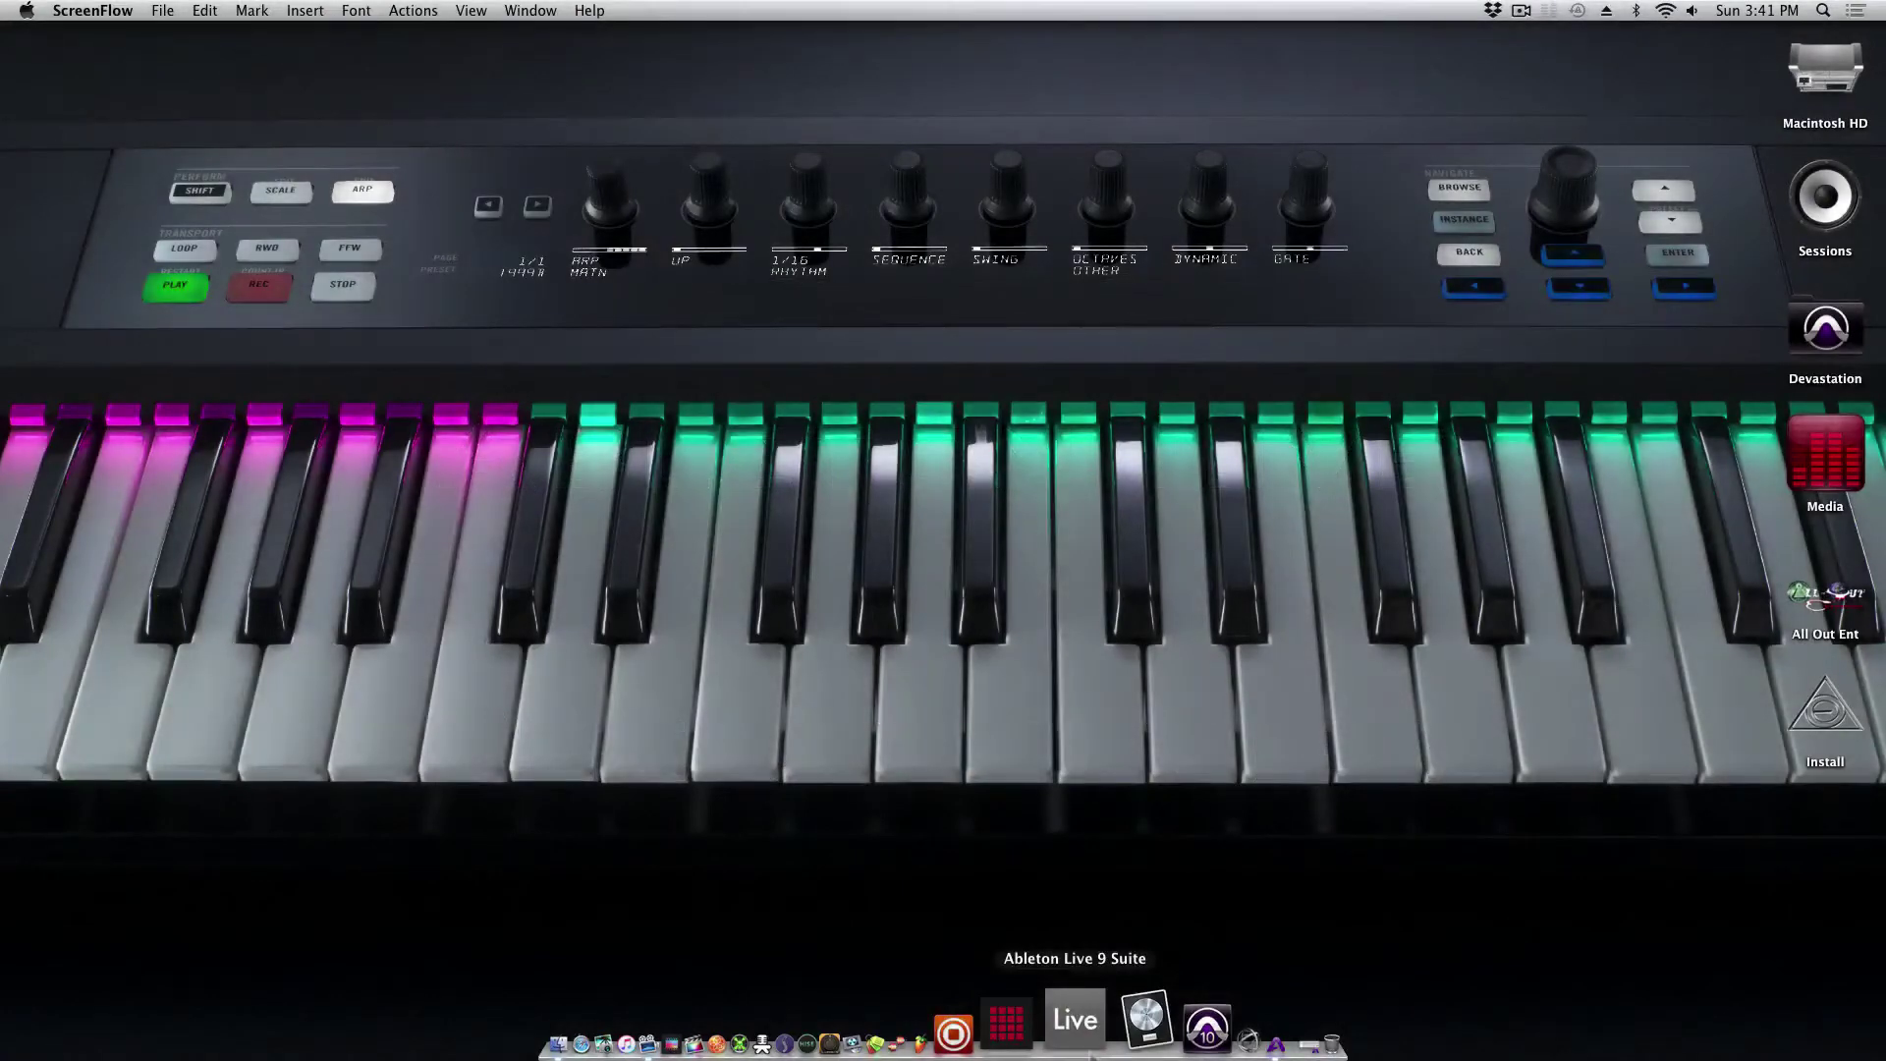
Step: Launch Ableton Live 9 Suite and insert two new return tracks into the set
{"action": "left_click", "coordinate": [1075, 1021]}
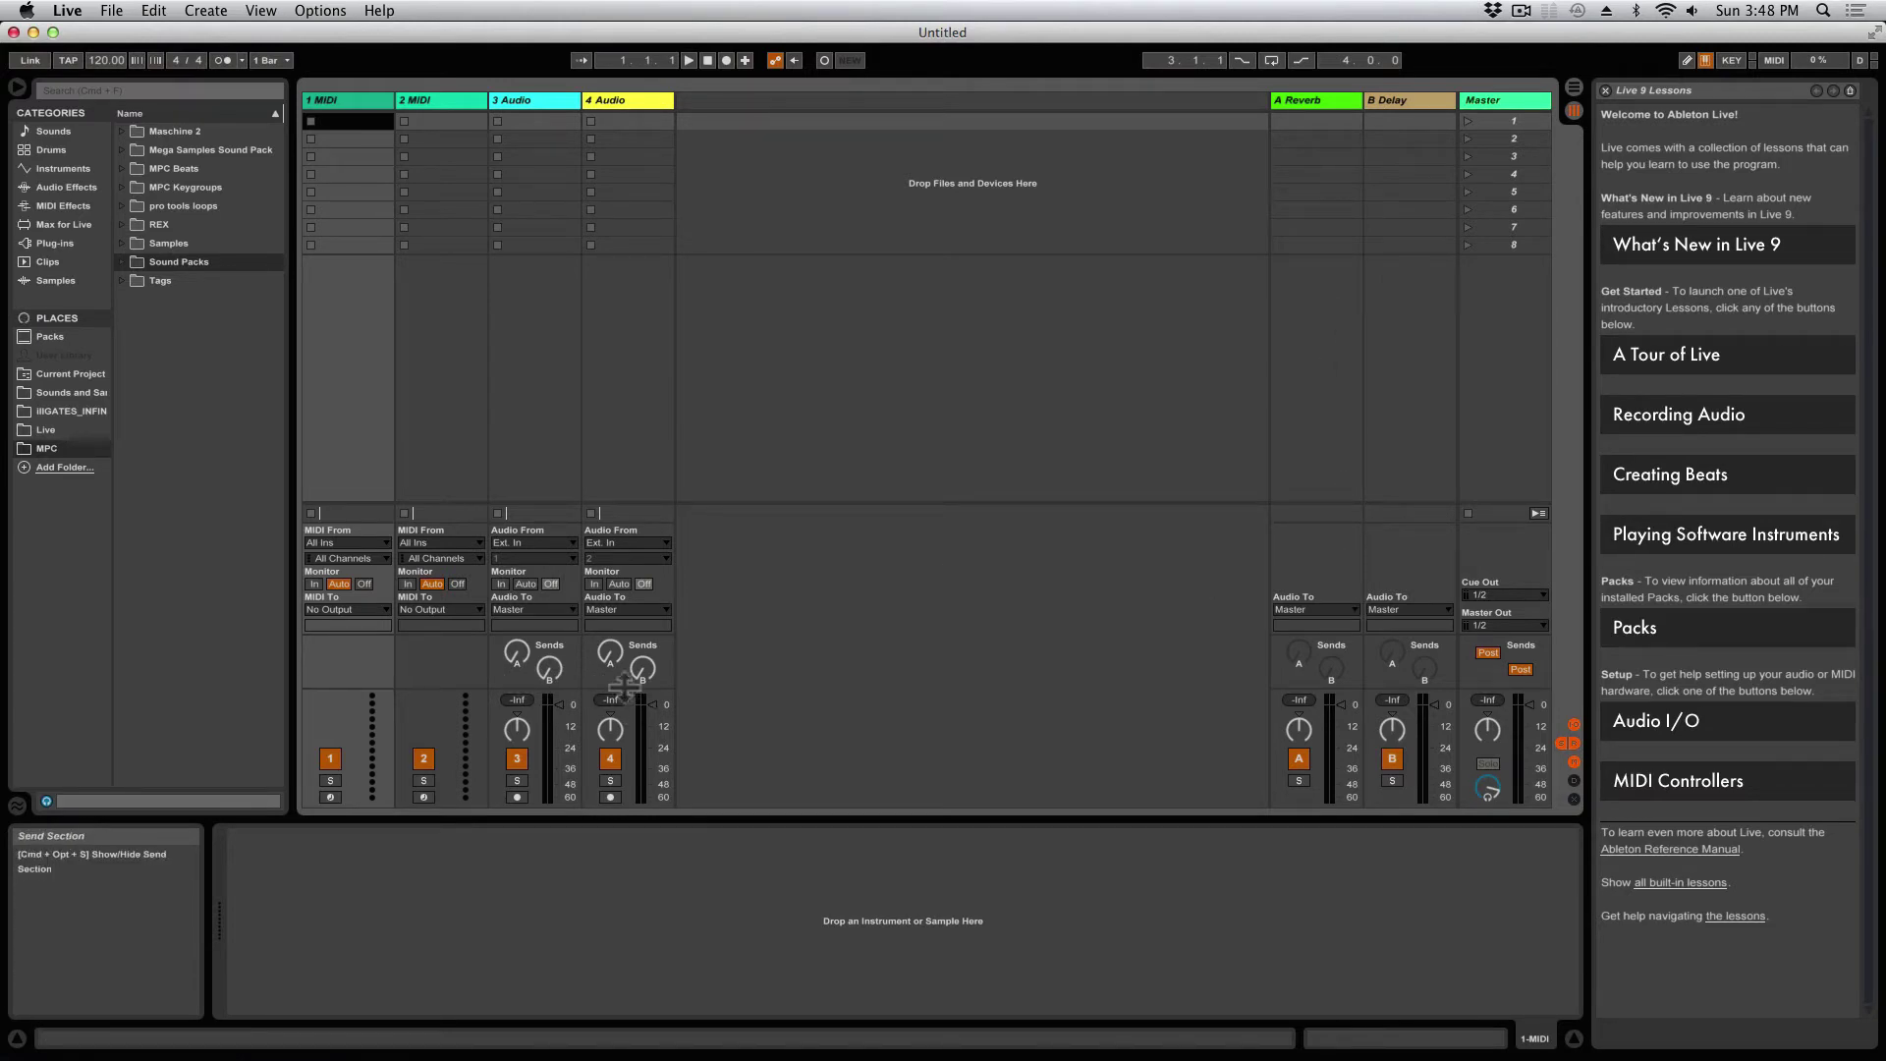
{"action": "left_click", "coordinate": [253, 12]}
{"action": "mouse_move", "coordinate": [205, 10]}
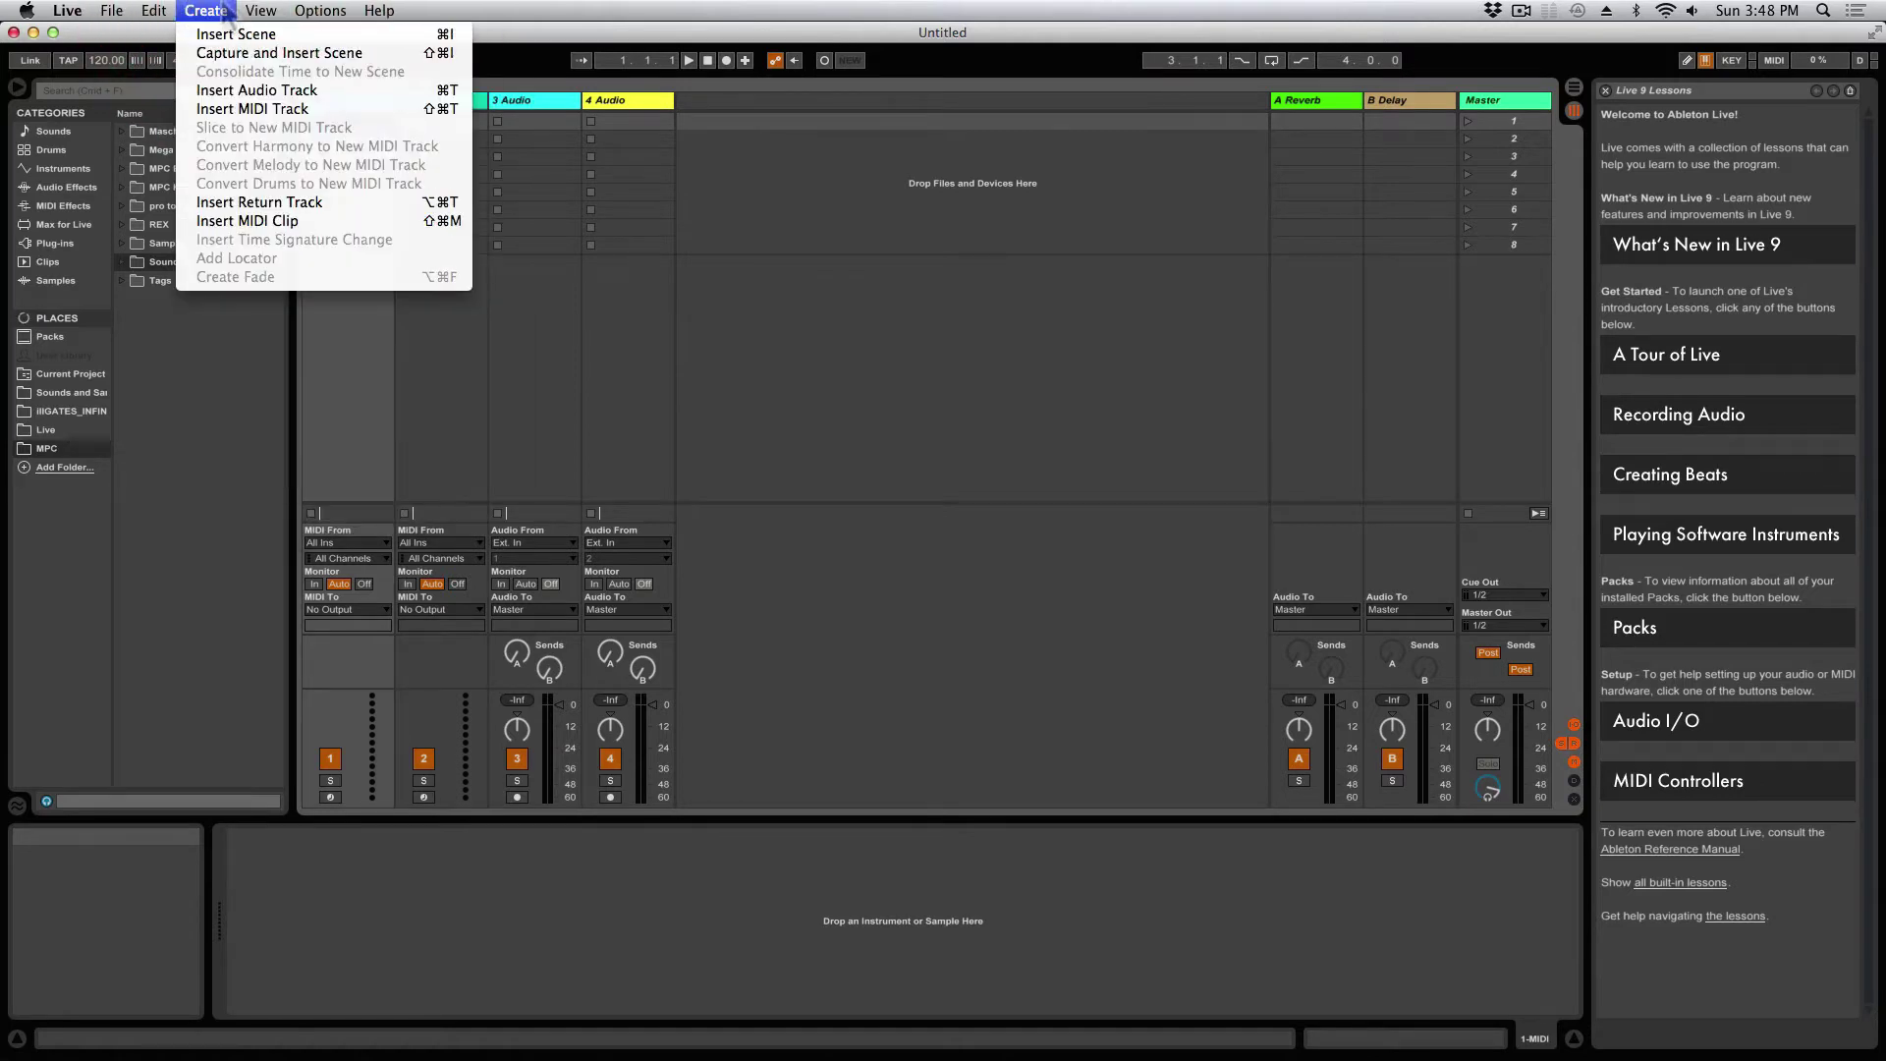
{"action": "left_click", "coordinate": [265, 202]}
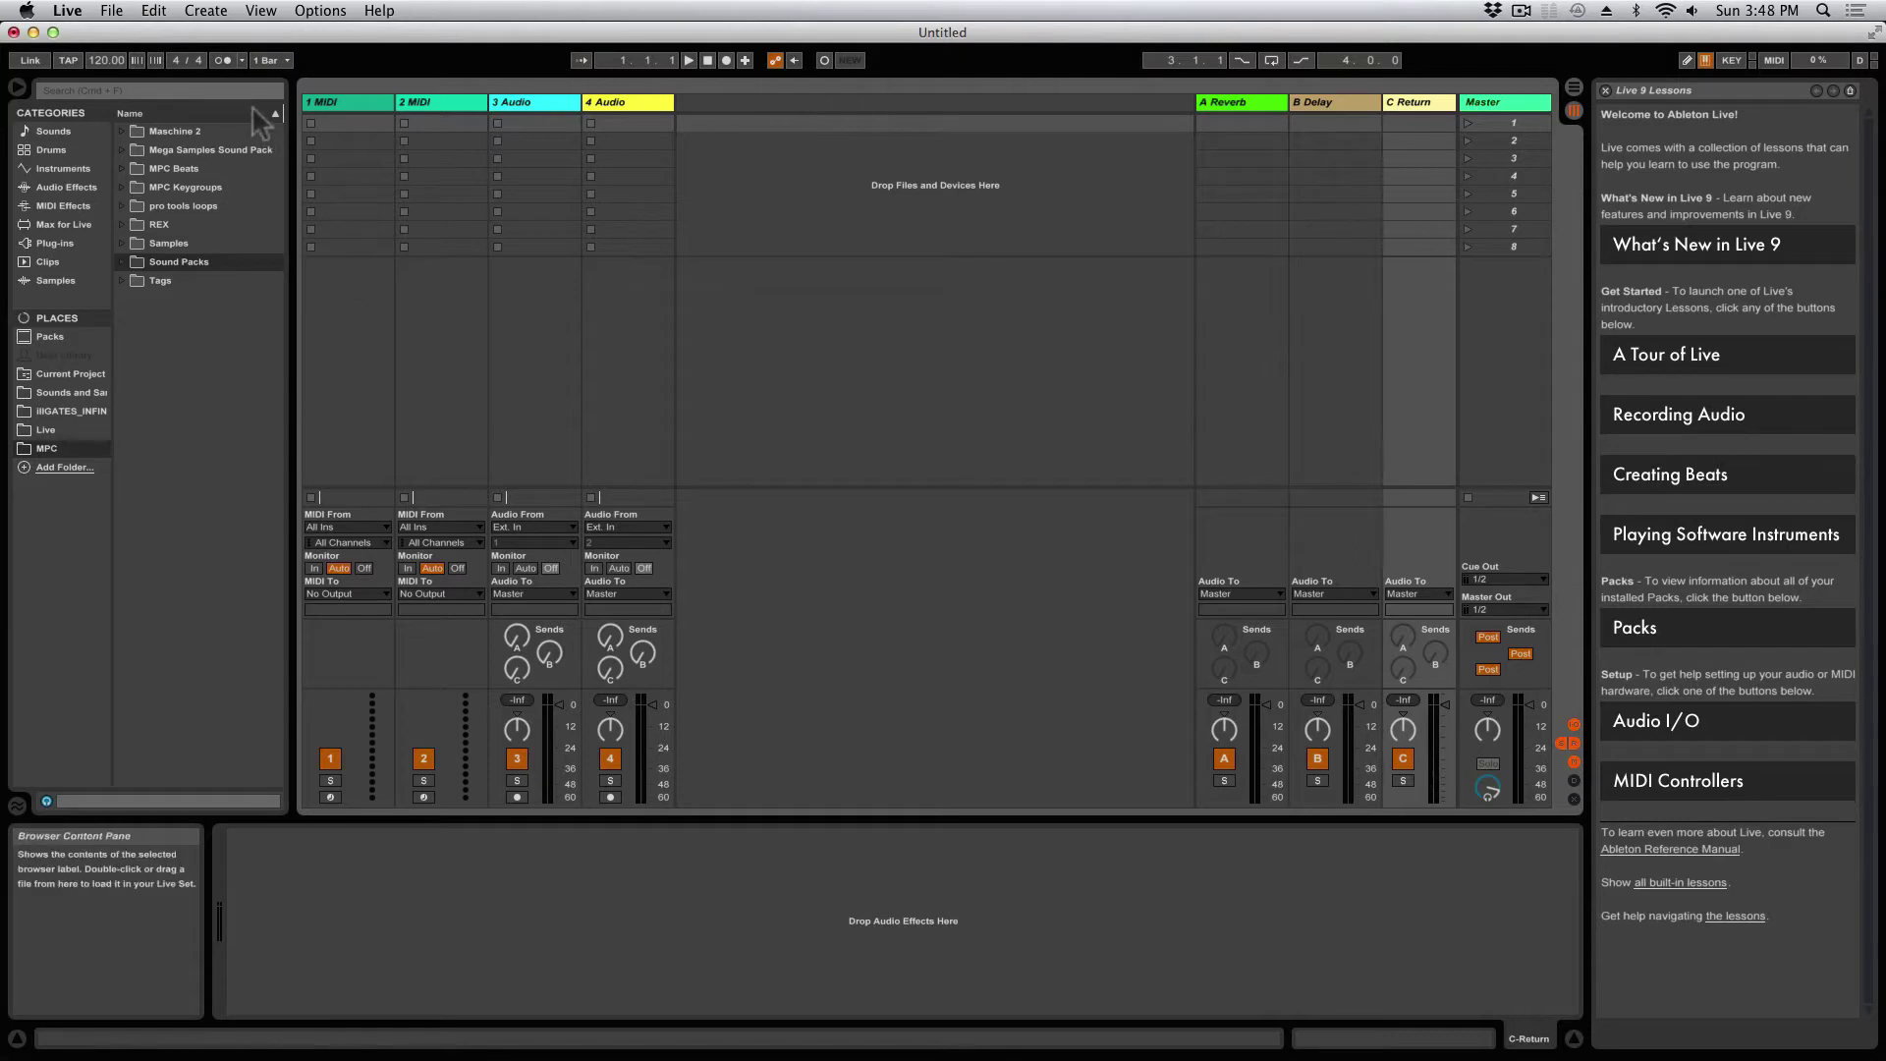
{"action": "left_click", "coordinate": [206, 10]}
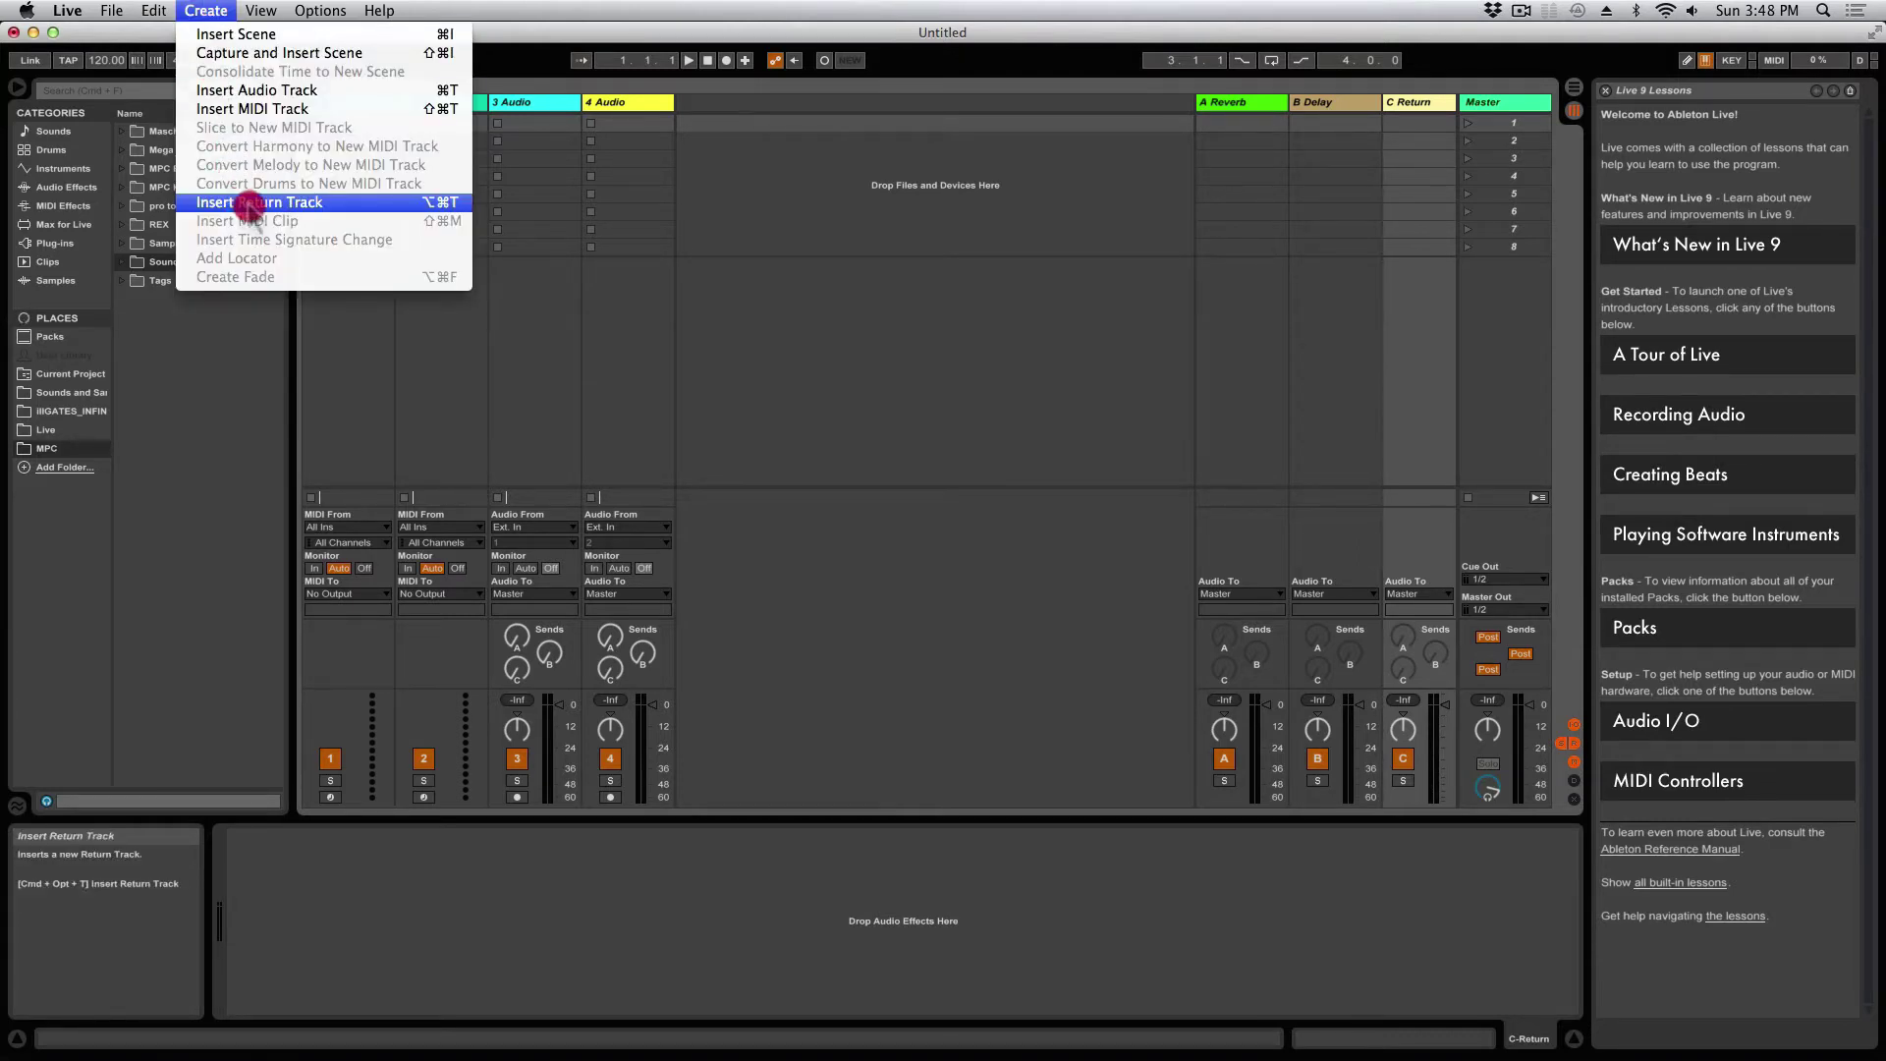
{"action": "left_click", "coordinate": [346, 203]}
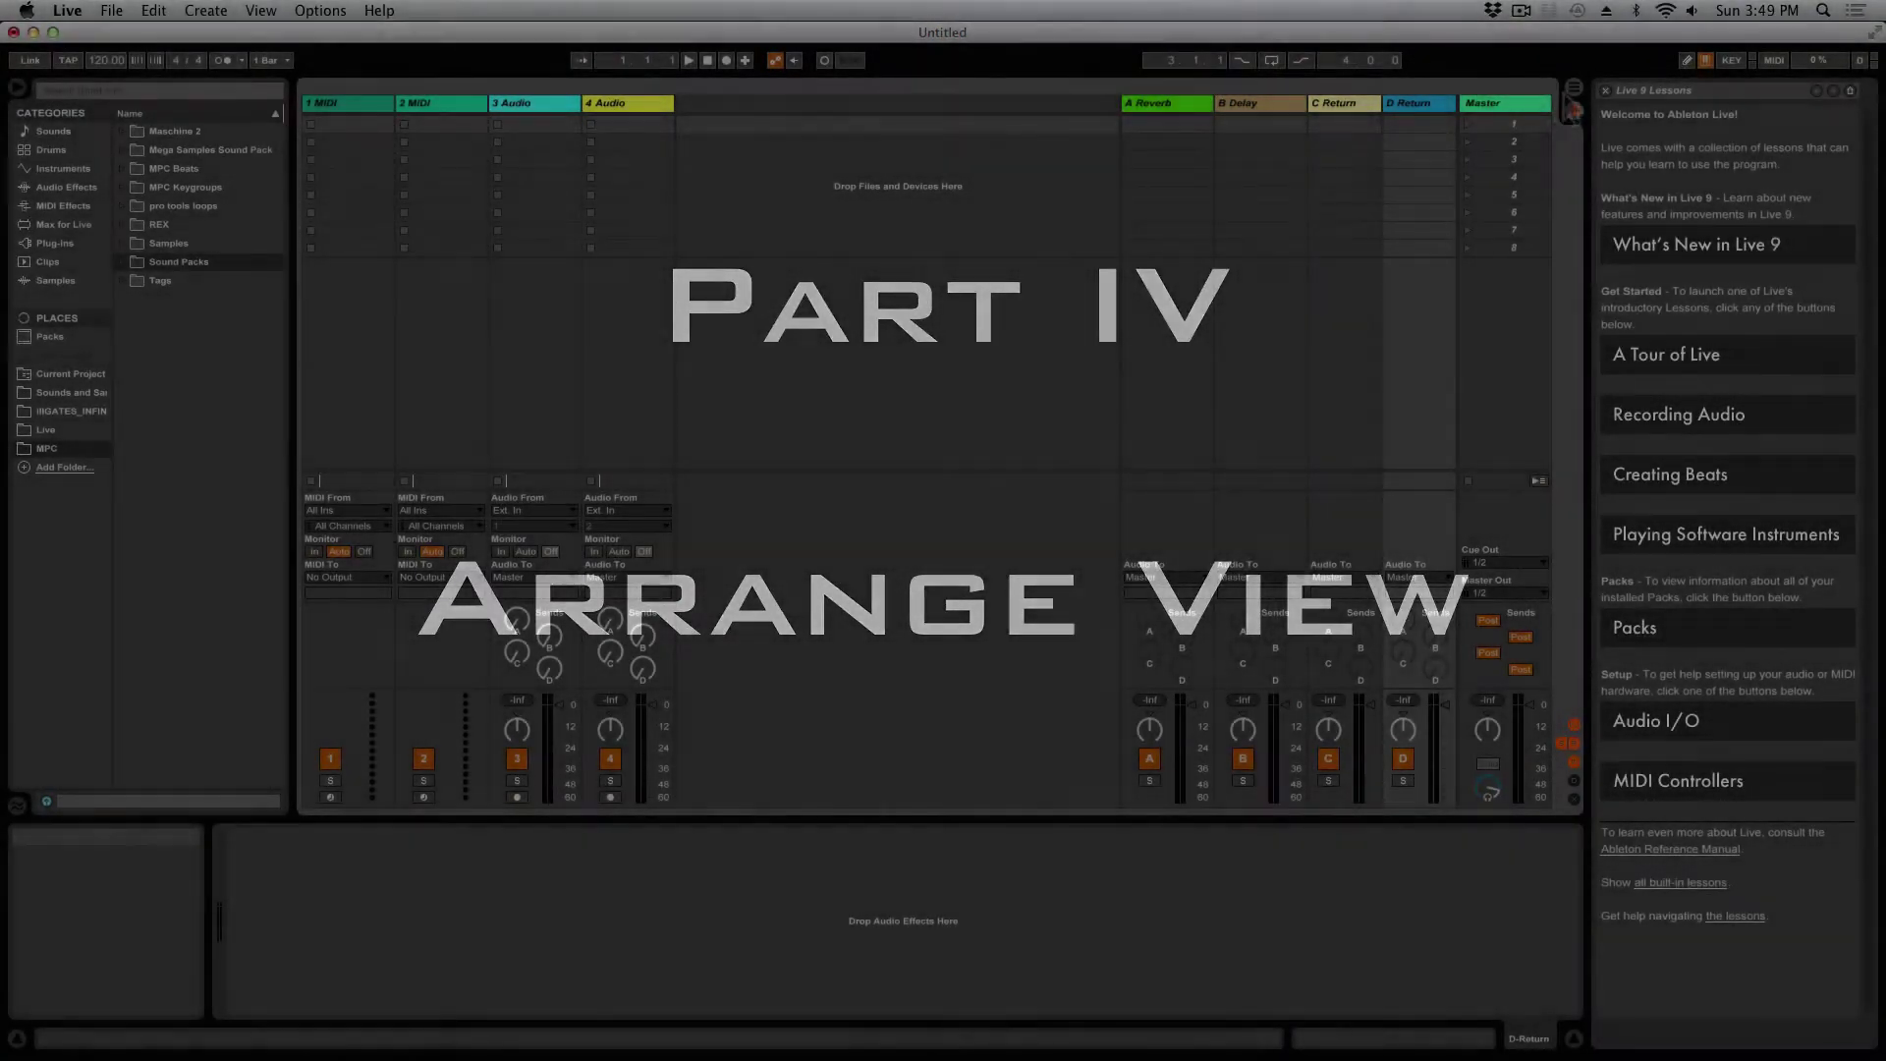
Step: Switch the set from Session View to Arrangement View
{"action": "left_click", "coordinate": [1574, 87]}
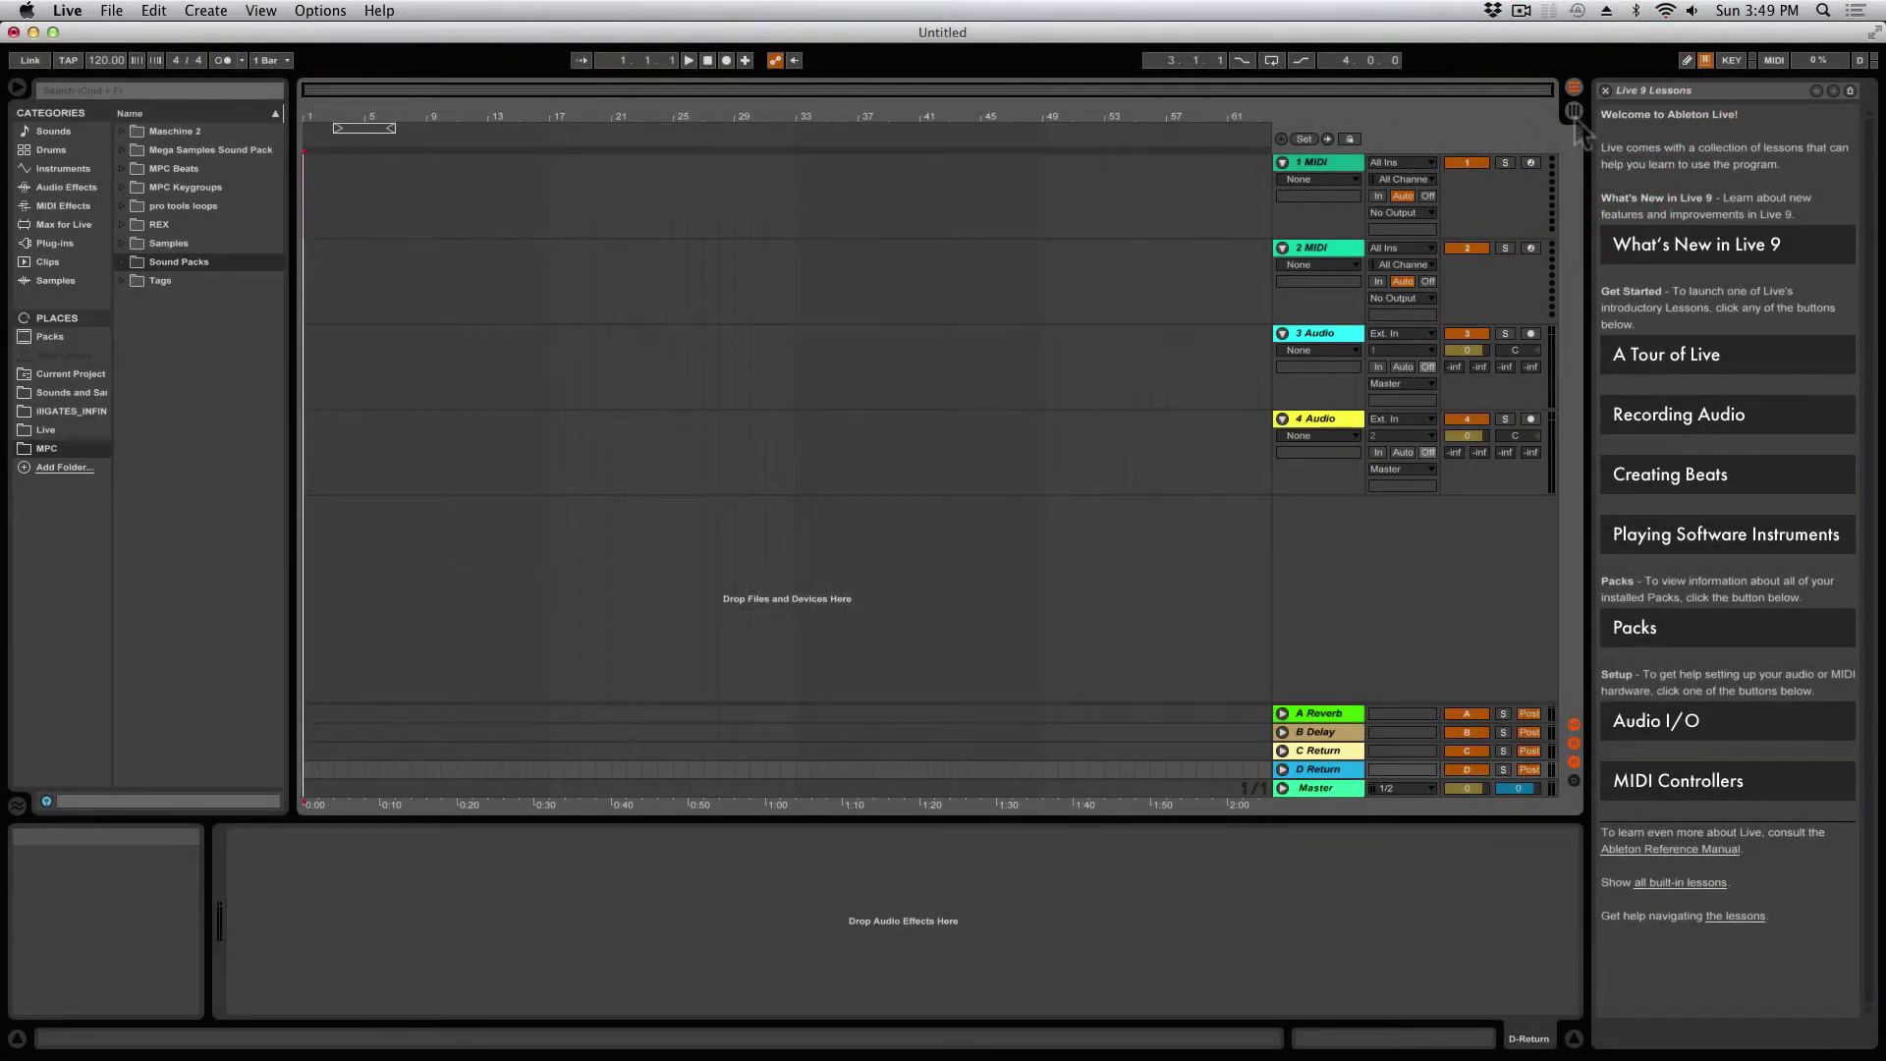
{"action": "left_click", "coordinate": [1574, 112]}
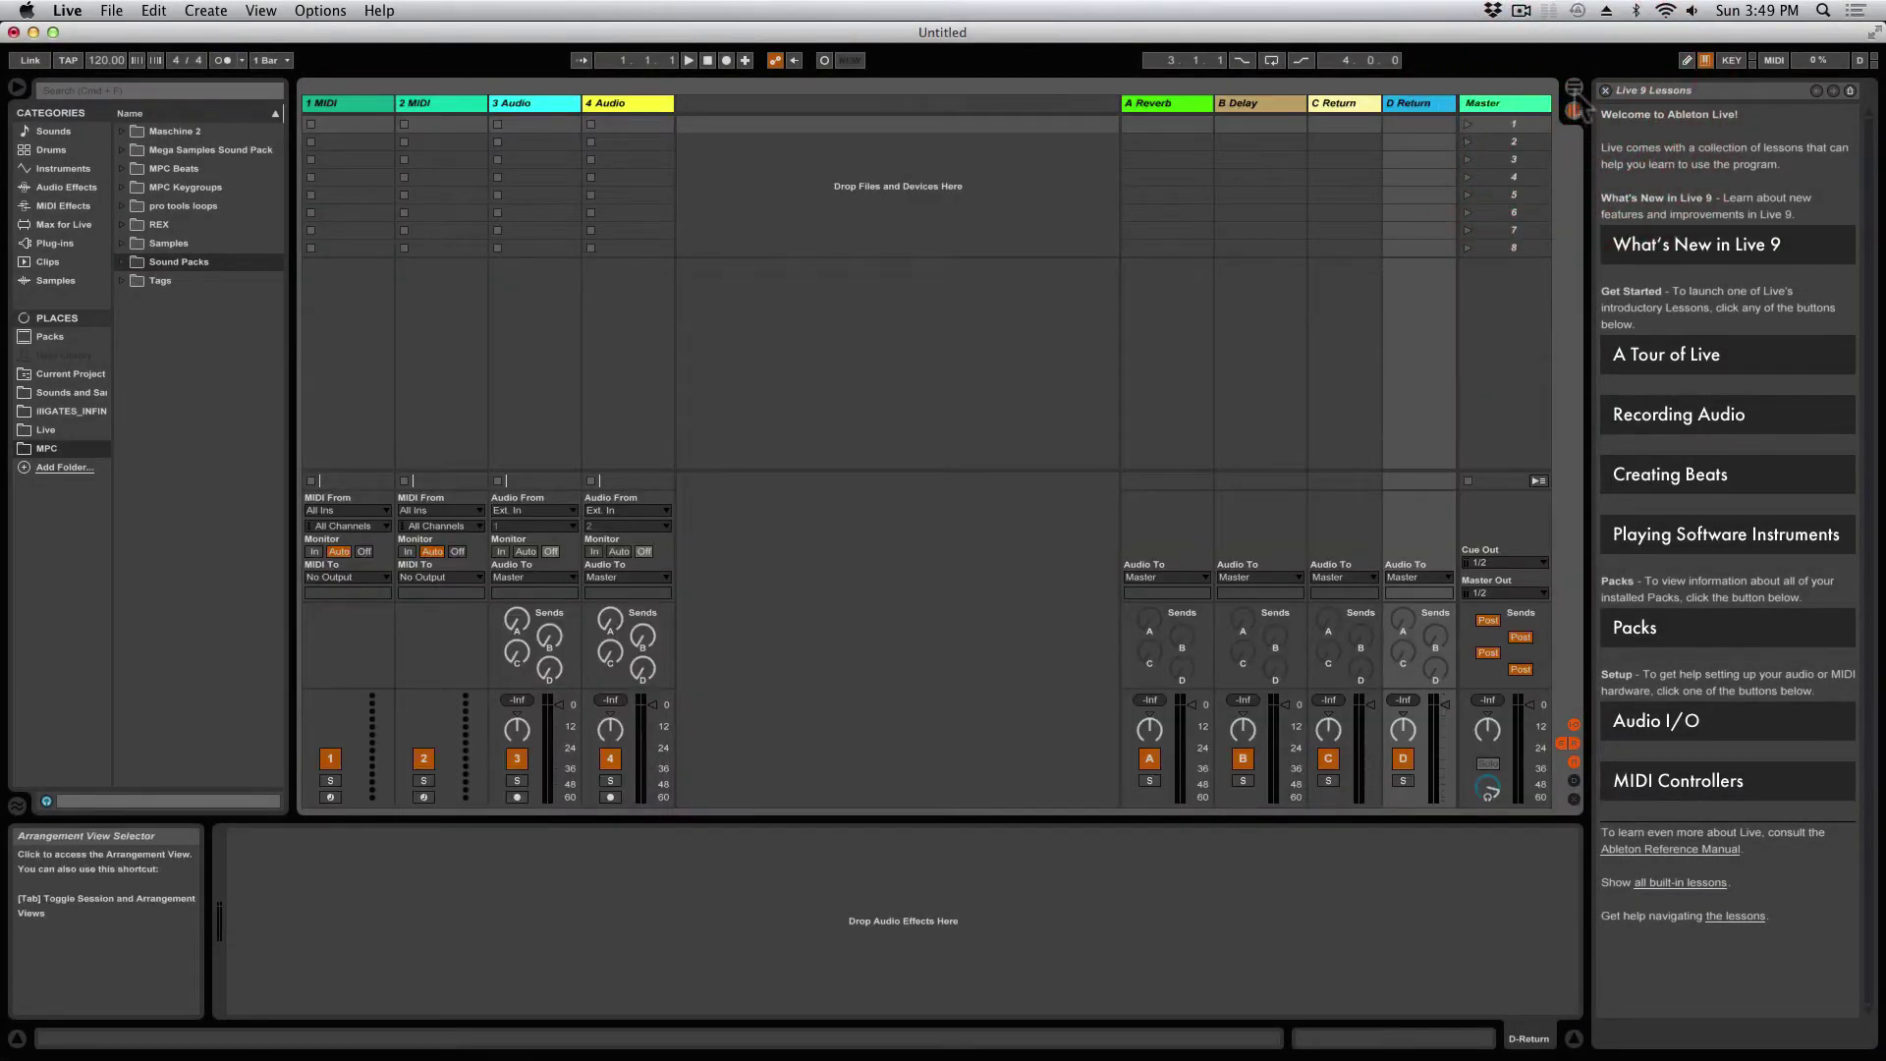
{"action": "left_click", "coordinate": [1575, 89]}
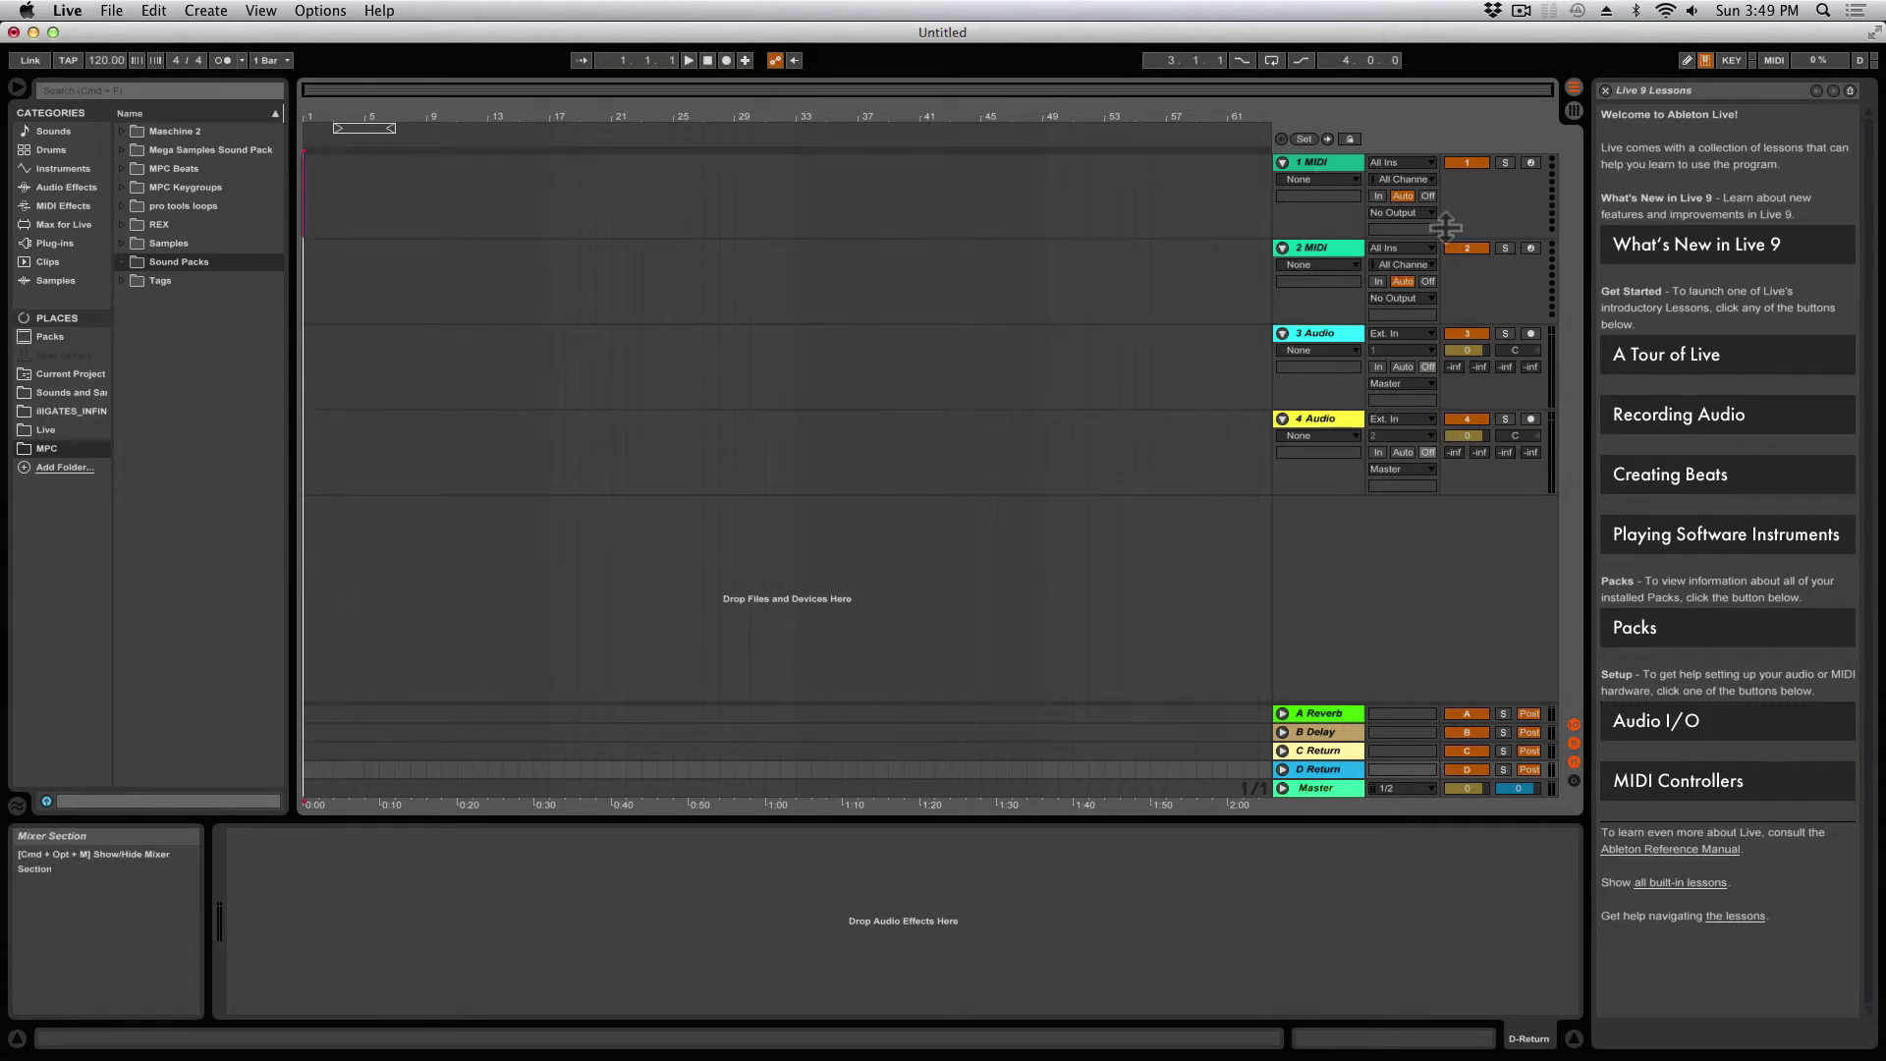
Step: Try the record arm, track activator and solo switches of the 1 MIDI track and restore each one
{"action": "left_click", "coordinate": [1531, 163]}
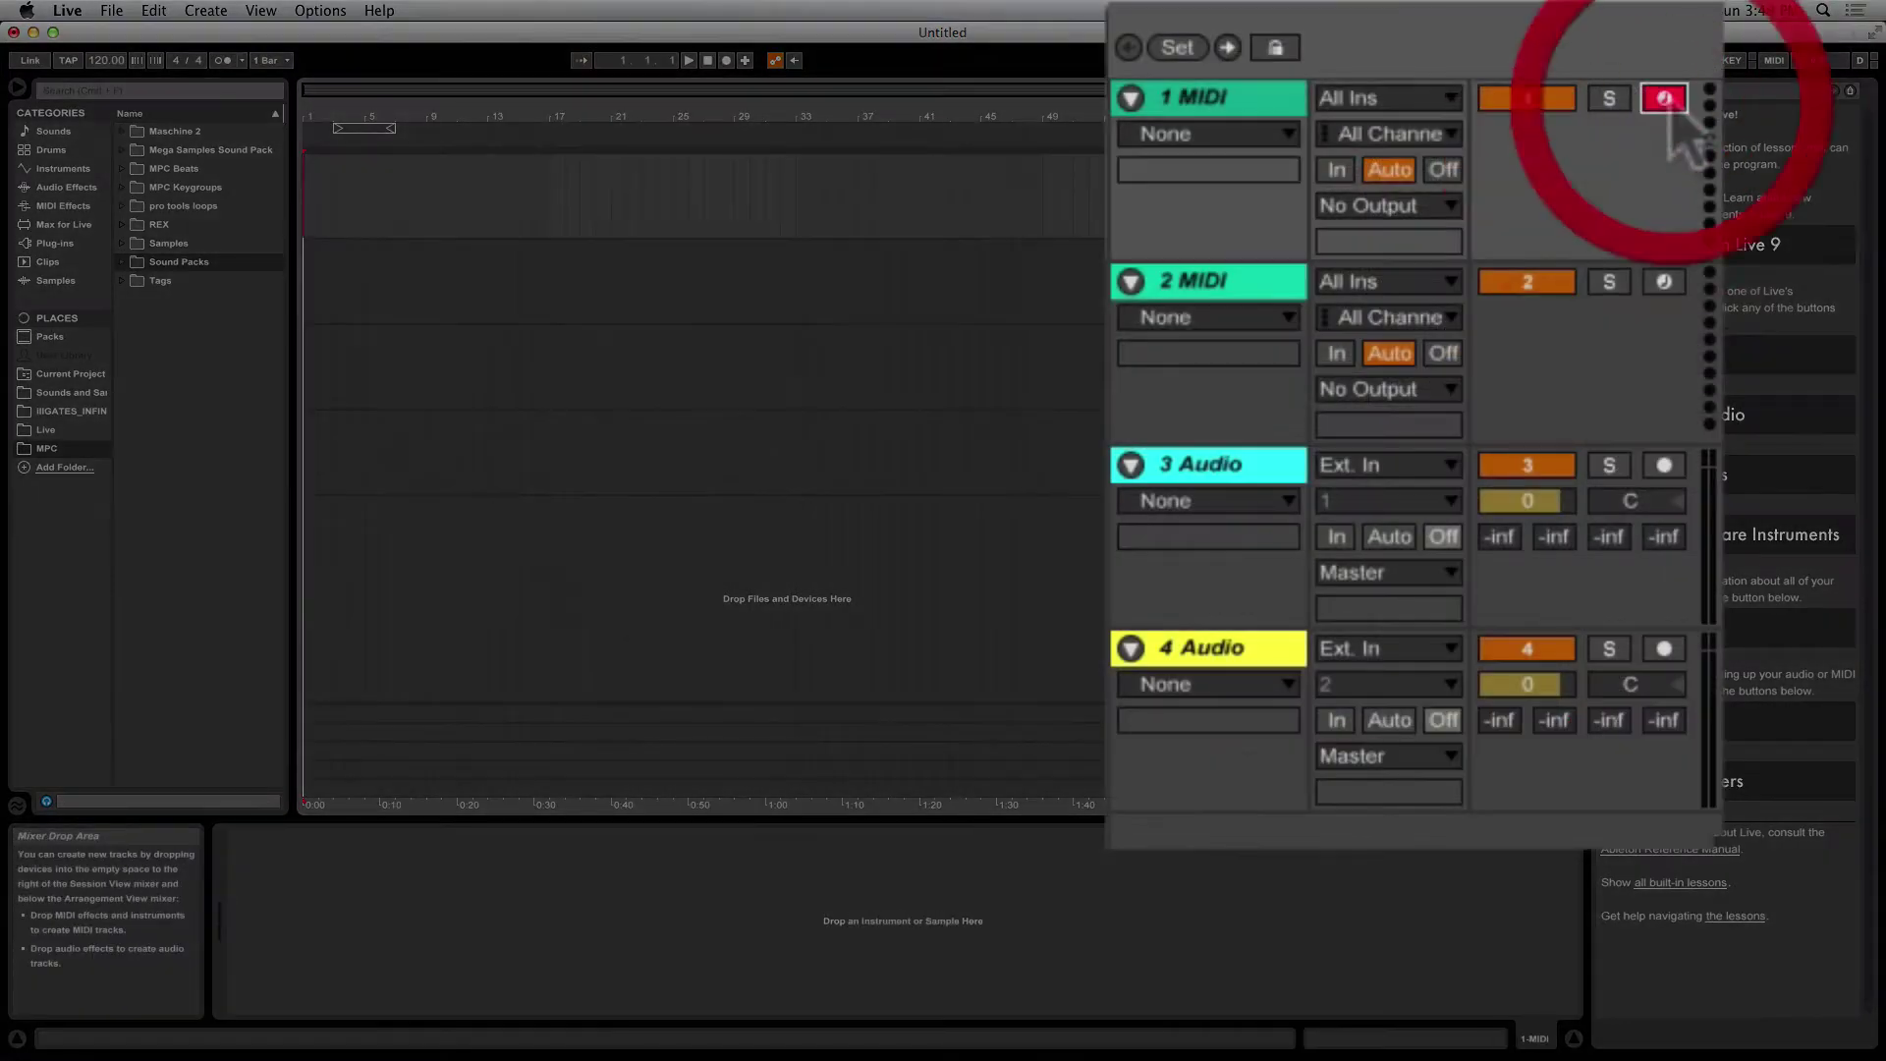
{"action": "left_click", "coordinate": [1530, 98]}
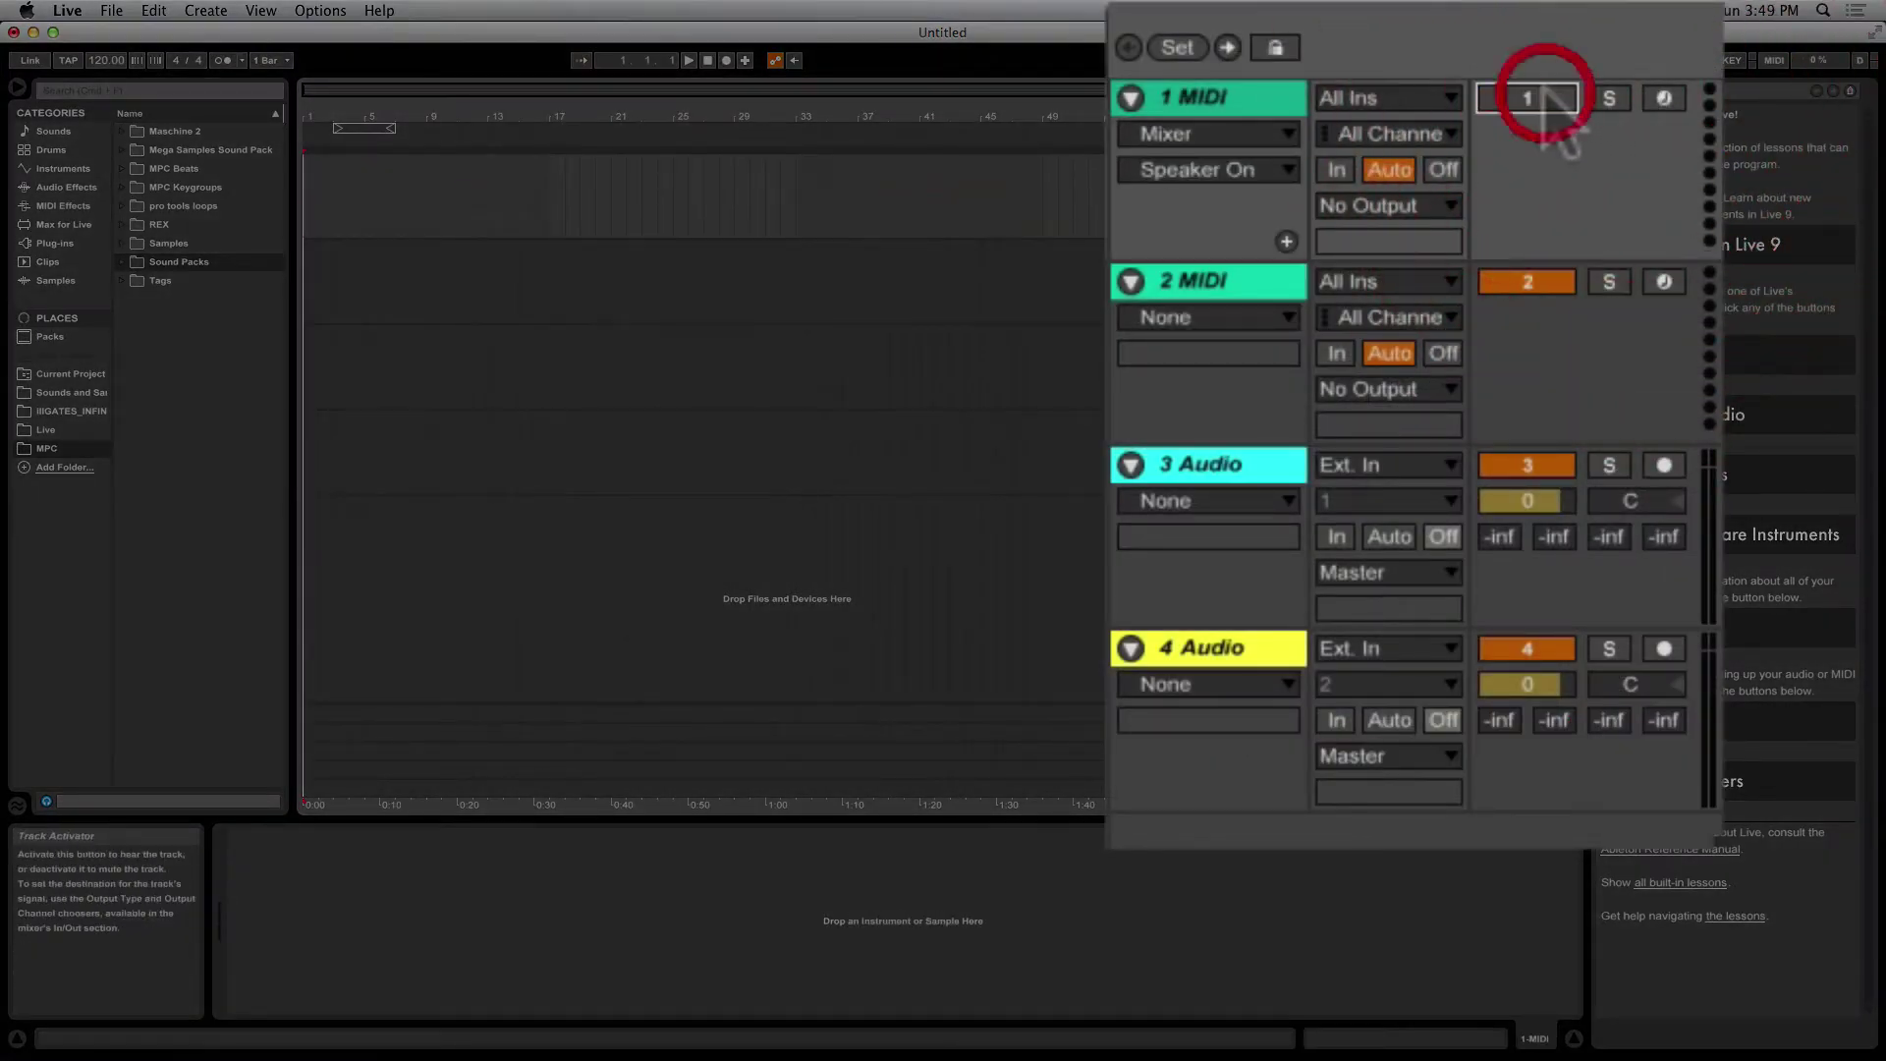
{"action": "left_click", "coordinate": [1537, 99]}
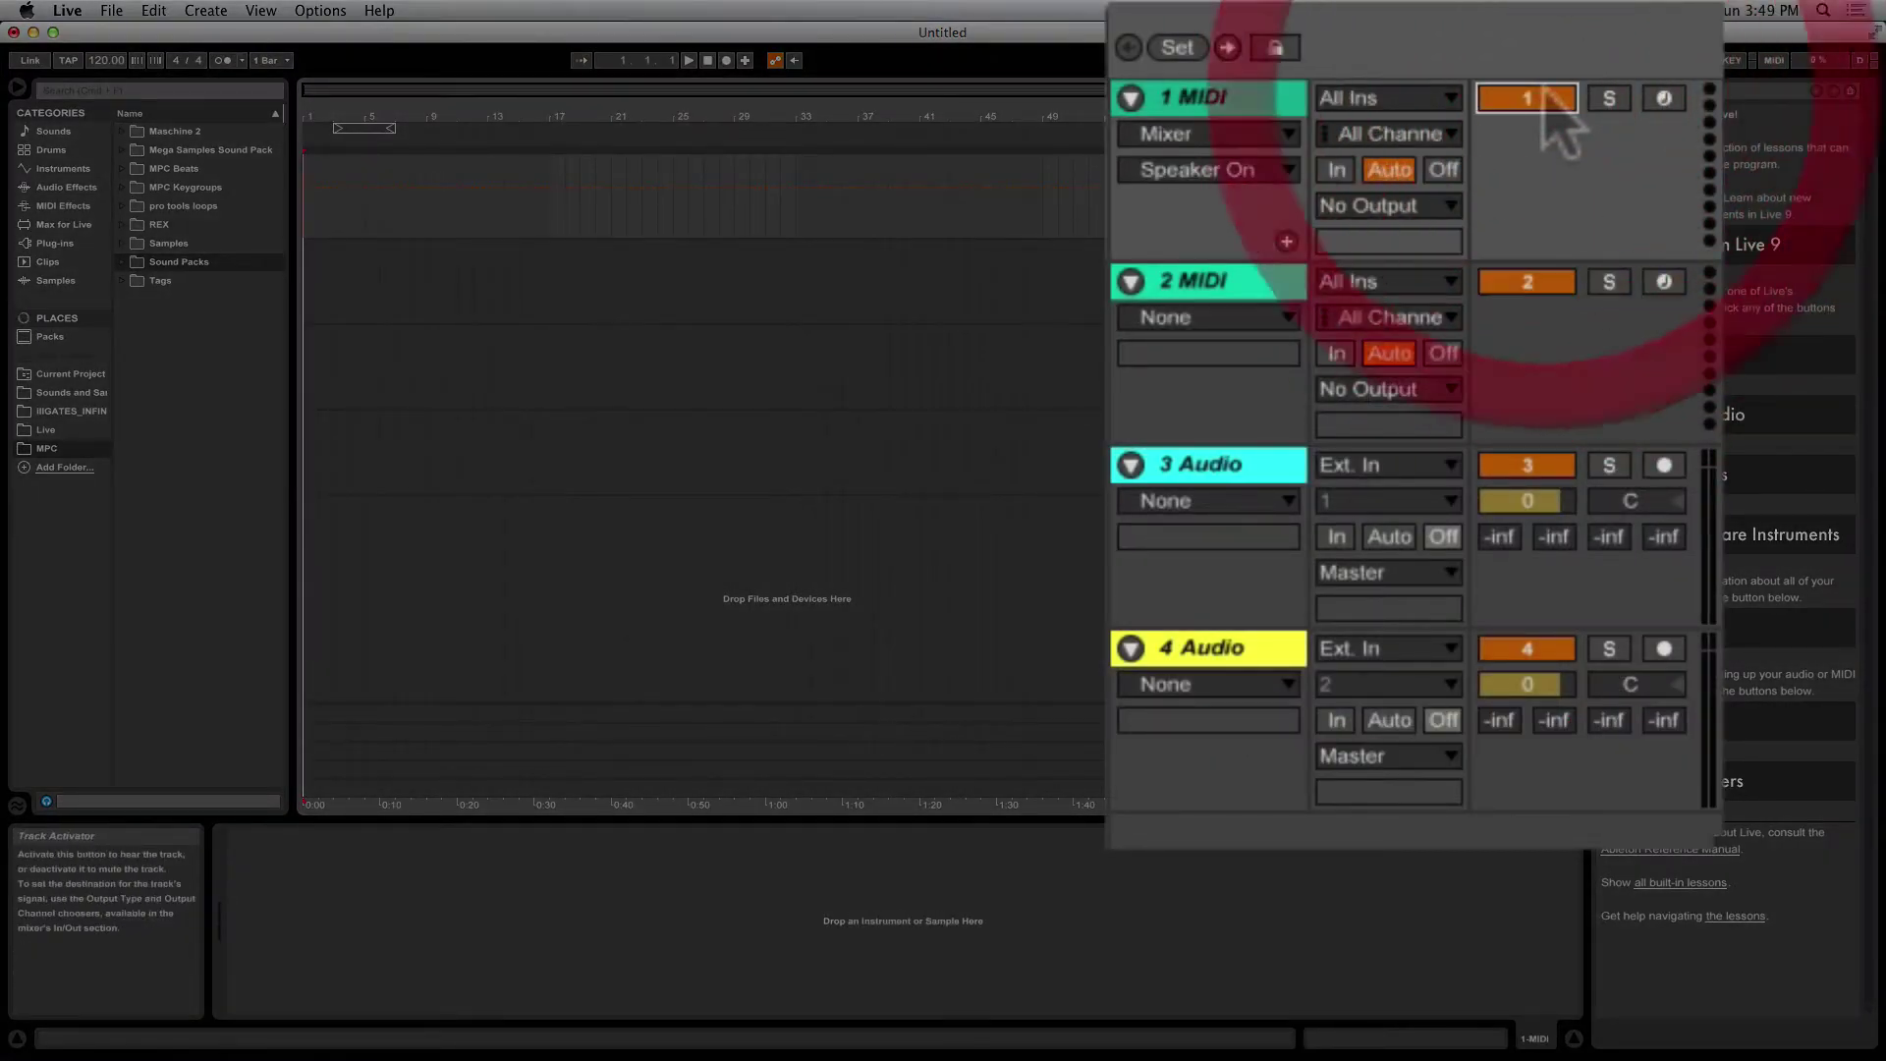
{"action": "left_click", "coordinate": [1611, 101]}
{"action": "left_click", "coordinate": [1616, 103]}
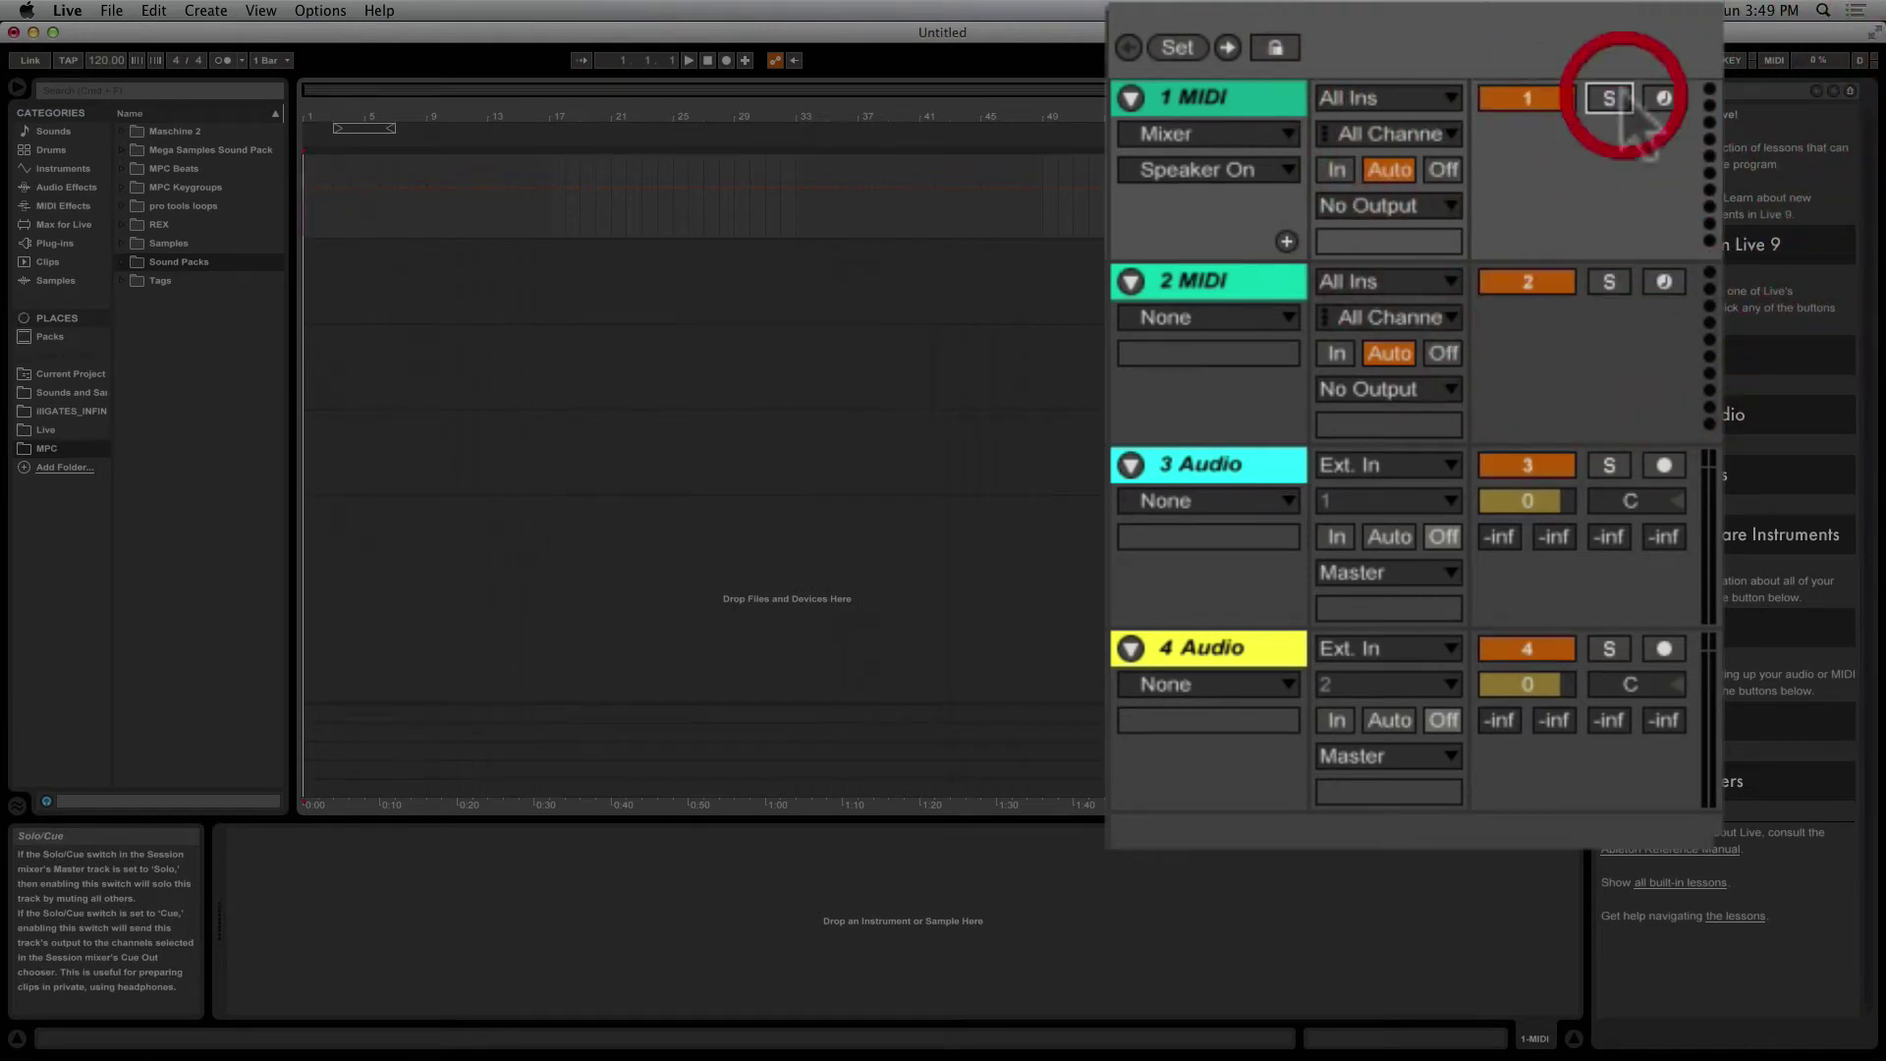
{"action": "left_click", "coordinate": [1529, 101]}
{"action": "left_click", "coordinate": [1529, 102]}
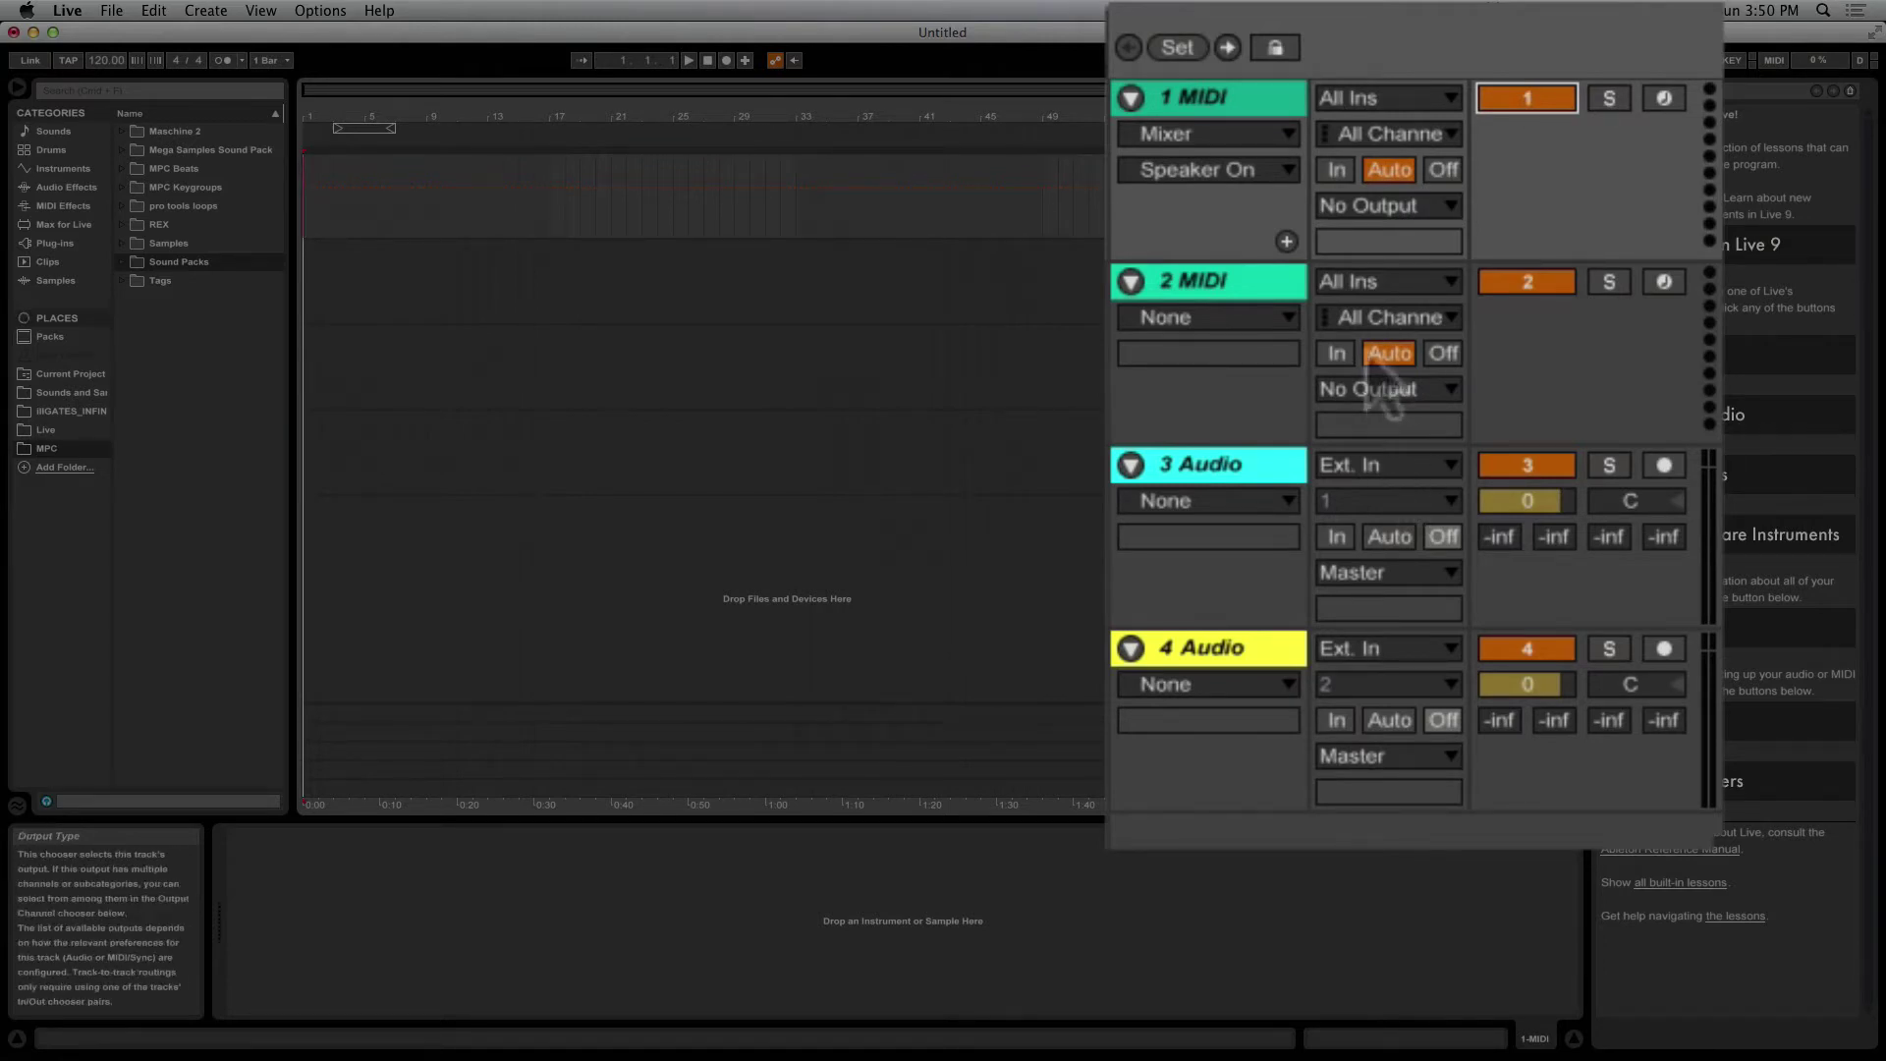
Step: Keep the 1 MIDI track's input on All Ins and try In monitoring before returning it to Auto
{"action": "left_click", "coordinate": [1412, 98]}
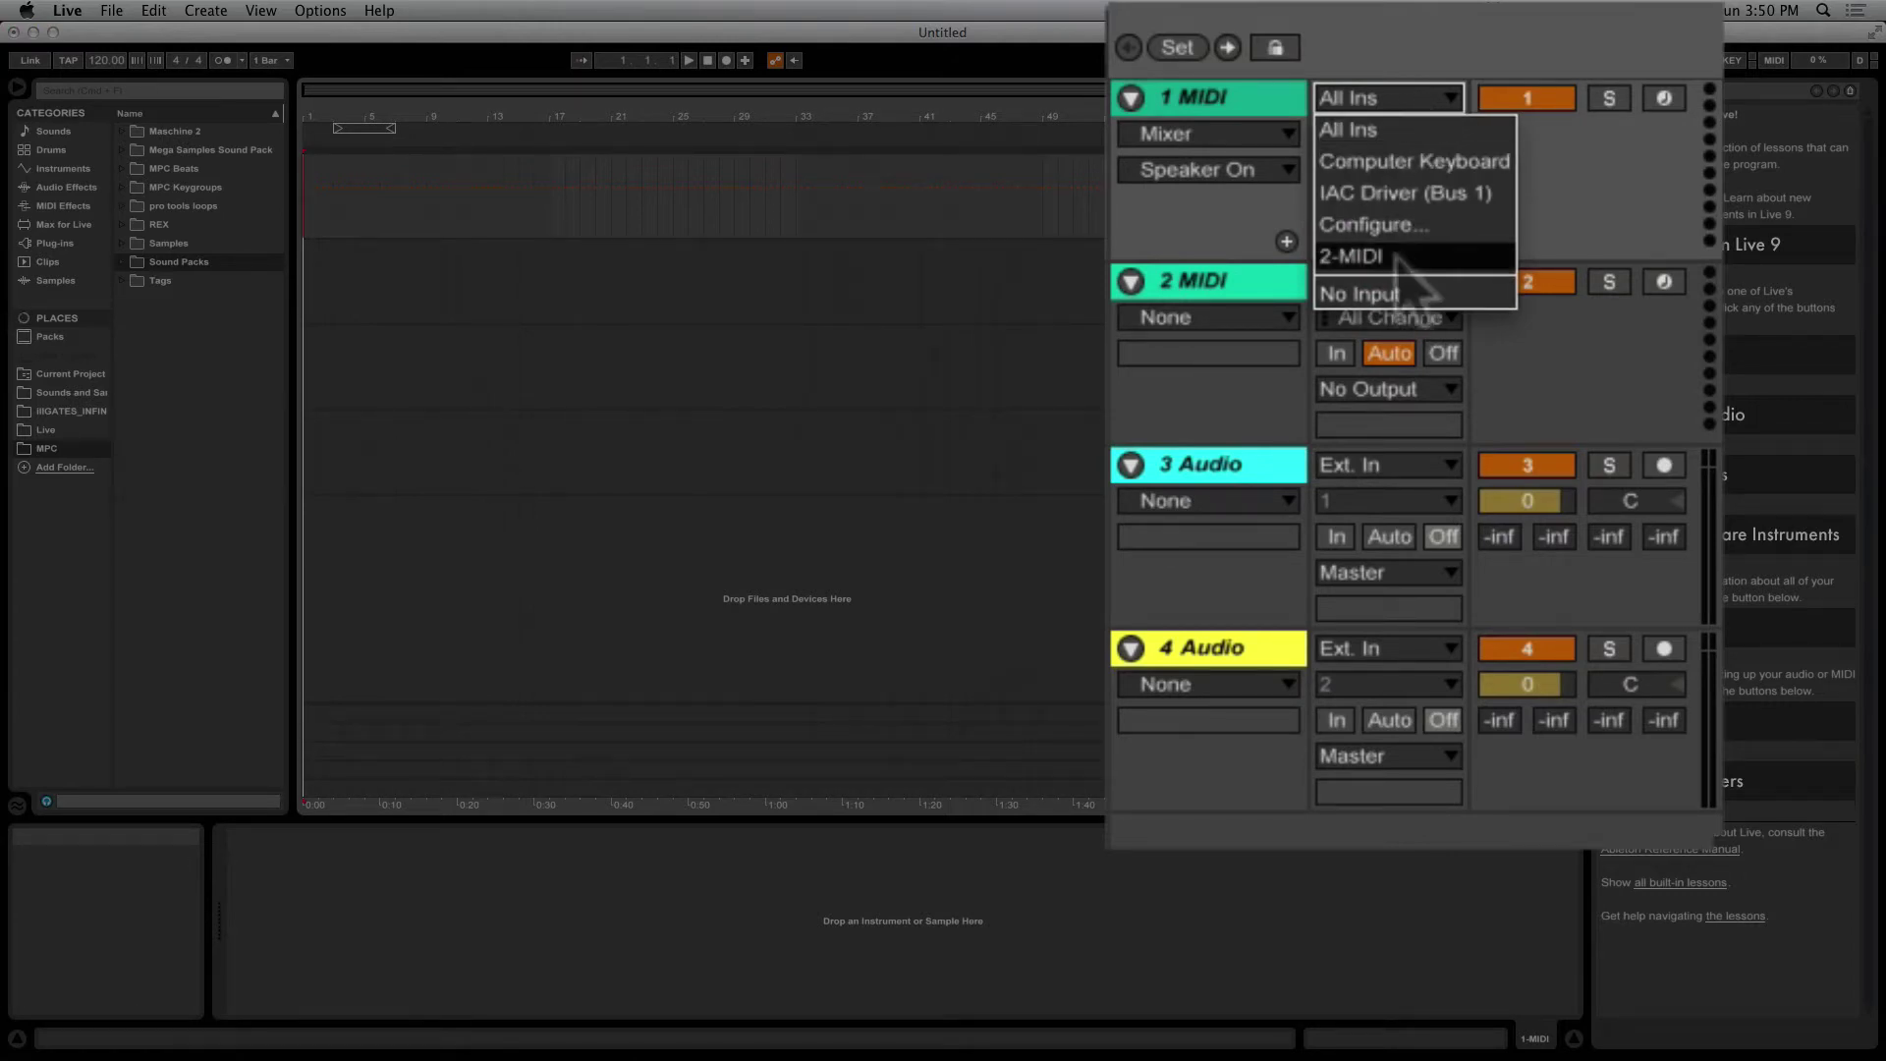
{"action": "left_click", "coordinate": [1412, 126]}
{"action": "left_click", "coordinate": [1337, 169]}
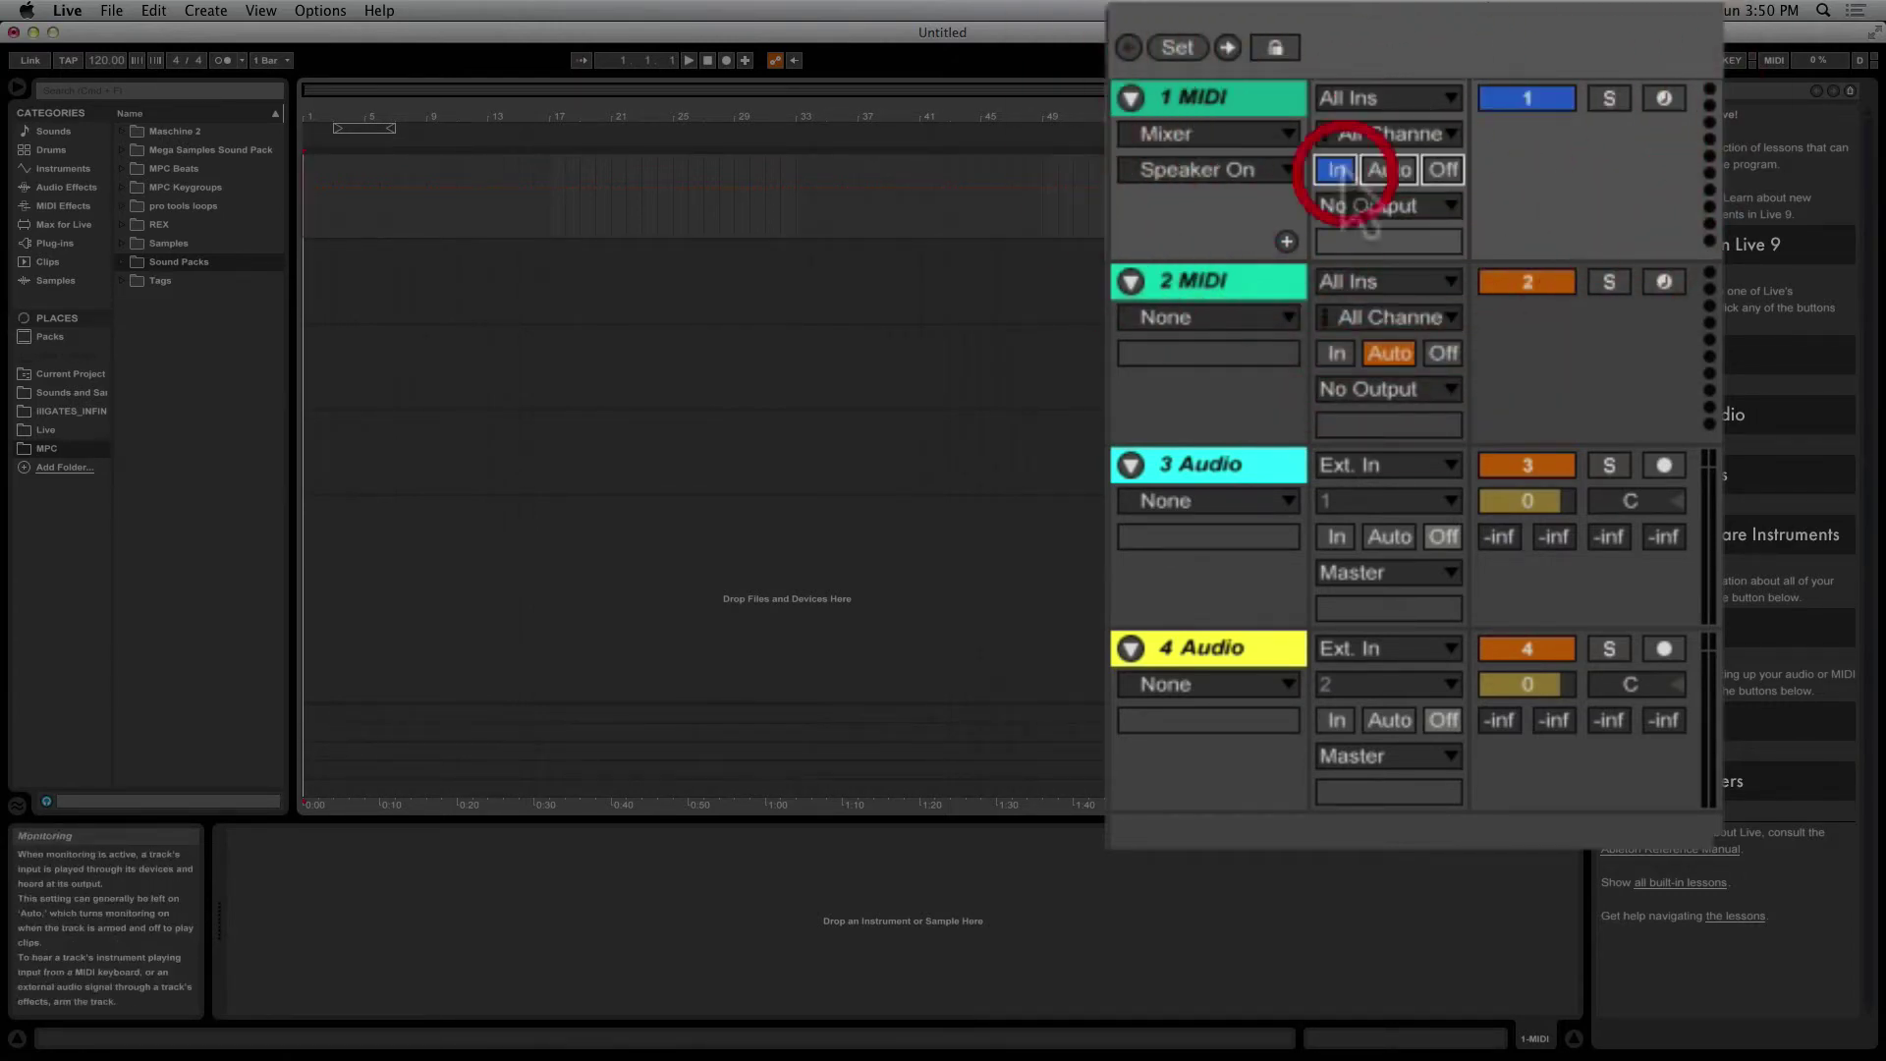
{"action": "left_click", "coordinate": [1389, 169]}
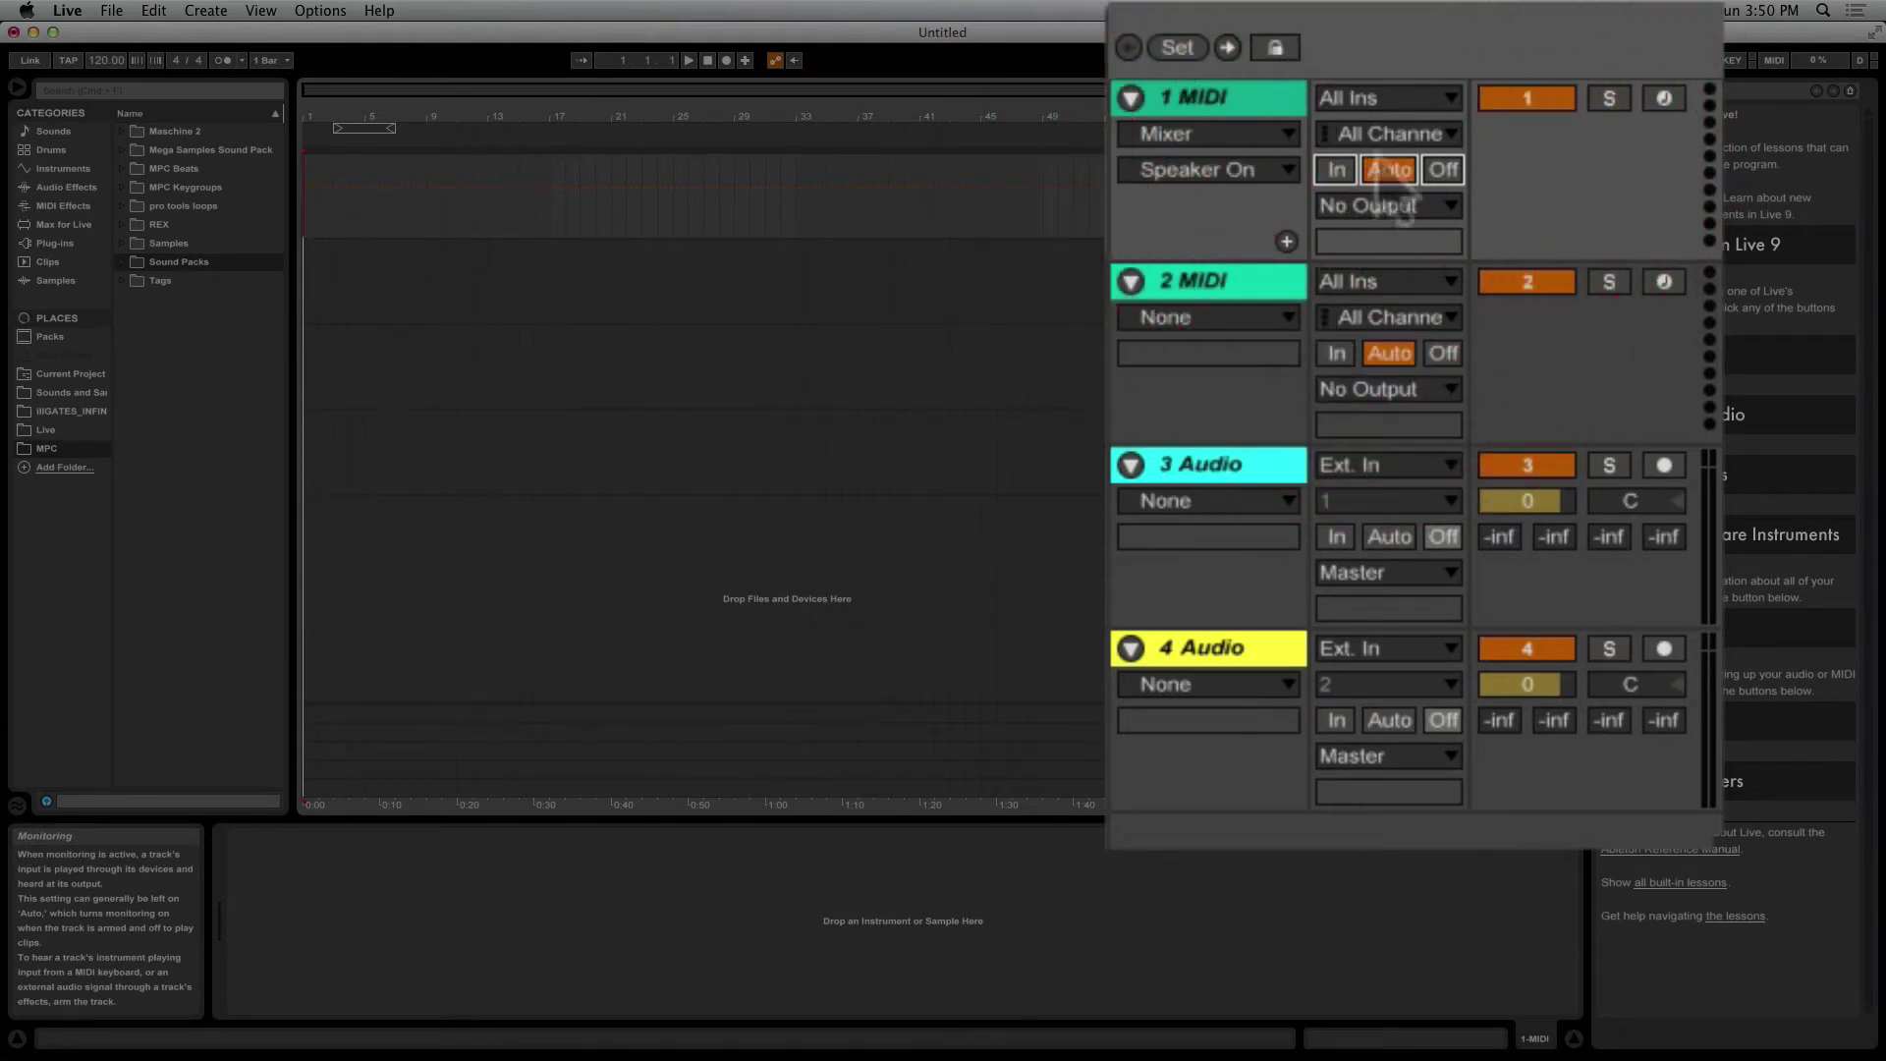
Step: Examine the input channel and output routing choices of the 1 MIDI track, leaving monitoring on Auto
{"action": "left_click", "coordinate": [1397, 133]}
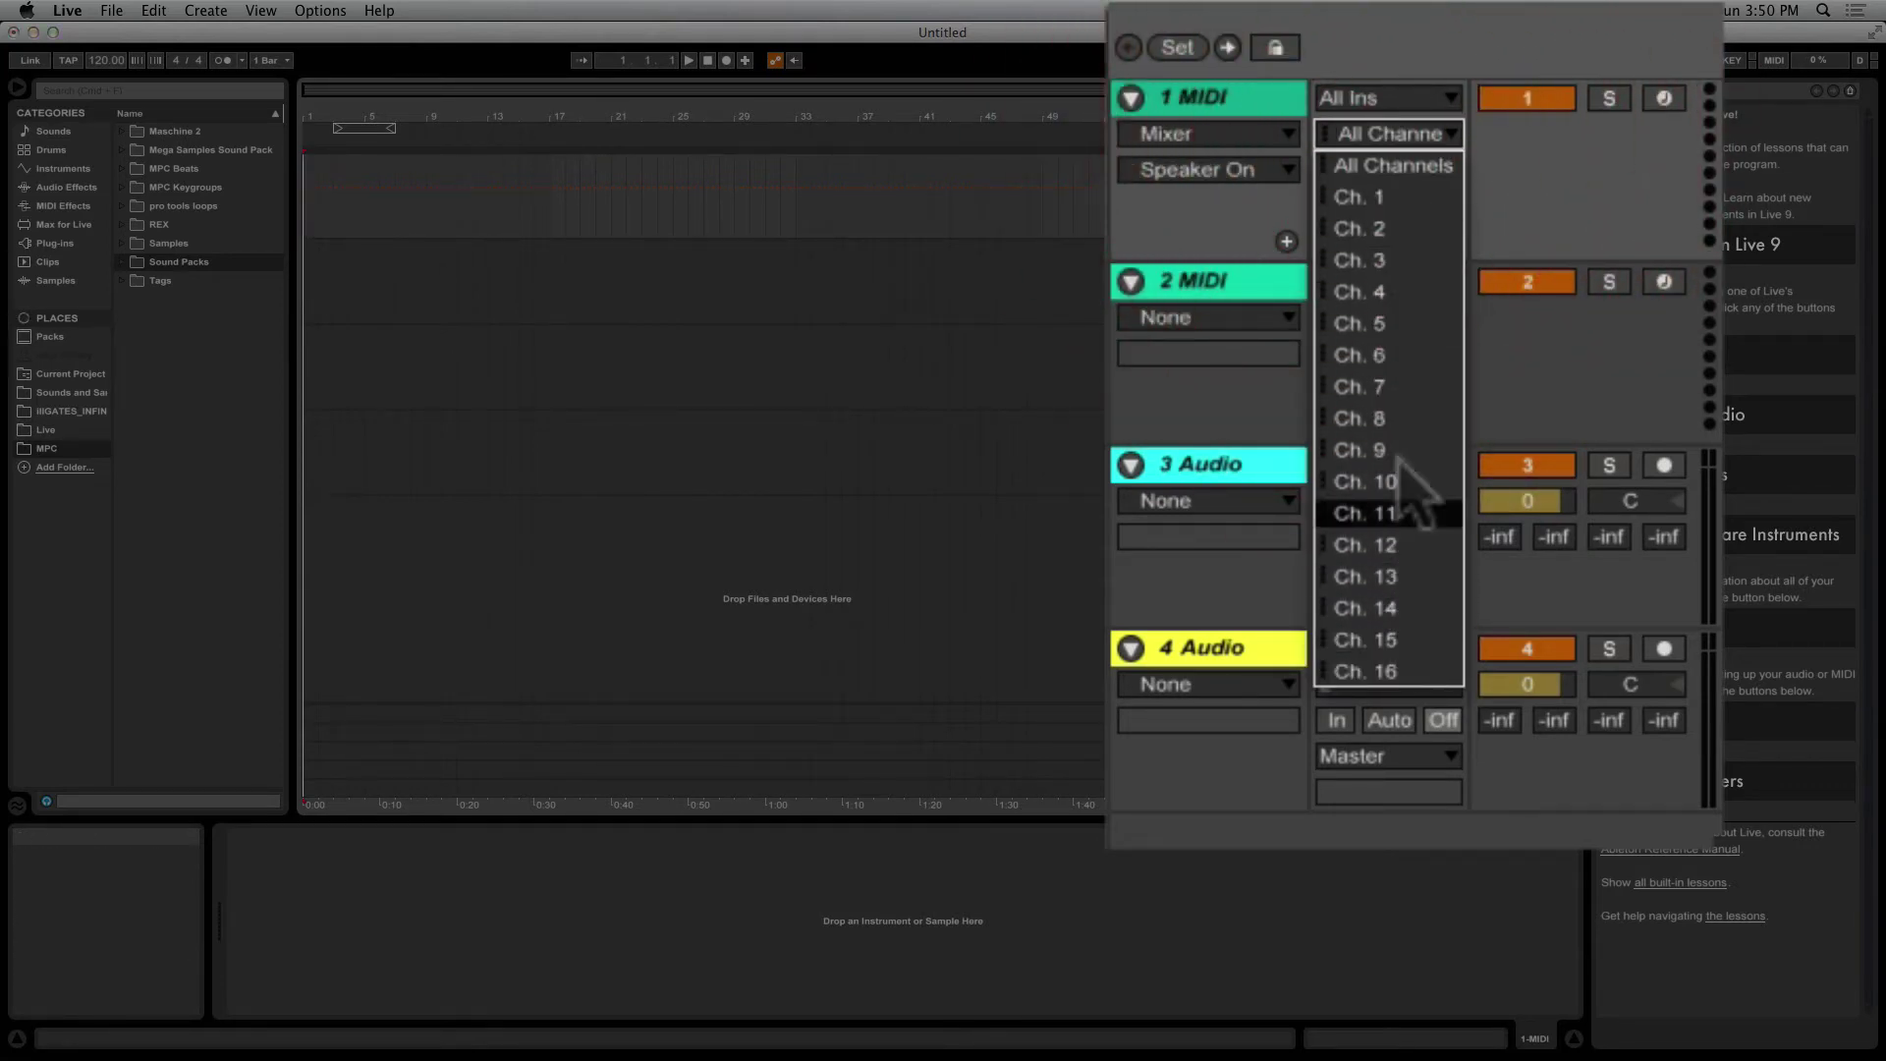
{"action": "left_click", "coordinate": [1397, 140]}
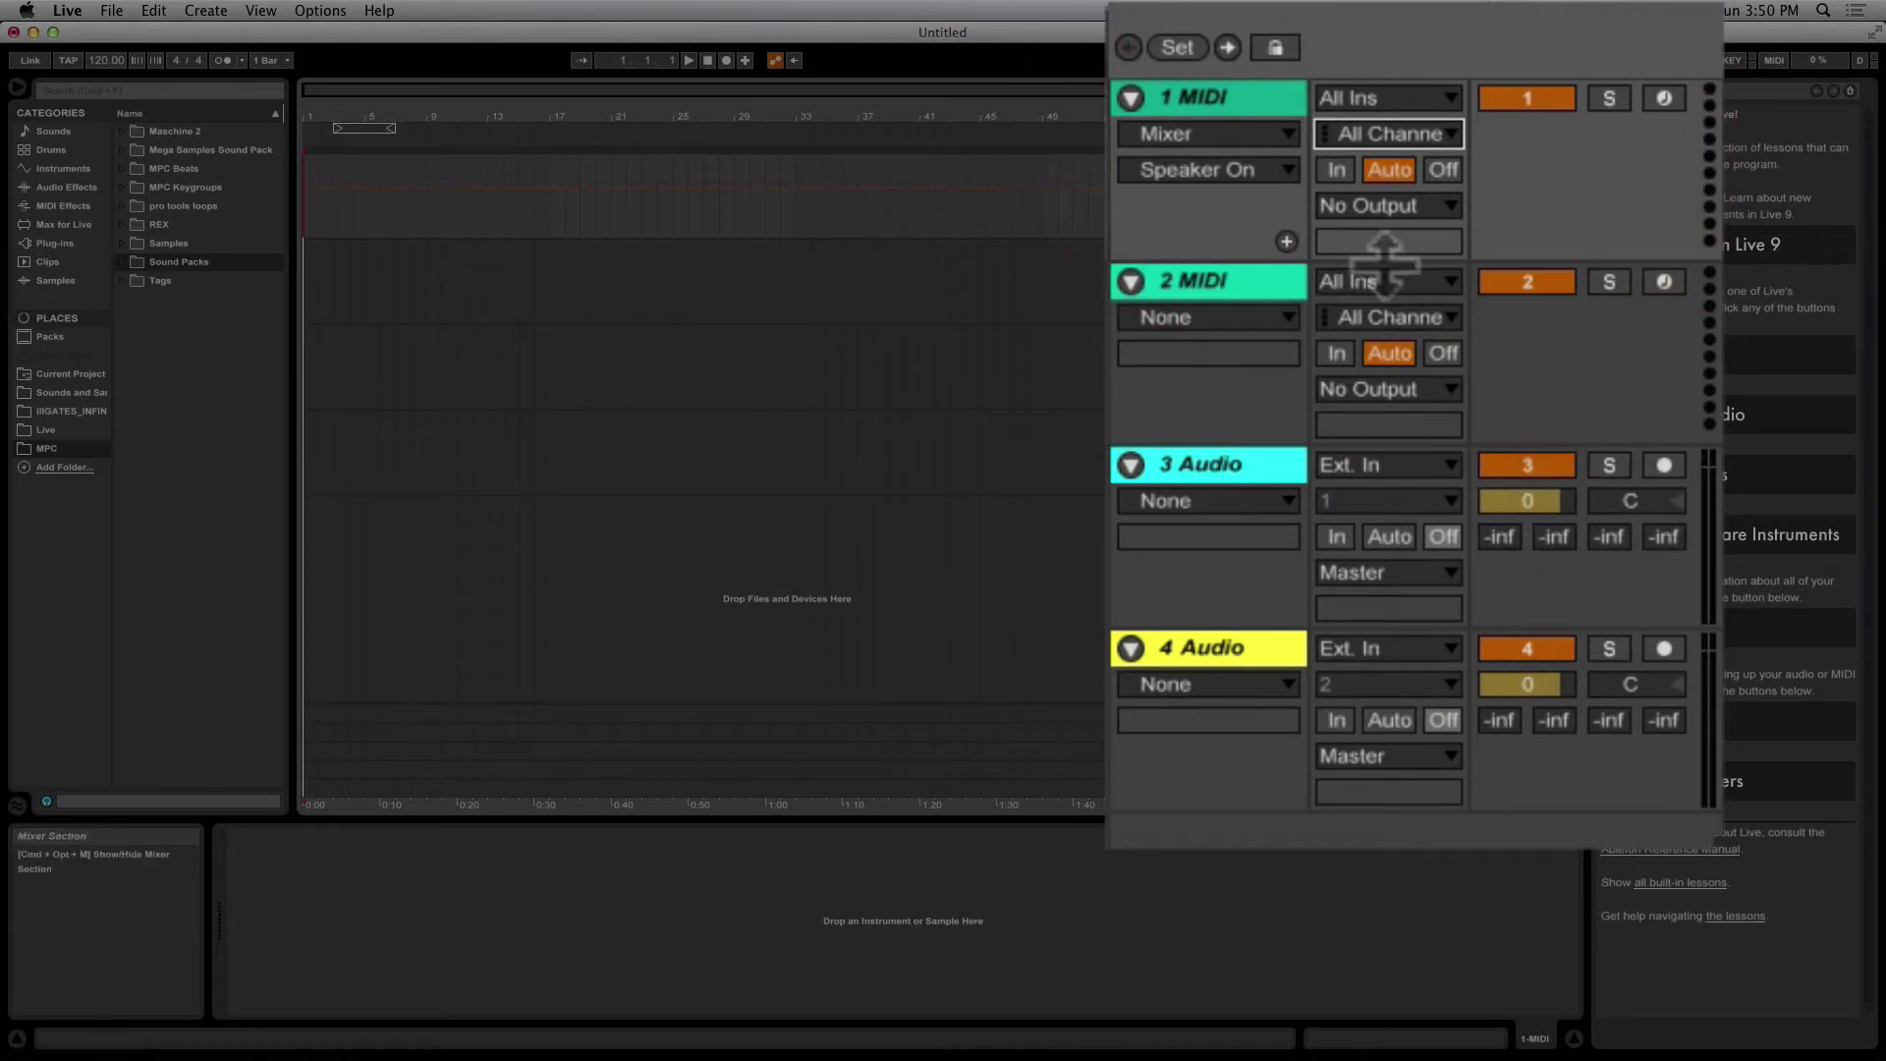
{"action": "left_click", "coordinate": [1389, 169]}
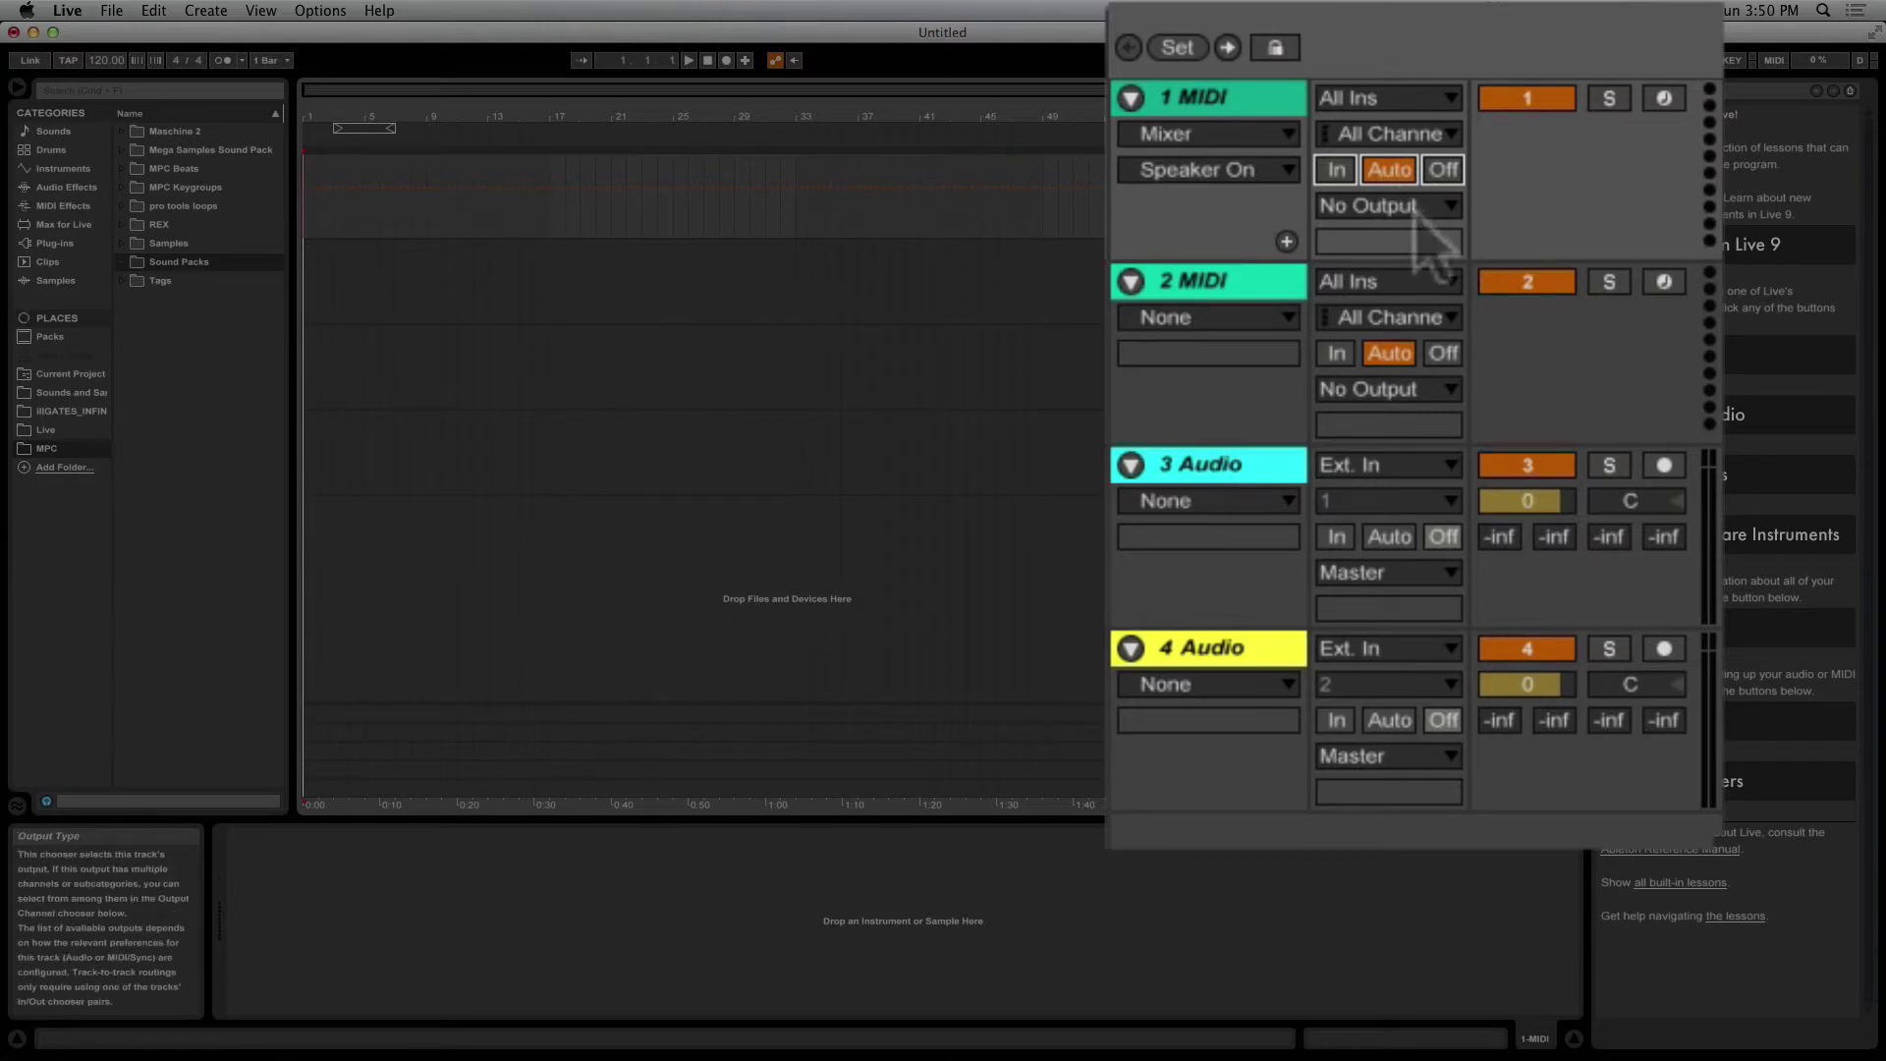
{"action": "left_click", "coordinate": [1425, 204]}
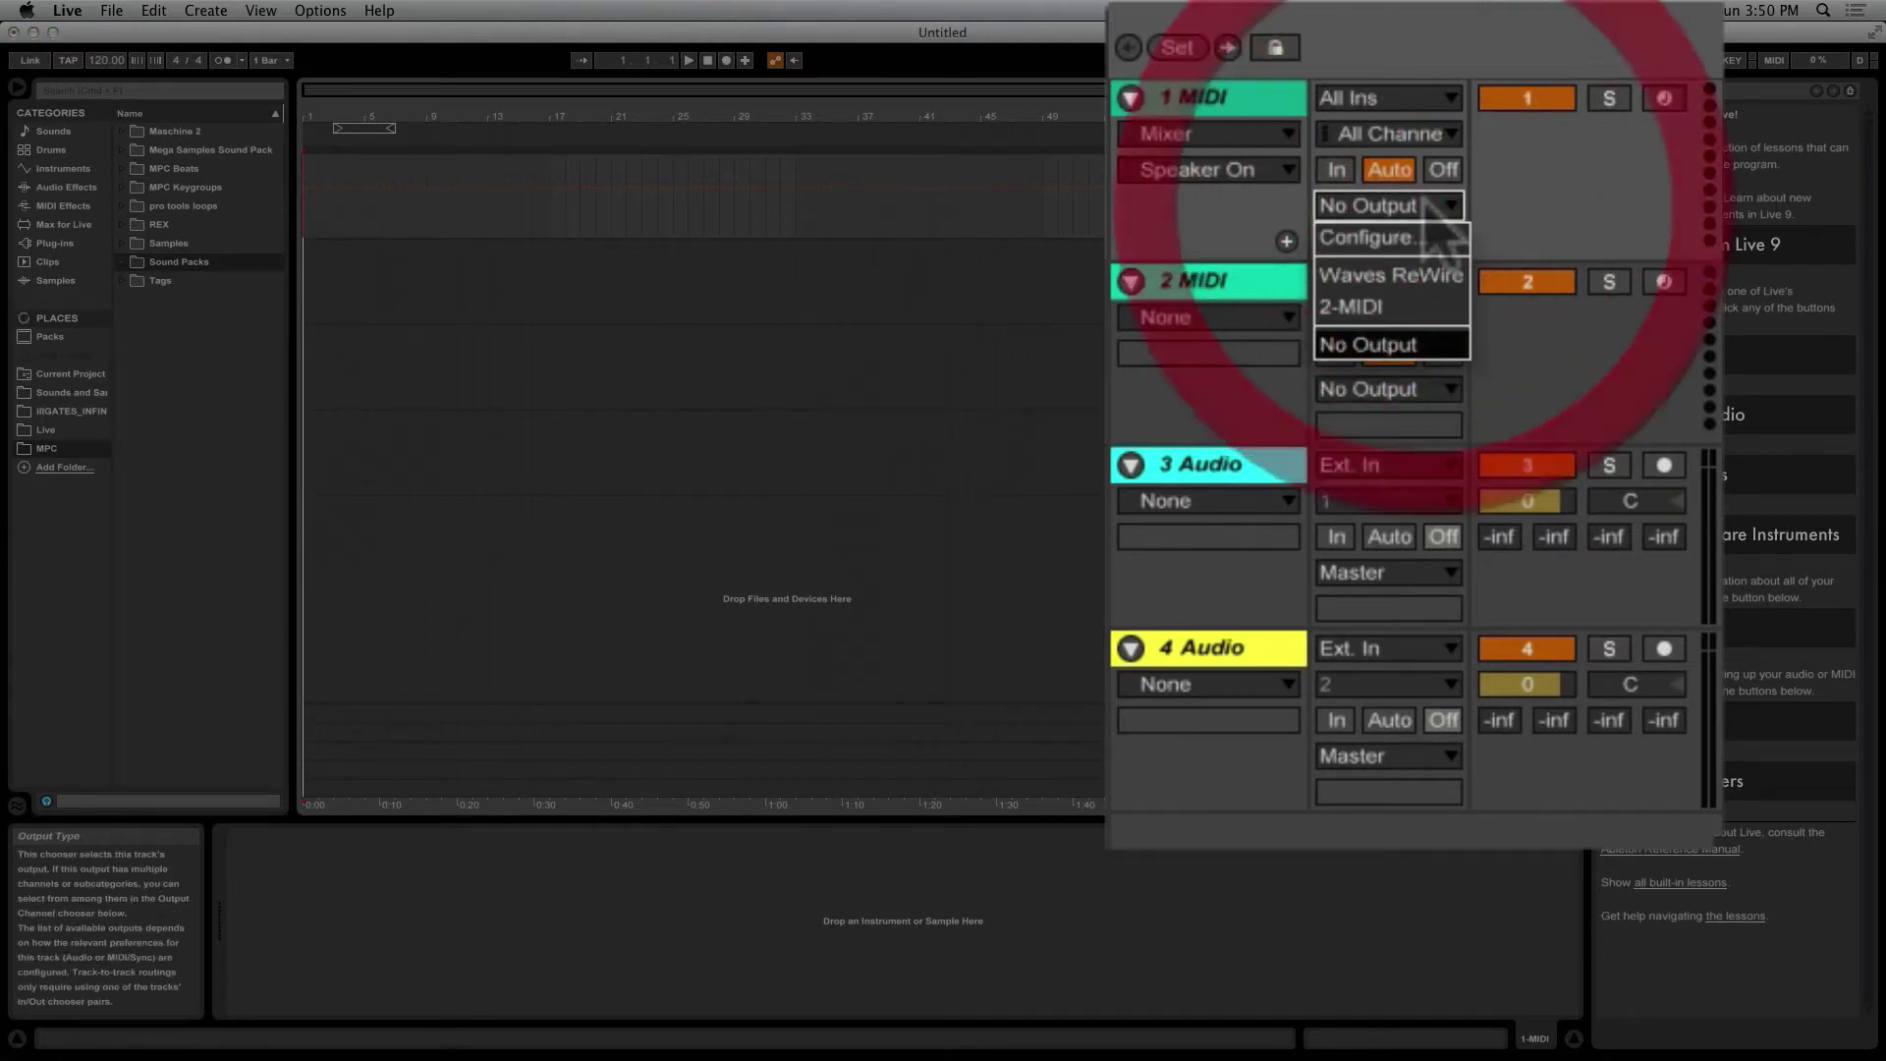
{"action": "left_click", "coordinate": [1435, 203]}
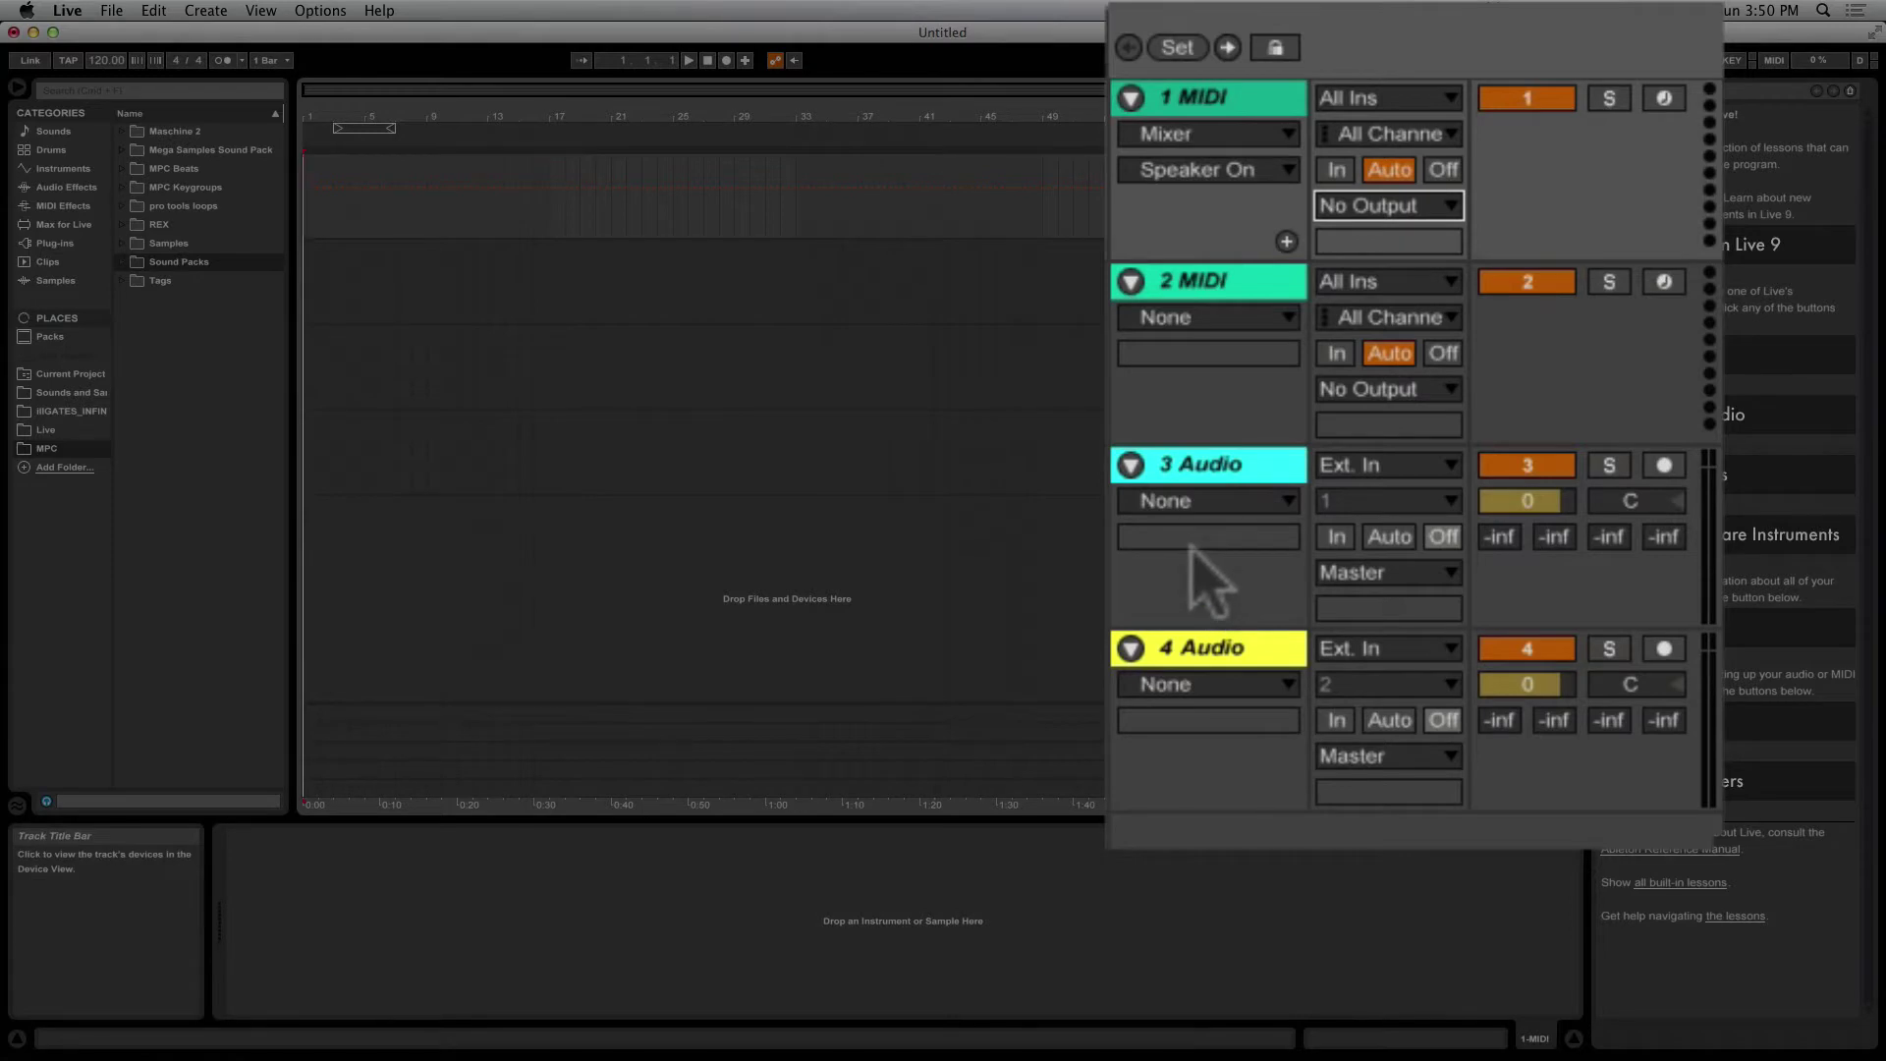
Step: Try the Mixer and Fades envelope displays on the 3 Audio track and return its device chooser to None
{"action": "left_click", "coordinate": [1195, 503]}
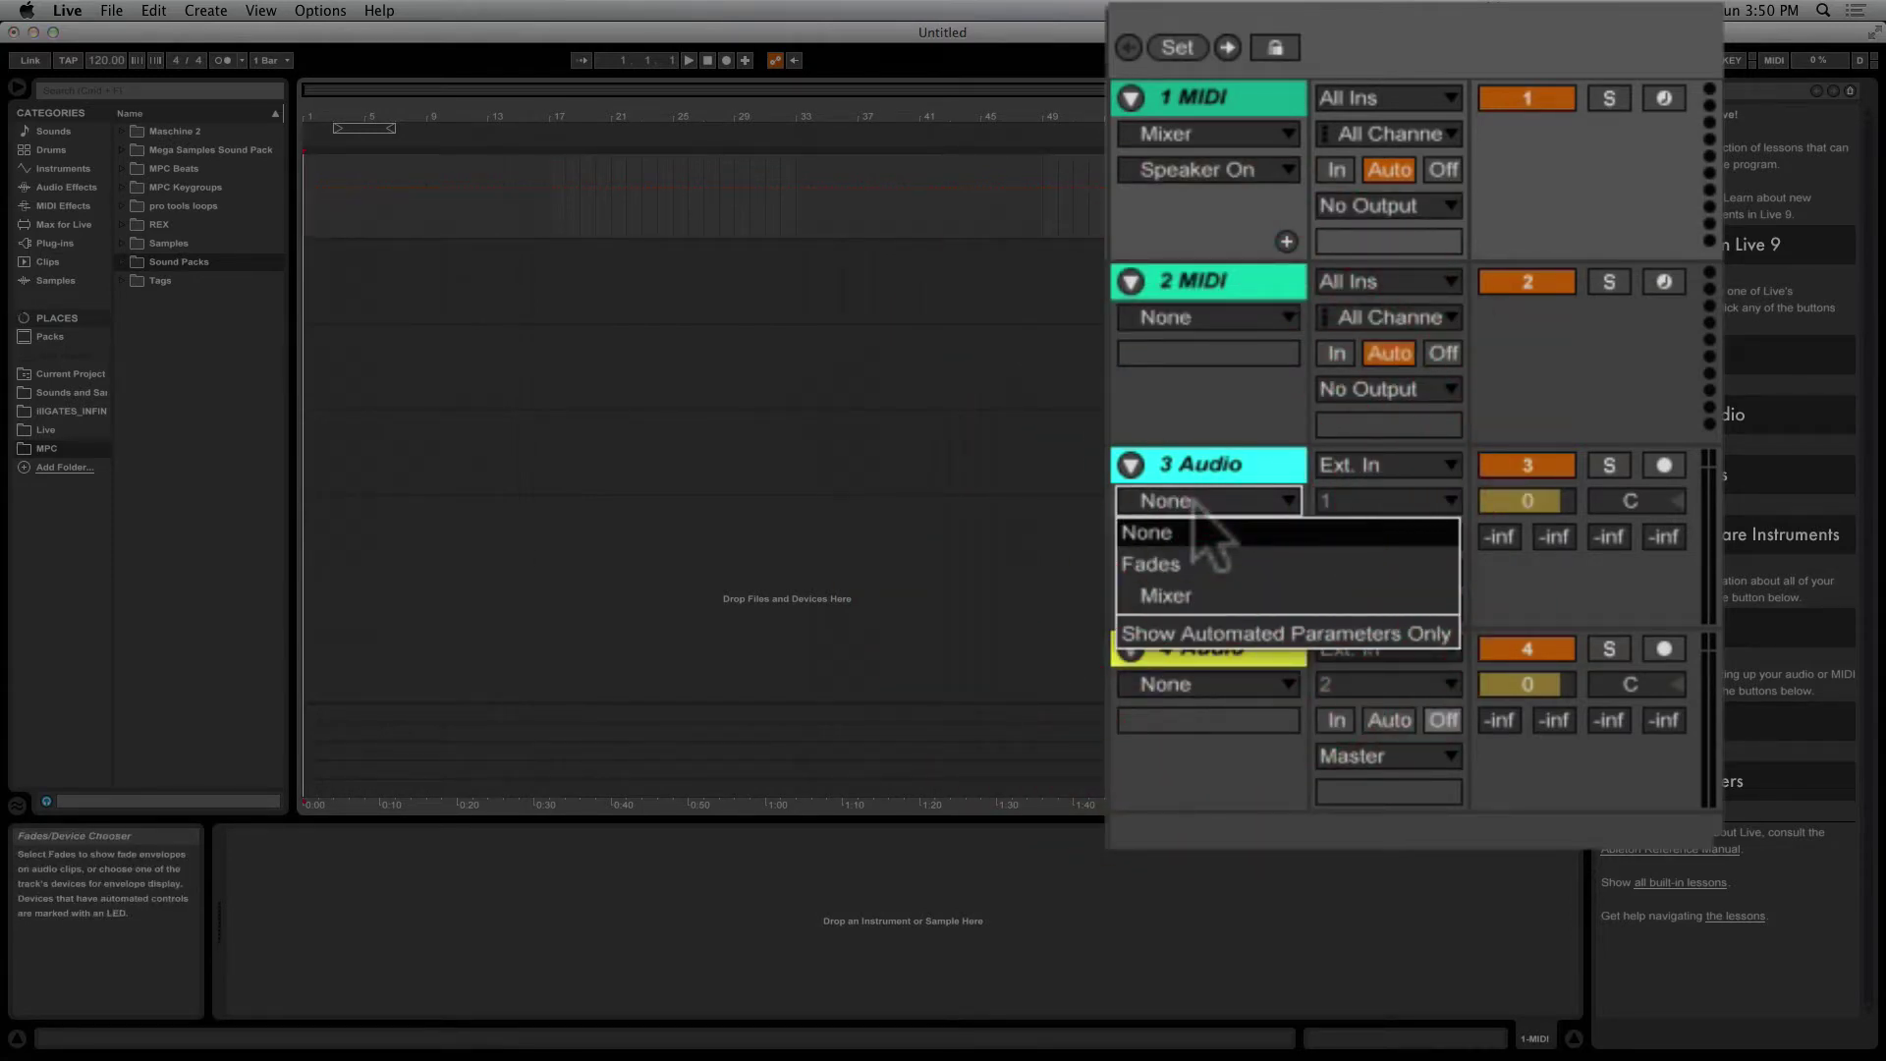
{"action": "left_click", "coordinate": [1214, 597]}
{"action": "left_click", "coordinate": [1197, 503]}
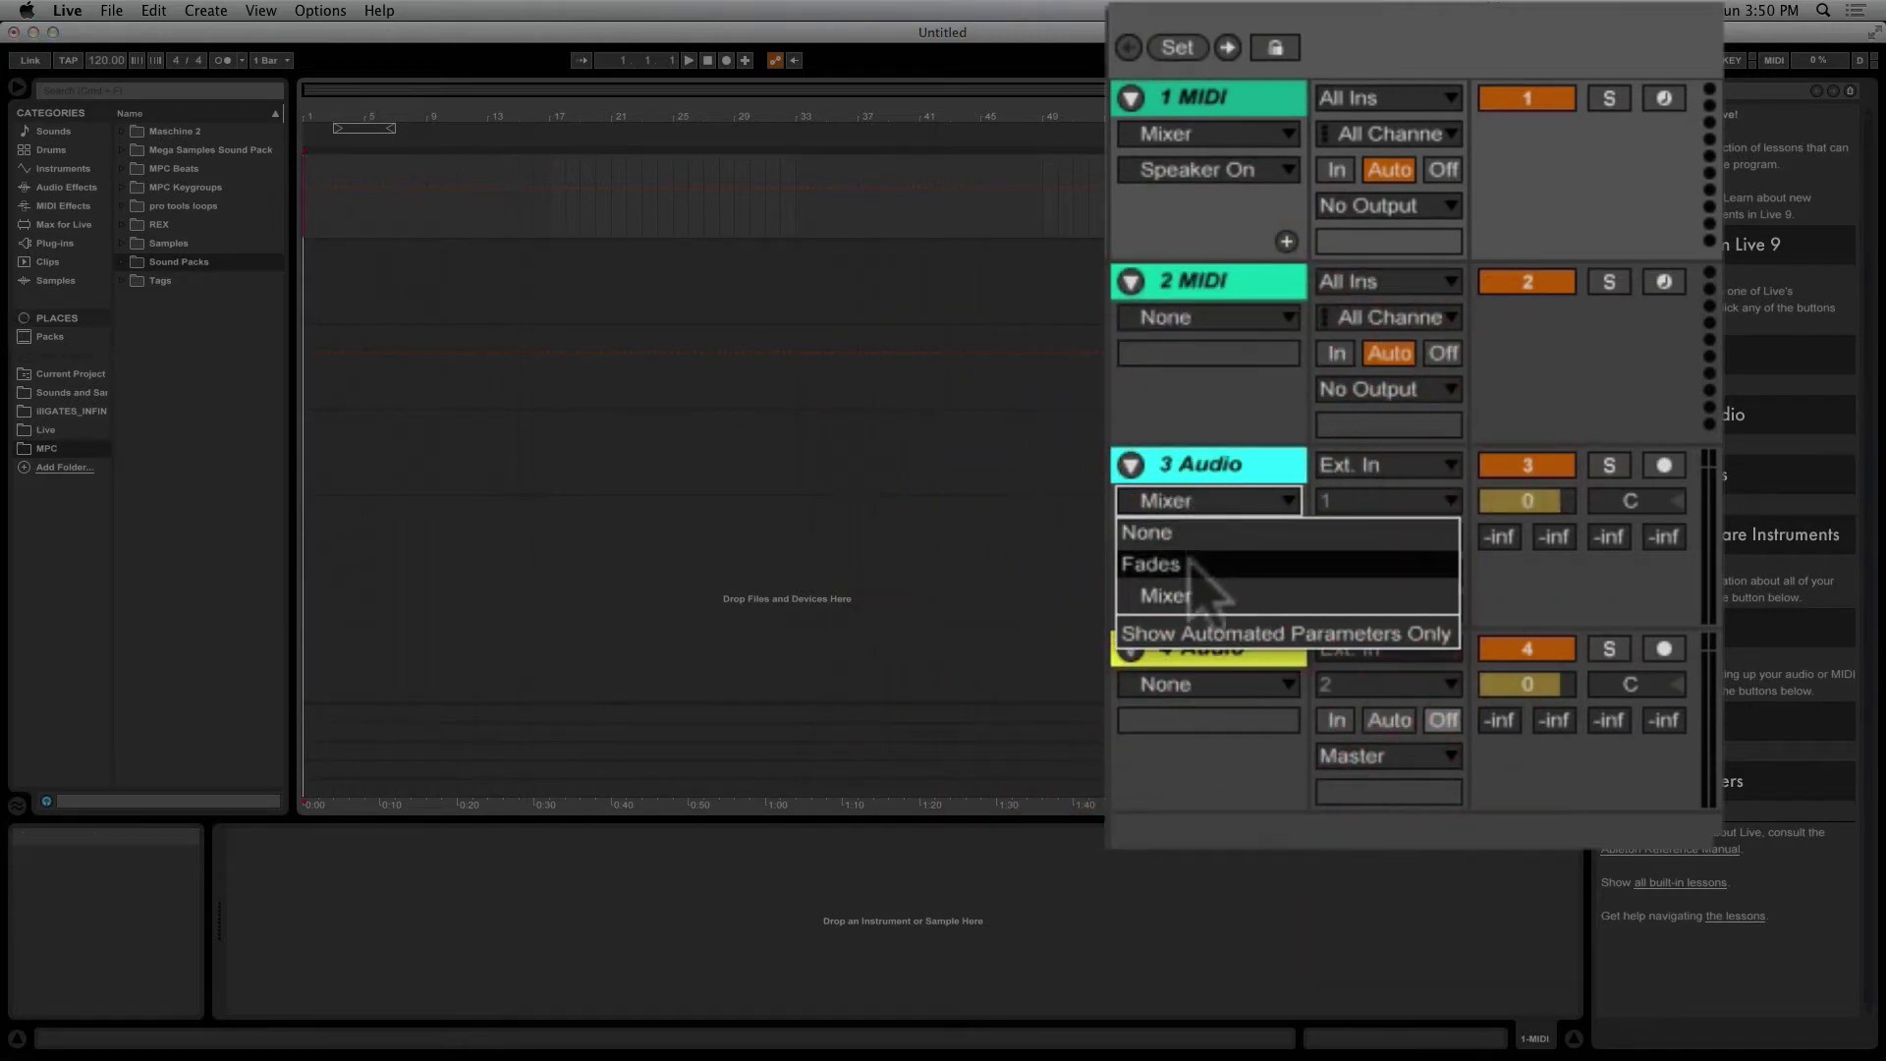
{"action": "left_click", "coordinate": [1193, 562]}
{"action": "left_click", "coordinate": [1184, 503]}
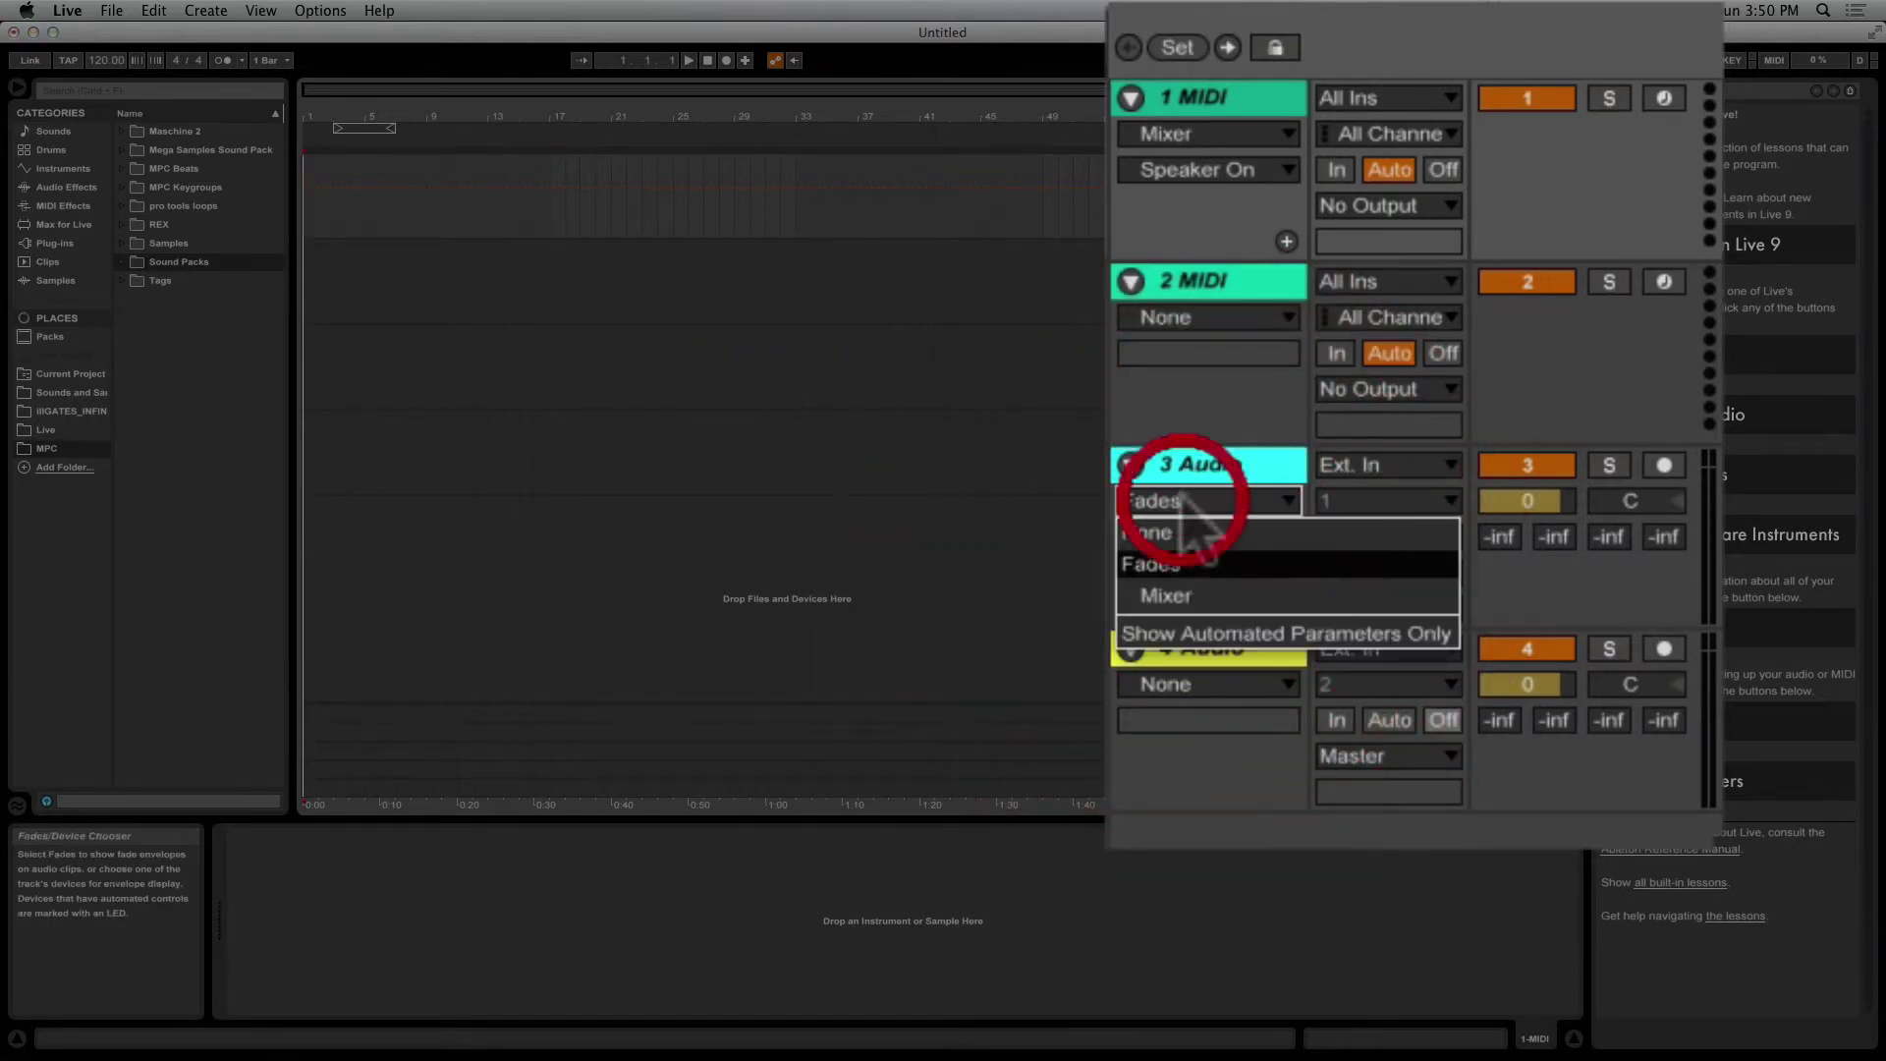
{"action": "left_click", "coordinate": [1192, 531]}
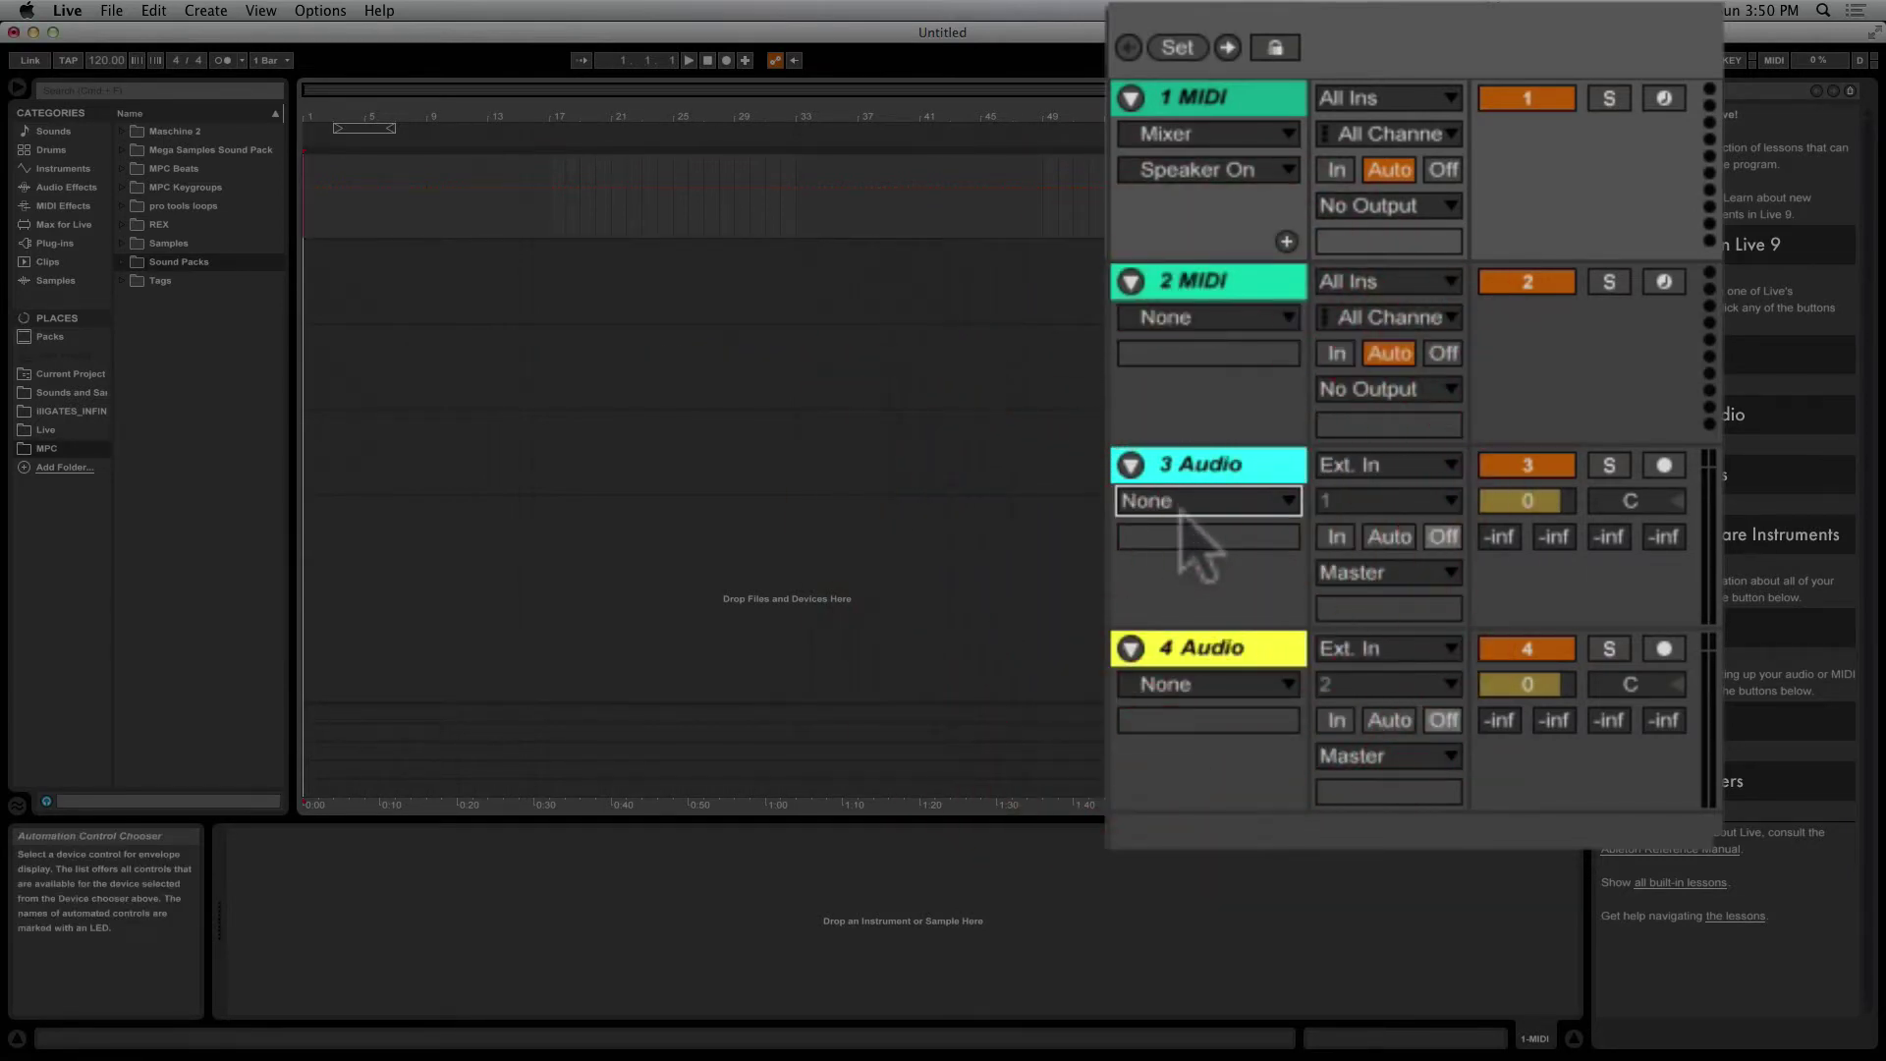
{"action": "left_click", "coordinate": [1191, 501]}
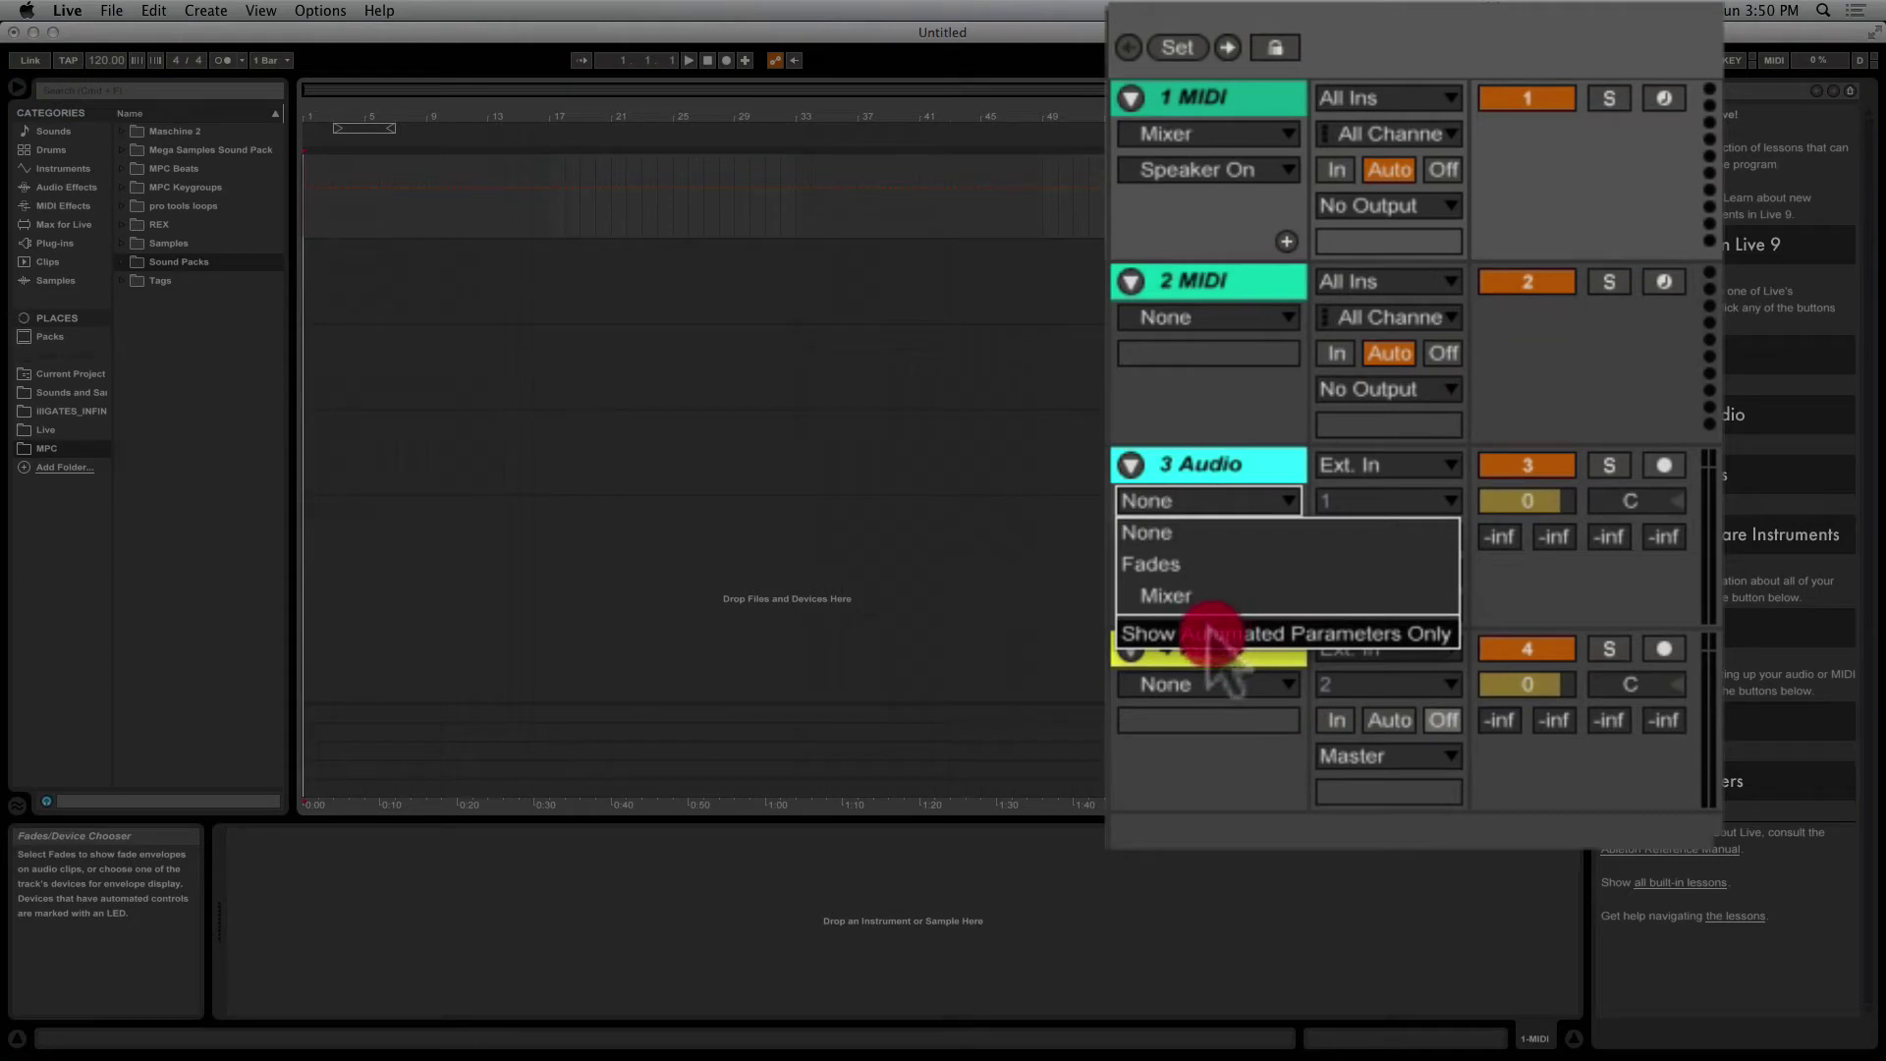
{"action": "left_click", "coordinate": [1147, 467]}
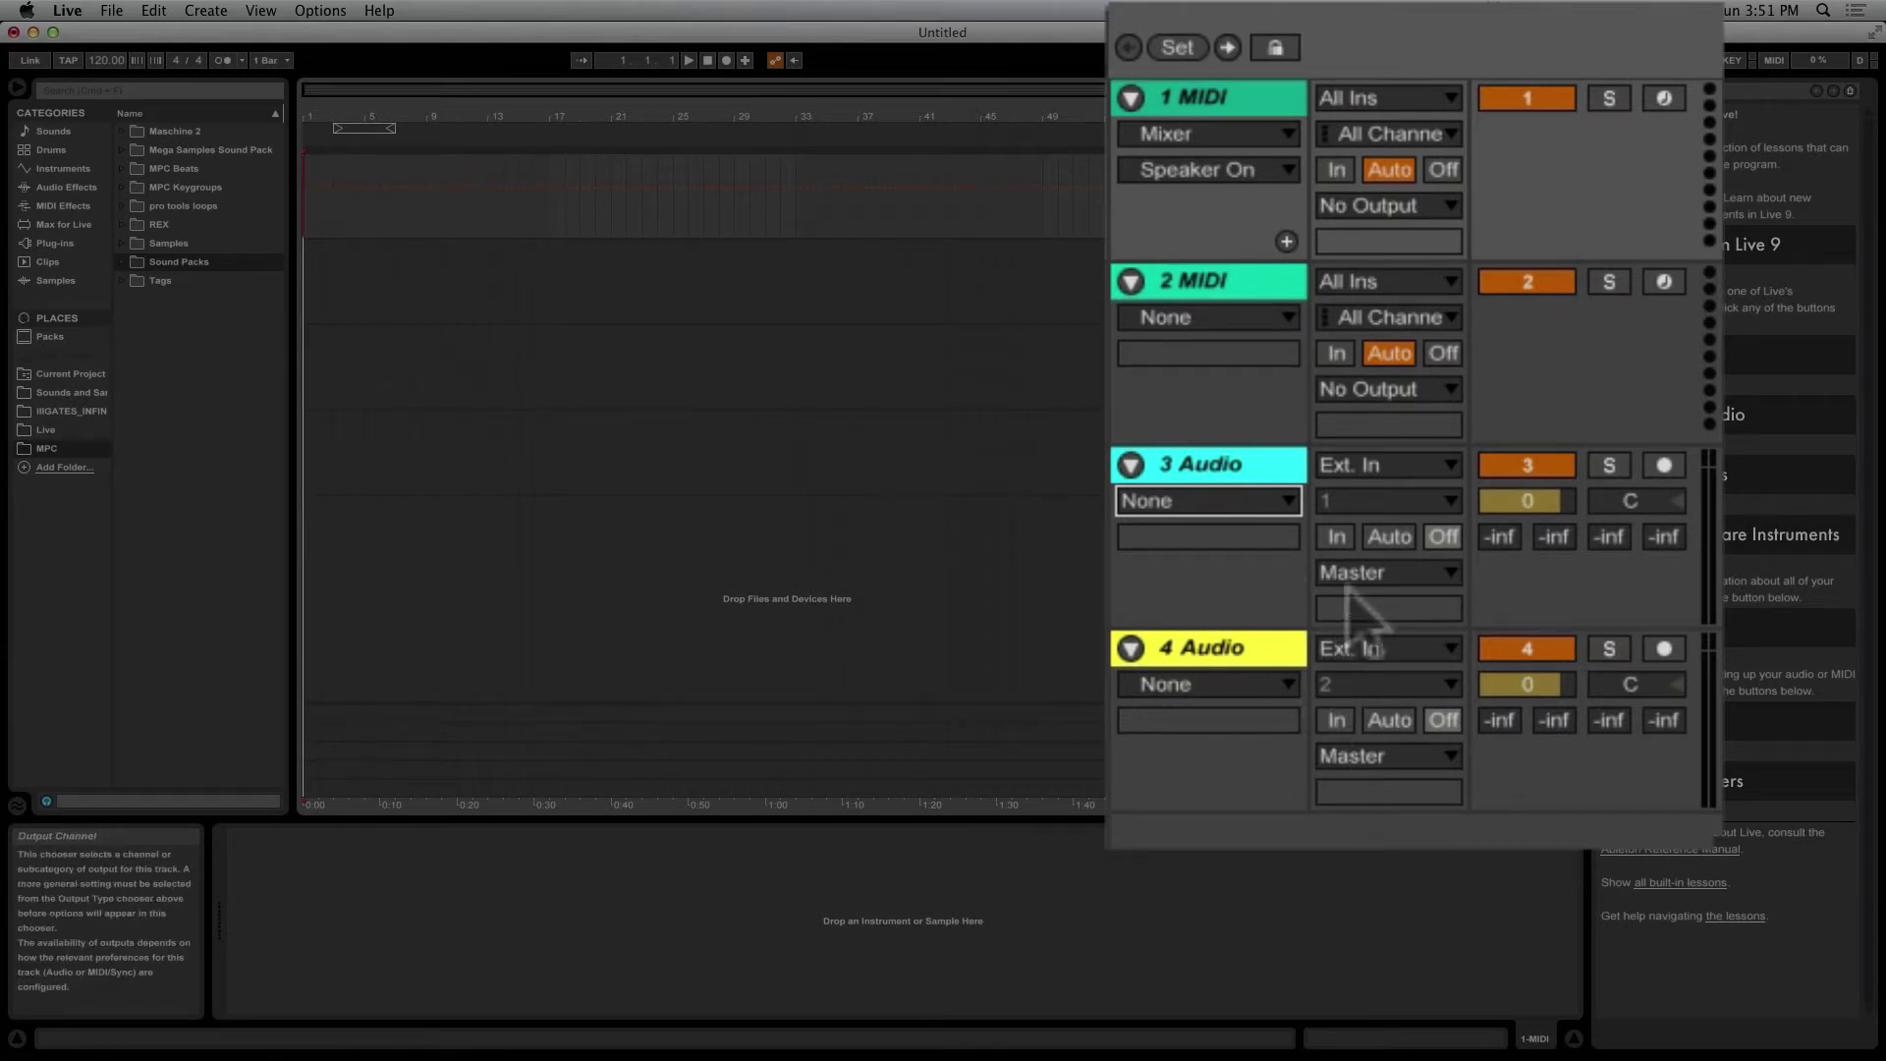
Step: Examine the available audio input sources and output destinations of the 3 Audio track
{"action": "left_click", "coordinate": [1390, 501]}
{"action": "left_click", "coordinate": [1393, 468]}
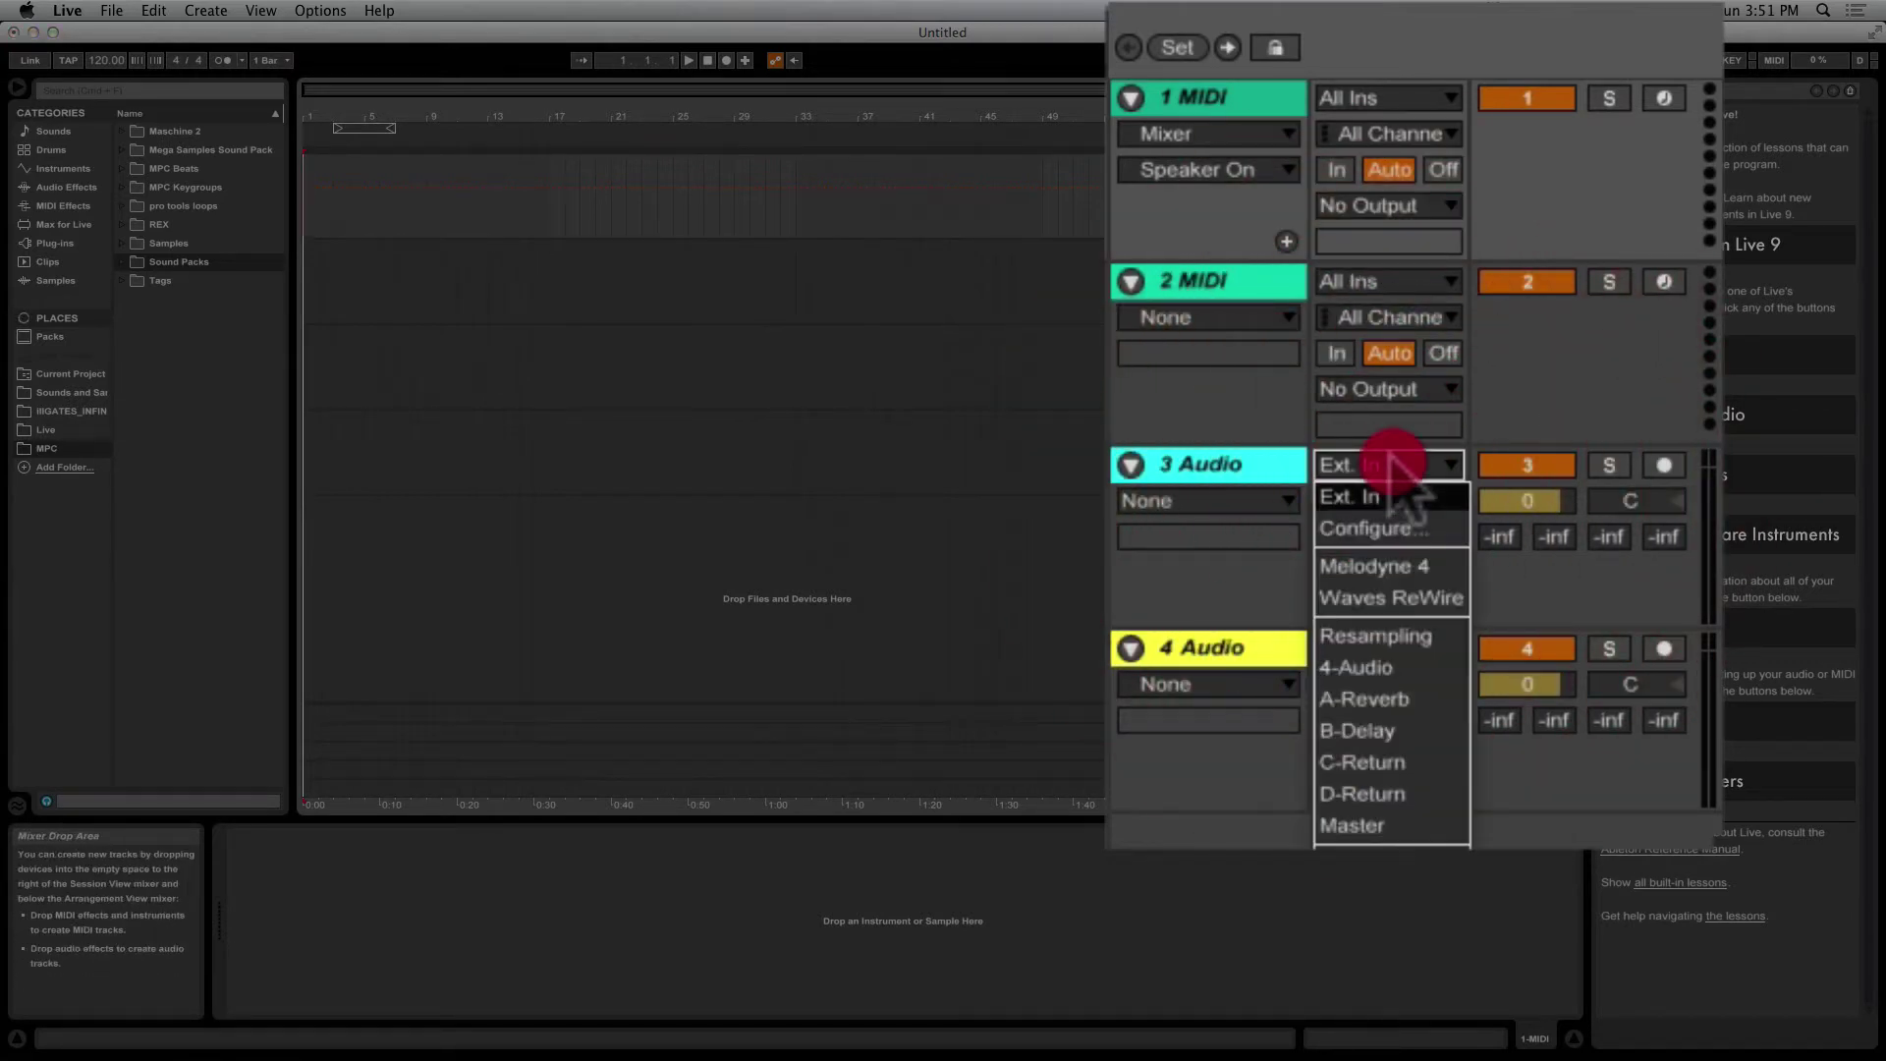
{"action": "left_click", "coordinate": [1391, 464]}
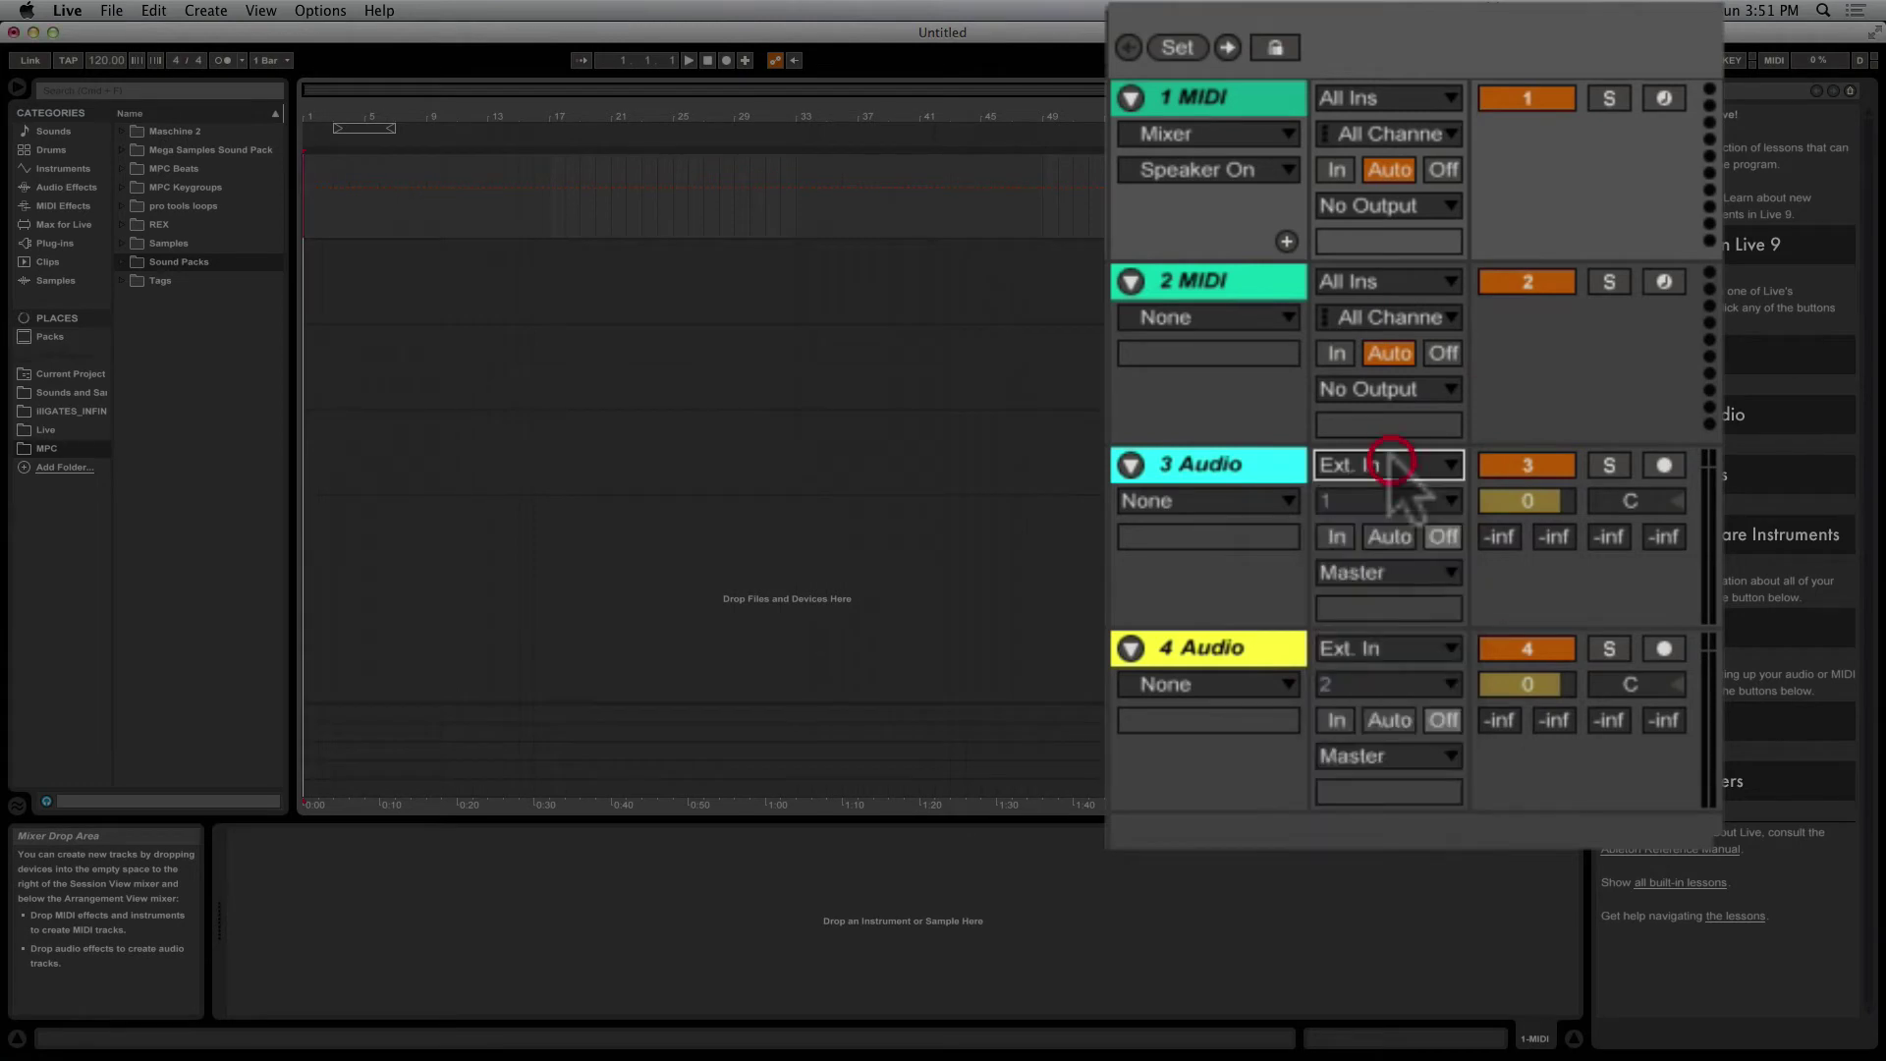
{"action": "left_click", "coordinate": [1391, 464]}
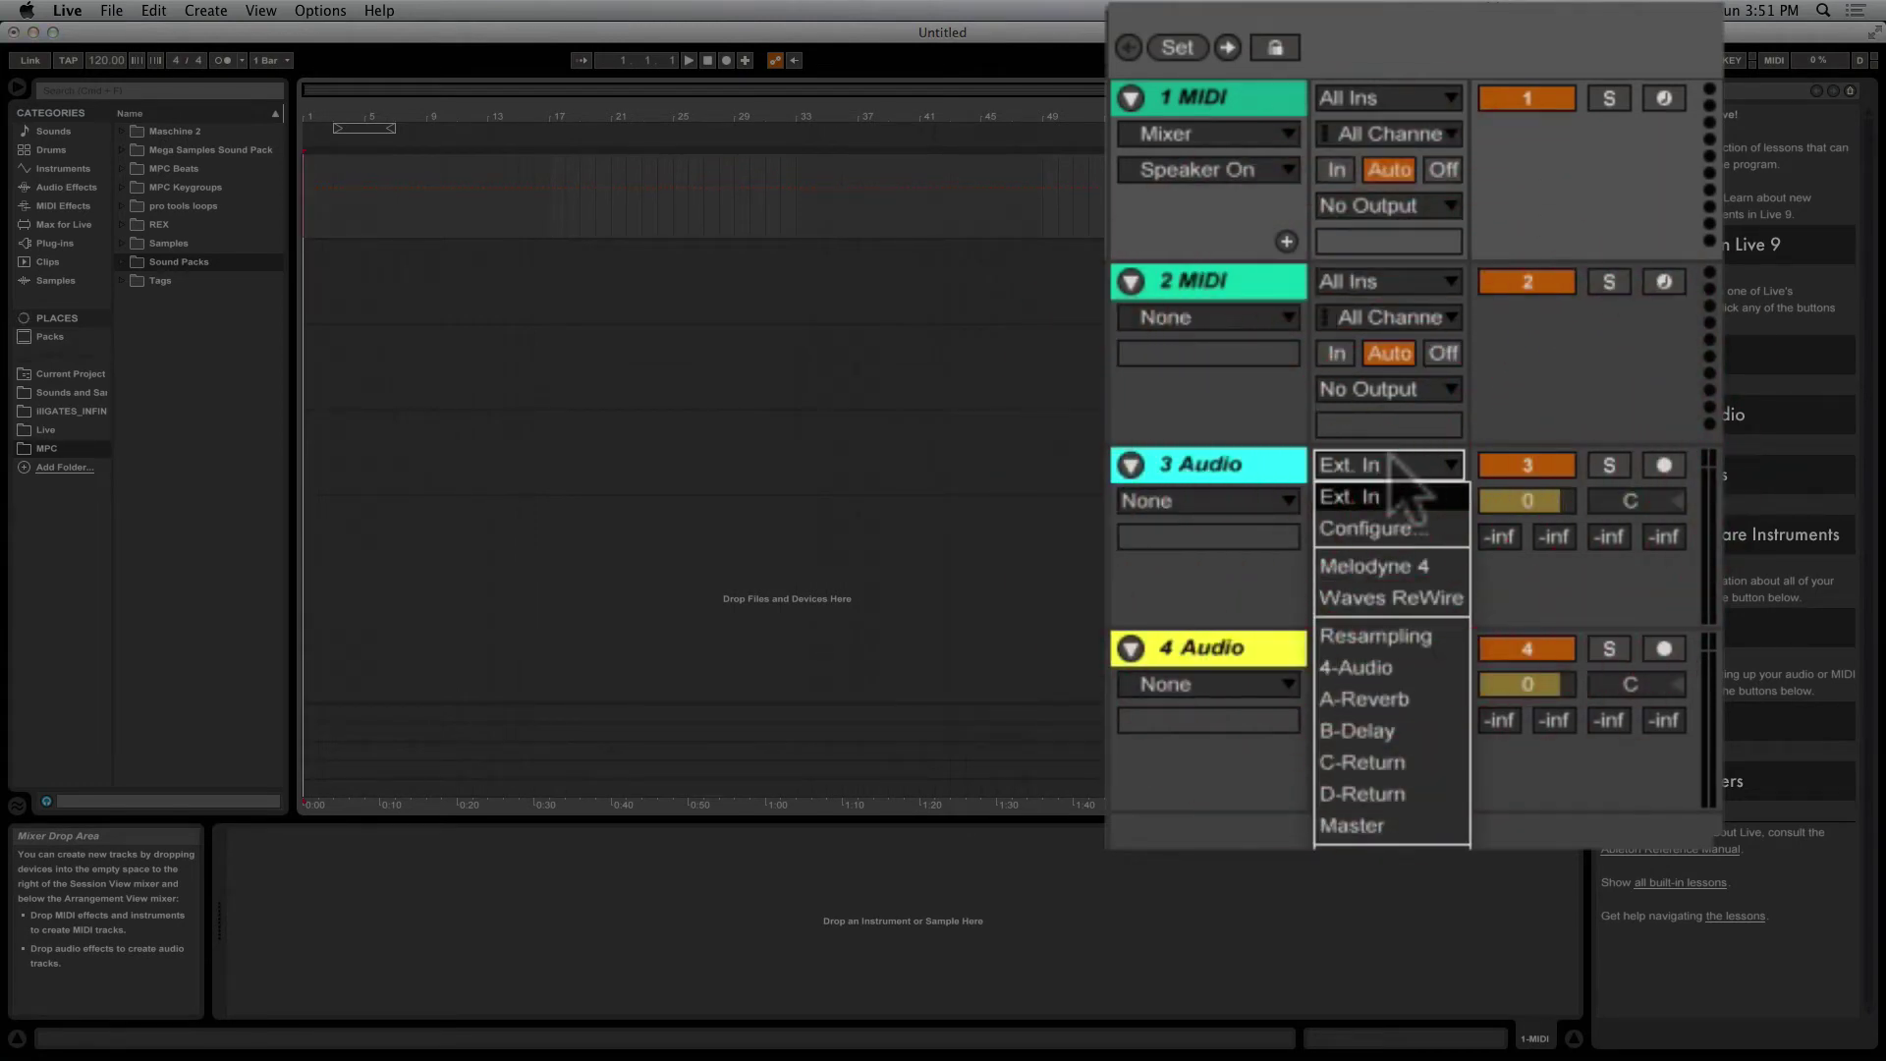
{"action": "left_click", "coordinate": [1391, 458]}
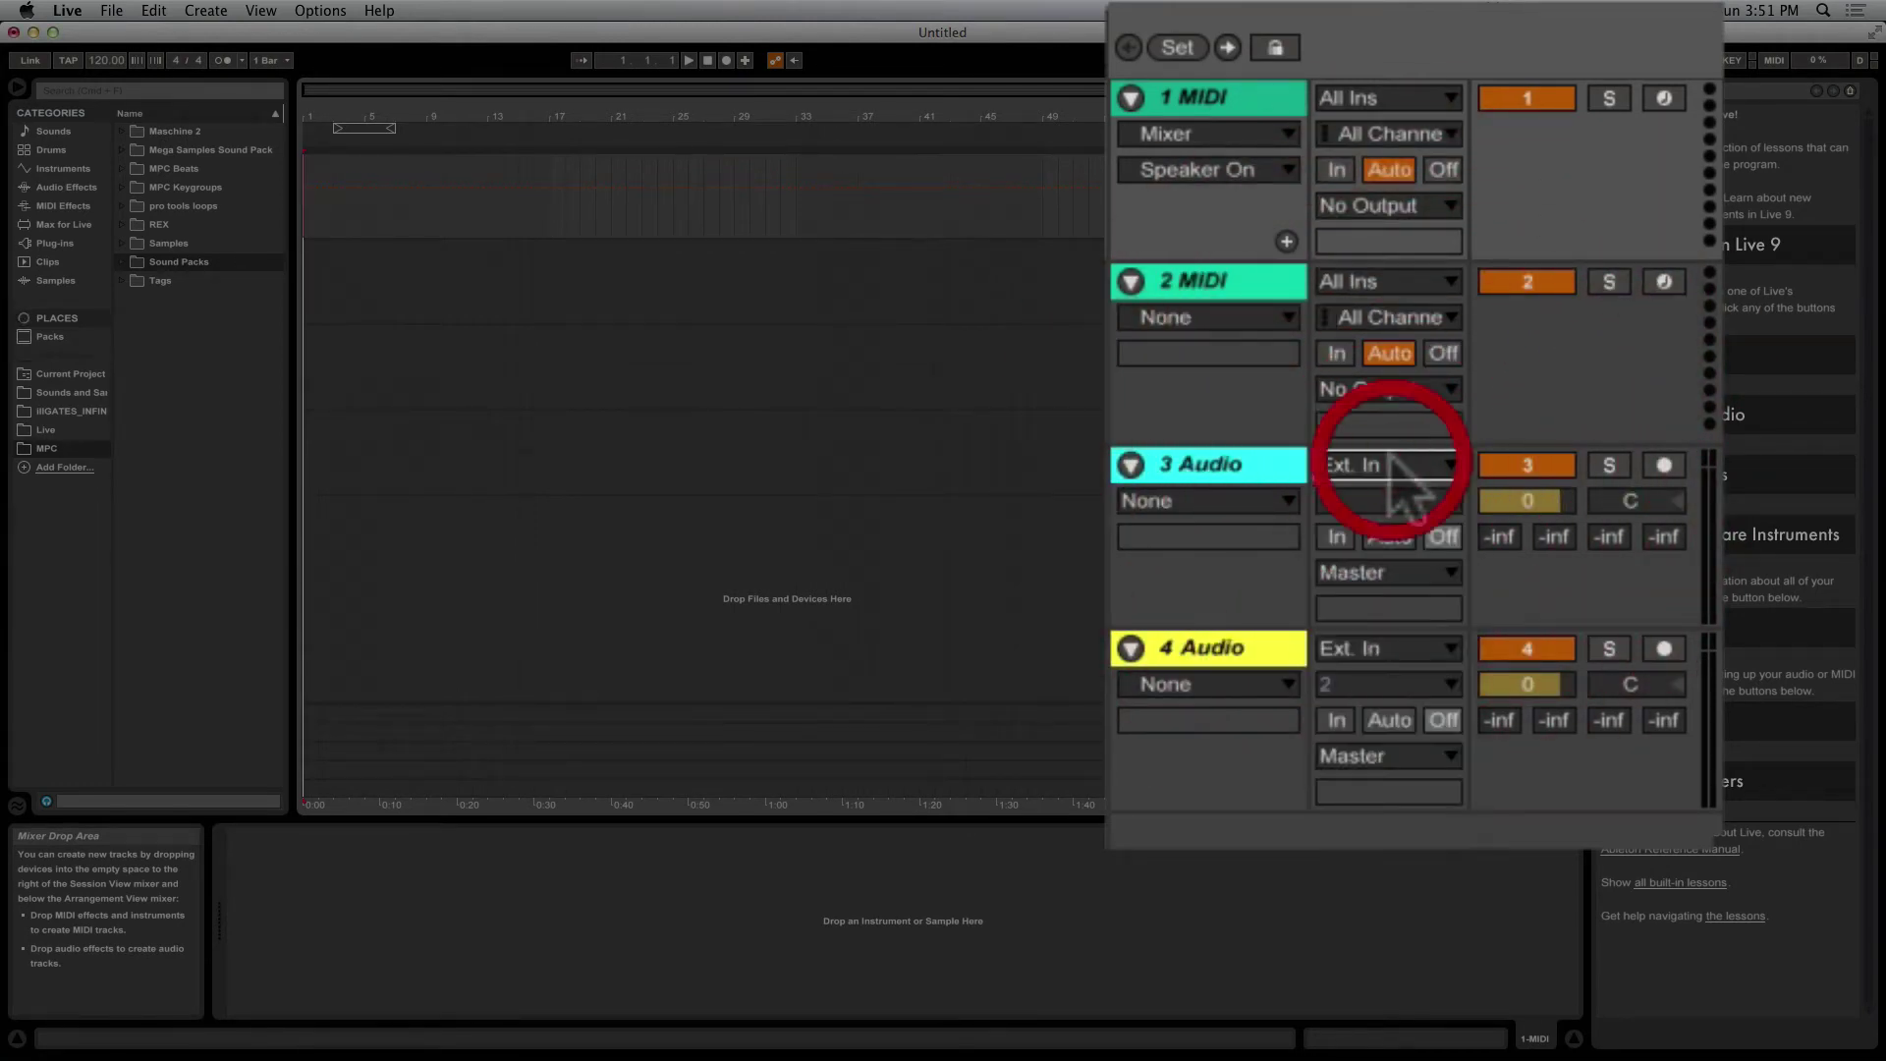
{"action": "left_click", "coordinate": [1399, 570]}
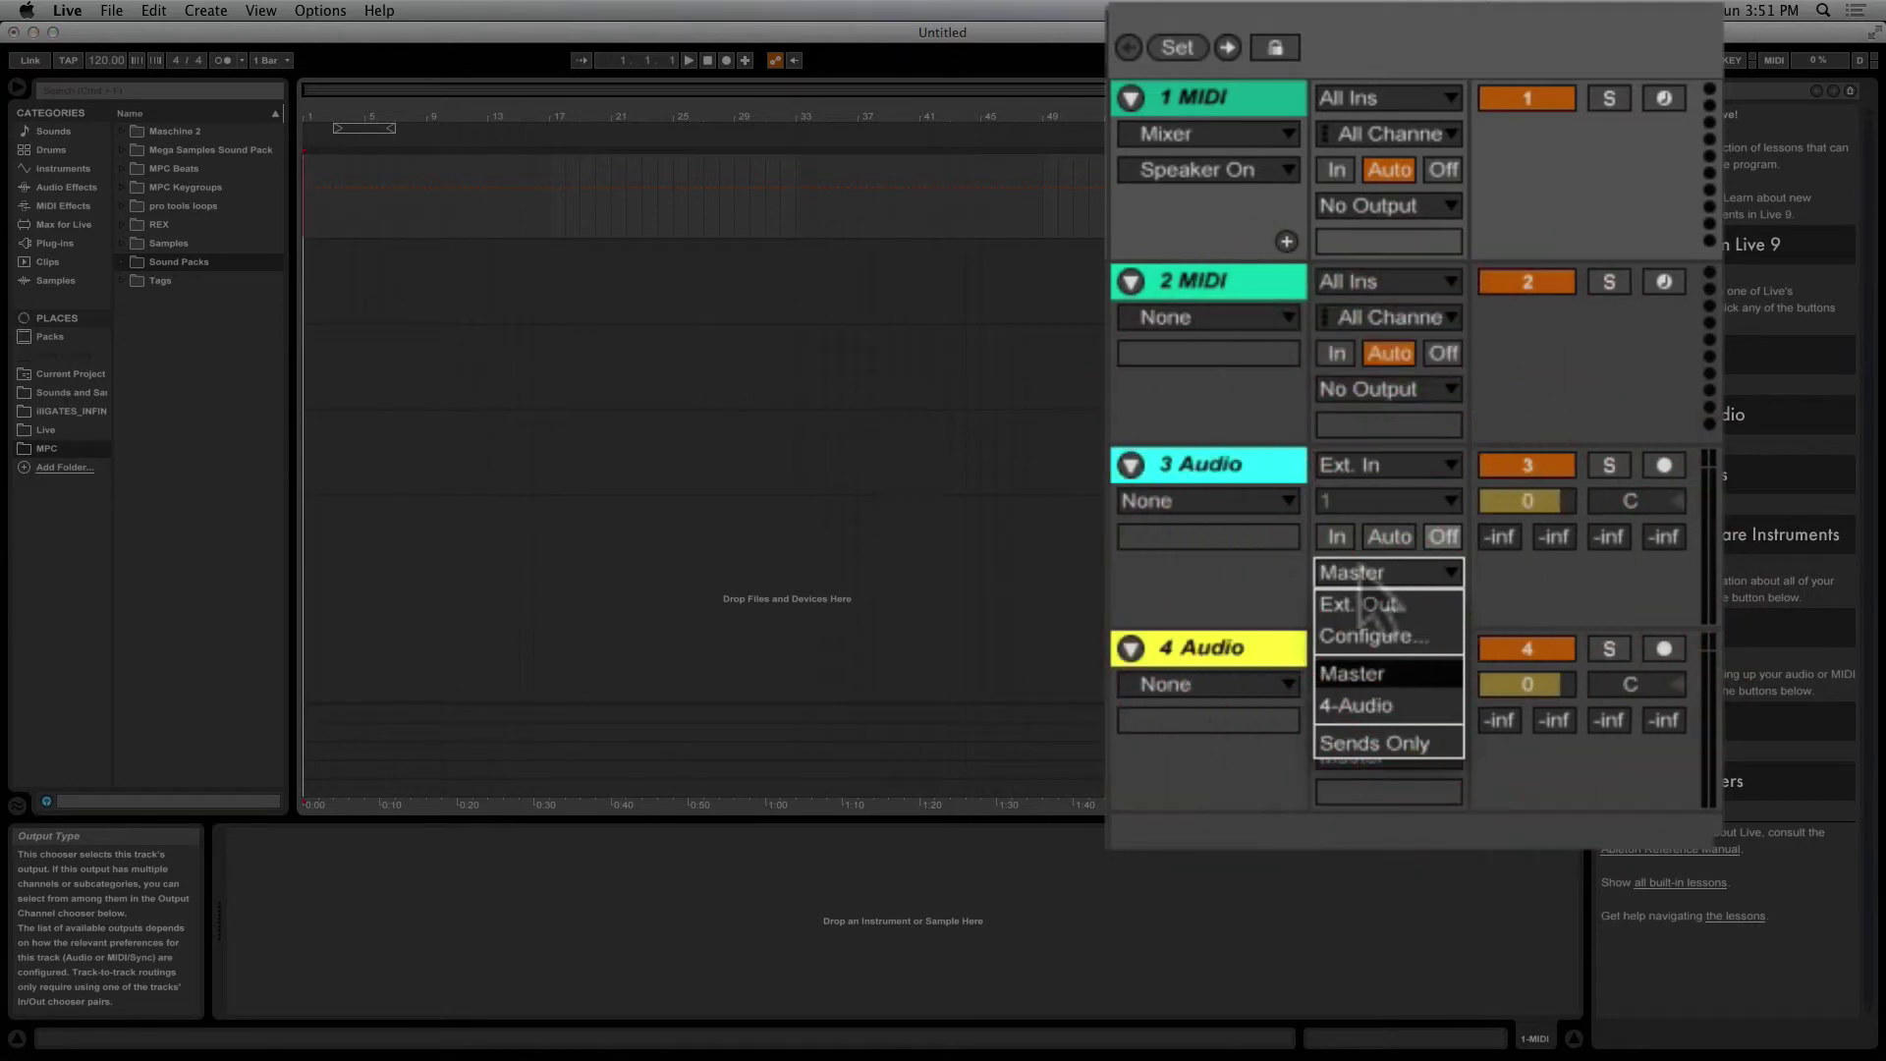
{"action": "left_click", "coordinate": [1386, 580]}
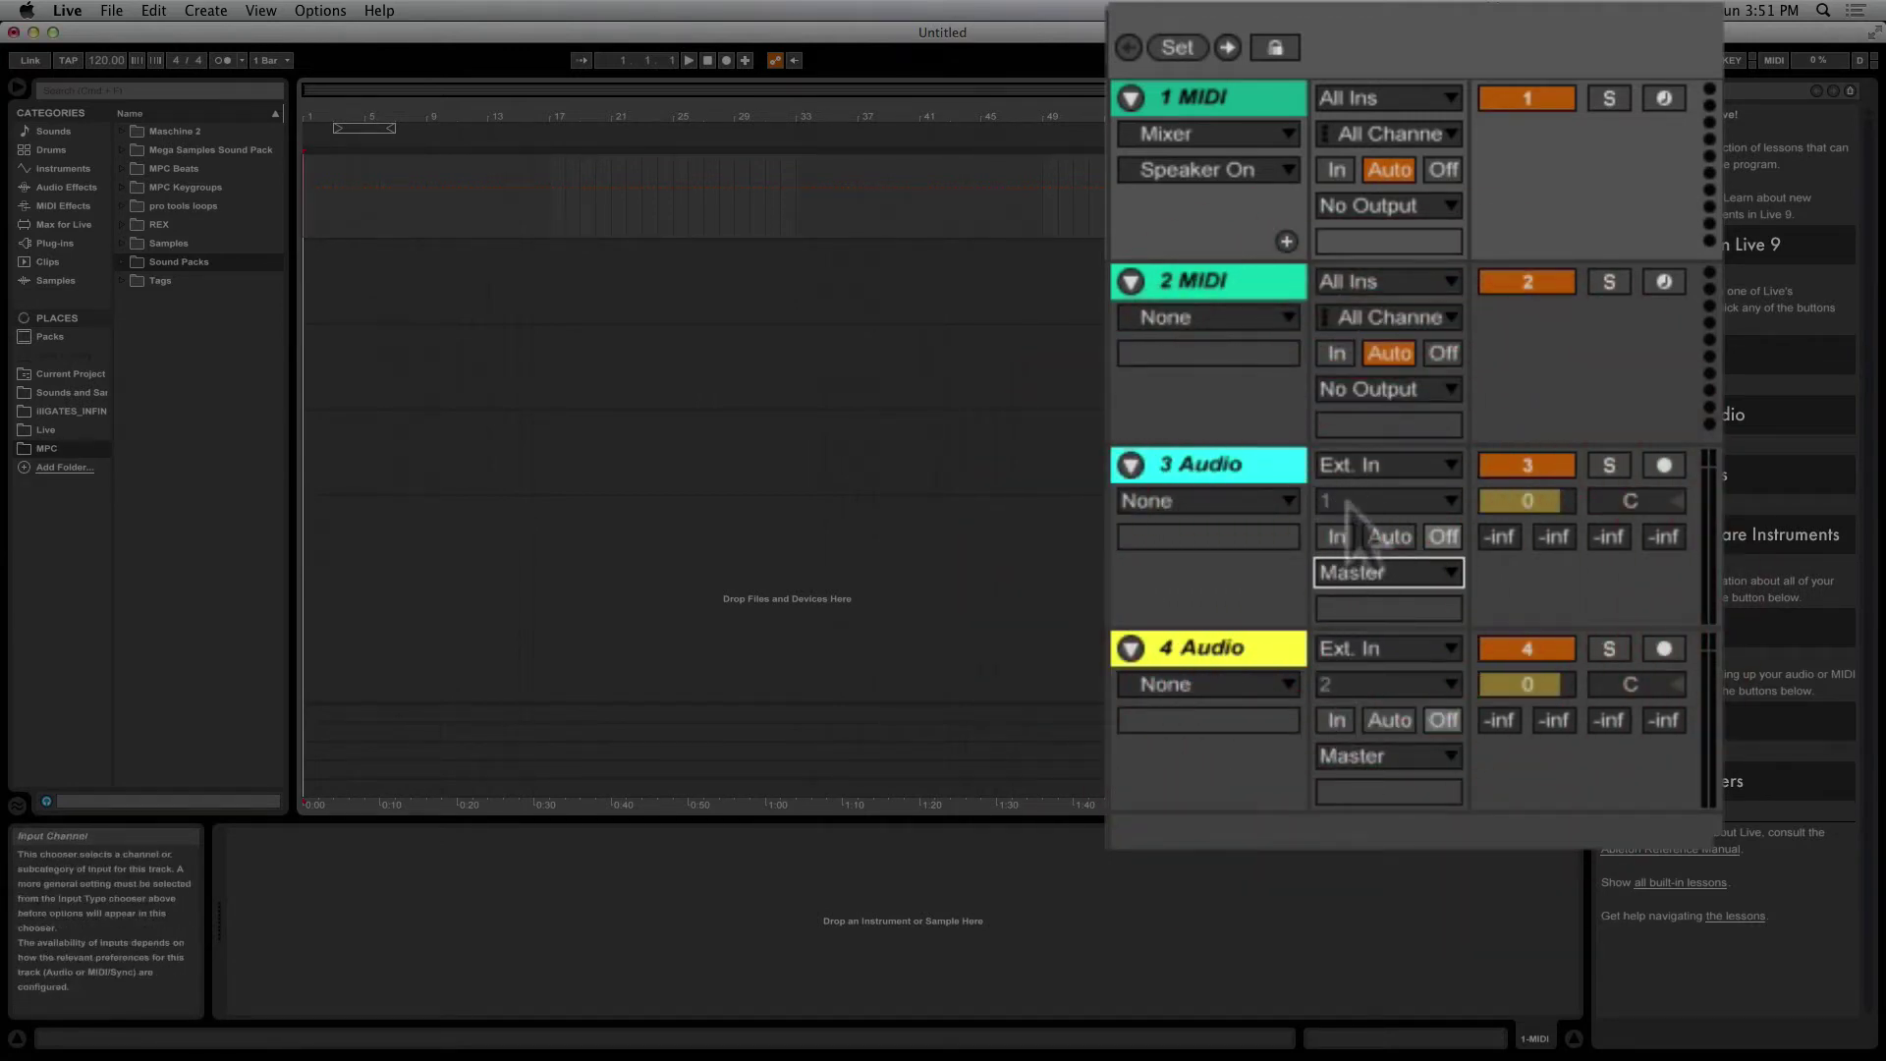
Step: Open the audio preferences through the Configure option of the 3 Audio track's input channel
{"action": "left_click", "coordinate": [1381, 501]}
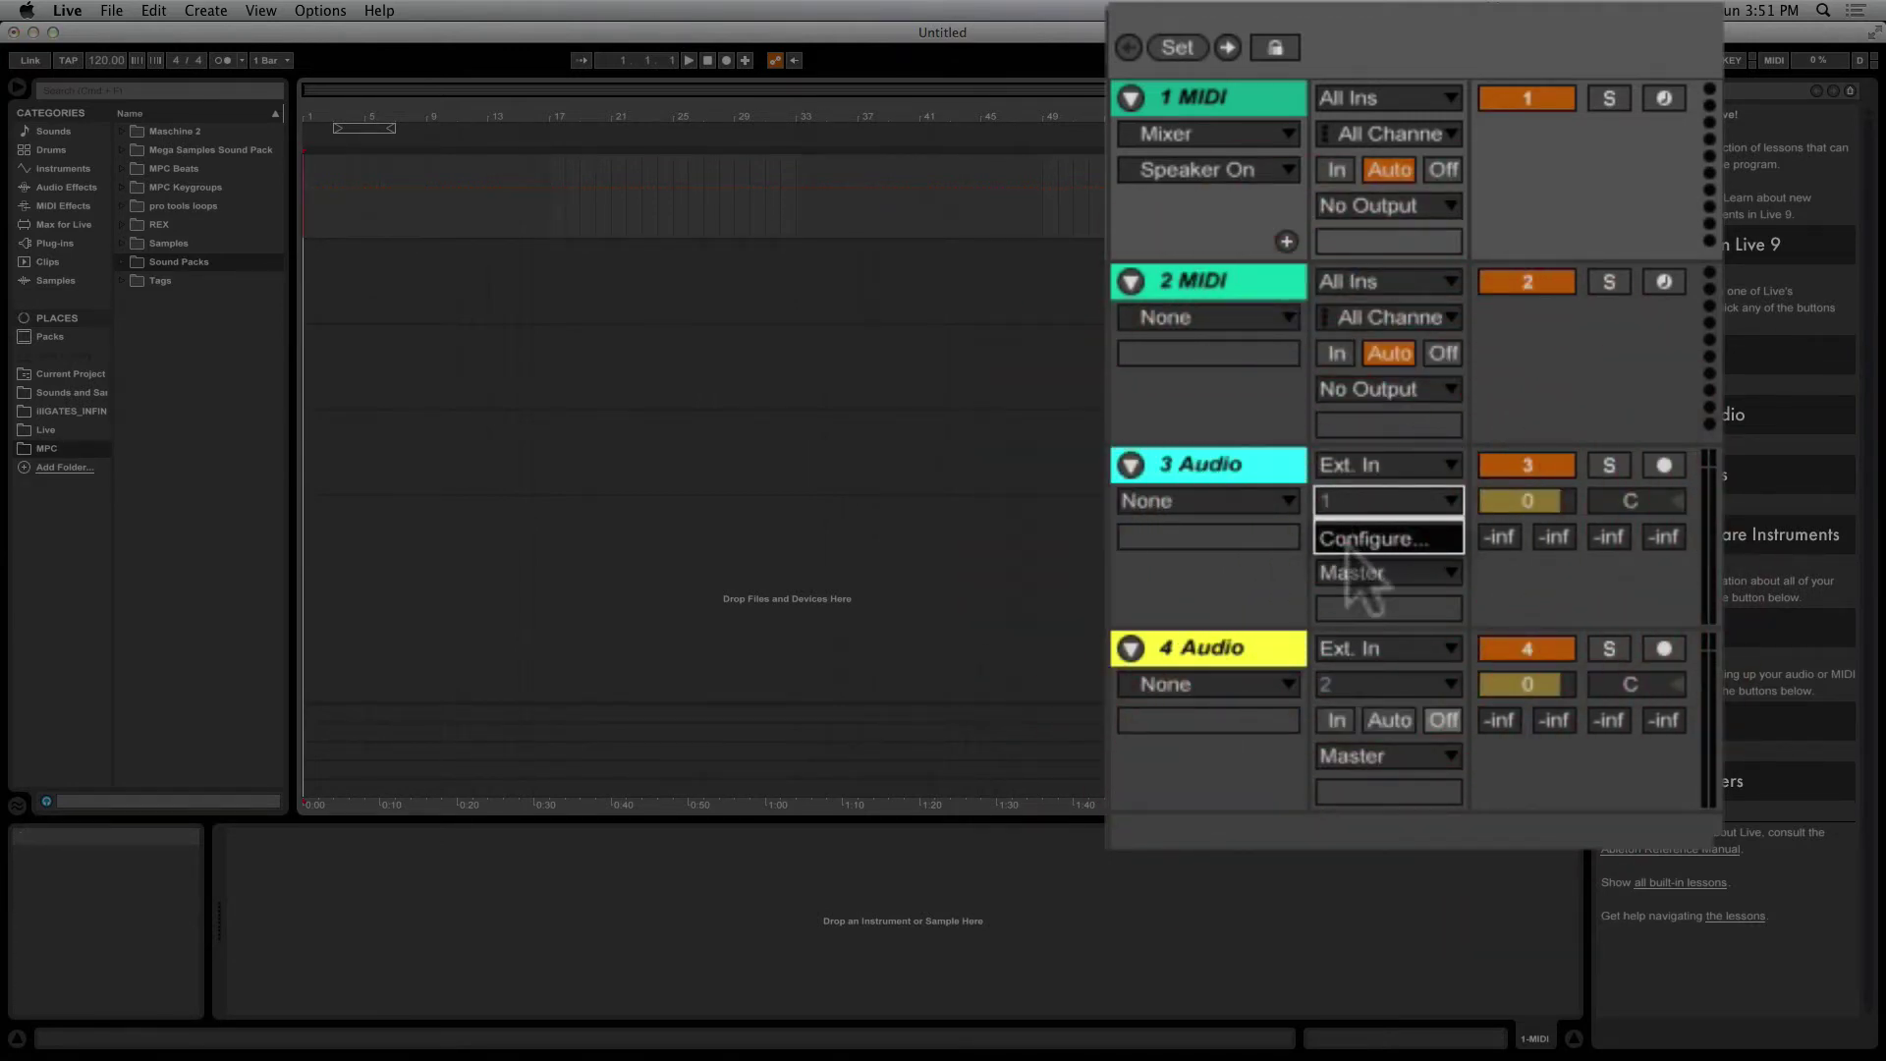
{"action": "left_click", "coordinate": [1373, 538]}
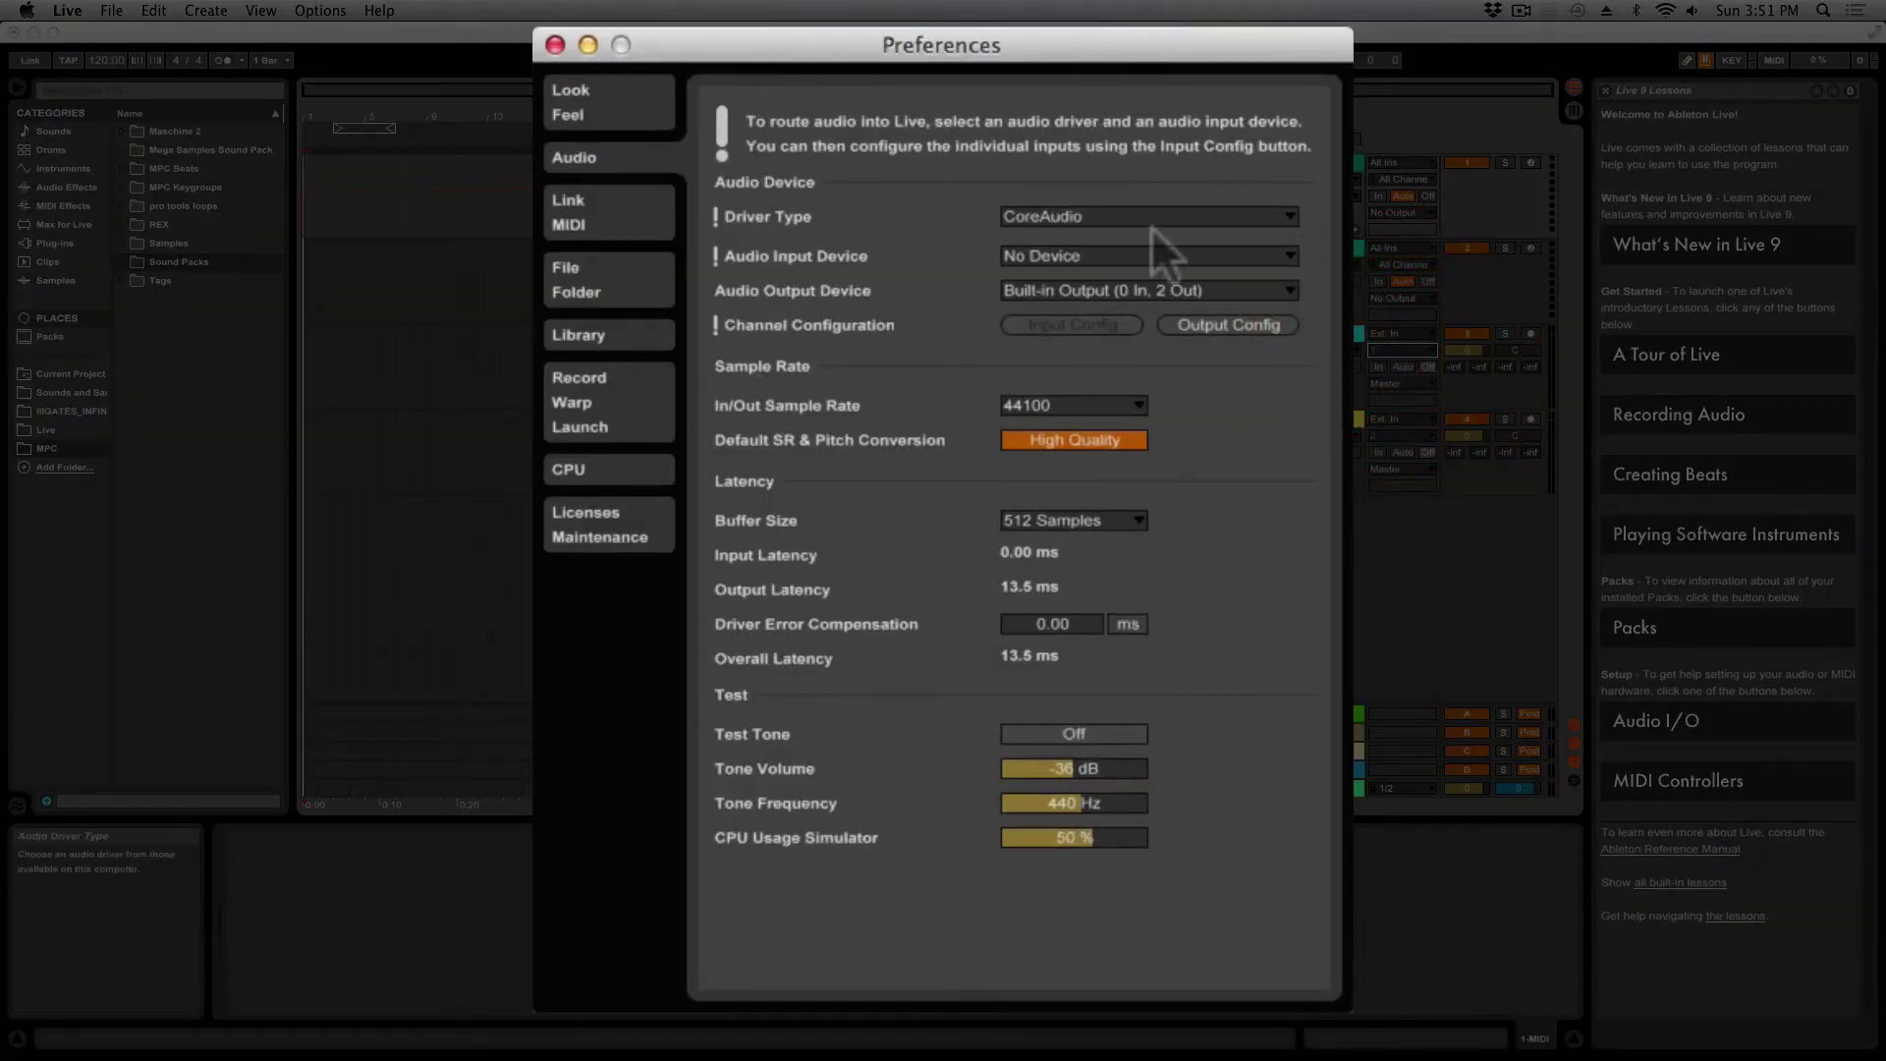
Step: Check the selectable audio input devices, leaving the input set to No Device
{"action": "left_click", "coordinate": [1043, 258]}
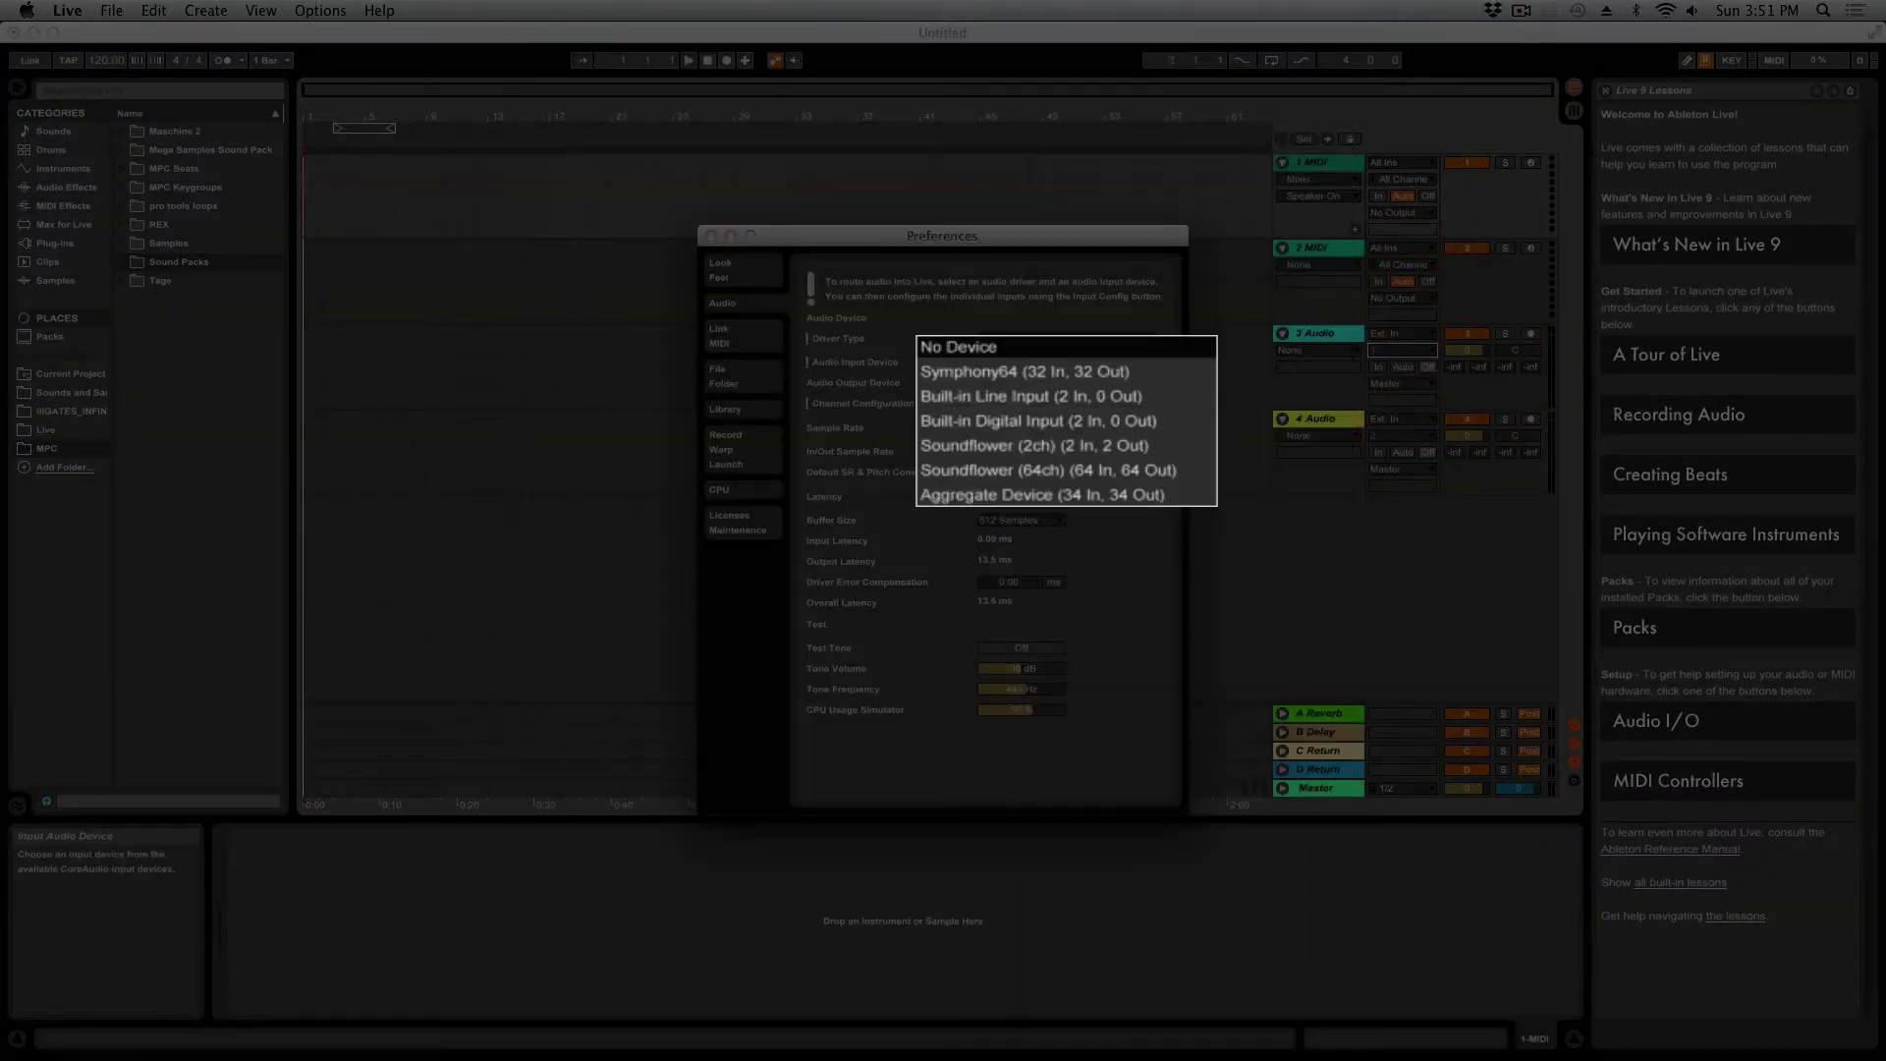
{"action": "left_click", "coordinate": [887, 351]}
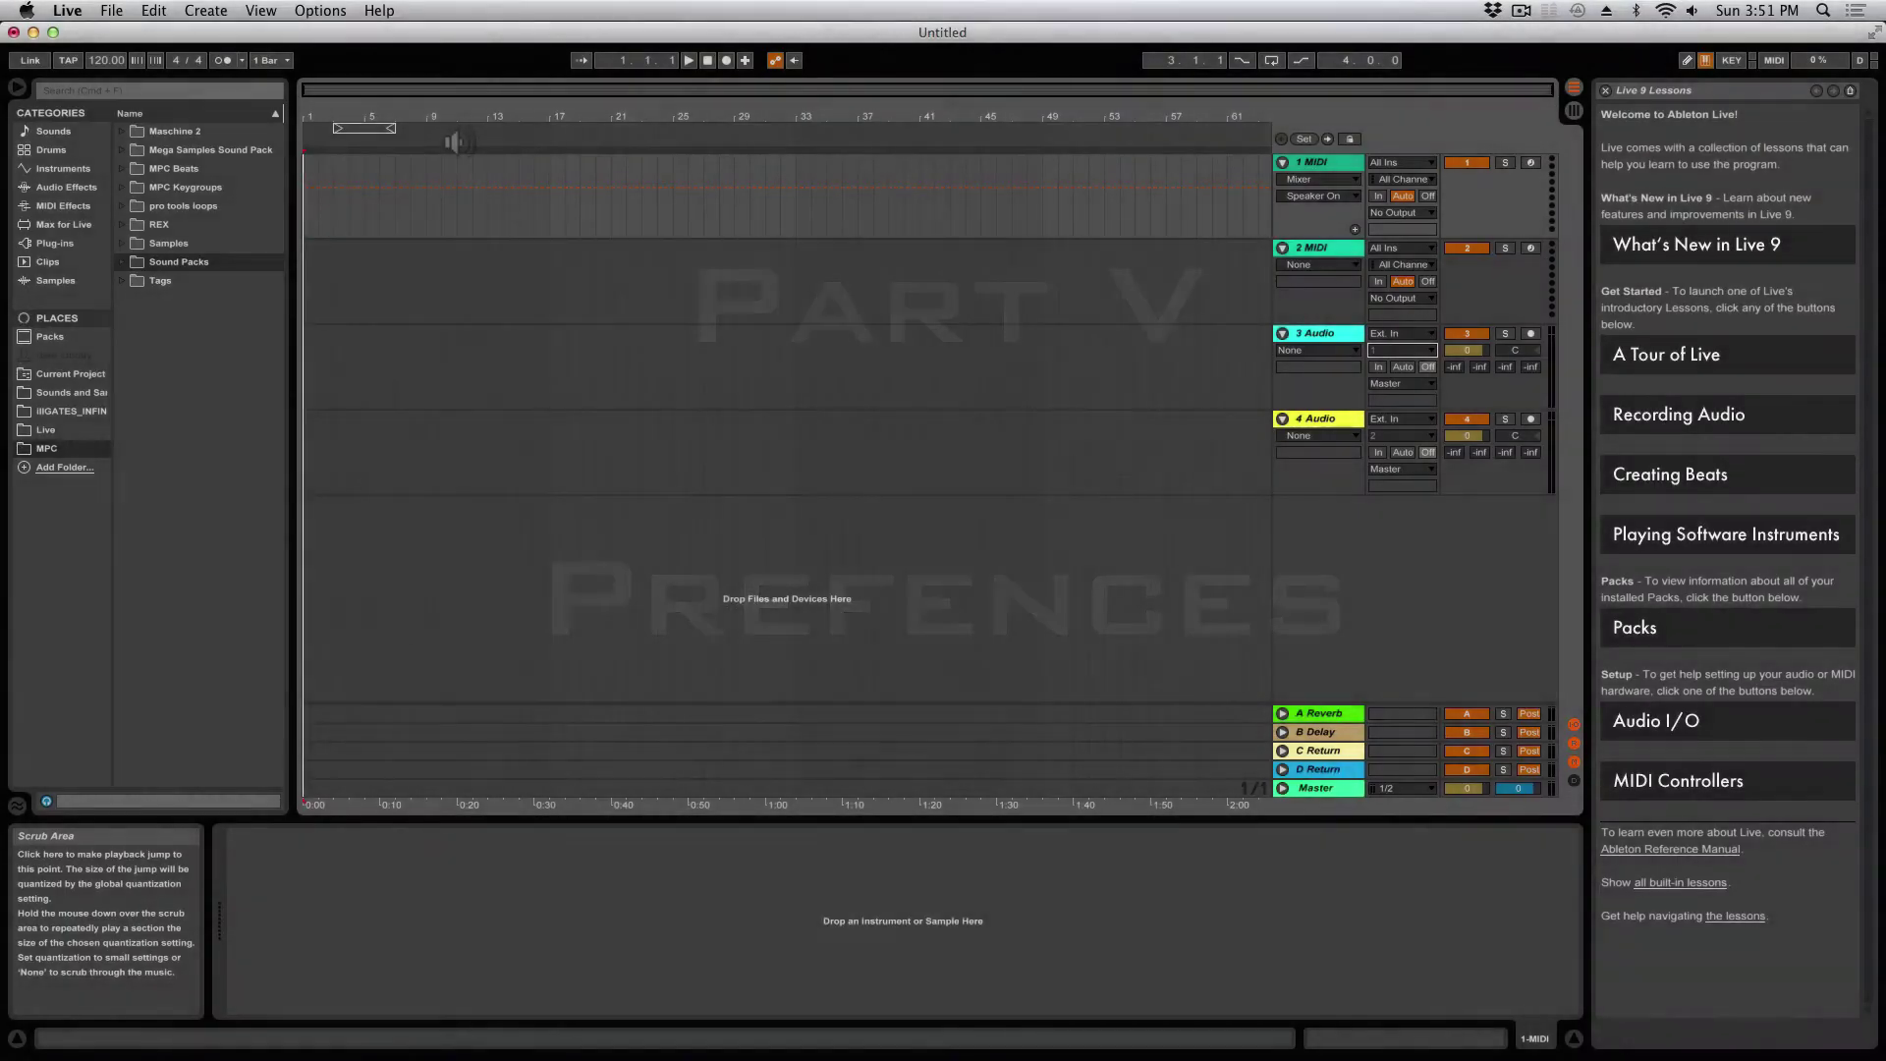
Step: Reopen the preferences and review the Audio Input Device choices without selecting a different device
{"action": "left_click", "coordinate": [67, 10]}
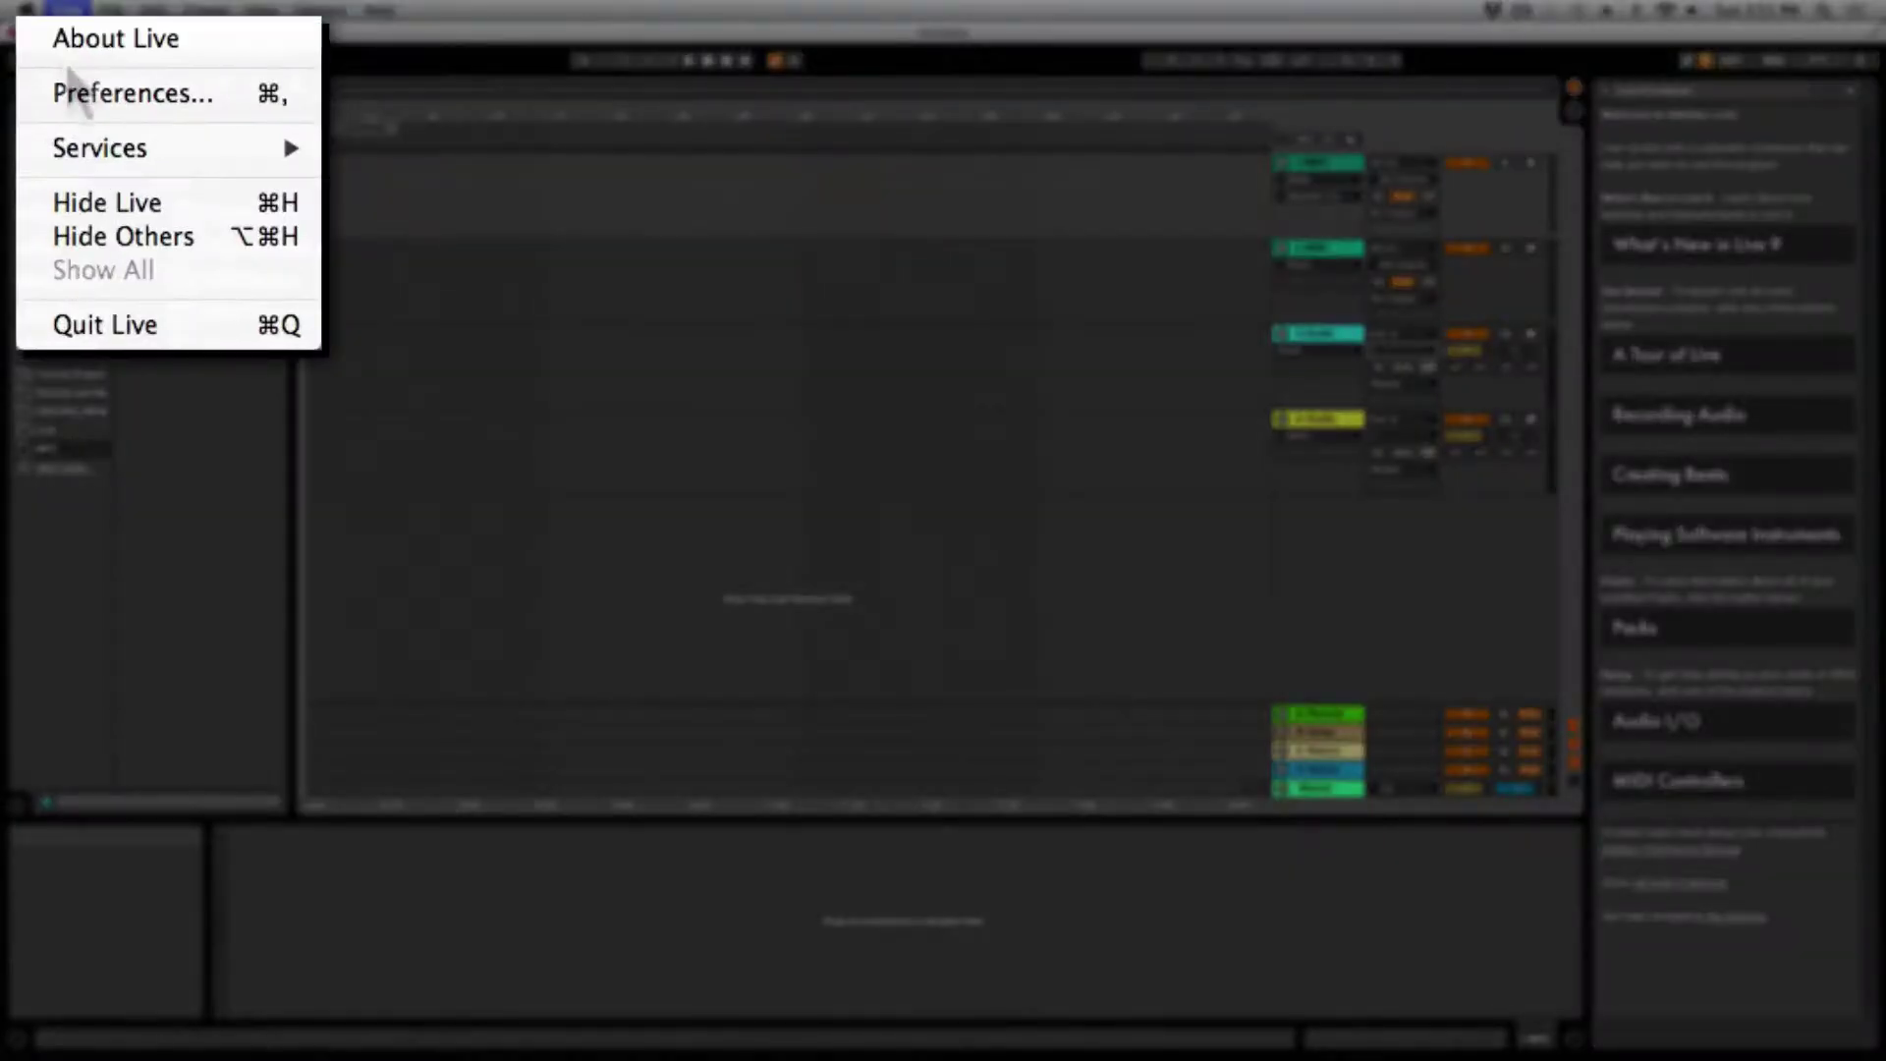
{"action": "left_click", "coordinate": [72, 88]}
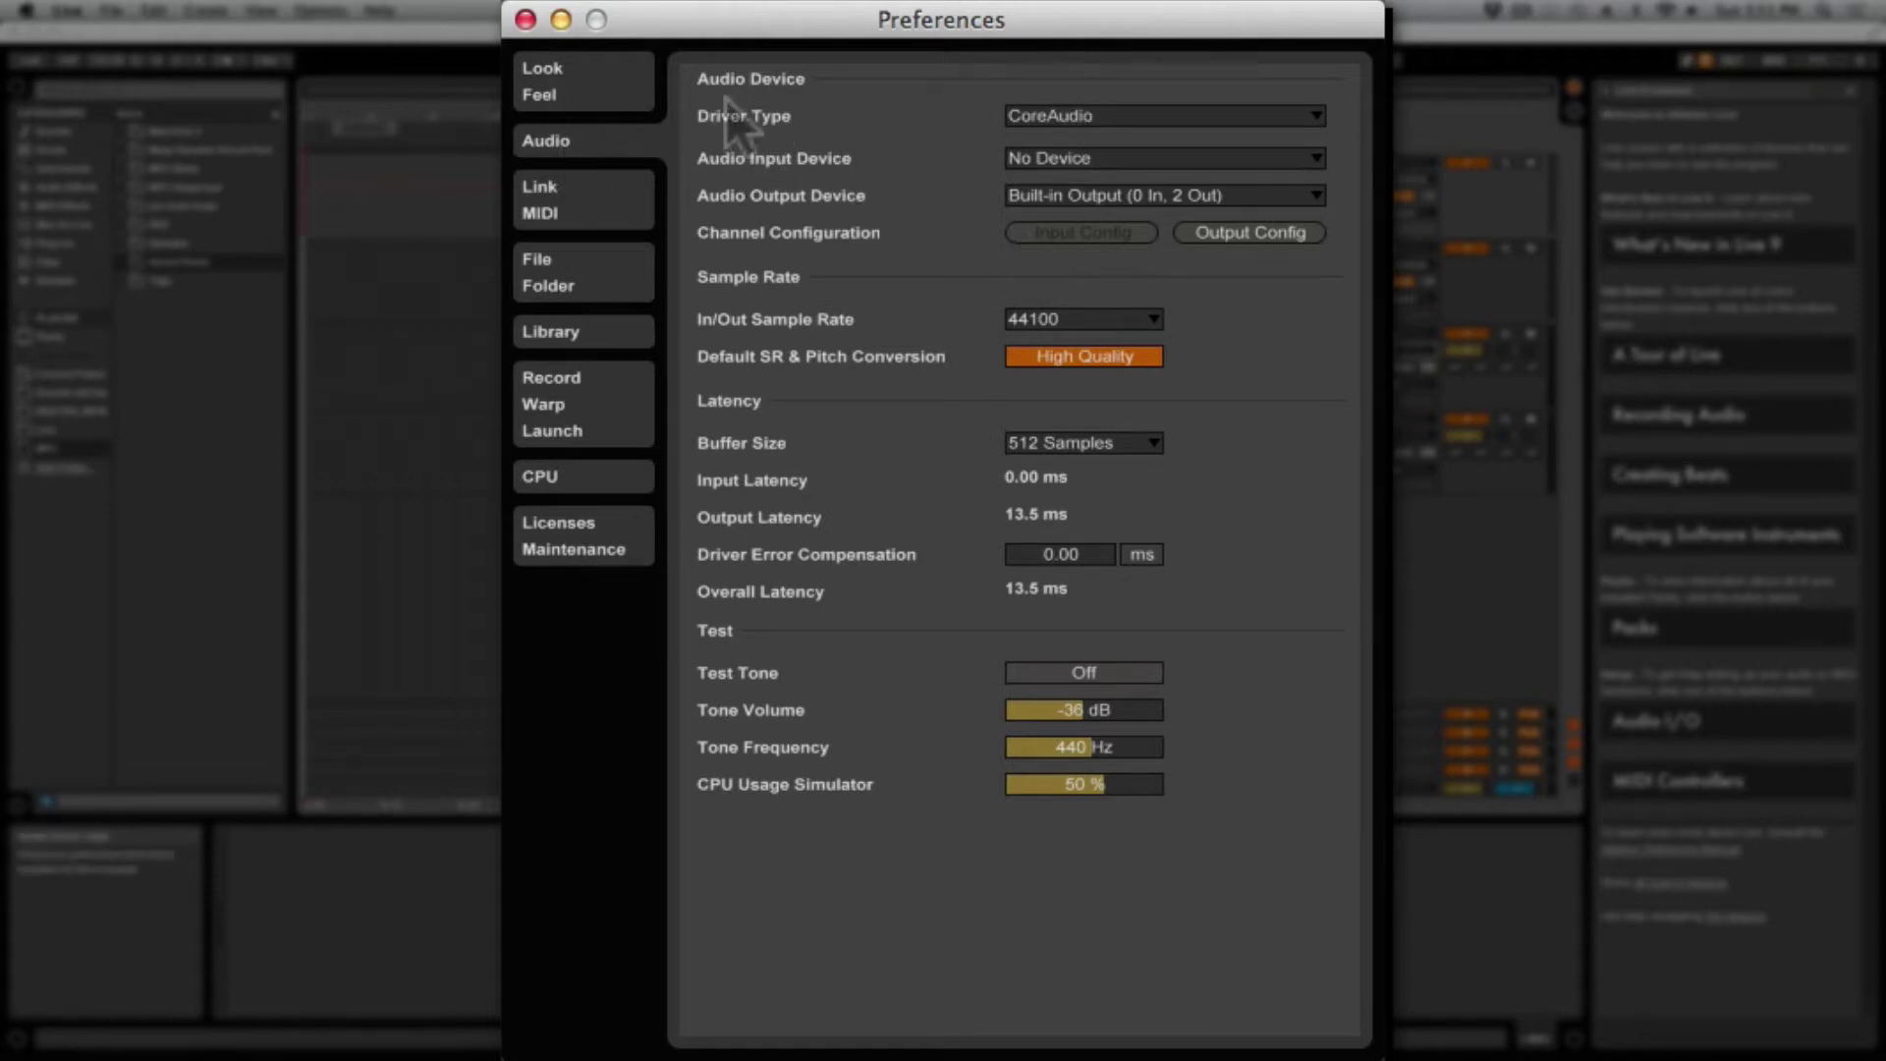
{"action": "left_click", "coordinate": [1078, 169]}
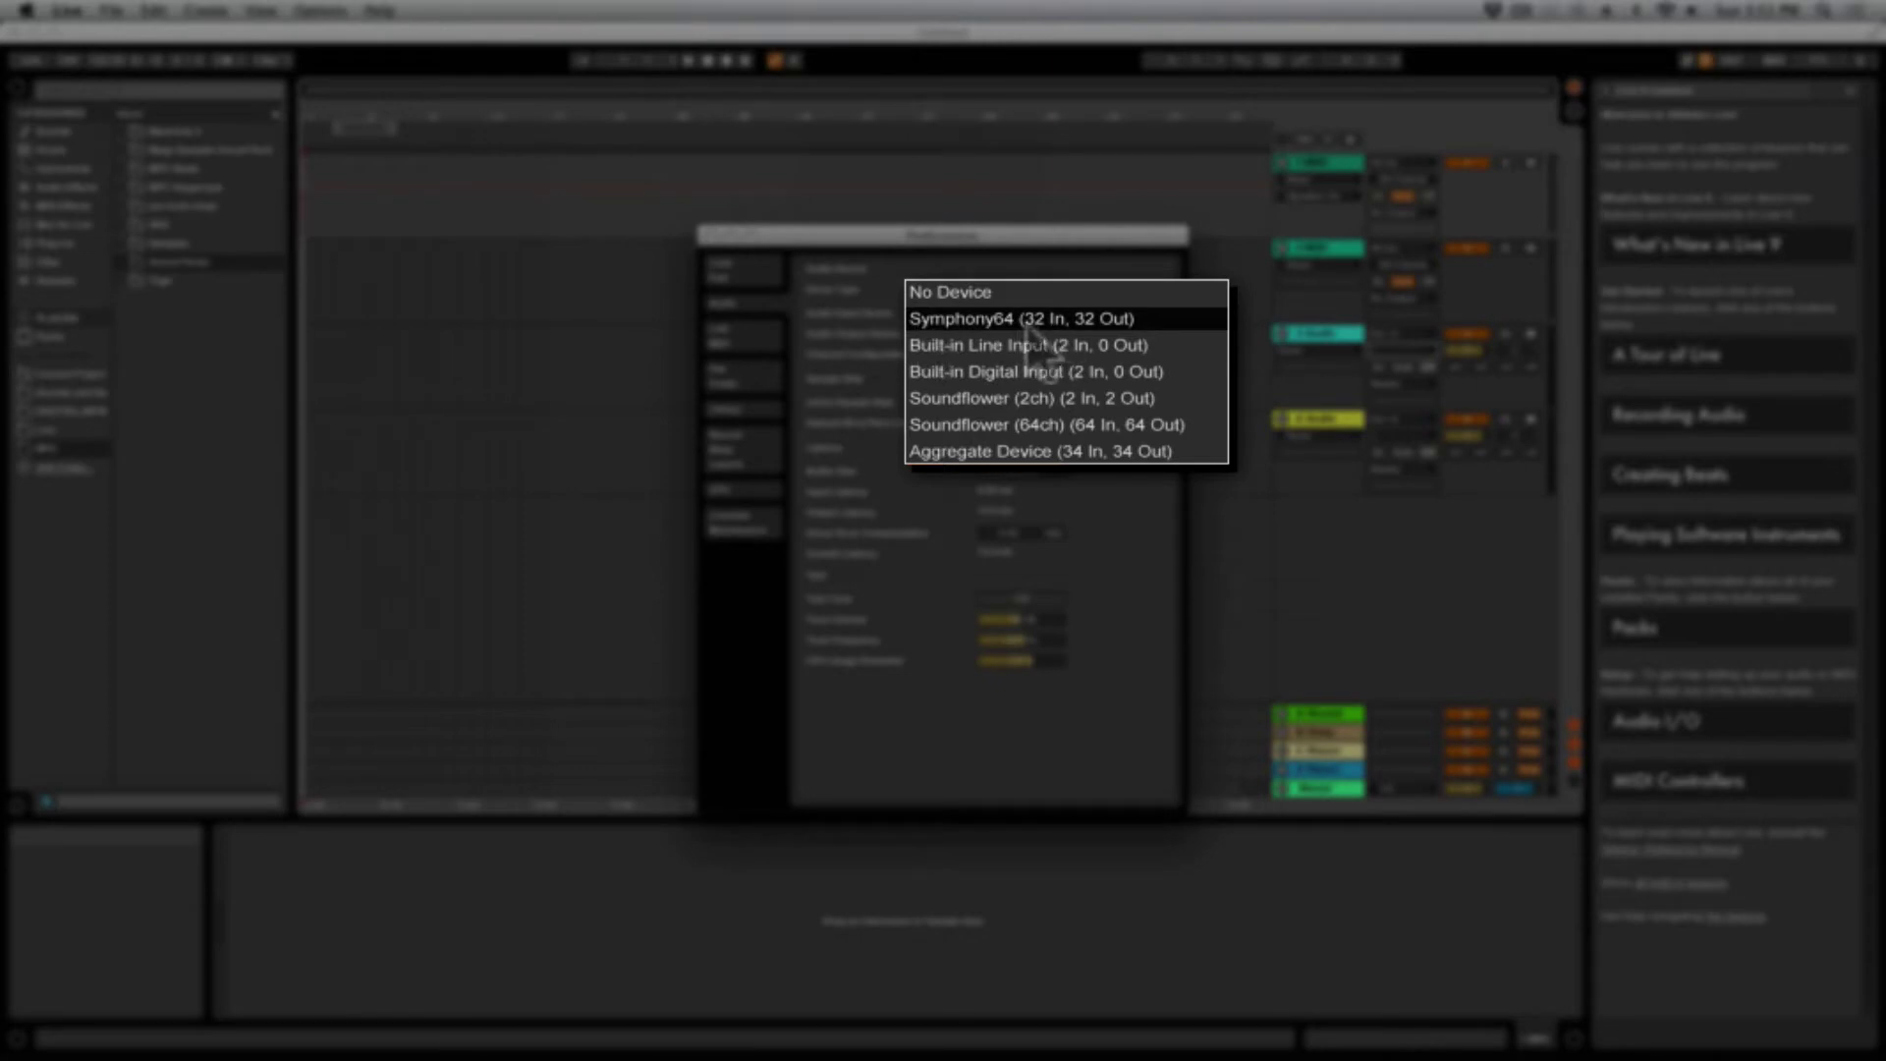
{"action": "left_click", "coordinate": [939, 213]}
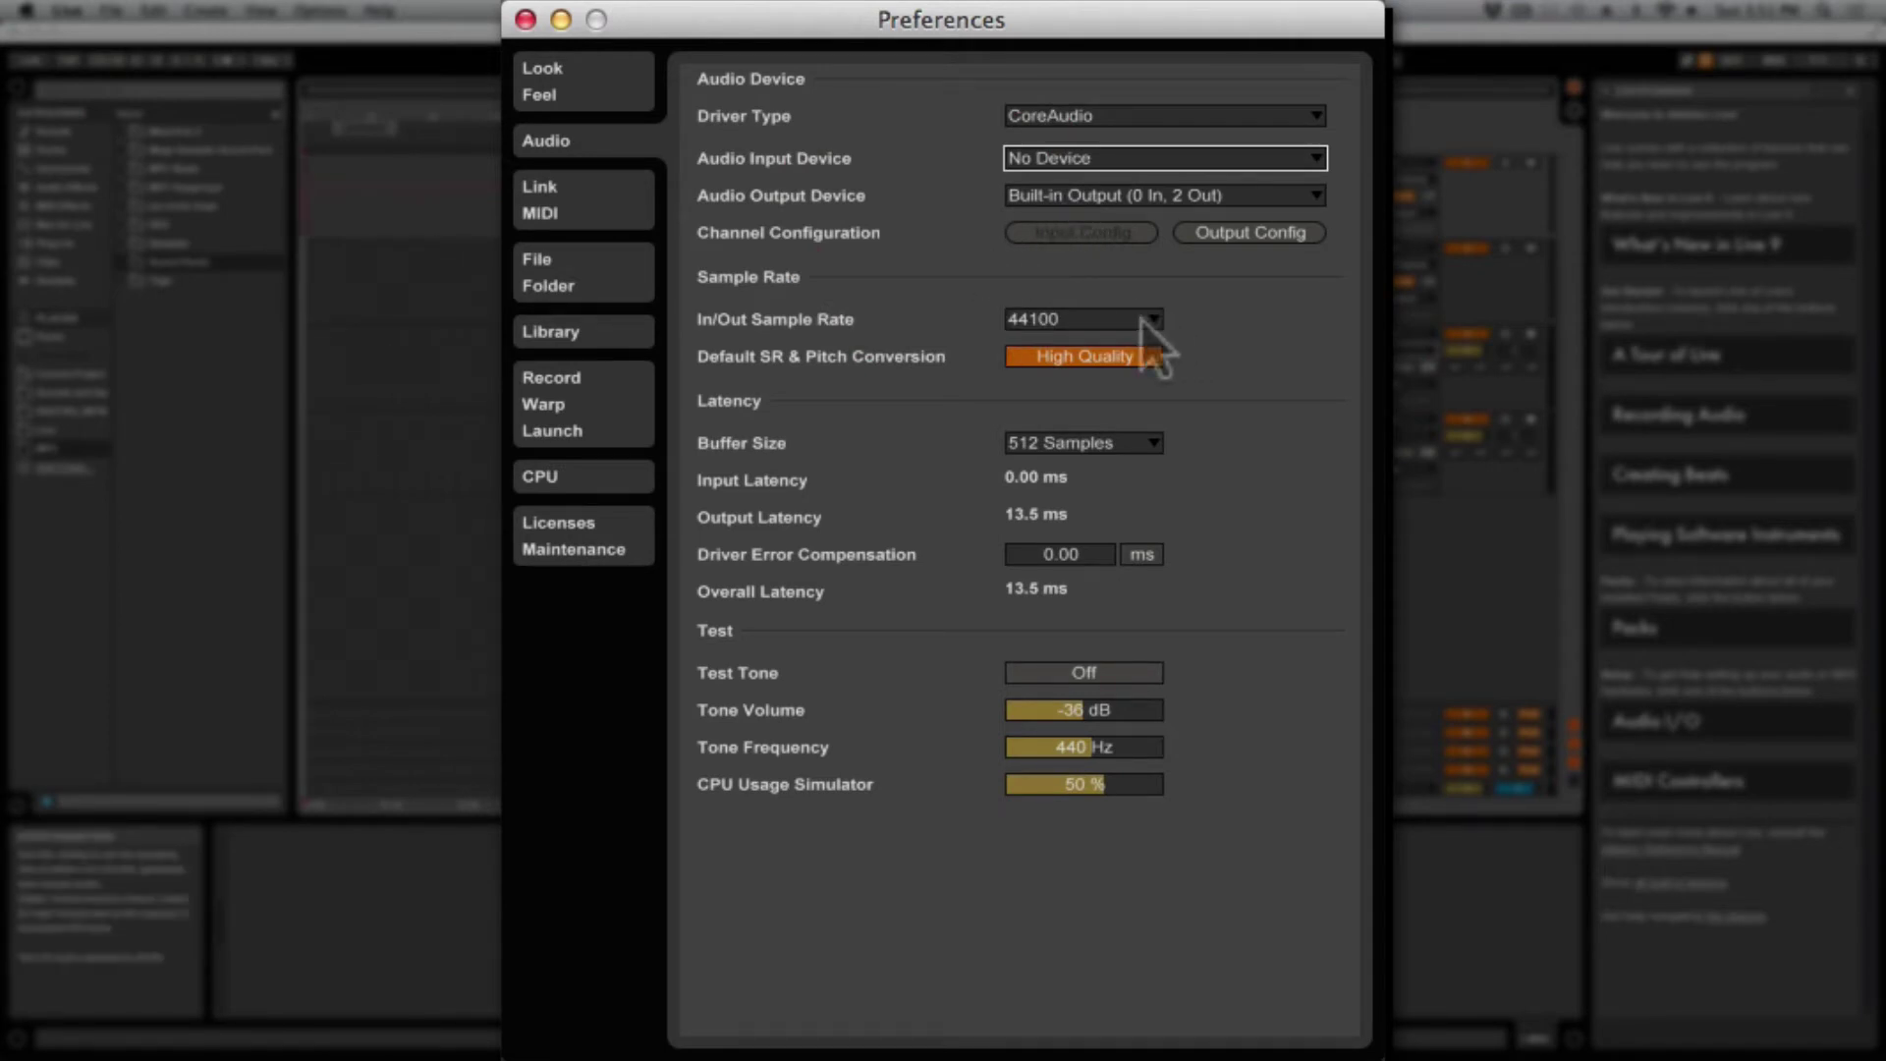
Step: Set the In/Out Sample Rate to 96000 and keep Default SR & Pitch Conversion on High Quality
{"action": "left_click", "coordinate": [1142, 320]}
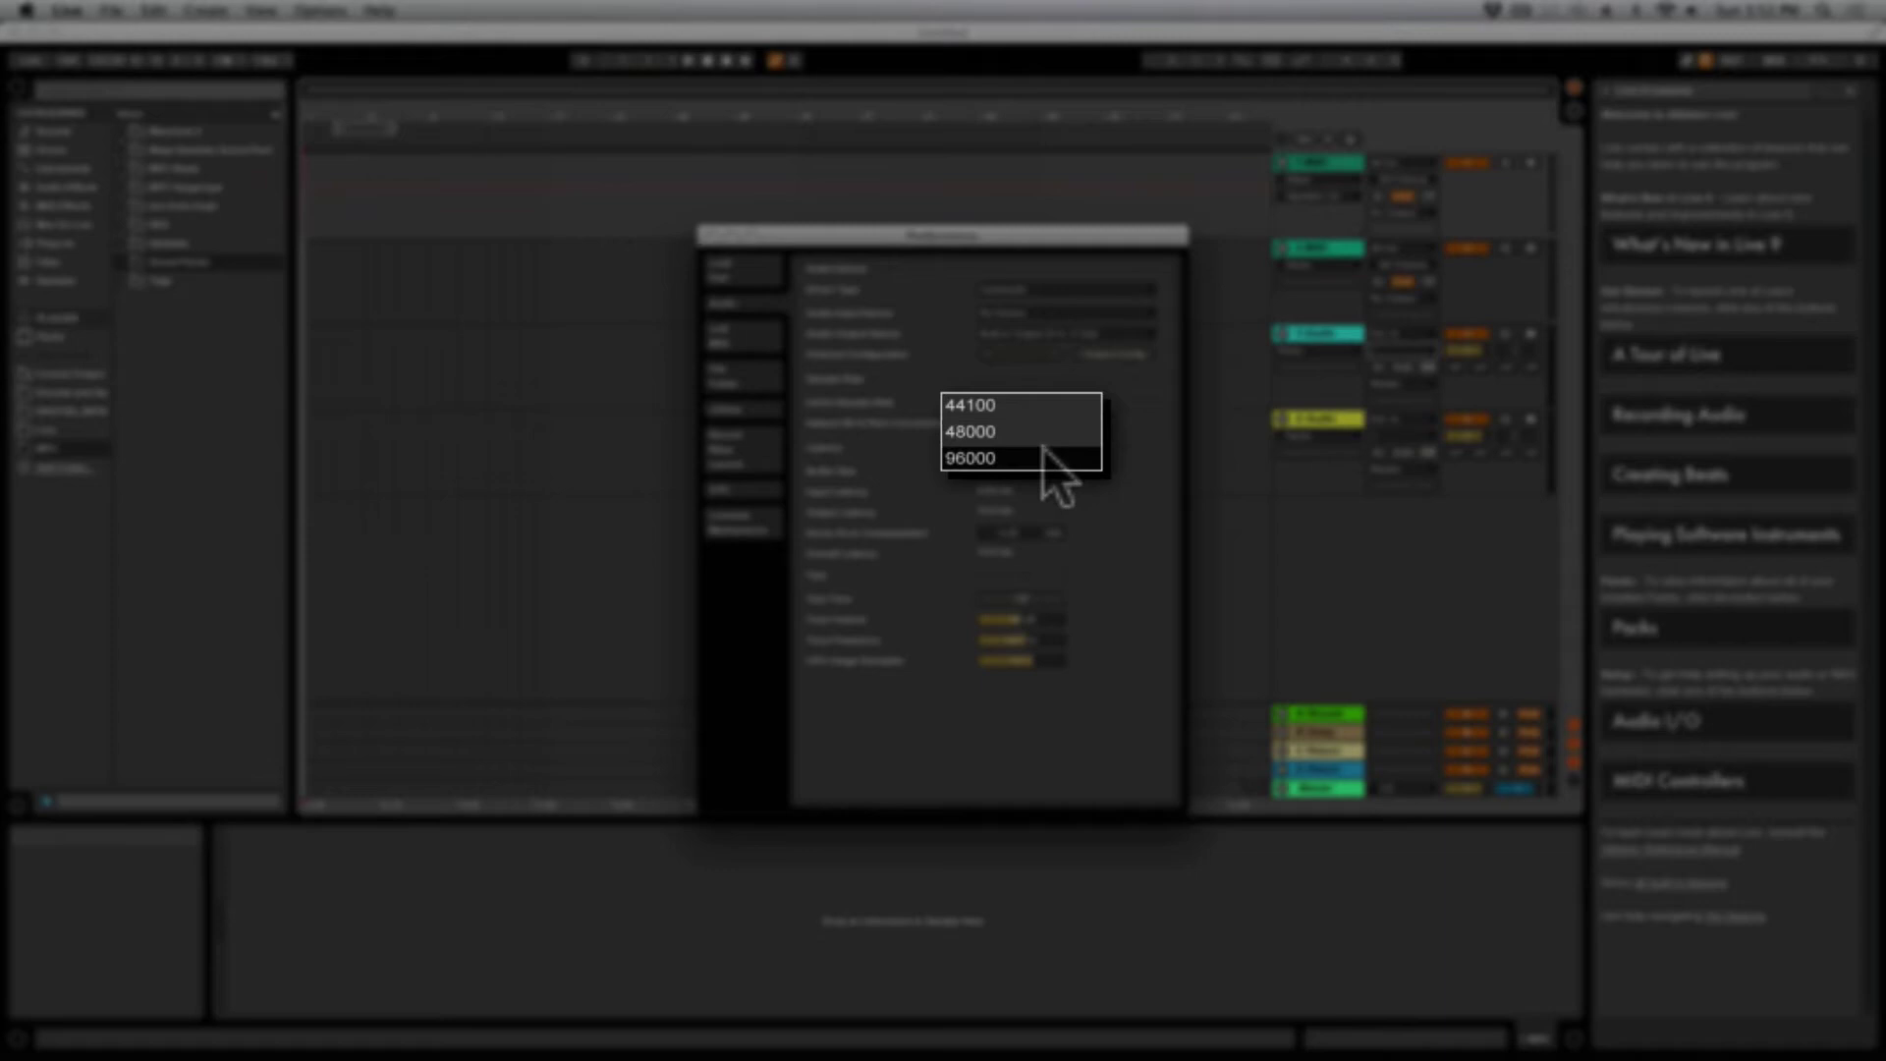
{"action": "left_click", "coordinate": [1044, 454]}
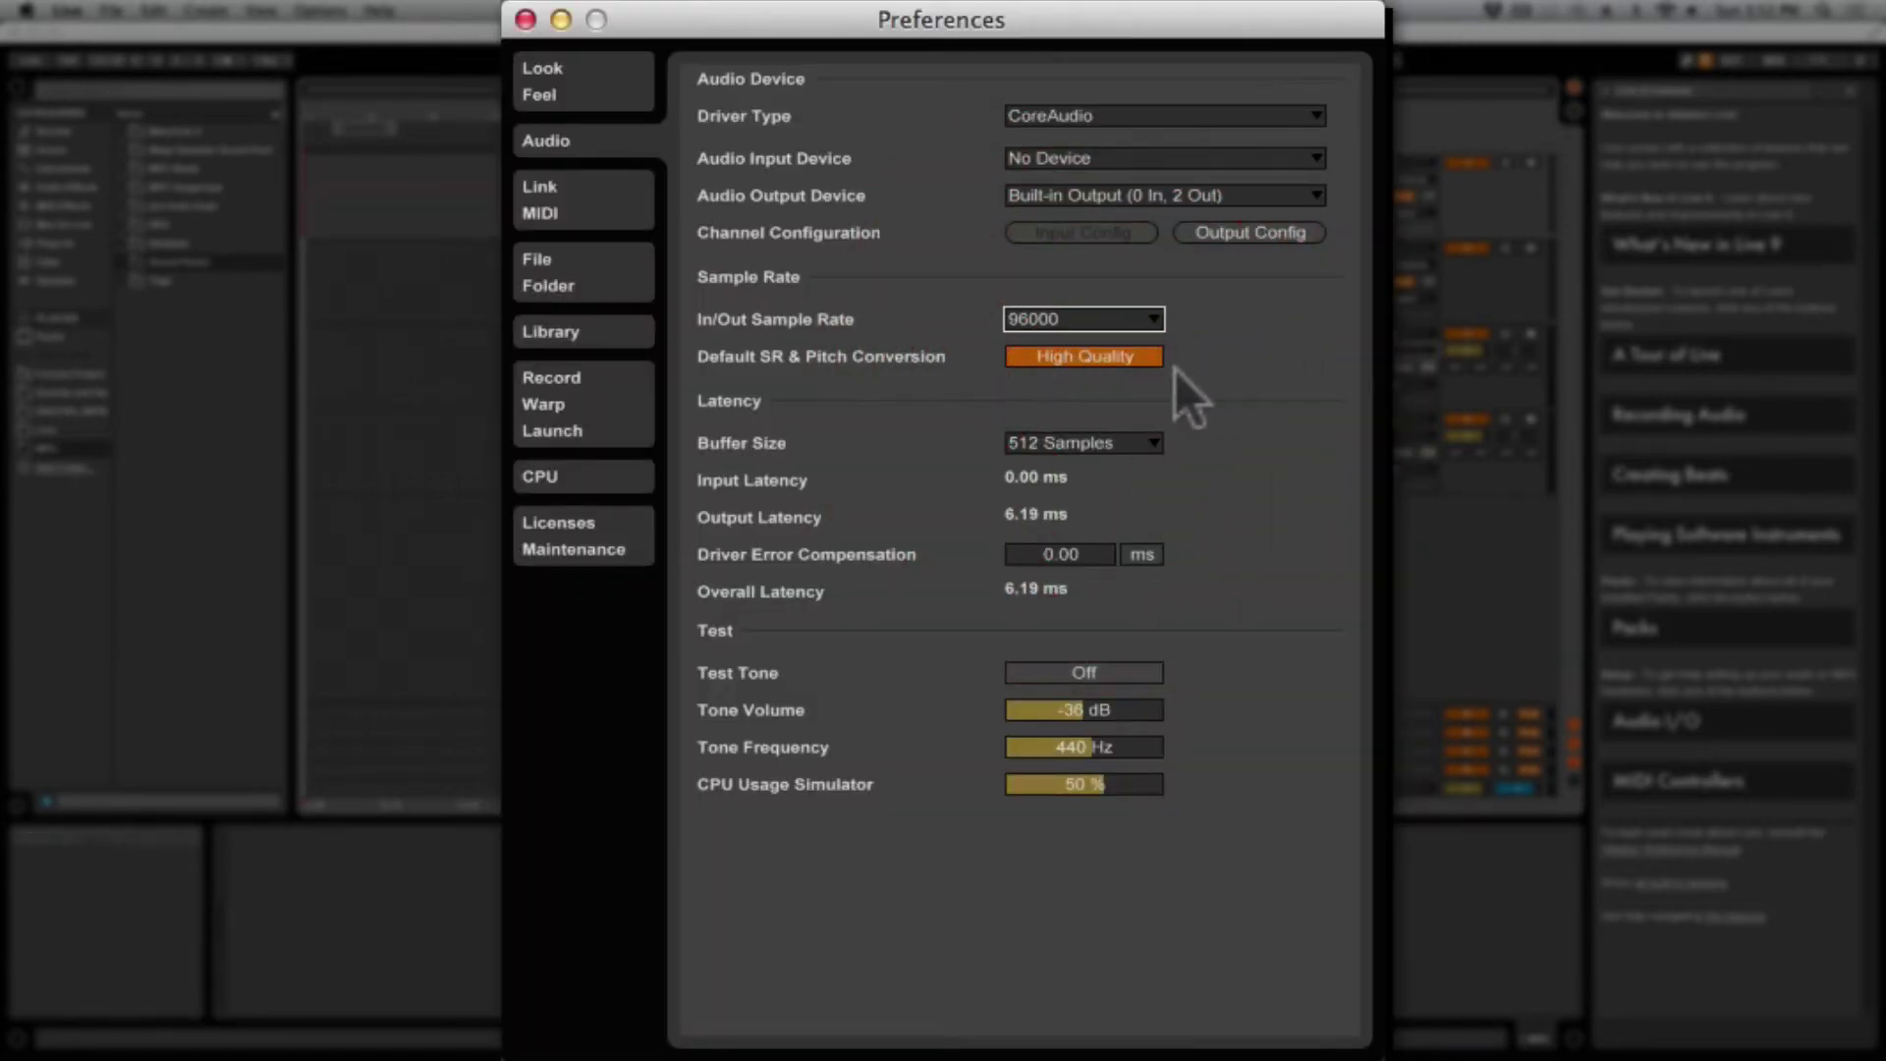
{"action": "left_click", "coordinate": [1076, 360]}
{"action": "left_click", "coordinate": [1075, 361]}
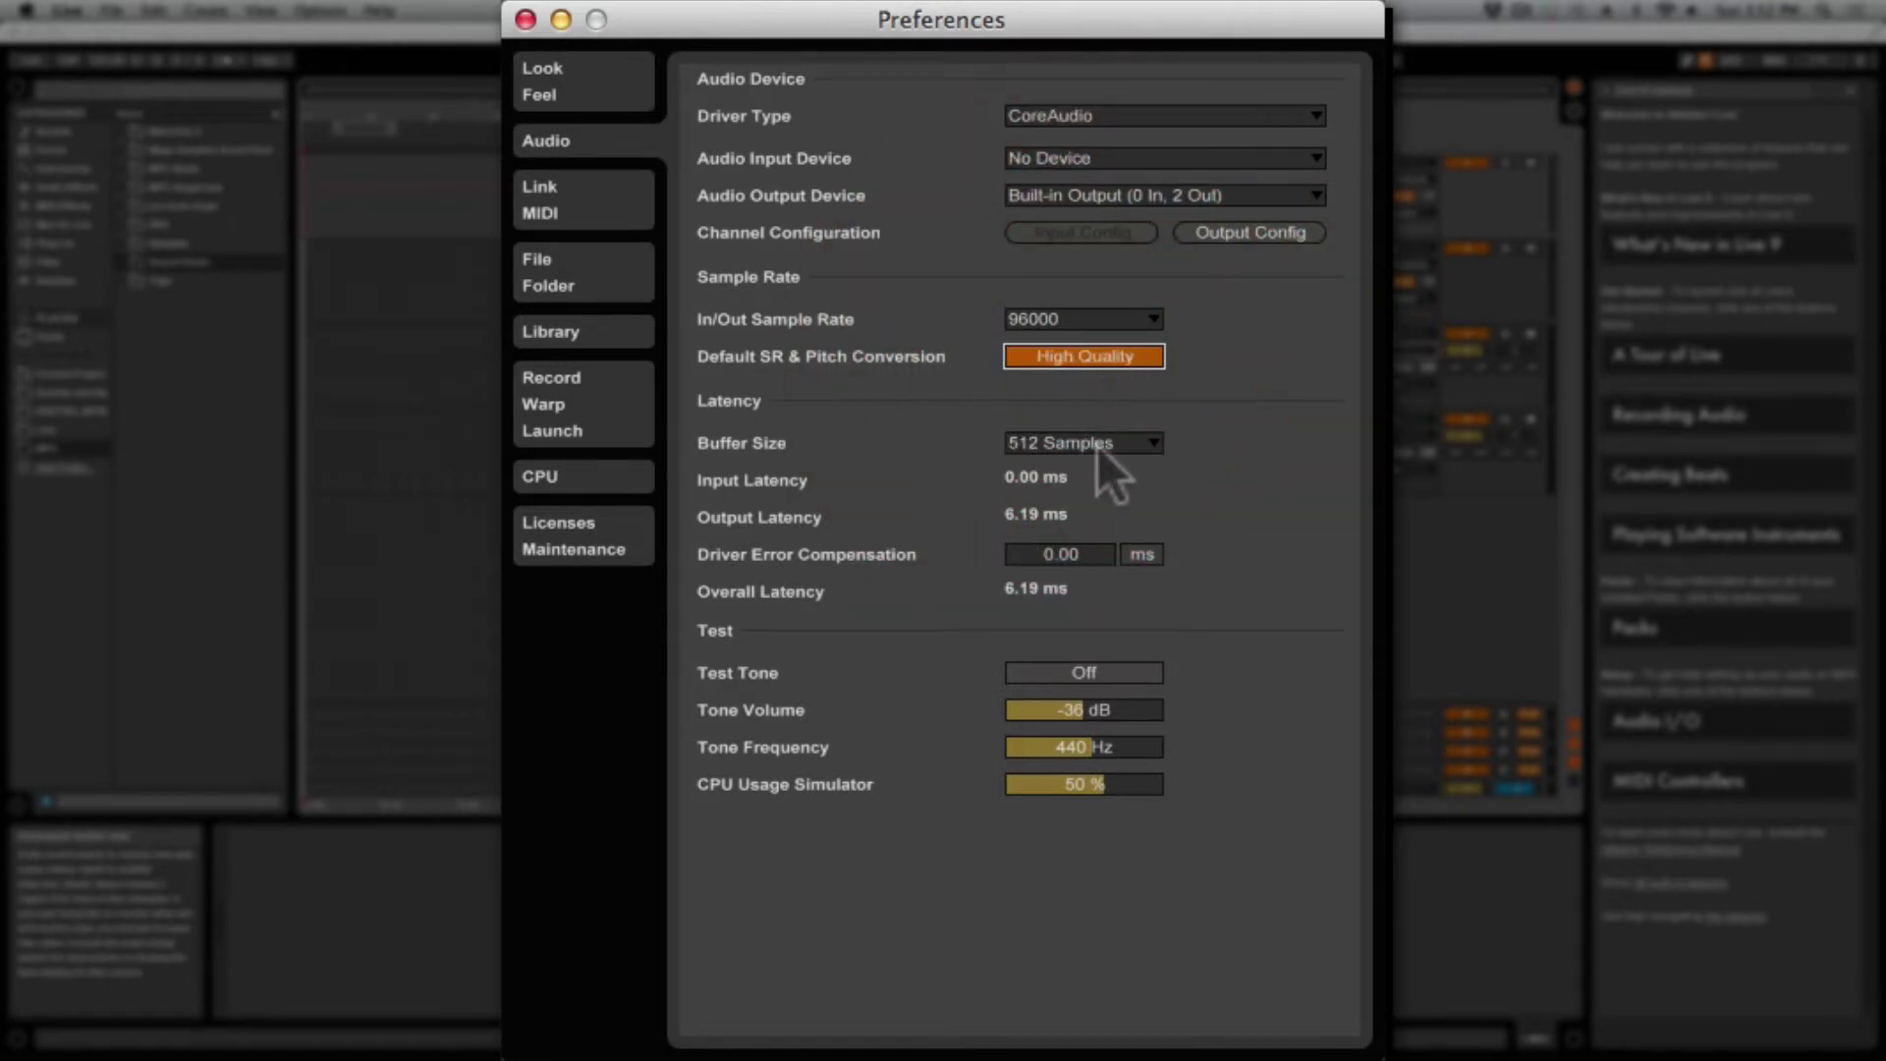
Step: Examine the available audio buffer sizes, keeping the buffer at 512 Samples
{"action": "left_click", "coordinate": [1098, 444]}
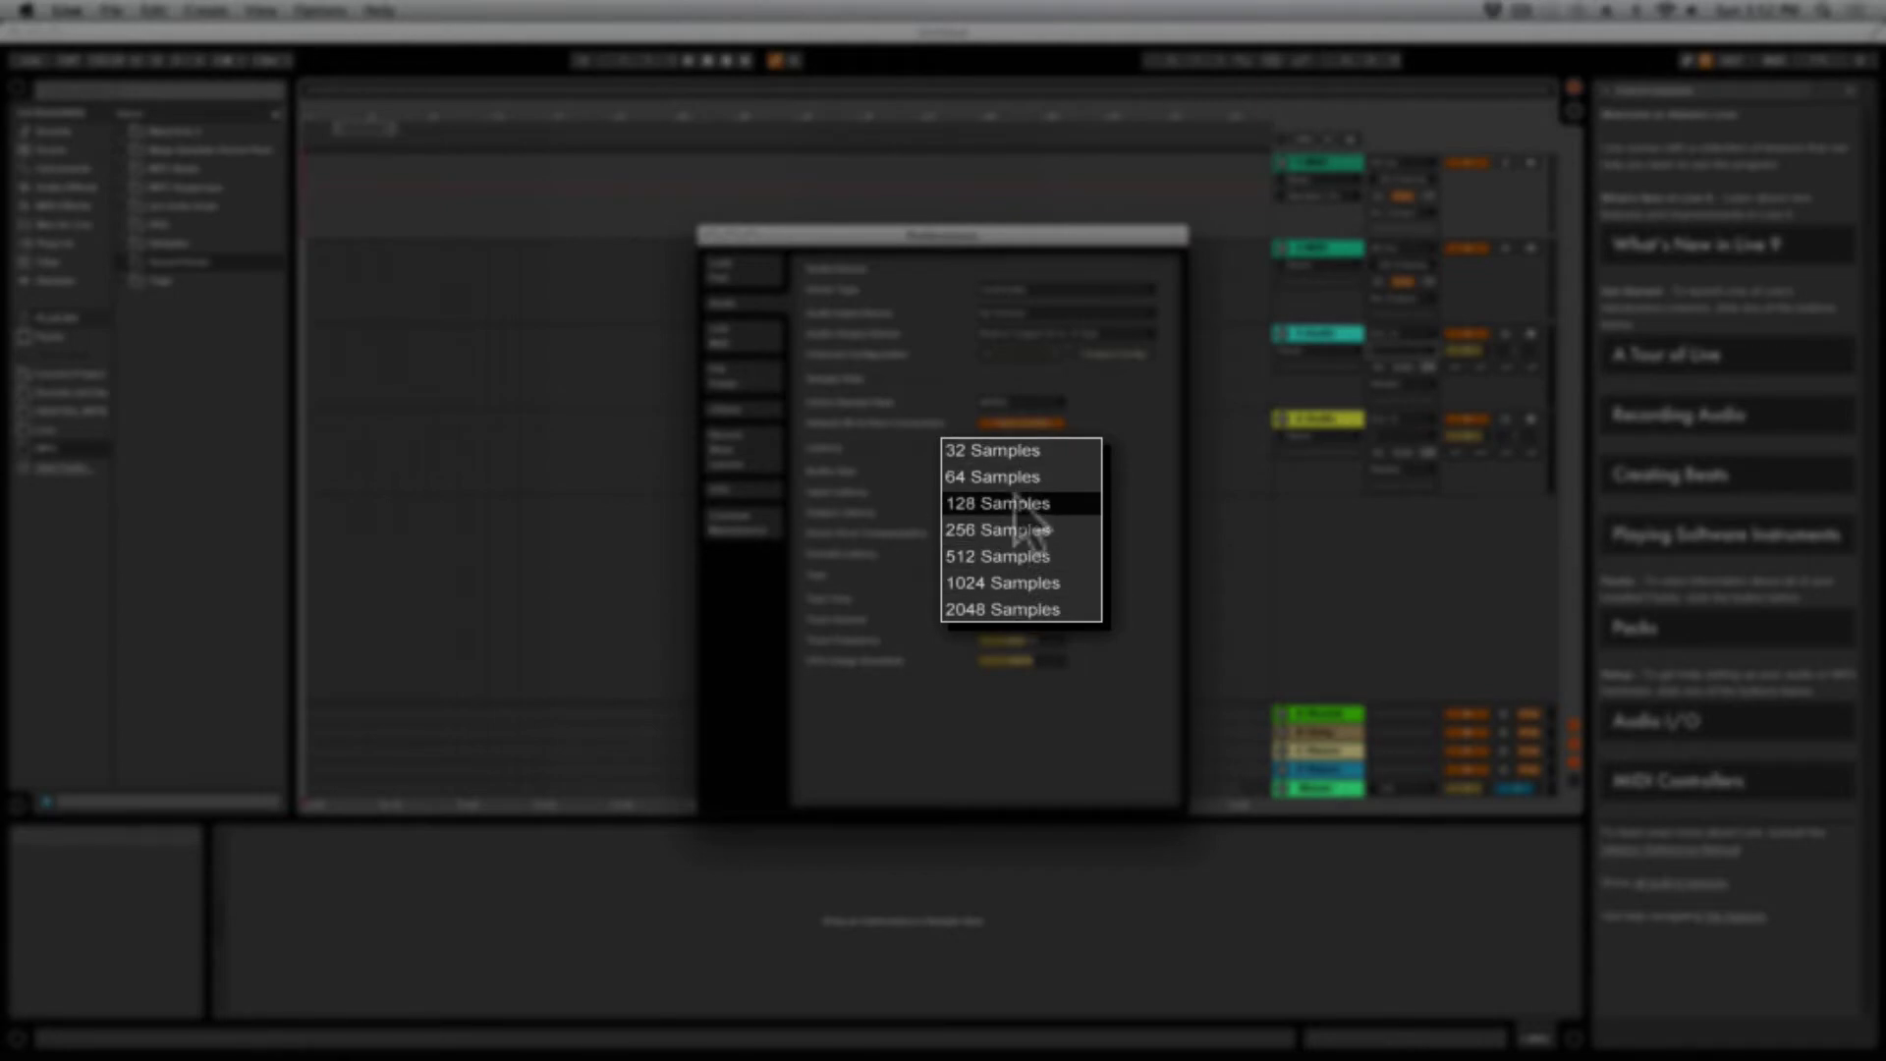
{"action": "left_click", "coordinate": [1017, 556]}
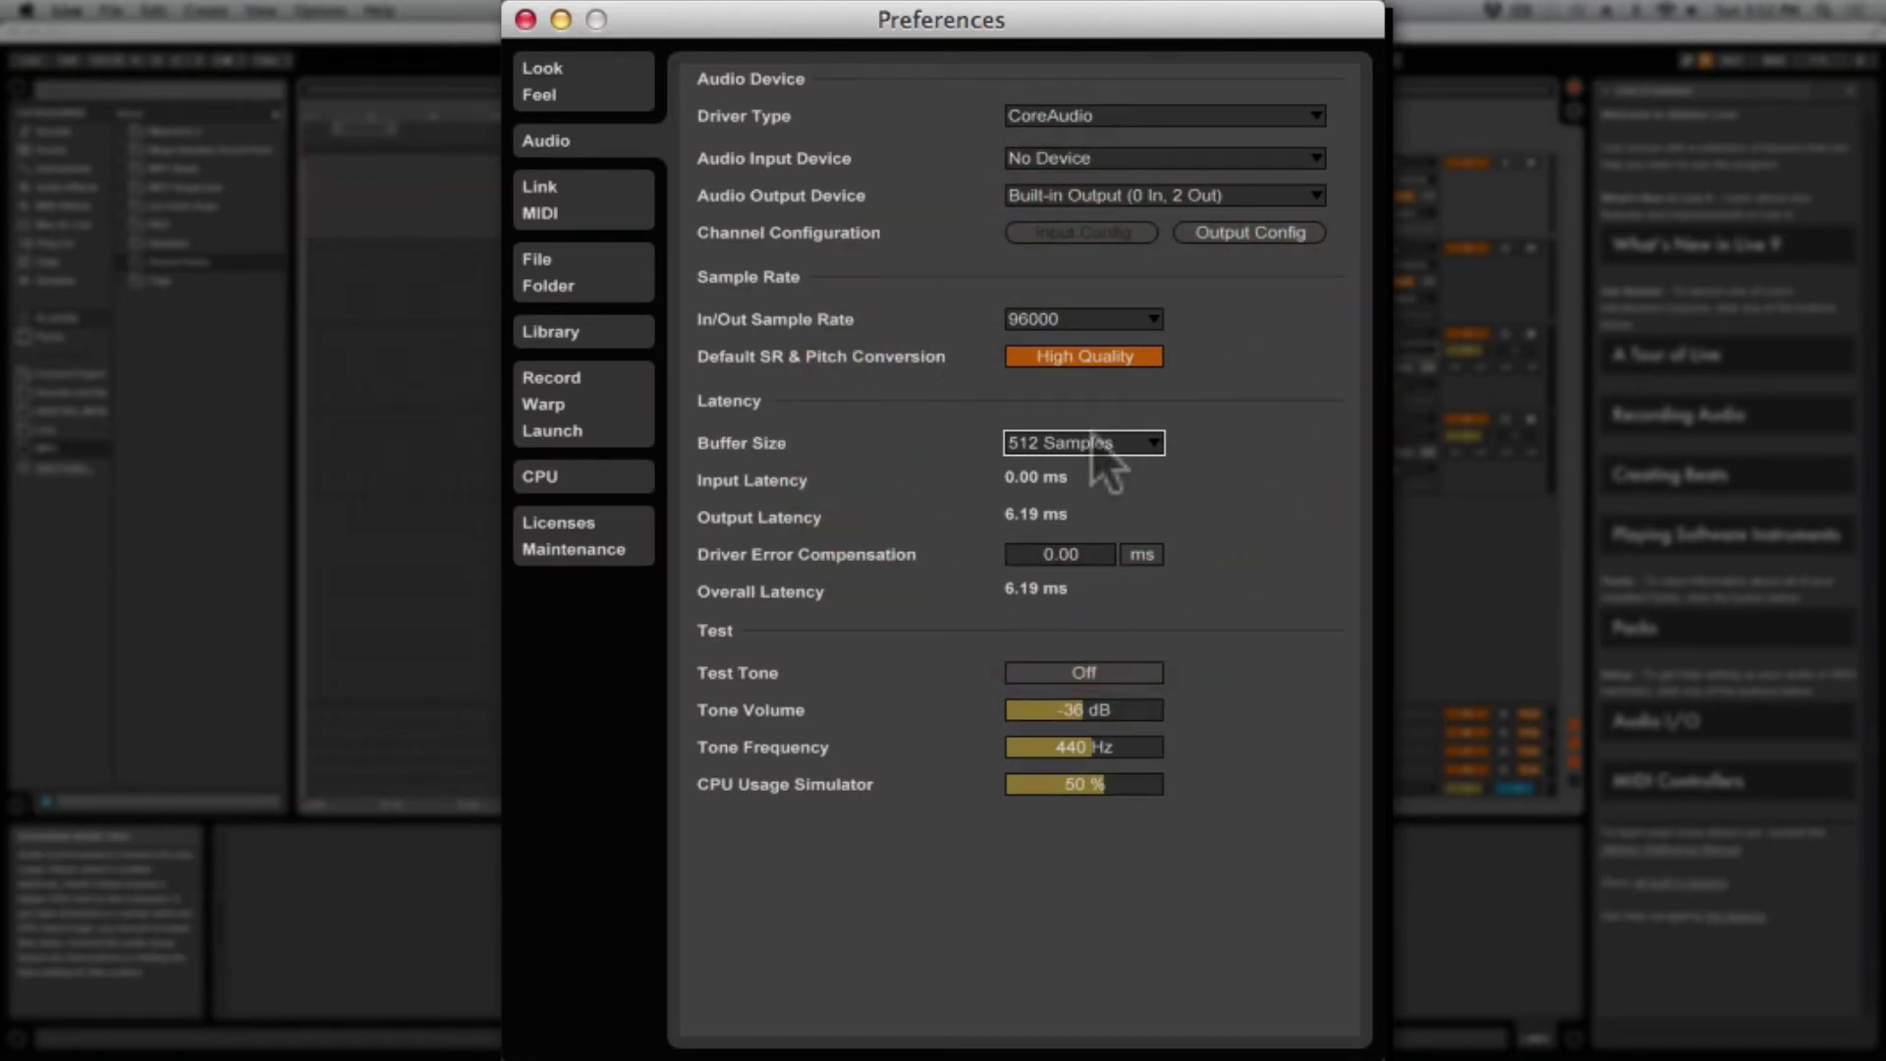
{"action": "left_click", "coordinate": [1090, 442]}
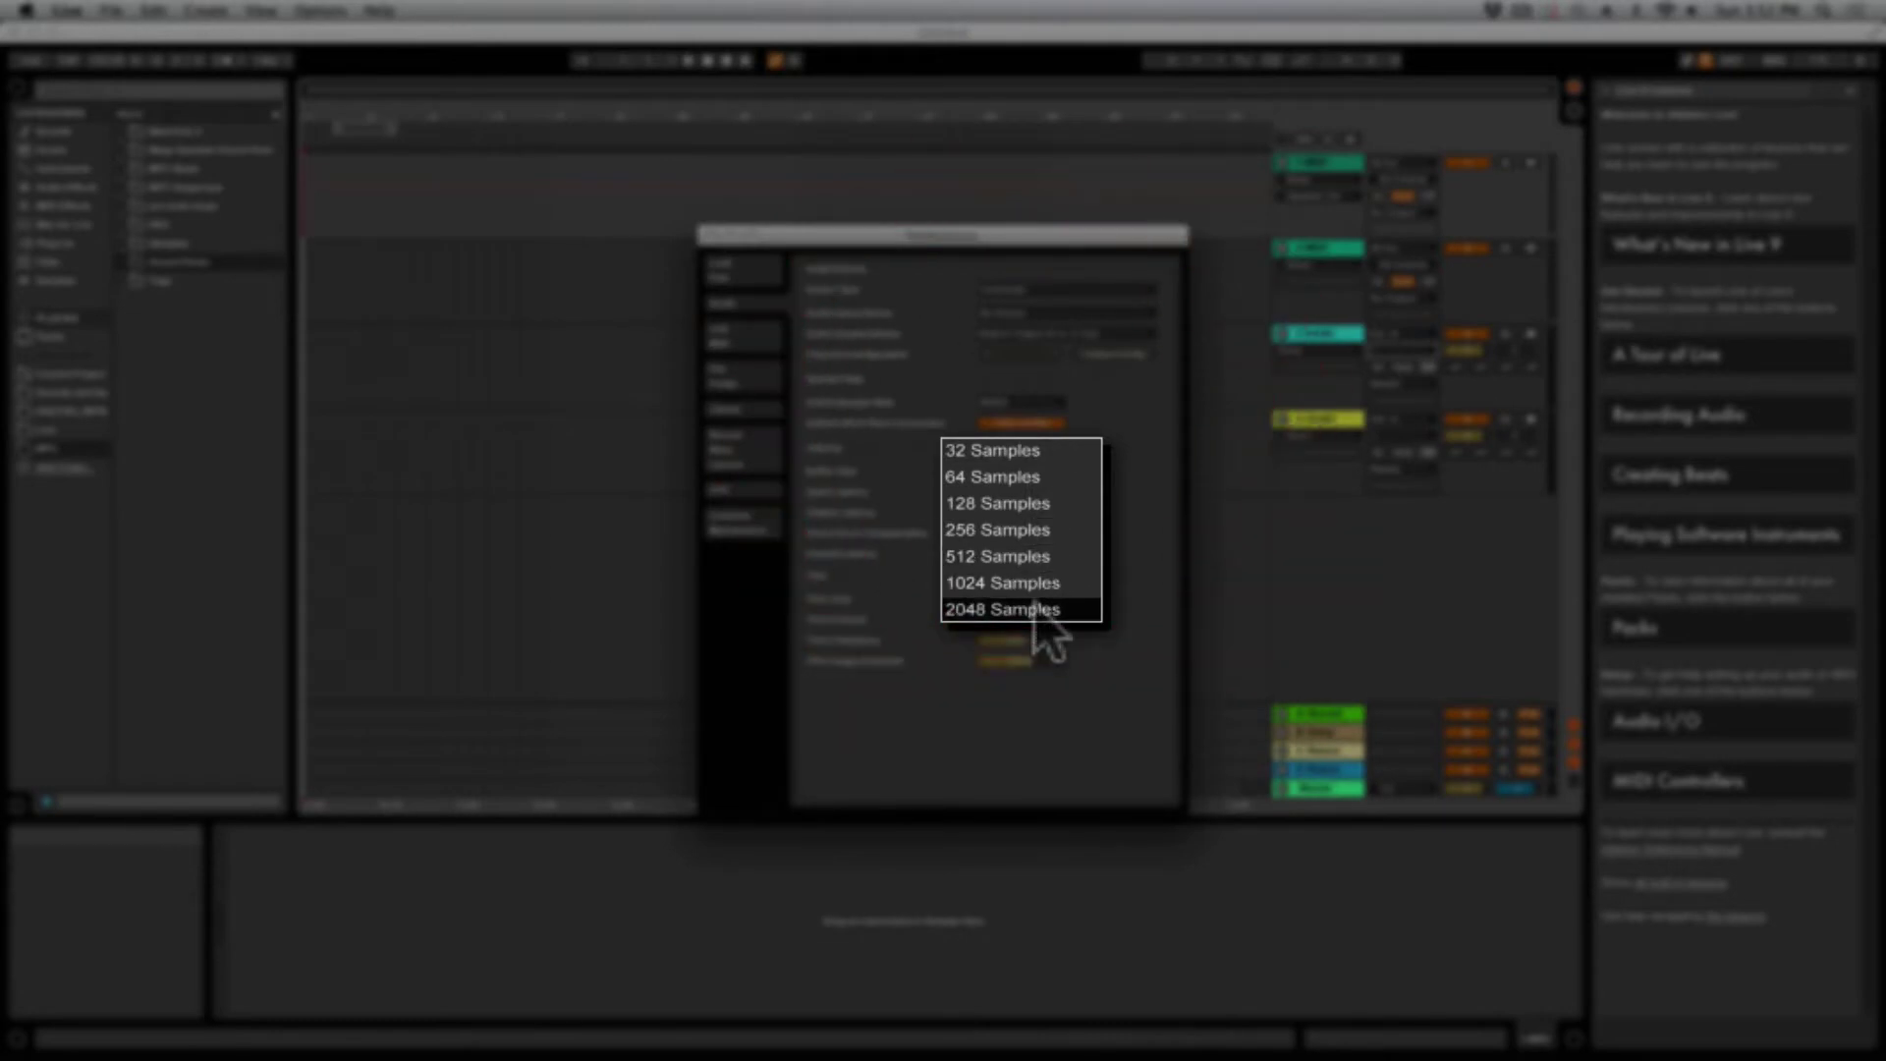
{"action": "left_click", "coordinate": [914, 476]}
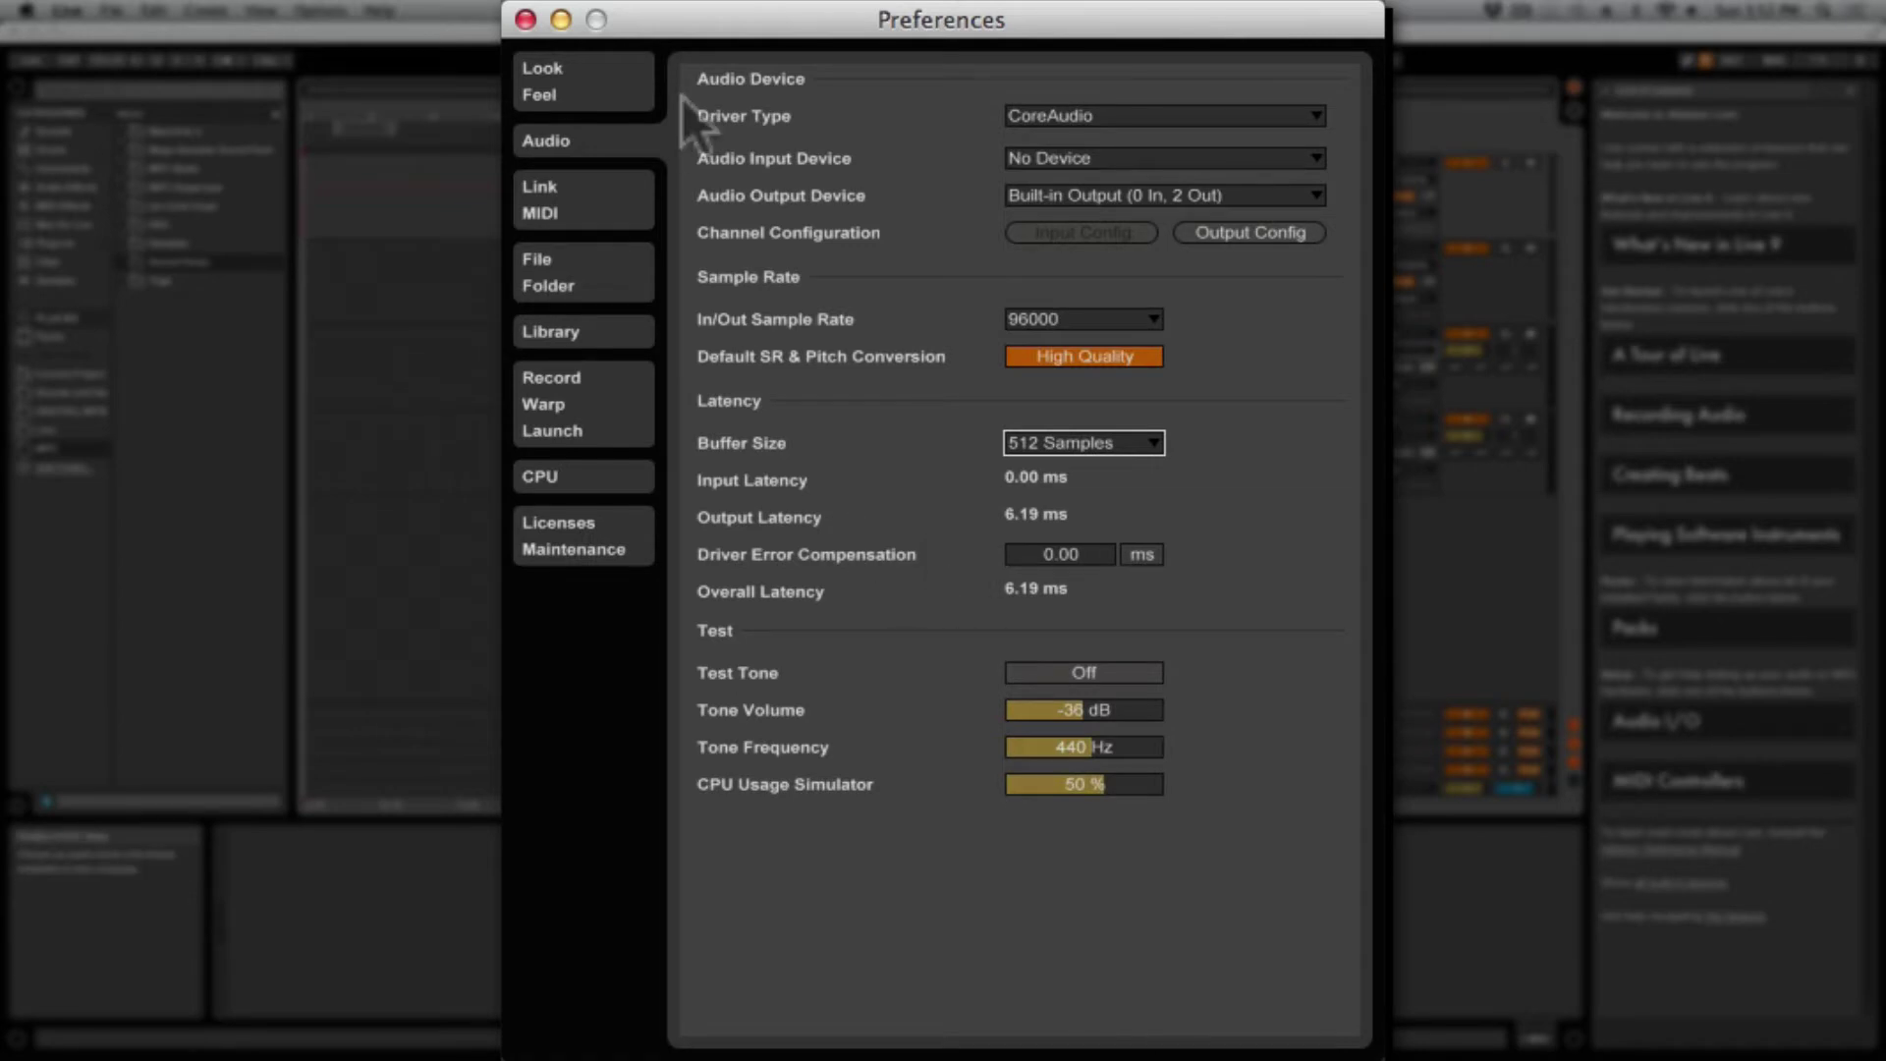
Step: Review the Look/Feel, Link/MIDI and File/Folder preferences, including the supported control surfaces for the first MIDI slot
{"action": "left_click", "coordinate": [551, 97]}
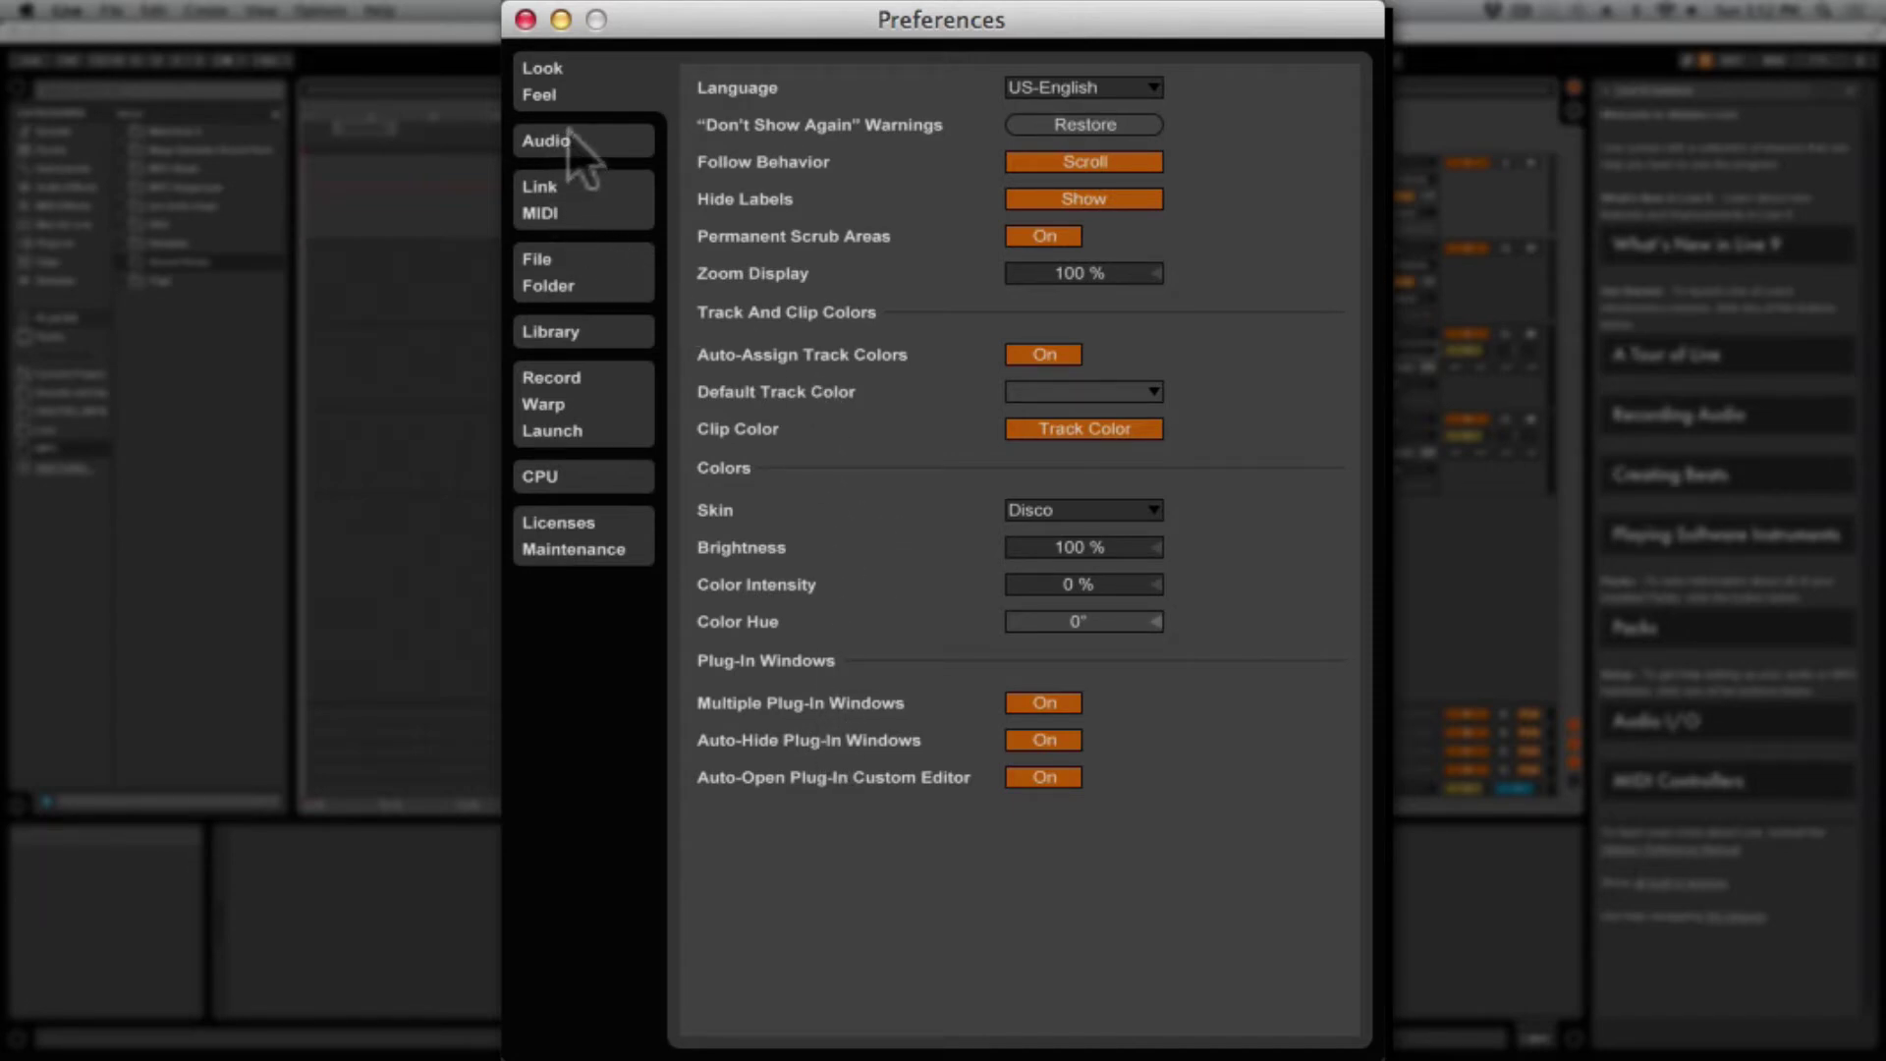
{"action": "left_click", "coordinate": [572, 220]}
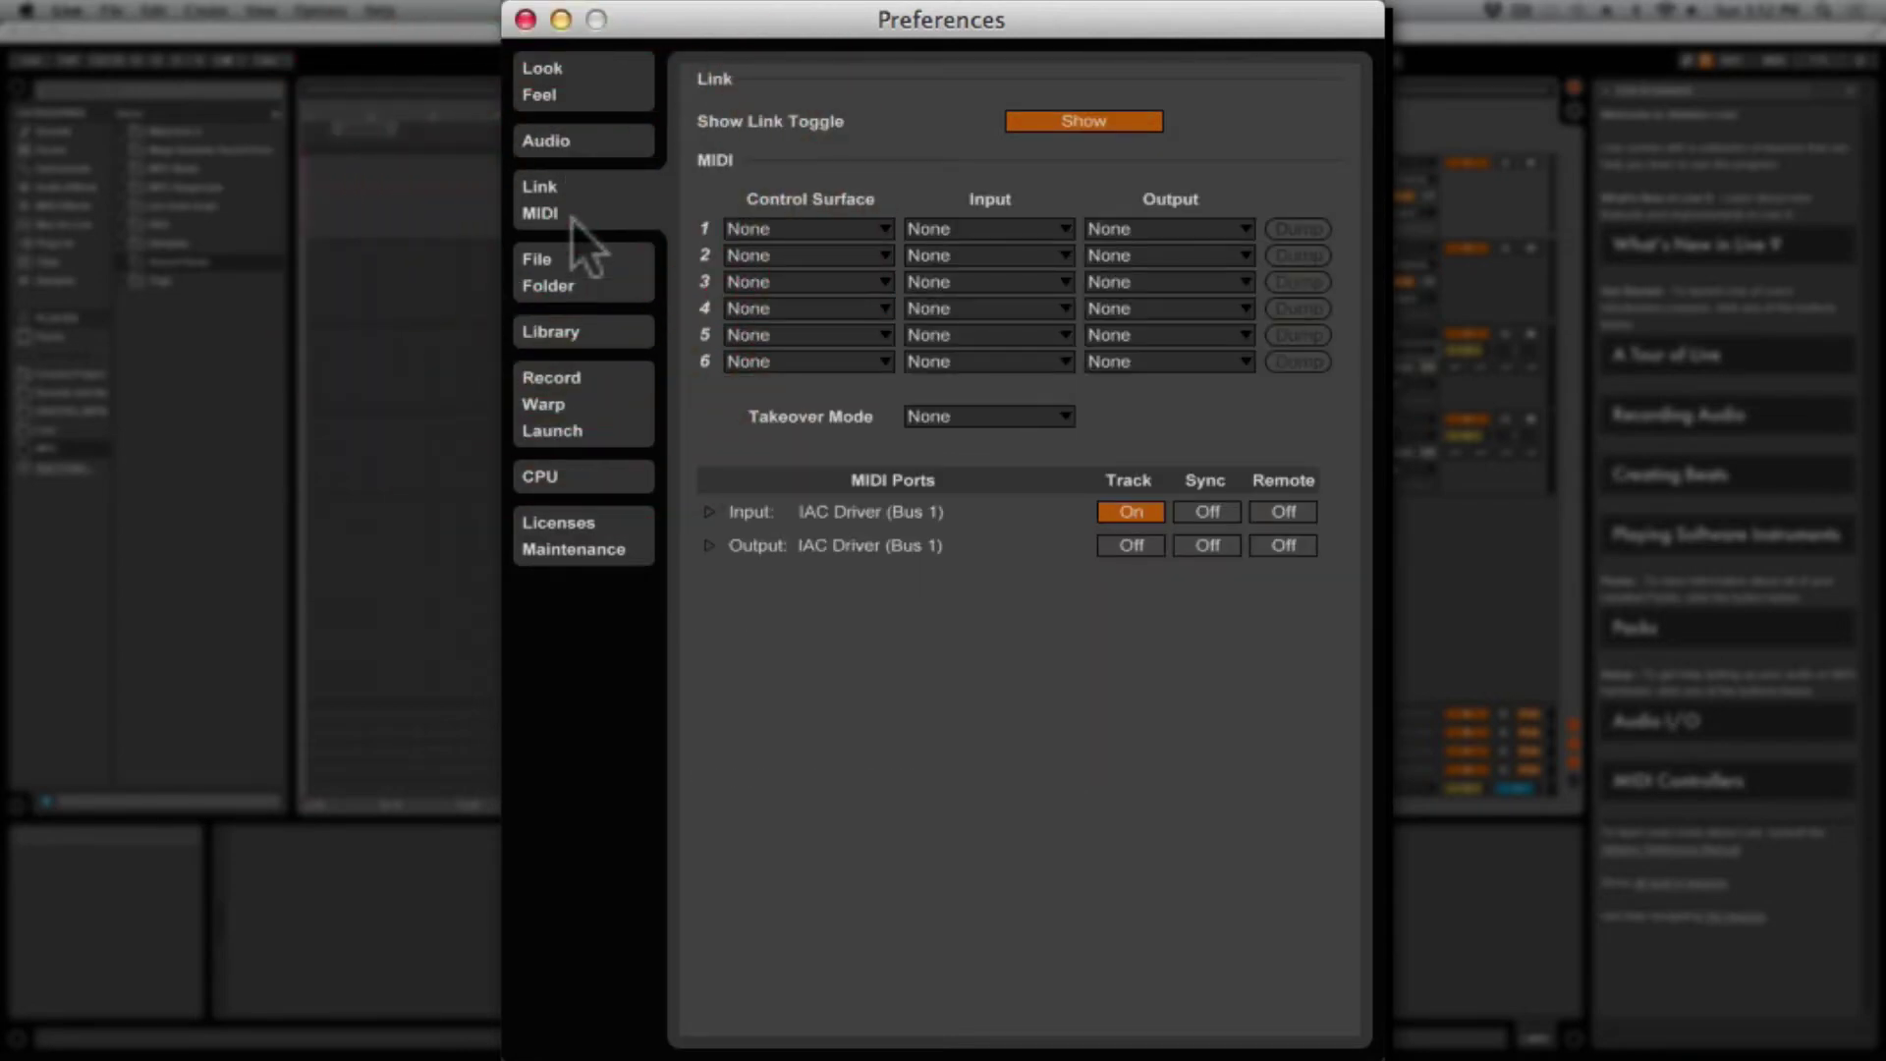
{"action": "left_click", "coordinate": [881, 236]}
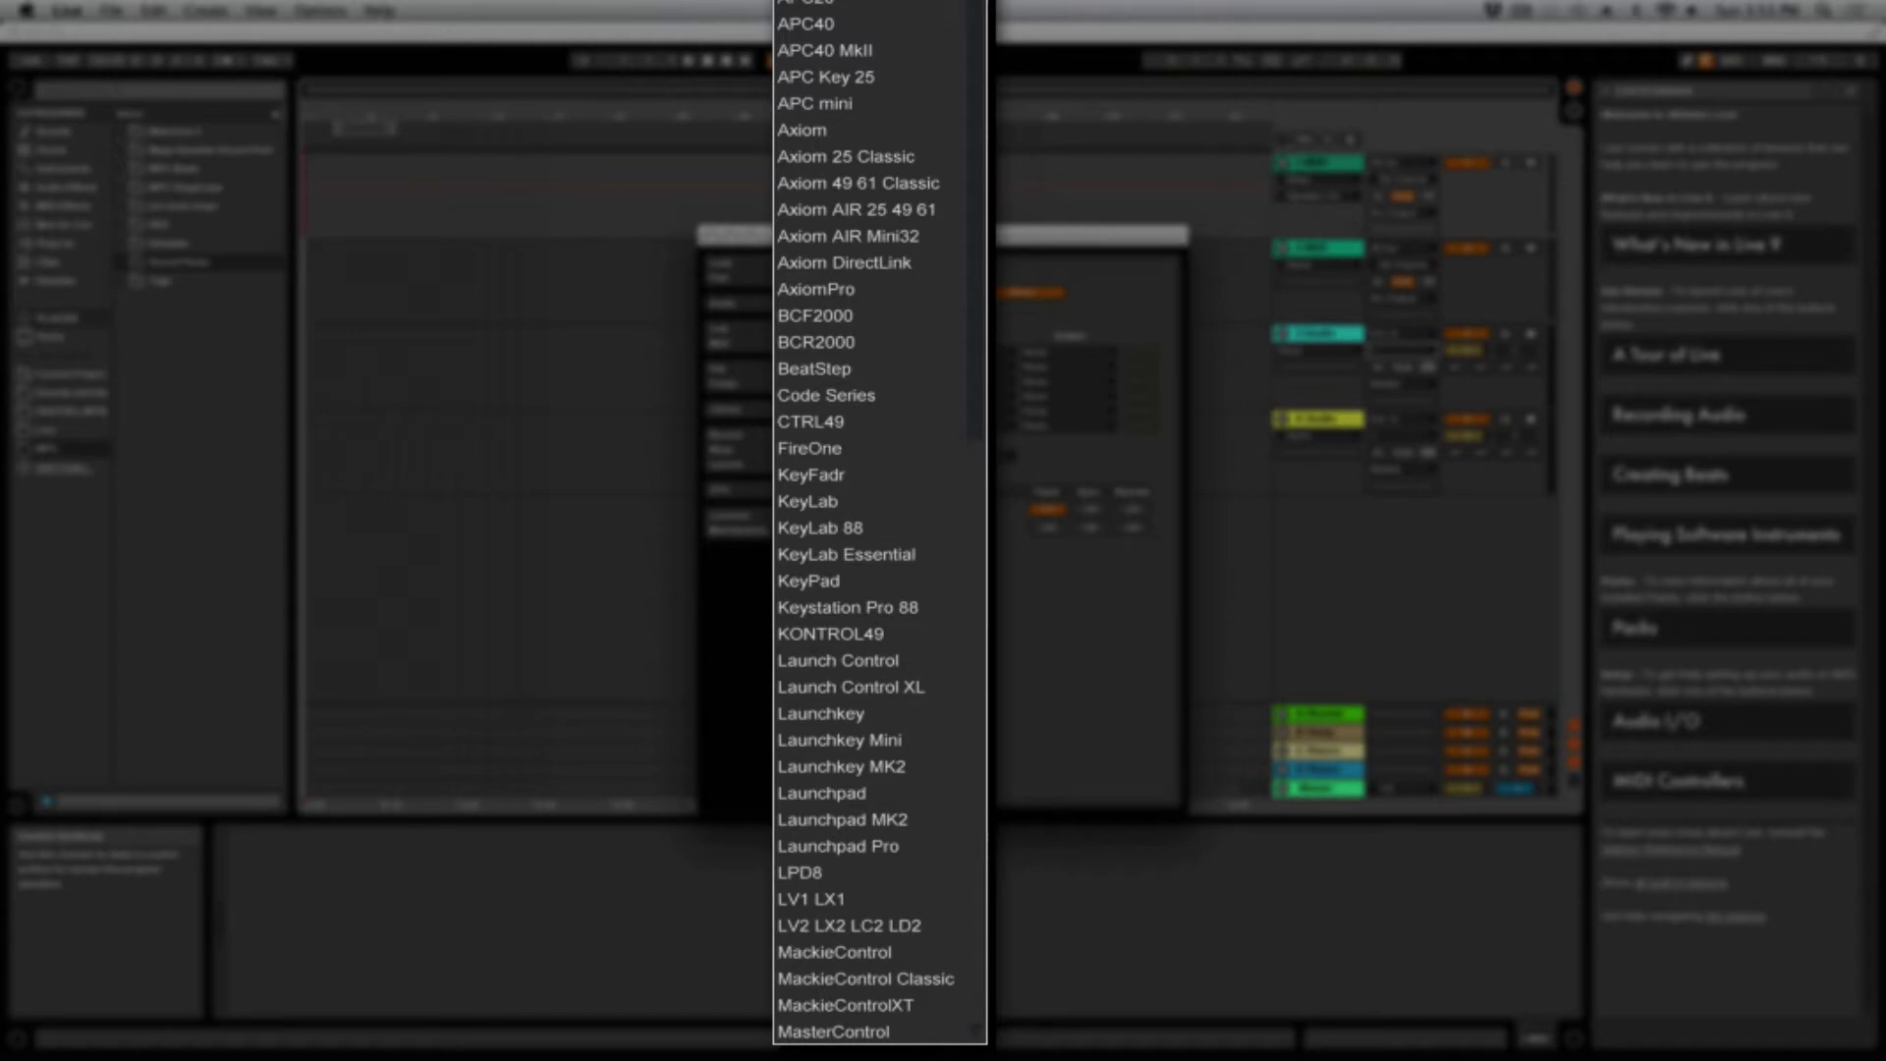
{"action": "left_click", "coordinate": [880, 225]}
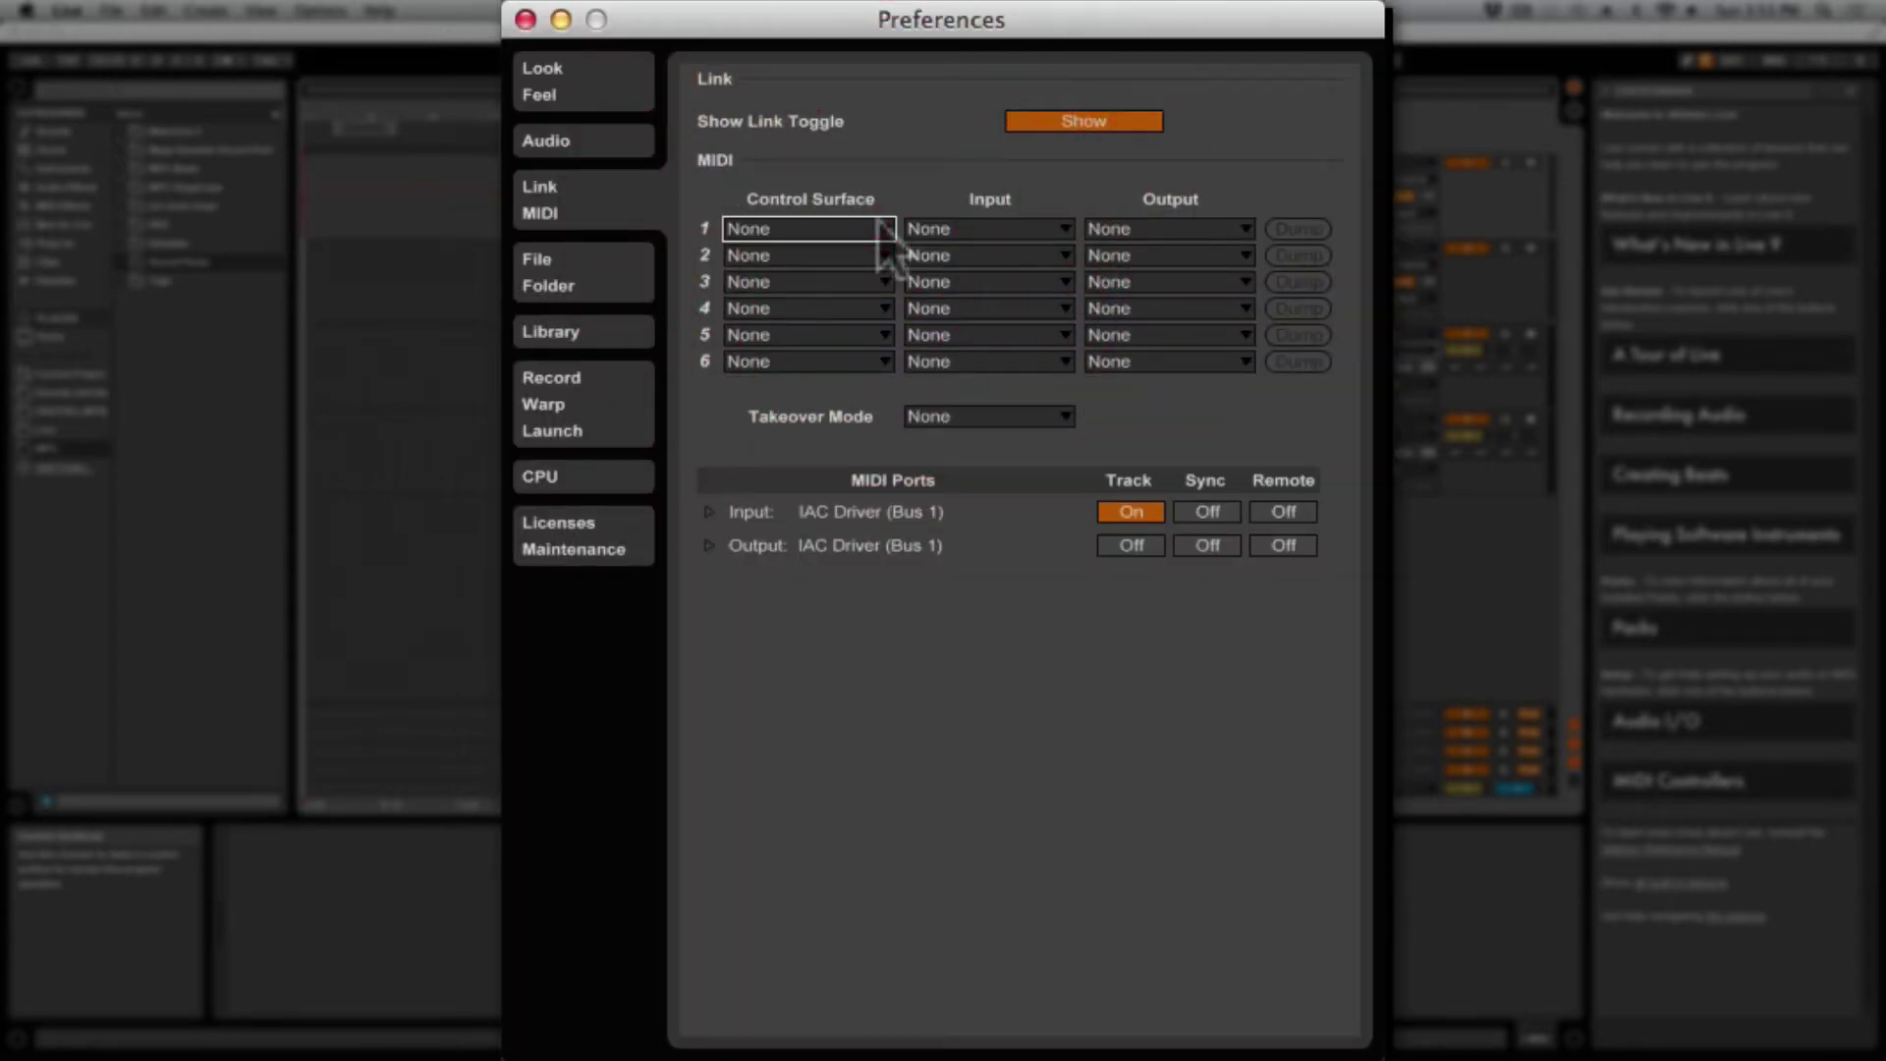
{"action": "left_click", "coordinate": [609, 283]}
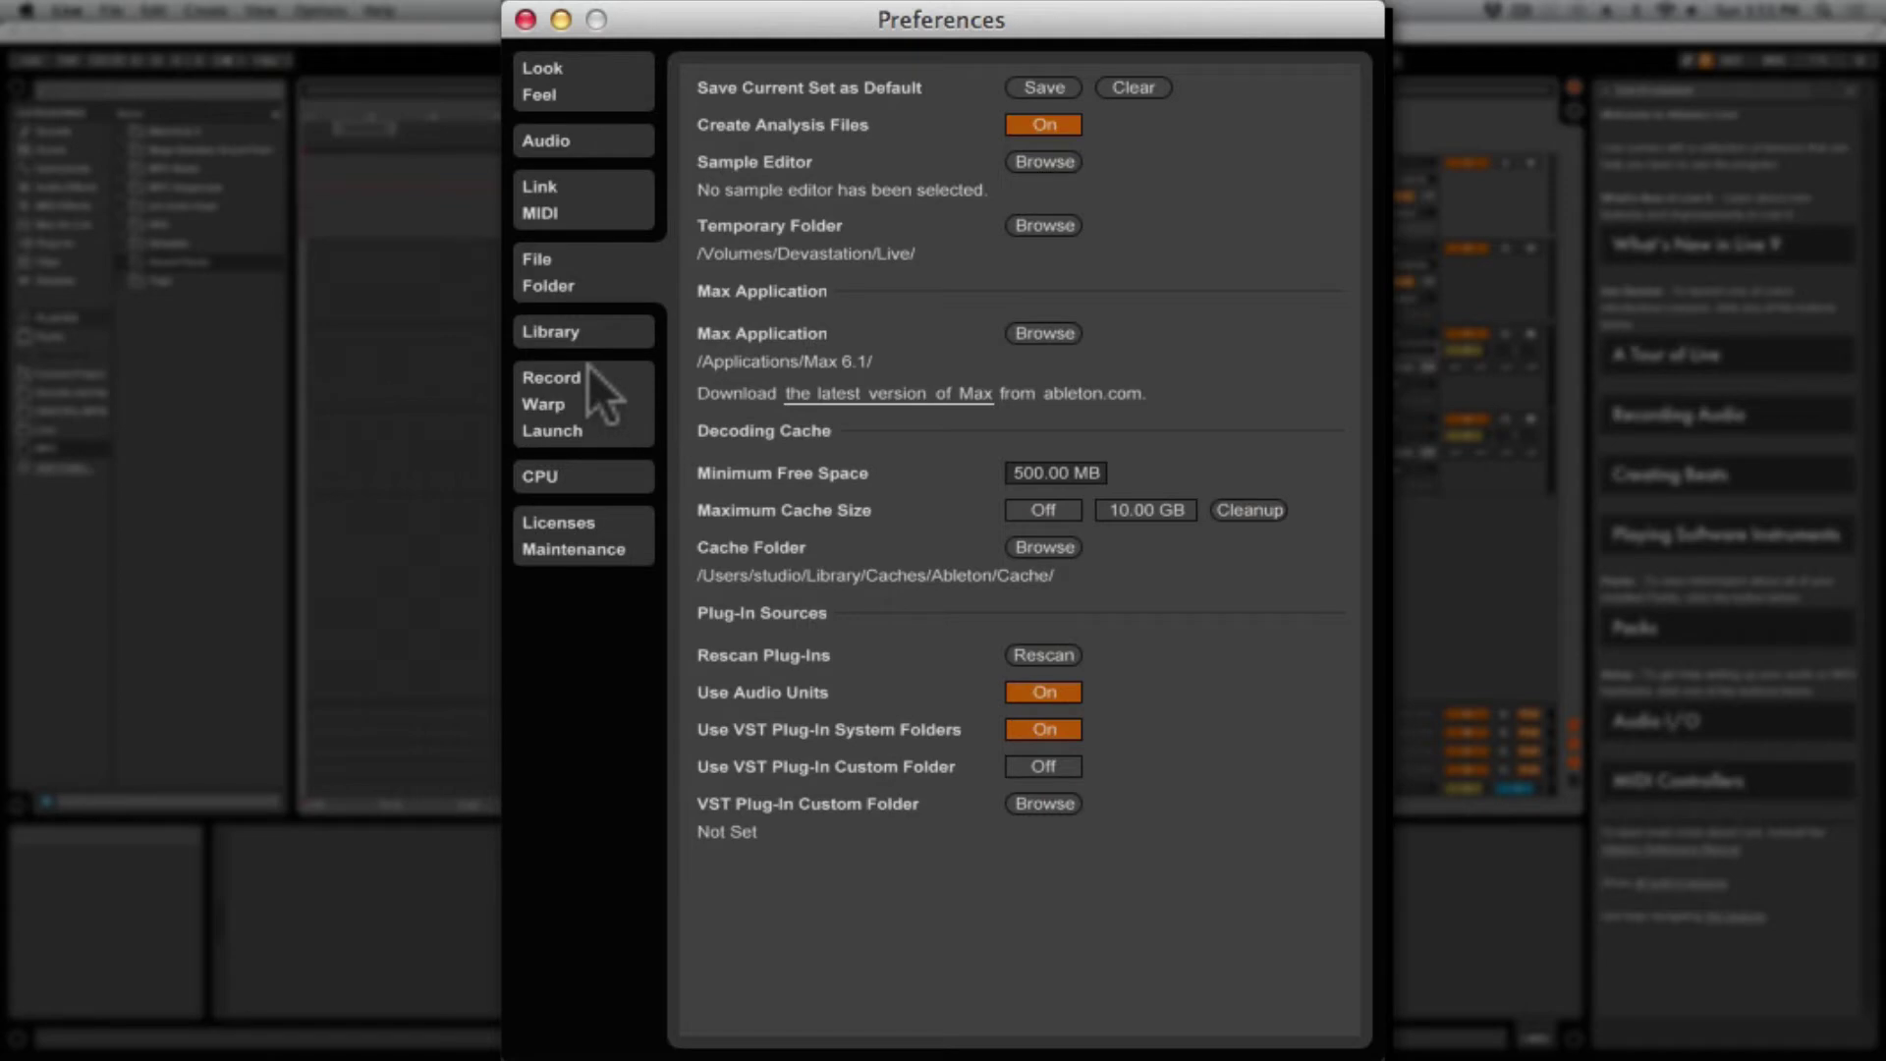
Step: In the recording preferences, keep the file type as AIFF and set Bit Depth to 32 and Count-In to 1 Bar
{"action": "left_click", "coordinate": [586, 412]}
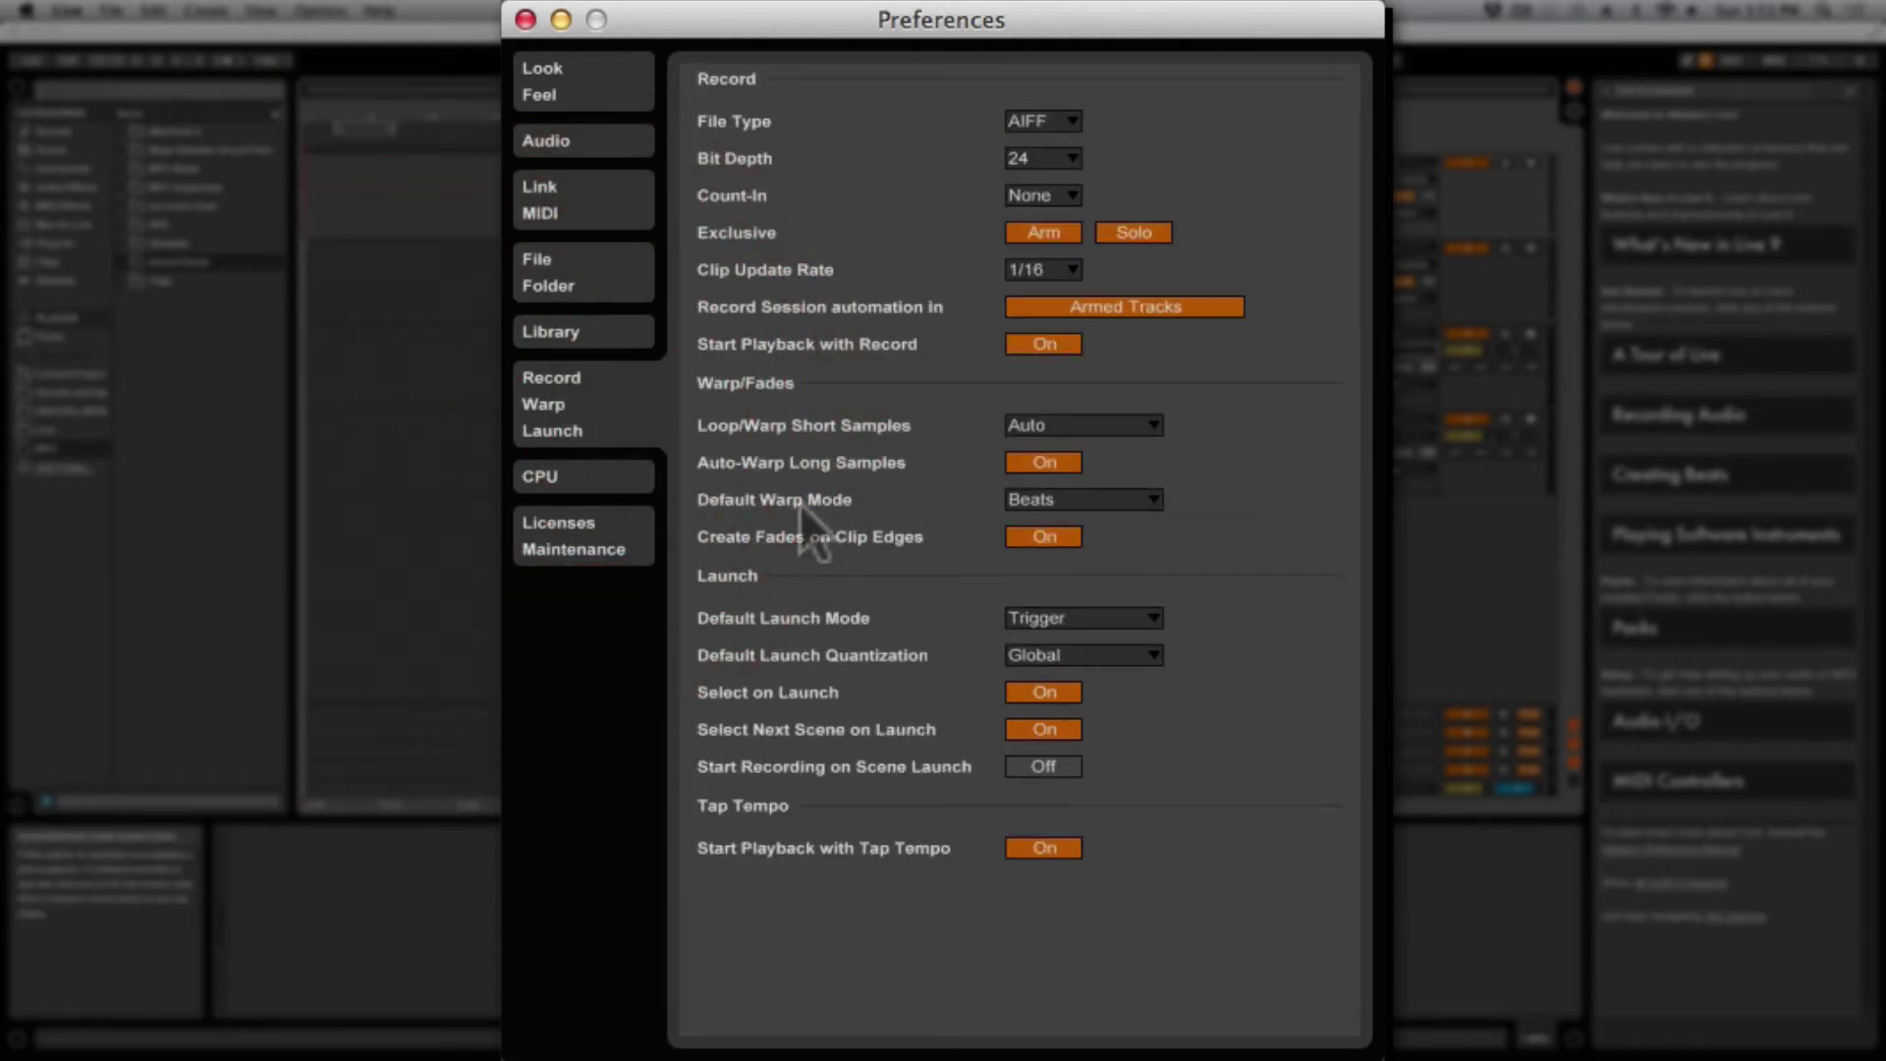
{"action": "left_click", "coordinate": [1045, 115]}
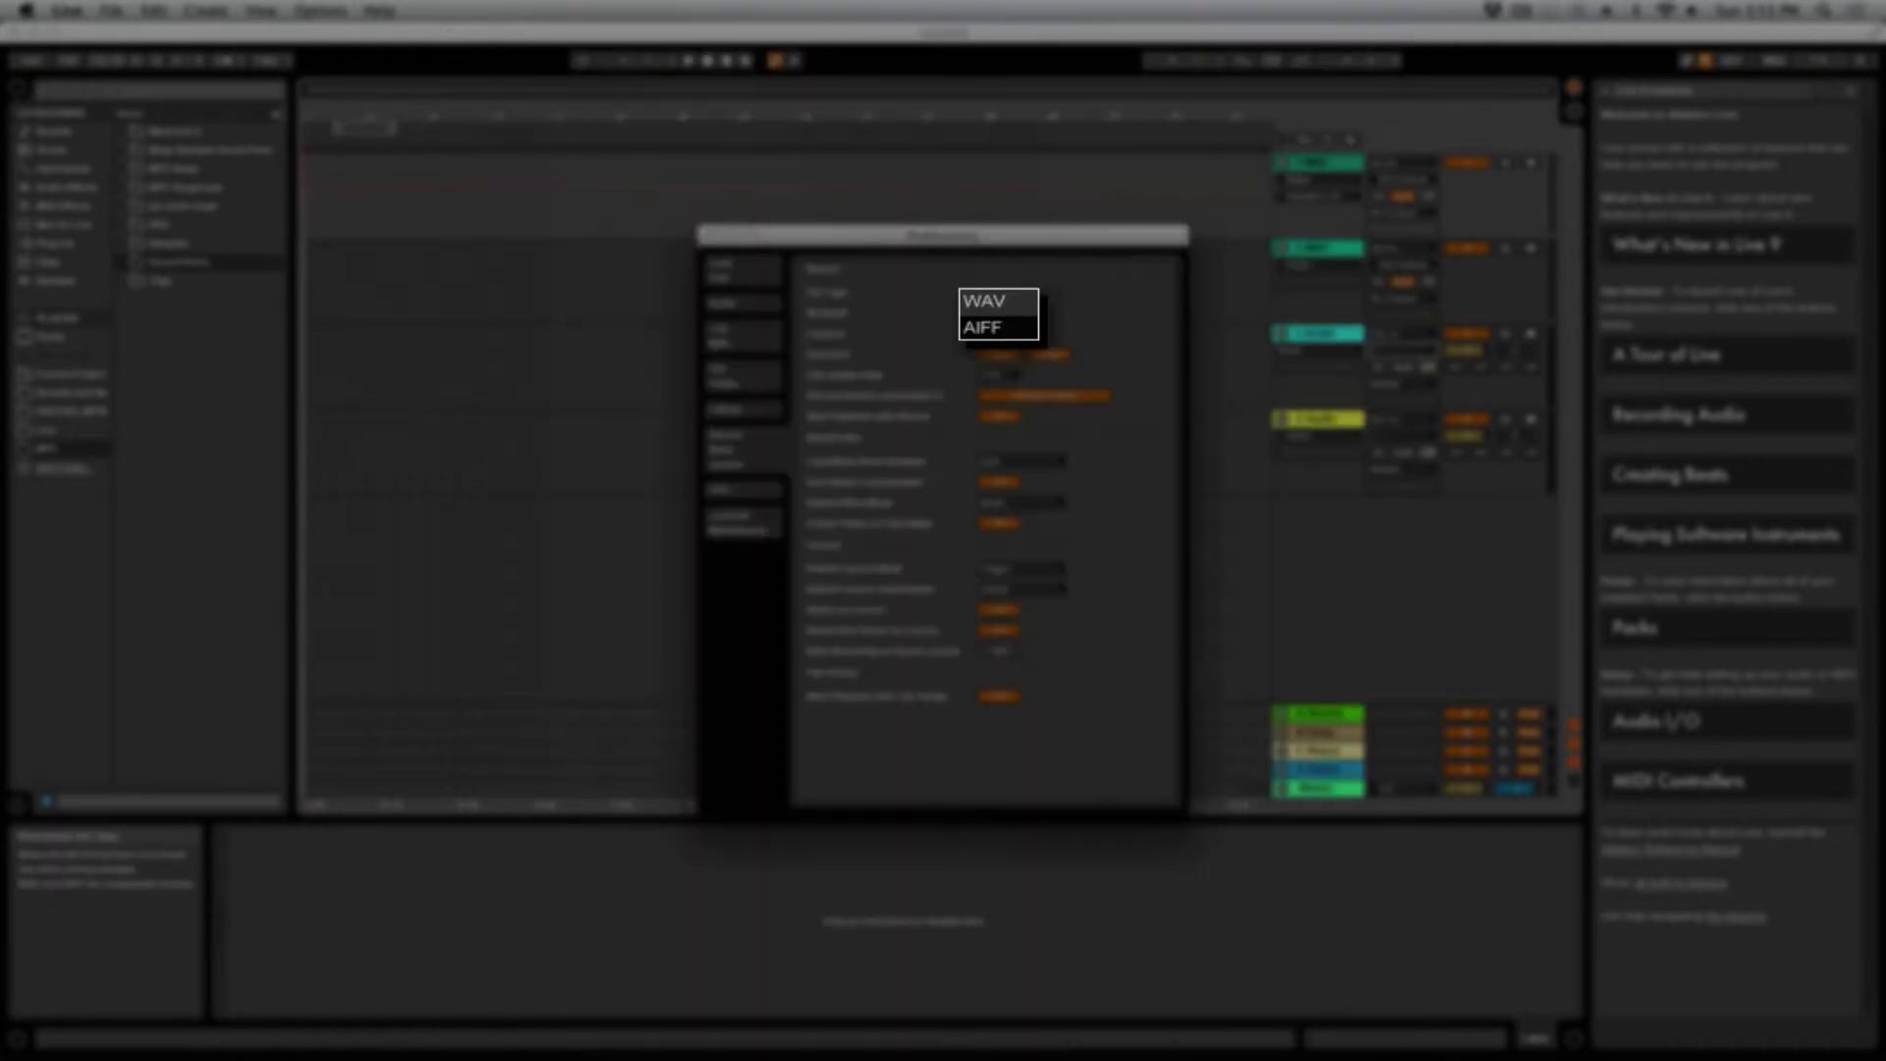
{"action": "left_click", "coordinate": [992, 328]}
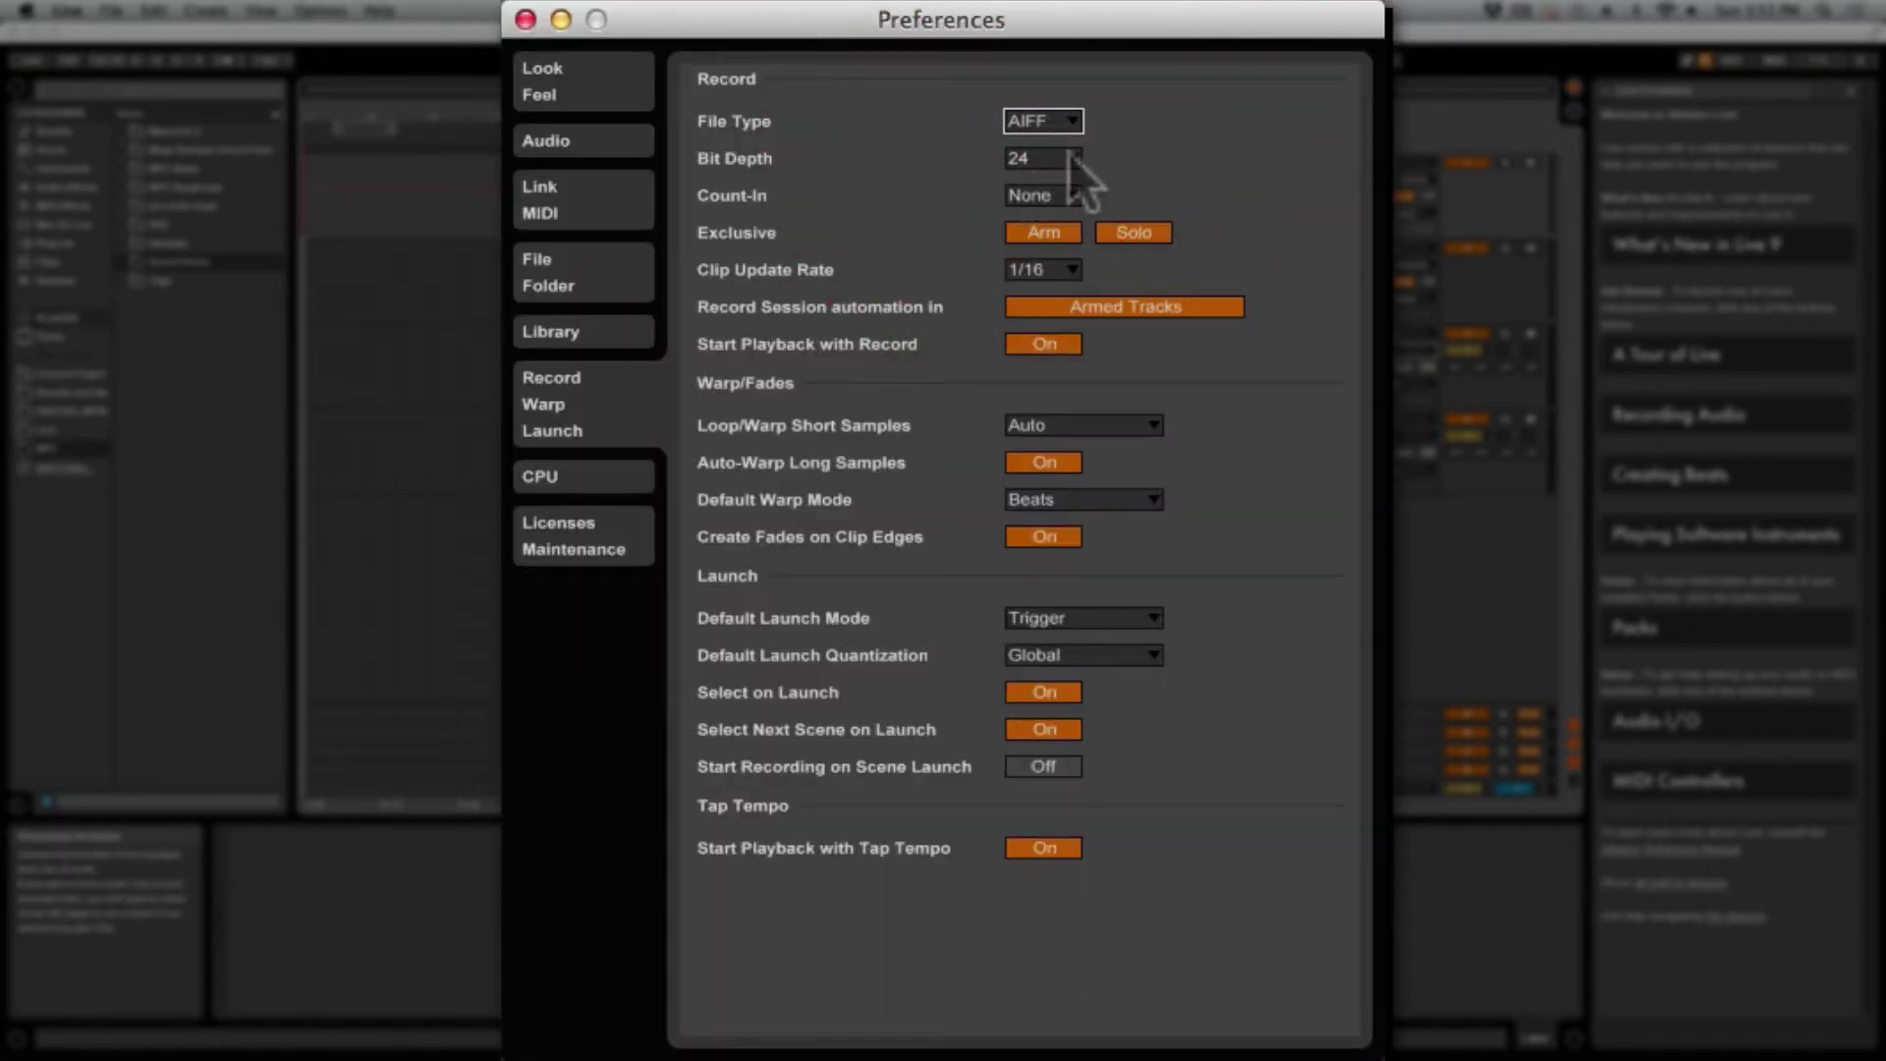
{"action": "left_click", "coordinate": [1073, 158]}
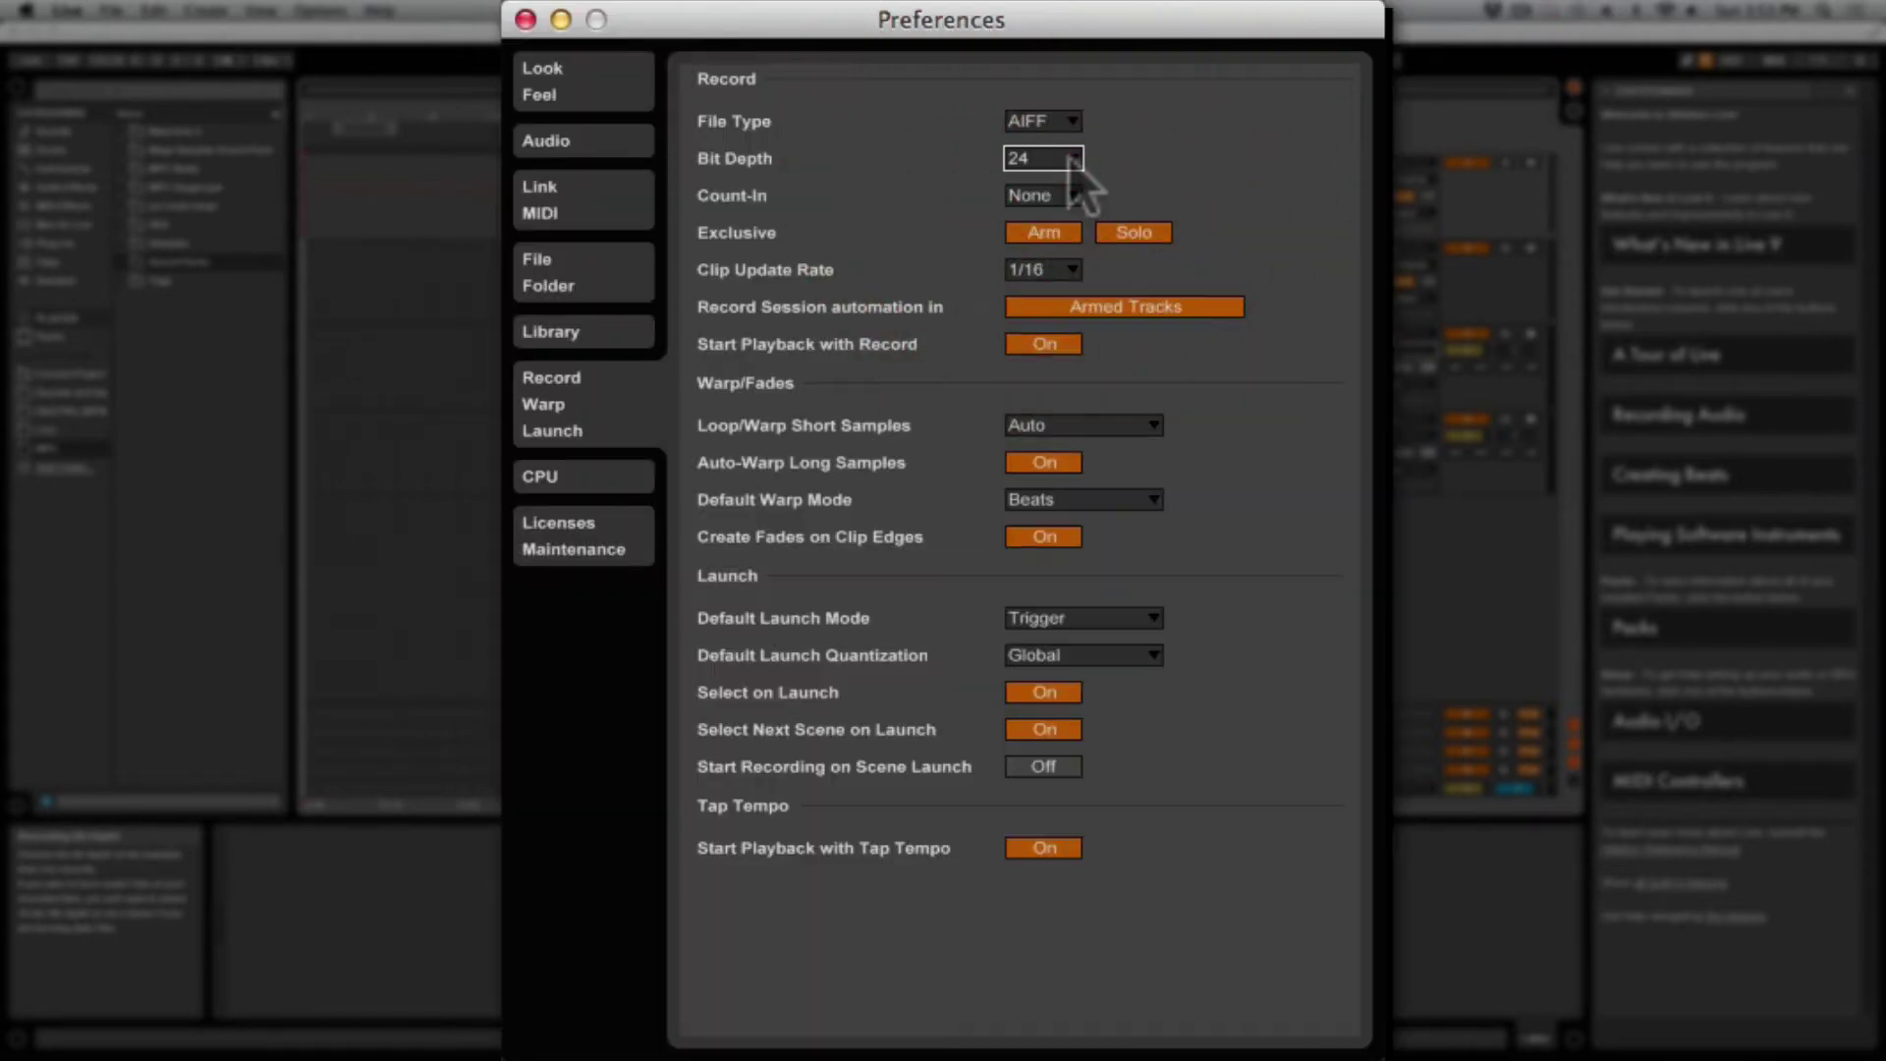
{"action": "left_click", "coordinate": [992, 312]}
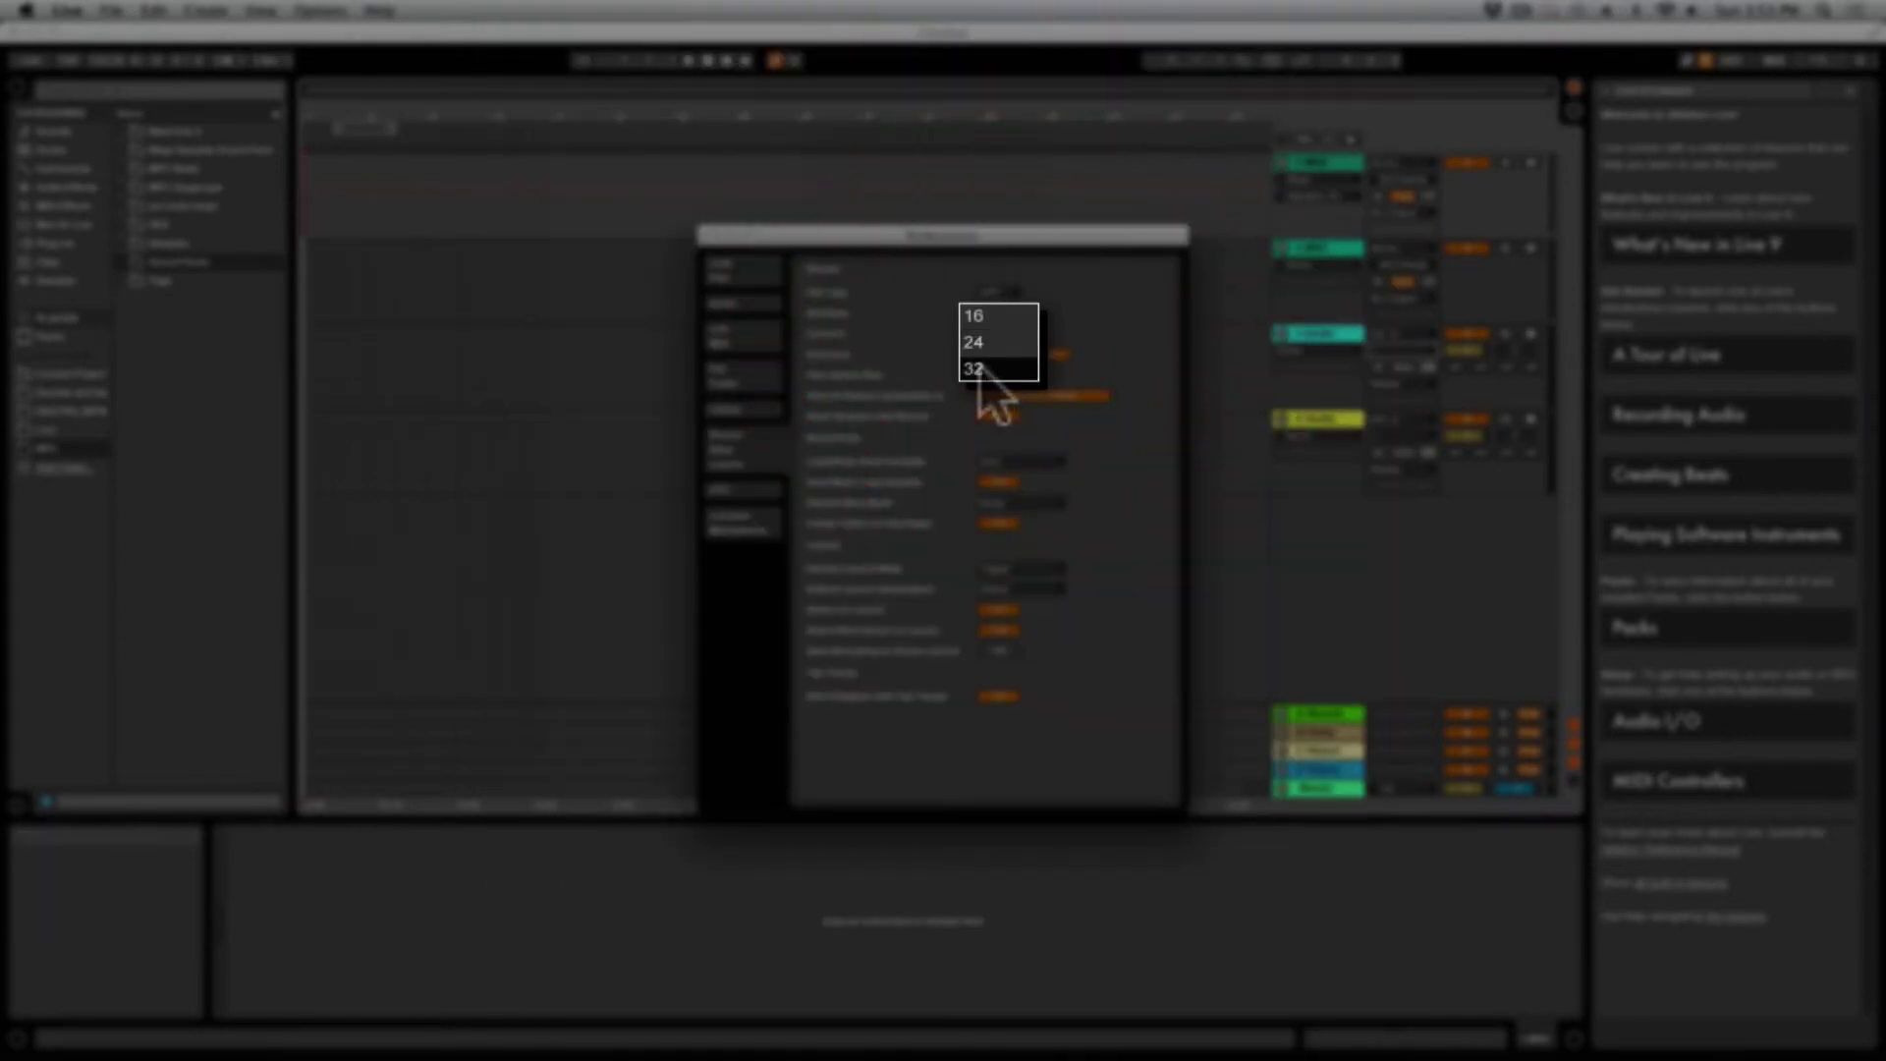
{"action": "left_click", "coordinate": [976, 369]}
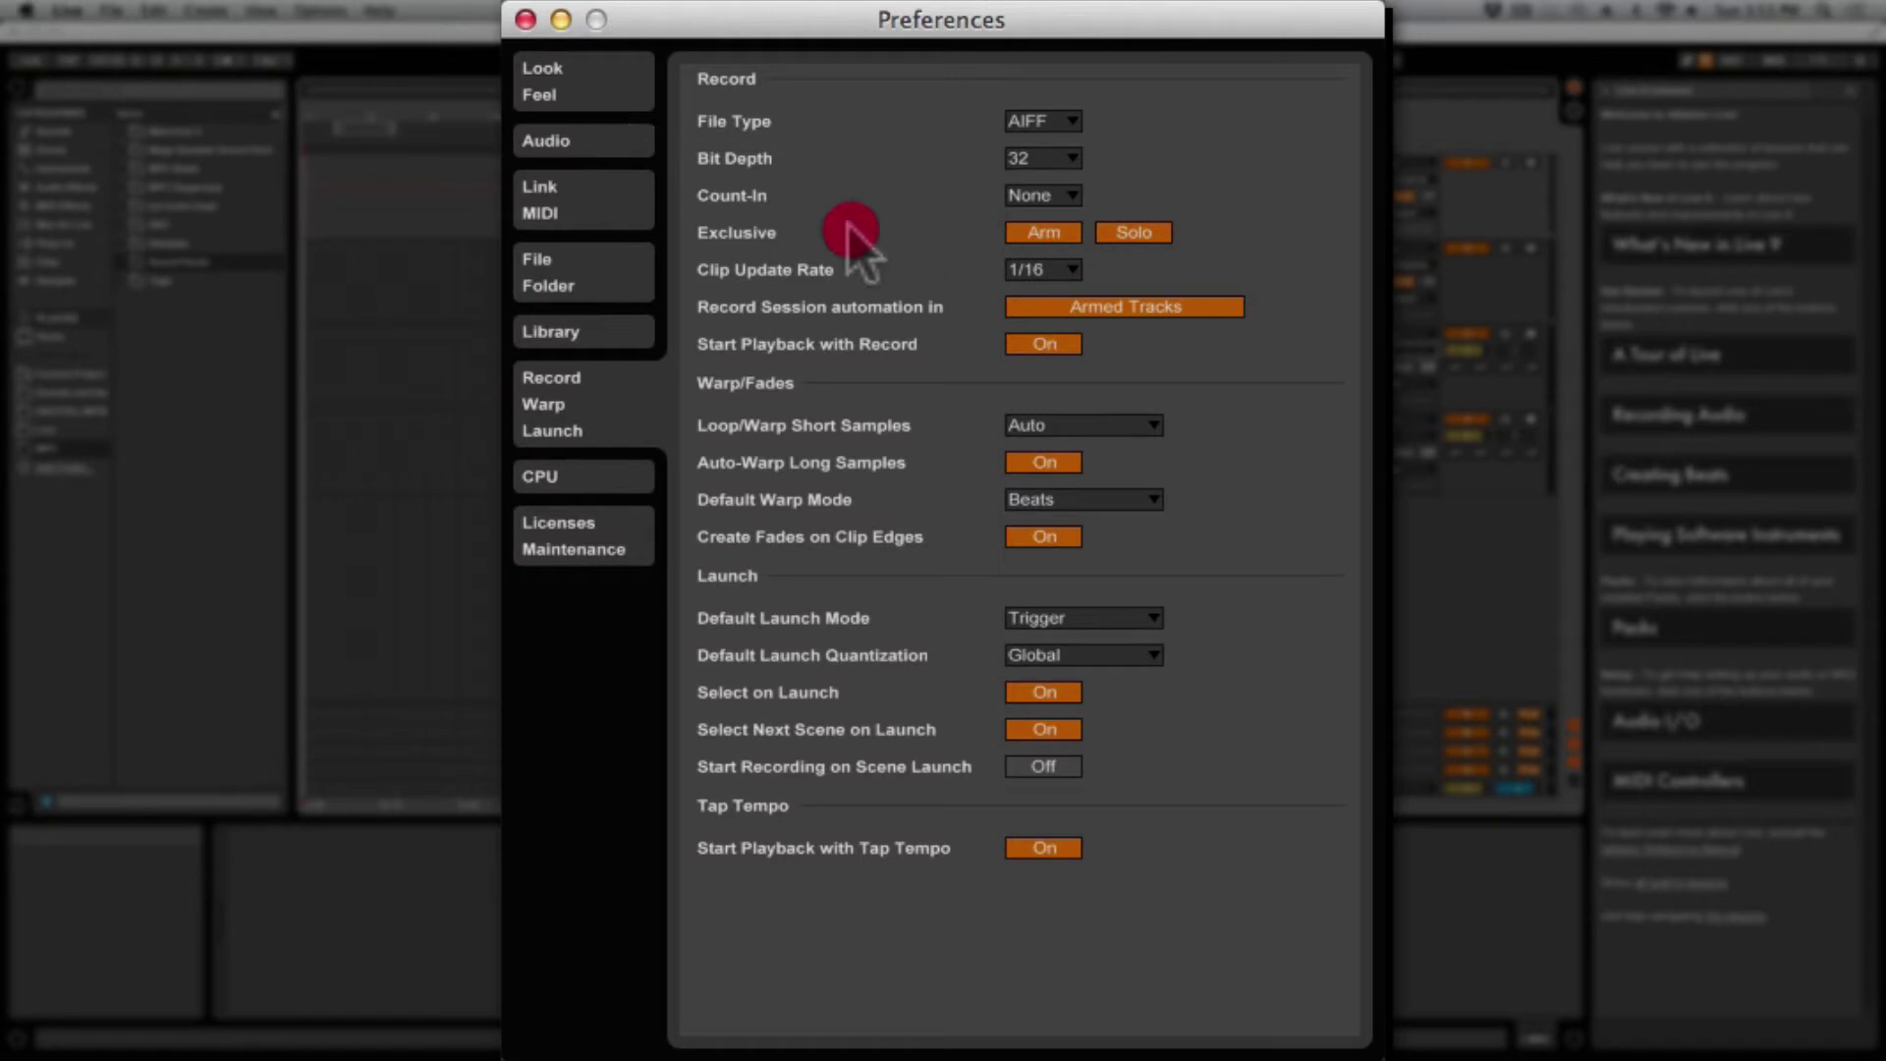
{"action": "left_click", "coordinate": [1032, 196]}
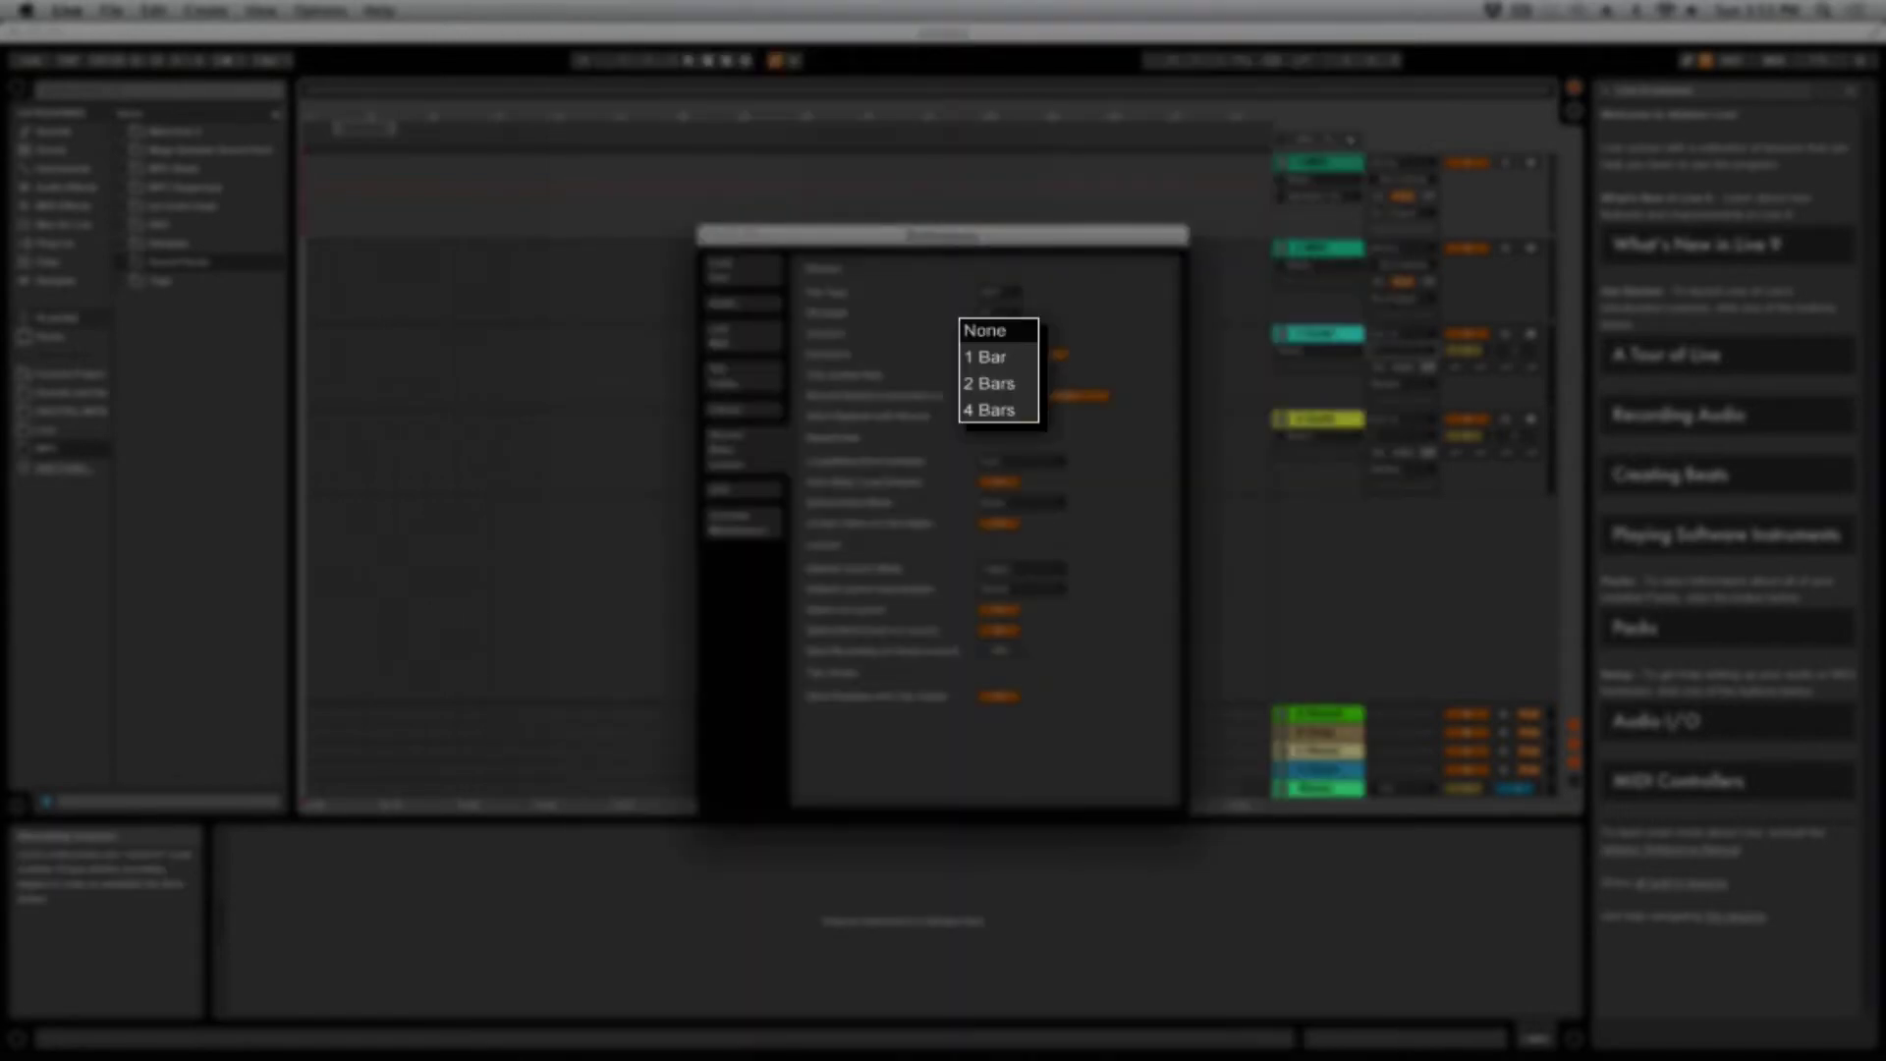
{"action": "left_click", "coordinate": [990, 357]}
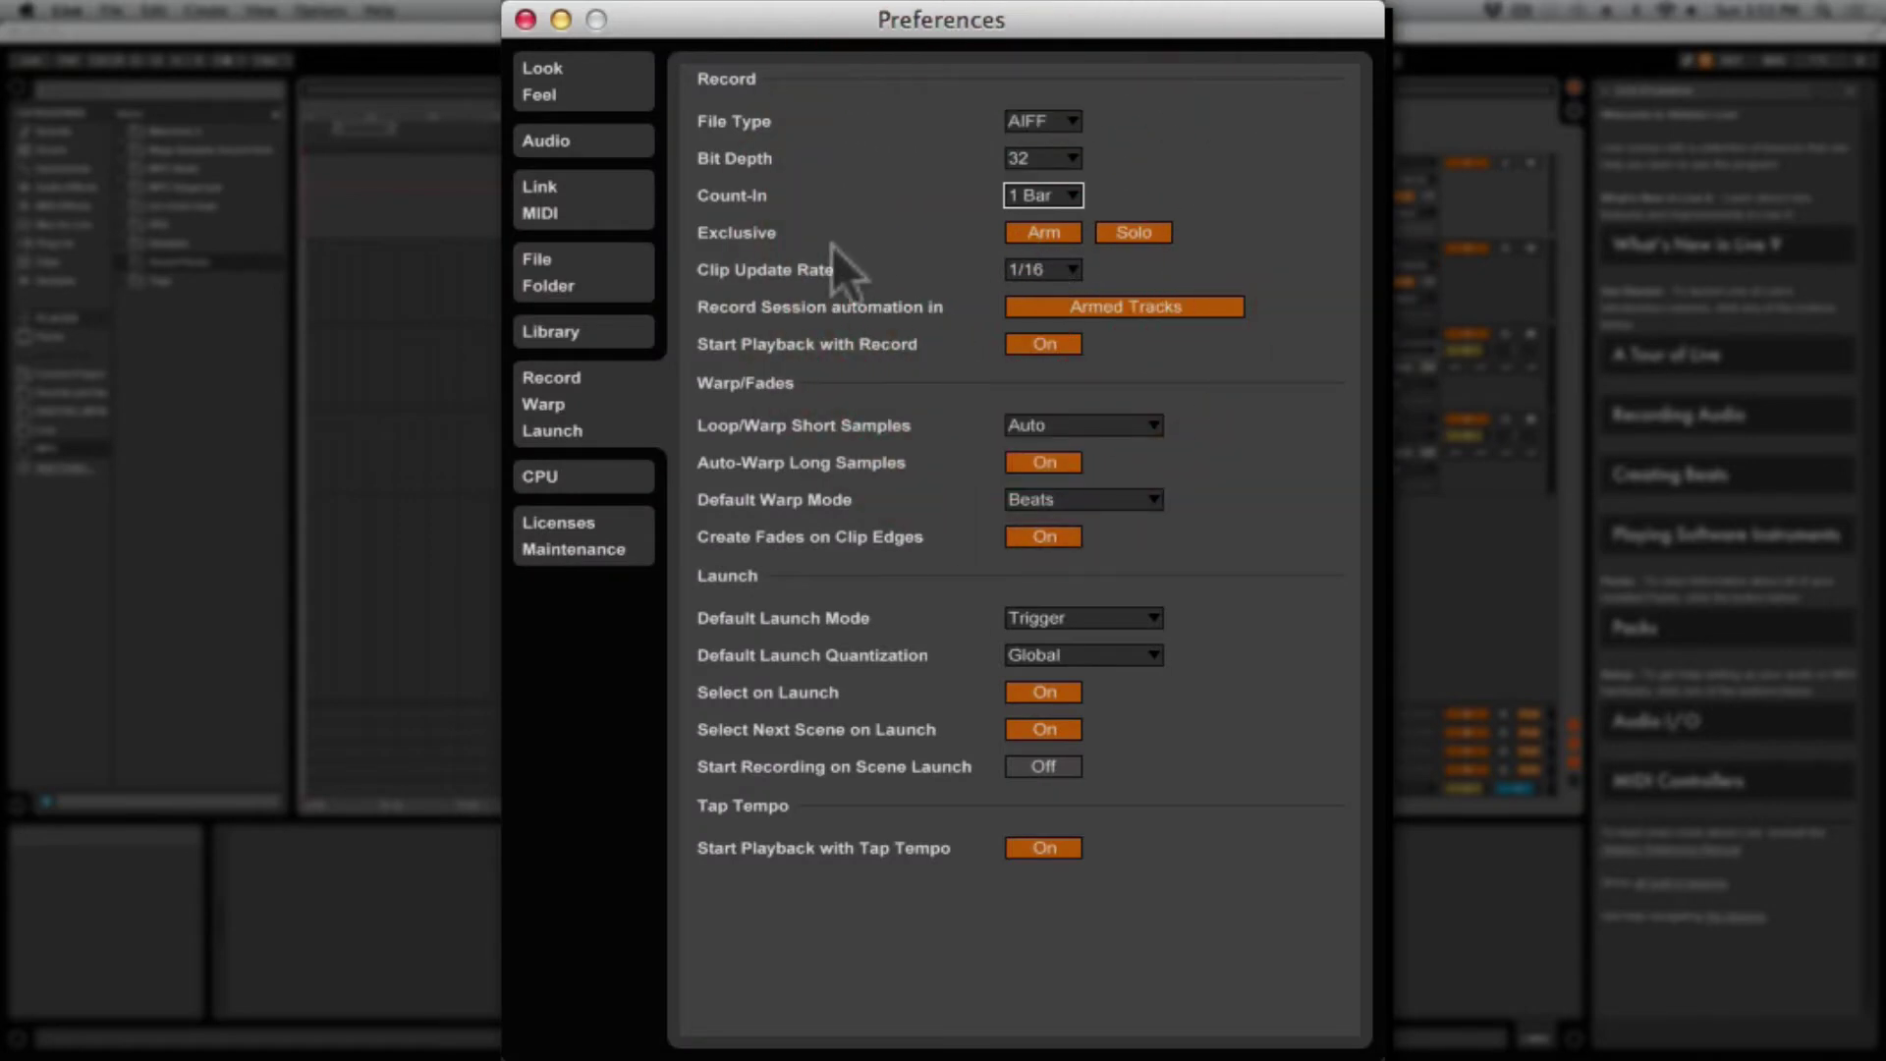
{"action": "left_click", "coordinate": [833, 246]}
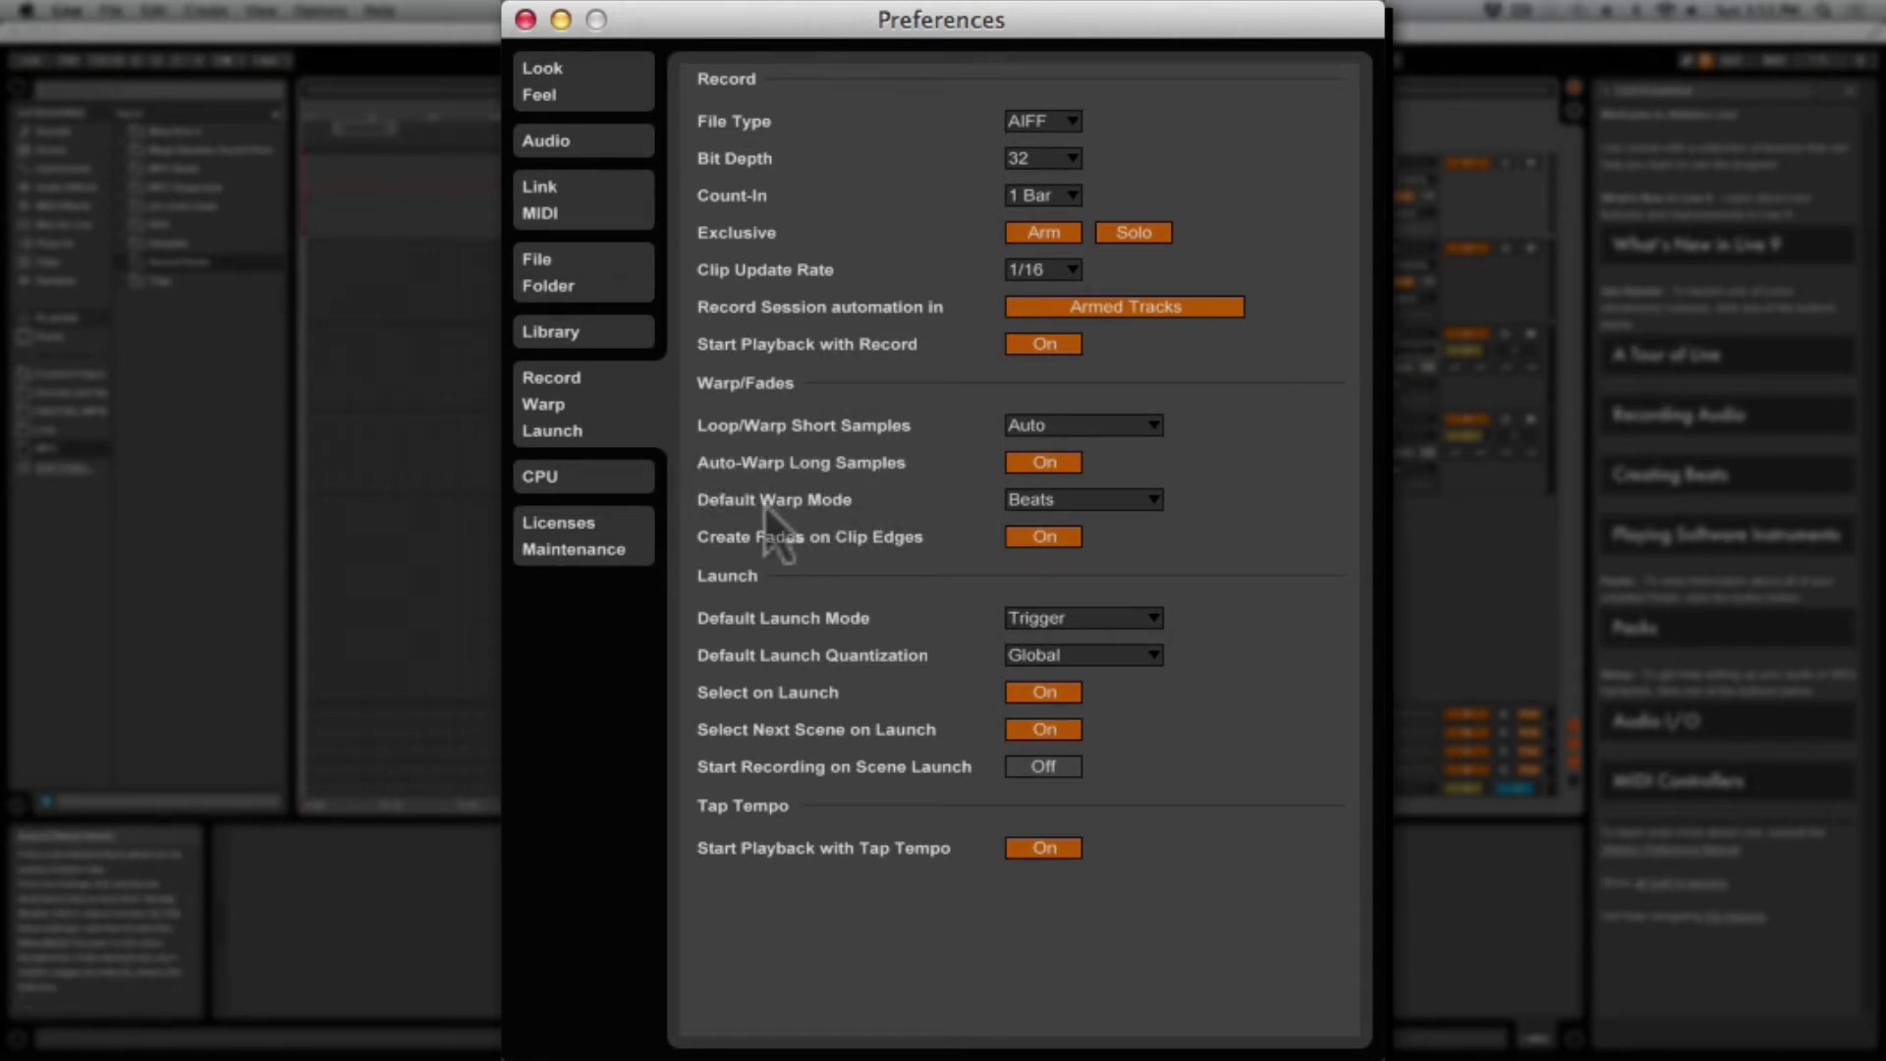
Step: Examine the Default Warp Mode choices, keeping Beats as the default
{"action": "left_click", "coordinate": [1046, 499]}
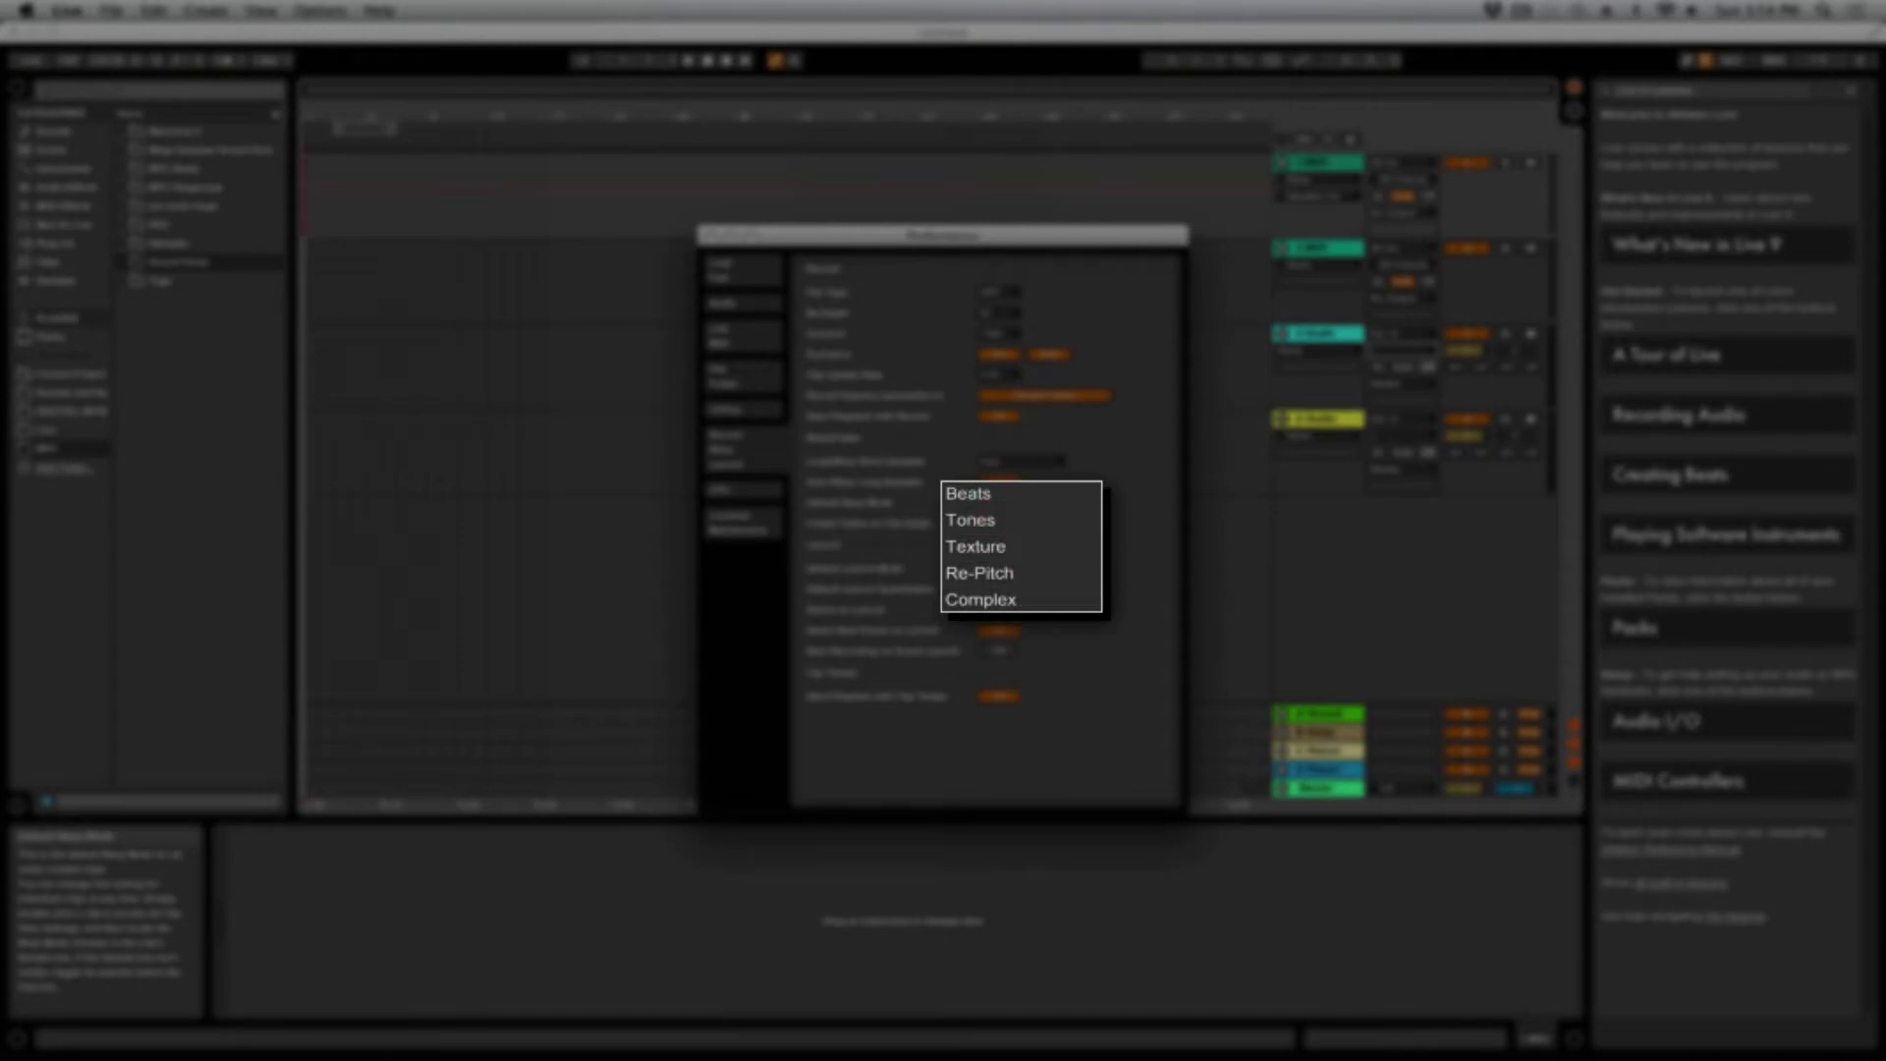
{"action": "left_click", "coordinate": [1009, 496]}
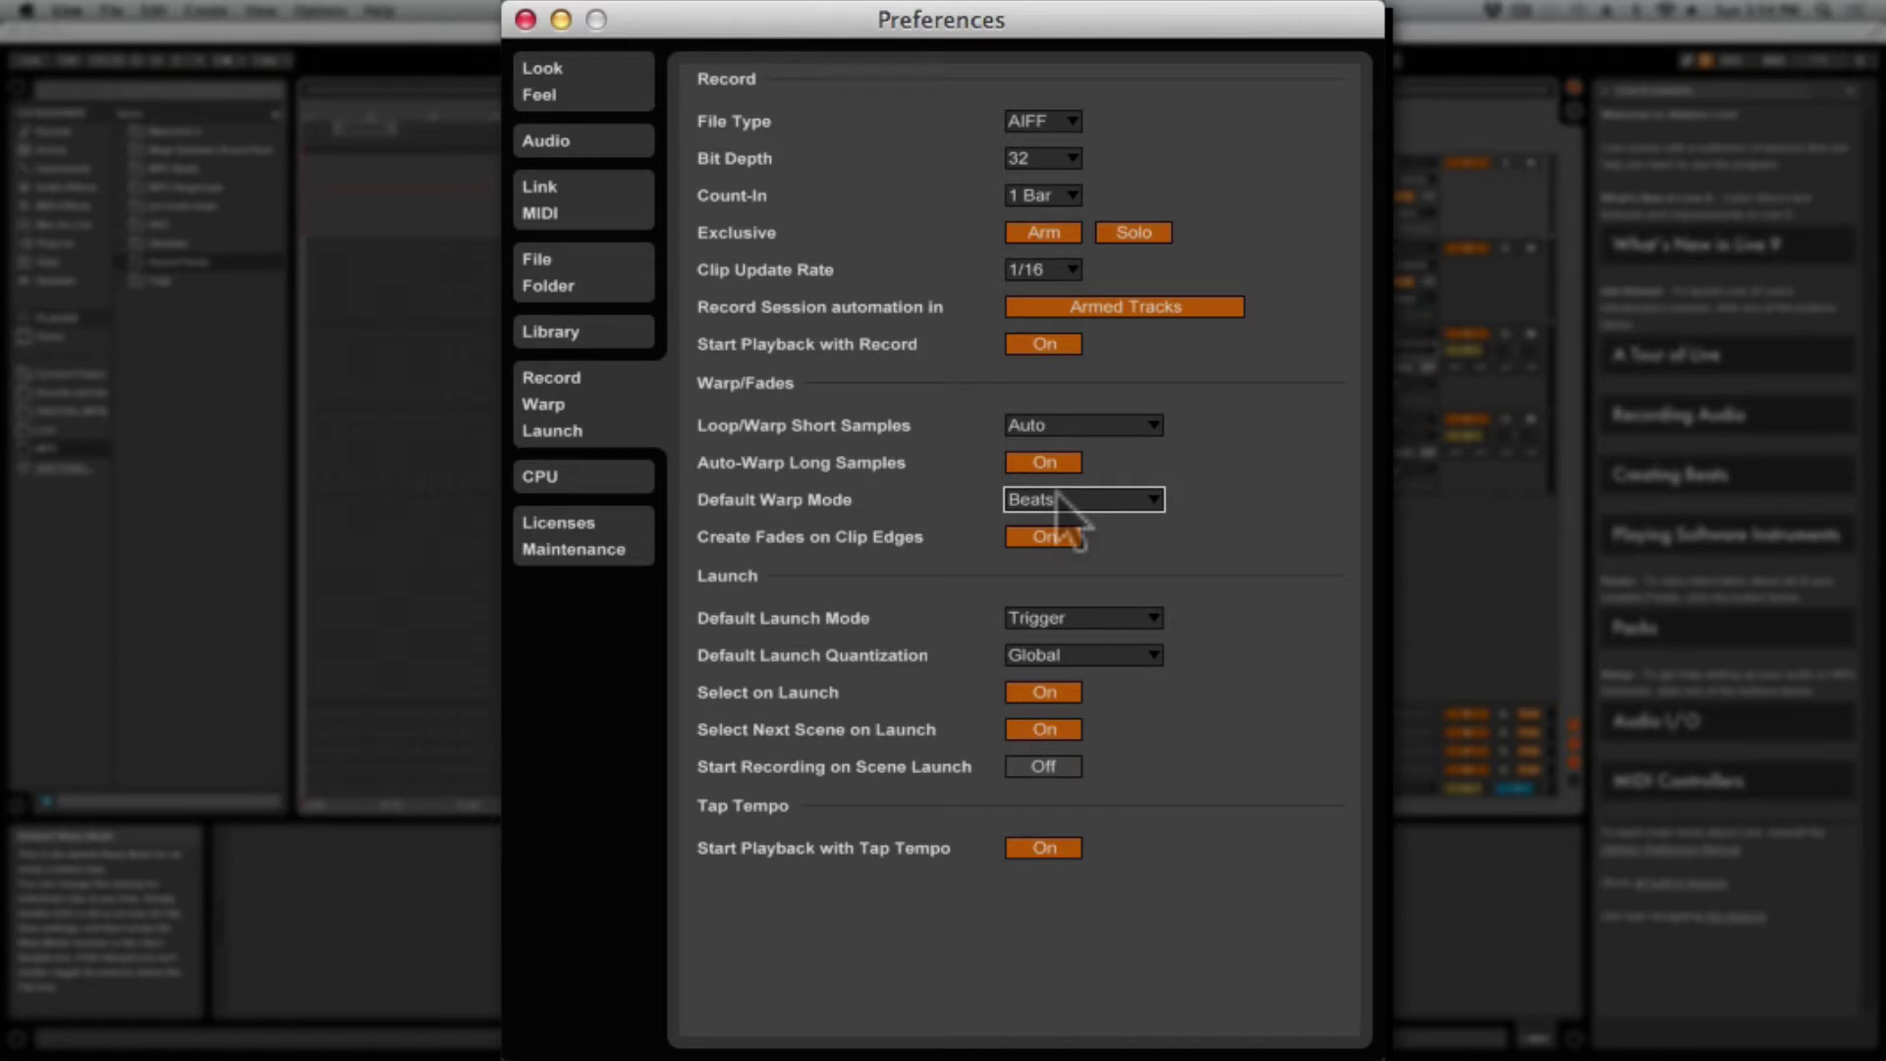
{"action": "left_click", "coordinate": [1058, 498]}
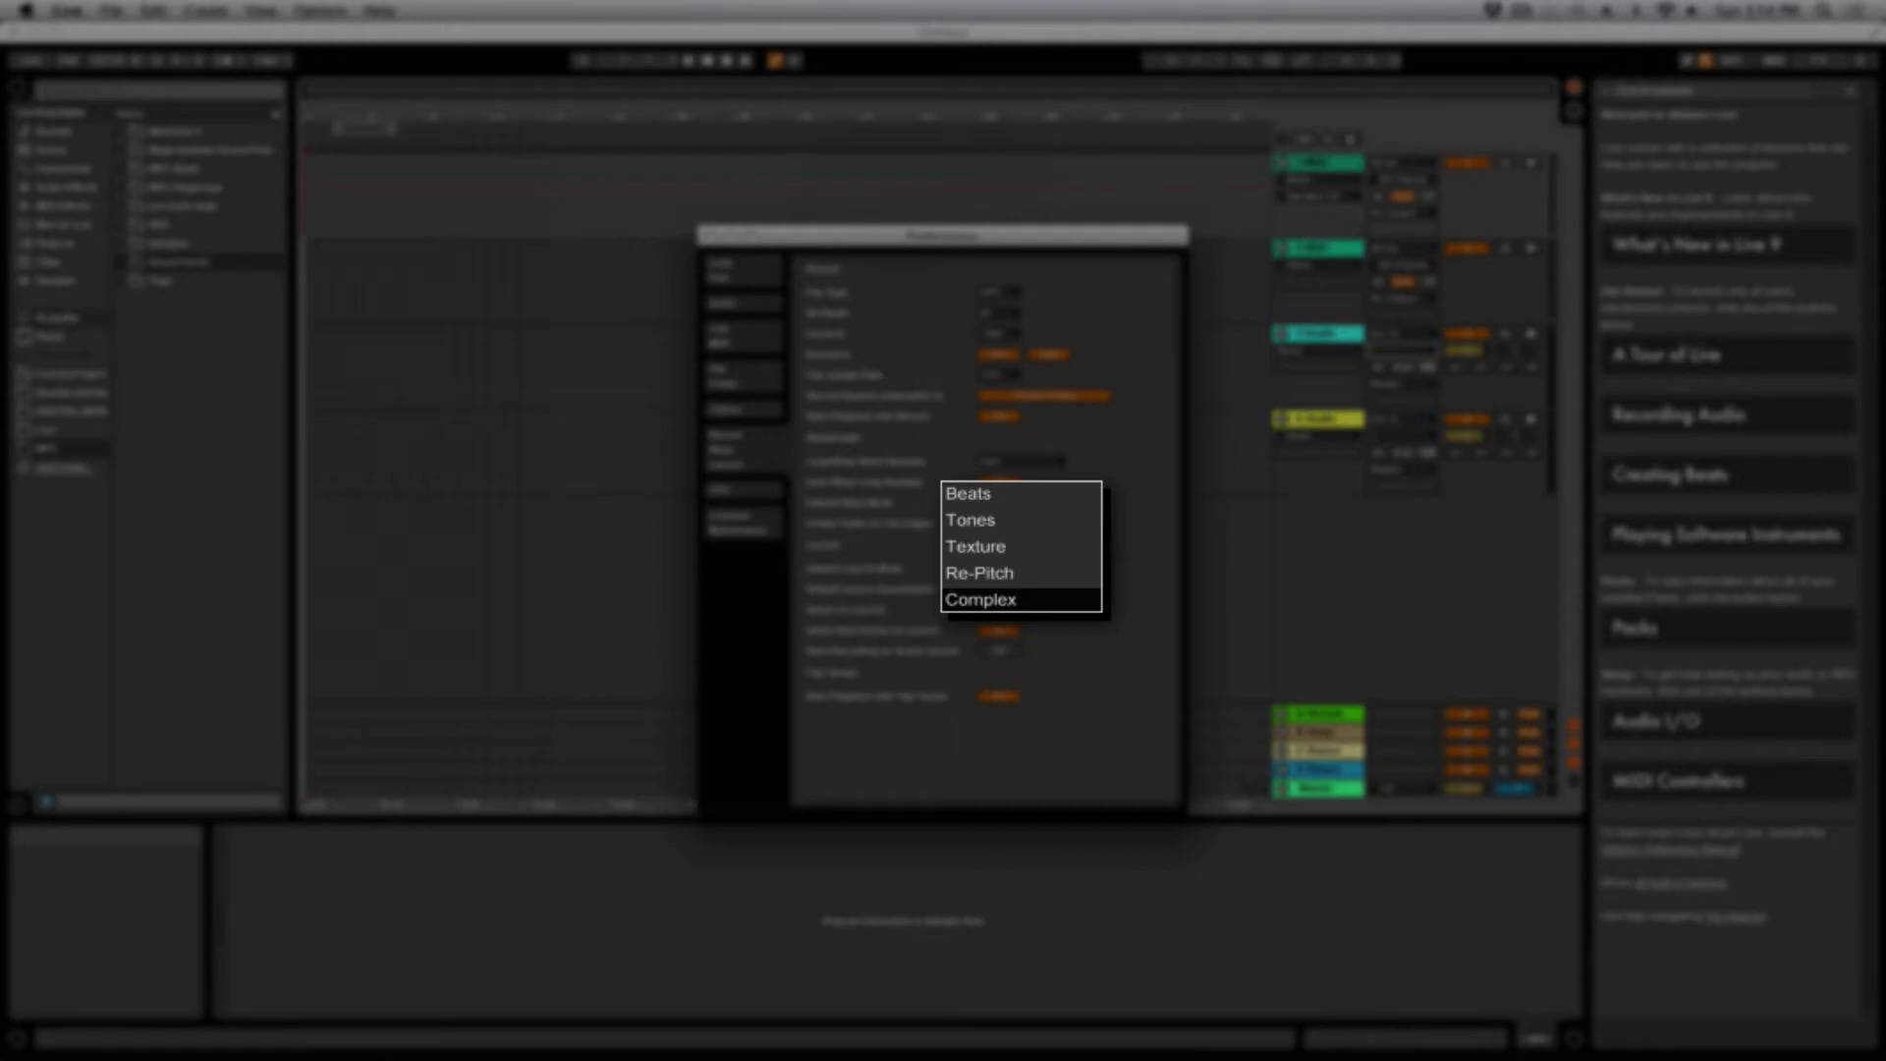
{"action": "left_click", "coordinate": [978, 495]}
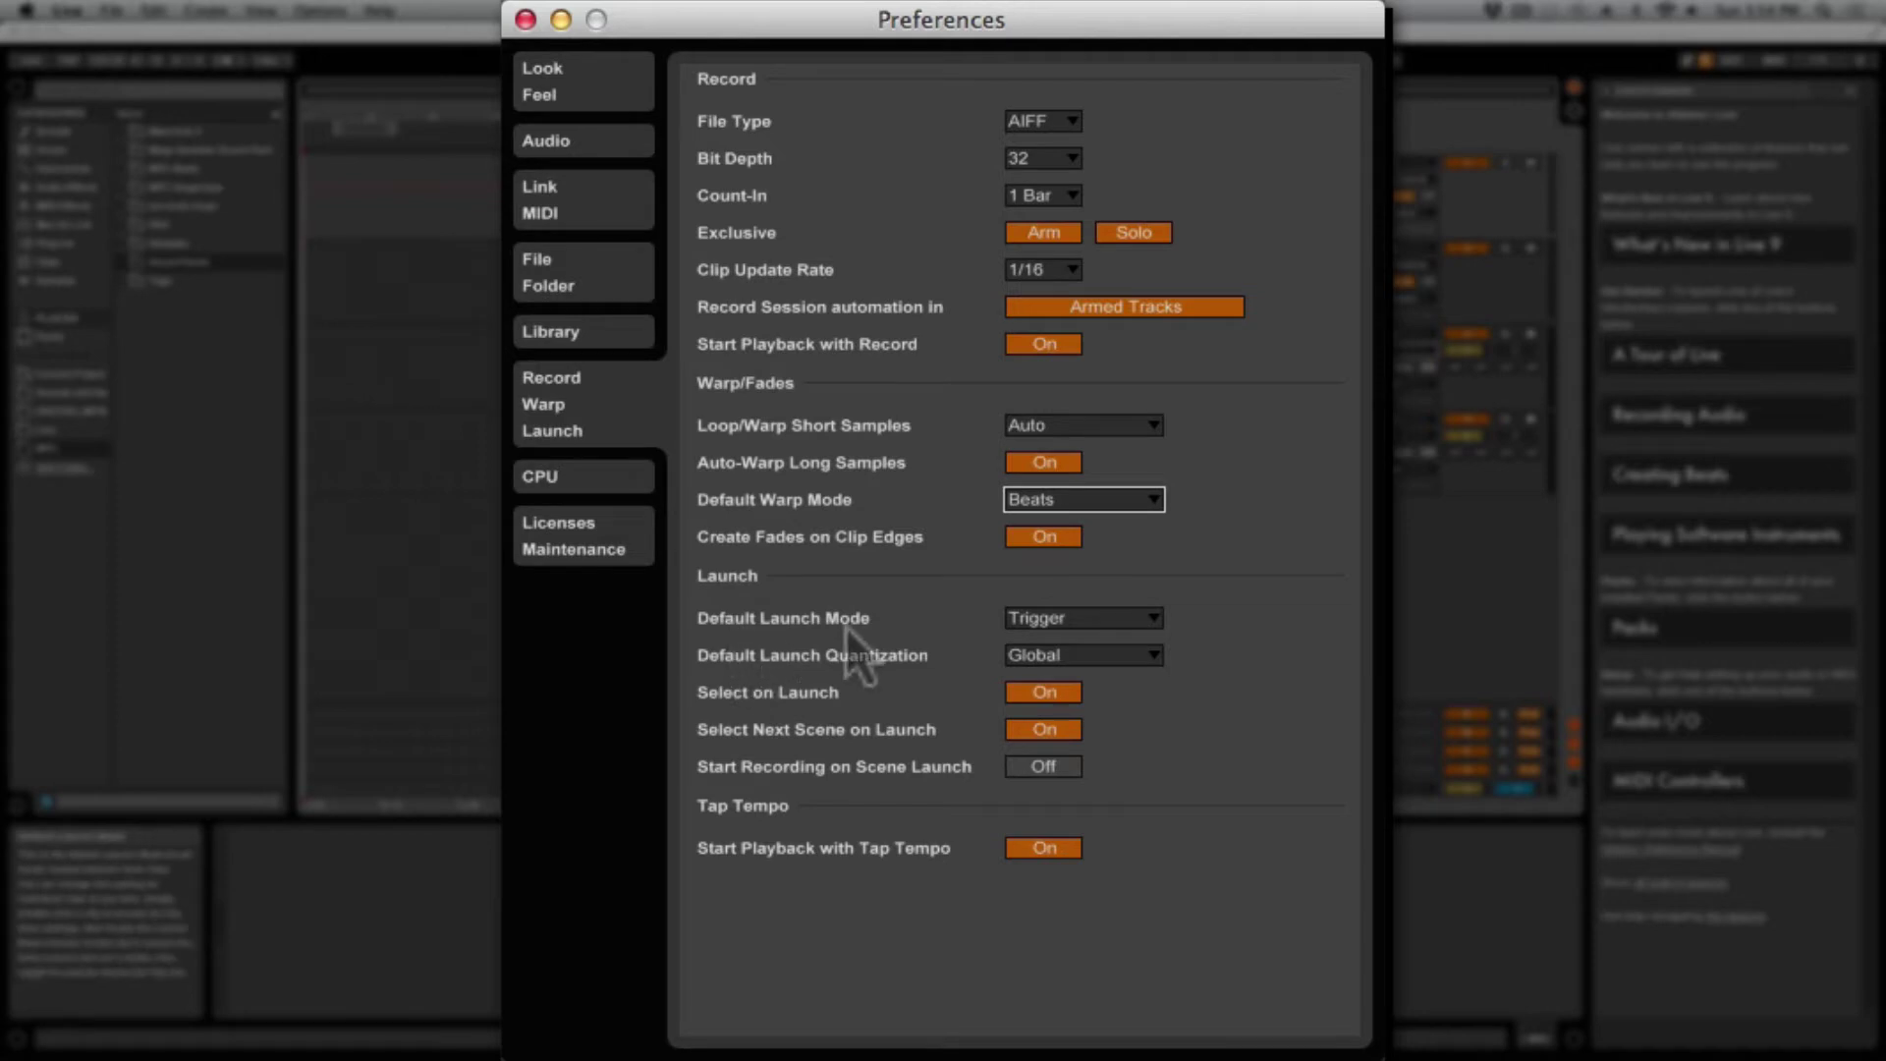
Step: Examine the Default Launch Mode and Default Launch Quantization choices, keeping them at Trigger and Global
{"action": "left_click", "coordinate": [1101, 619]}
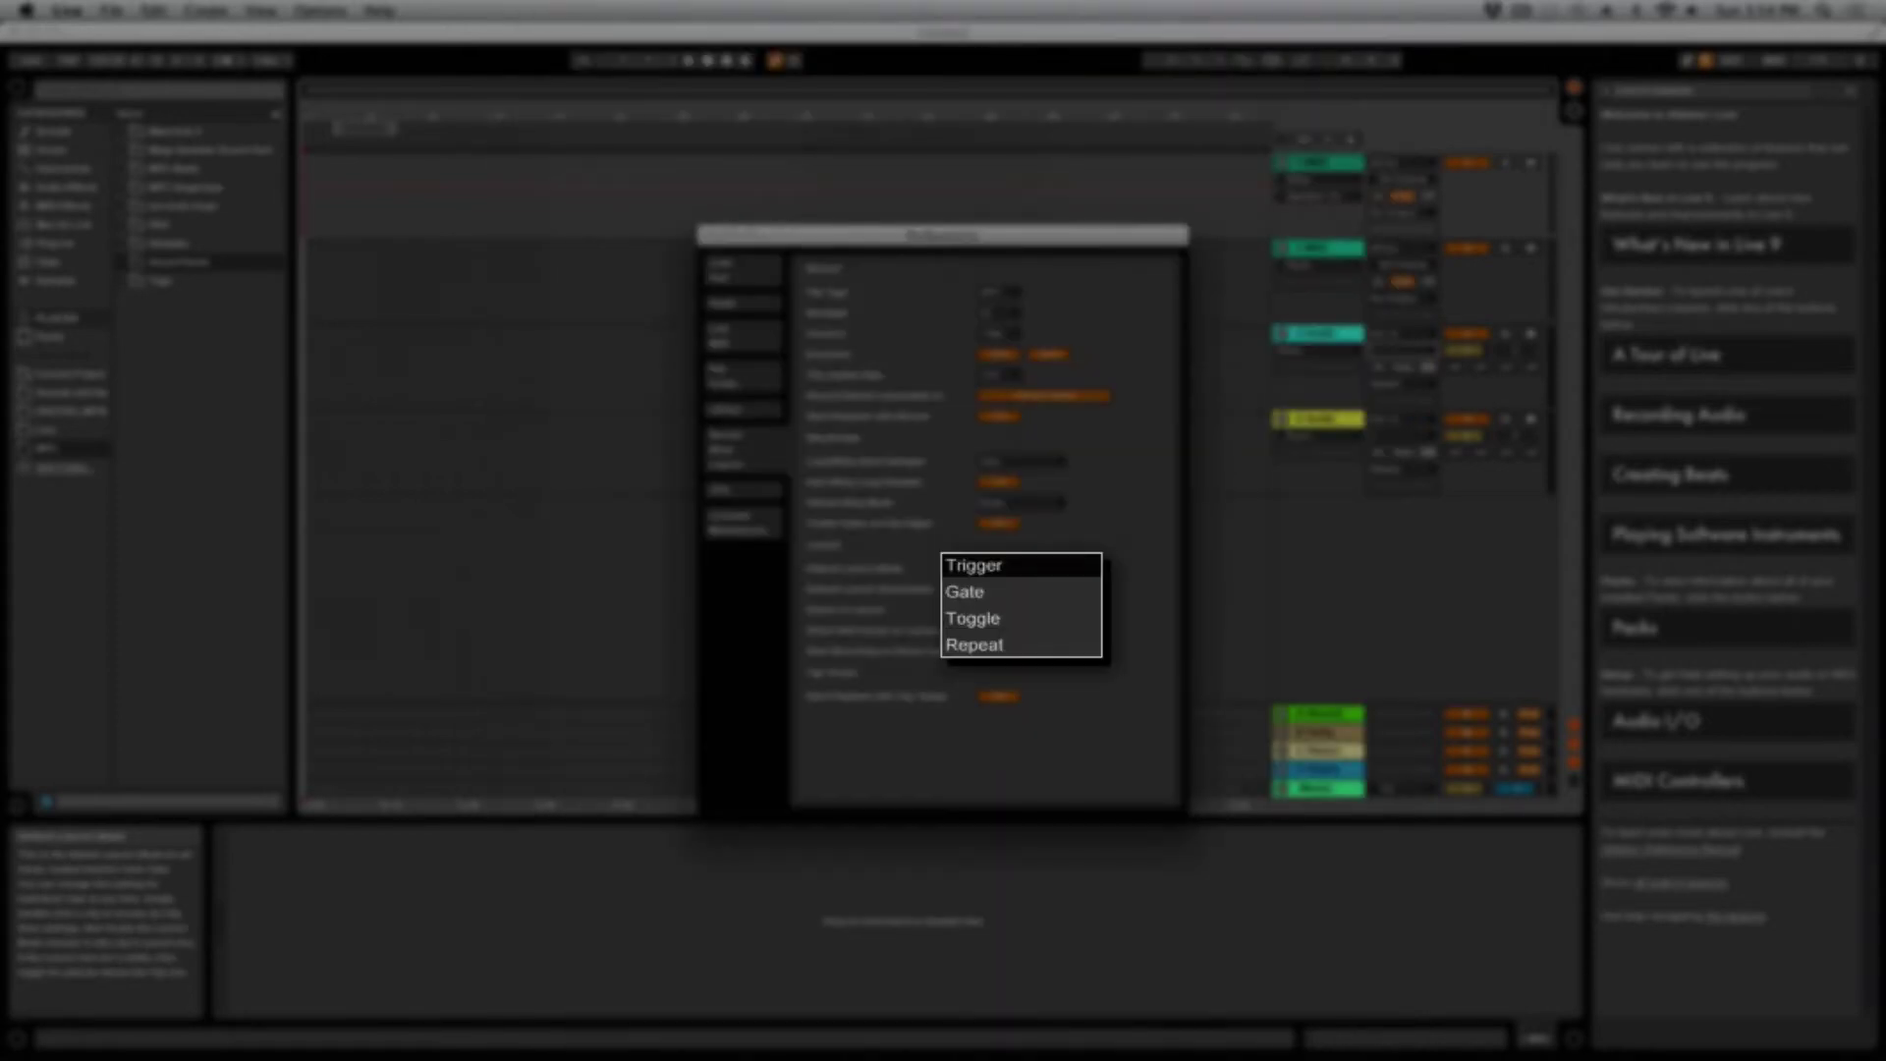
{"action": "left_click", "coordinate": [1027, 568]}
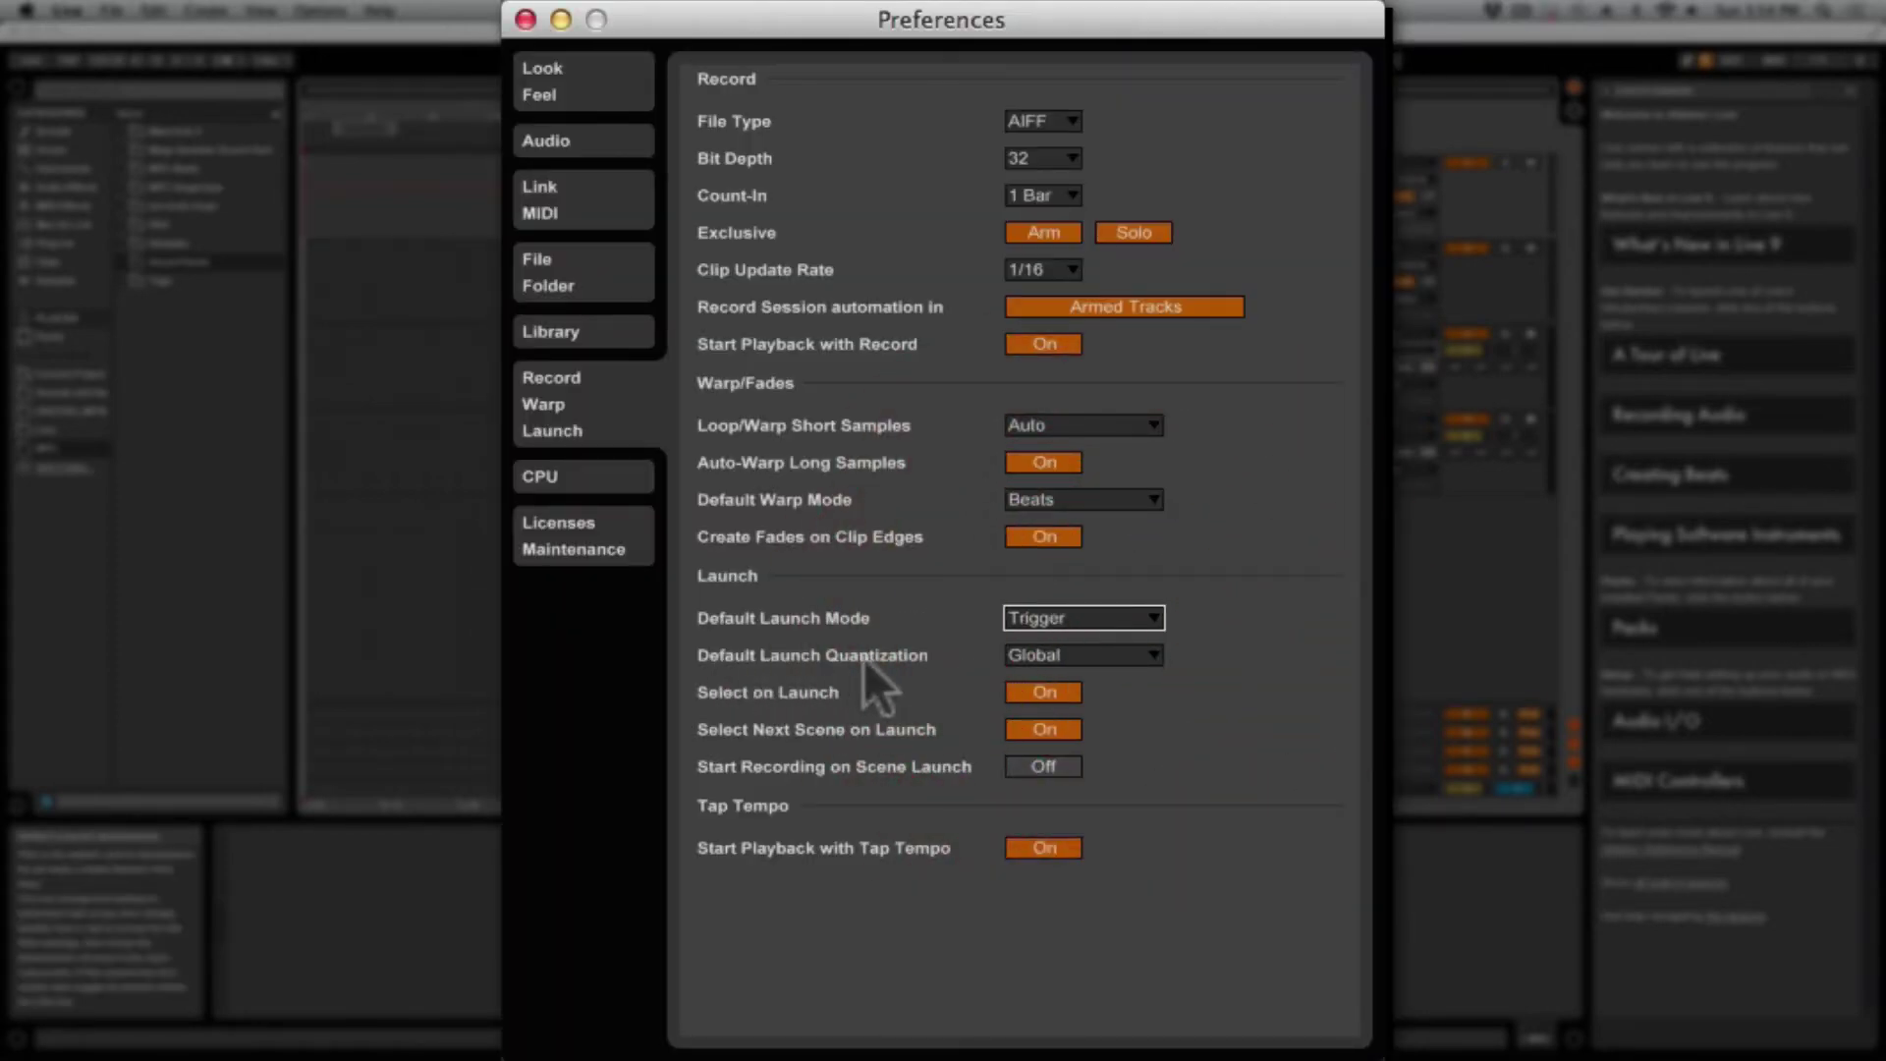
{"action": "left_click", "coordinate": [1026, 656]}
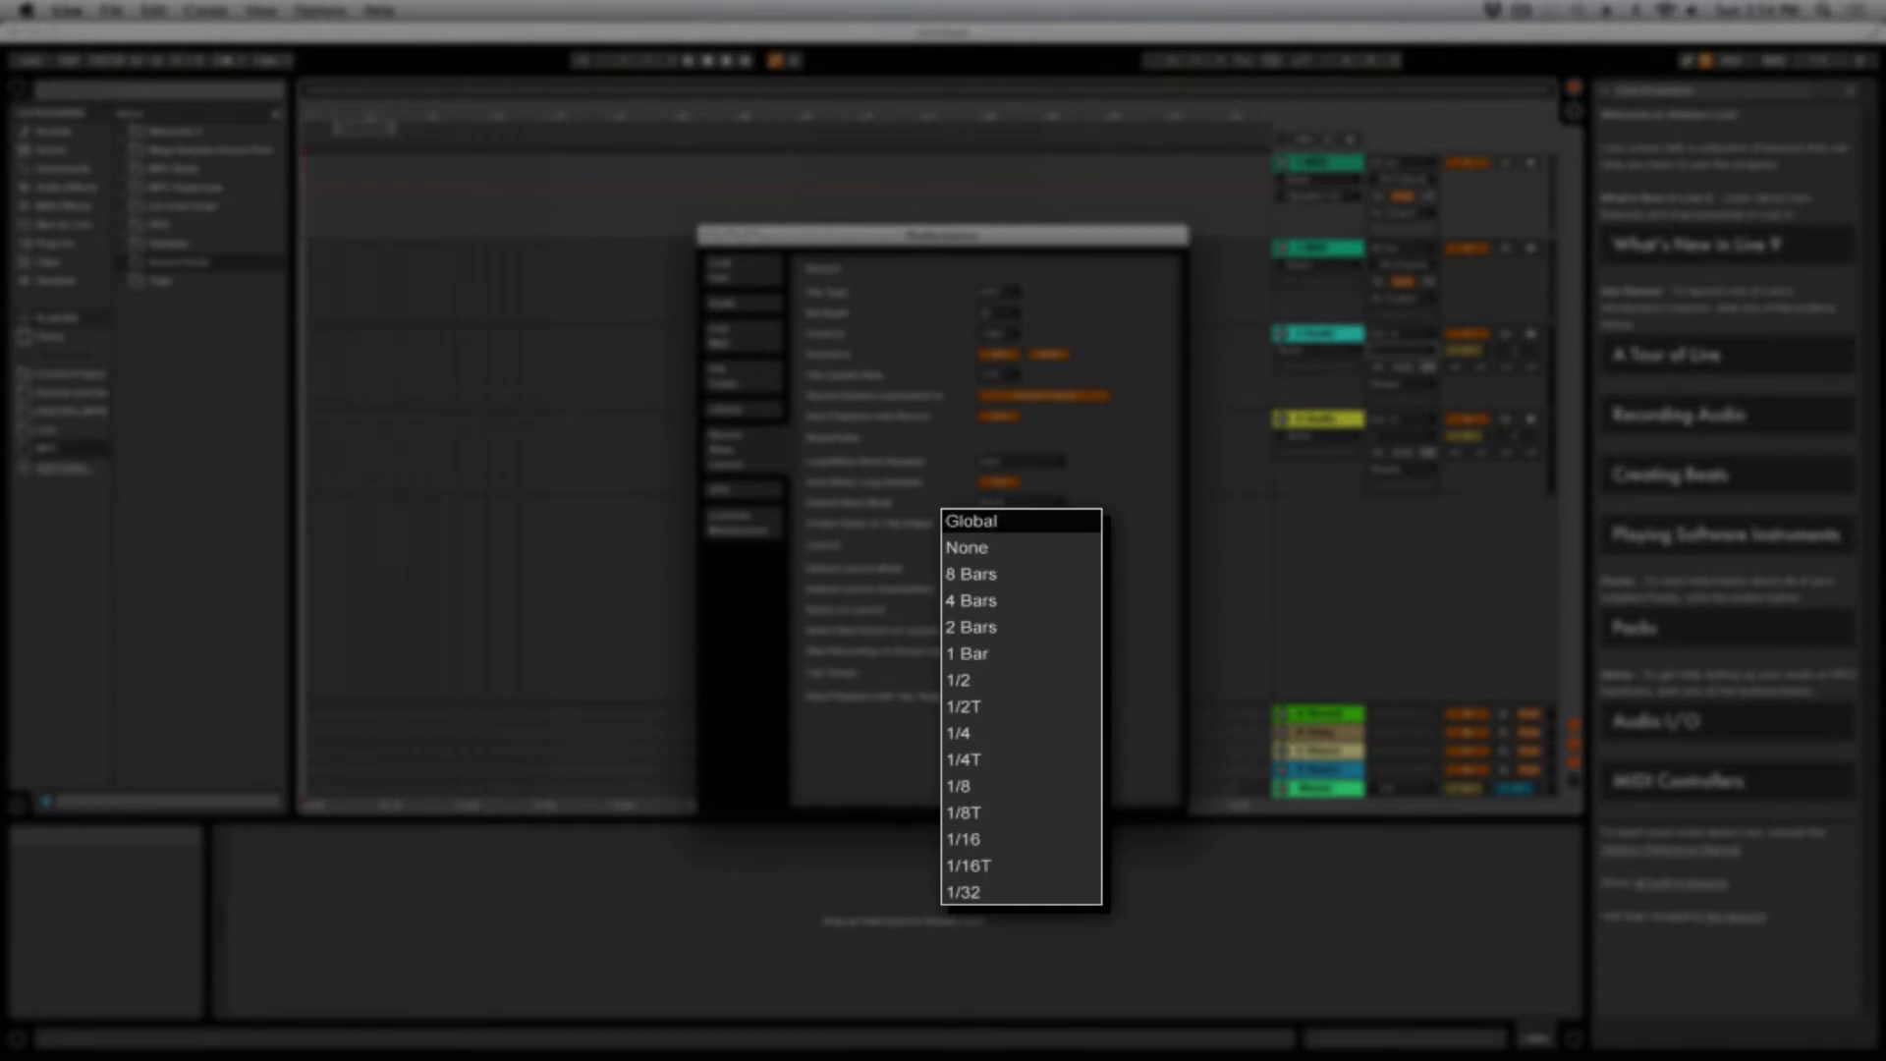
{"action": "left_click", "coordinate": [970, 521]}
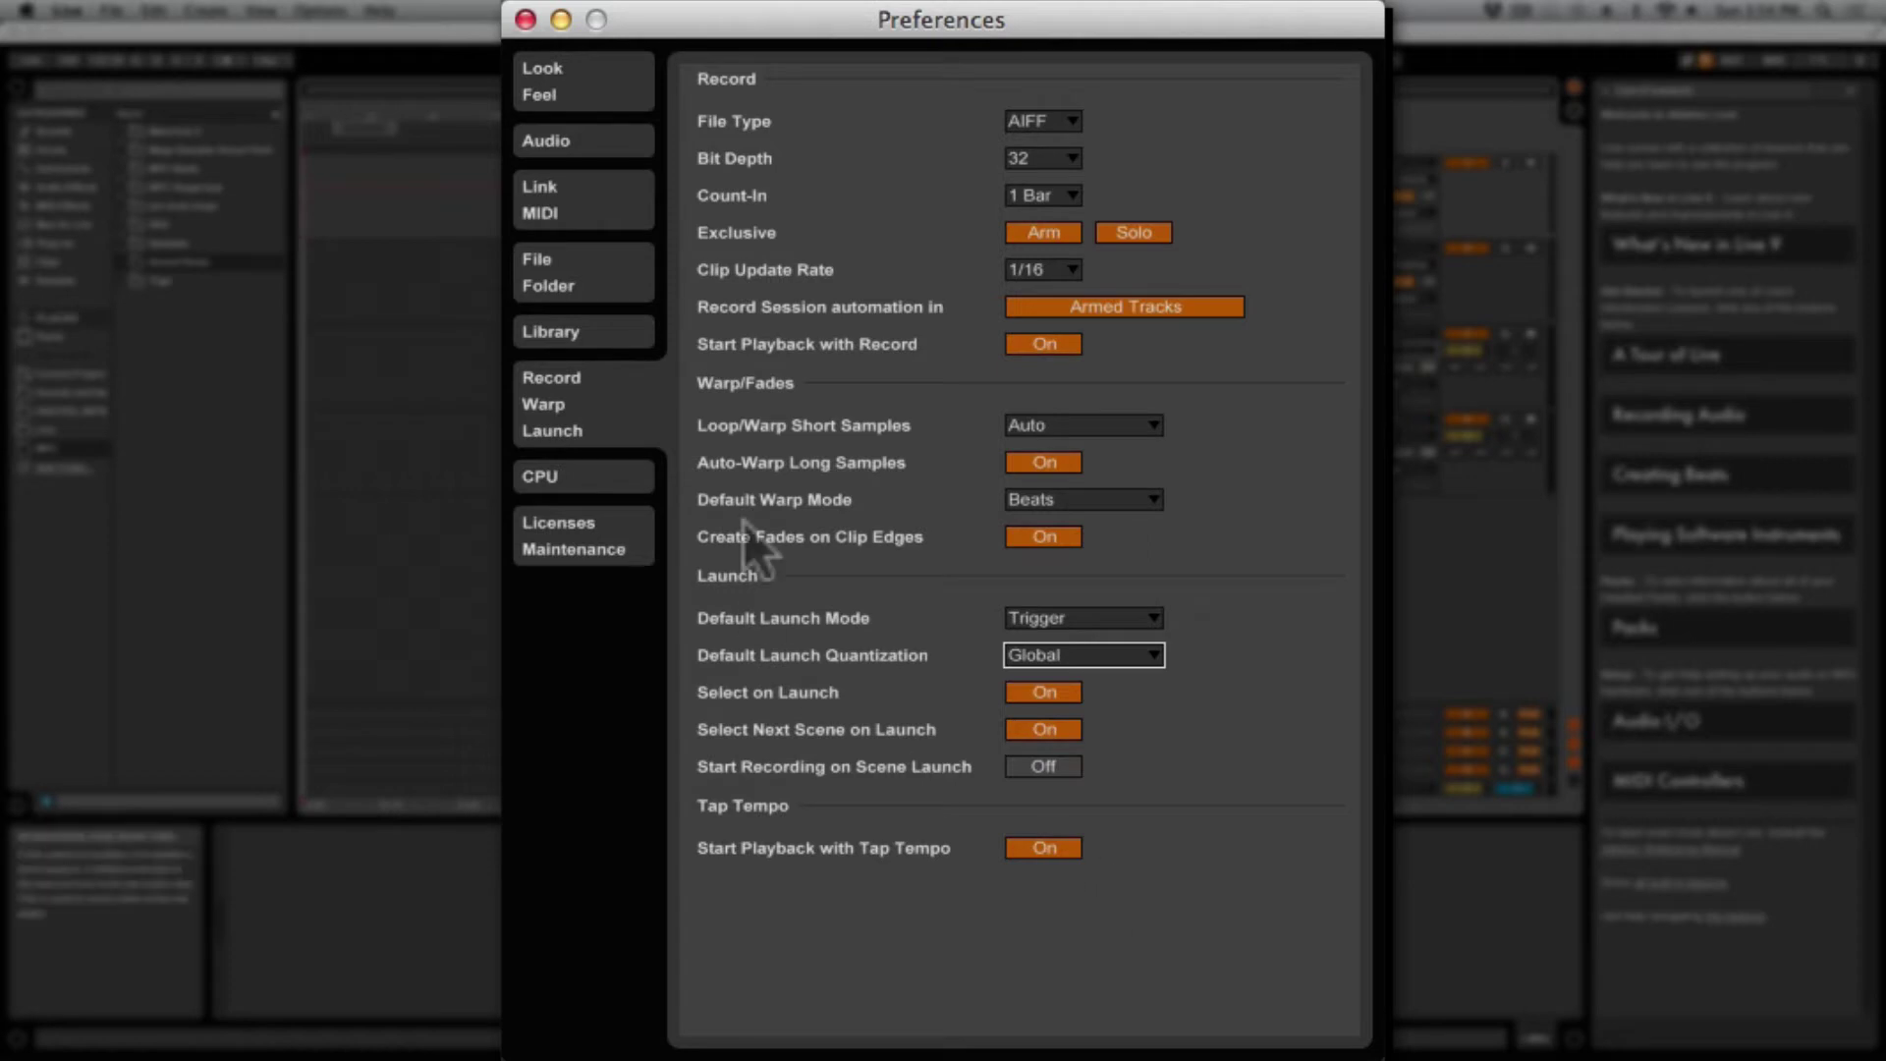
Step: Check the multicore options in the CPU preferences, then return to the Look/Feel preferences
{"action": "left_click", "coordinate": [554, 475]}
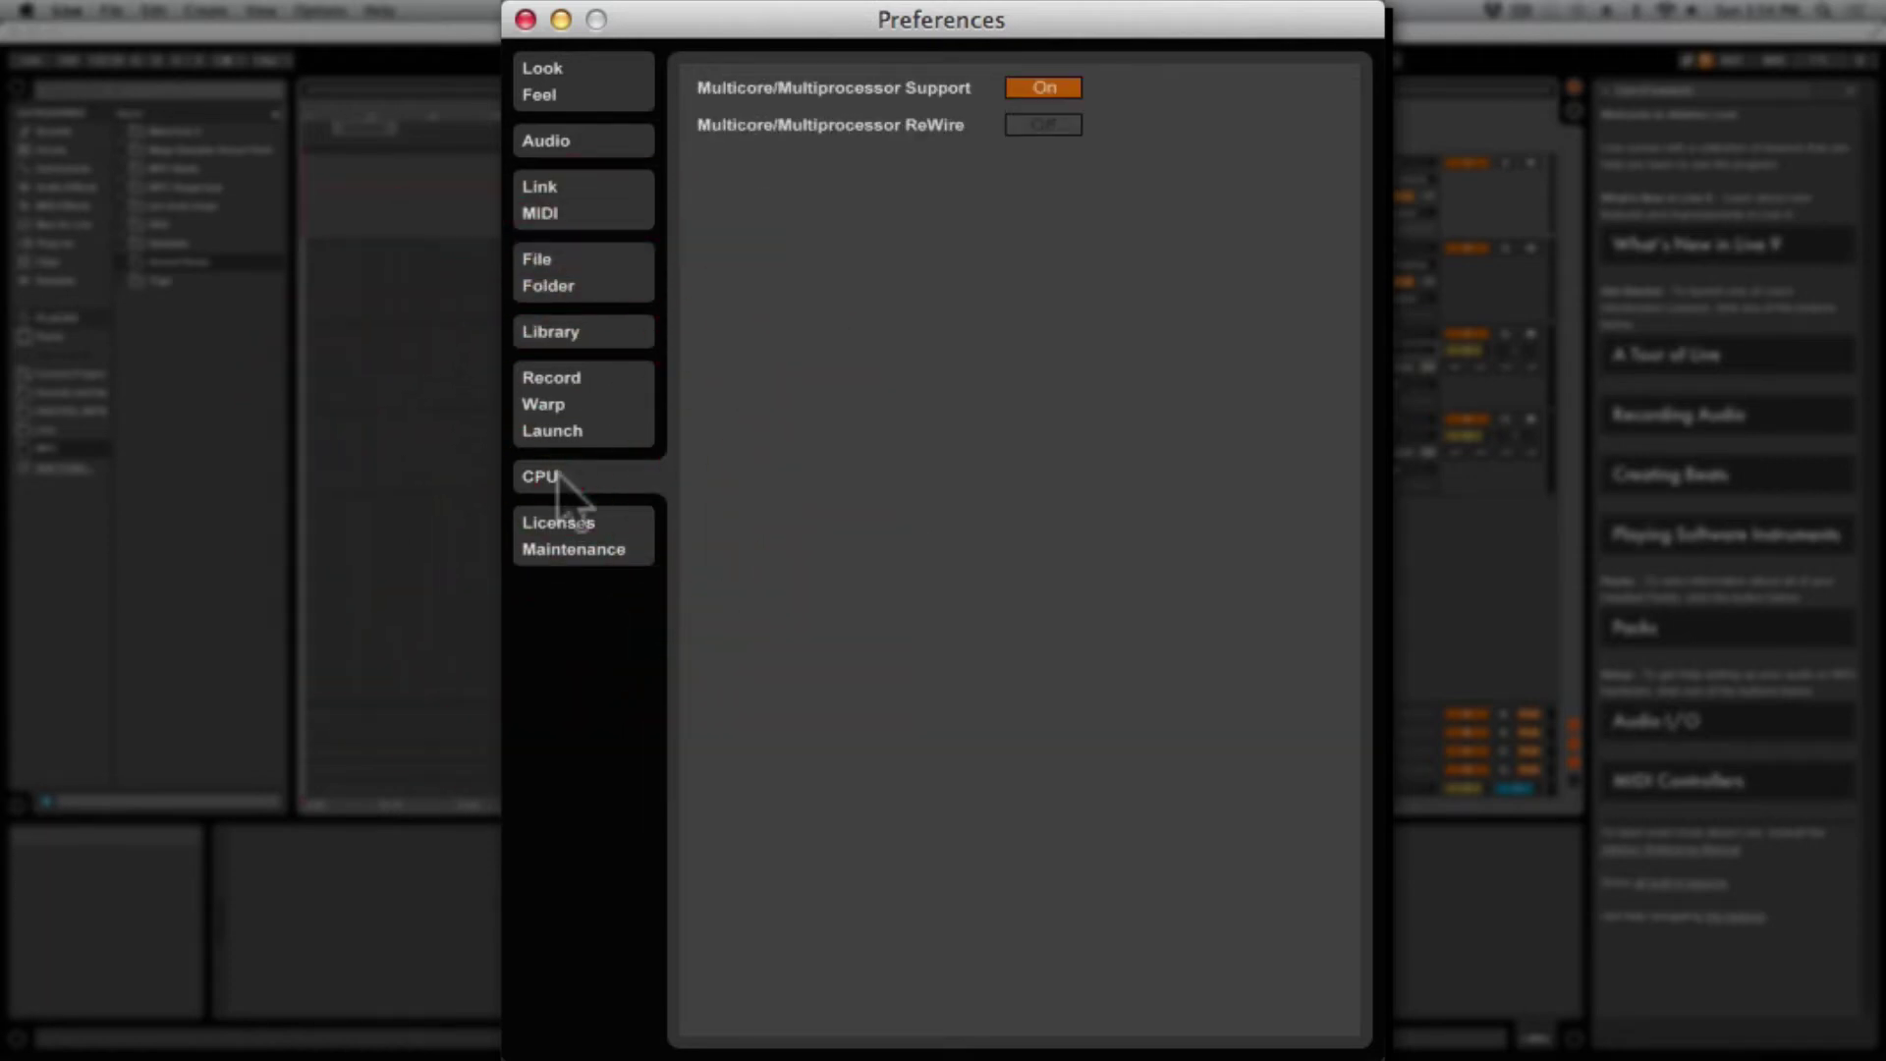
{"action": "left_click", "coordinate": [560, 87]}
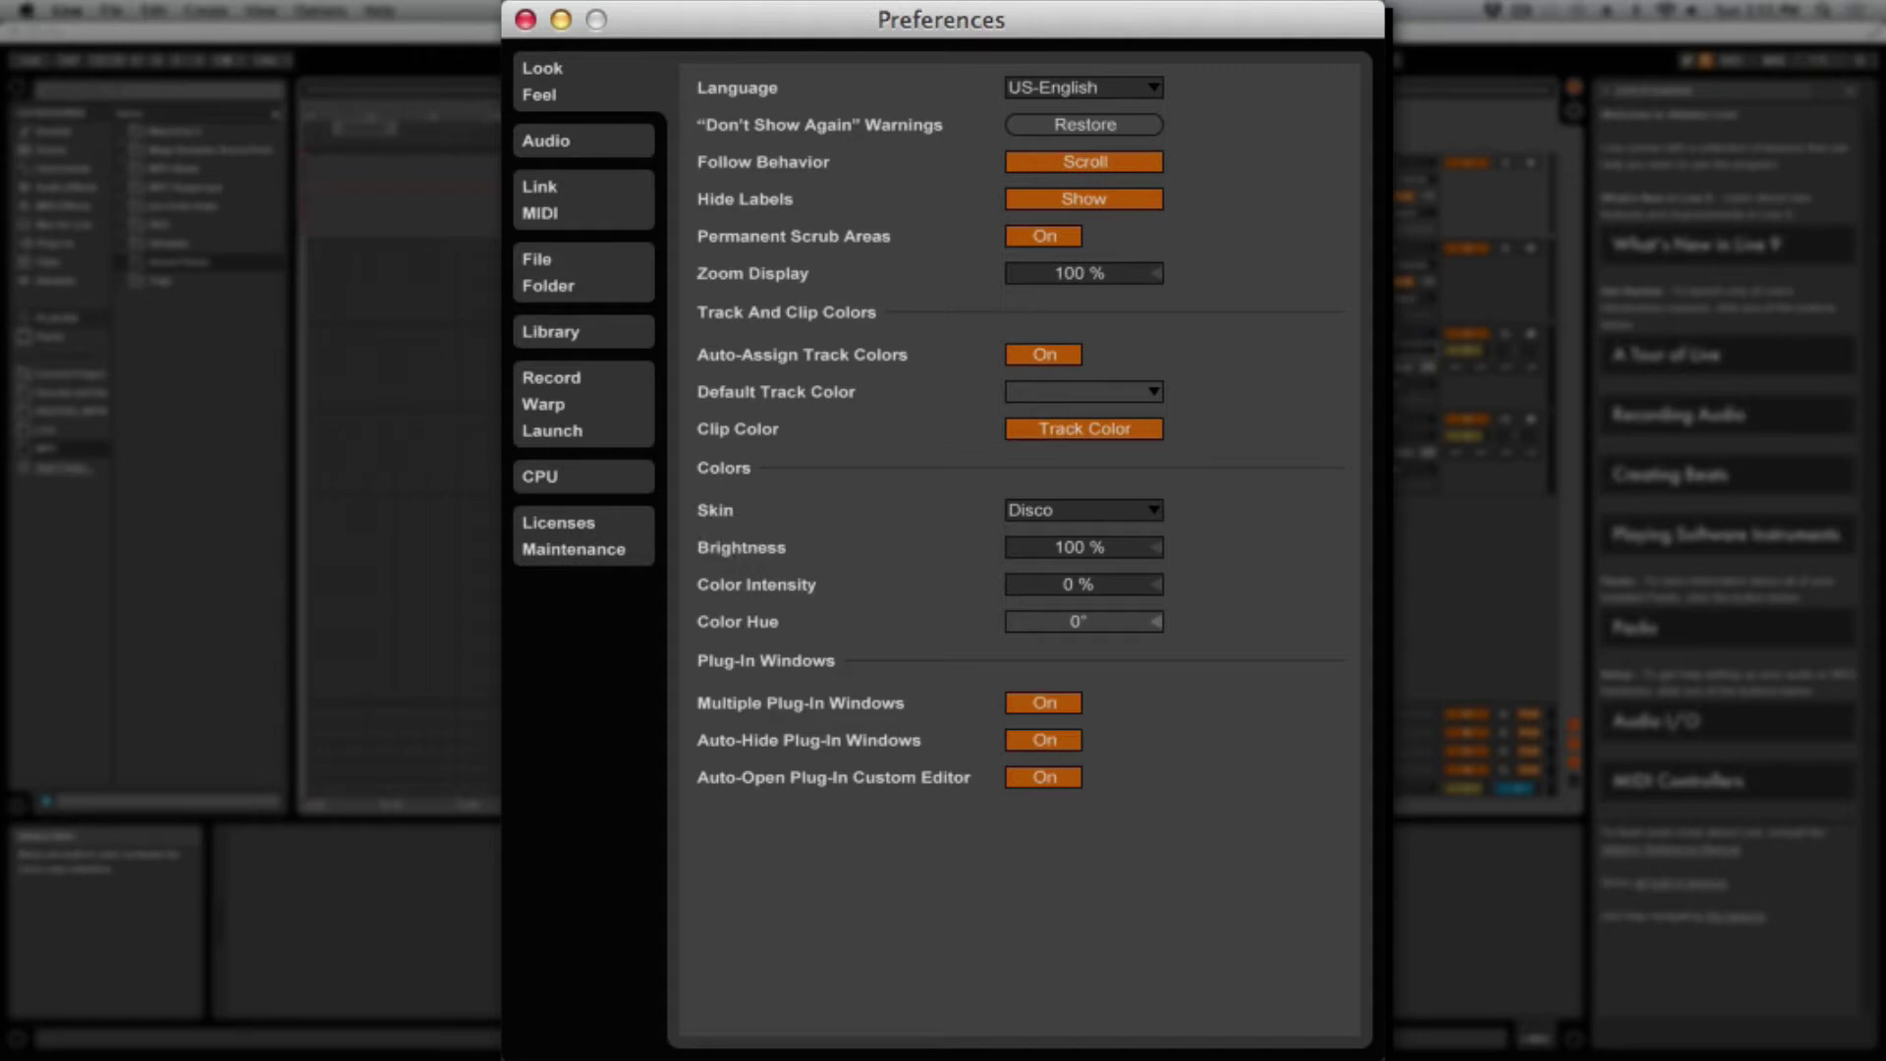
Step: Try the Default, Default 8, Calcium and Clay skins, then restore the Disco skin
{"action": "left_click", "coordinate": [1145, 510]}
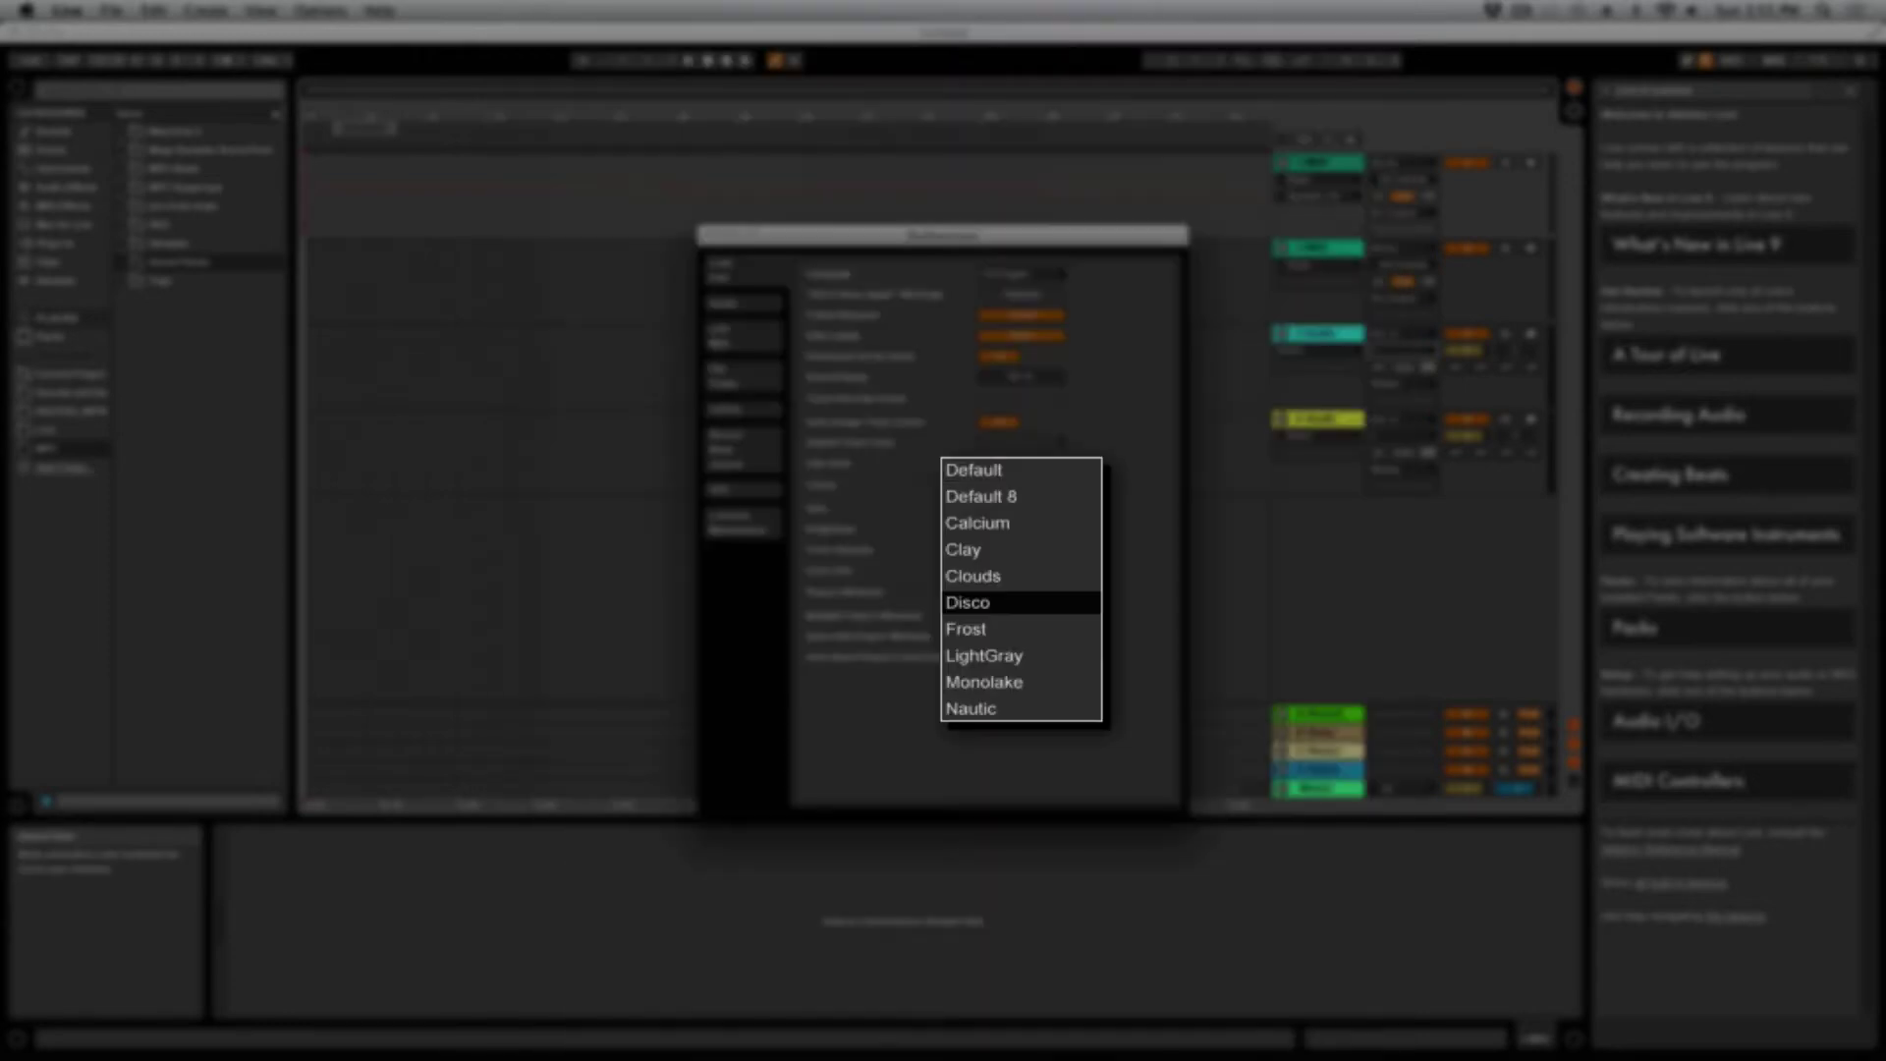
{"action": "left_click", "coordinate": [1069, 470]}
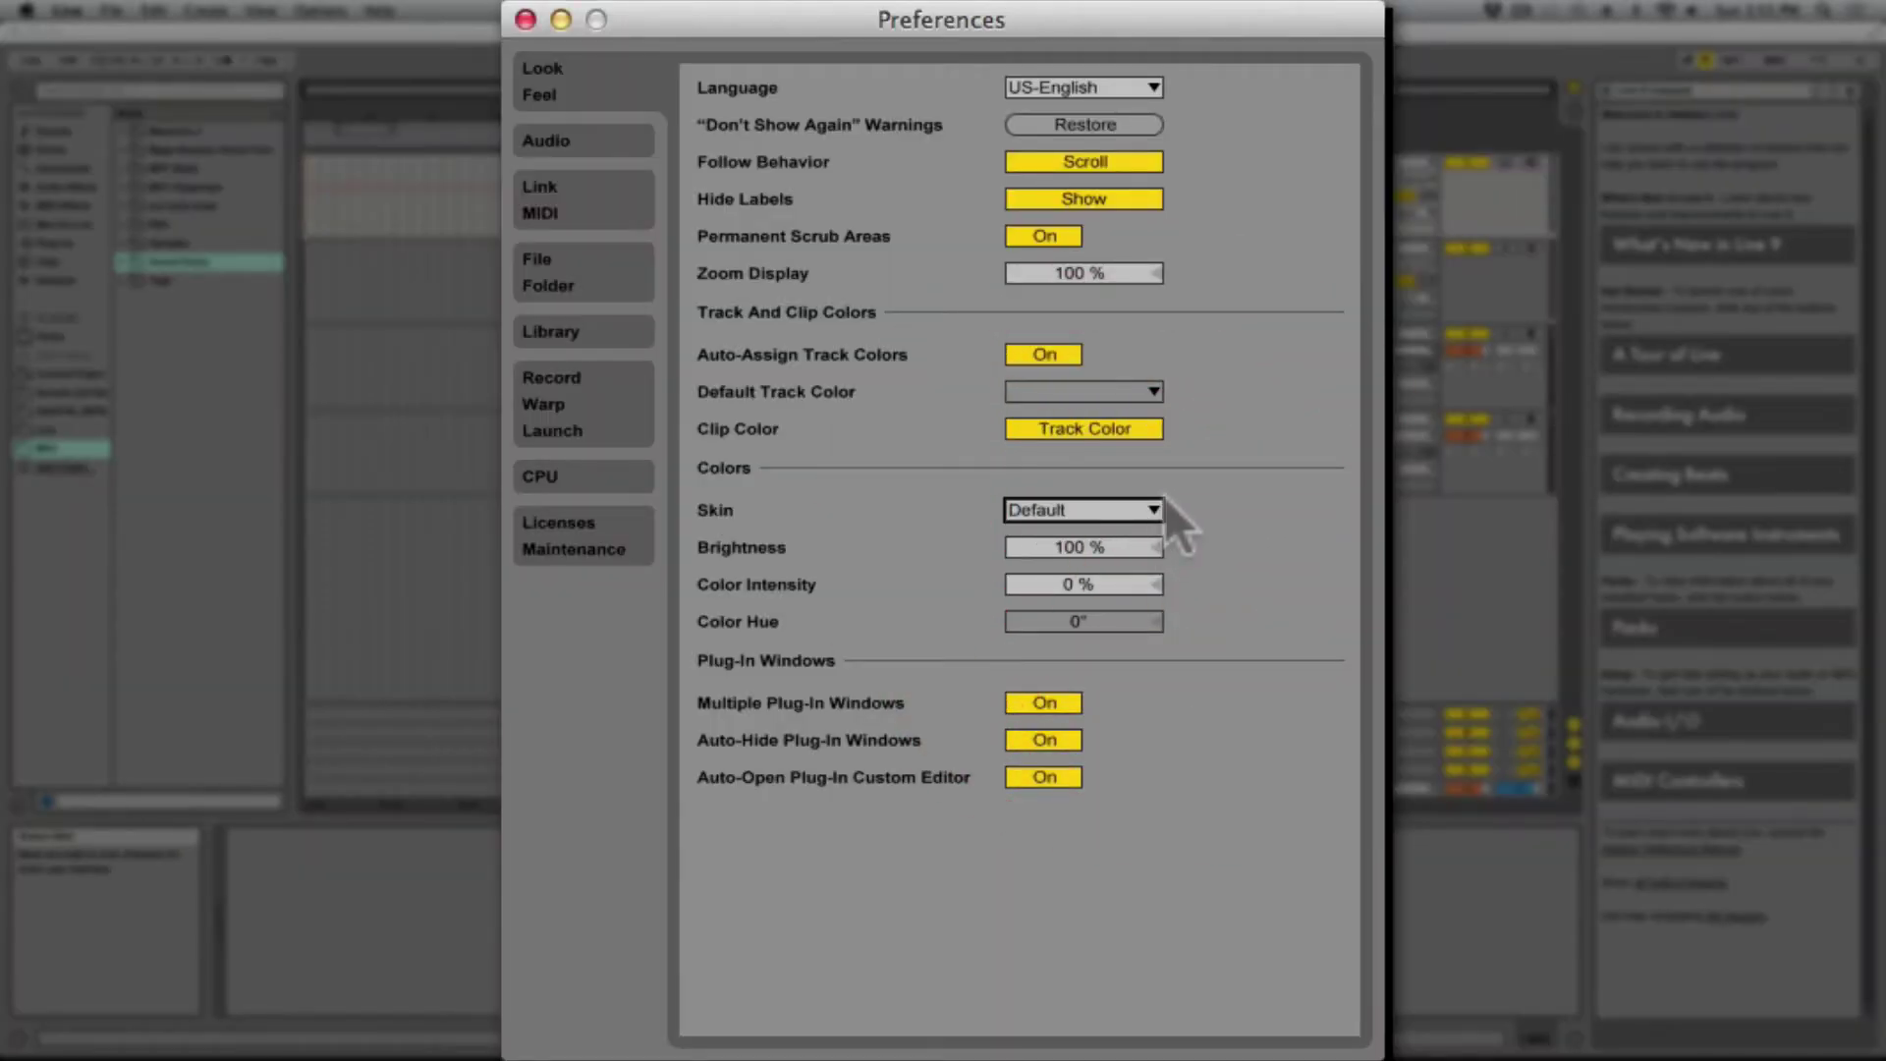
{"action": "left_click", "coordinate": [1152, 514]}
{"action": "left_click", "coordinate": [1145, 550]}
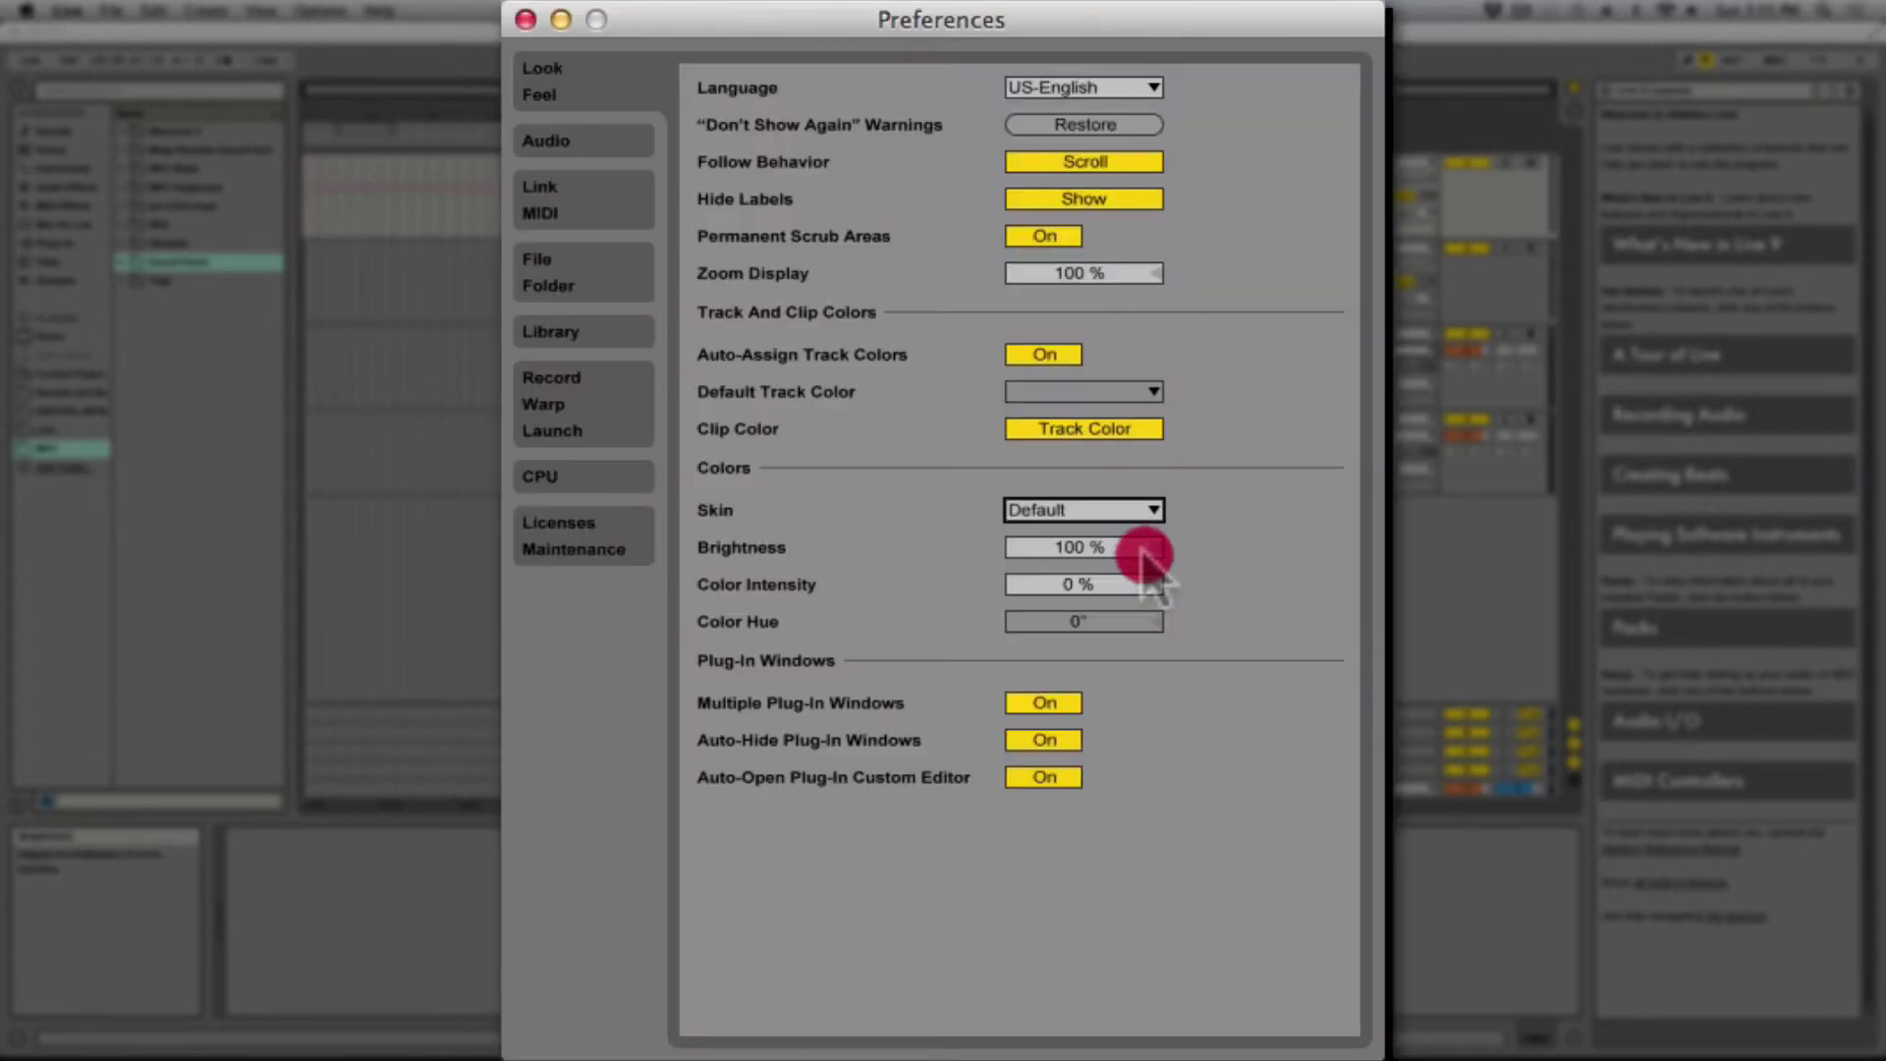
{"action": "left_click", "coordinate": [1155, 512]}
{"action": "left_click", "coordinate": [1130, 543]}
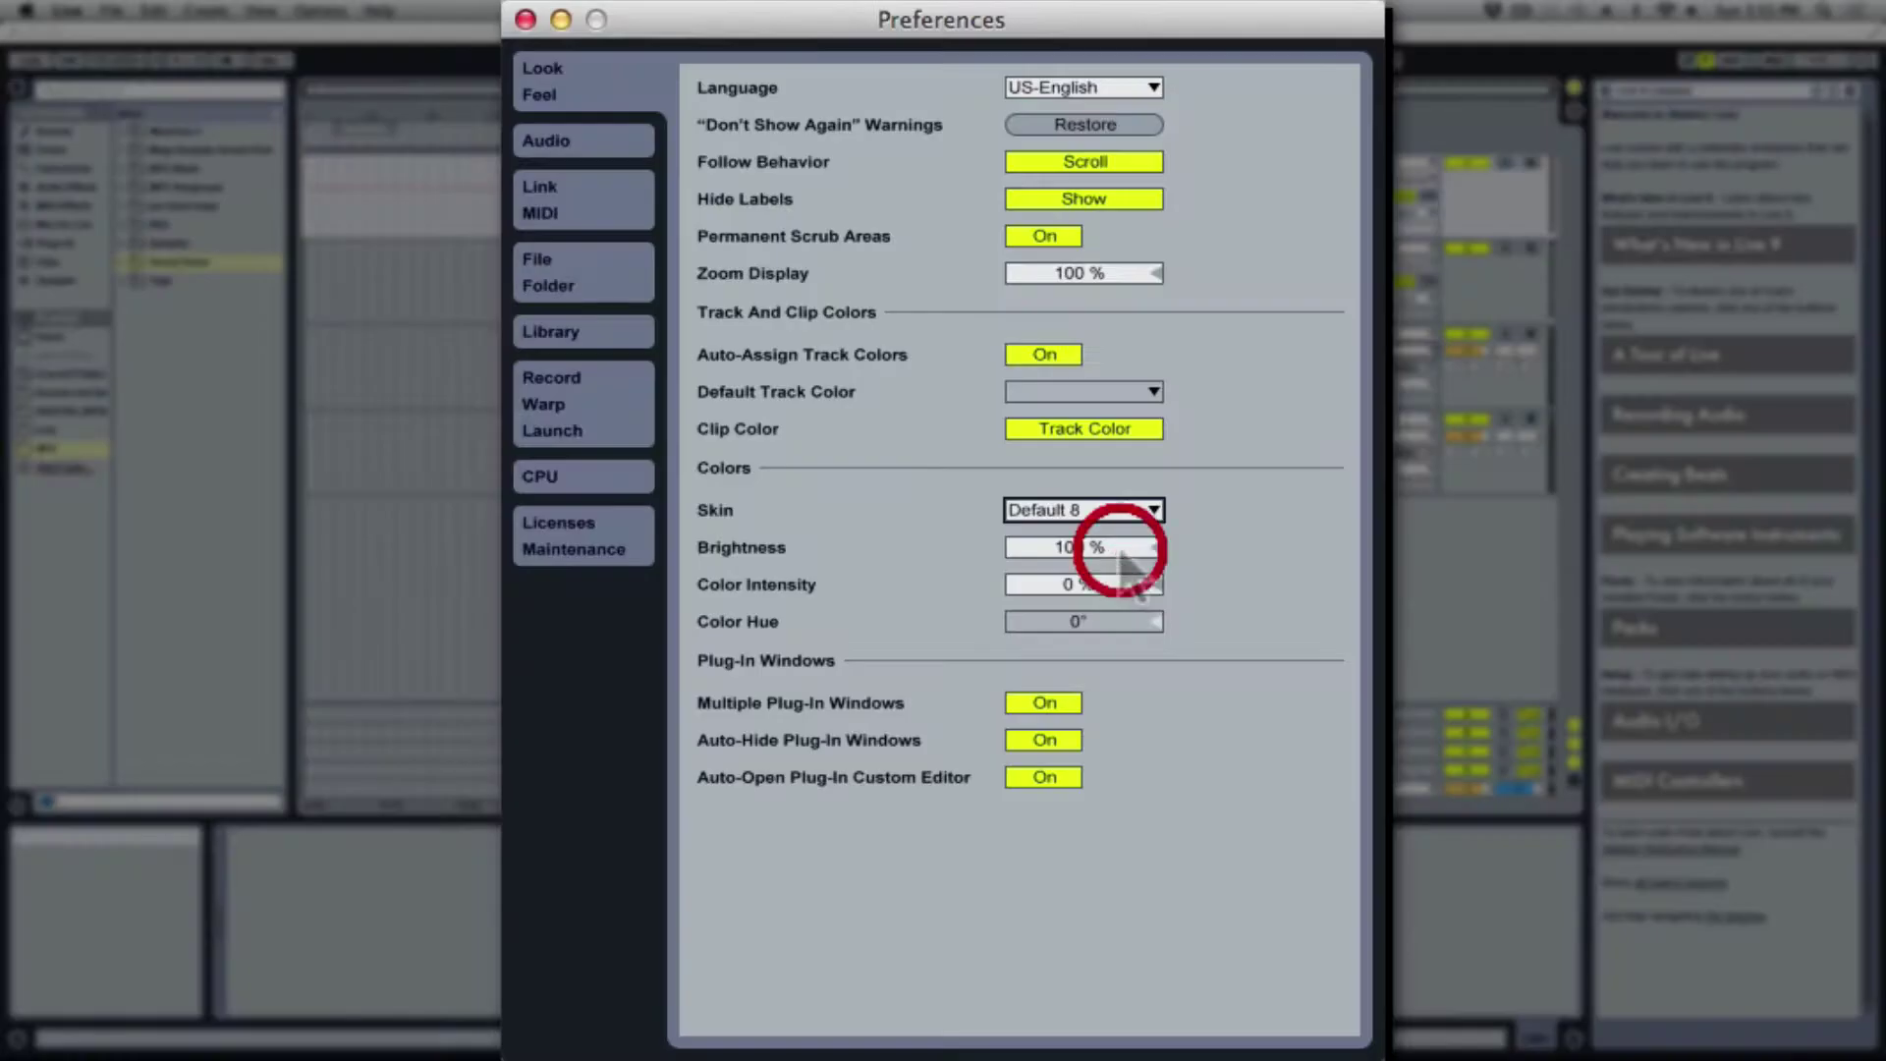
{"action": "left_click", "coordinate": [1155, 511]}
{"action": "left_click", "coordinate": [1130, 530]}
{"action": "left_click", "coordinate": [1155, 511]}
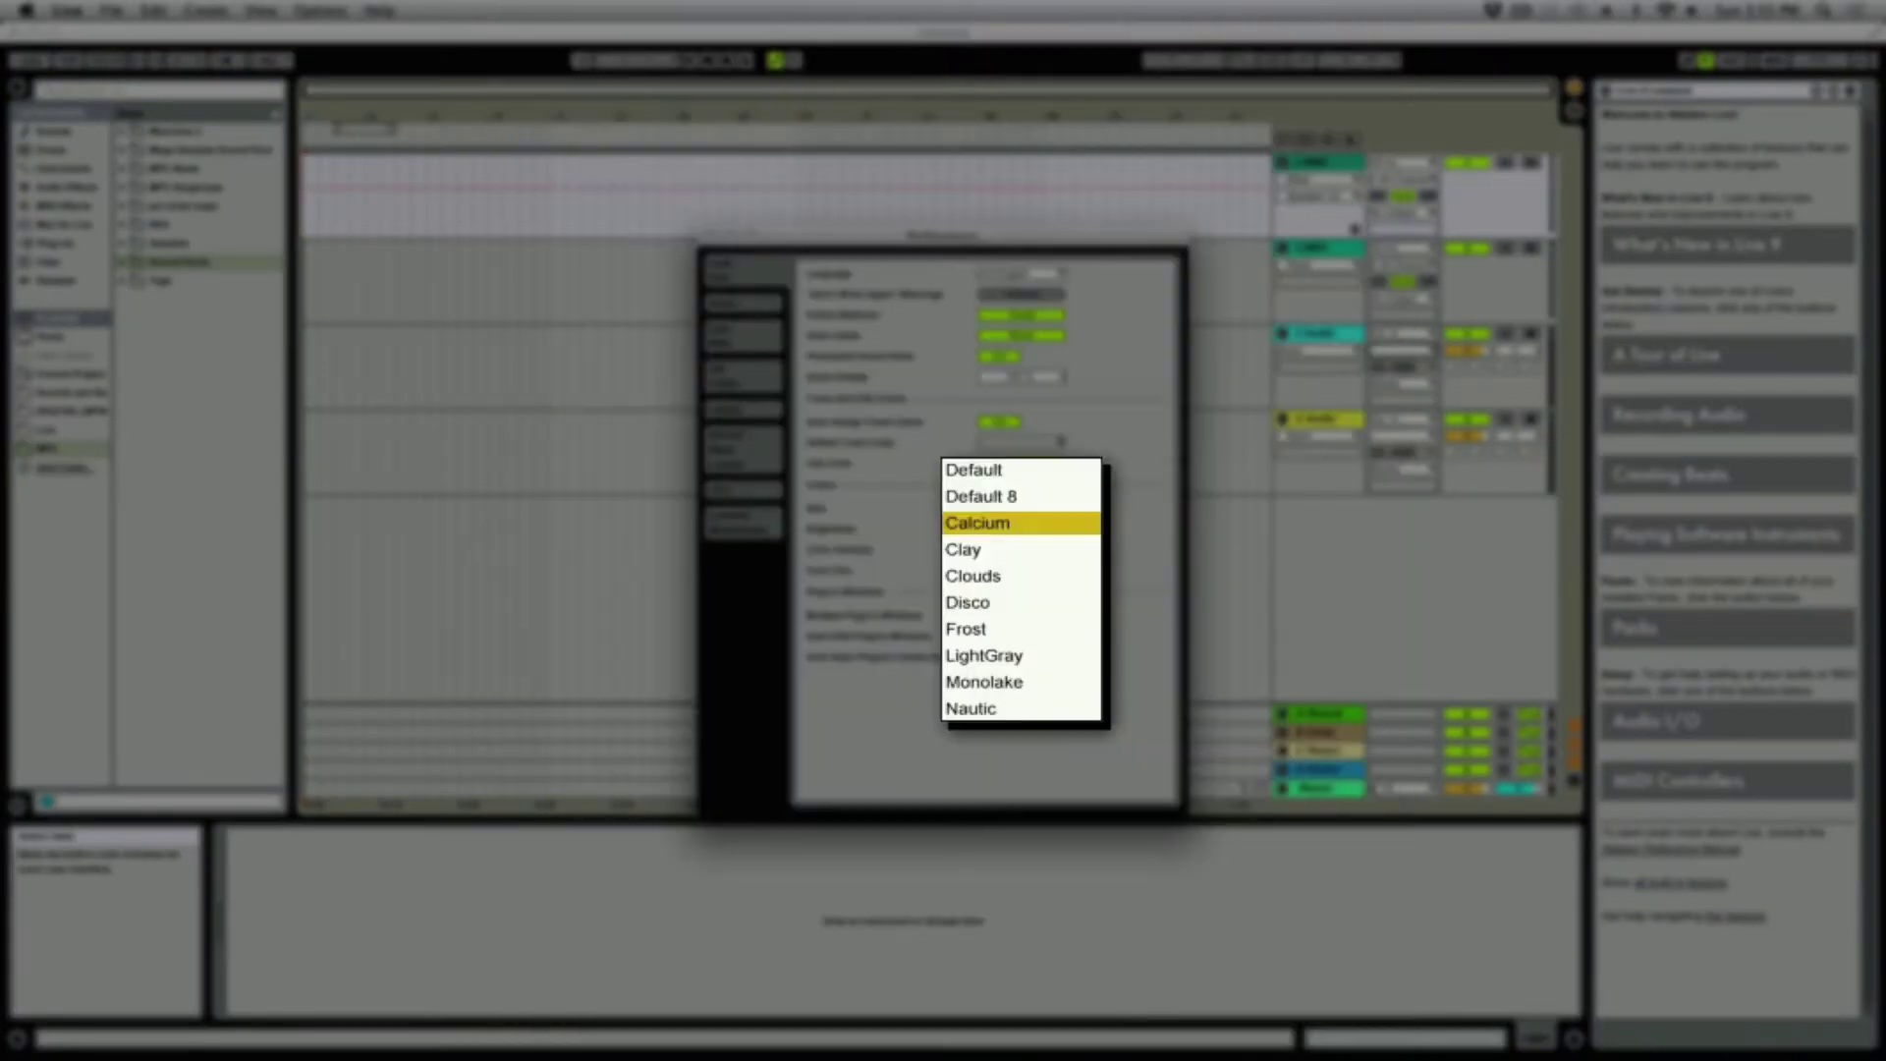
{"action": "left_click", "coordinate": [1071, 549]}
{"action": "left_click", "coordinate": [1022, 508]}
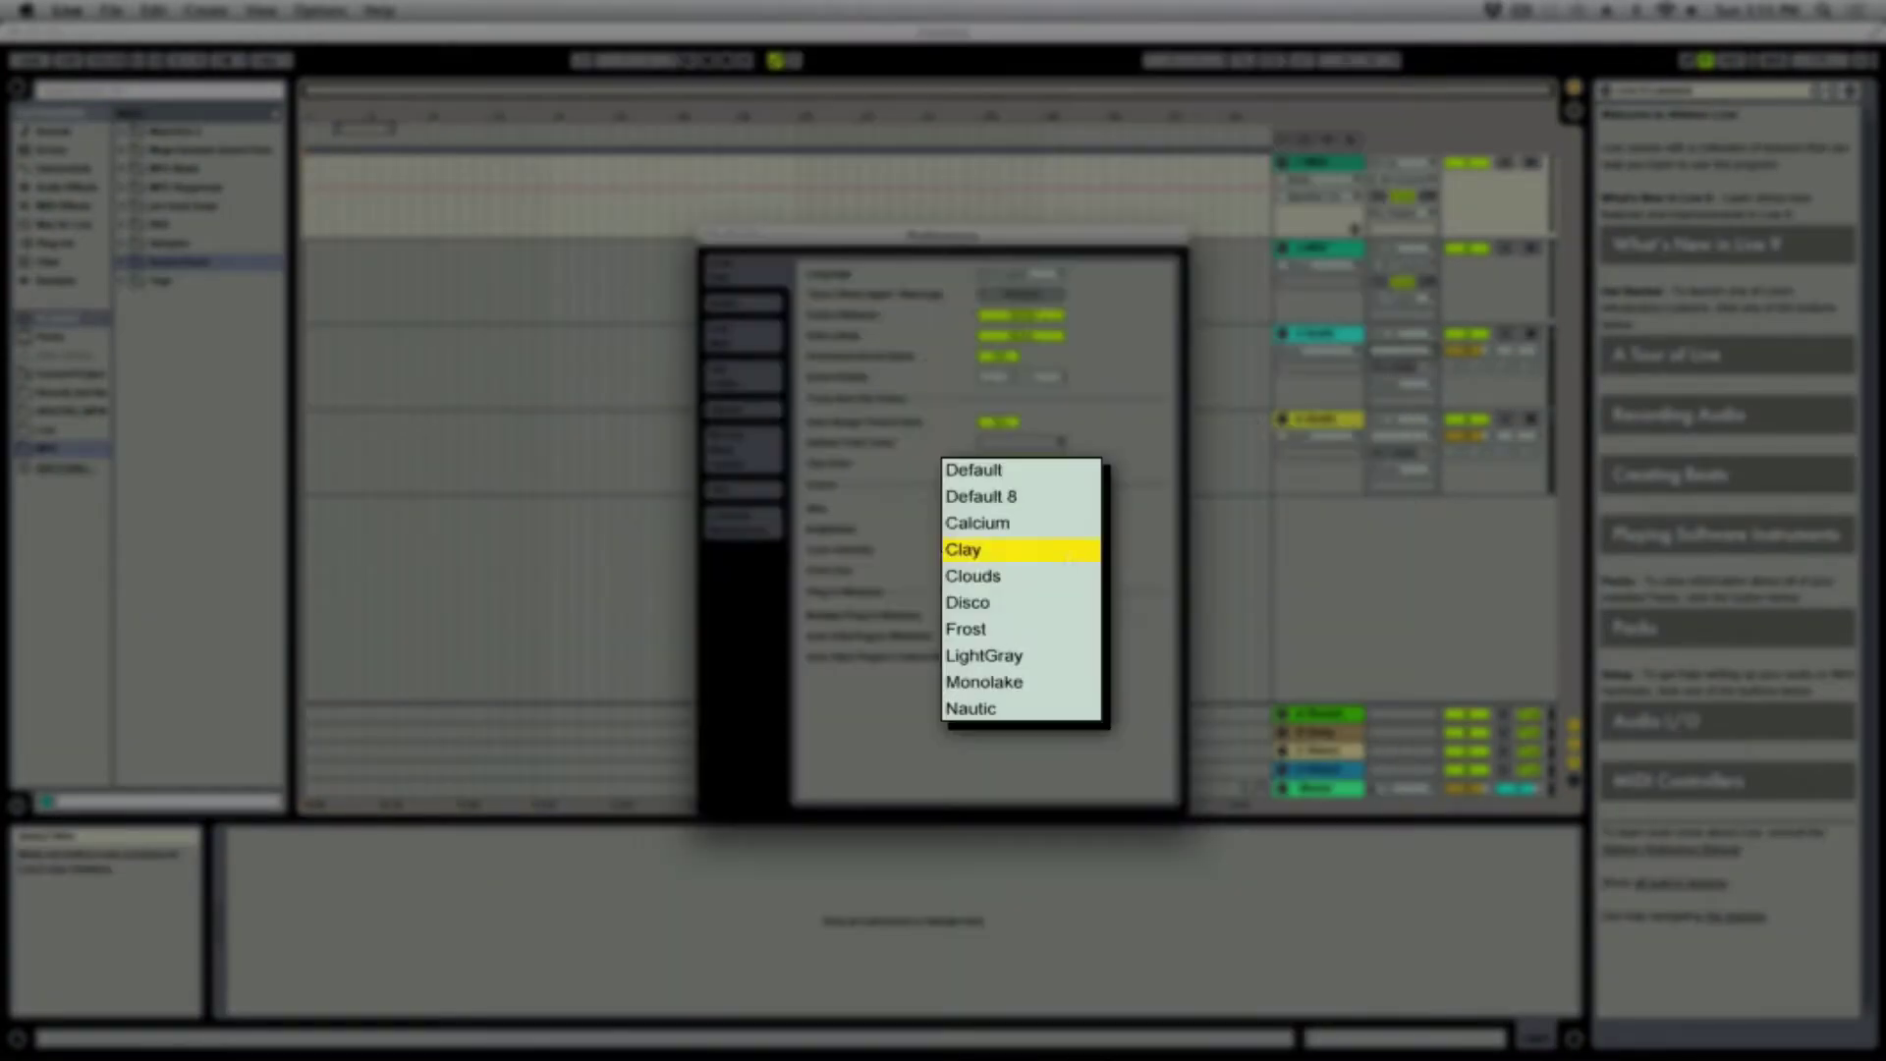
{"action": "left_click", "coordinate": [1081, 602]}
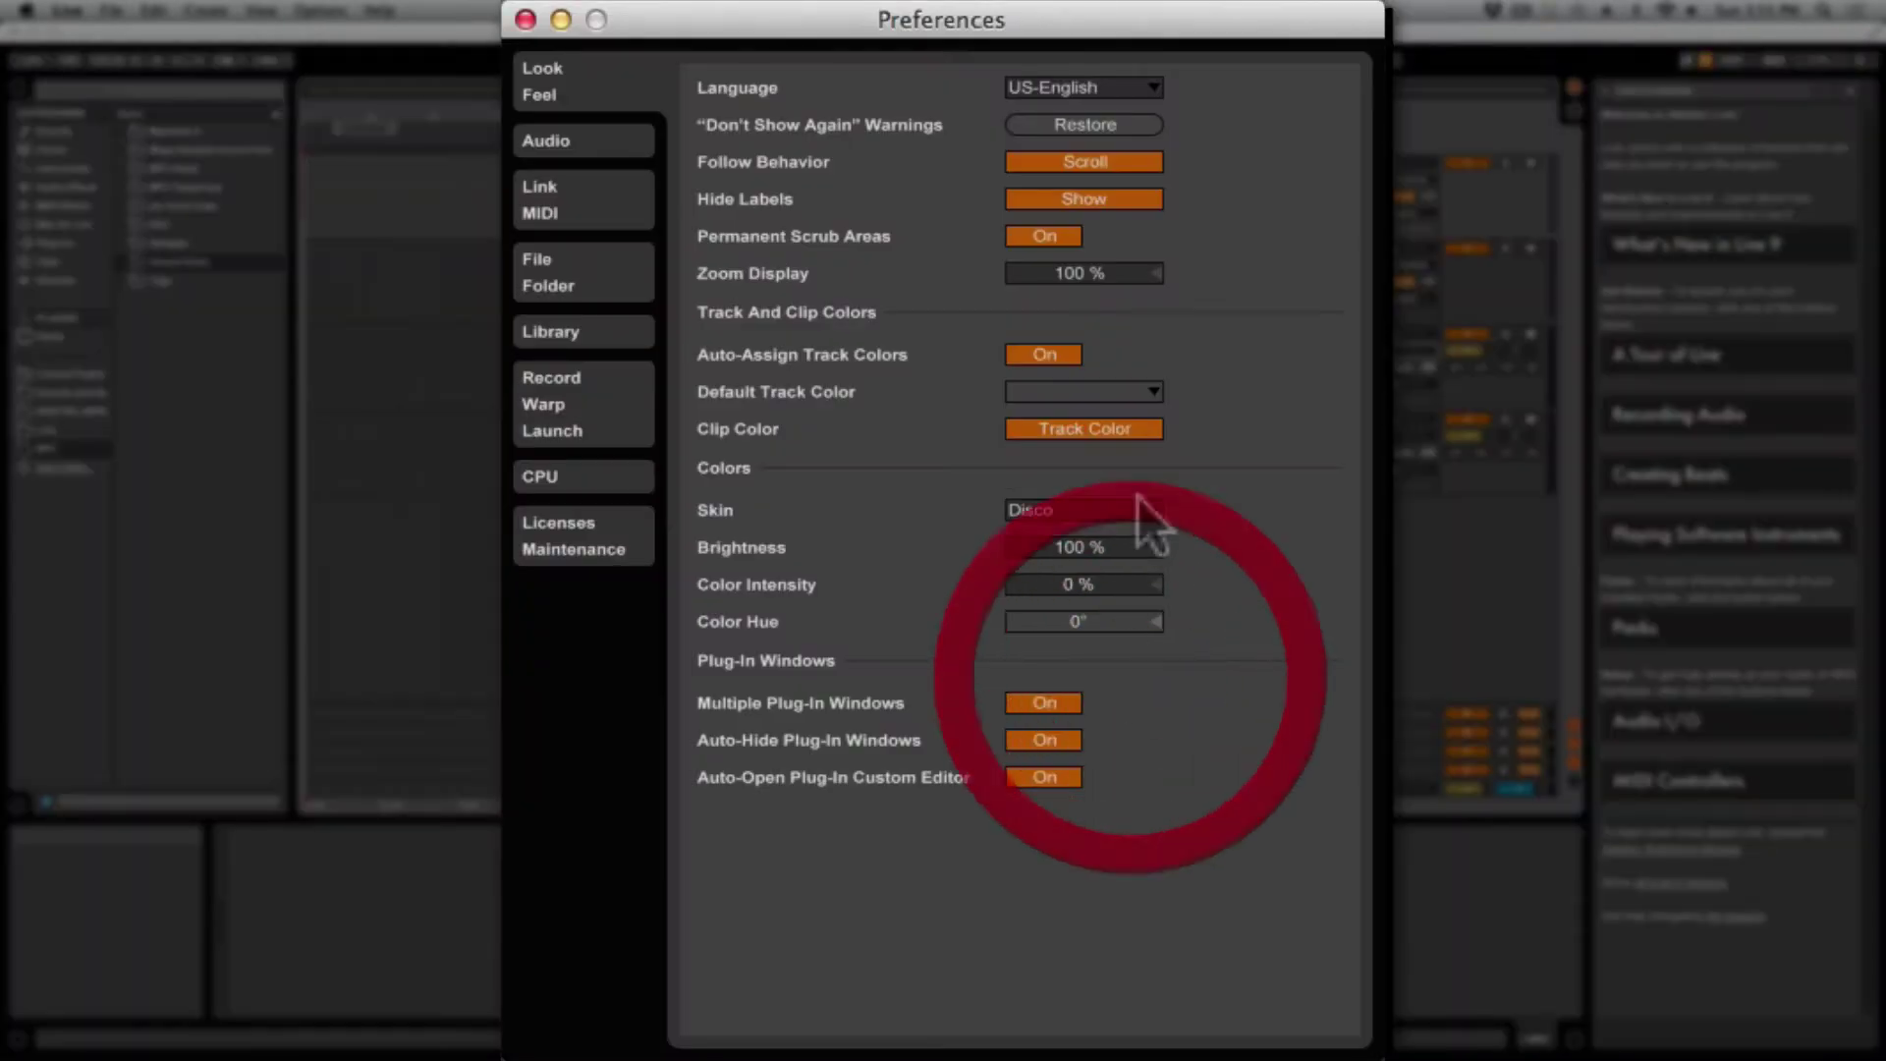
Step: Try the LightGray, Monolake and Nautic skins, then switch the skin back to Disco
{"action": "left_click", "coordinate": [1140, 506]}
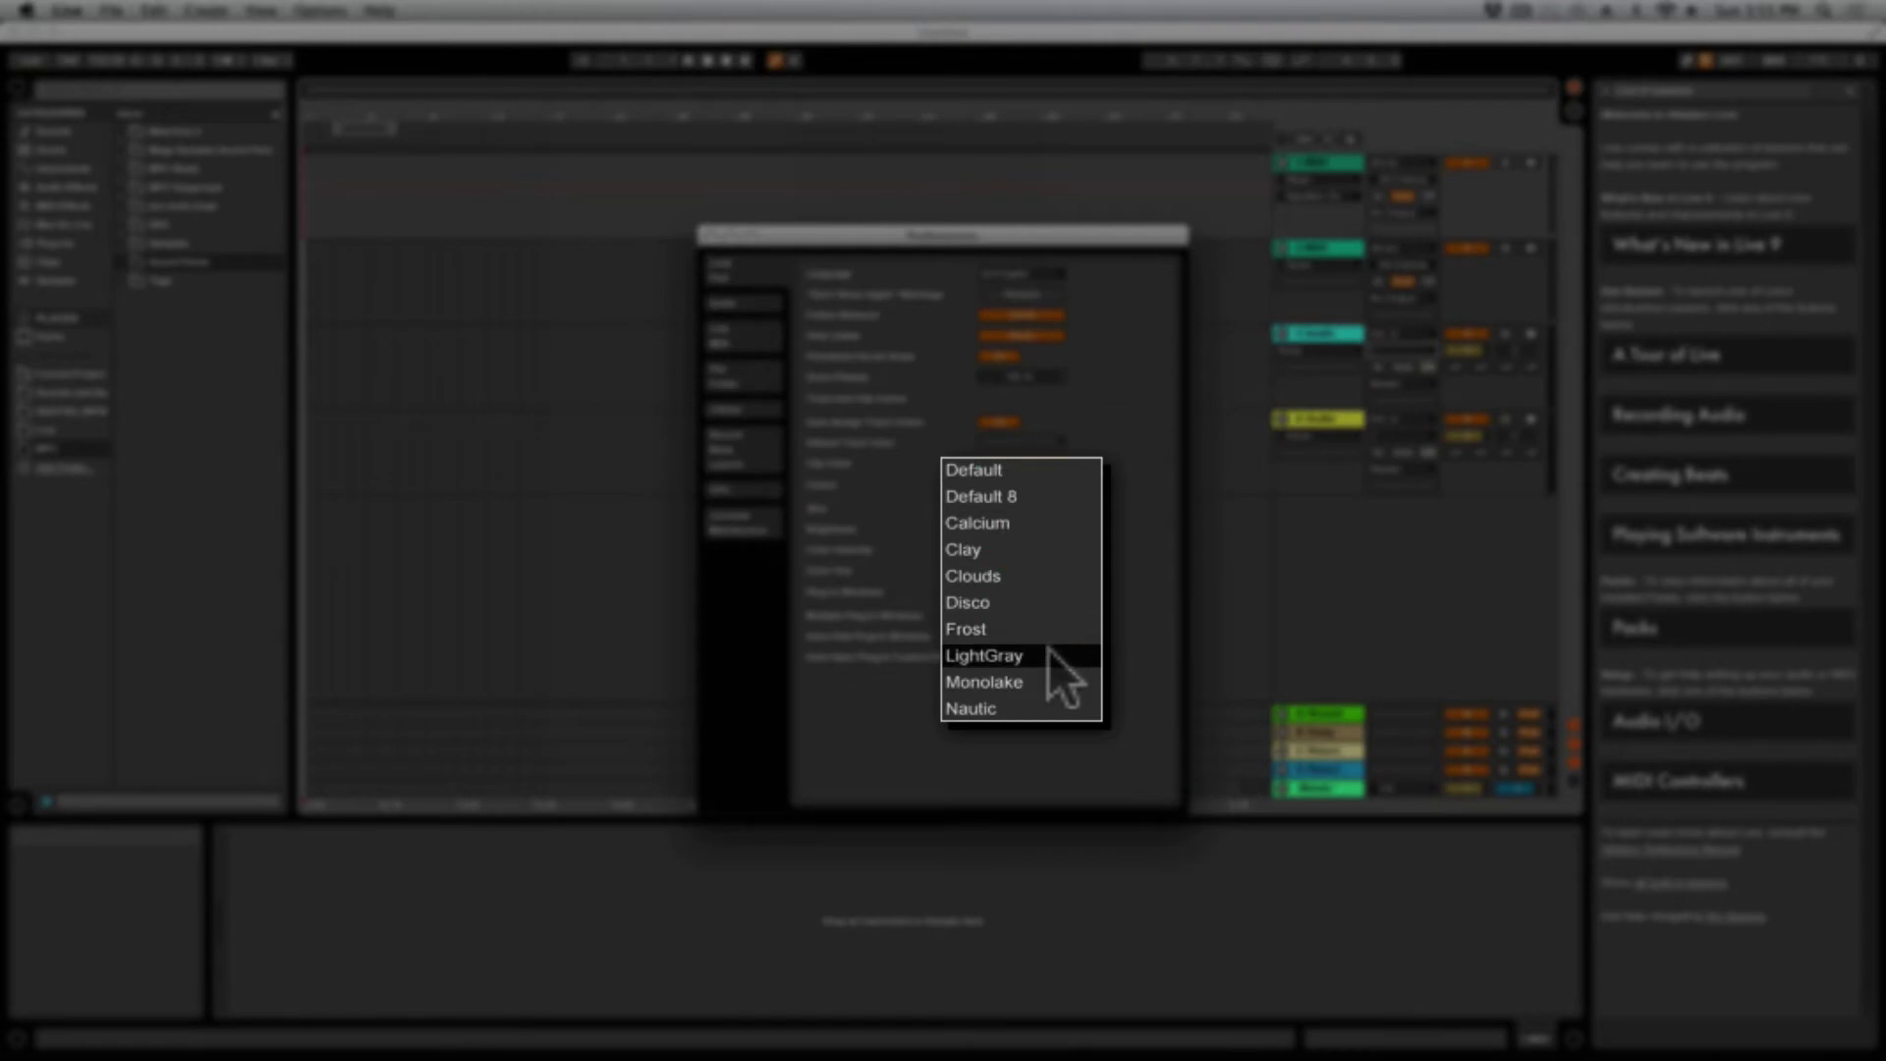
{"action": "left_click", "coordinate": [1047, 655]}
{"action": "left_click", "coordinate": [1051, 510]}
{"action": "left_click", "coordinate": [1041, 682]}
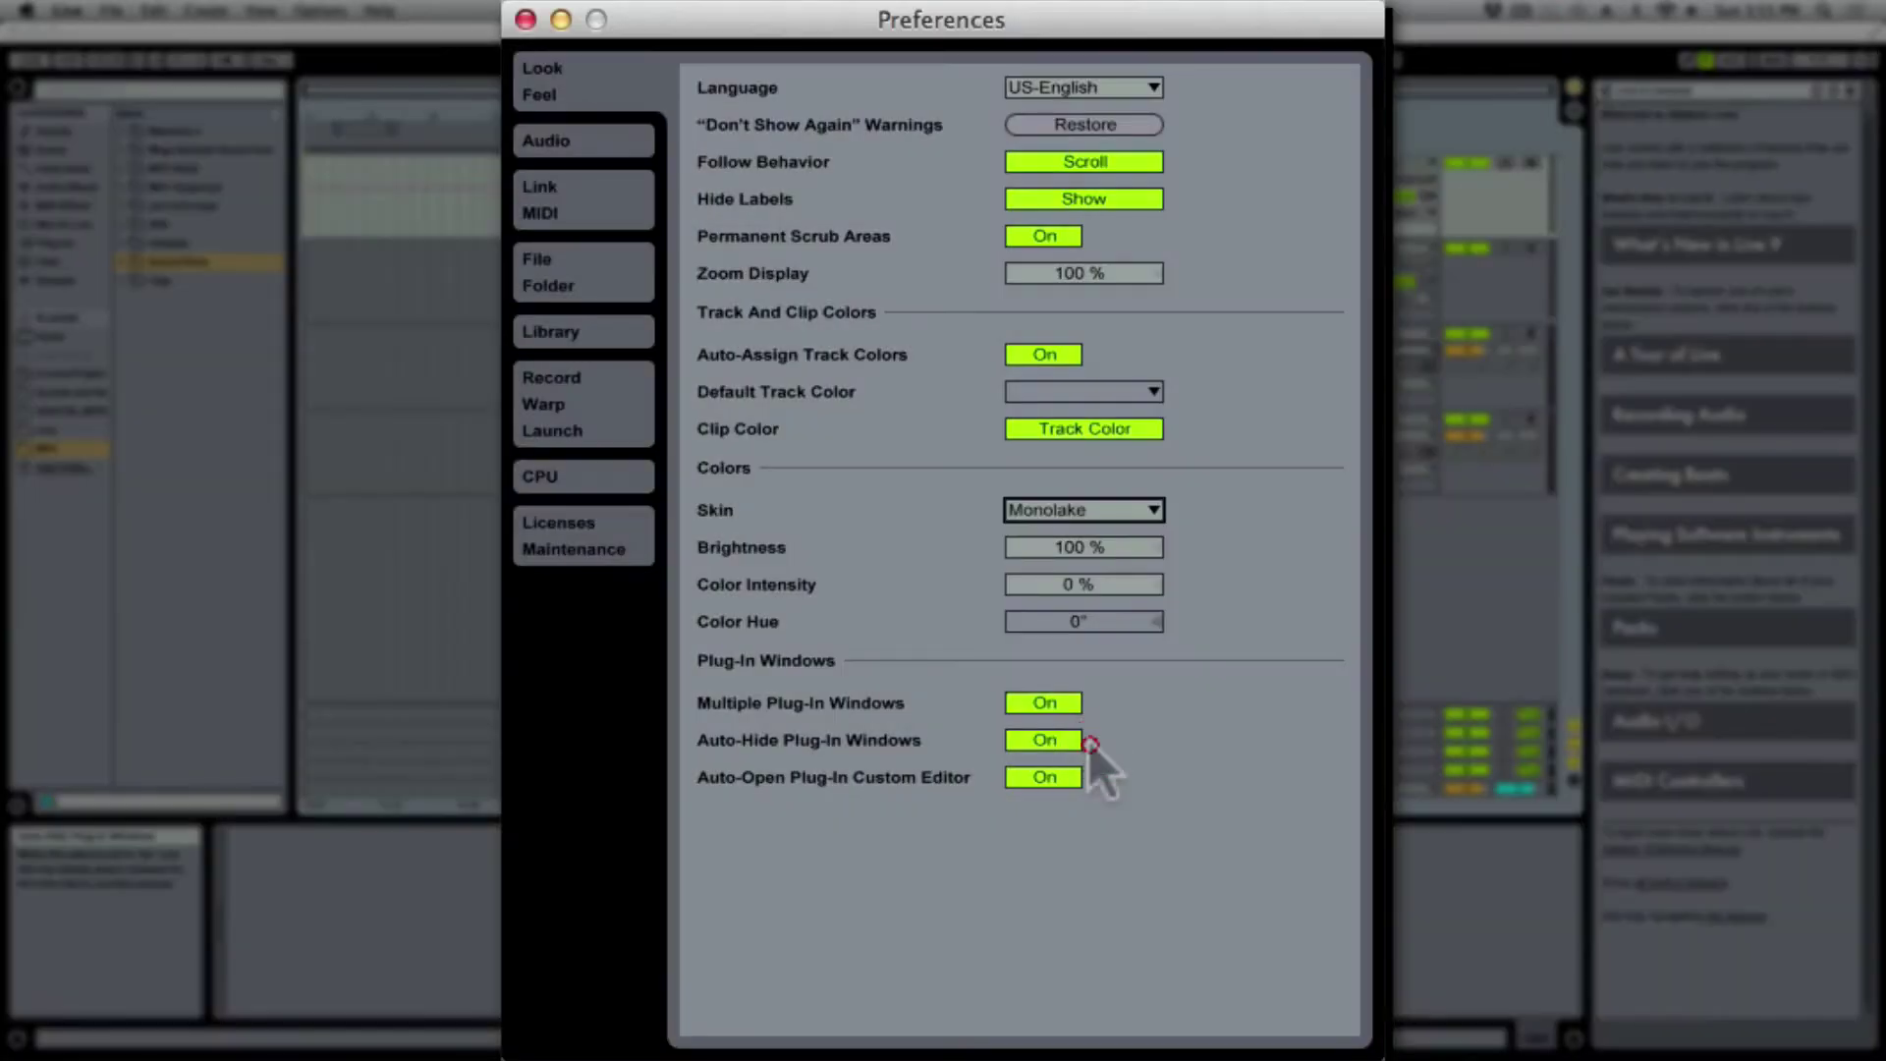
{"action": "left_click", "coordinate": [1076, 510]}
{"action": "left_click", "coordinate": [1075, 783]}
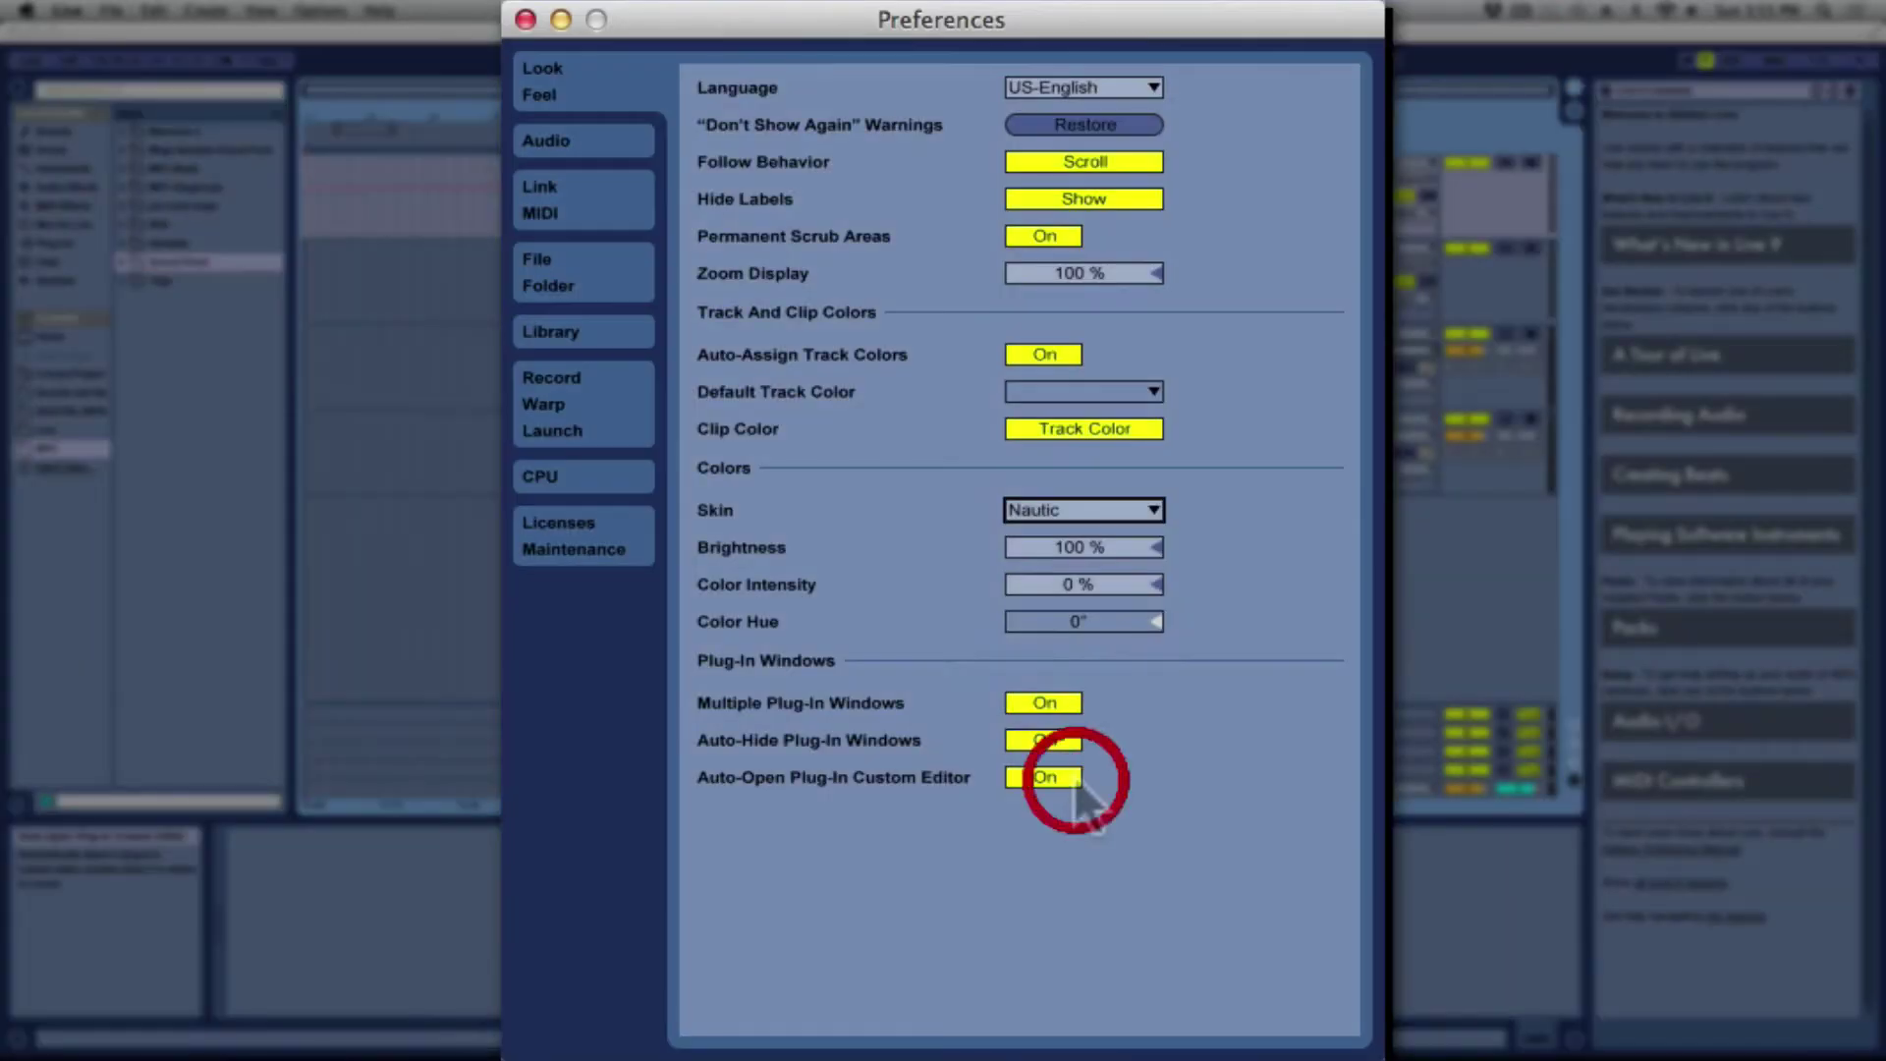
{"action": "left_click", "coordinate": [1103, 511]}
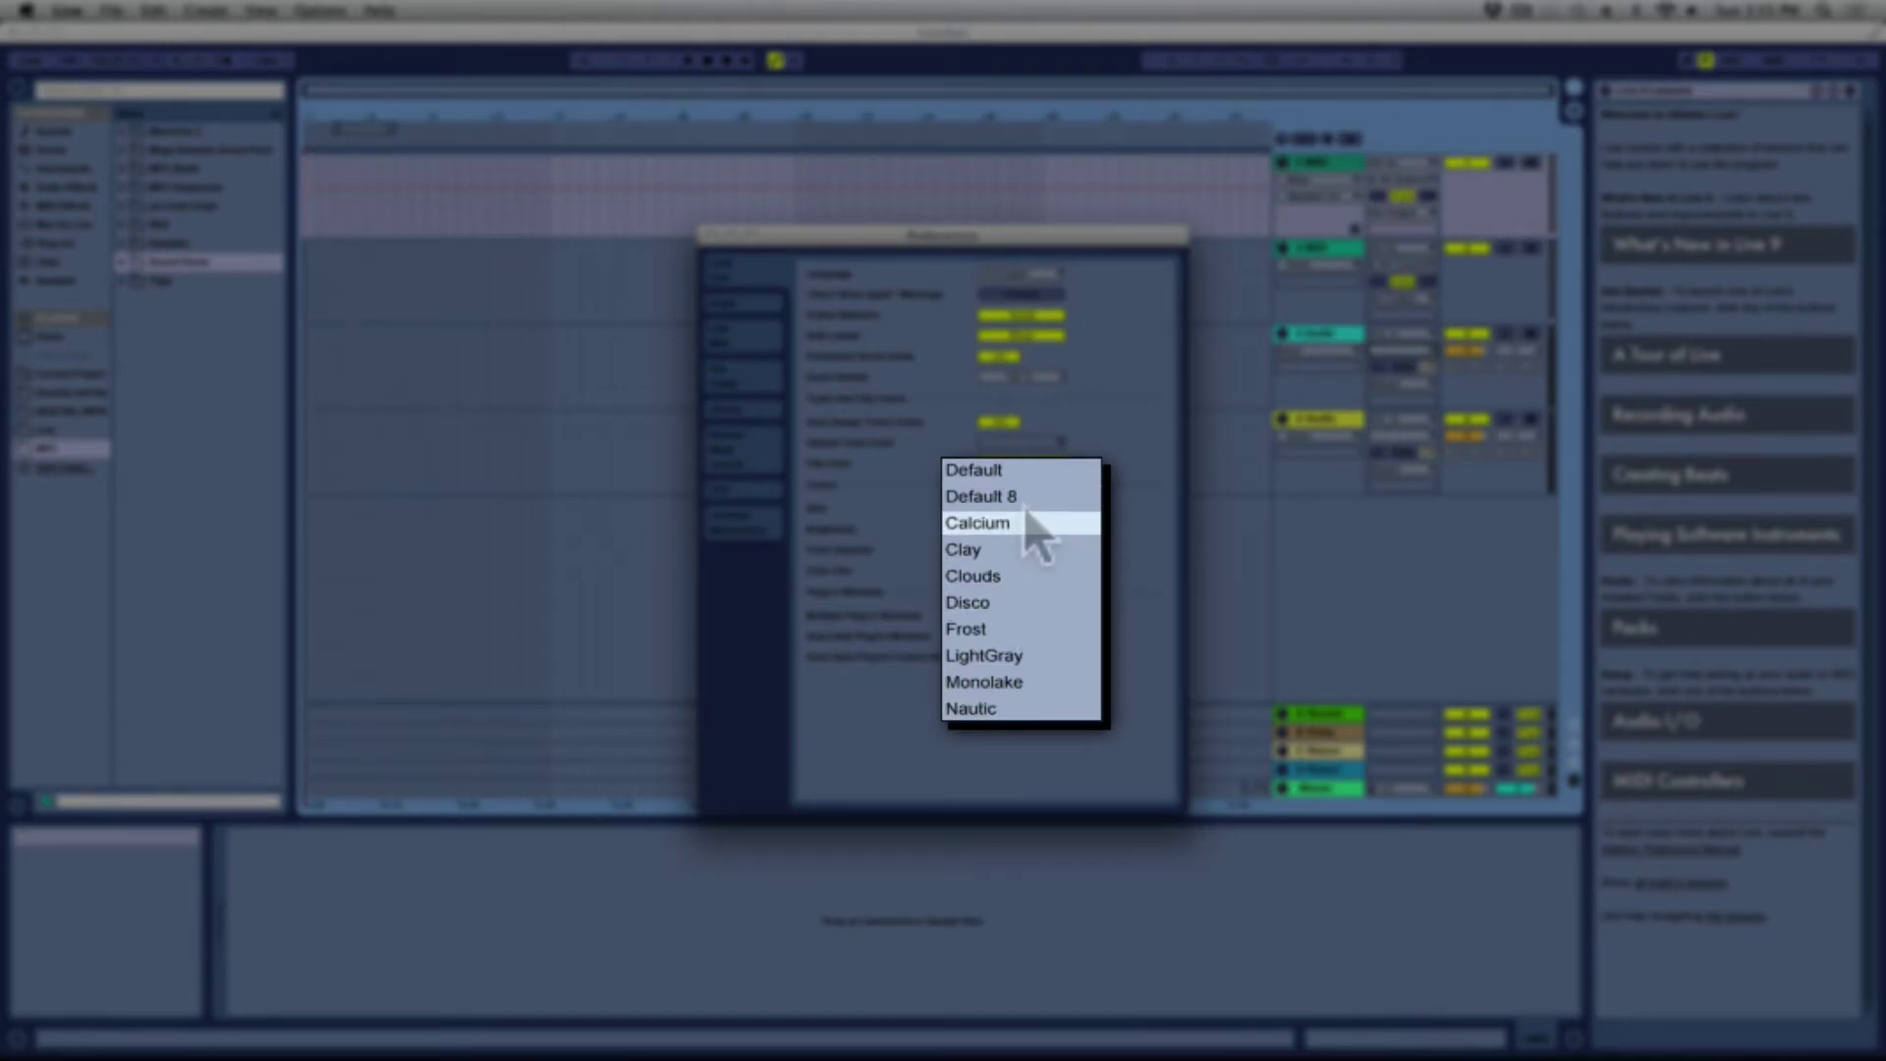
{"action": "left_click", "coordinate": [1022, 602]}
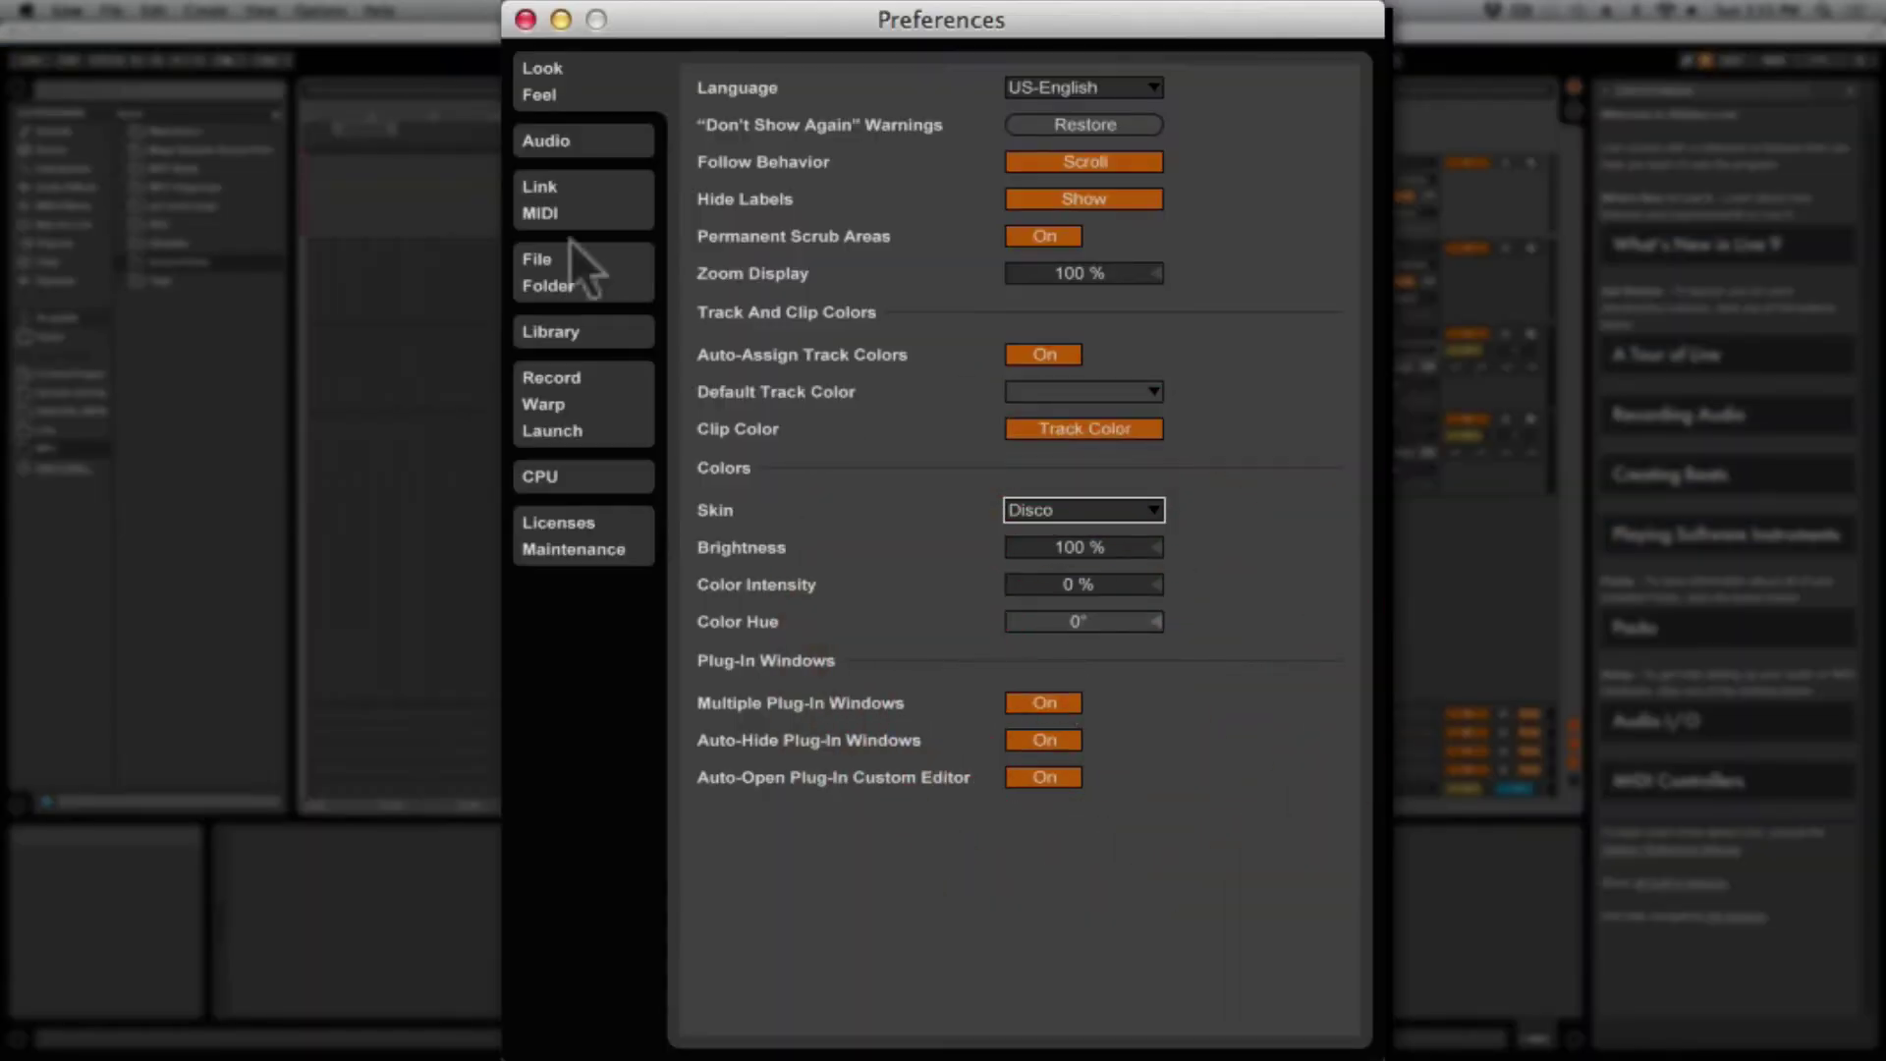
Step: Close the preferences window and the Live 9 Lessons help view
{"action": "left_click", "coordinate": [527, 21]}
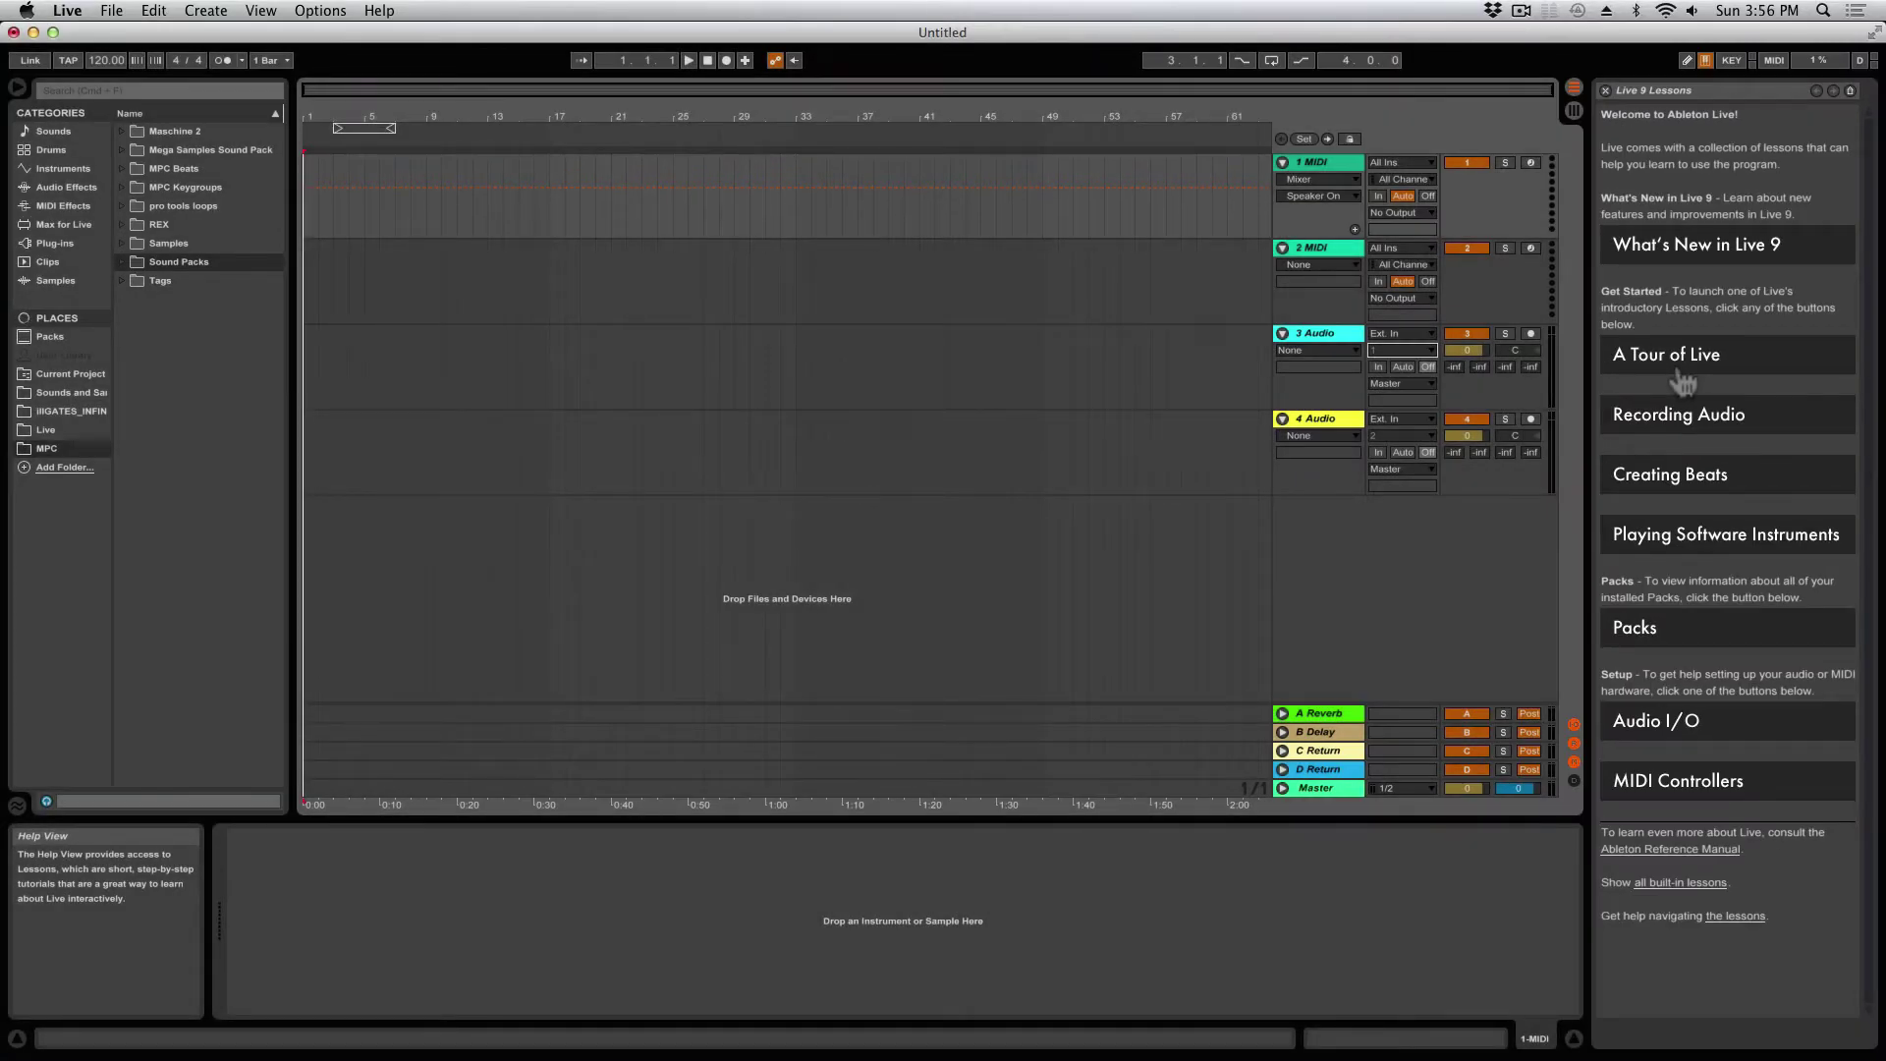
{"action": "left_click", "coordinate": [1607, 91]}
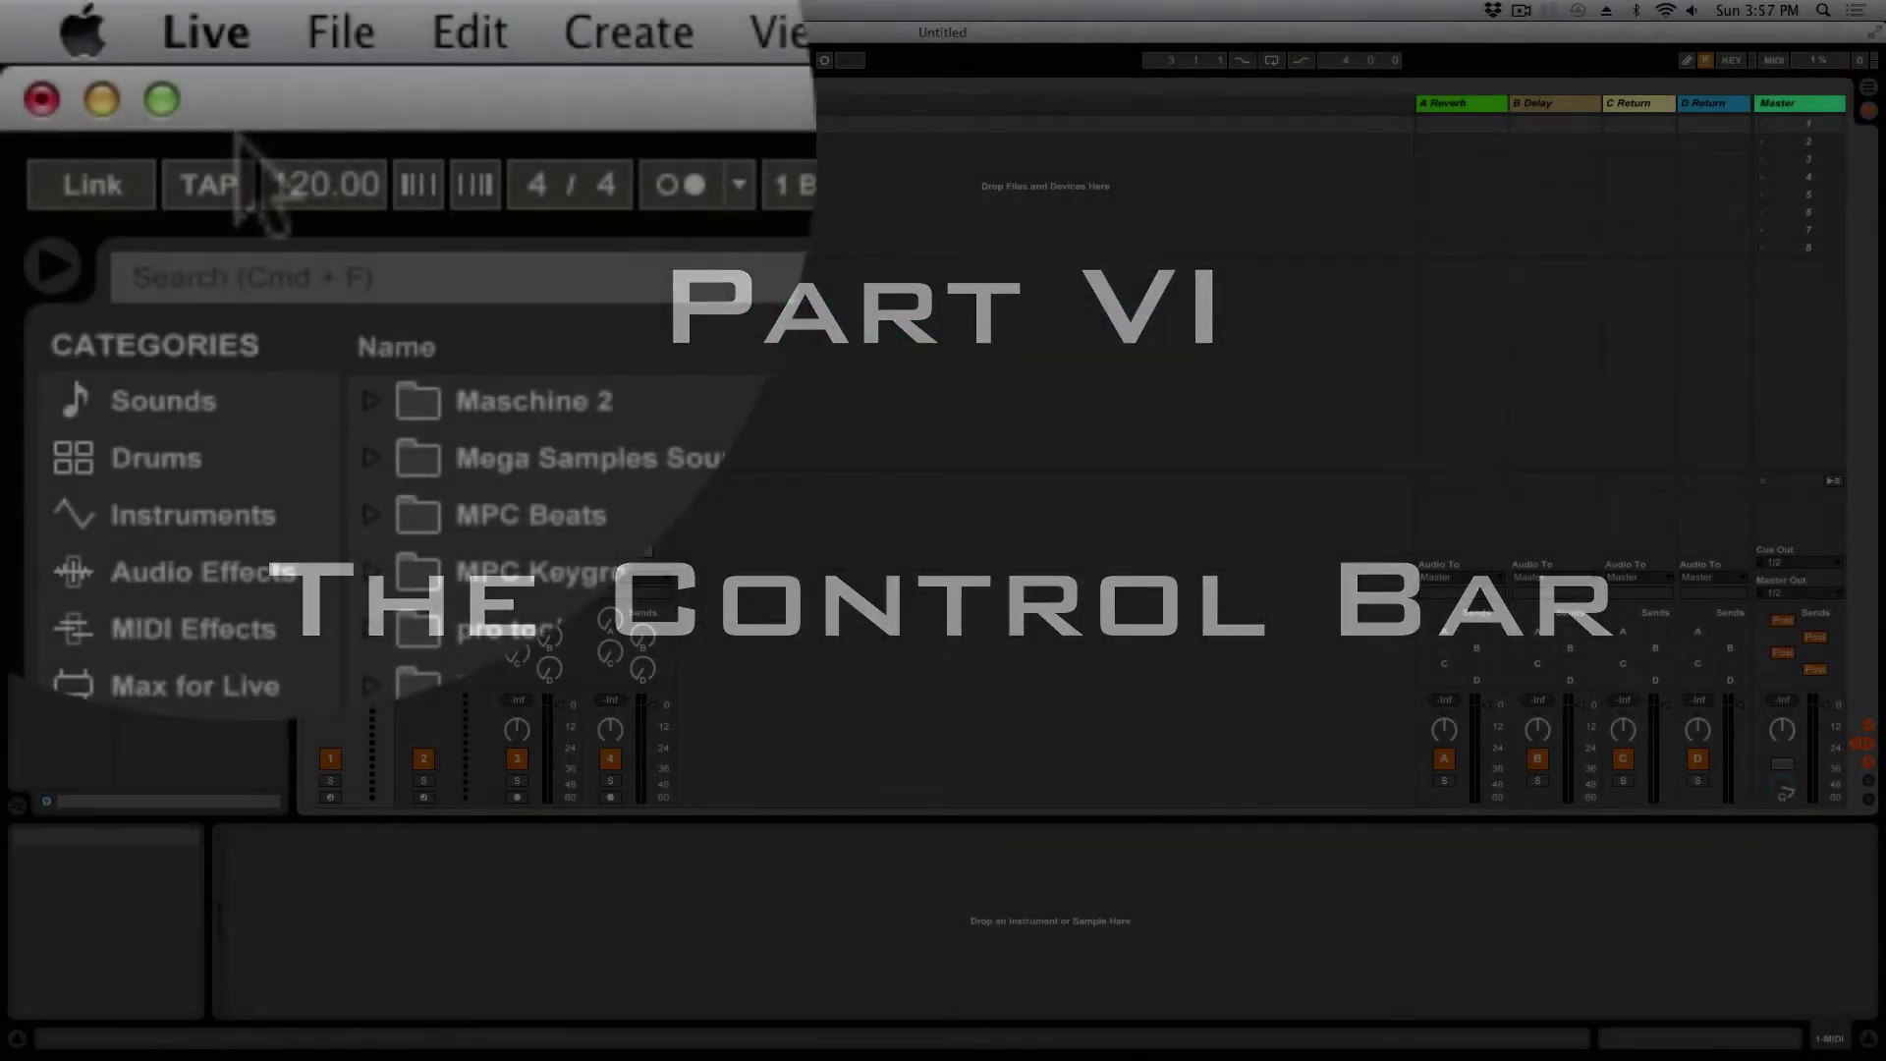
Step: Switch Link on and back off, then try the tempo control, keeping it at 120.00
{"action": "left_click", "coordinate": [137, 186]}
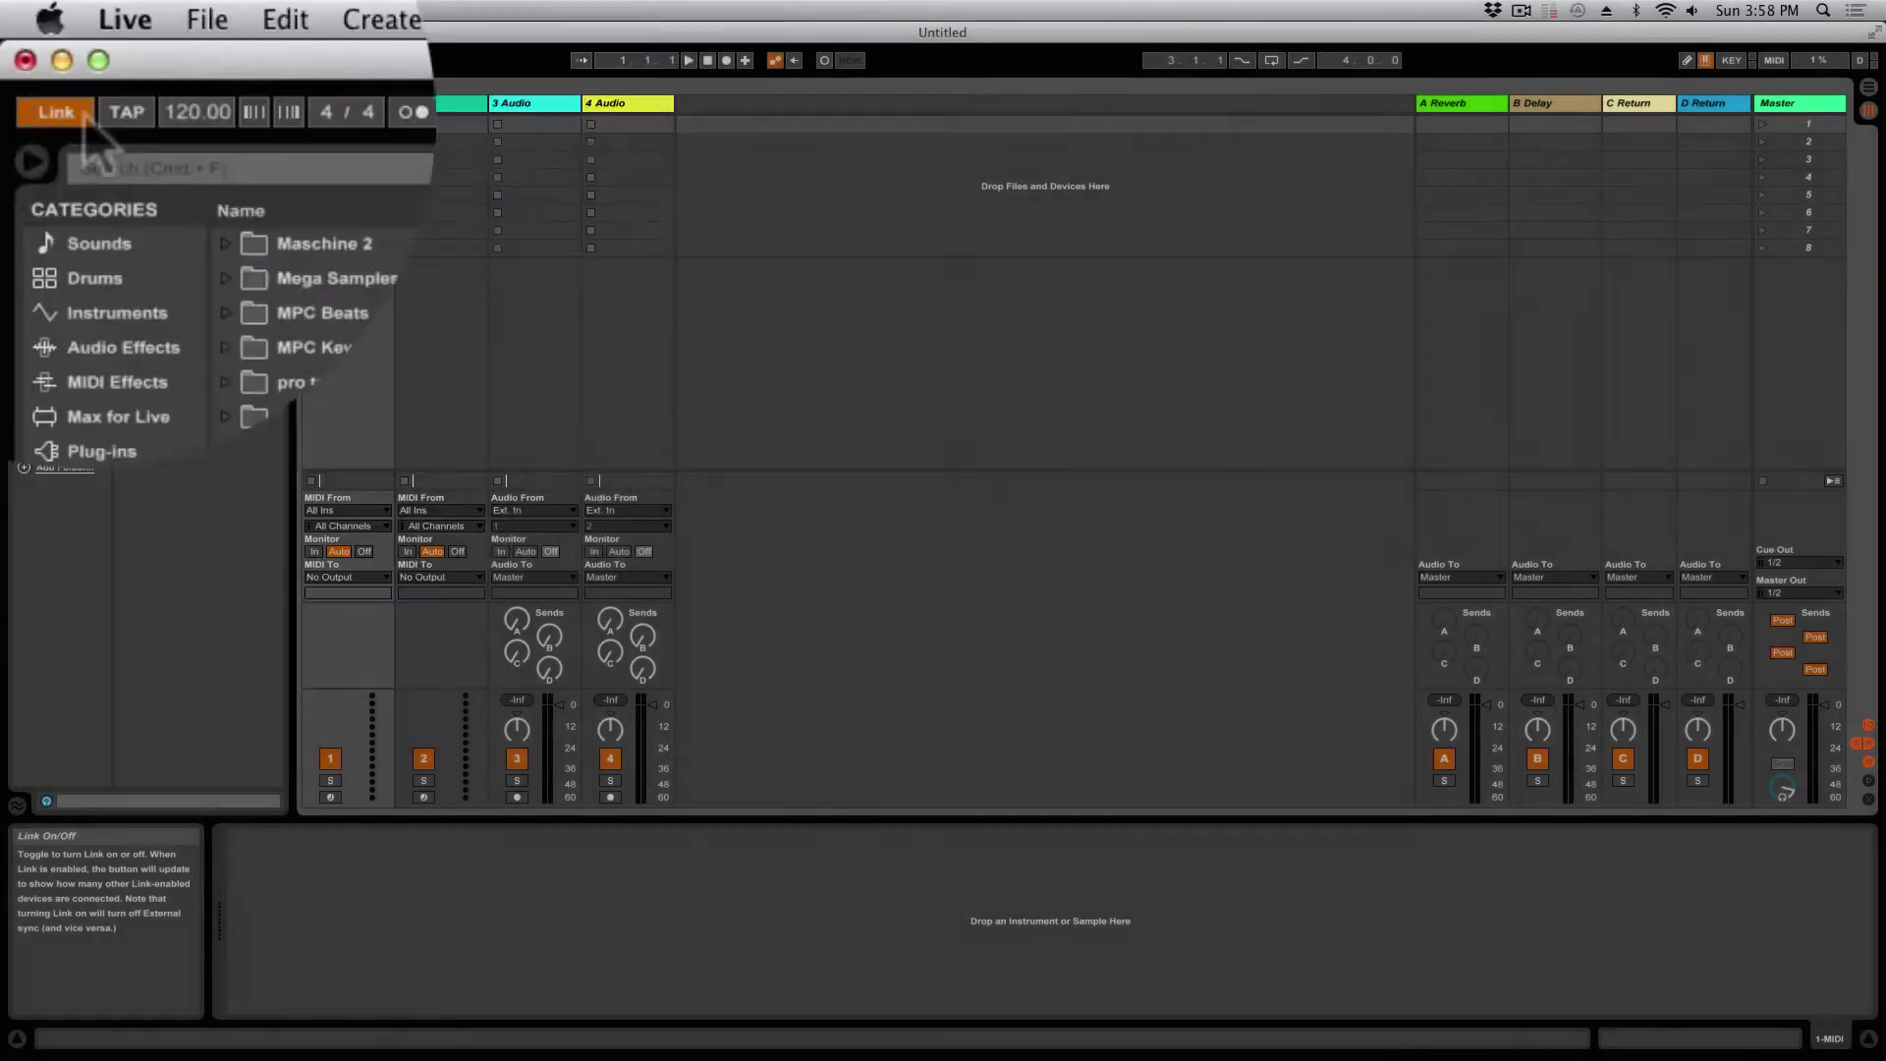
{"action": "left_click", "coordinate": [45, 63]}
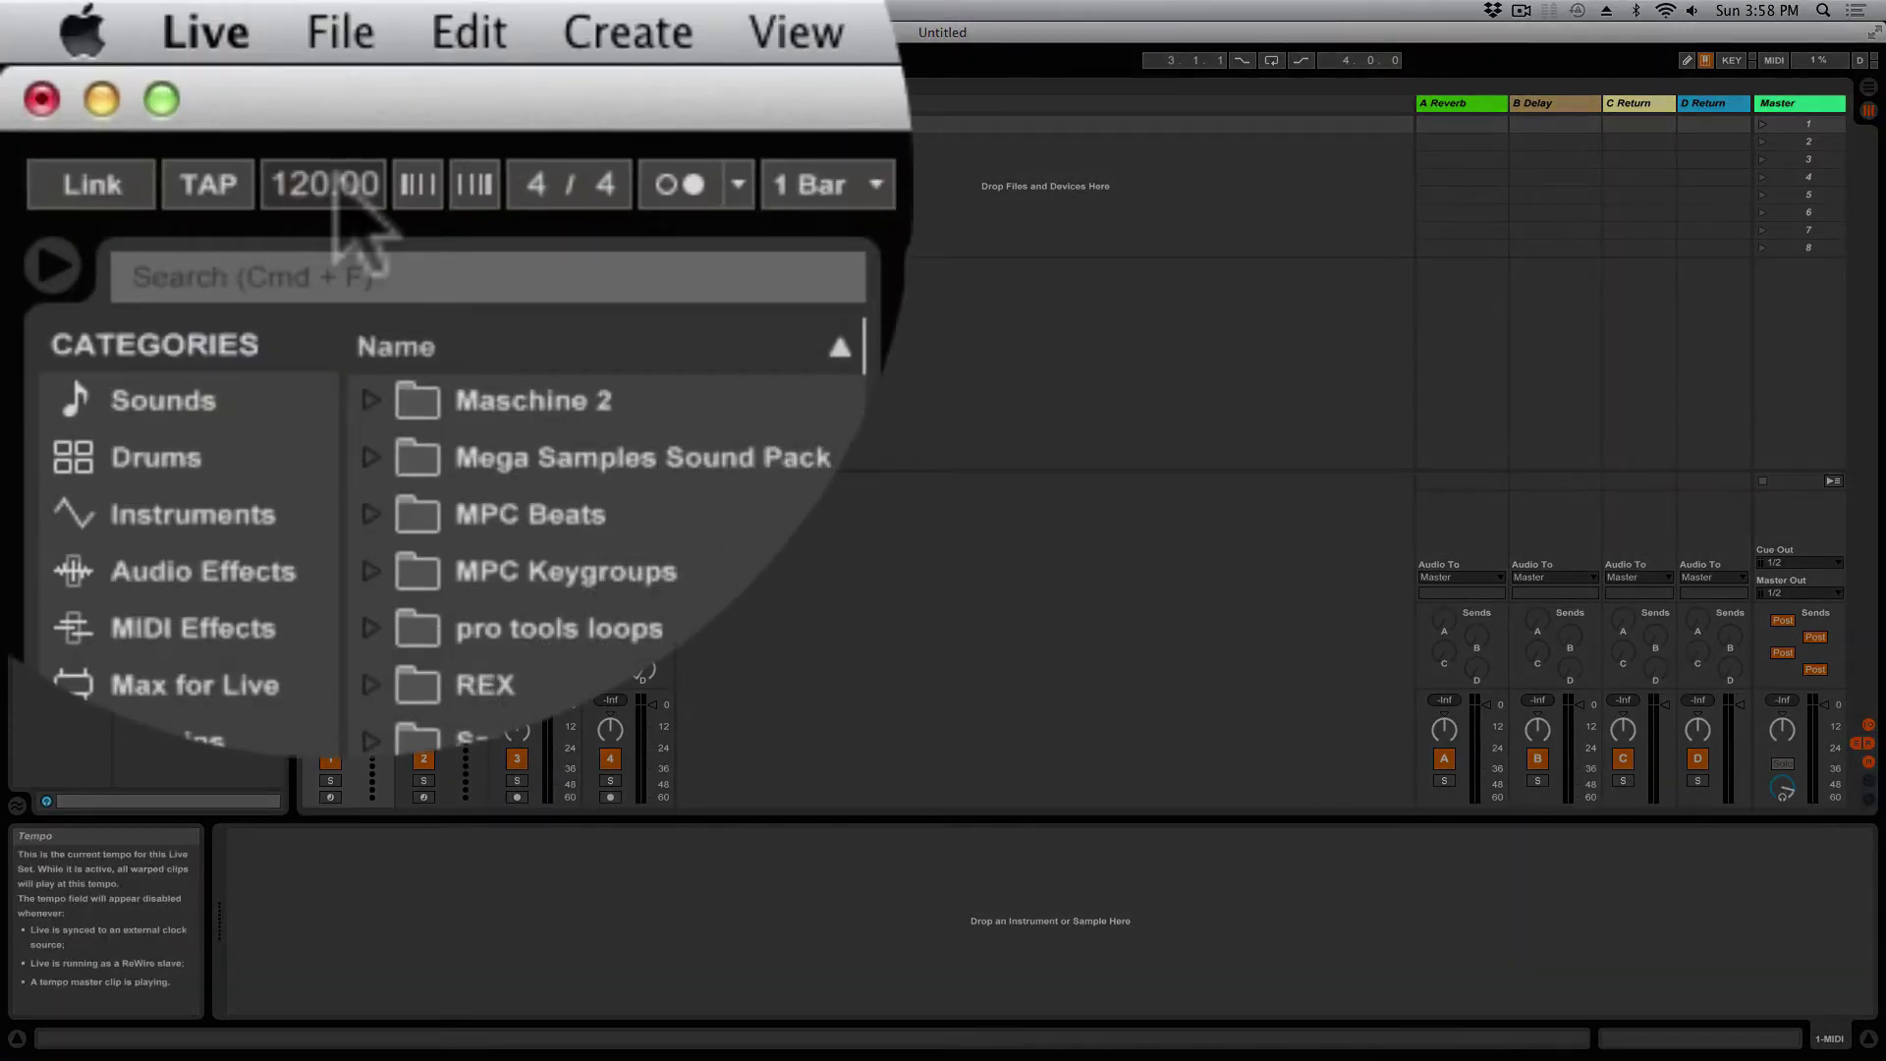
{"action": "mouse_move", "coordinate": [339, 190]}
{"action": "left_mouse_down"}
{"action": "mouse_move", "coordinate": [339, 226]}
{"action": "mouse_move", "coordinate": [339, 194]}
{"action": "left_mouse_up"}
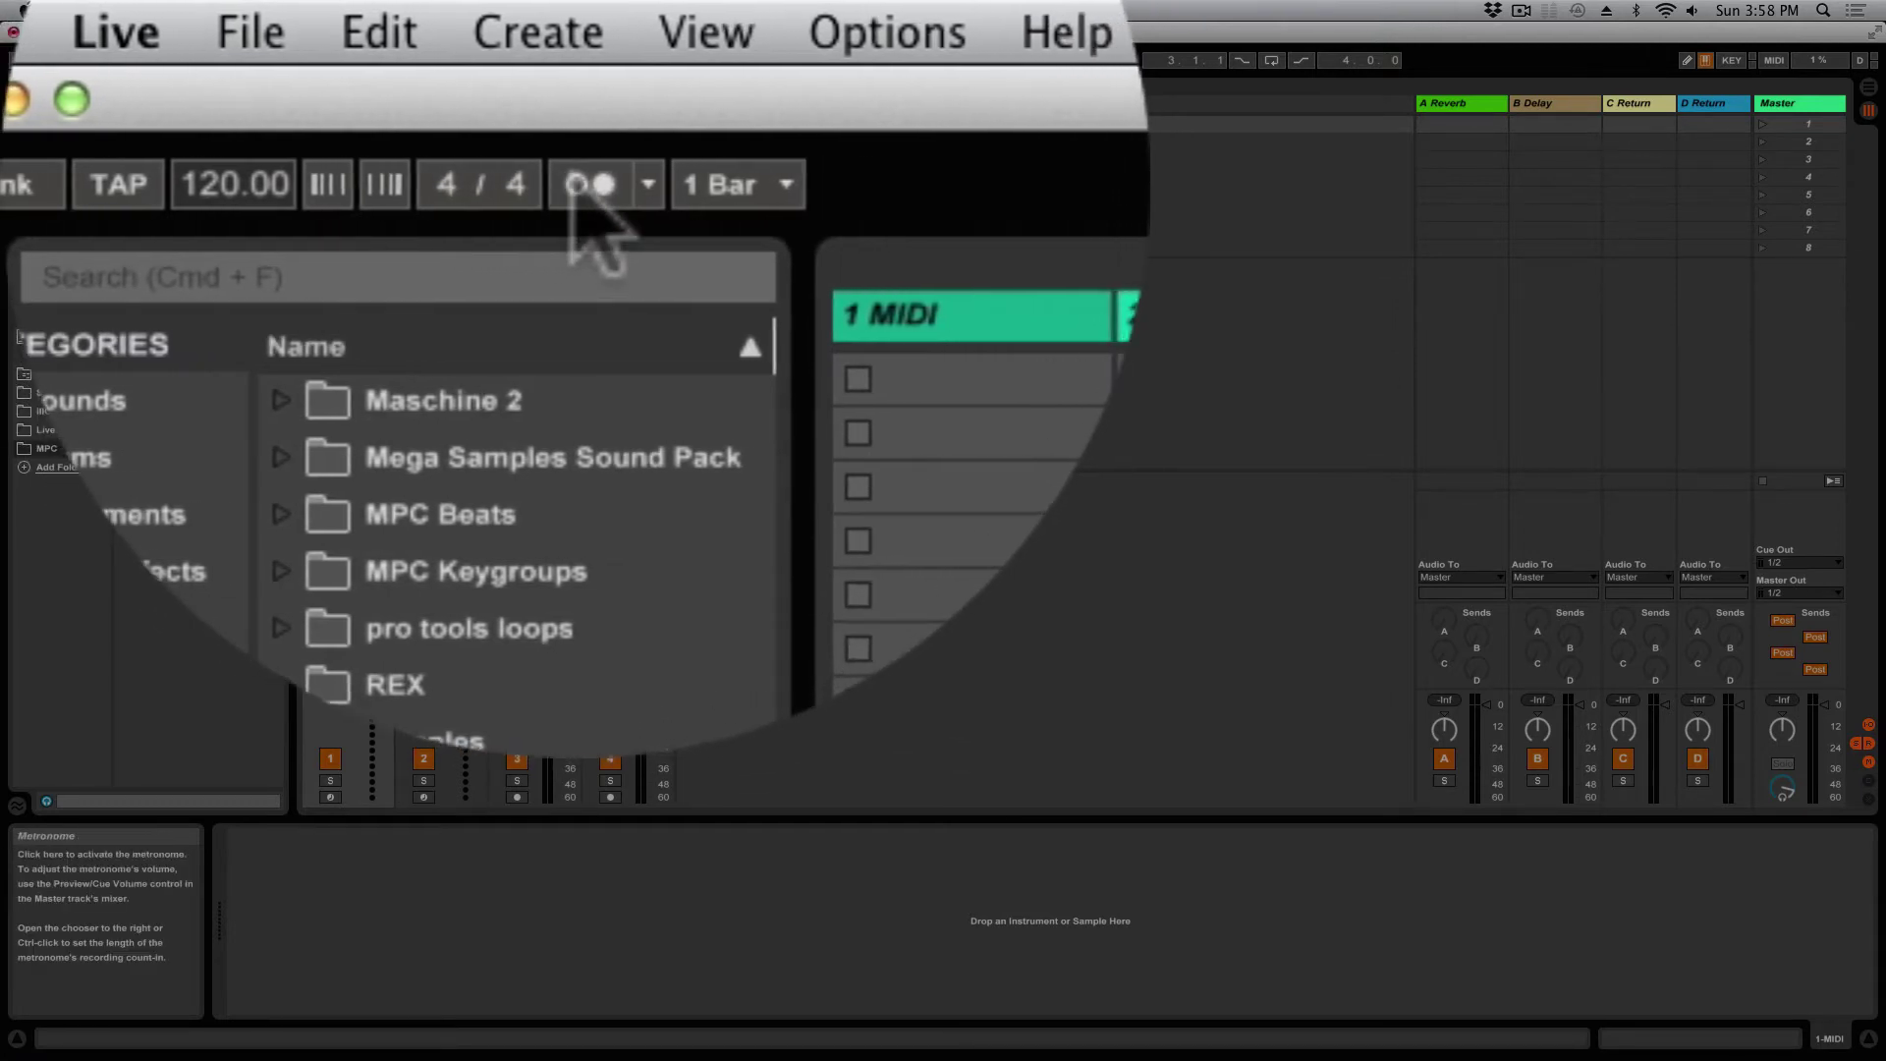
Step: Open MIDI mapping from the metronome's count-in options, select send A on the 3 Audio track, and switch to key mapping
{"action": "left_click", "coordinate": [649, 183]}
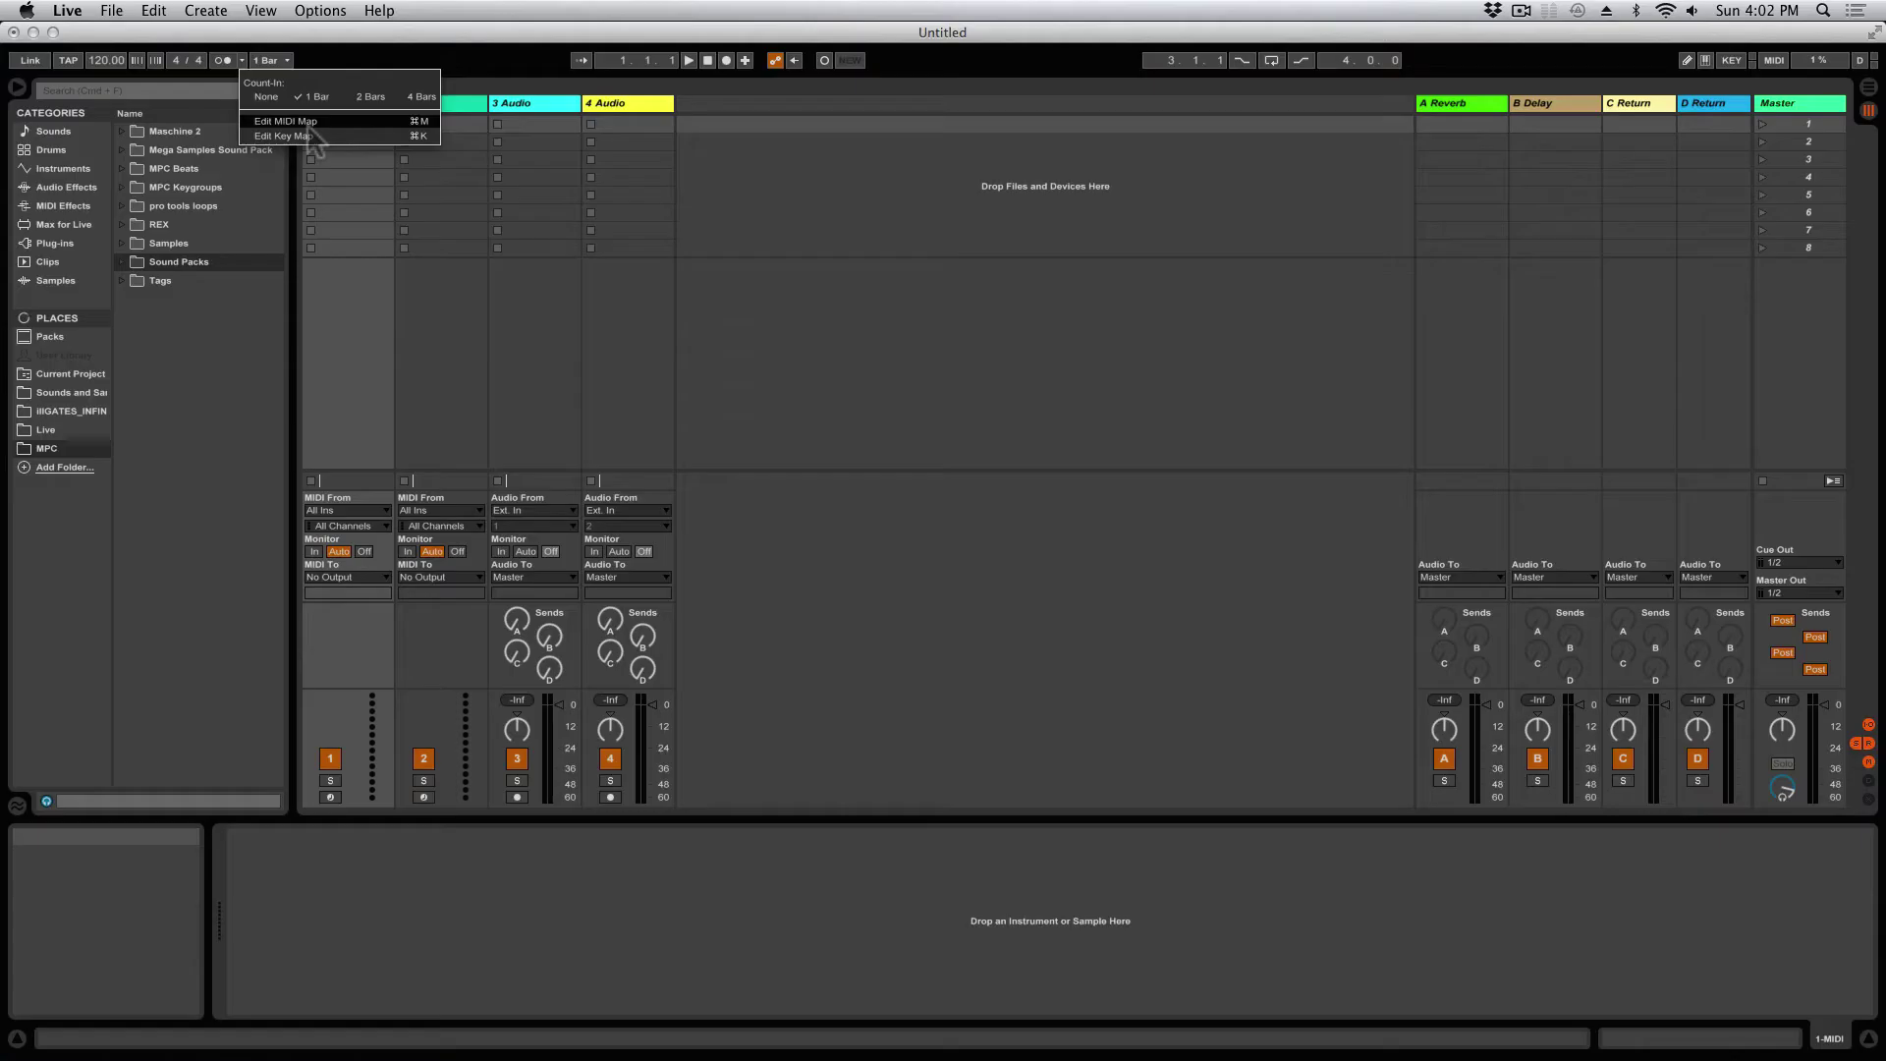
{"action": "left_click", "coordinate": [373, 288]}
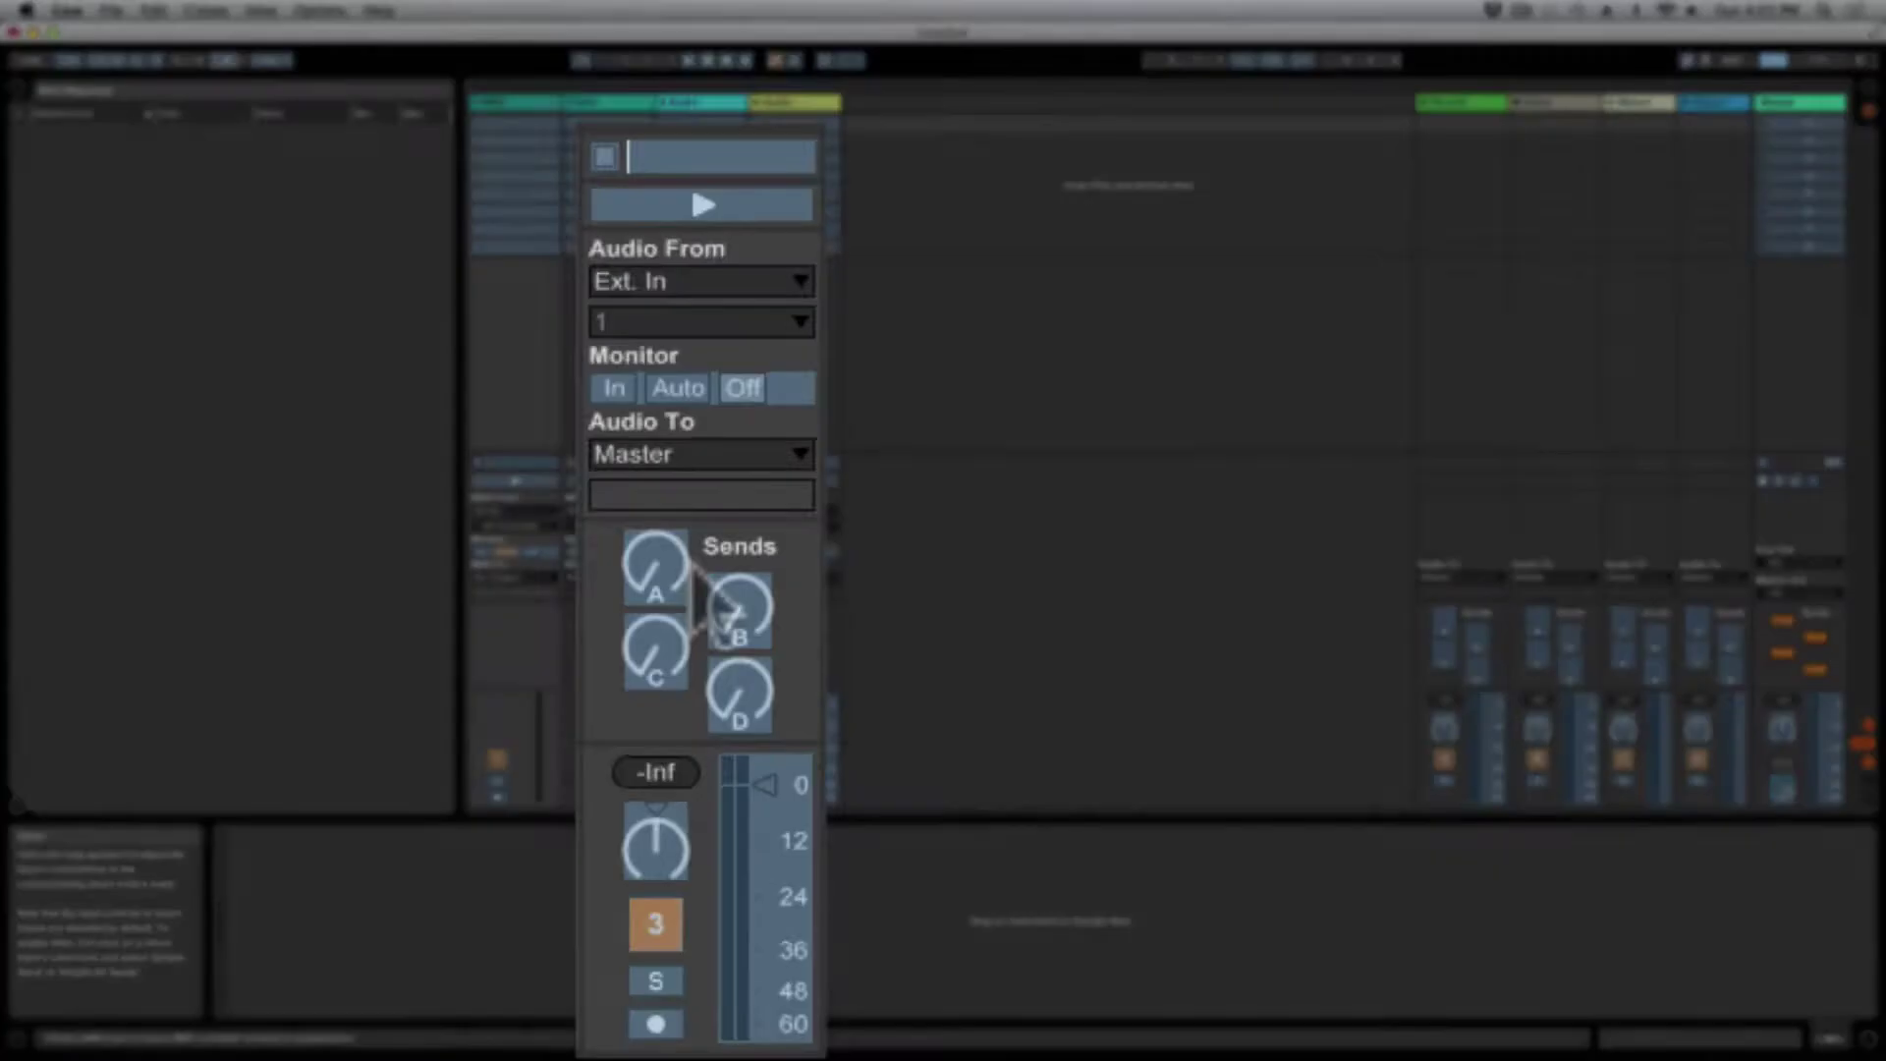
{"action": "left_click", "coordinate": [660, 520]}
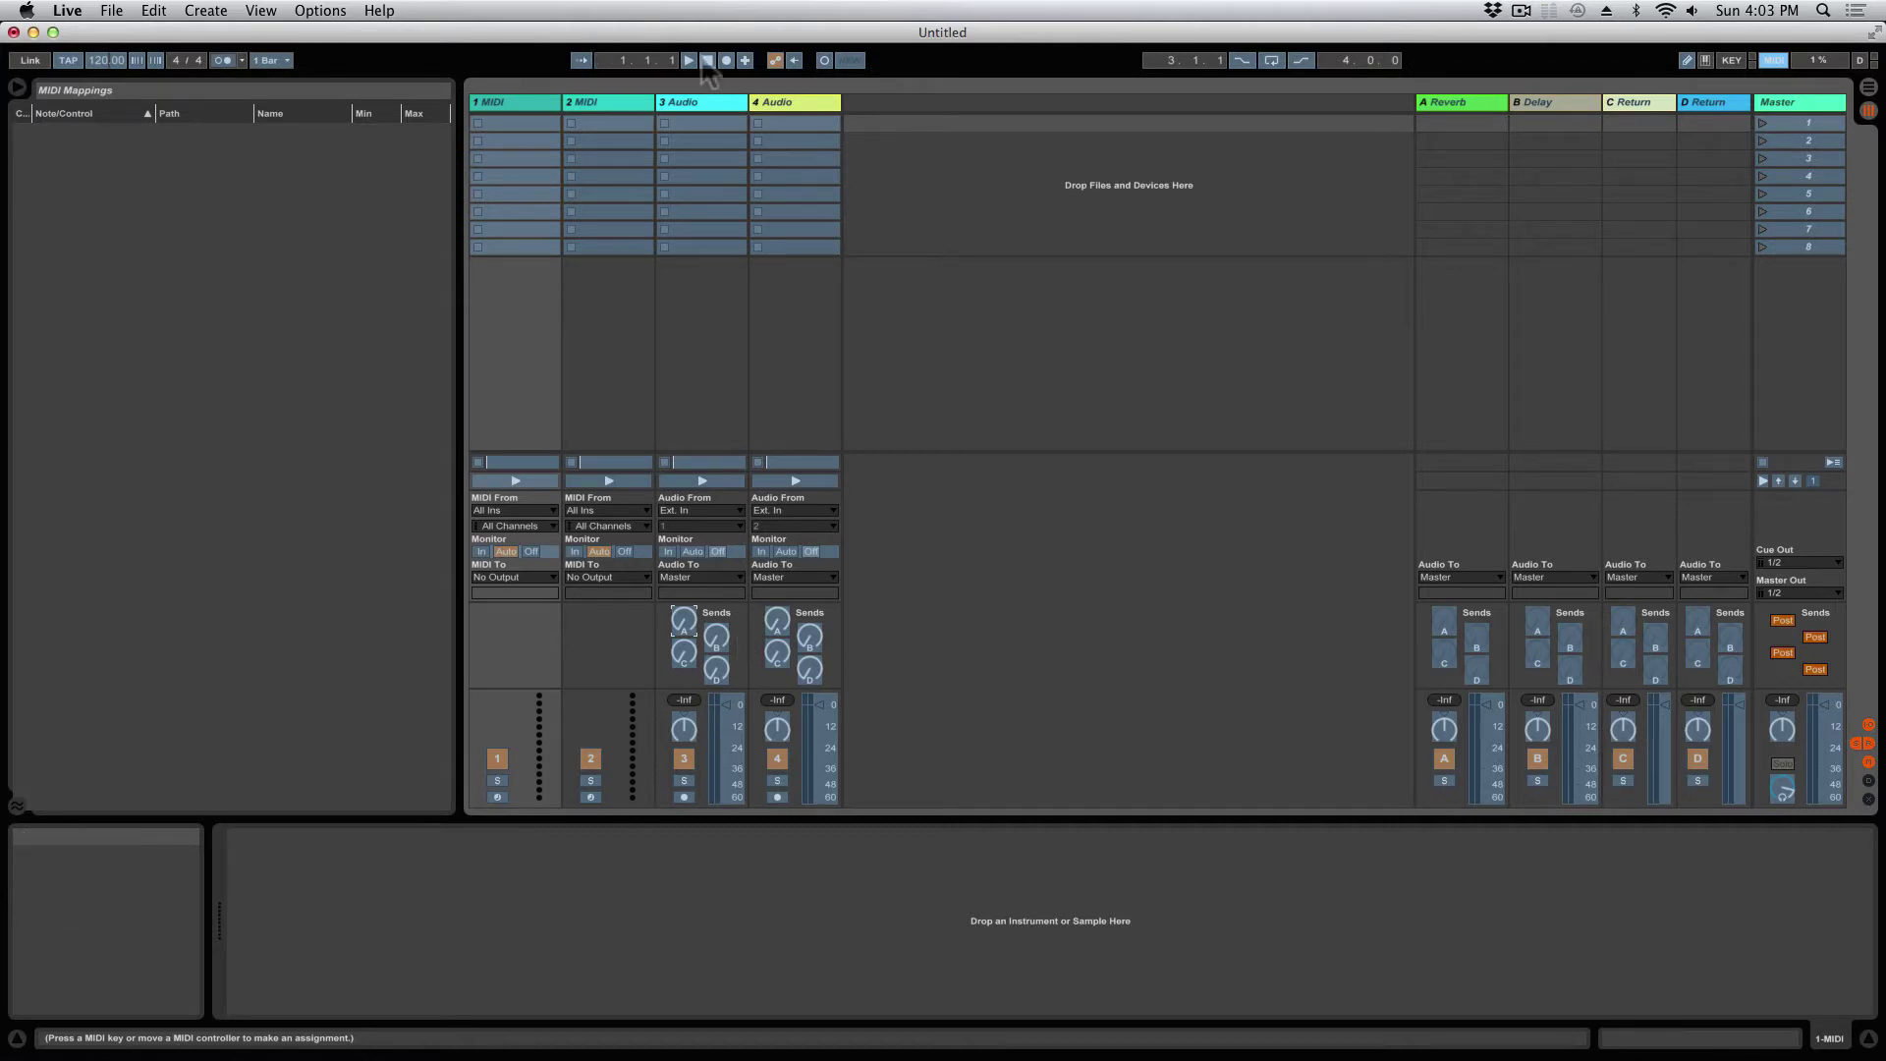
{"action": "key", "text": "super+k"}
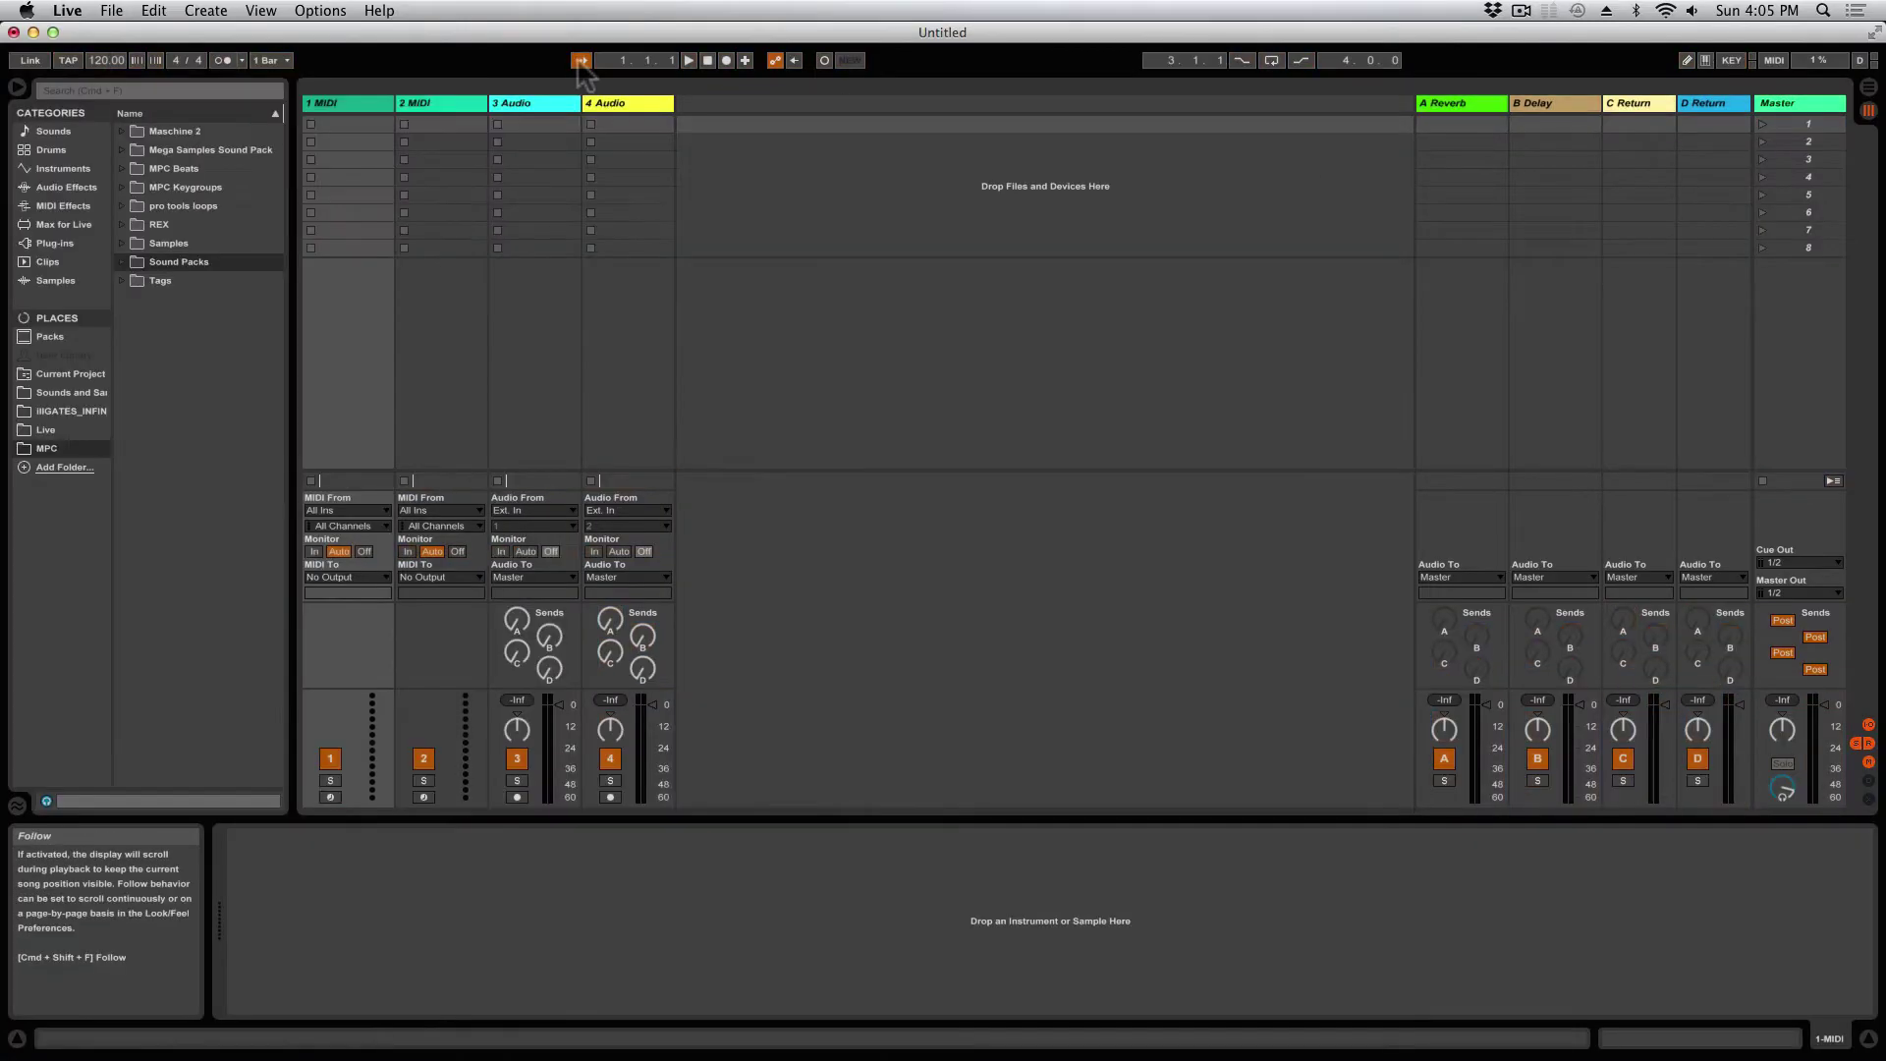
Step: Turn Follow off, and switch MIDI Arrangement Overdub on and back off
{"action": "left_click", "coordinate": [582, 59]}
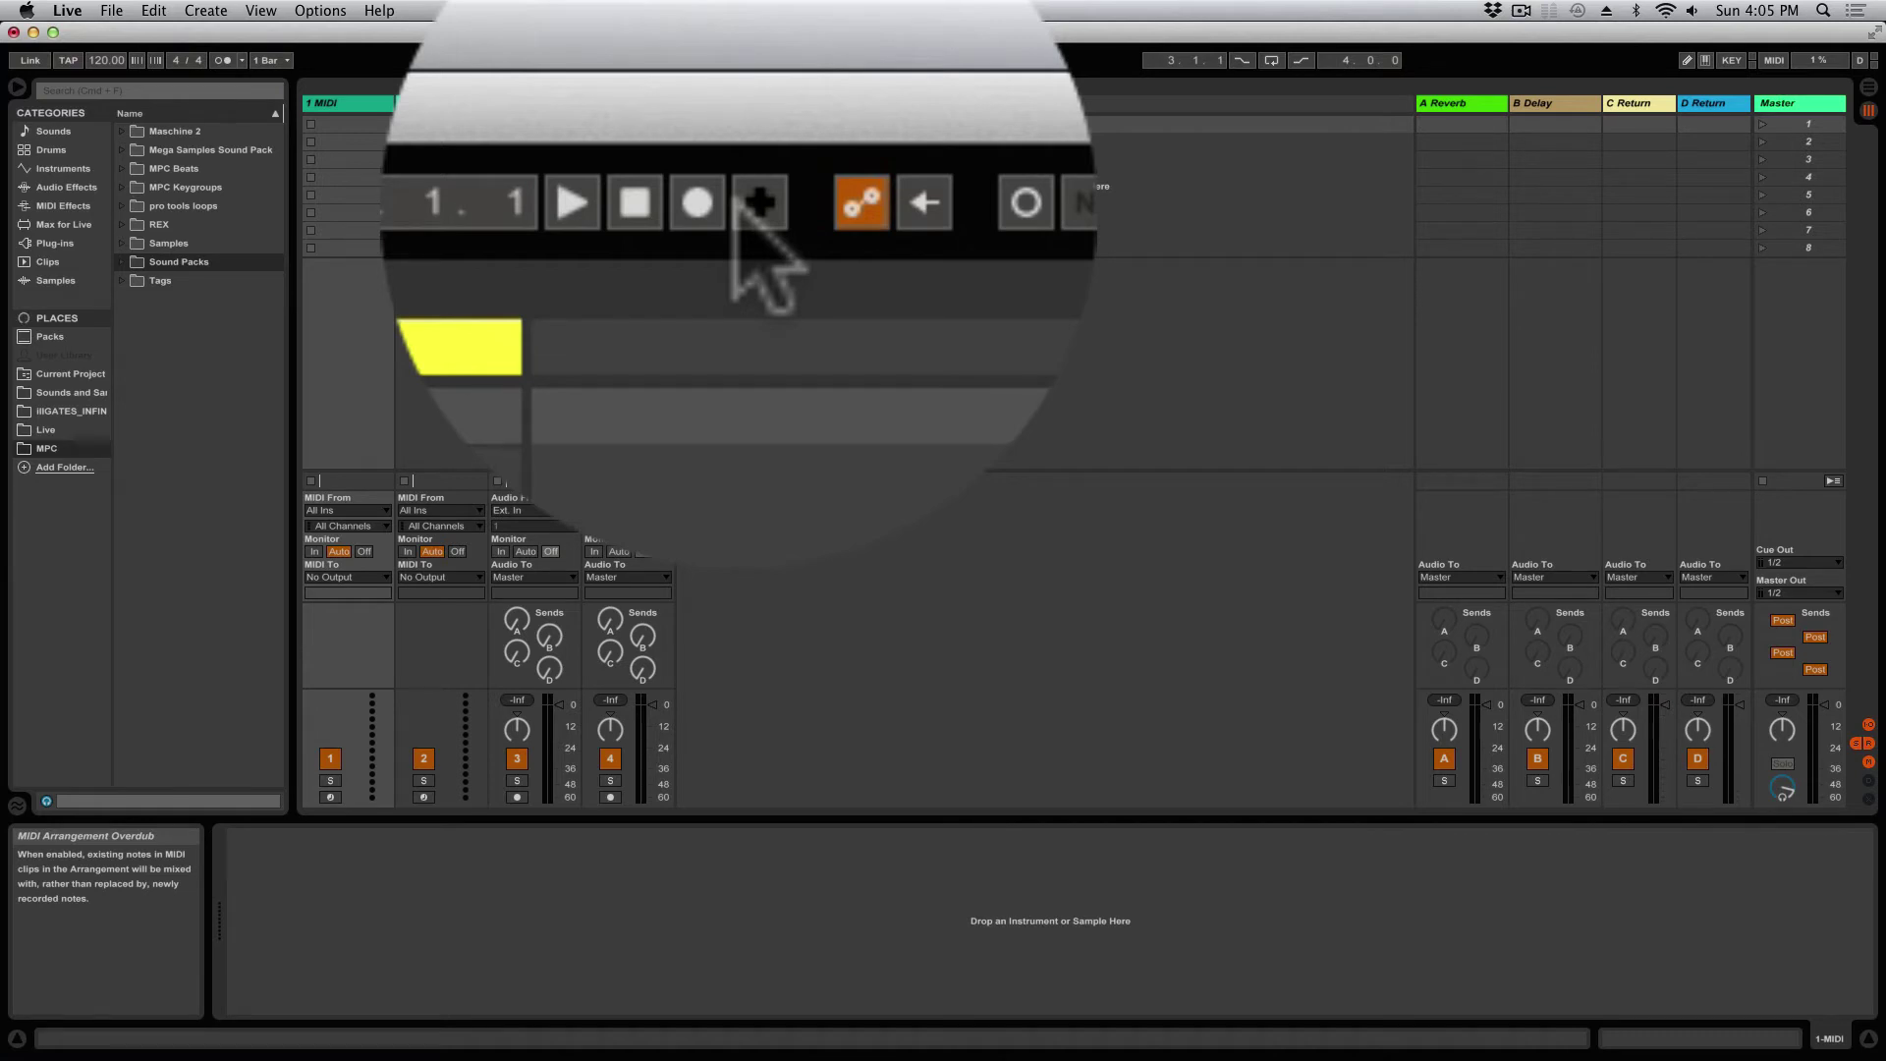
{"action": "left_click", "coordinate": [753, 203]}
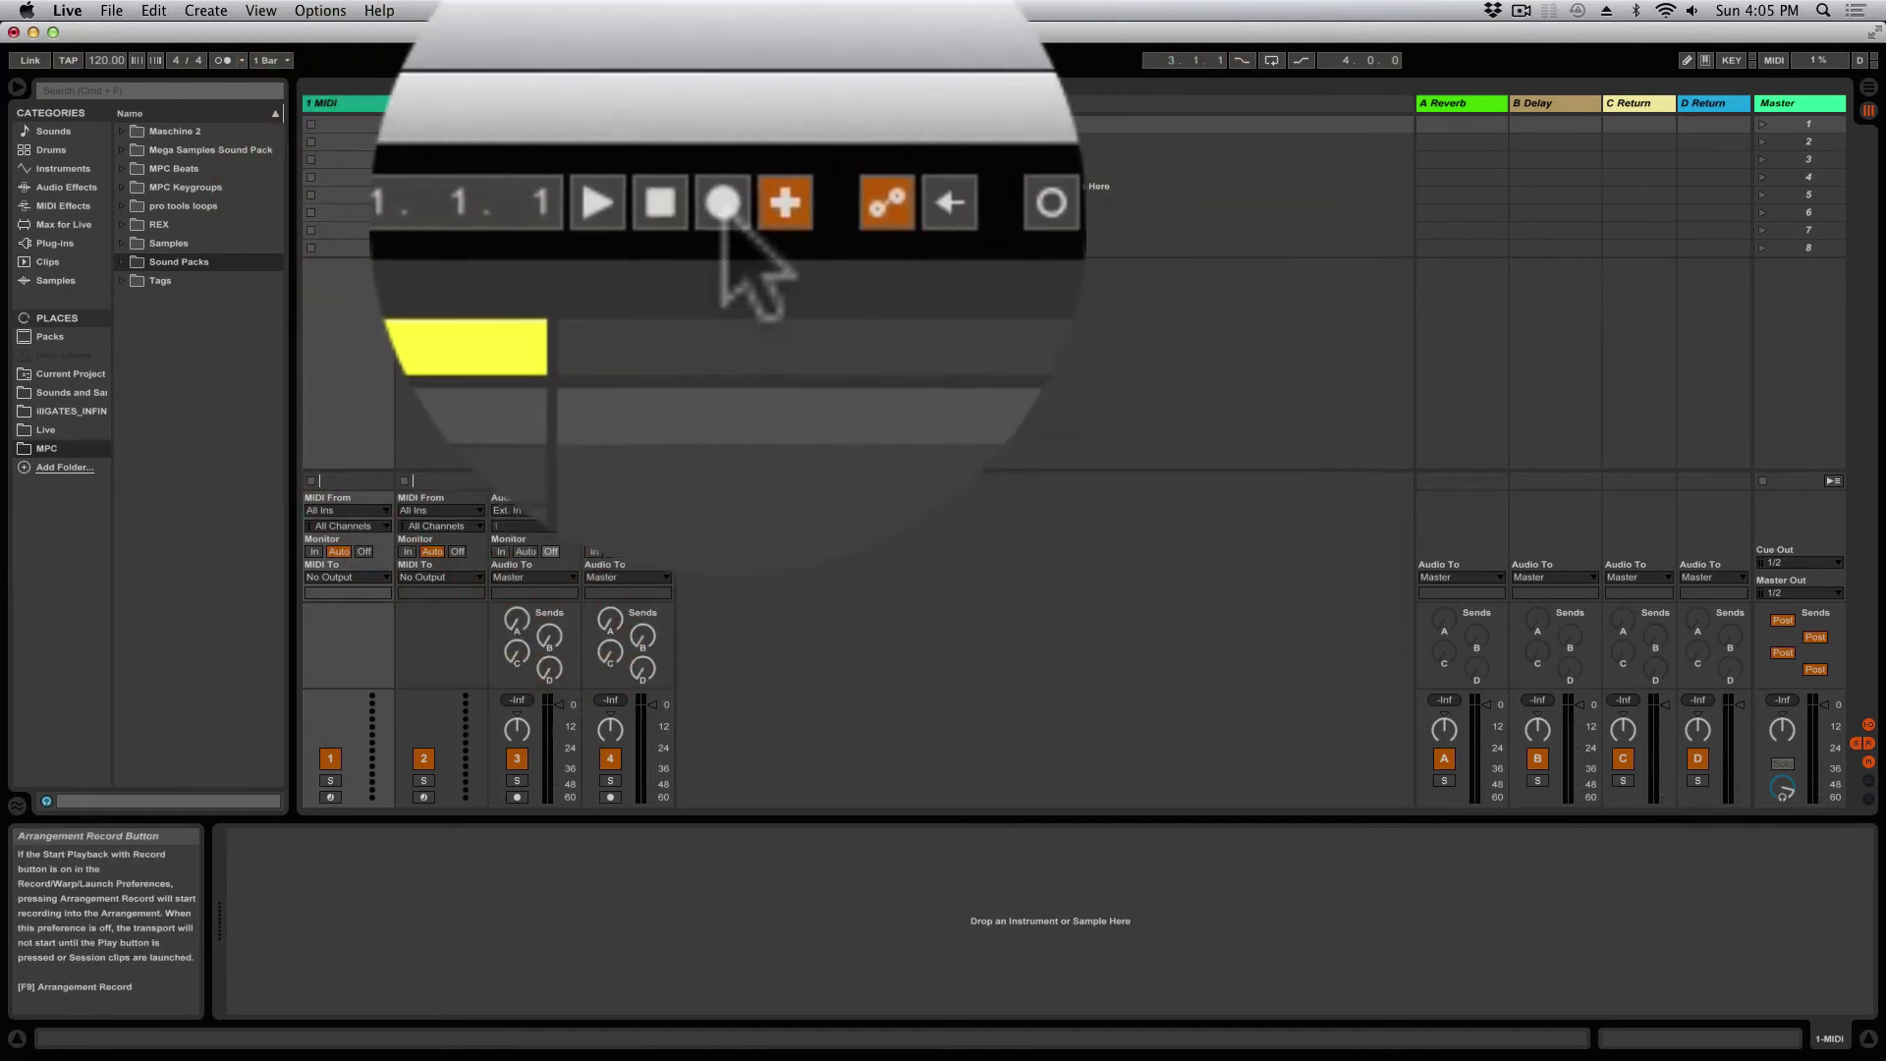
{"action": "left_click", "coordinate": [750, 200]}
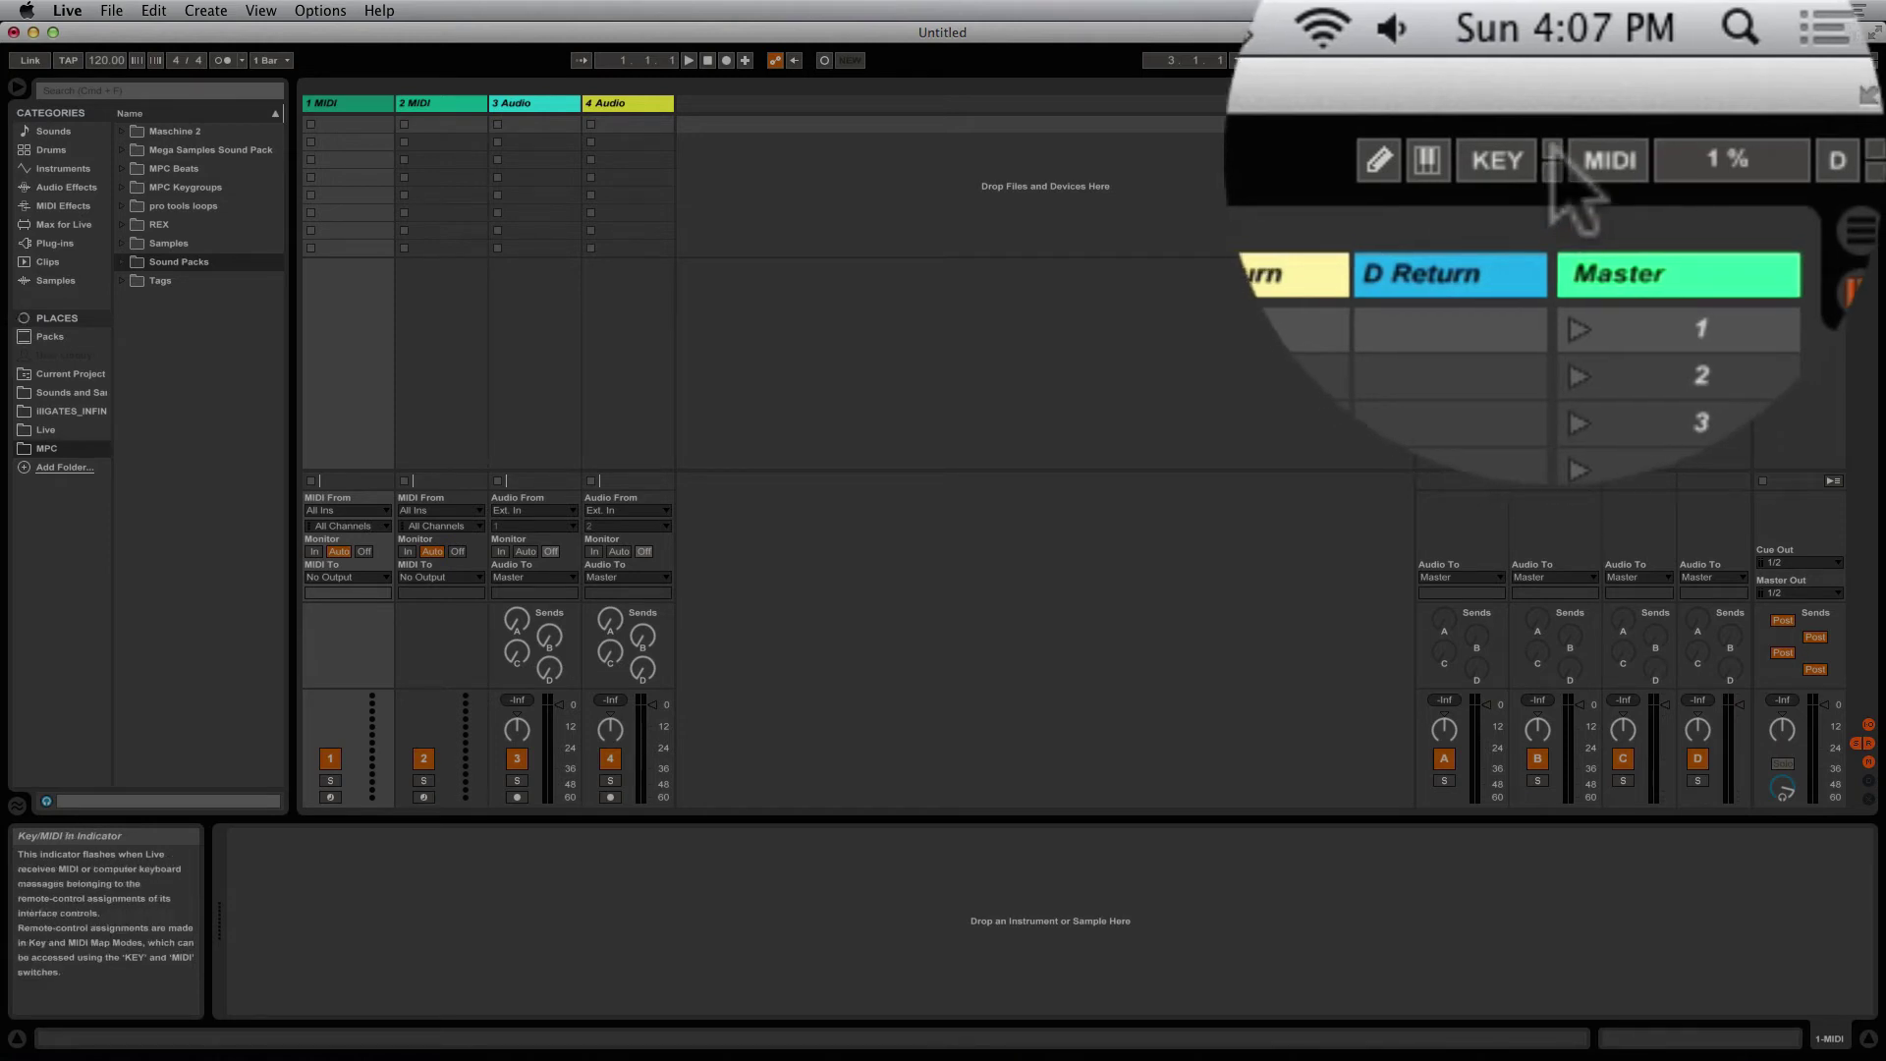
Step: Switch MIDI Map Mode on and back off, then inspect the CPU load meter
{"action": "left_click", "coordinate": [1589, 167]}
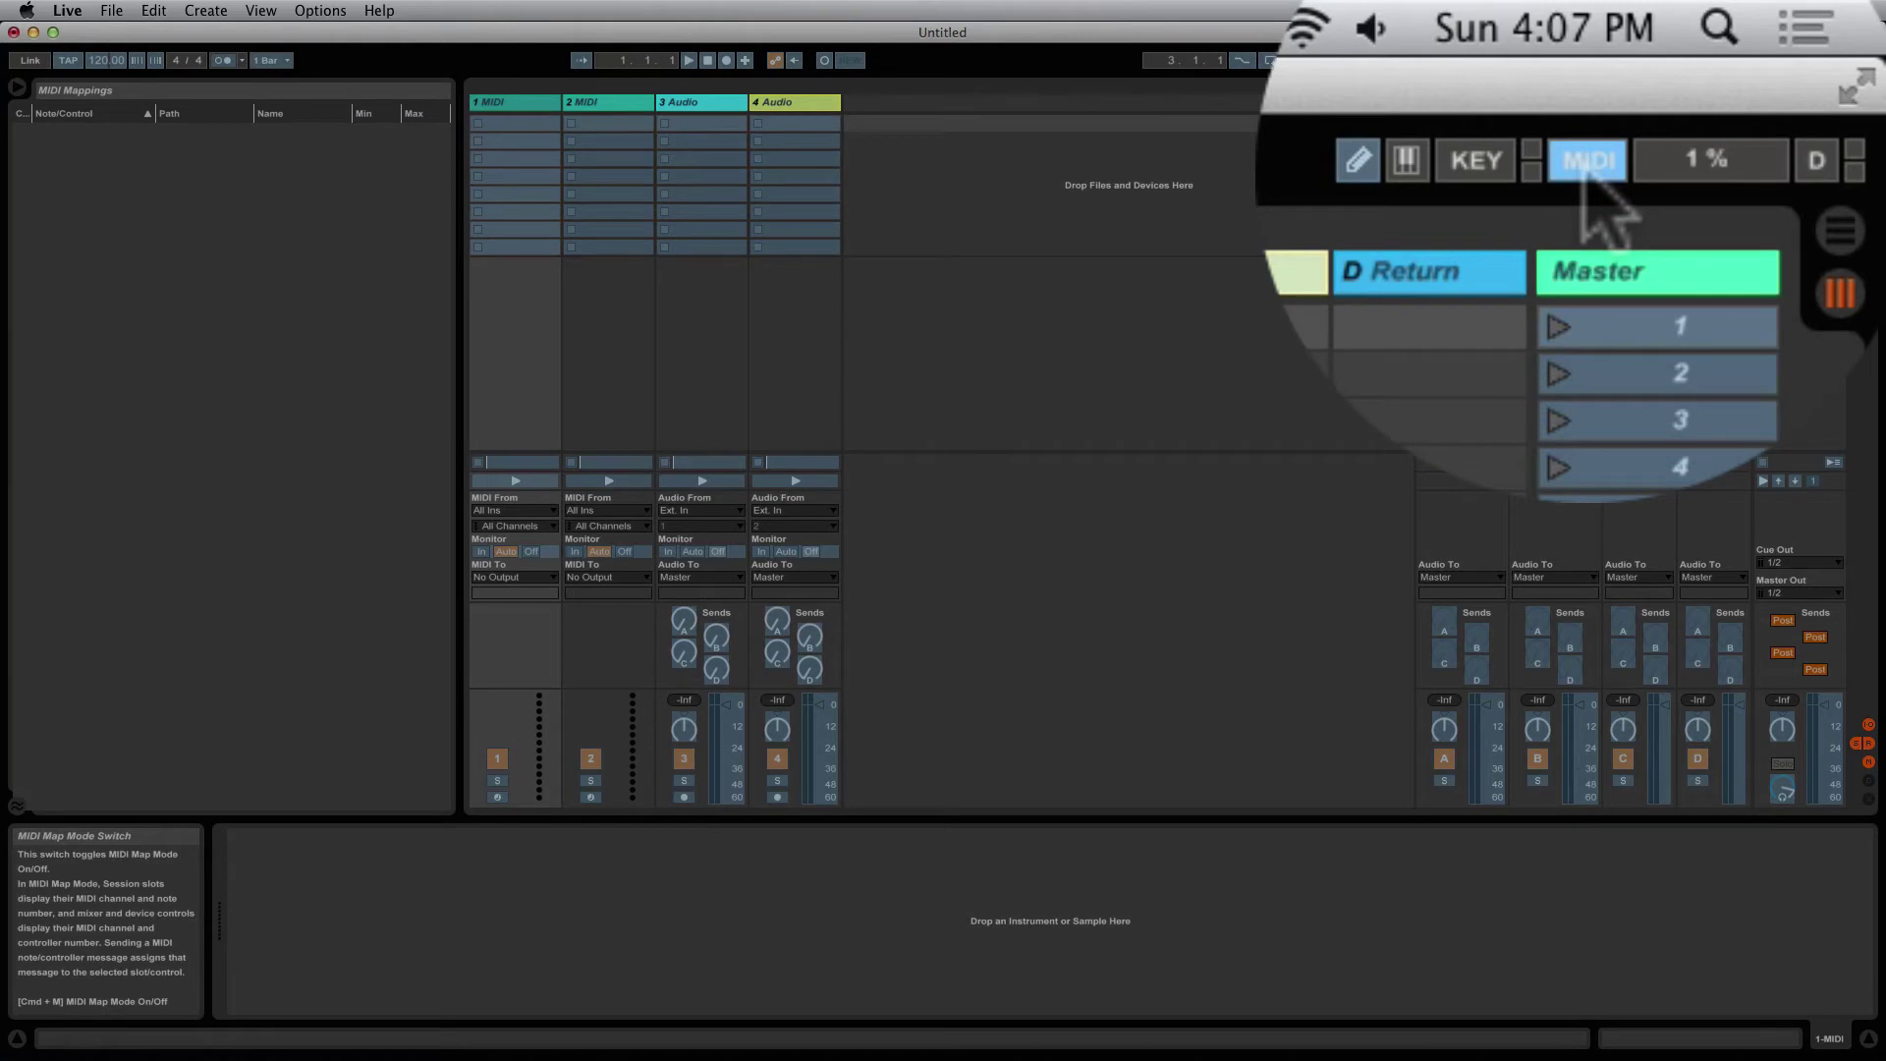
{"action": "left_click", "coordinate": [1589, 162]}
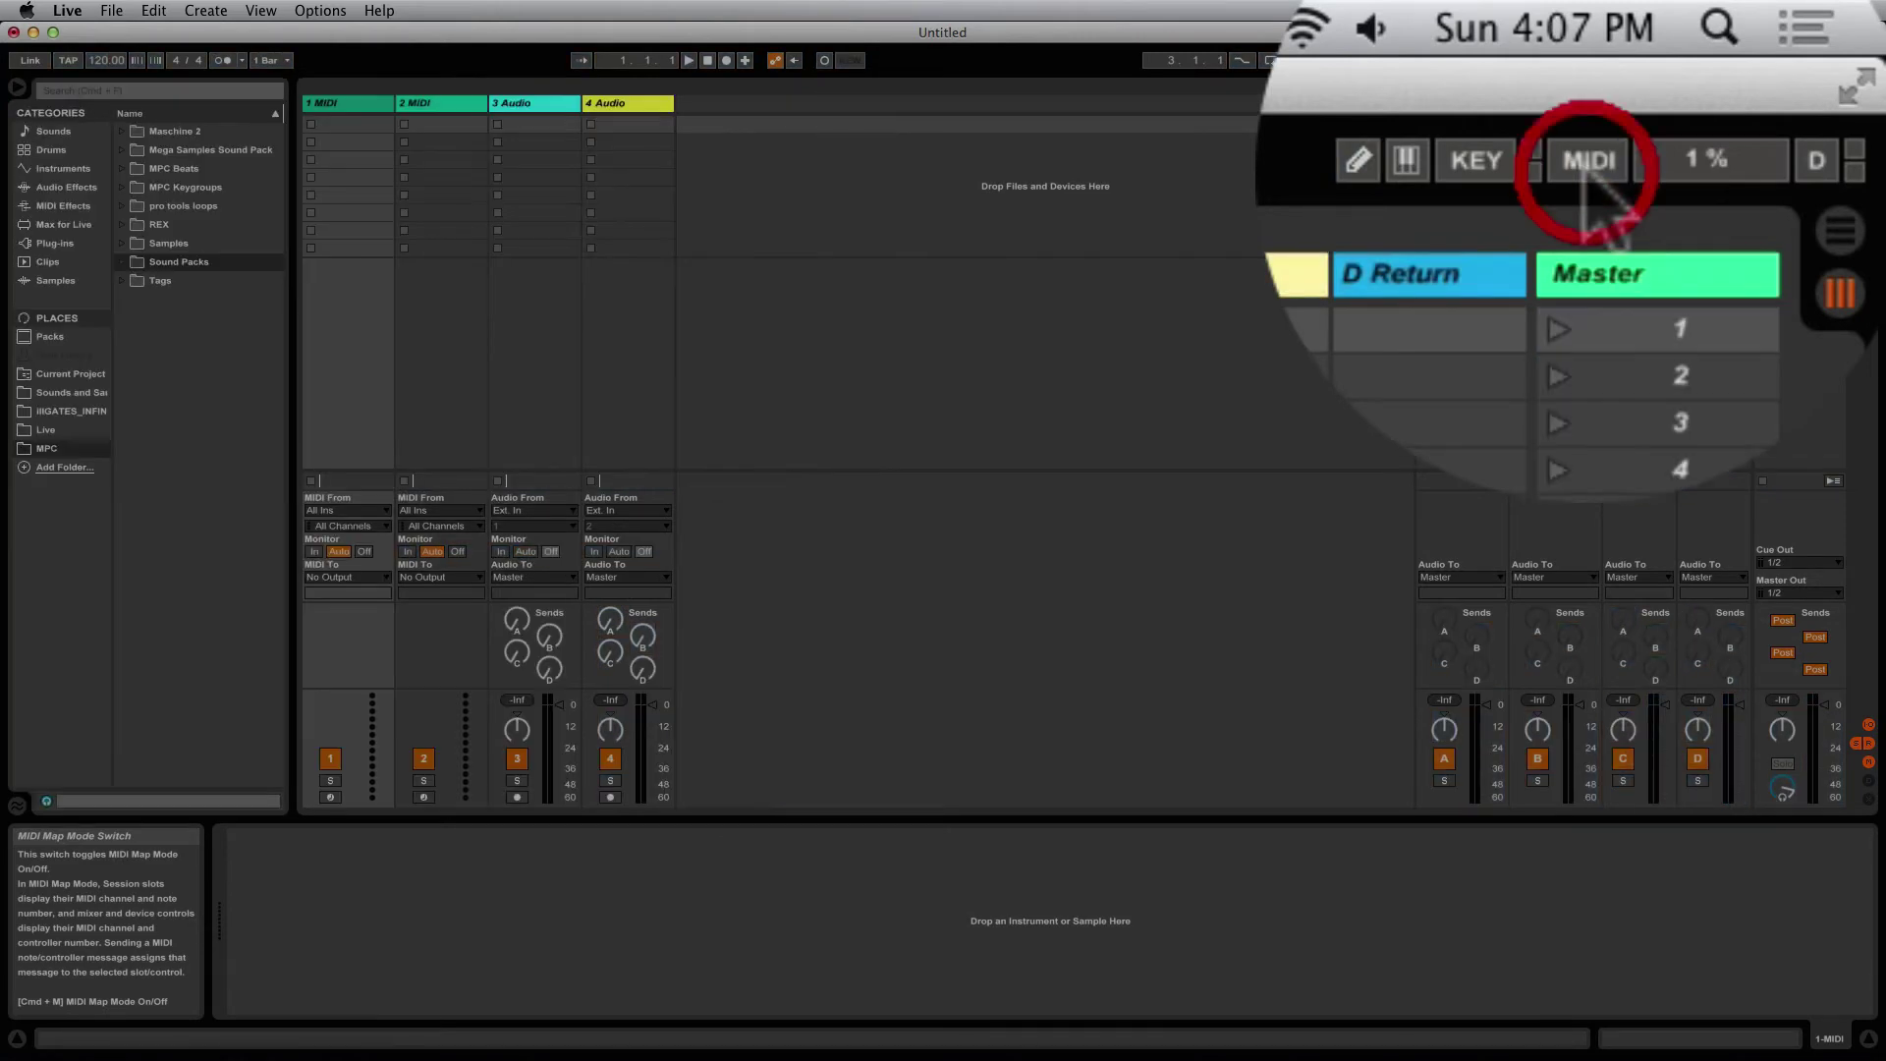
{"action": "left_click", "coordinate": [1704, 164]}
{"action": "left_click", "coordinate": [1709, 167]}
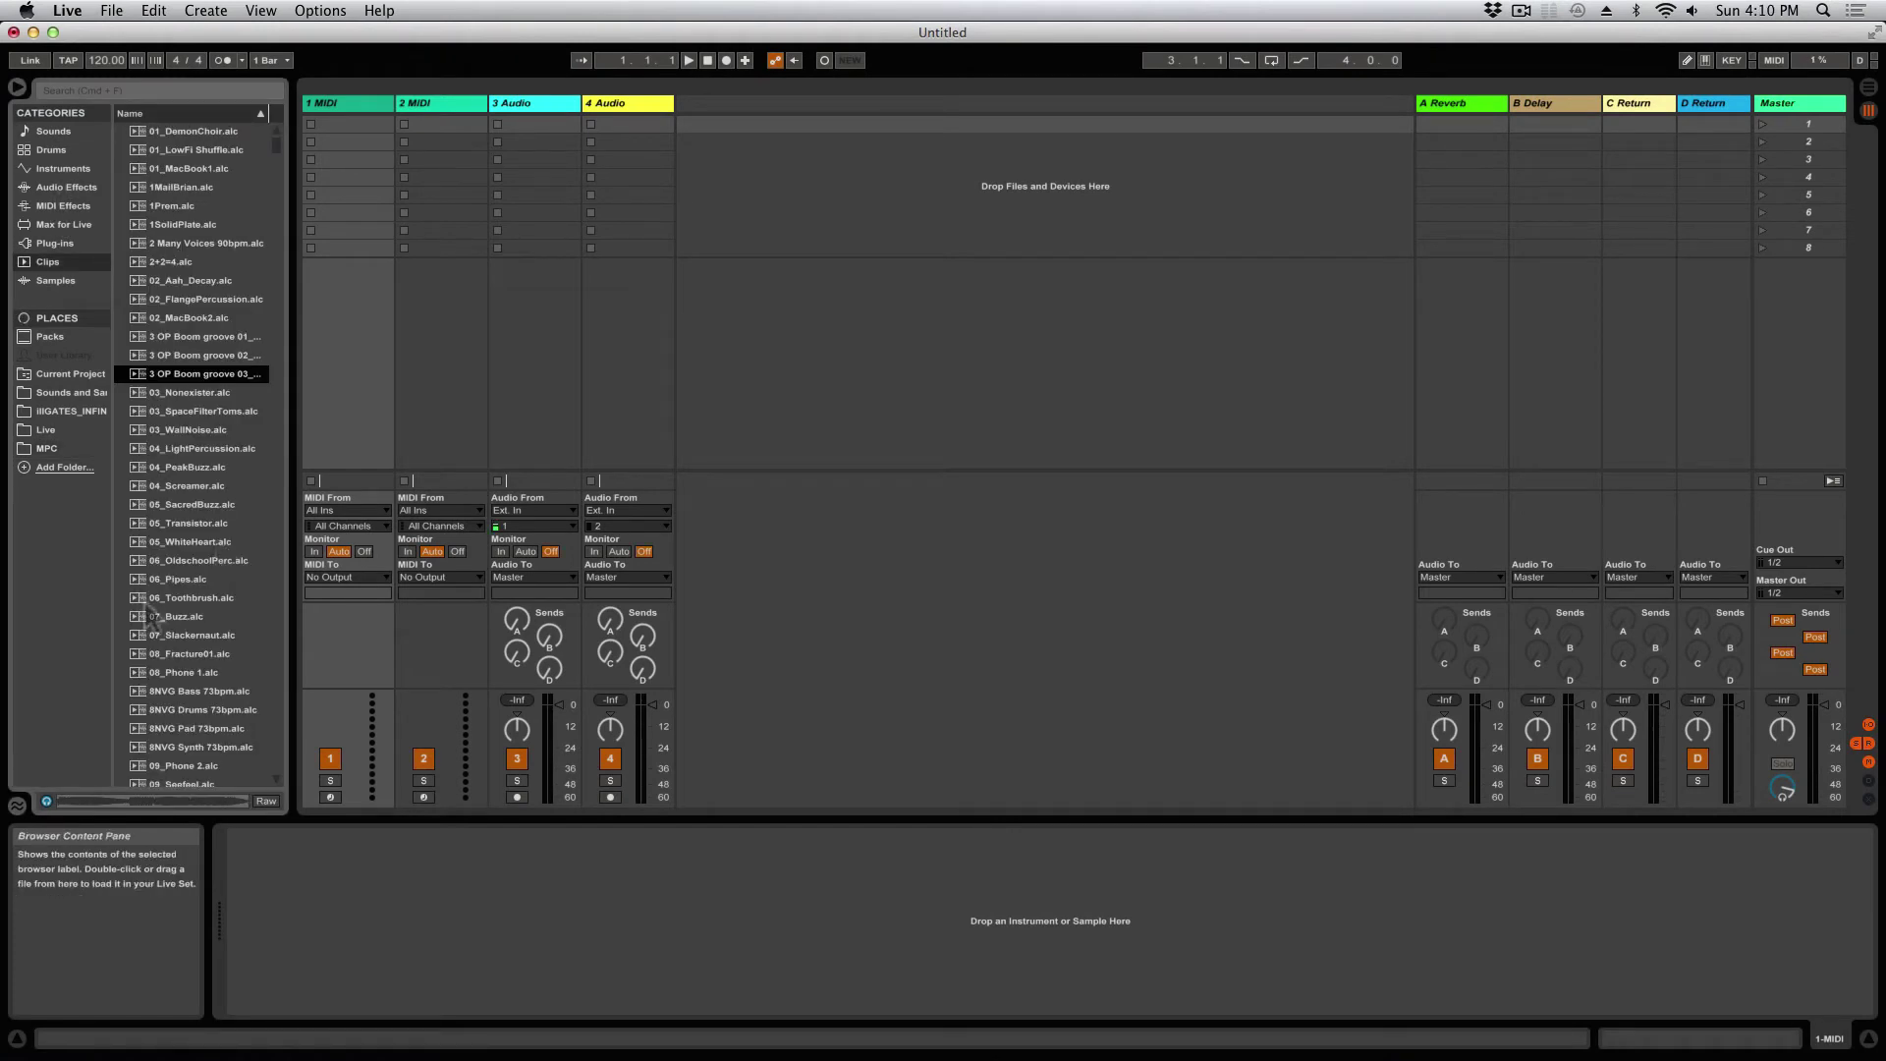
Step: Audition the 3 OP Boom groove 03, 05_Transistor, 06_Pipes and 08_Fracture01 clips from the browser, raising the system volume
{"action": "left_click", "coordinate": [185, 380]}
{"action": "left_click", "coordinate": [155, 800]}
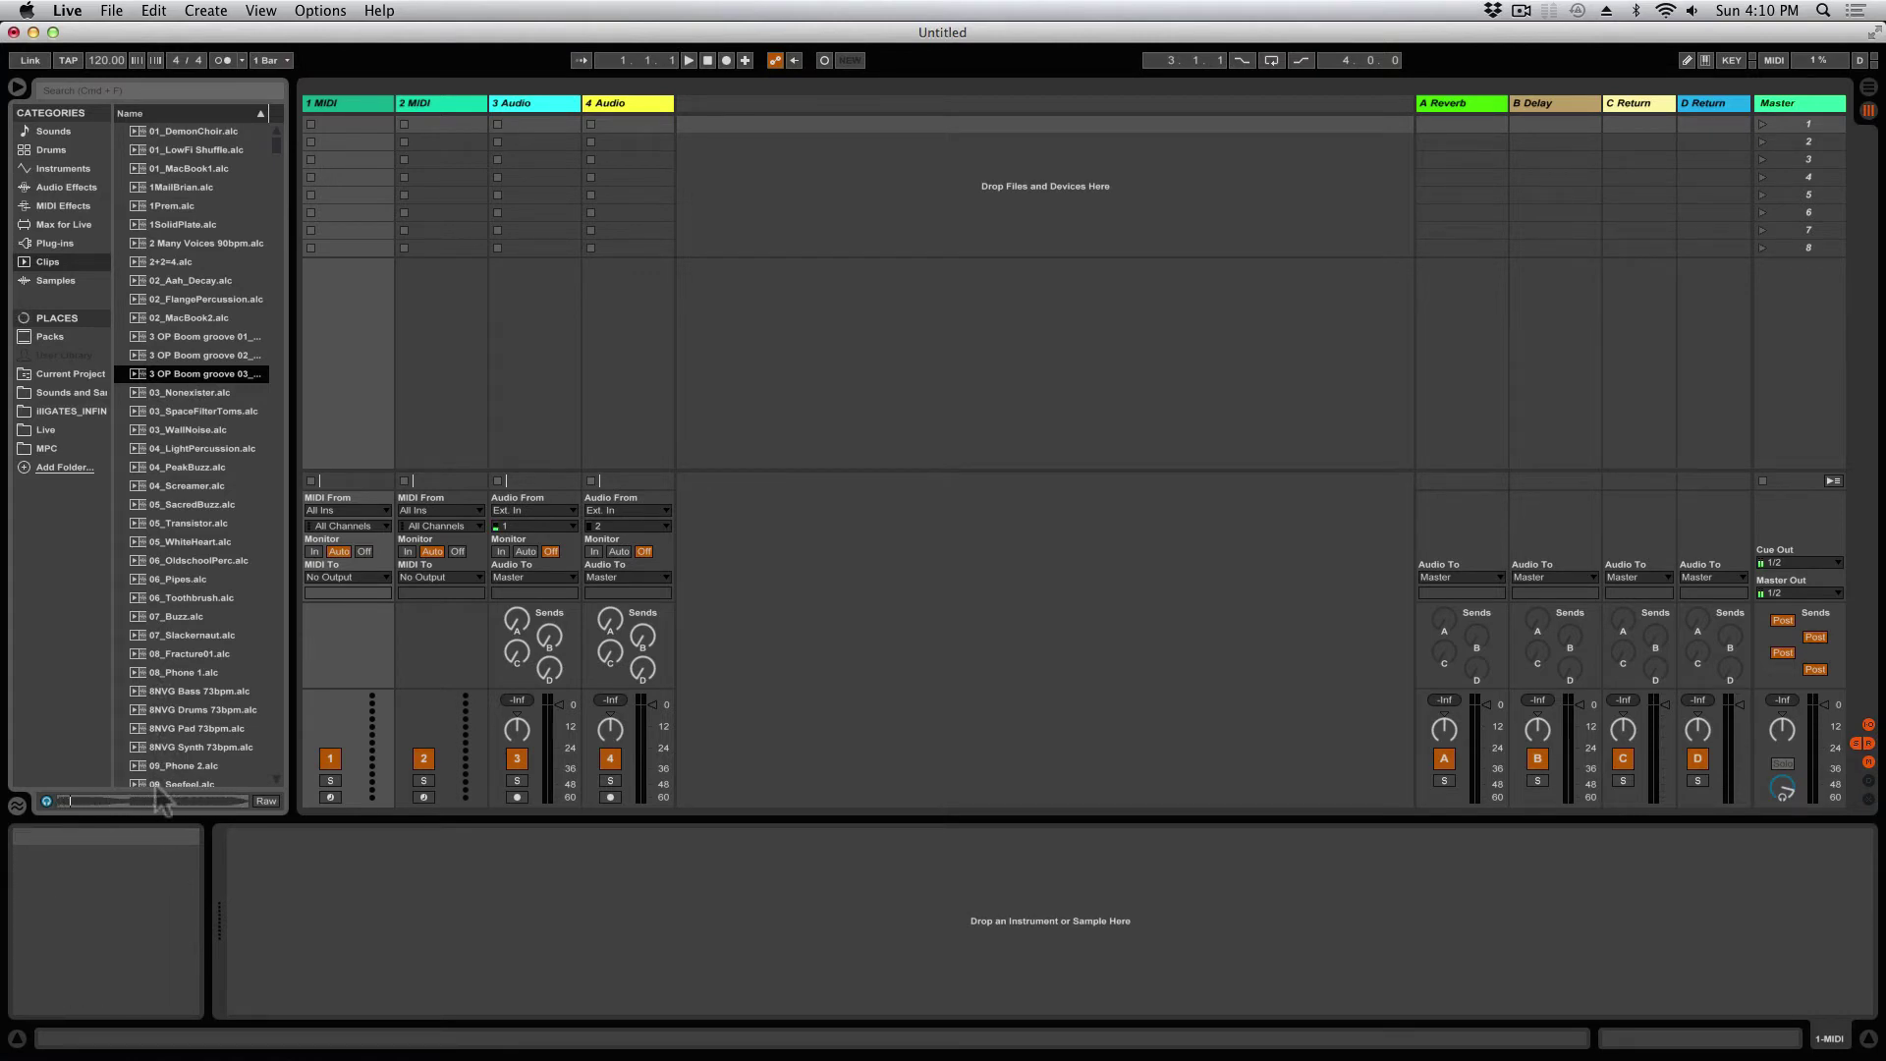
{"action": "key", "text": "XF86AudioRaiseVolume"}
{"action": "key", "text": "XF86AudioRaiseVolume"}
{"action": "key", "text": "XF86AudioRaiseVolume"}
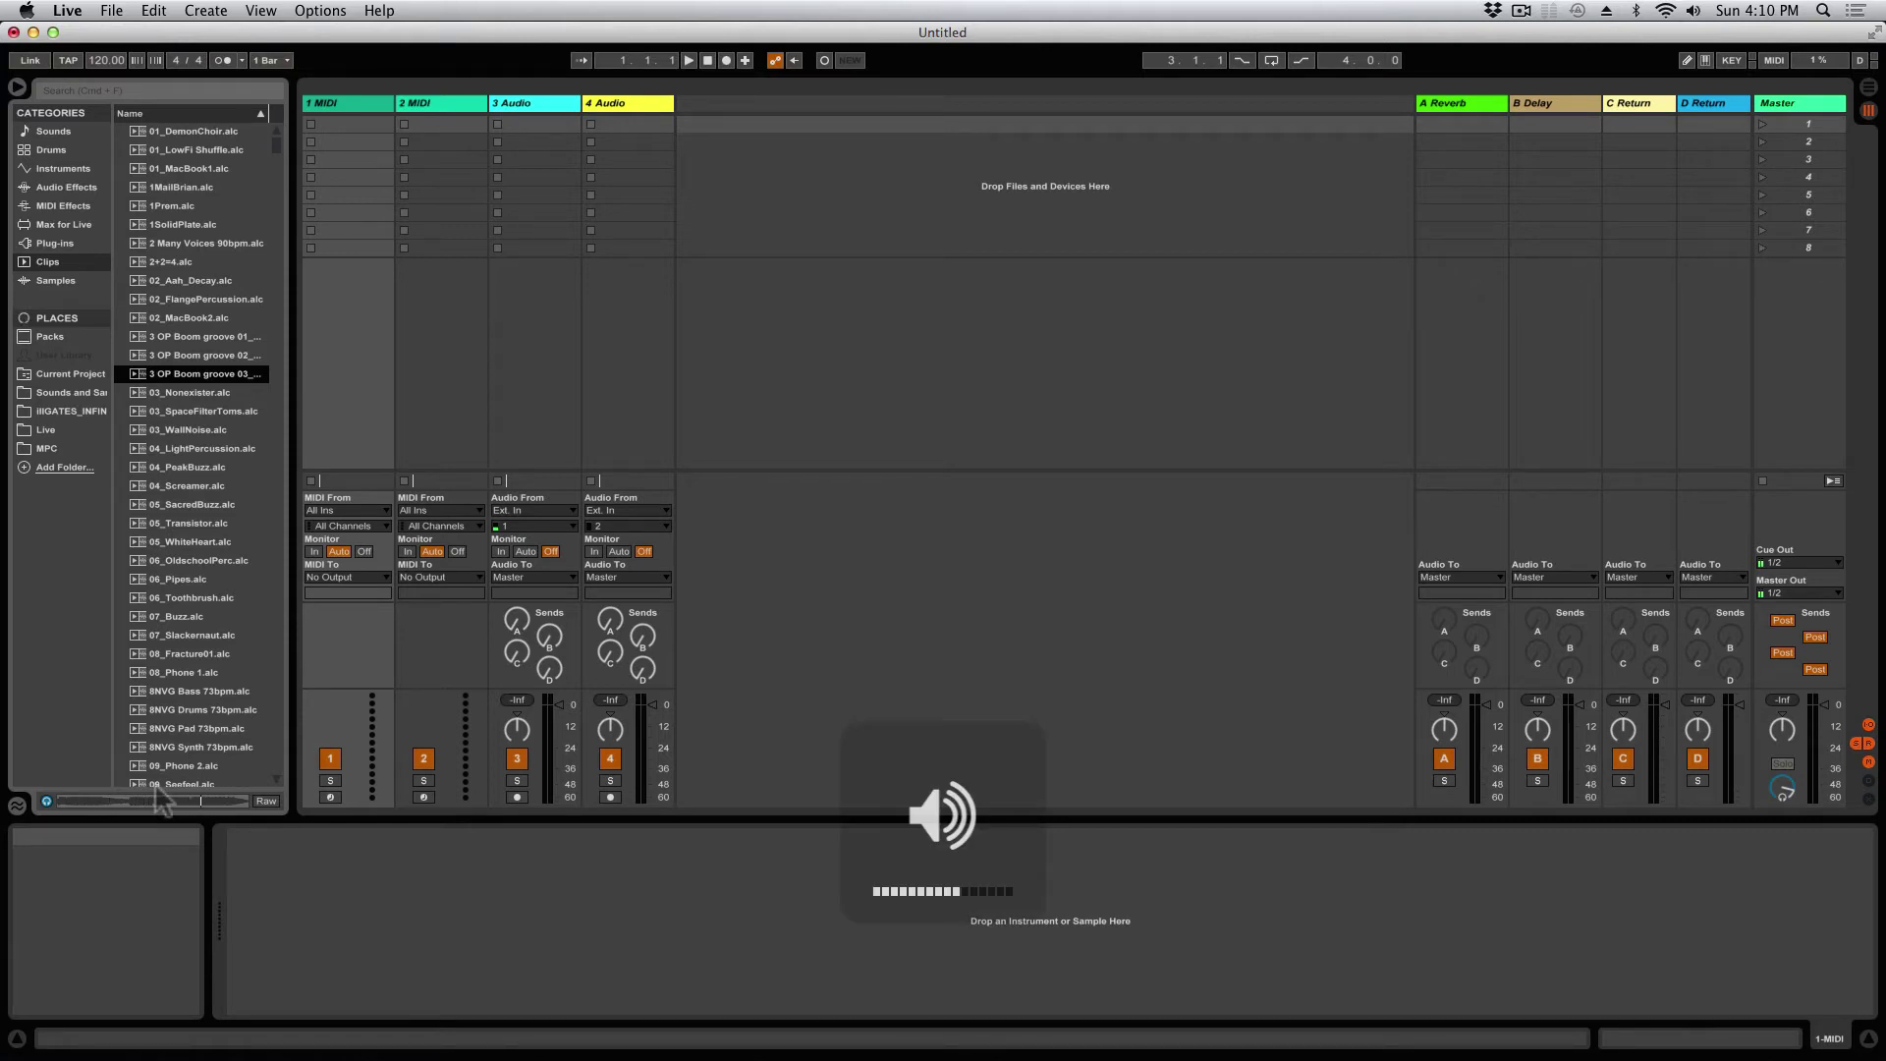
{"action": "left_click", "coordinate": [196, 525]}
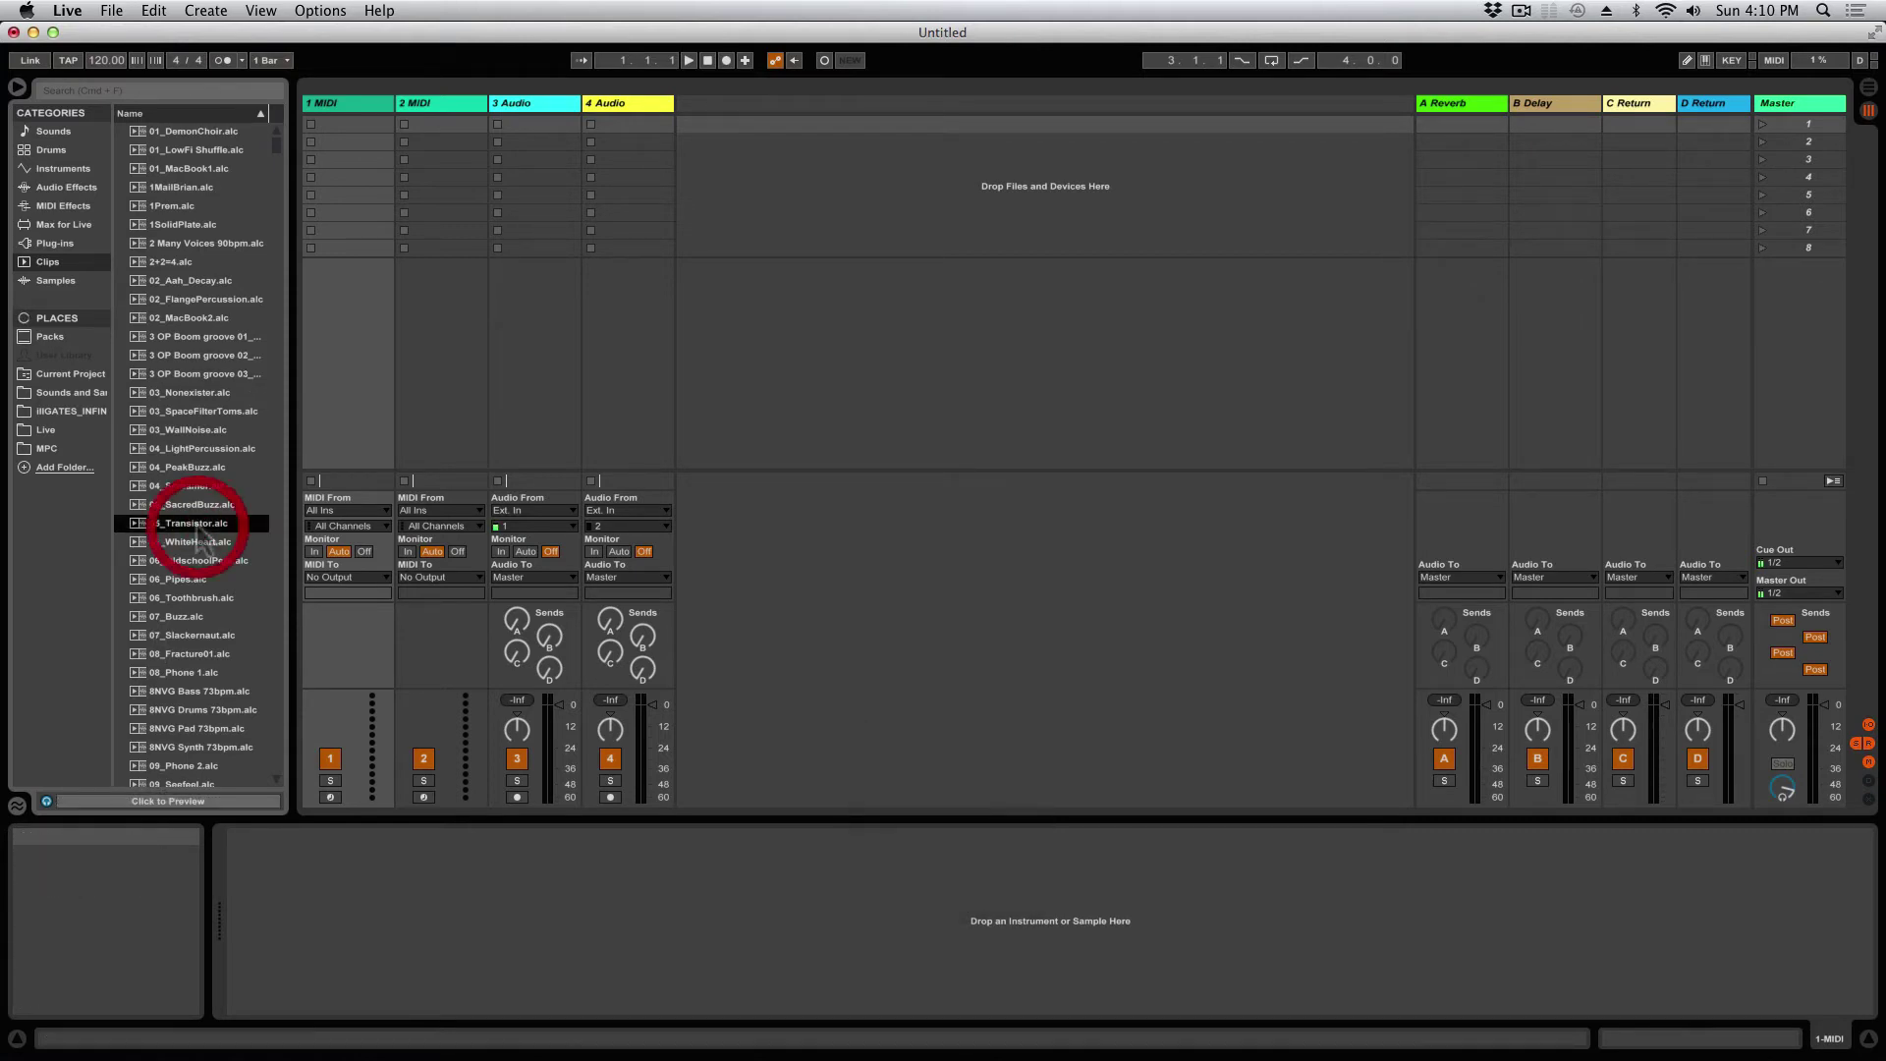
{"action": "key", "text": "XF86AudioRaiseVolume"}
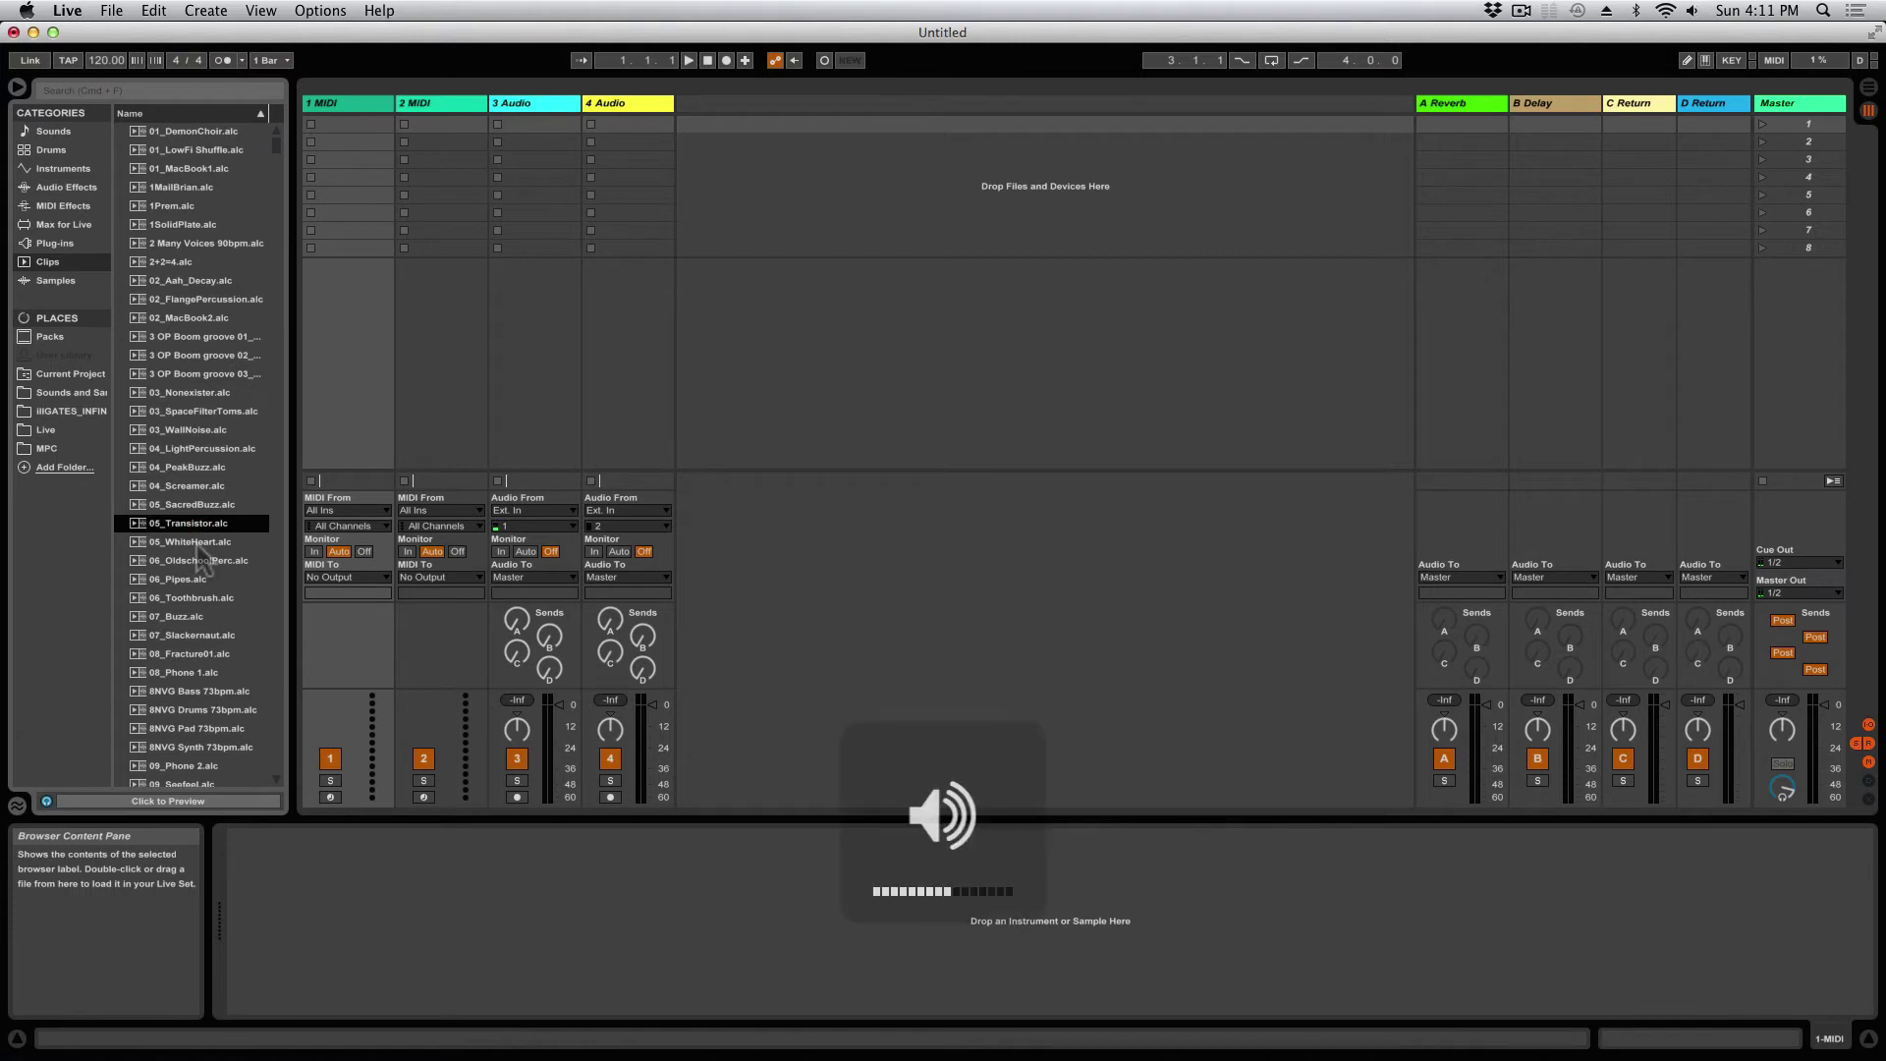
{"action": "left_click", "coordinate": [189, 581]}
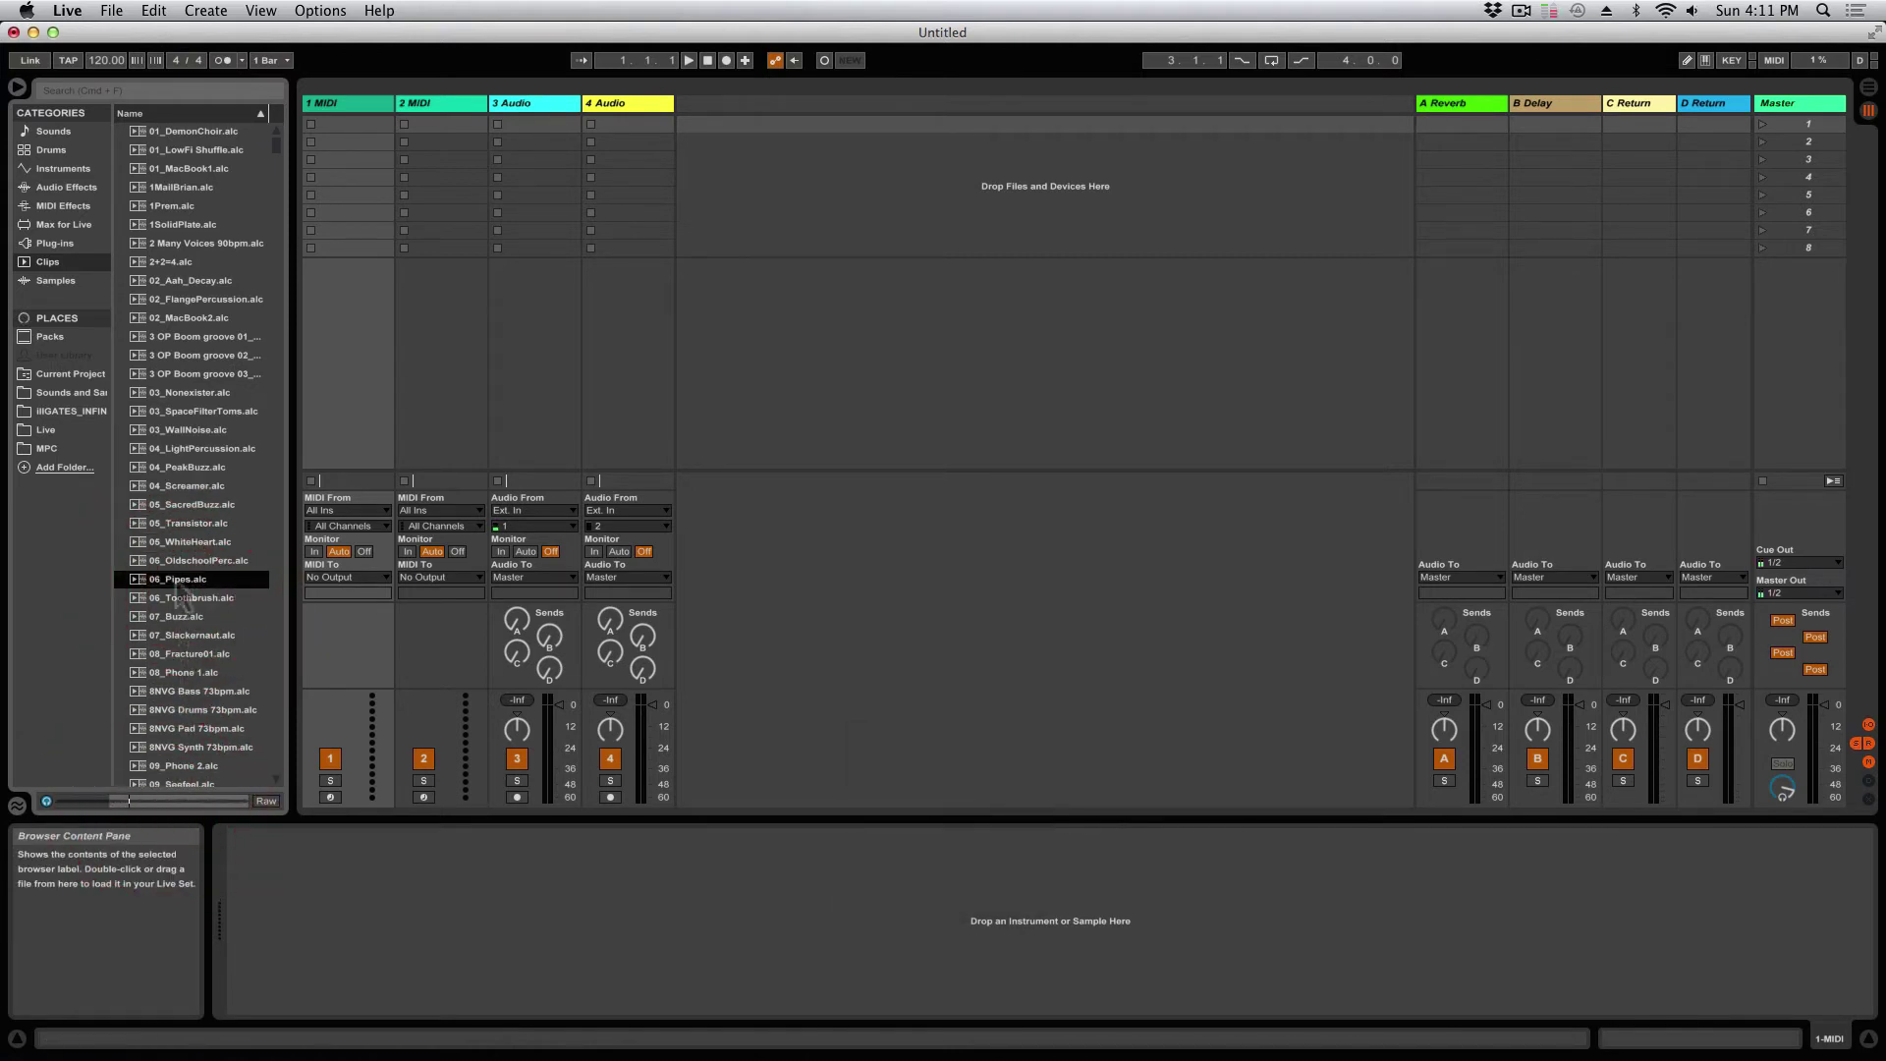
{"action": "left_click", "coordinate": [192, 655]}
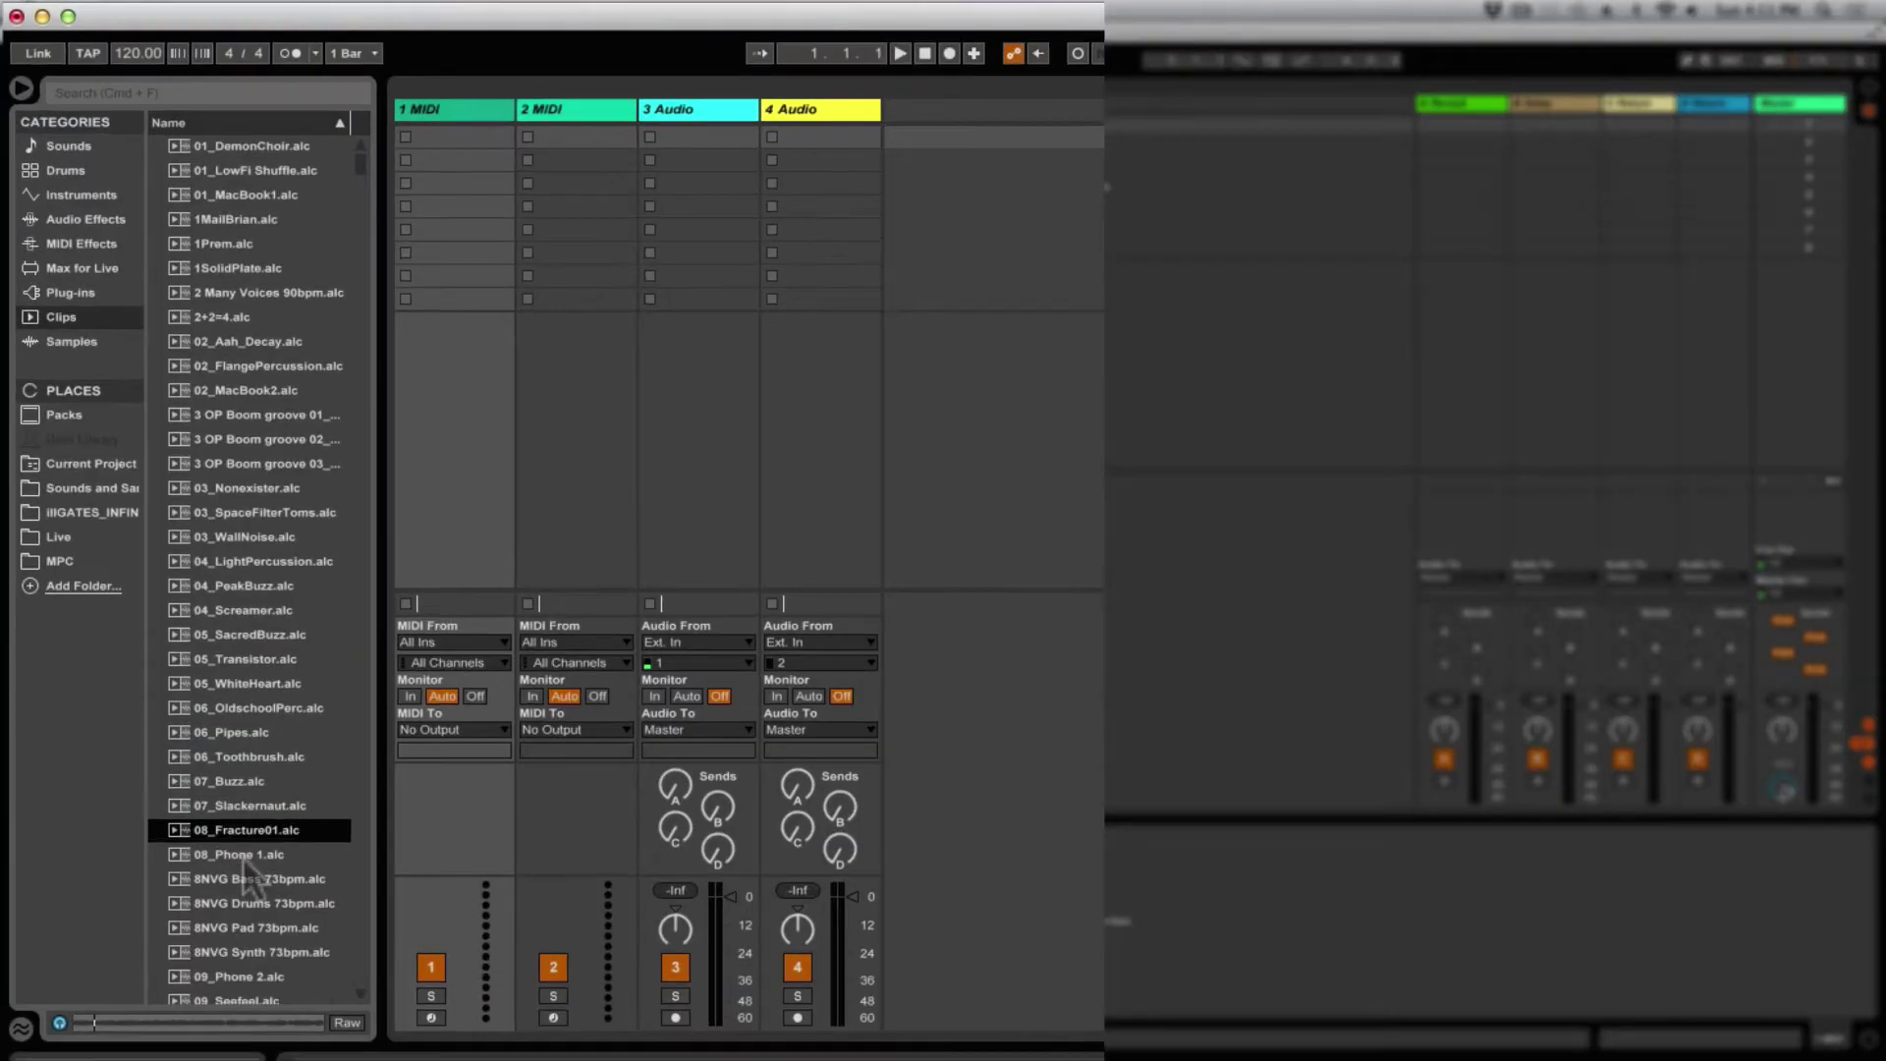
Step: Audition the 14_Robot and 16_BubblePerc clips from the browser
{"action": "scroll", "coordinate": [246, 860], "scroll_direction": "down", "scroll_amount": 7}
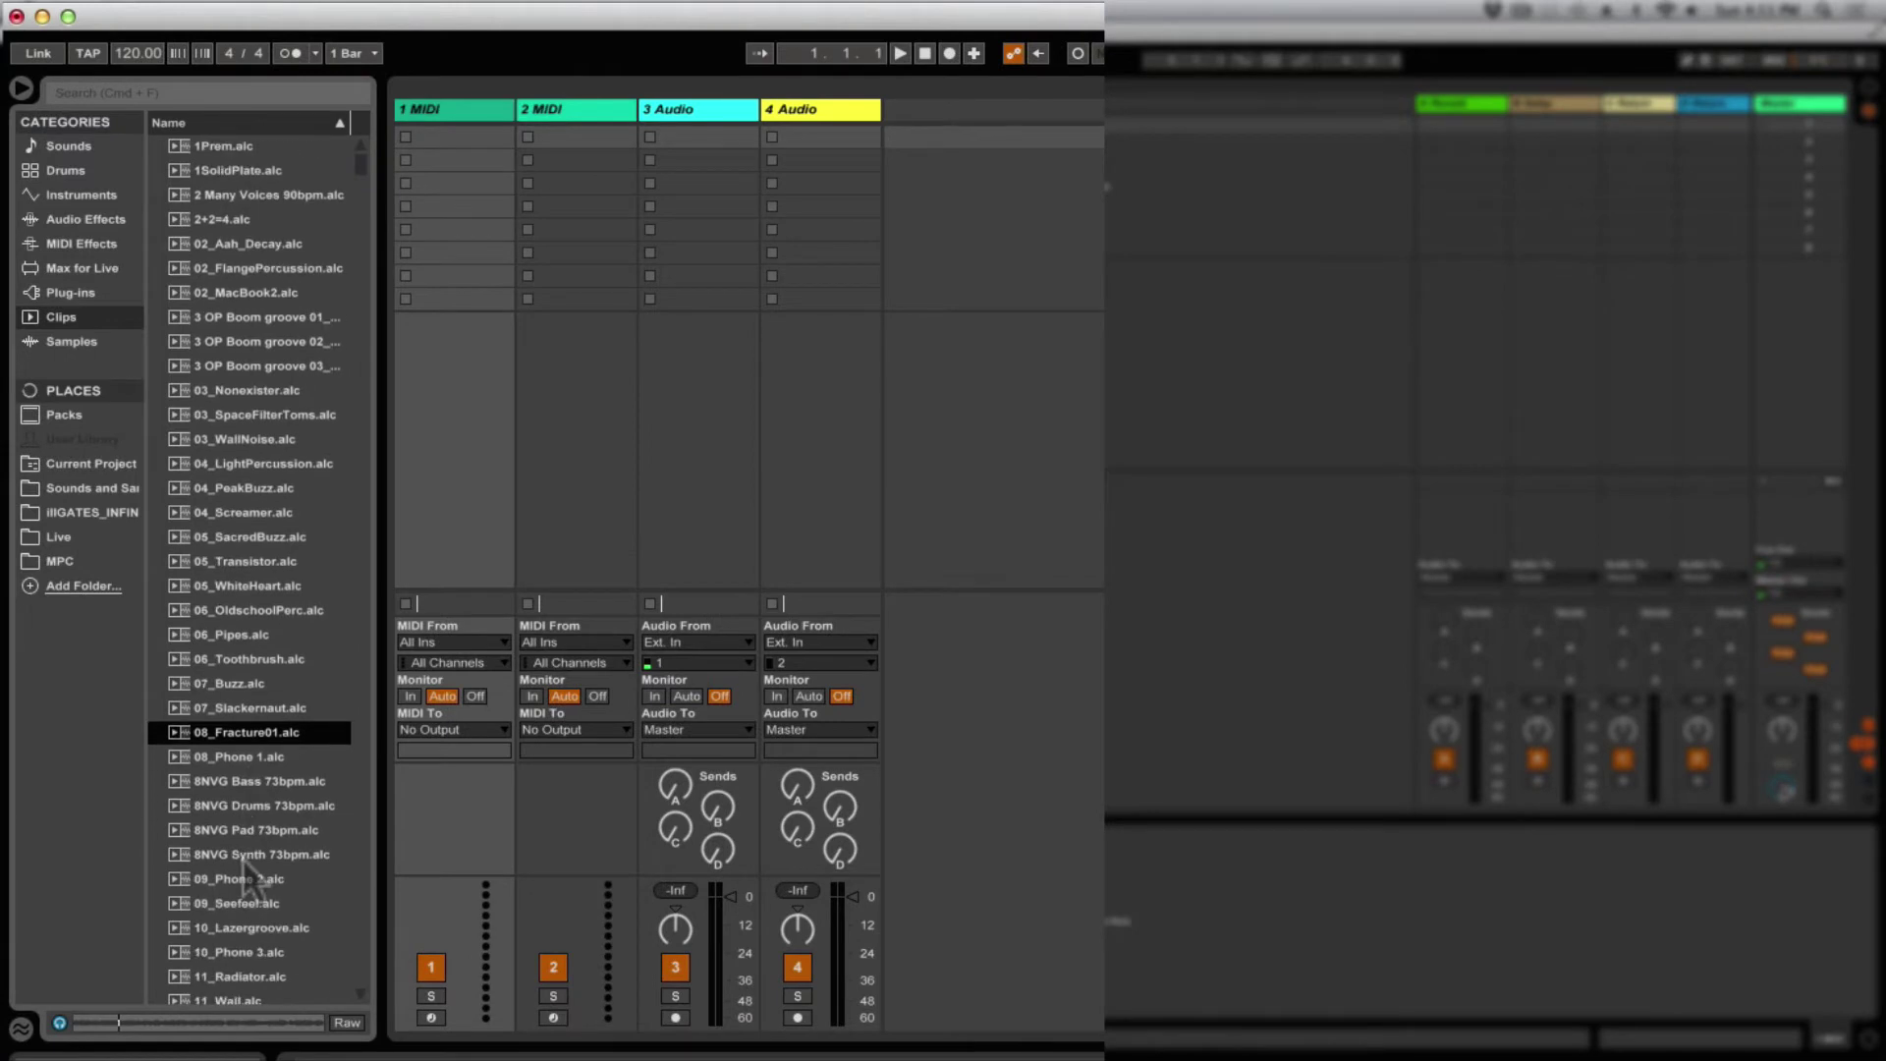
{"action": "left_click", "coordinate": [246, 857]}
{"action": "left_click", "coordinate": [229, 1019]}
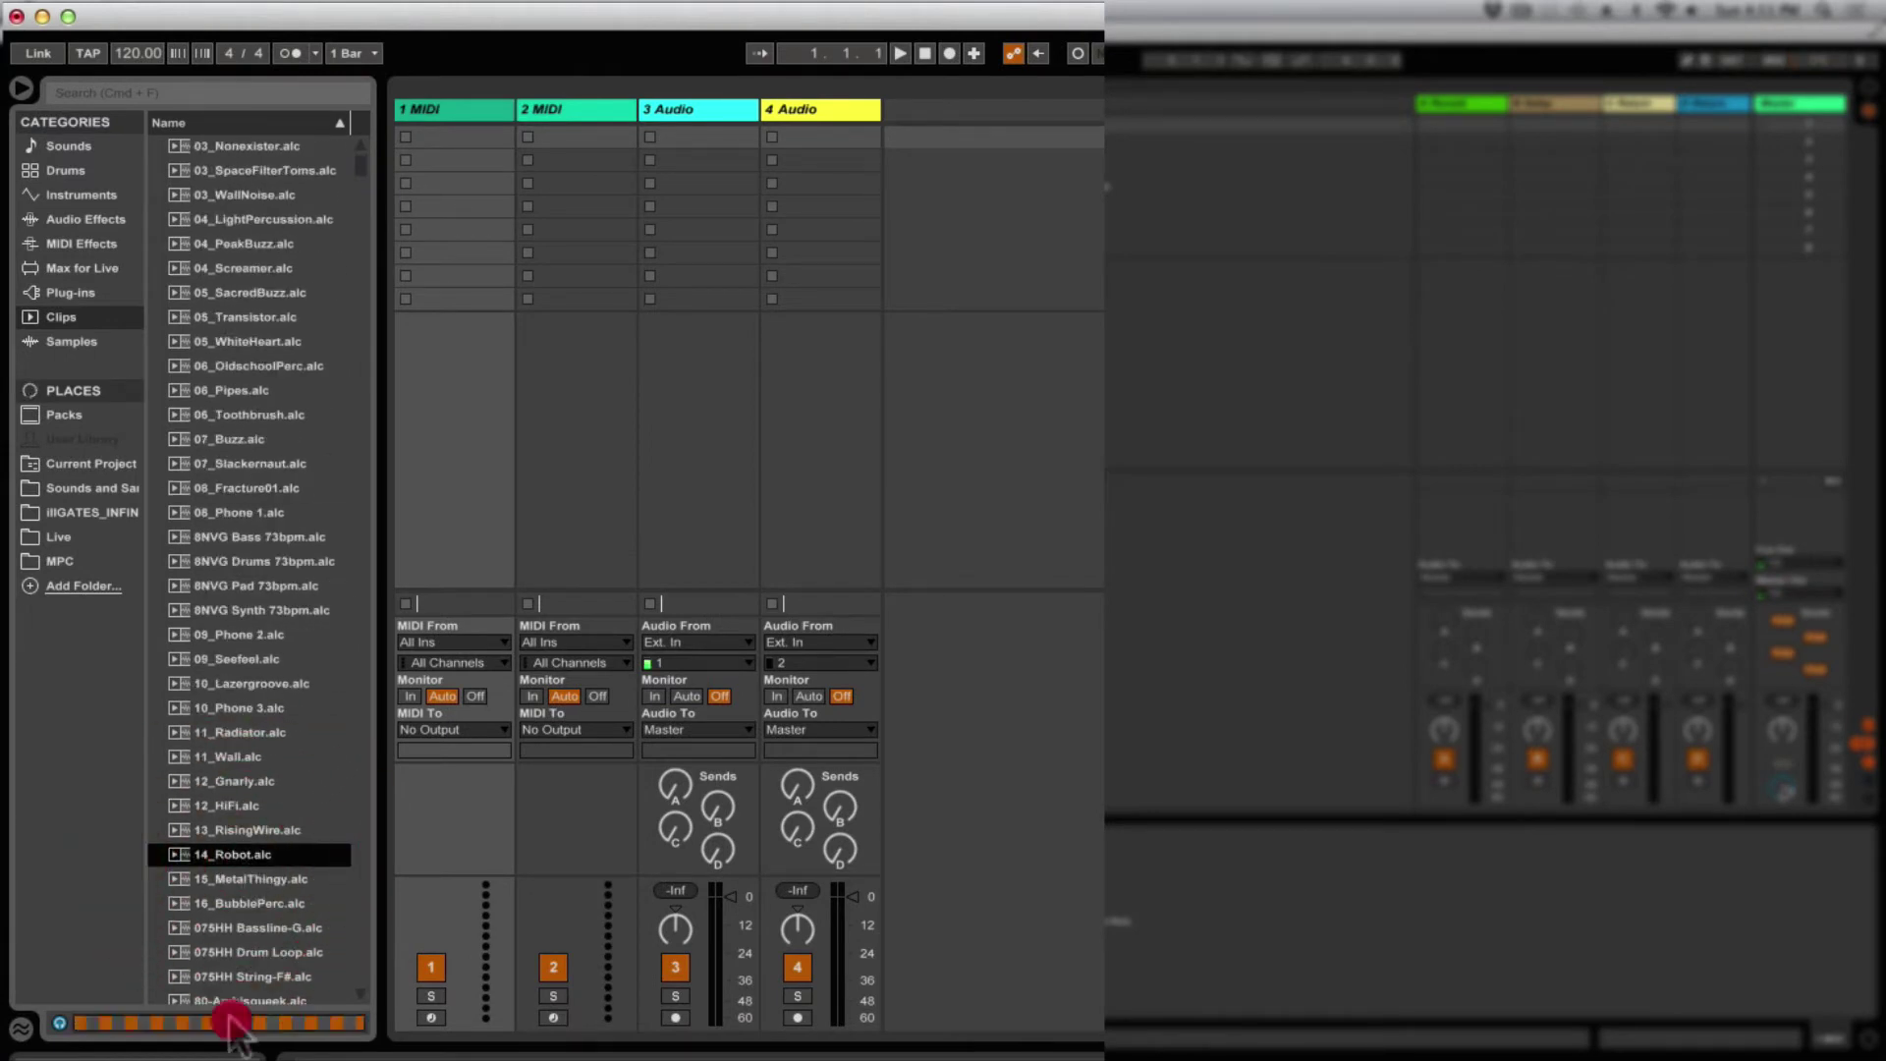
{"action": "left_click", "coordinate": [243, 903]}
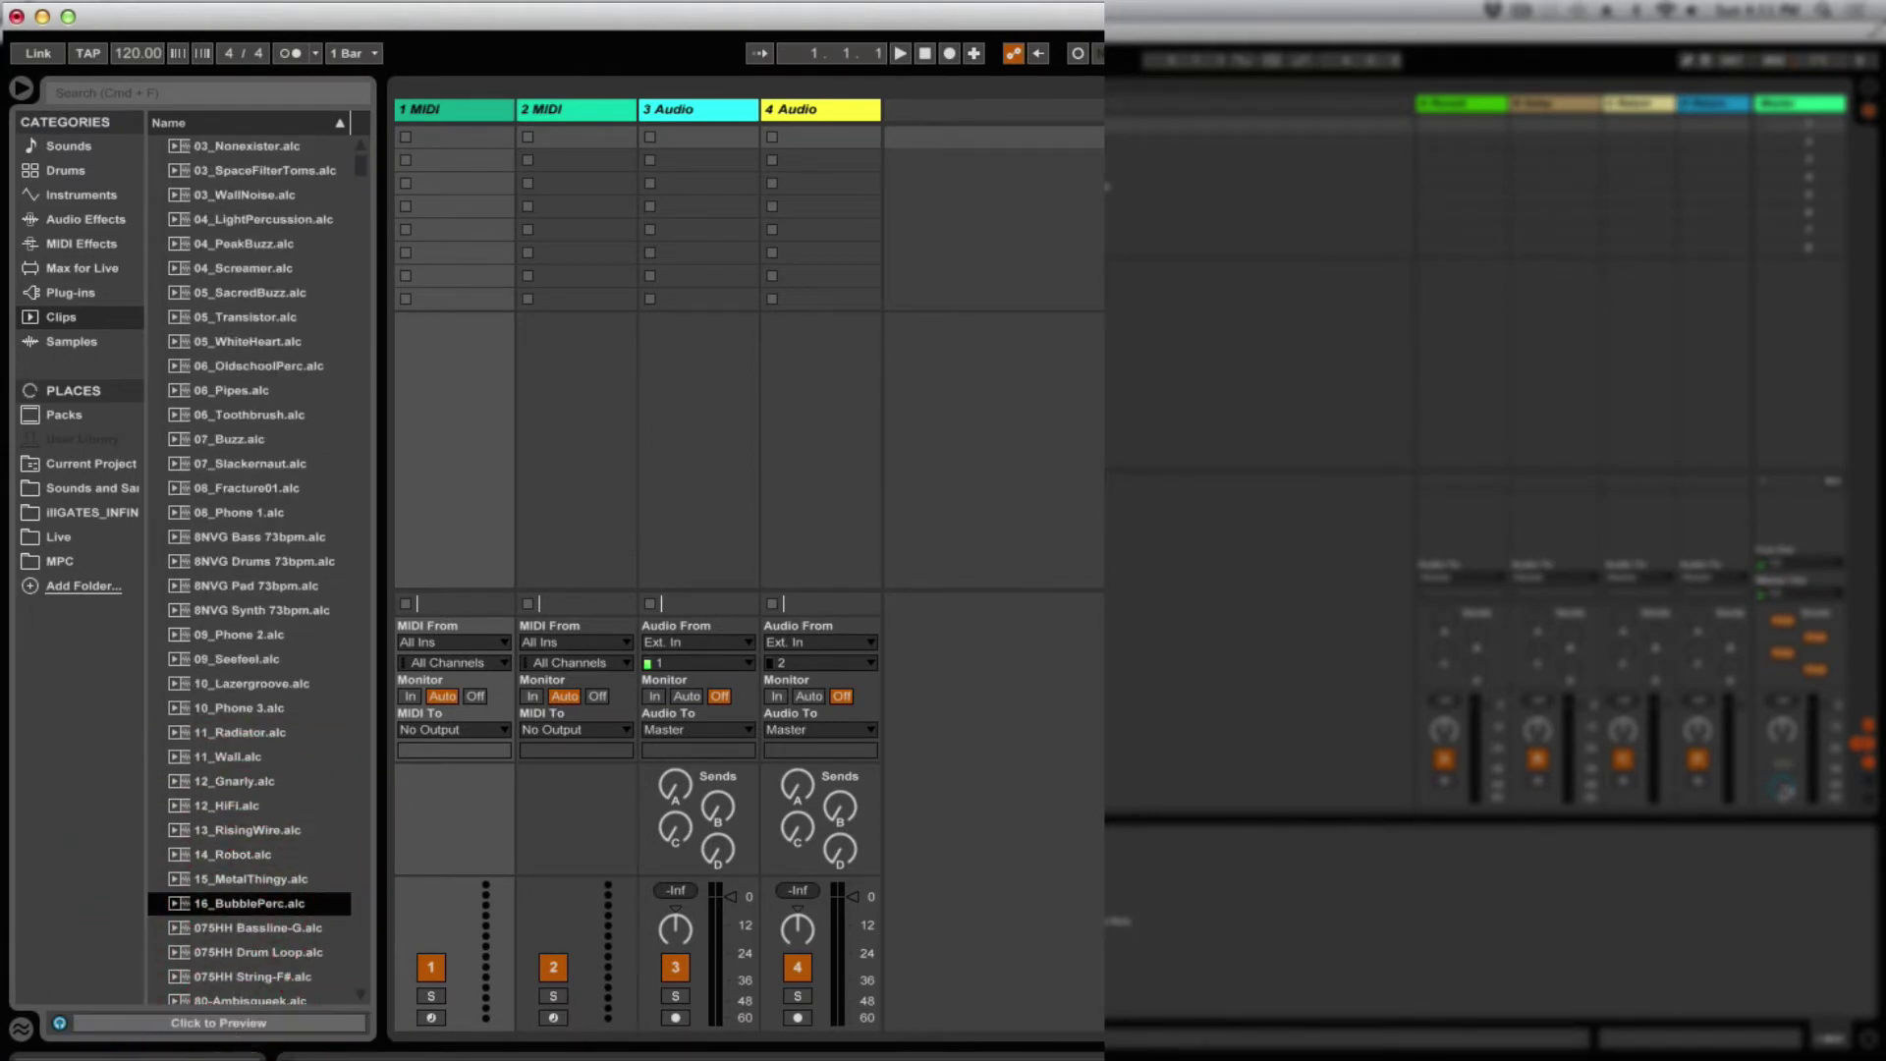
{"action": "left_click", "coordinate": [236, 1014]}
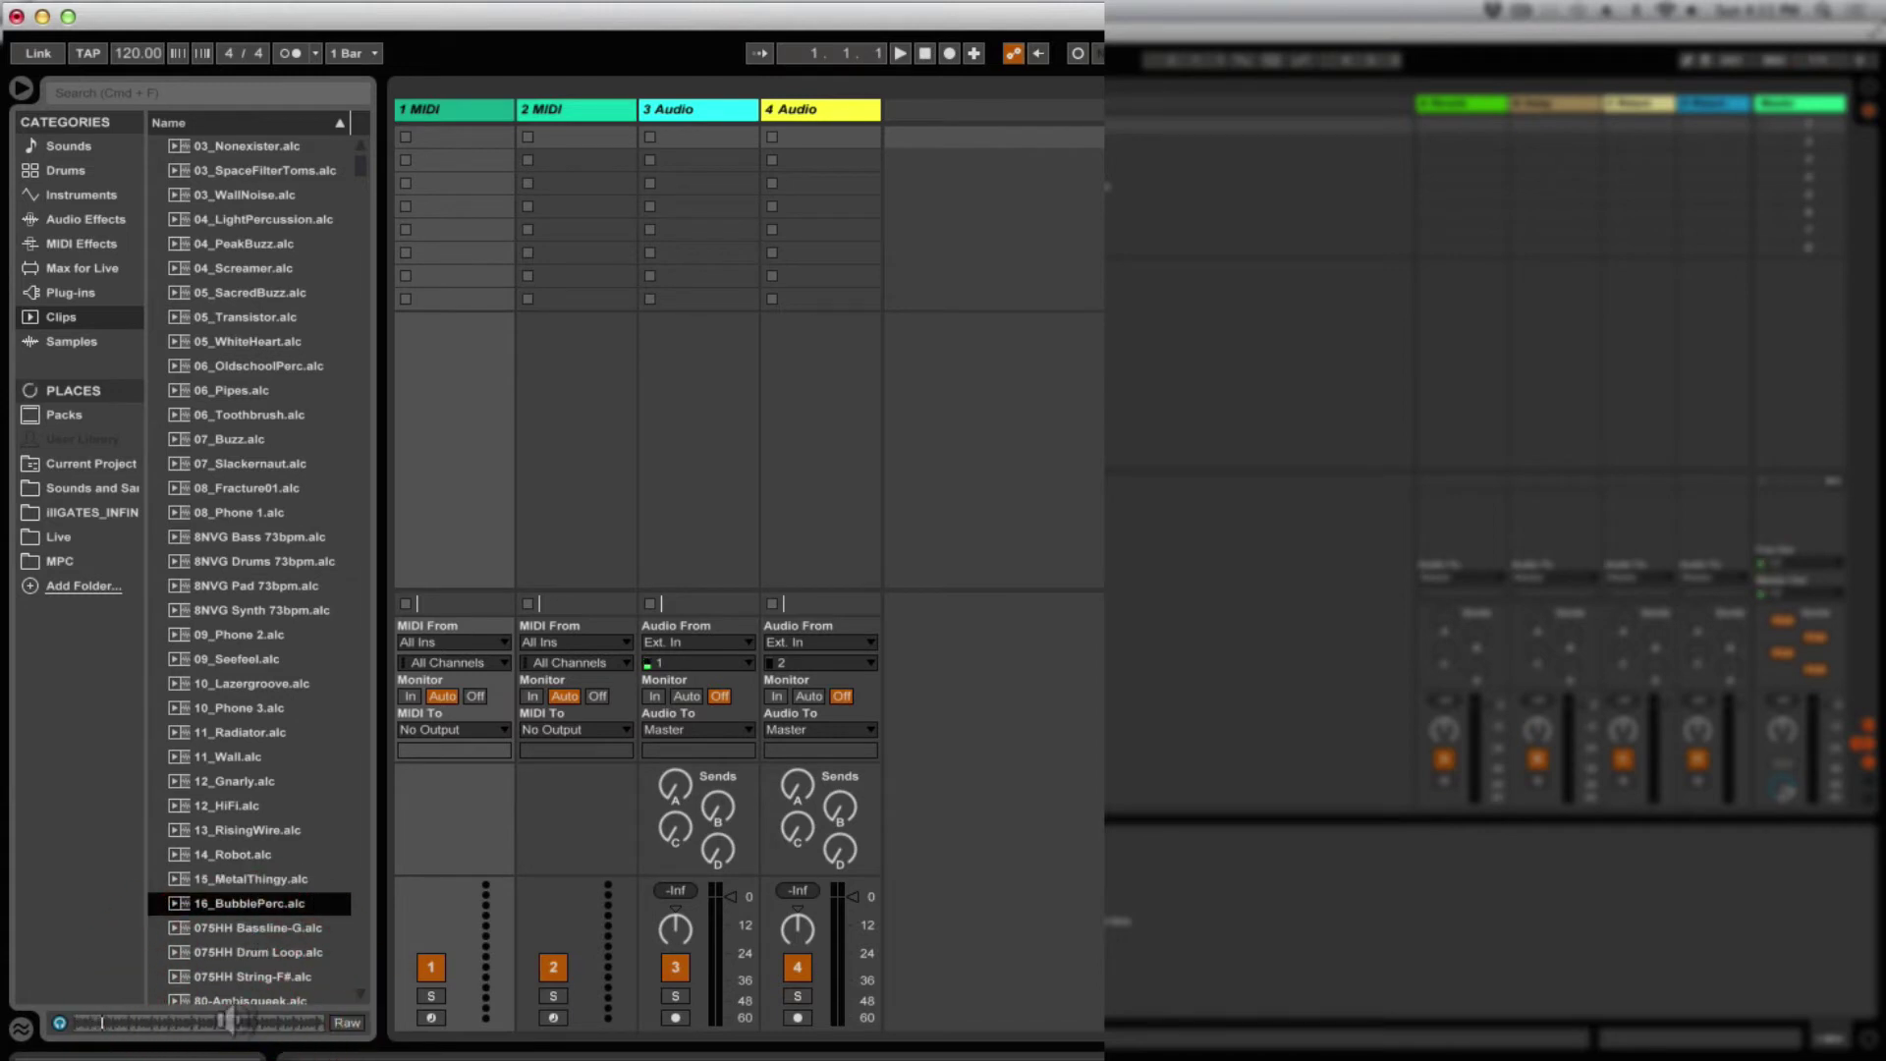
Step: Load 16_BubblePerc onto a new track beside 4 Audio, launch it, and set the tempo to 116 BPM
{"action": "left_click_drag", "start_coordinate": [242, 904], "coordinate": [960, 139]}
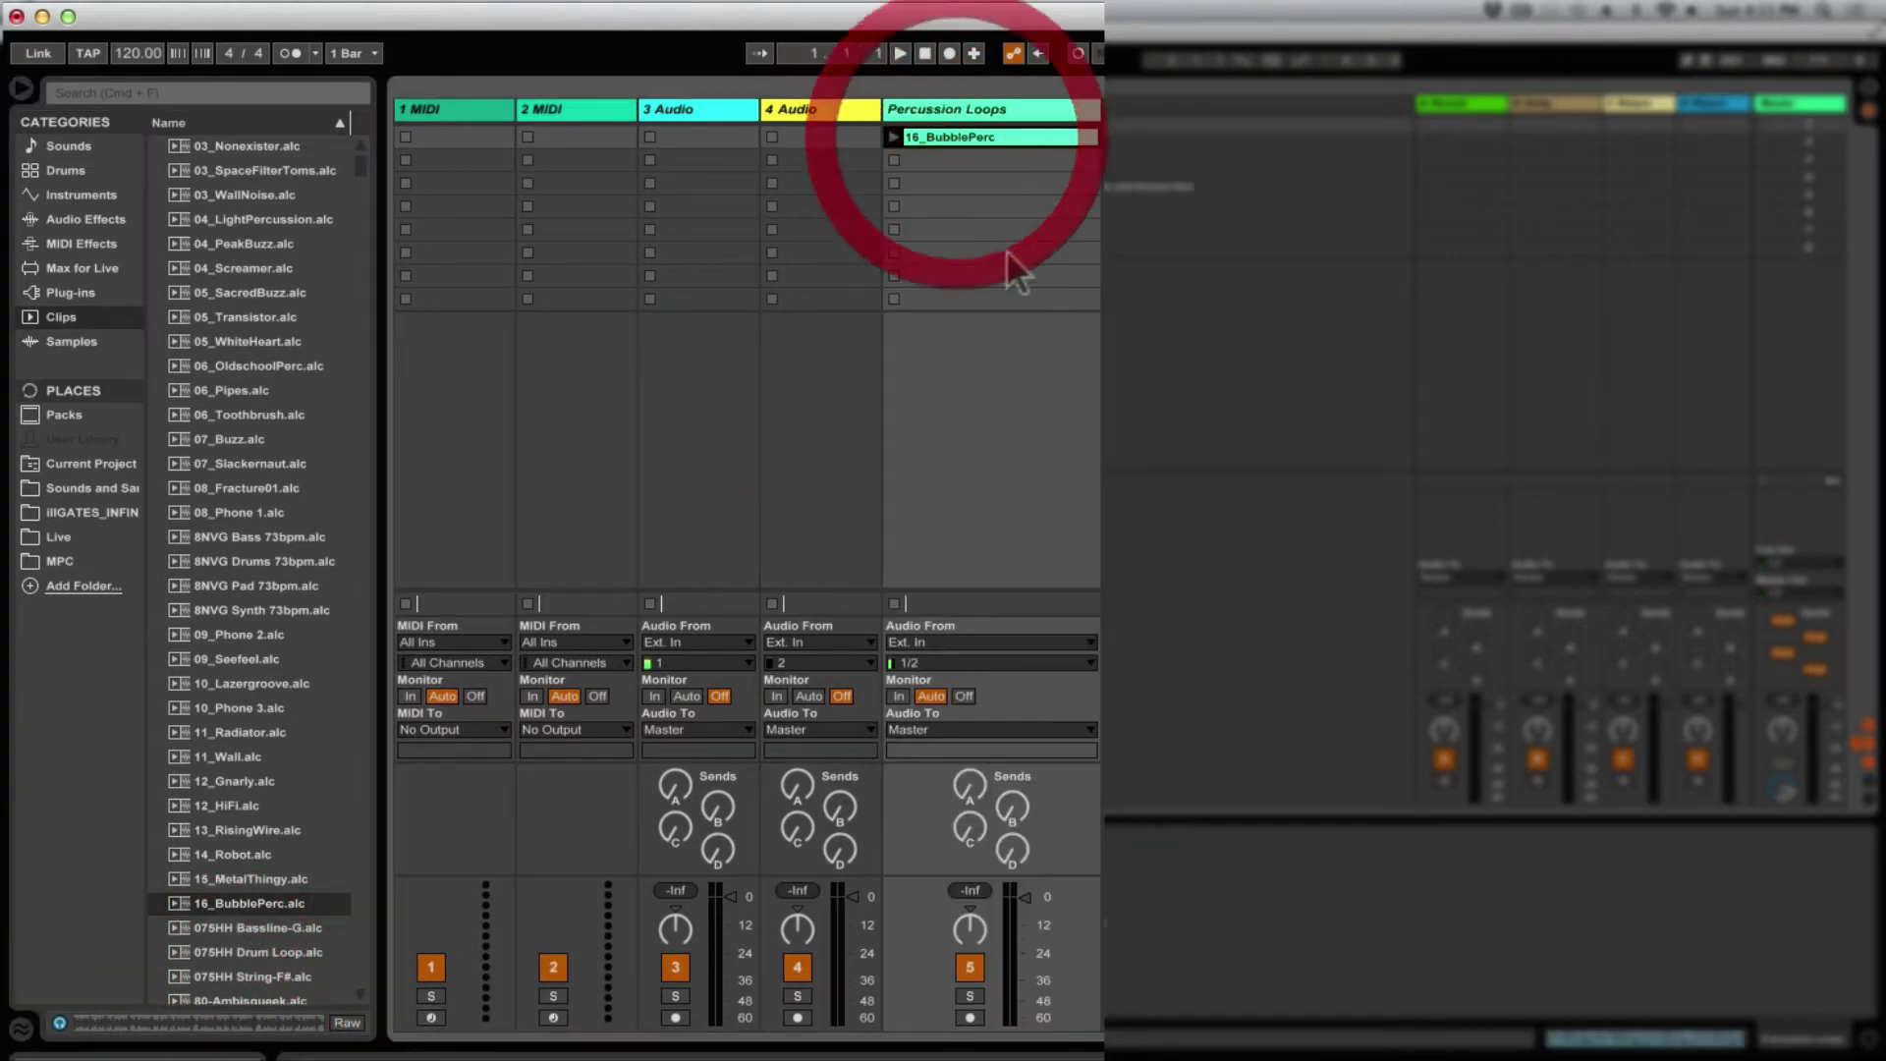
{"action": "left_click", "coordinate": [893, 138]}
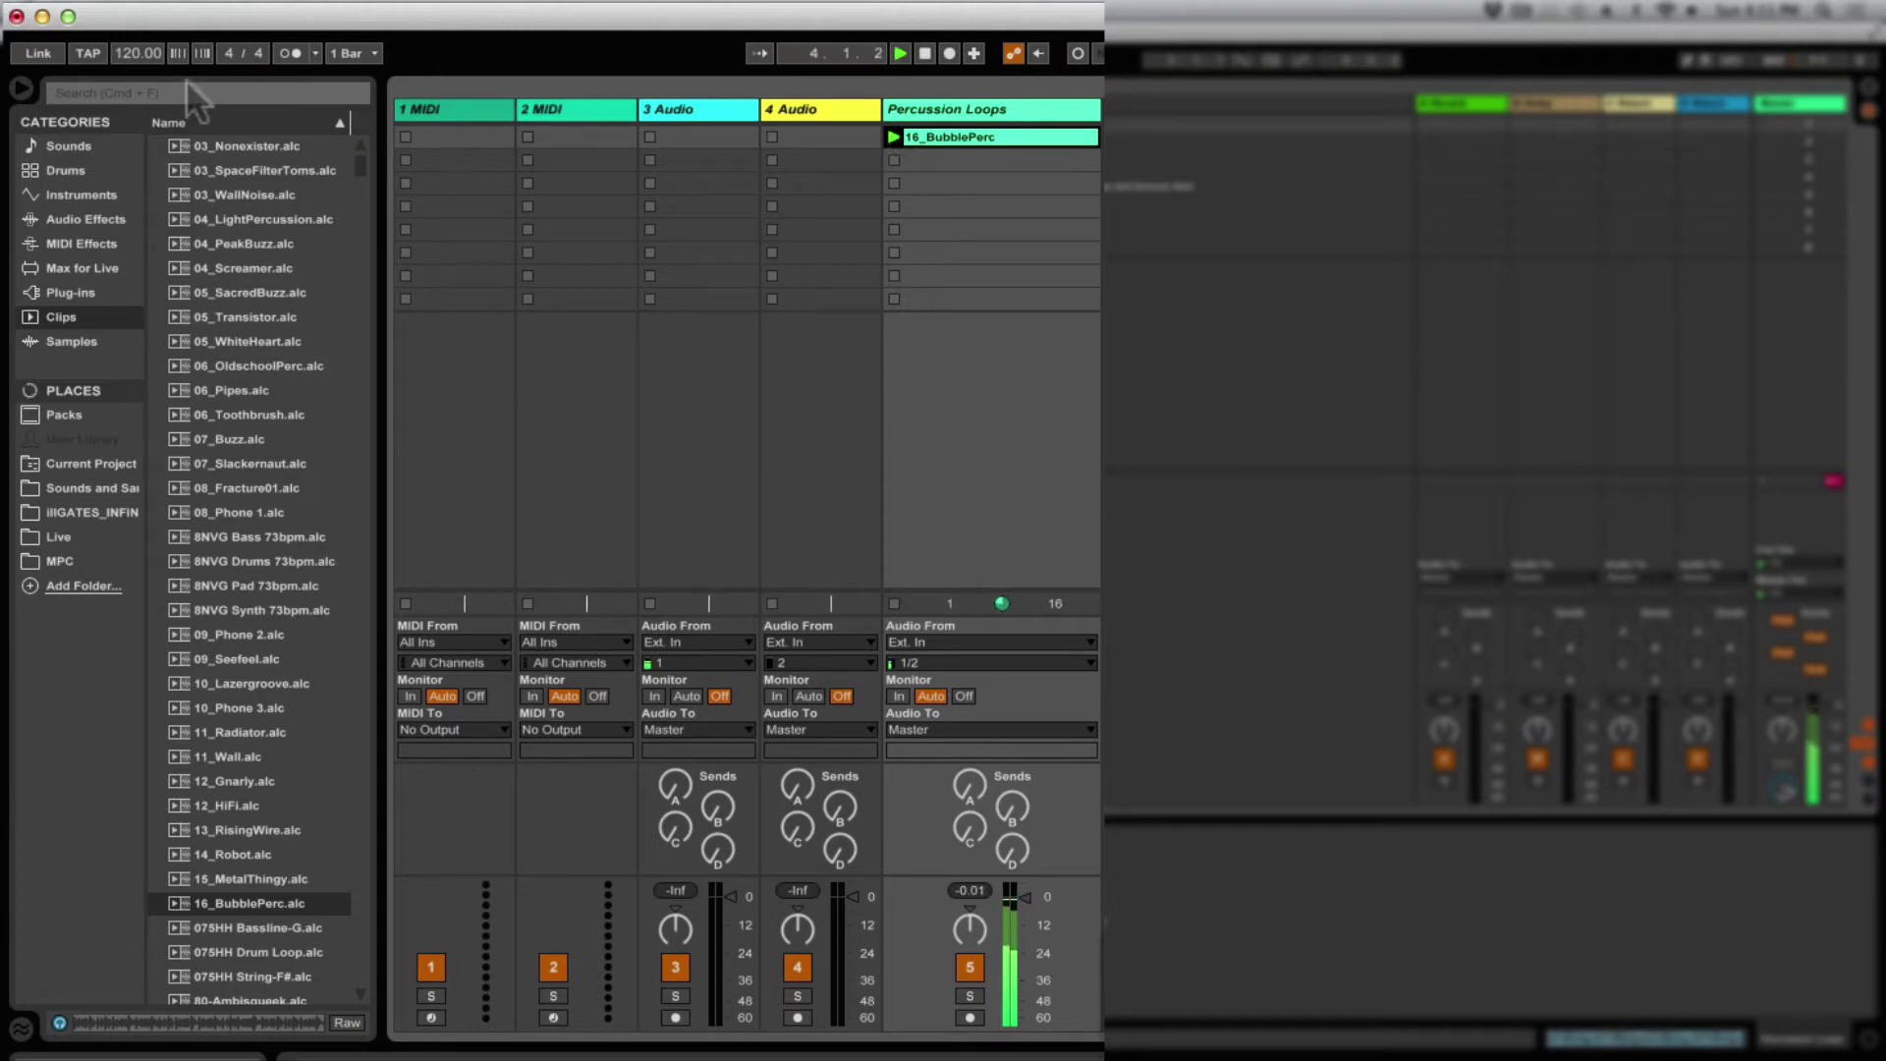
{"action": "mouse_move", "coordinate": [134, 55]}
{"action": "left_mouse_down"}
{"action": "mouse_move", "coordinate": [133, 80]}
{"action": "mouse_move", "coordinate": [133, 53]}
{"action": "left_mouse_up"}
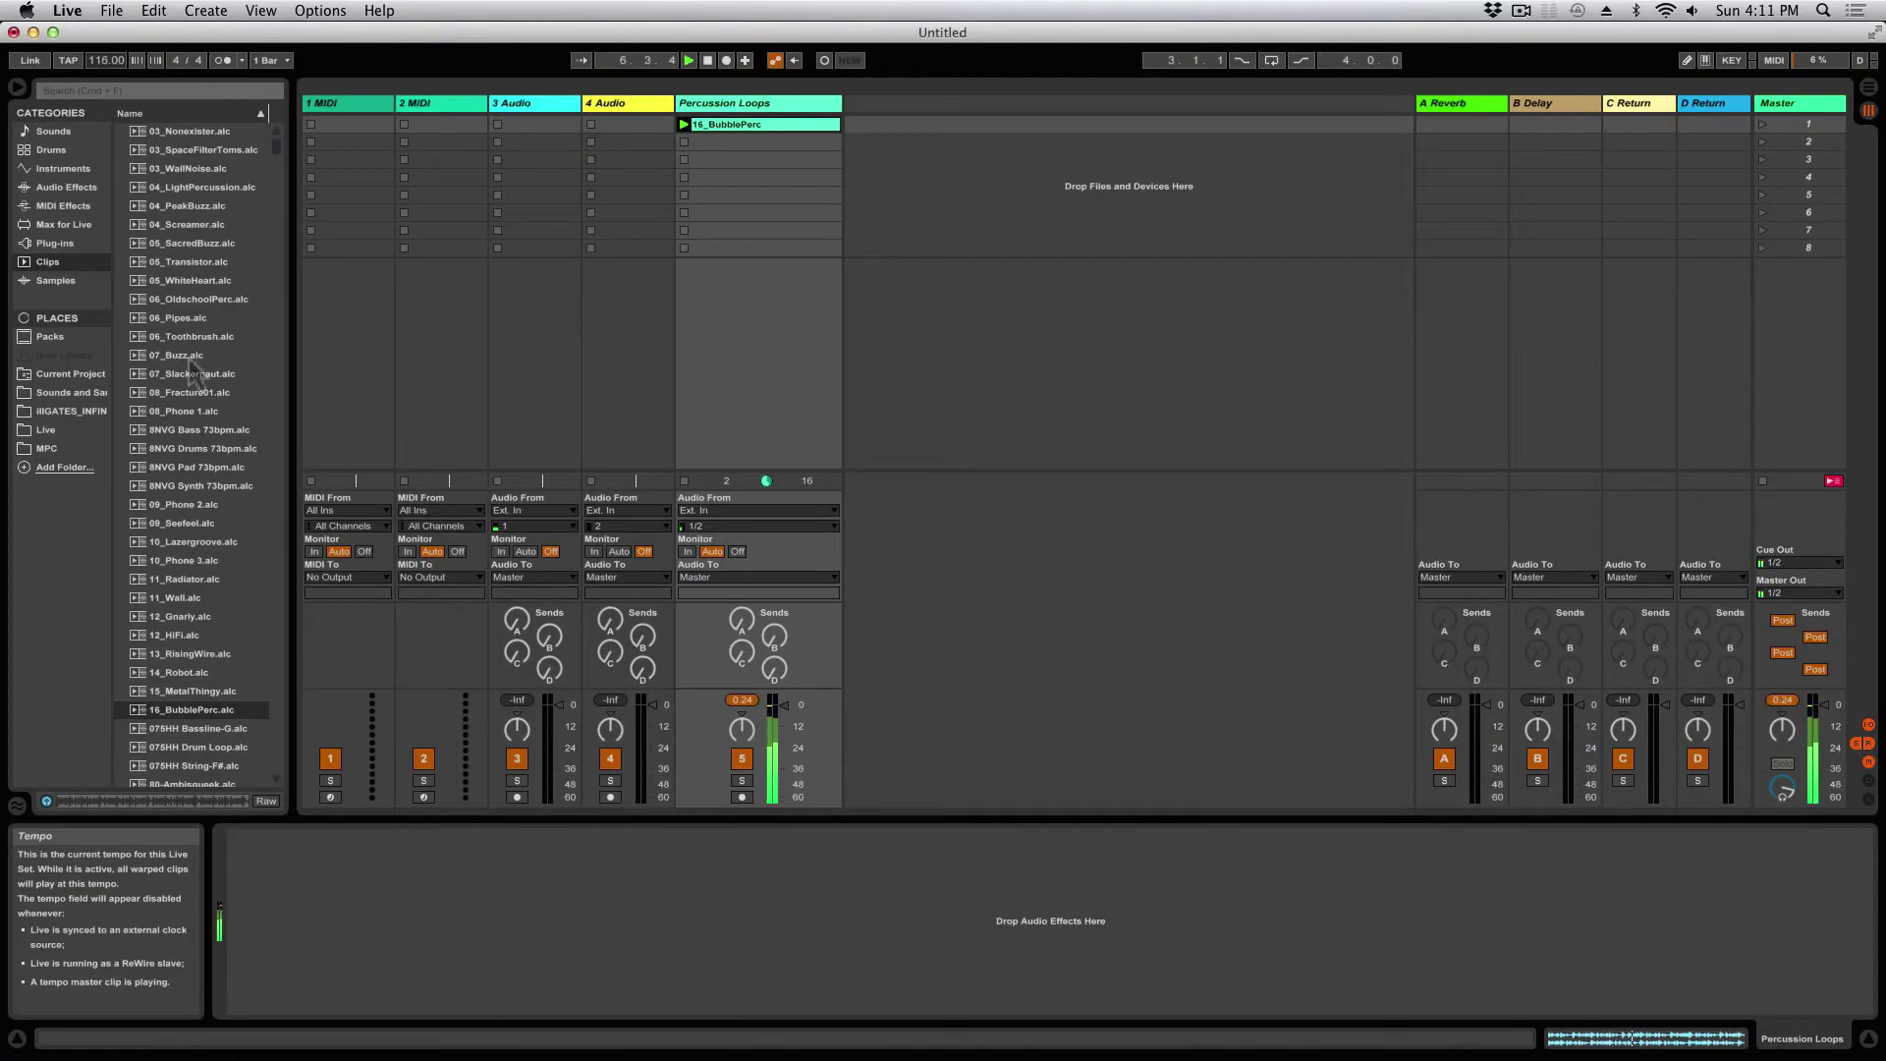
Step: Audition the 80-Whine Slob and 80-Whine Lead clips against the playing percussion loop
{"action": "scroll", "coordinate": [205, 565], "scroll_direction": "down", "scroll_amount": 5}
{"action": "scroll", "coordinate": [205, 565], "scroll_direction": "down", "scroll_amount": 12}
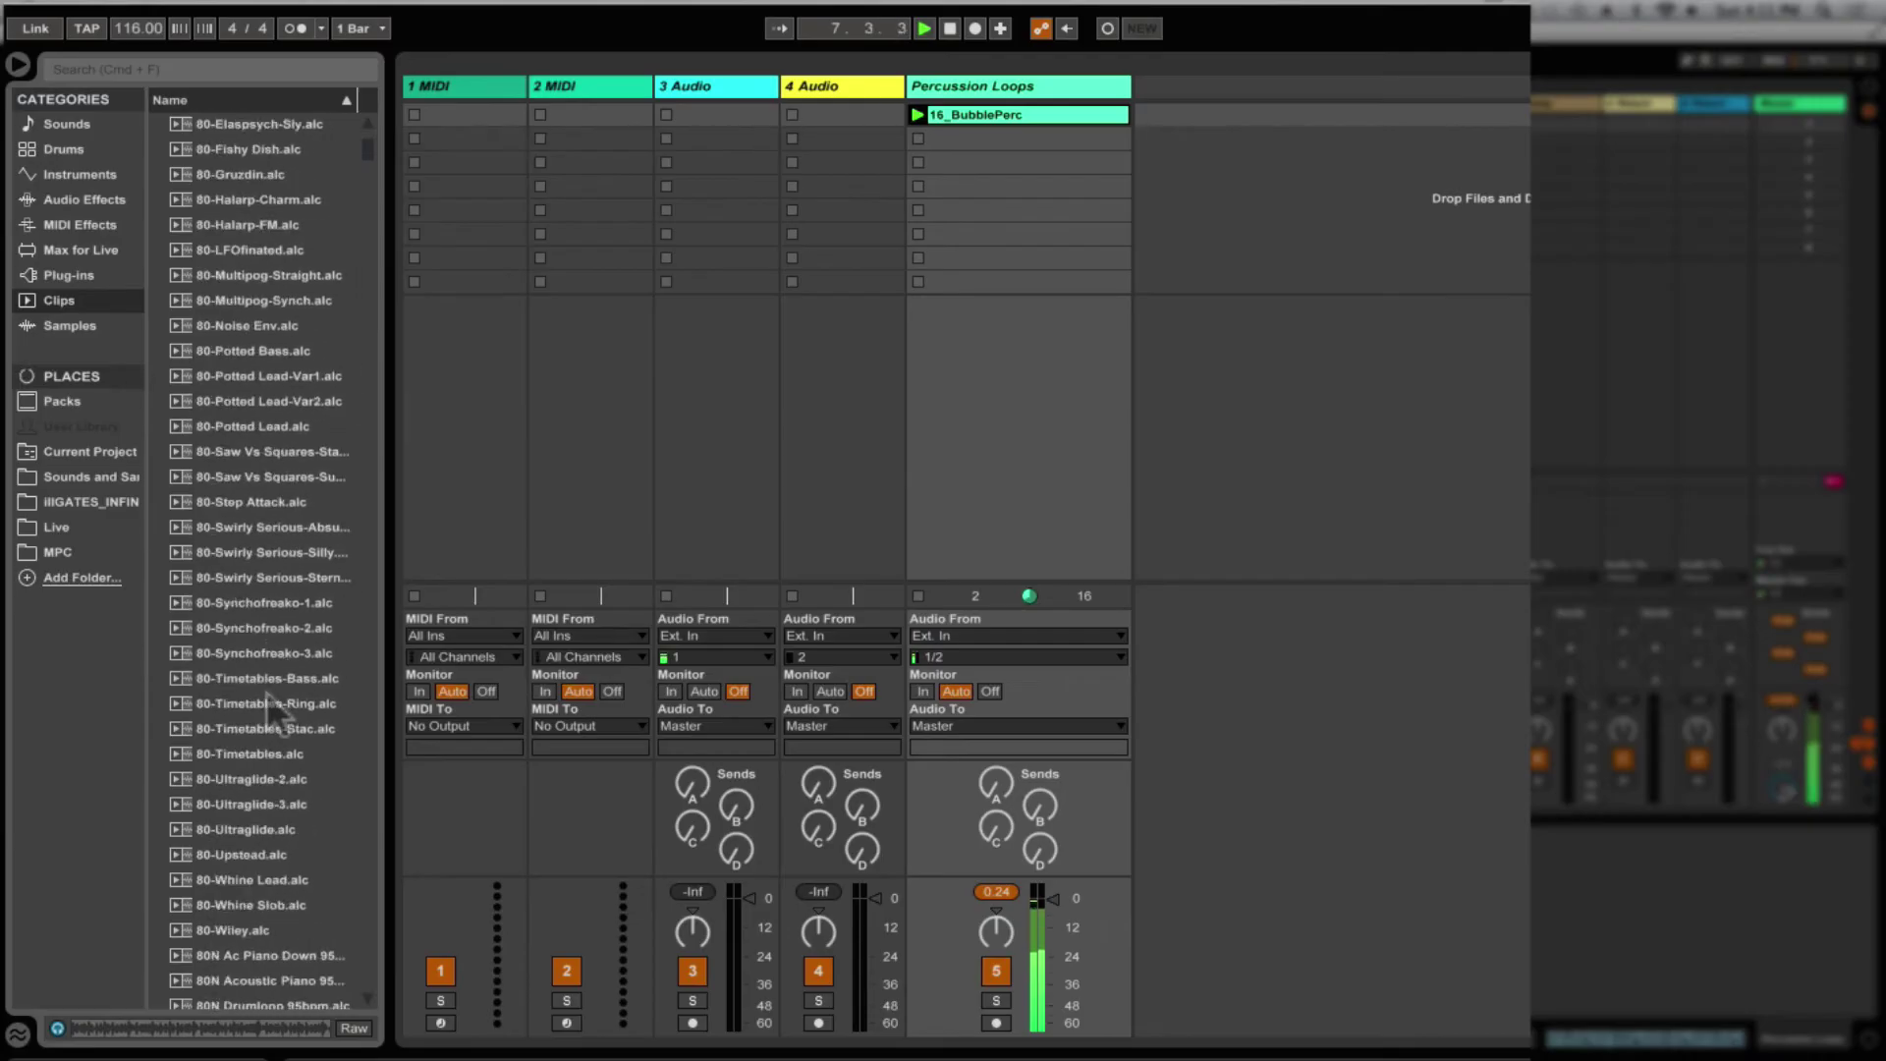
{"action": "left_click", "coordinate": [209, 567]}
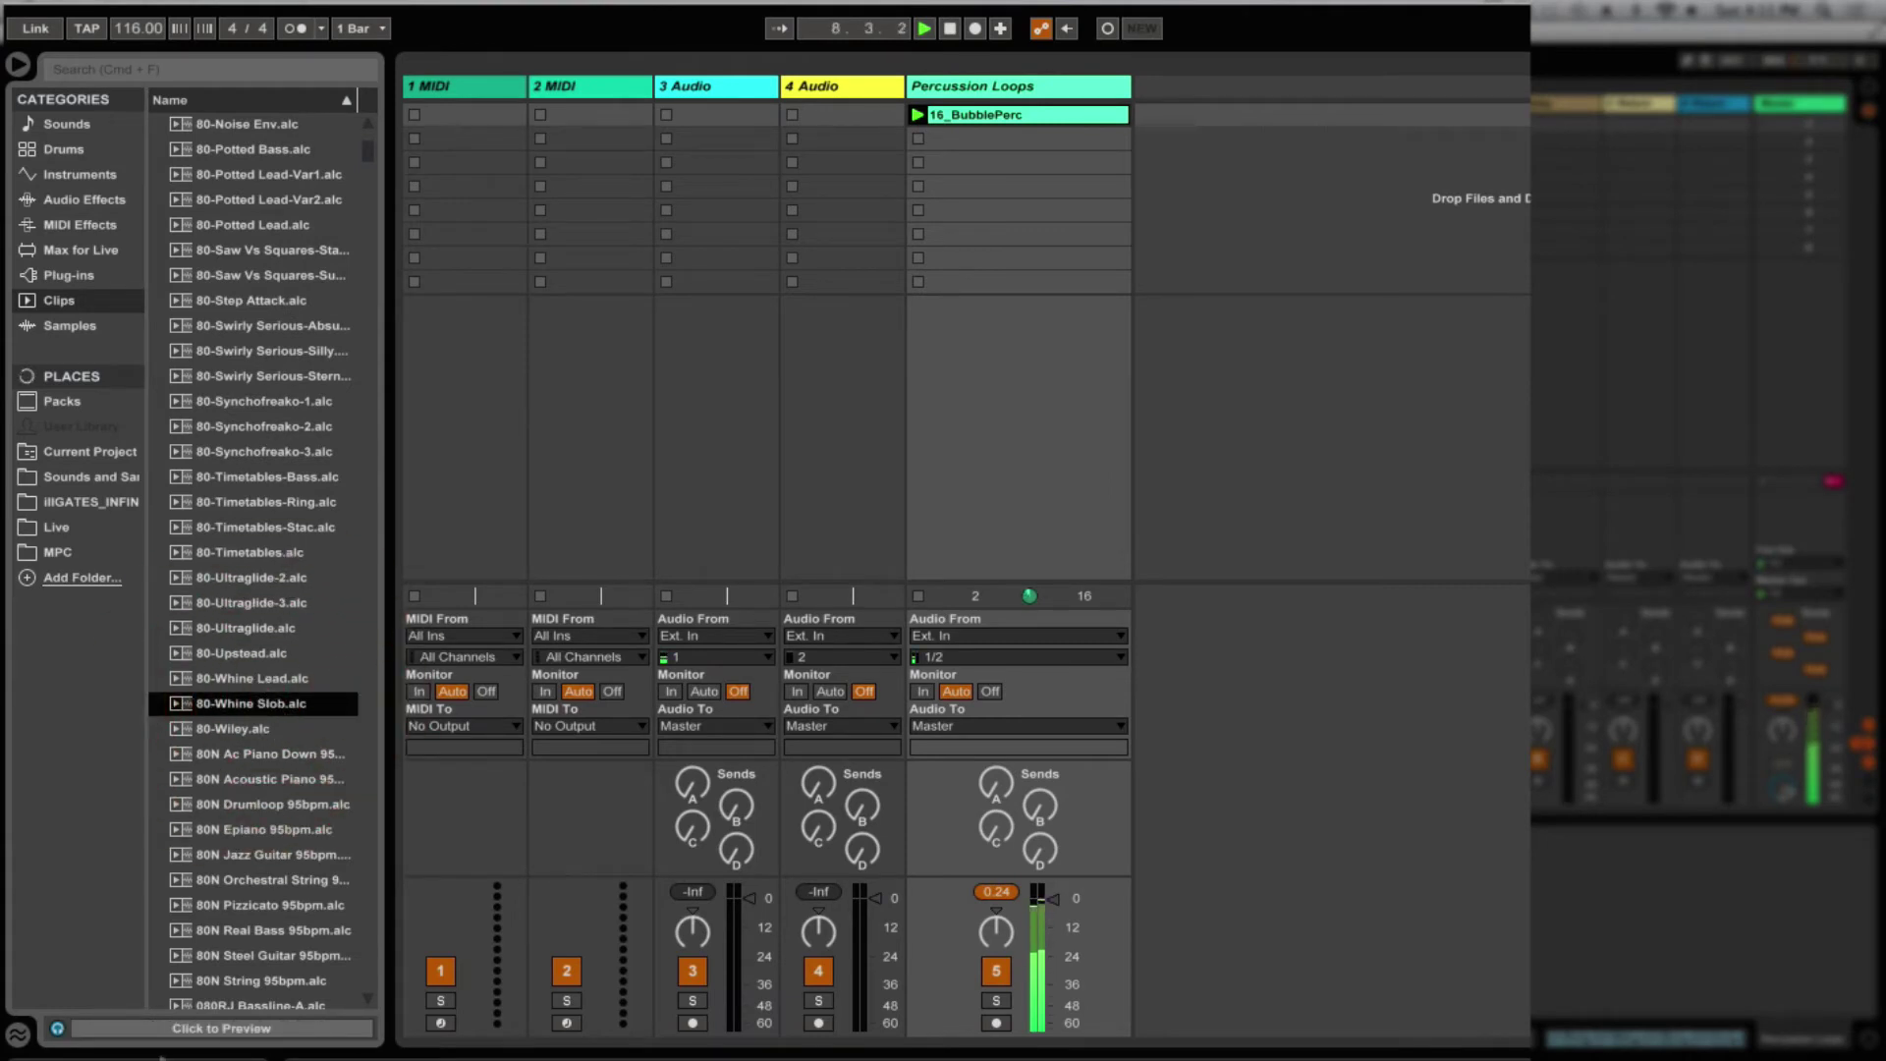
{"action": "left_click", "coordinate": [220, 1028]}
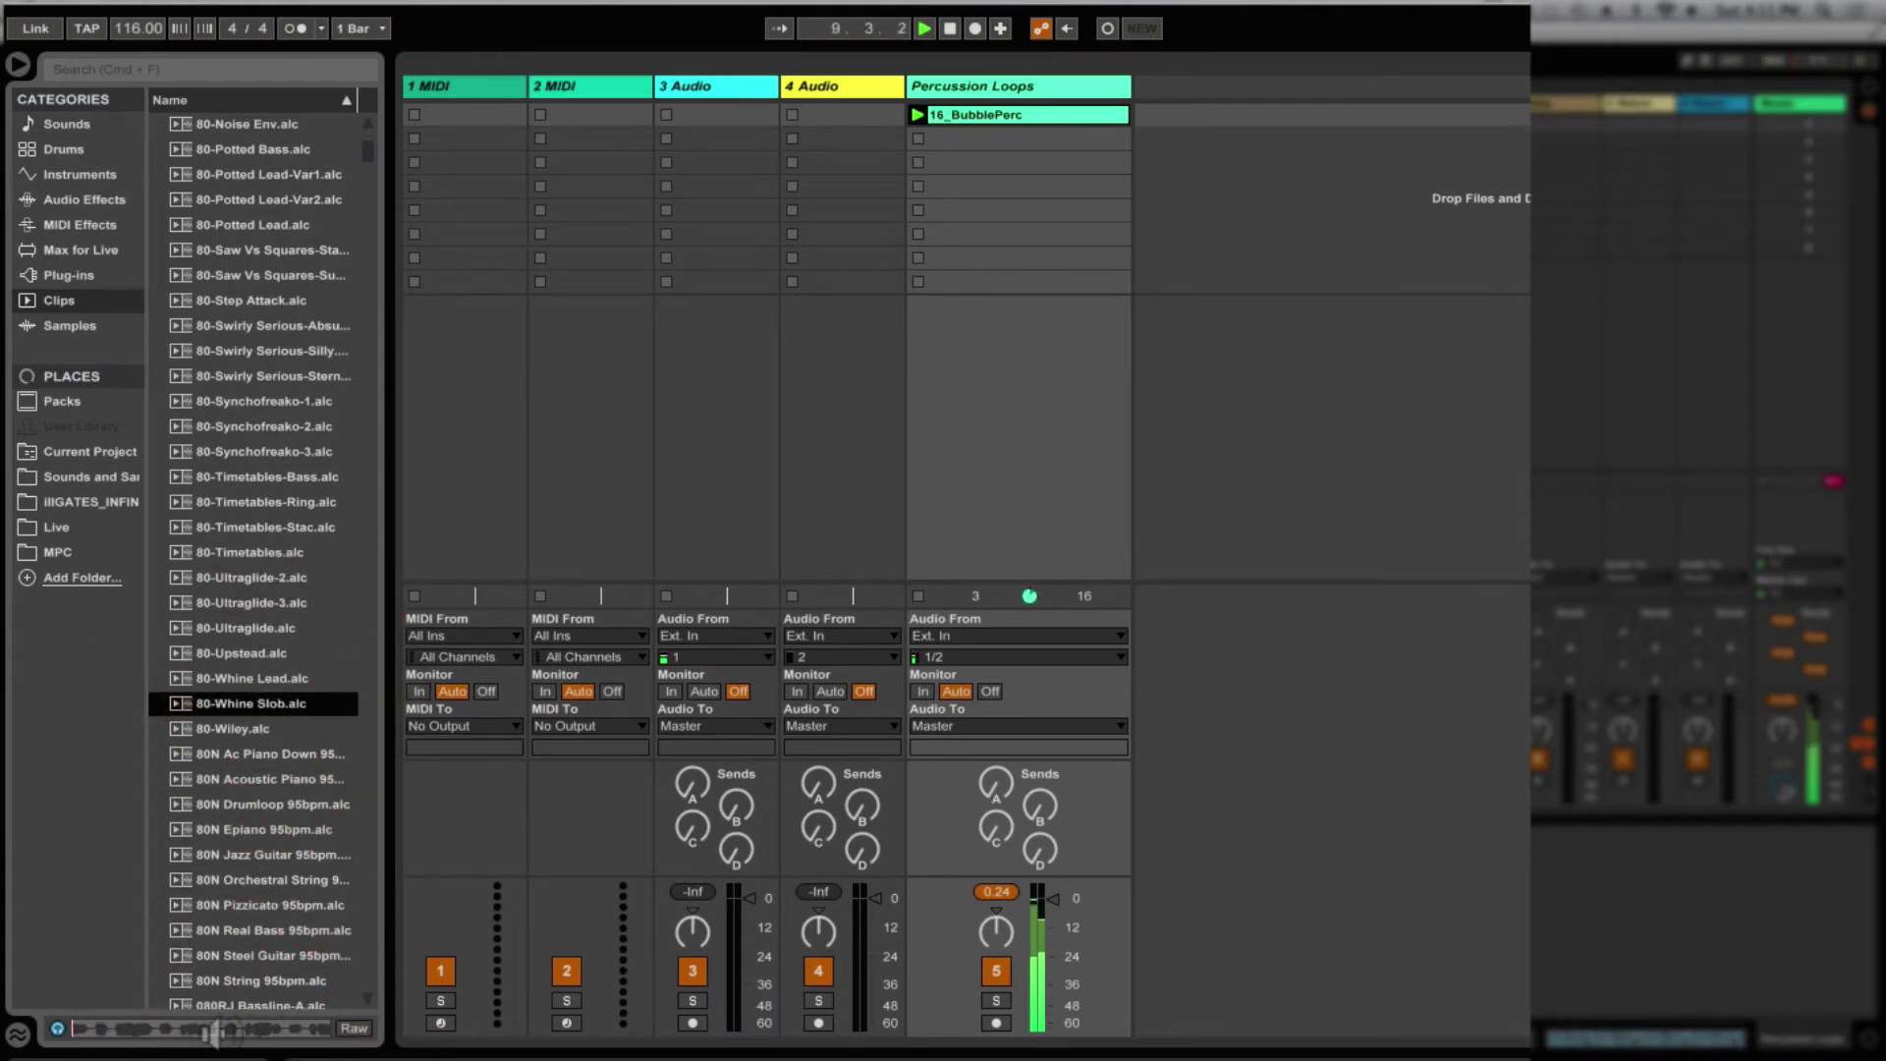
{"action": "left_click", "coordinate": [245, 678]}
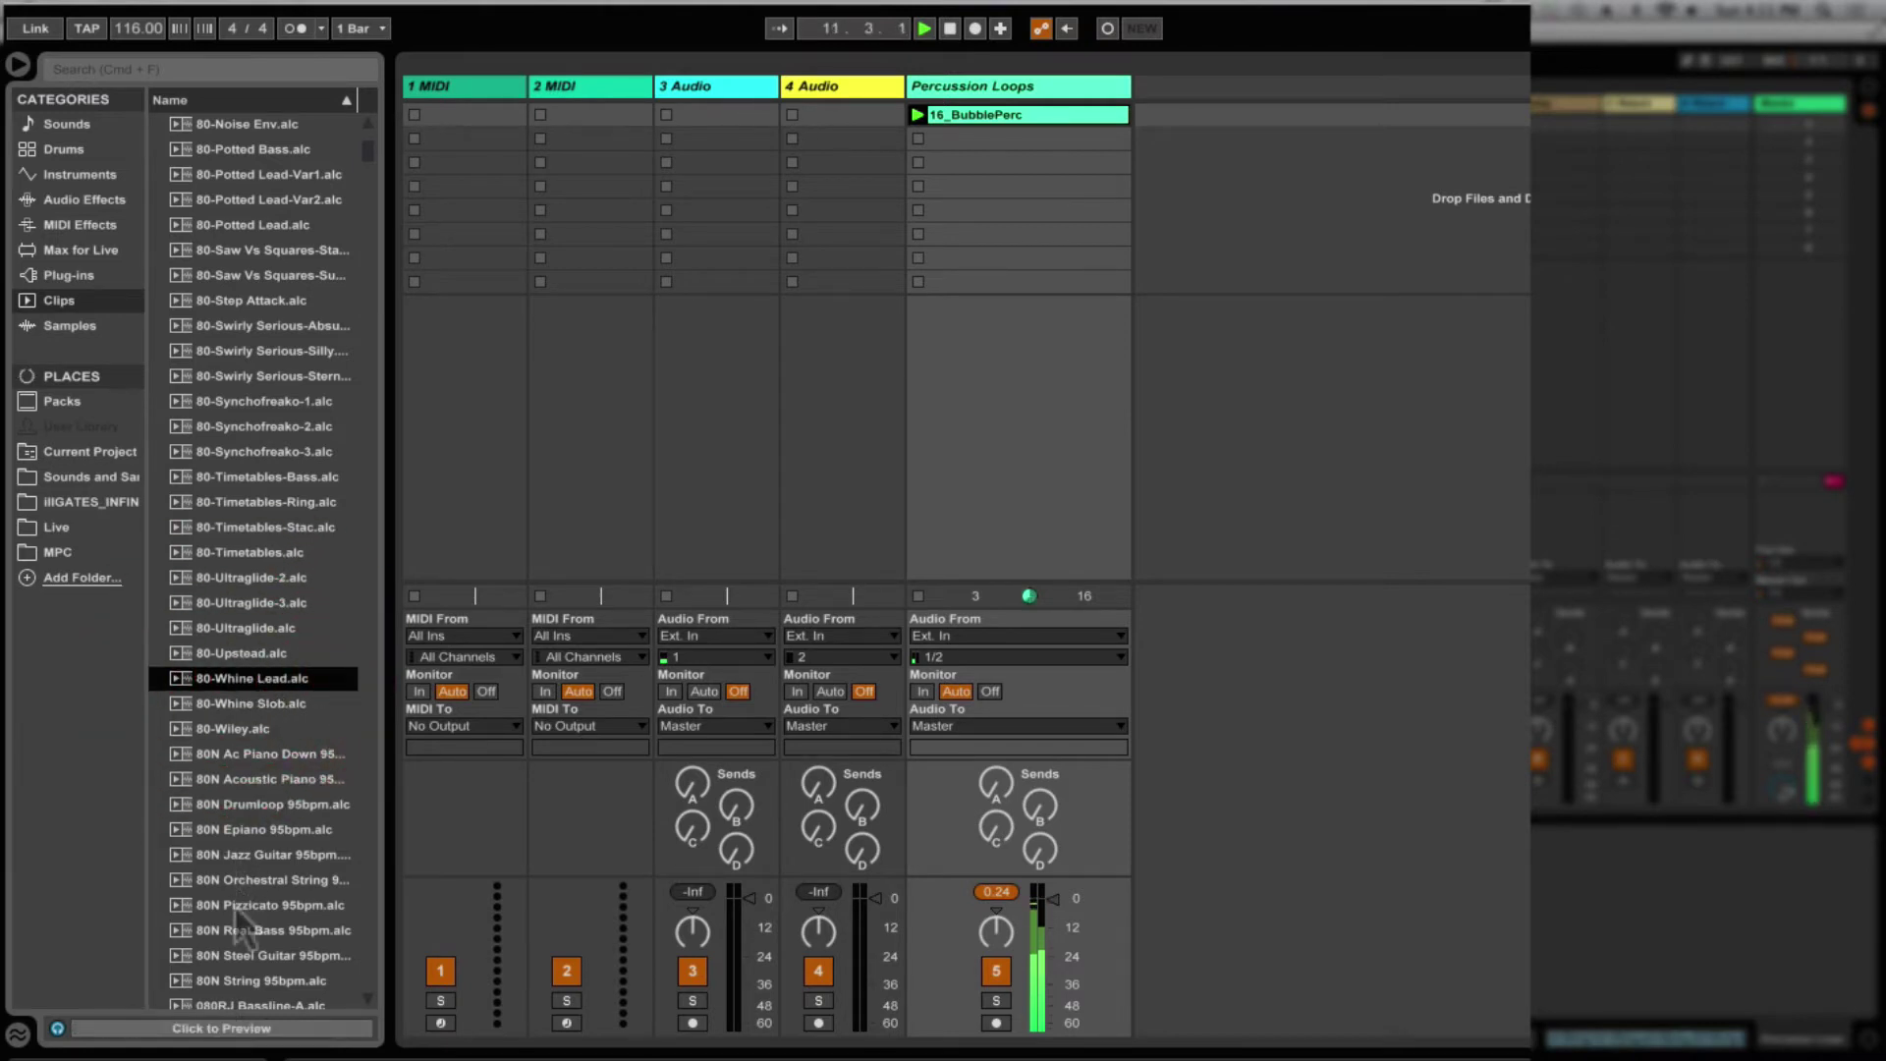
{"action": "left_click", "coordinate": [222, 1028]}
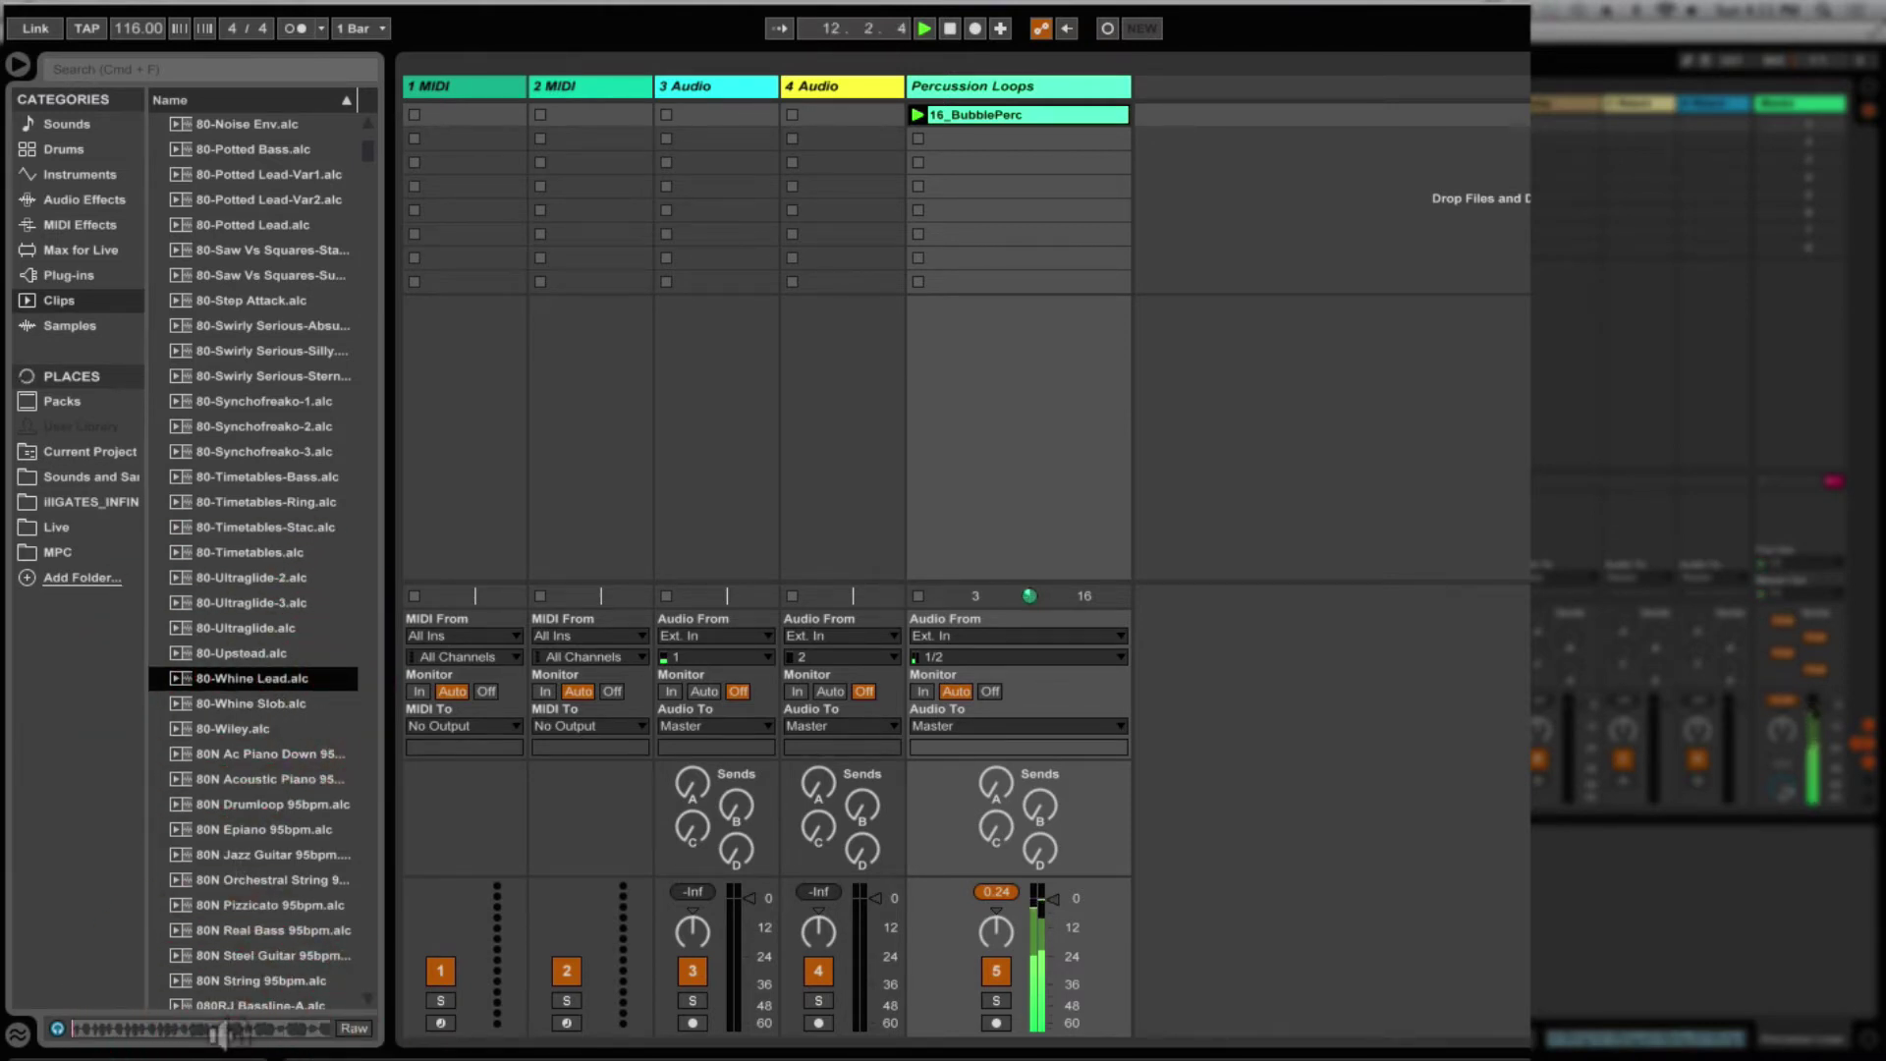
Step: Preview the 80N Ac Piano Down 95bpm clip, then place it on a new track beside the percussion loop and launch it
{"action": "left_click", "coordinate": [238, 755]}
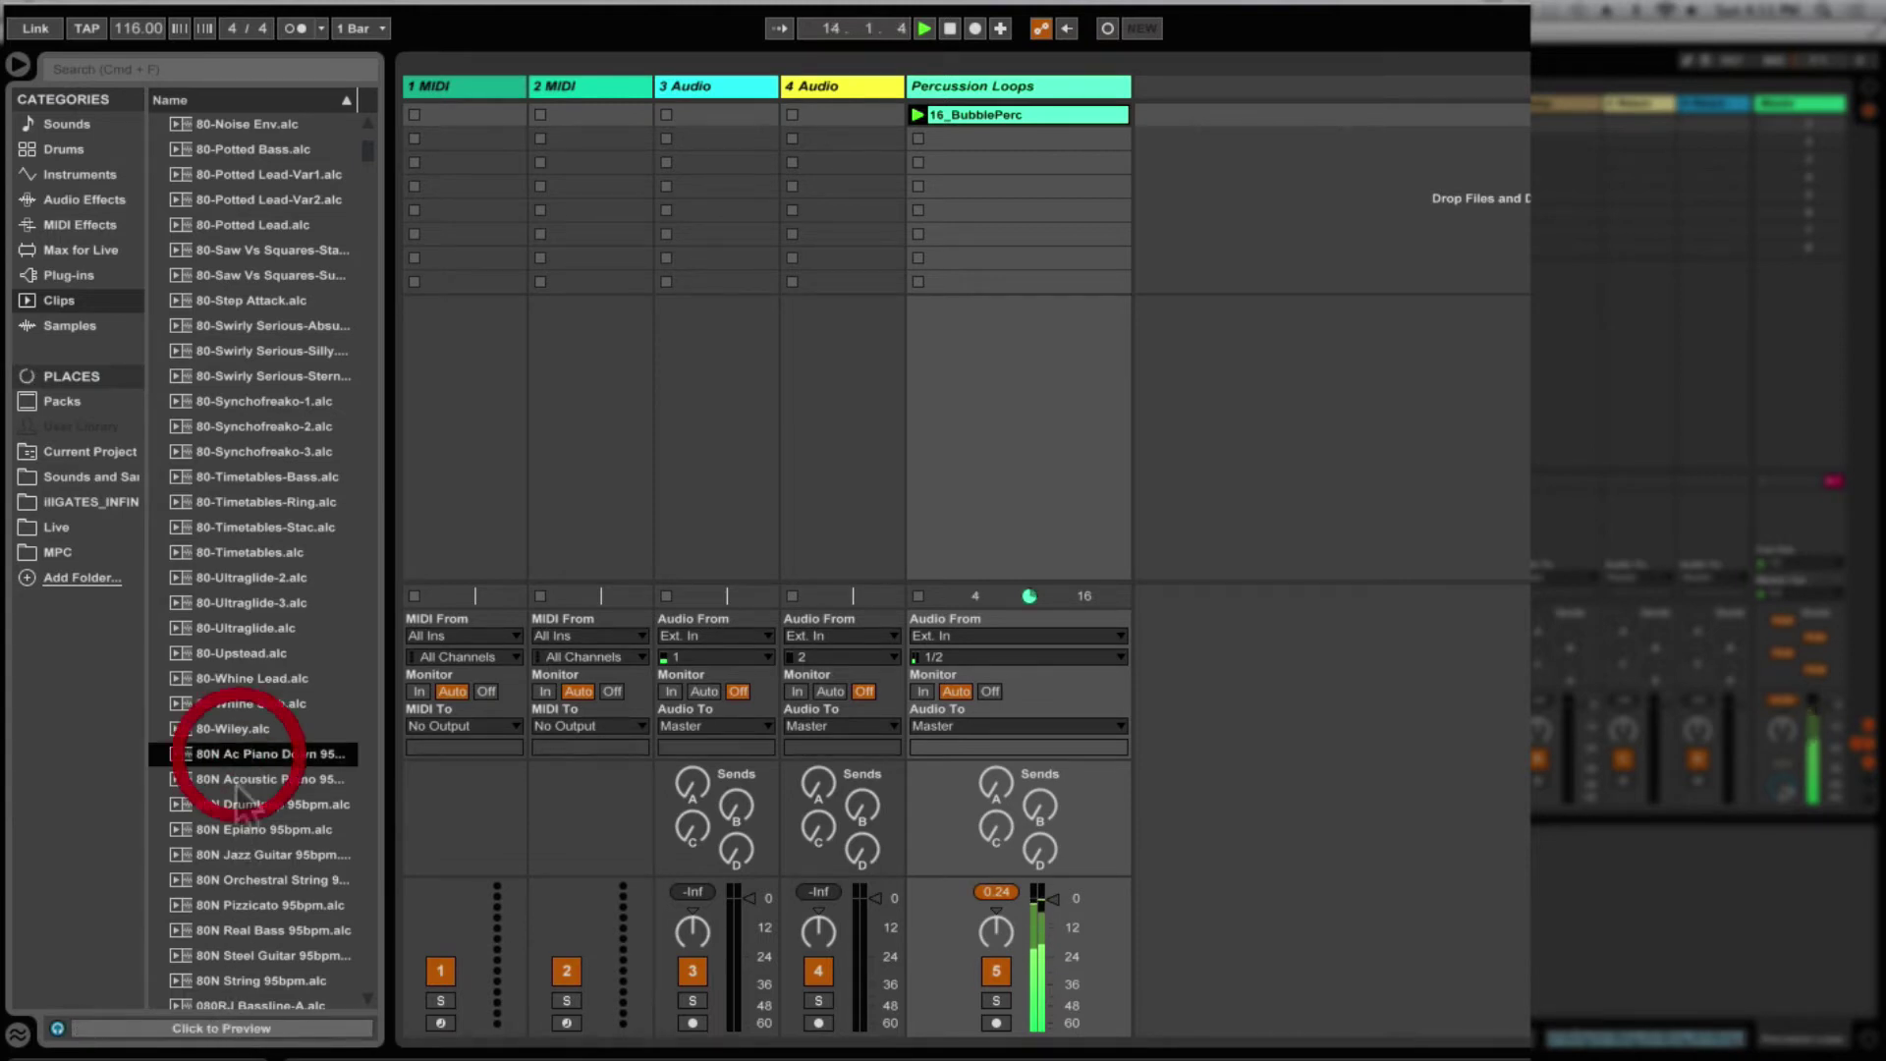
{"action": "left_click", "coordinate": [248, 1027]}
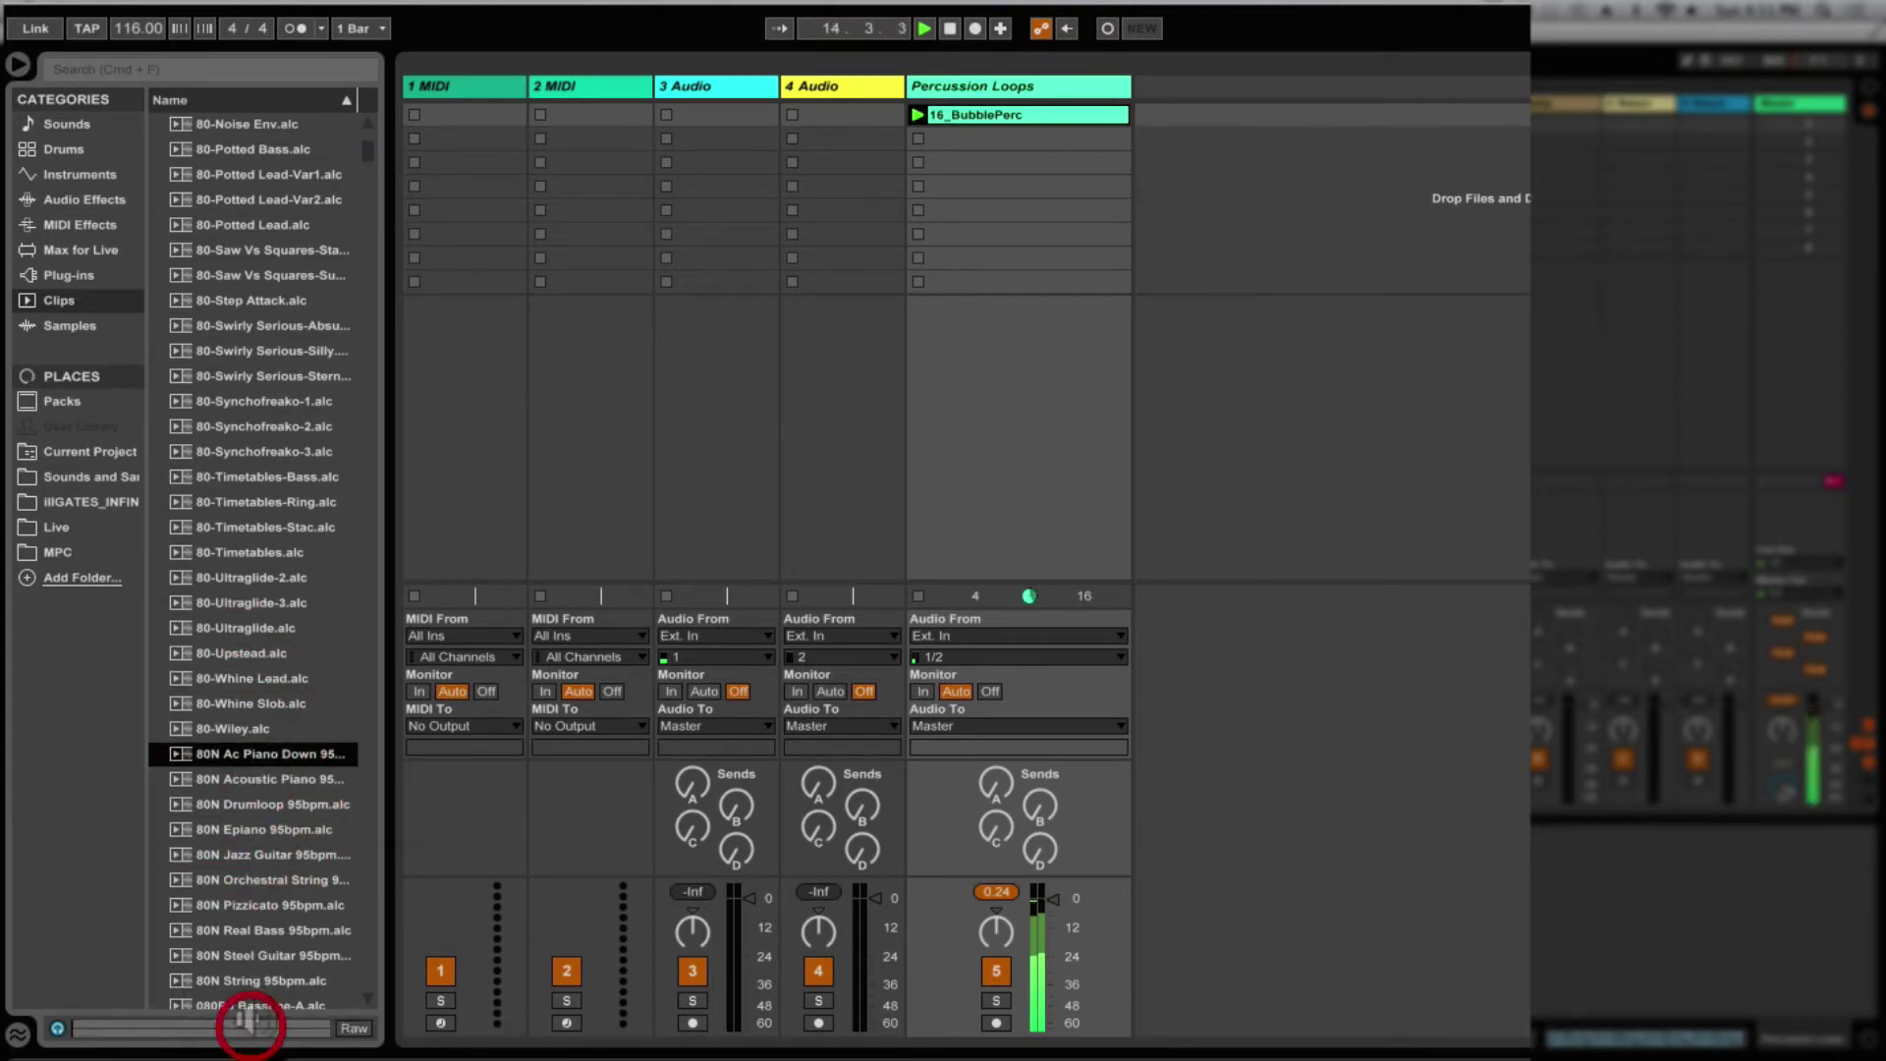
{"action": "left_click", "coordinate": [276, 757]}
{"action": "left_click_drag", "start_coordinate": [276, 759], "coordinate": [1236, 450]}
{"action": "left_click_drag", "start_coordinate": [1201, 192], "coordinate": [1184, 108]}
{"action": "left_click", "coordinate": [1144, 115]}
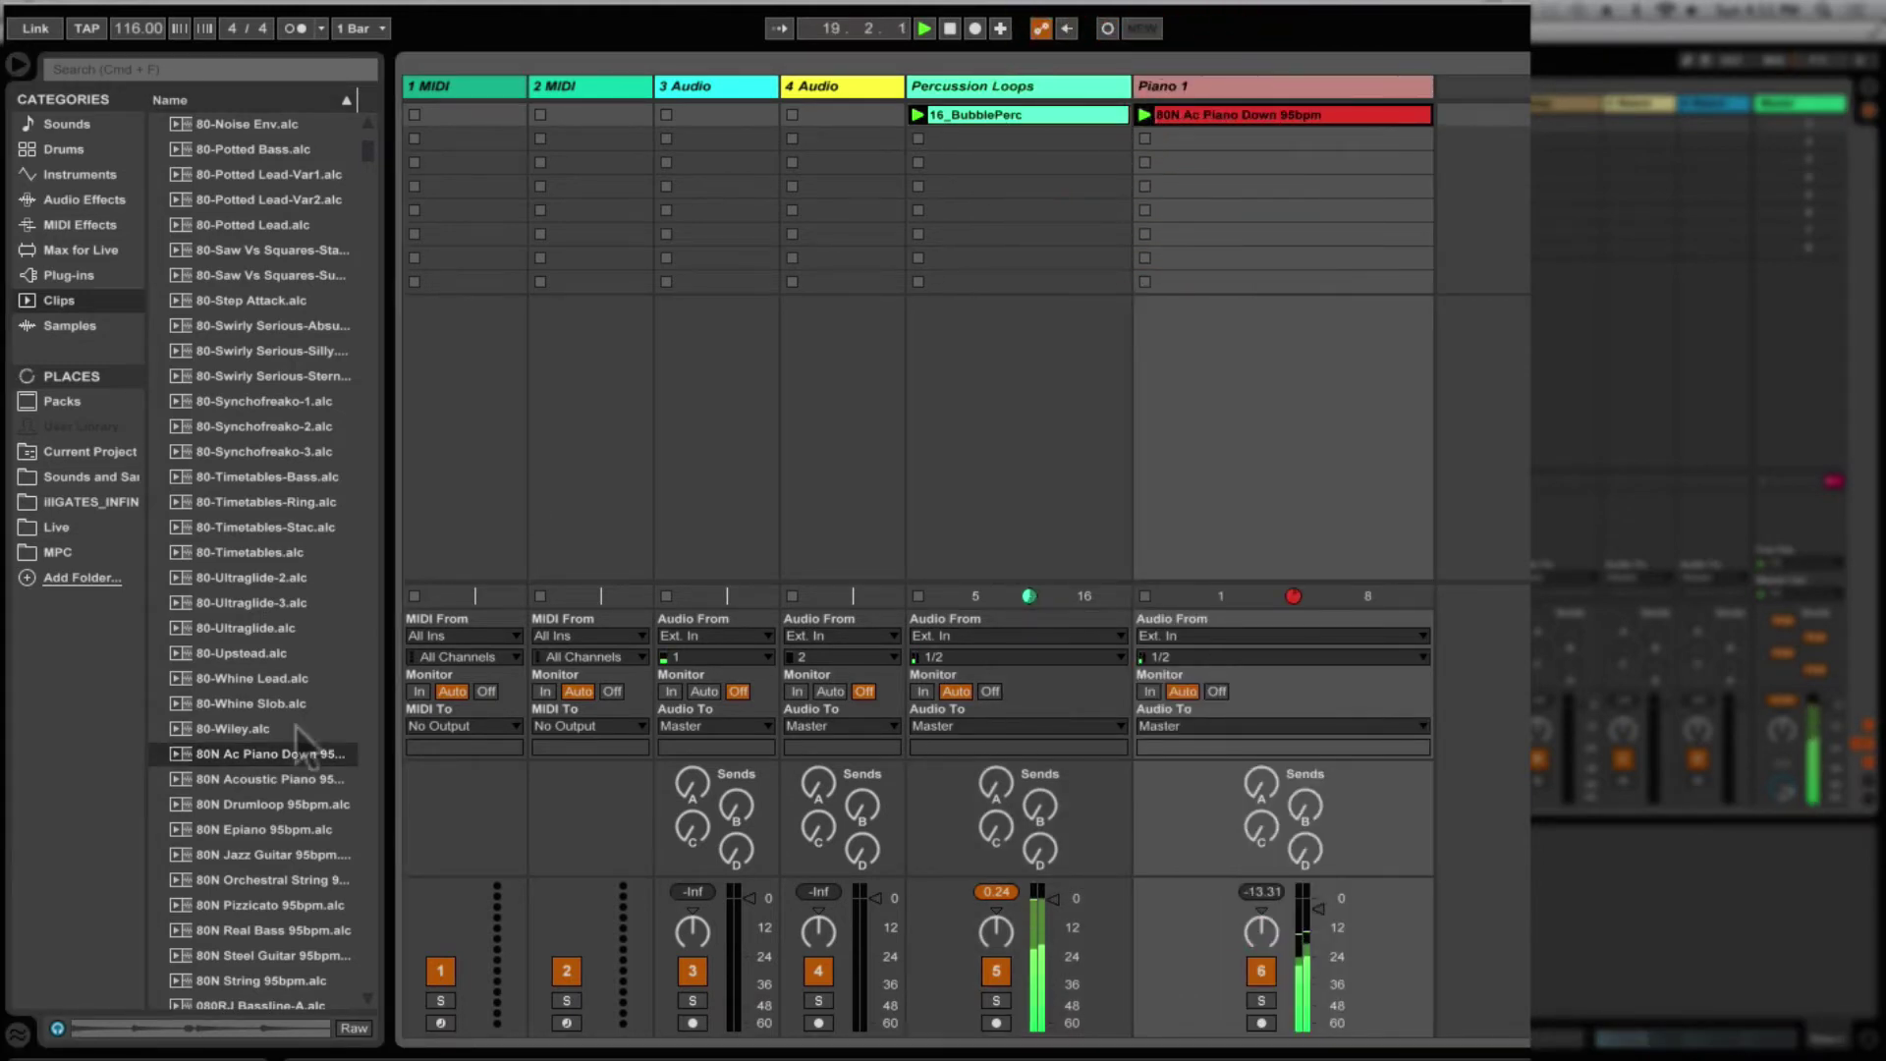
Step: Audition the 80N Acoustic Piano and 80N Jazz Guitar clips over the playing loops
{"action": "left_click", "coordinate": [265, 783]}
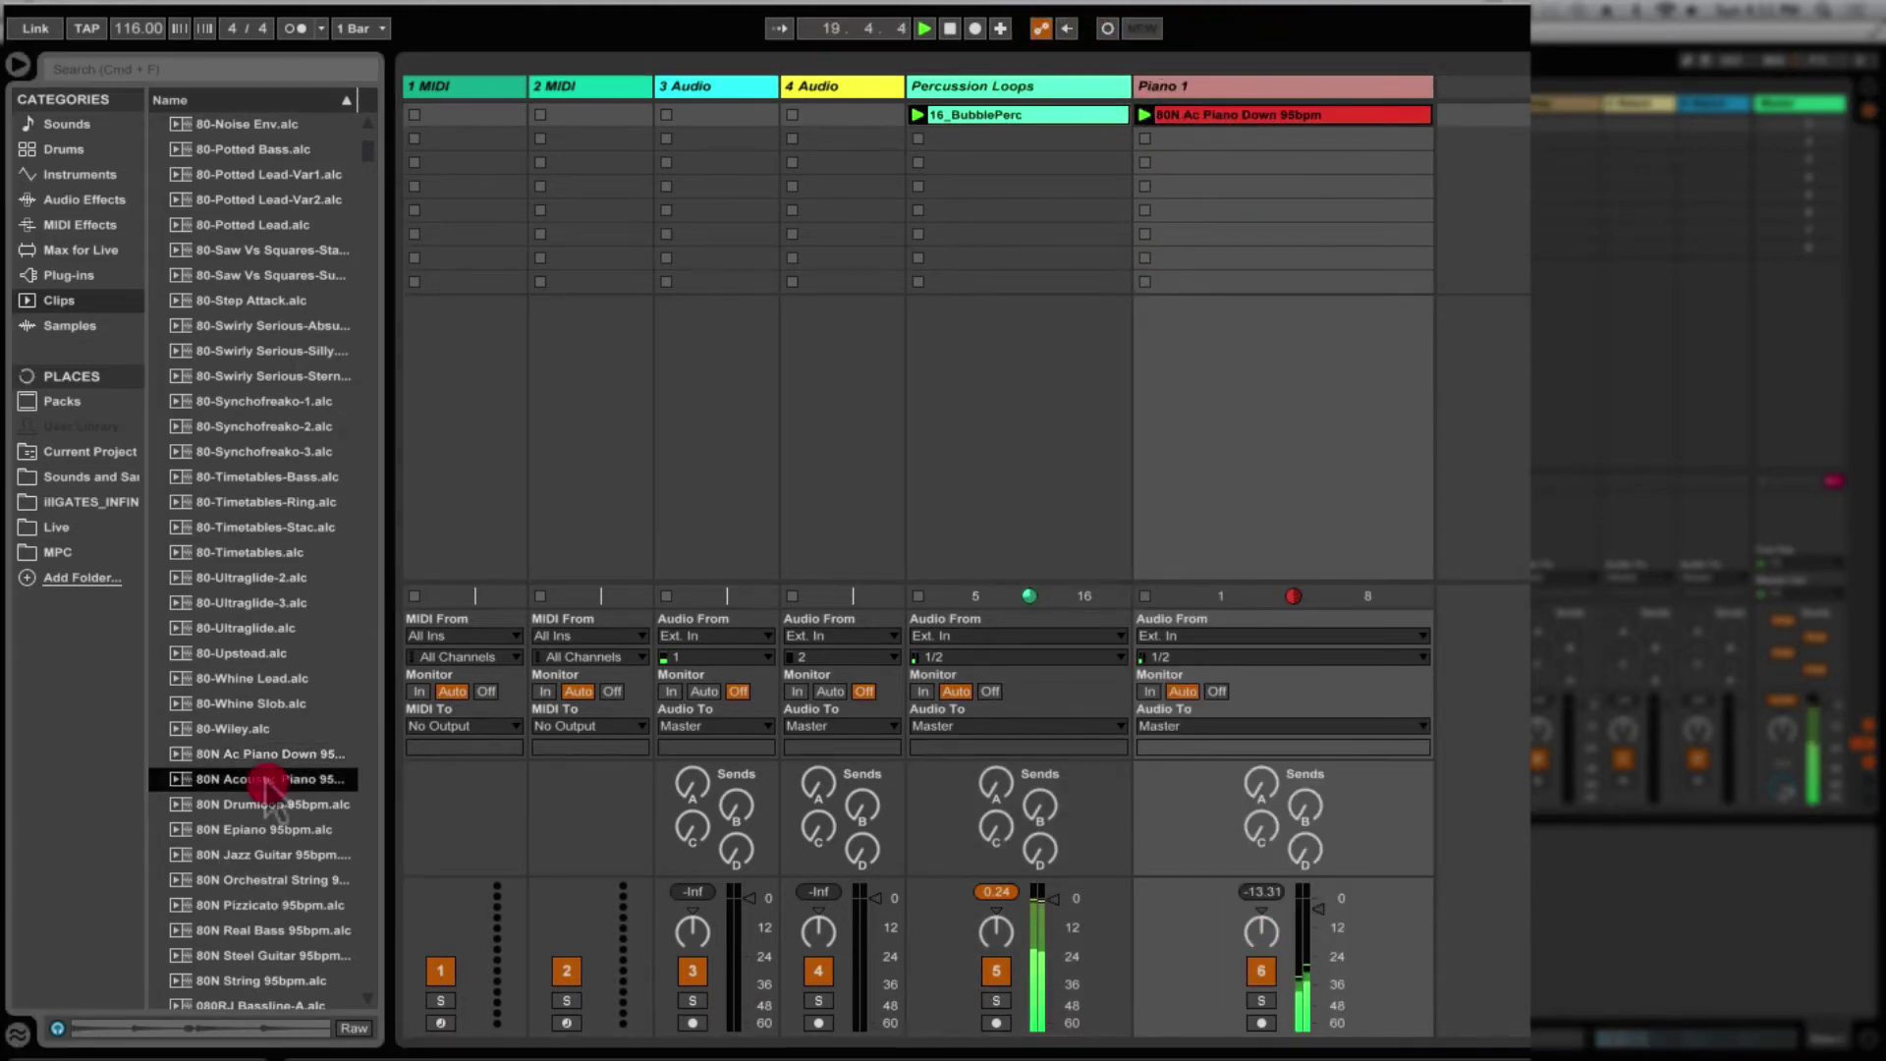
{"action": "left_click", "coordinate": [217, 1028]}
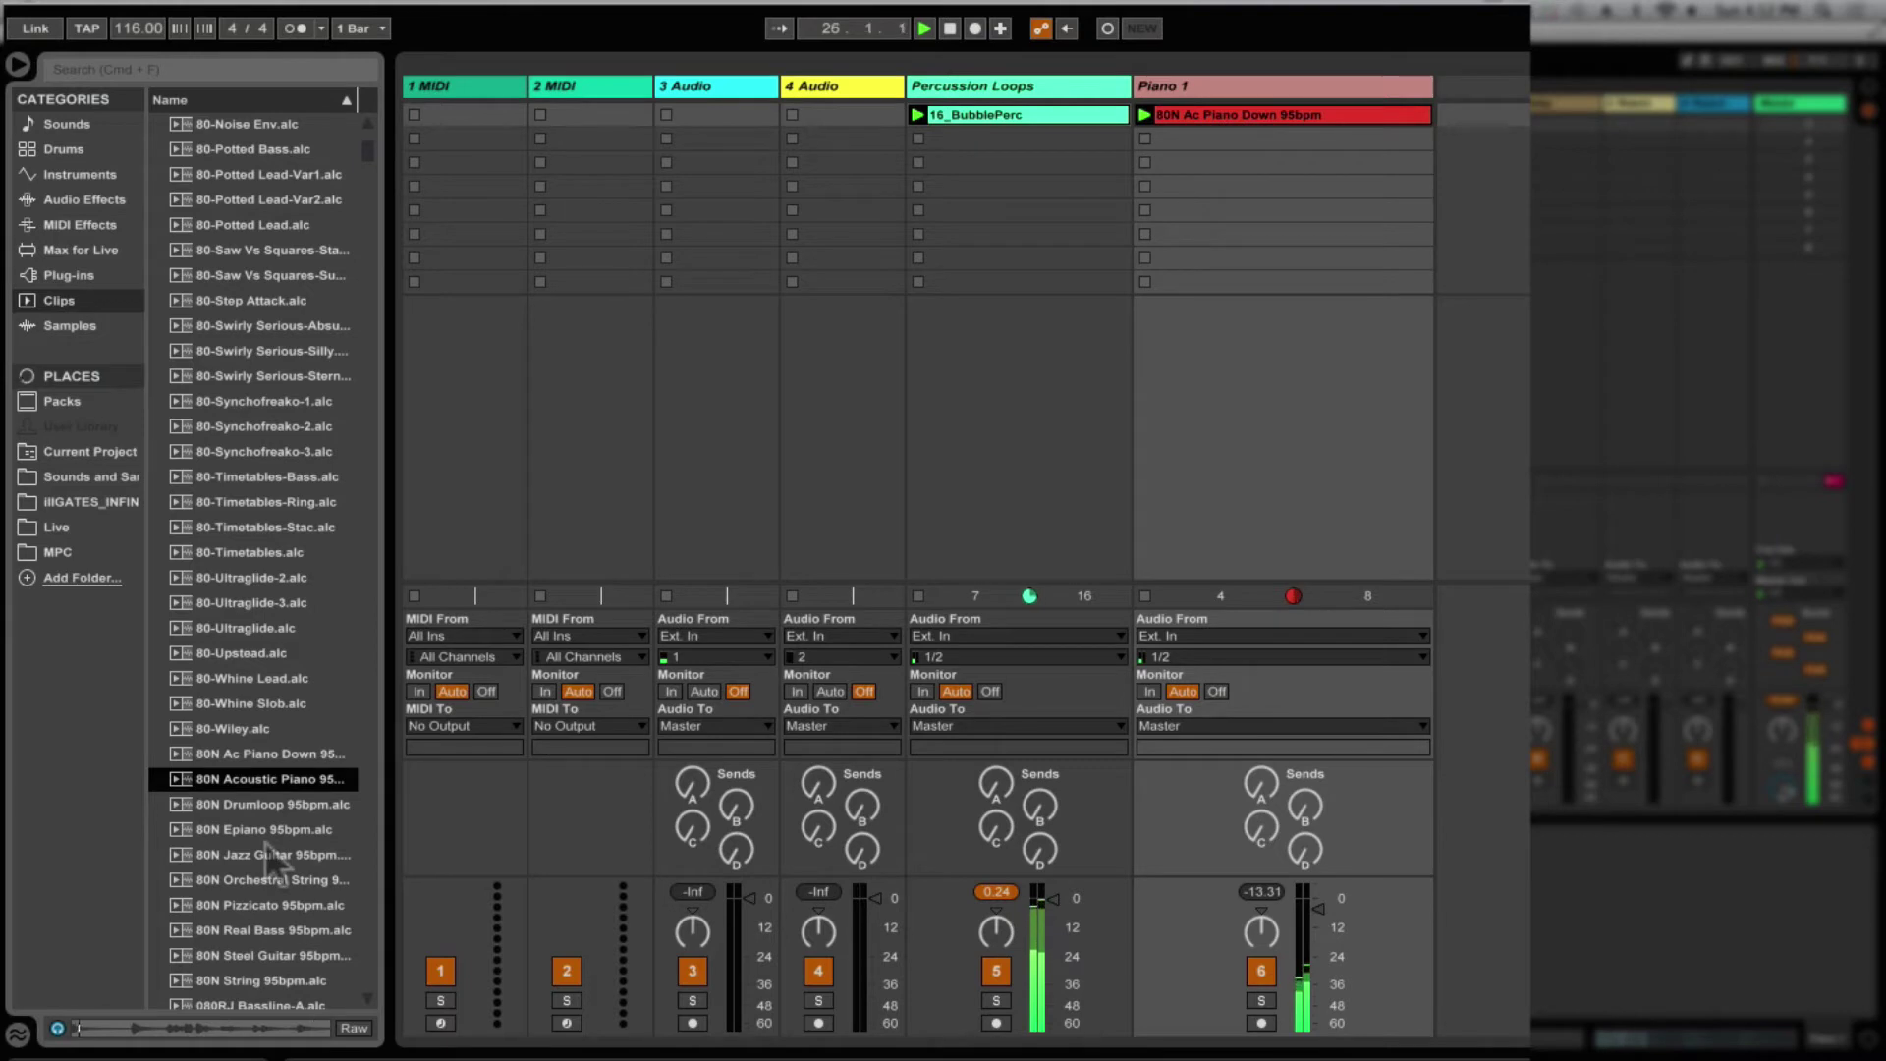
{"action": "left_click", "coordinate": [273, 854]}
{"action": "left_click", "coordinate": [235, 1026]}
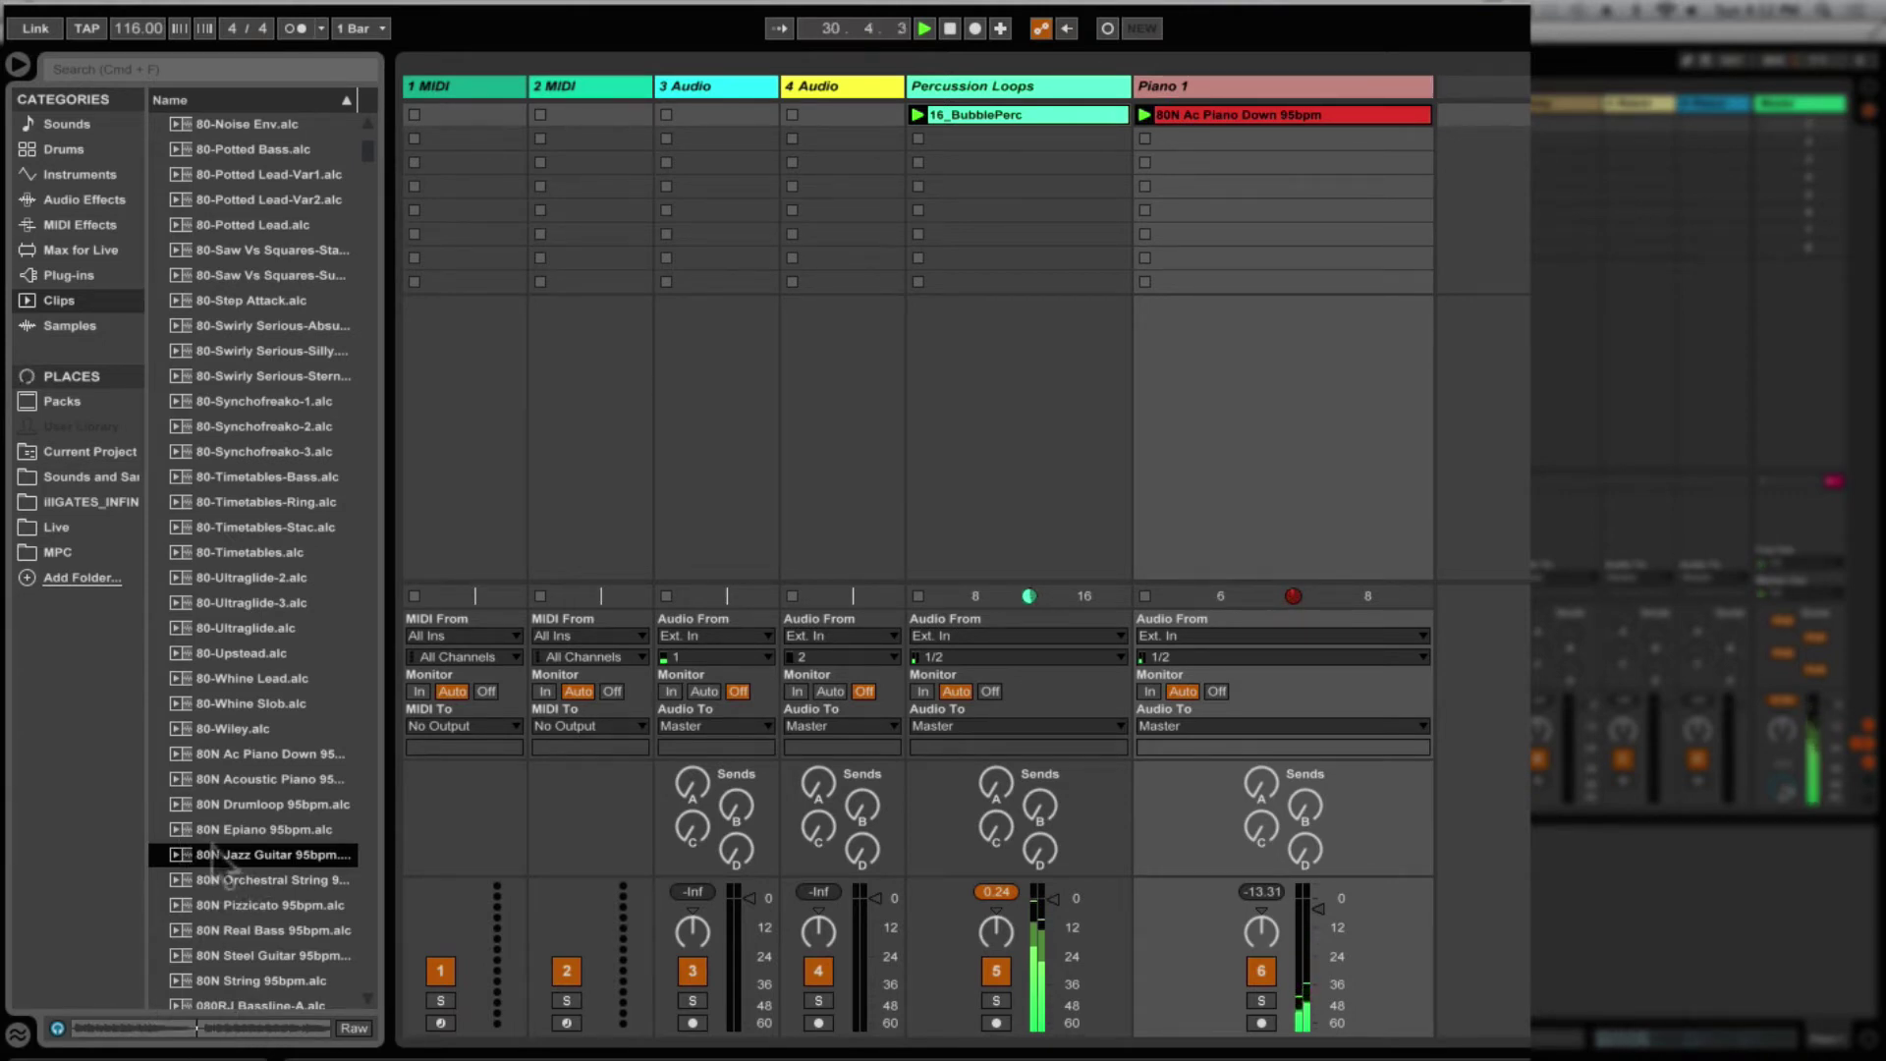
Step: Place the 80N Jazz Guitar 95bpm clip on a new track after Piano 1 and launch it
{"action": "left_click_drag", "start_coordinate": [211, 854], "coordinate": [1489, 119]}
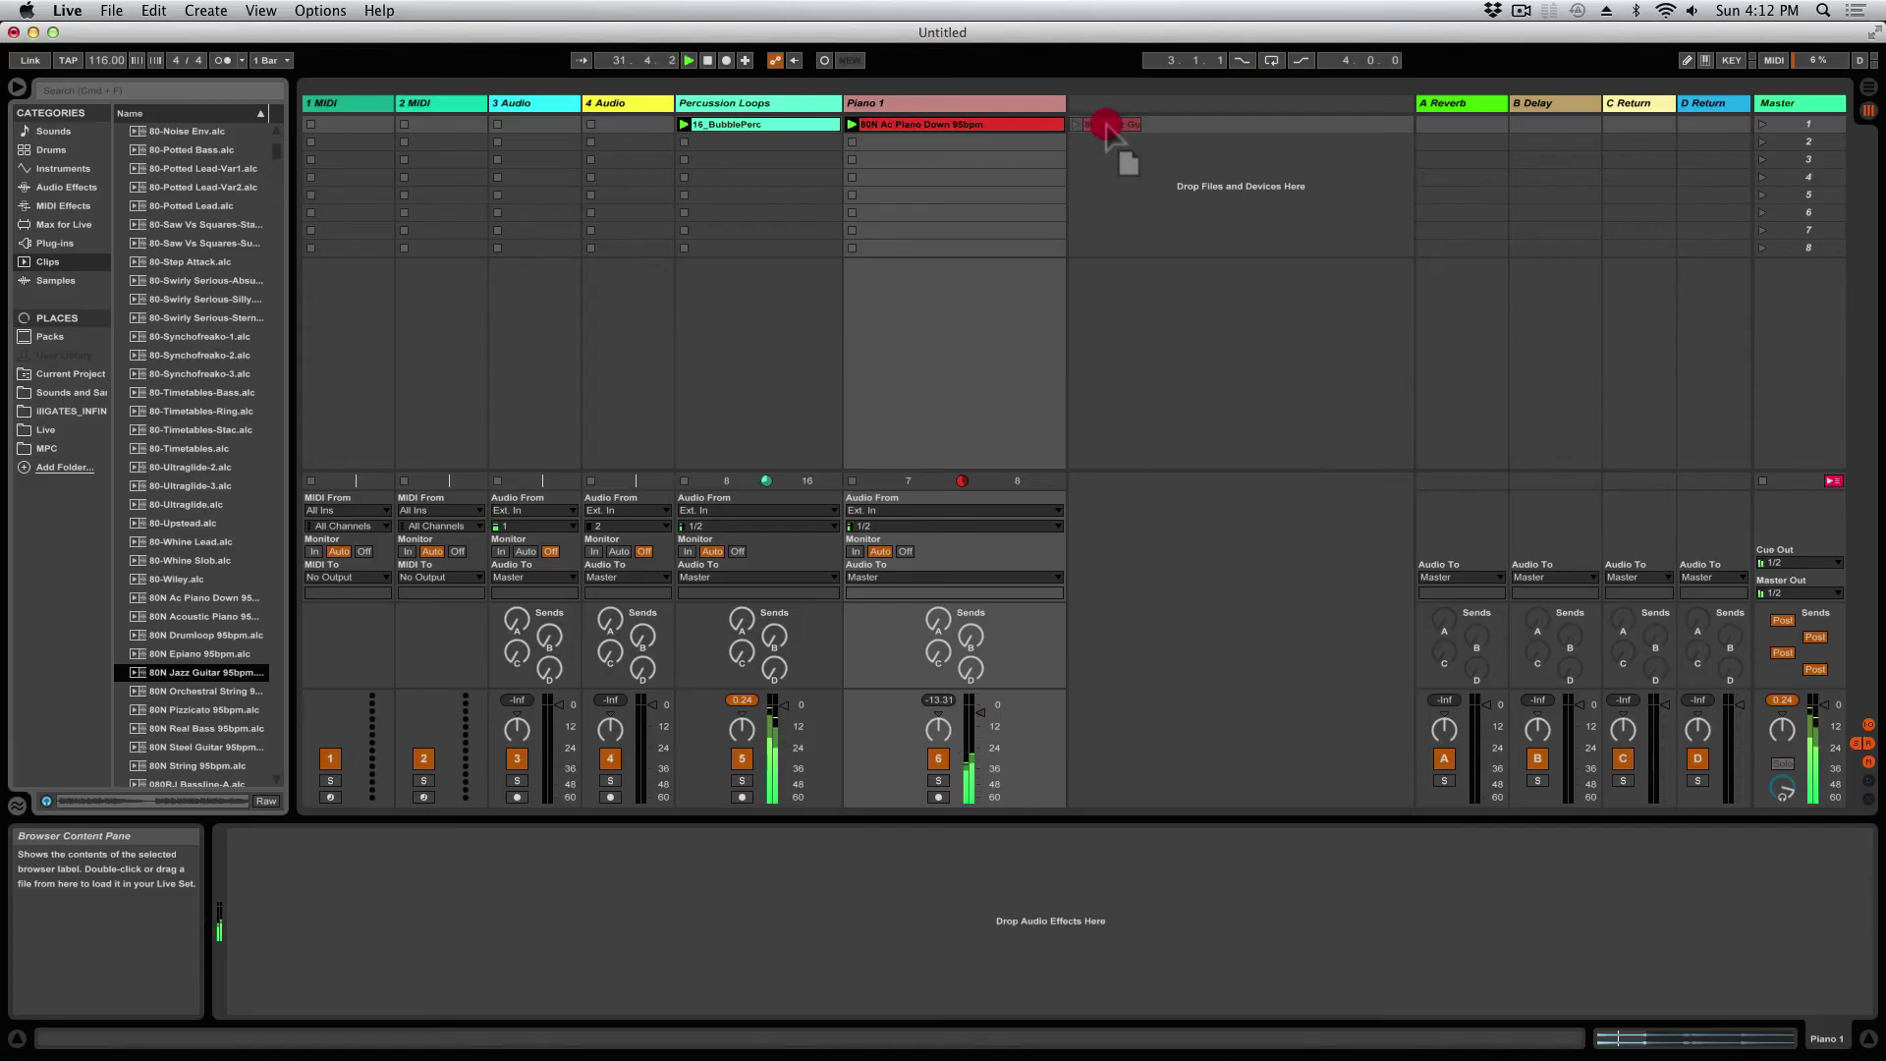
{"action": "left_click_drag", "start_coordinate": [1107, 125], "coordinate": [1105, 125]}
{"action": "left_click", "coordinate": [1076, 126]}
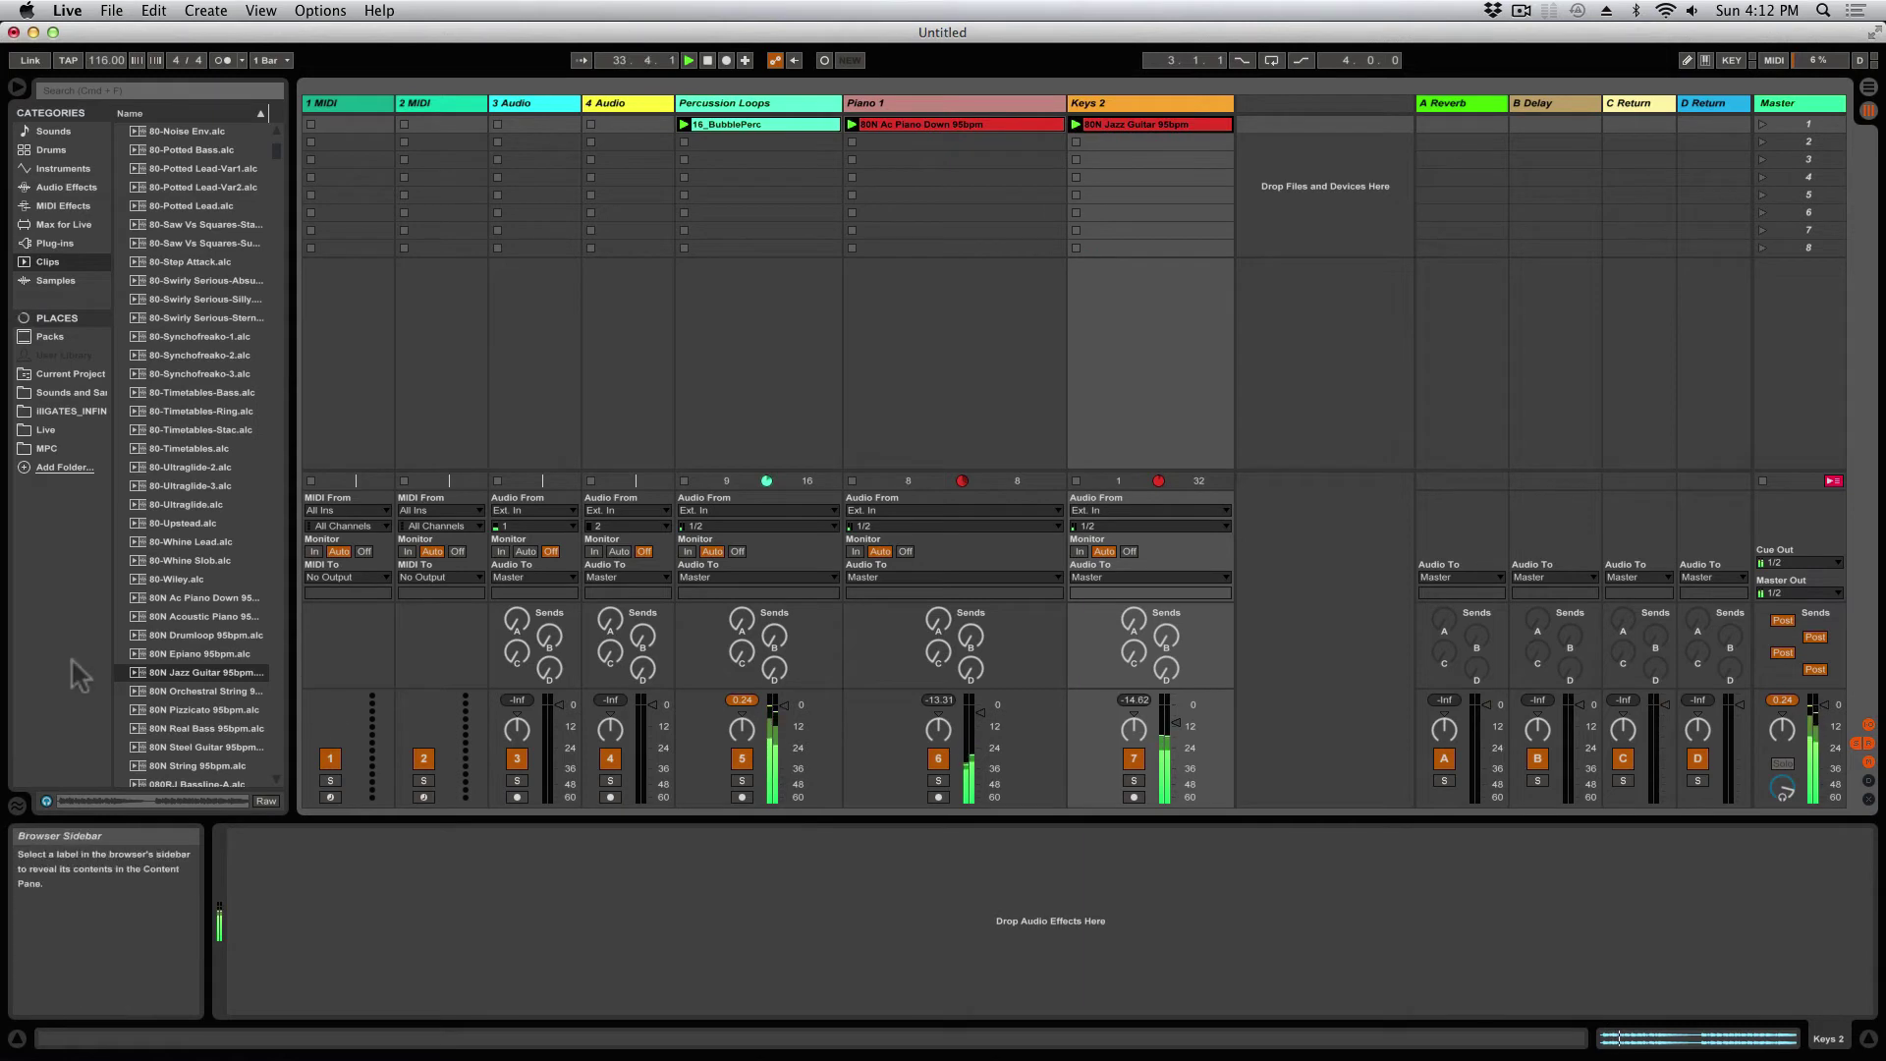
Step: Preview the 80N Orchestral String clip, stop the jazz guitar clip, and place the string clip on a new track after Keys 2
{"action": "left_click", "coordinate": [188, 691]}
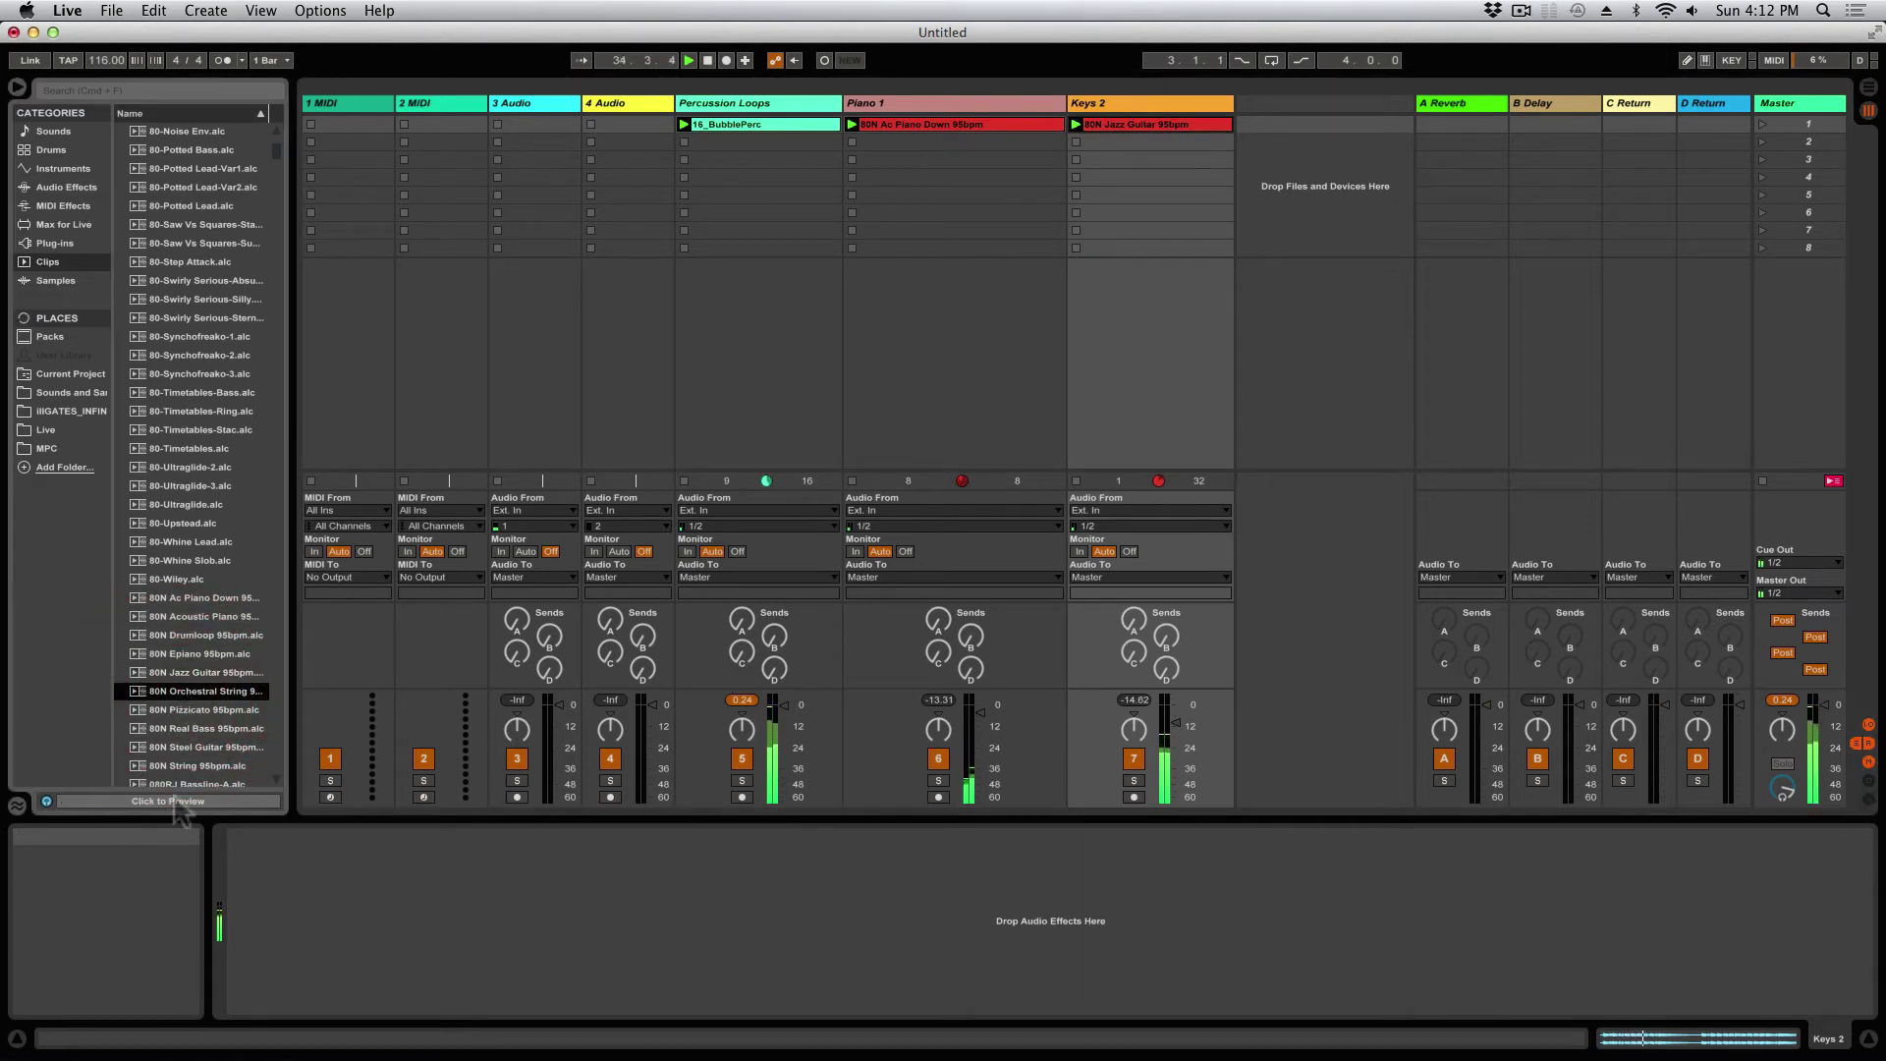
{"action": "left_click", "coordinate": [175, 802]}
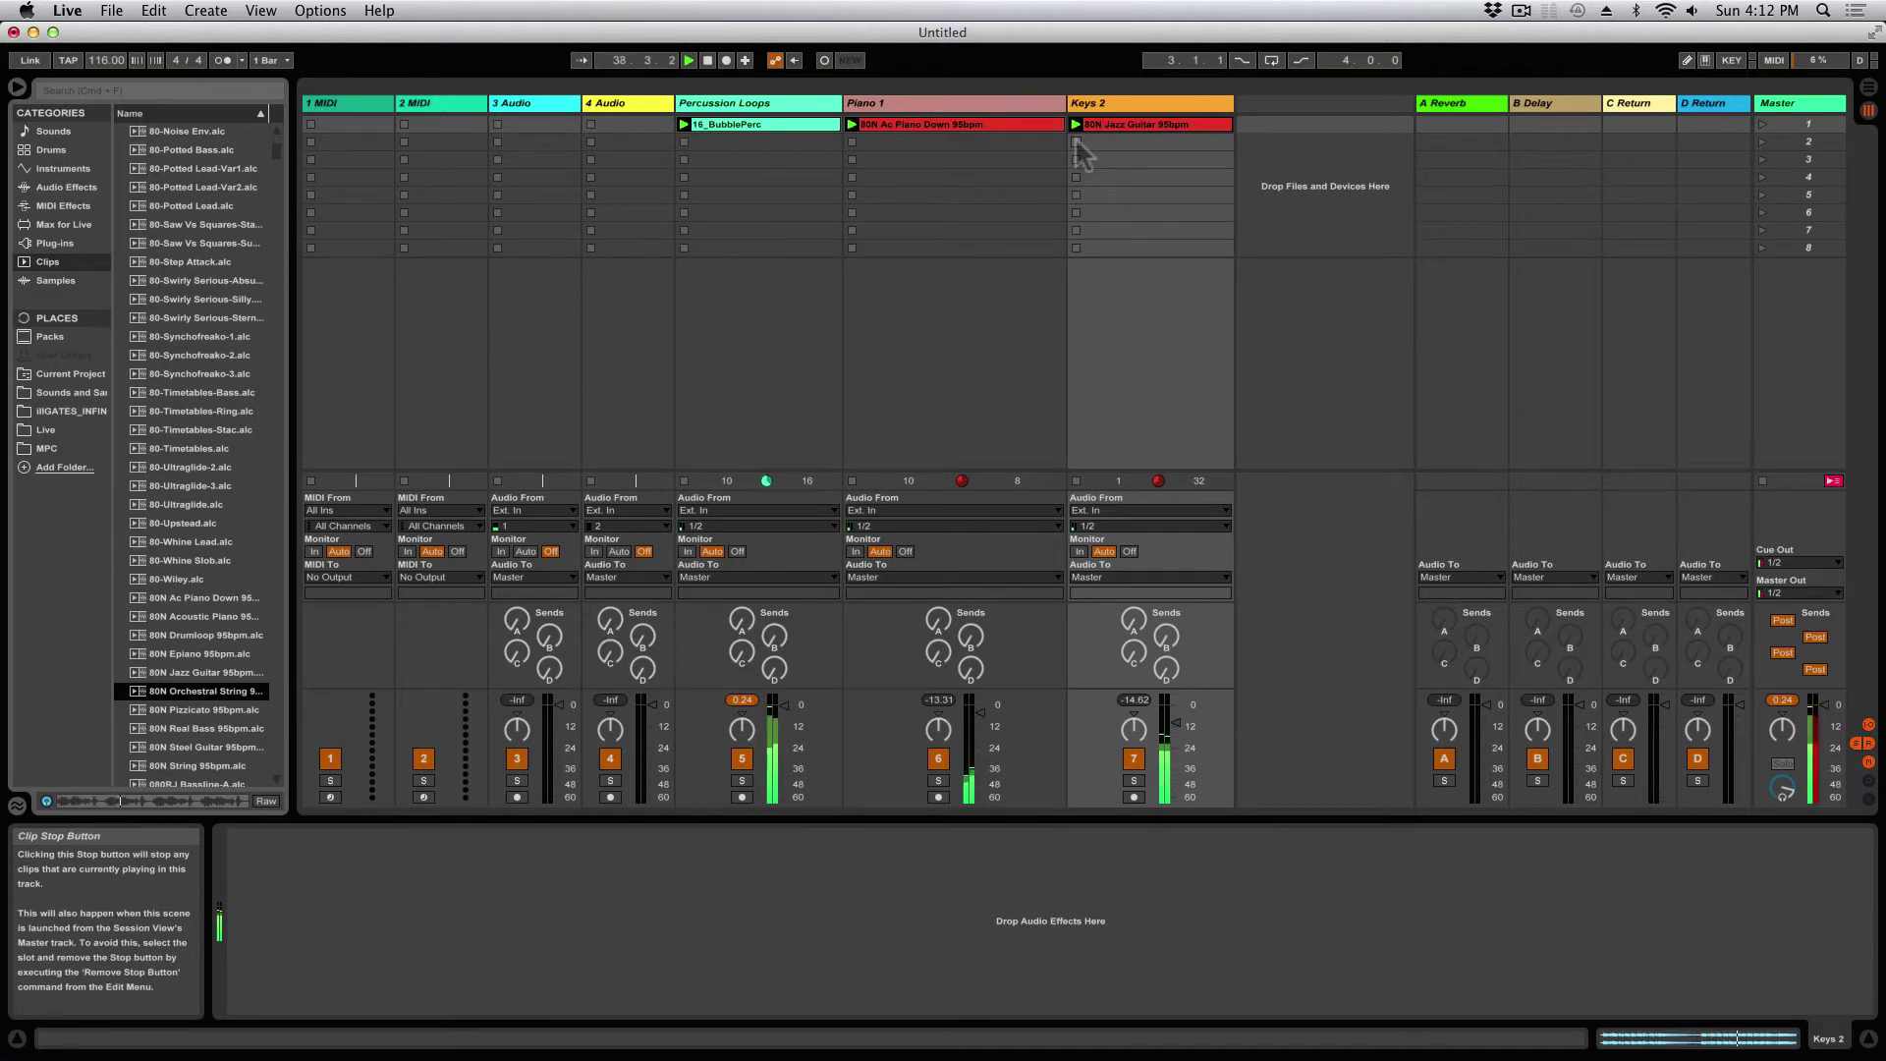
{"action": "left_click", "coordinate": [1076, 142]}
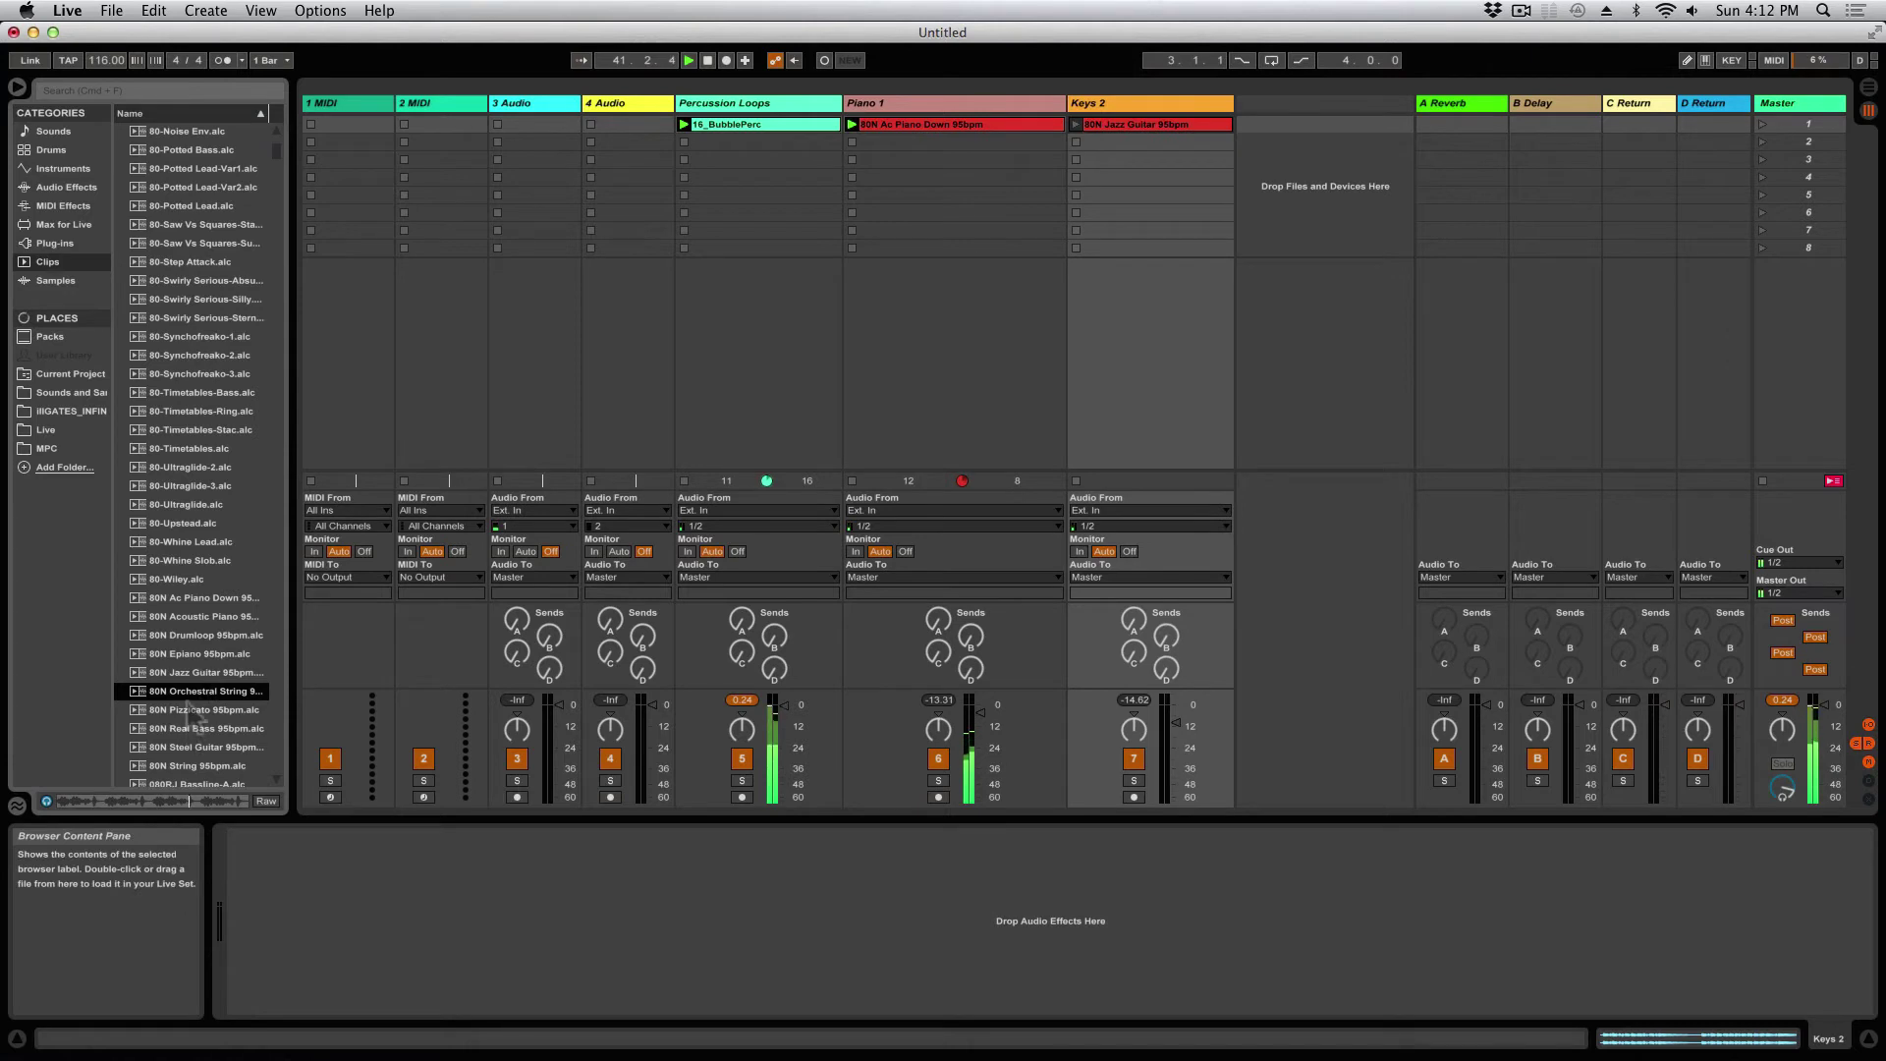
{"action": "left_click_drag", "start_coordinate": [187, 695], "coordinate": [1266, 126]}
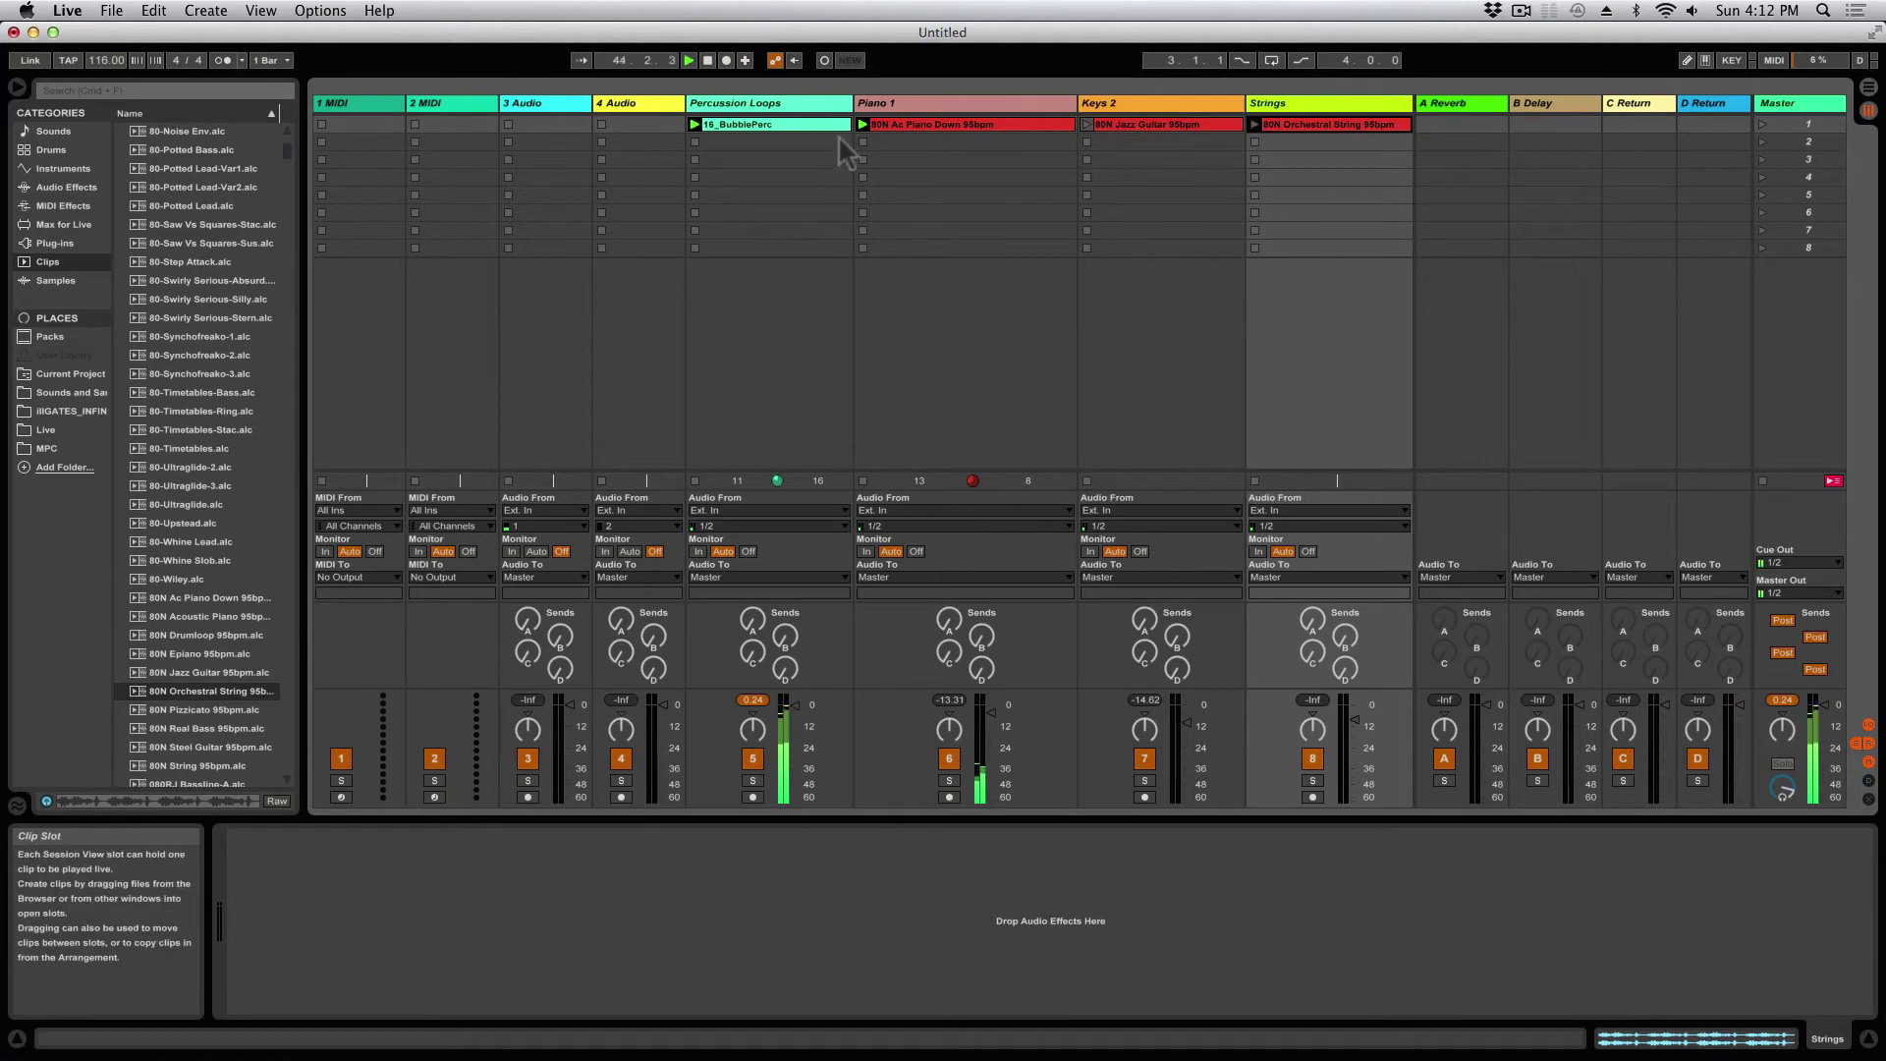
Step: Narrow the Percussion Loops, Piano 1, Keys 2 and Strings tracks to free up space in the Session View
{"action": "left_click_drag", "start_coordinate": [852, 103], "coordinate": [768, 104]}
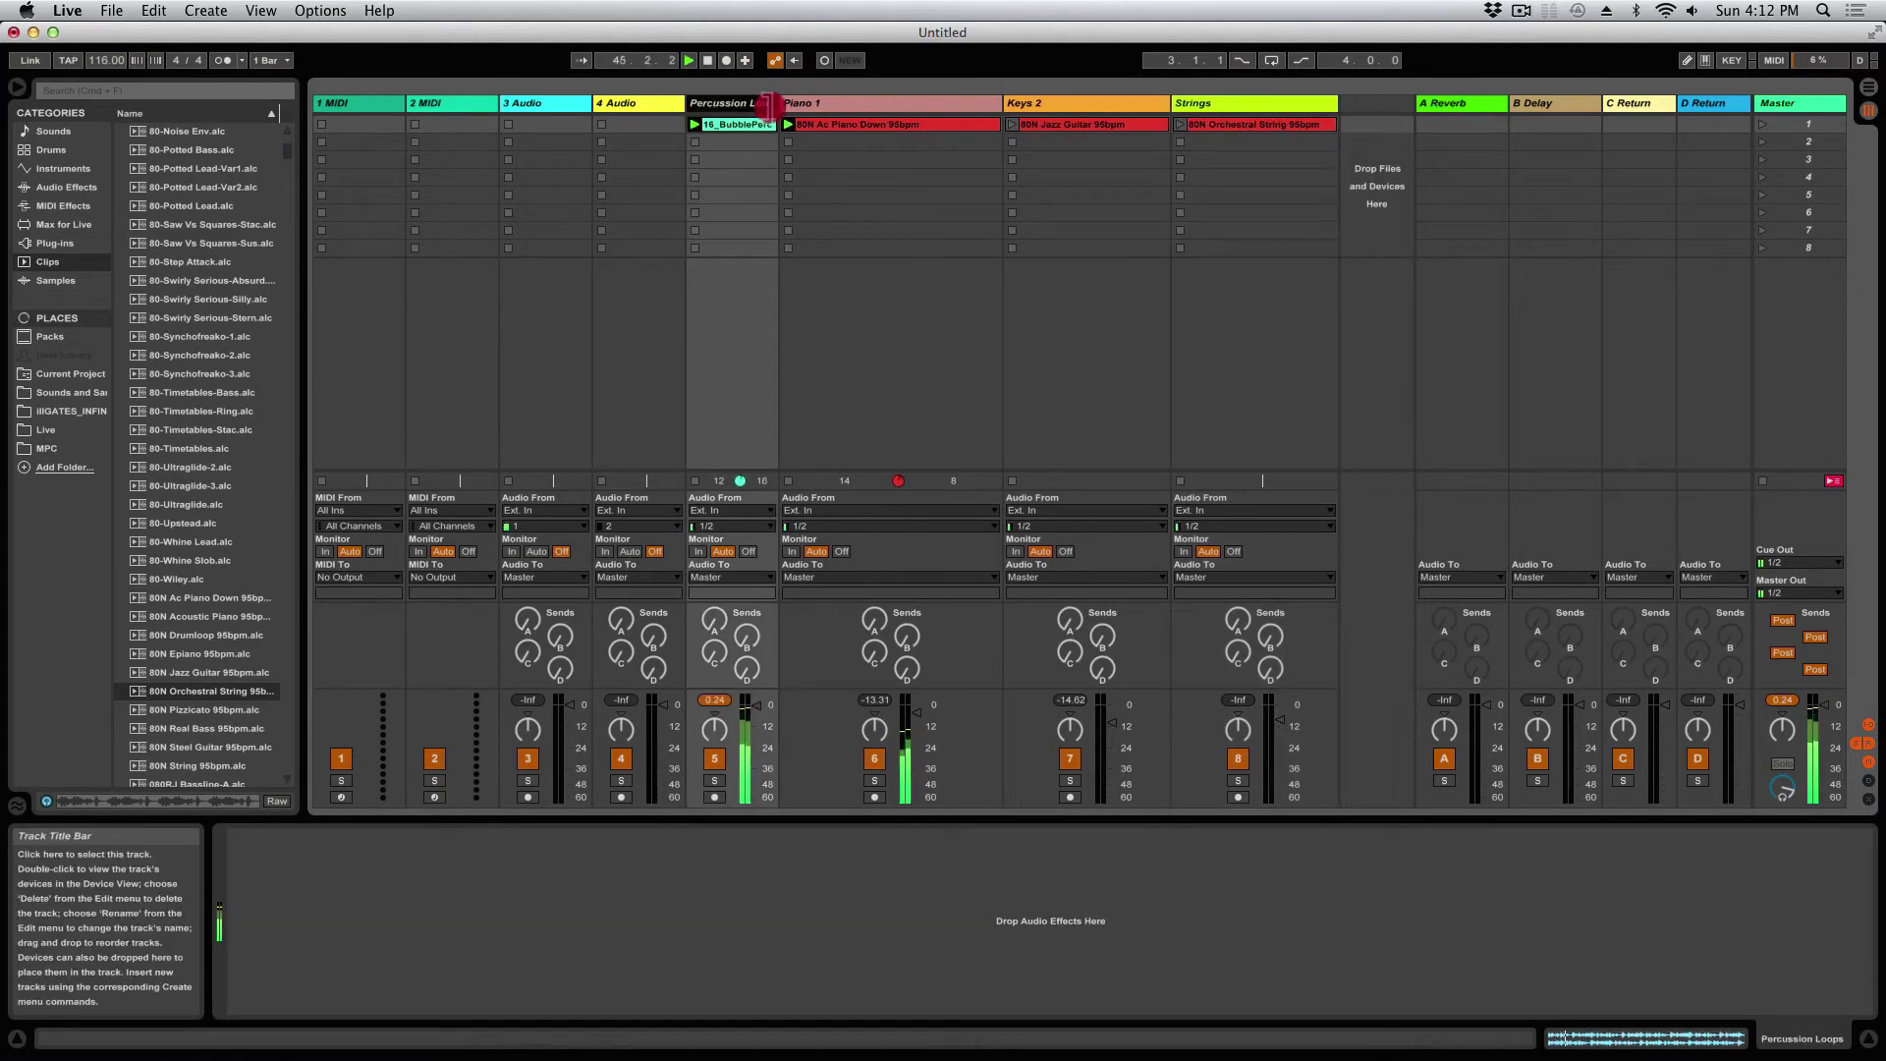
{"action": "left_click_drag", "start_coordinate": [1001, 104], "coordinate": [871, 98]}
{"action": "left_click", "coordinate": [1036, 101]}
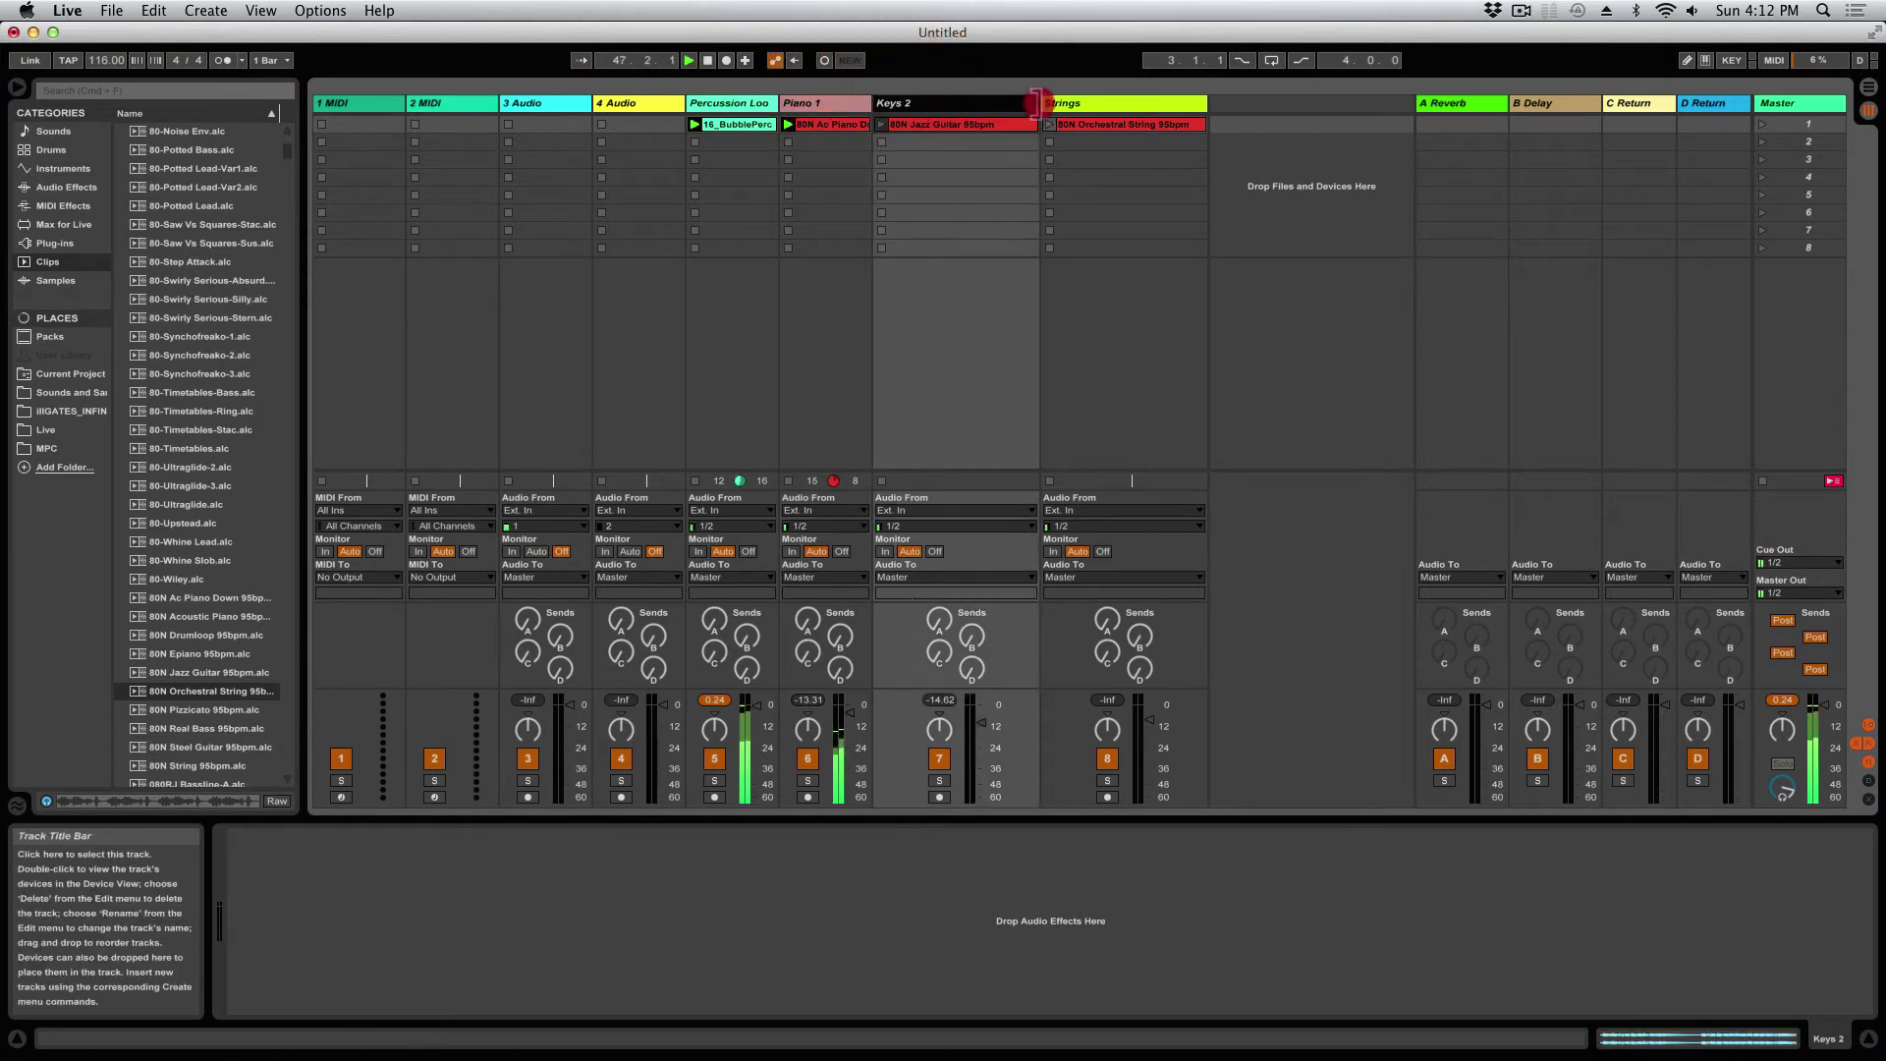
{"action": "left_click_drag", "start_coordinate": [1037, 101], "coordinate": [965, 102]}
{"action": "left_click", "coordinate": [970, 102]}
{"action": "left_click_drag", "start_coordinate": [1134, 103], "coordinate": [1078, 100]}
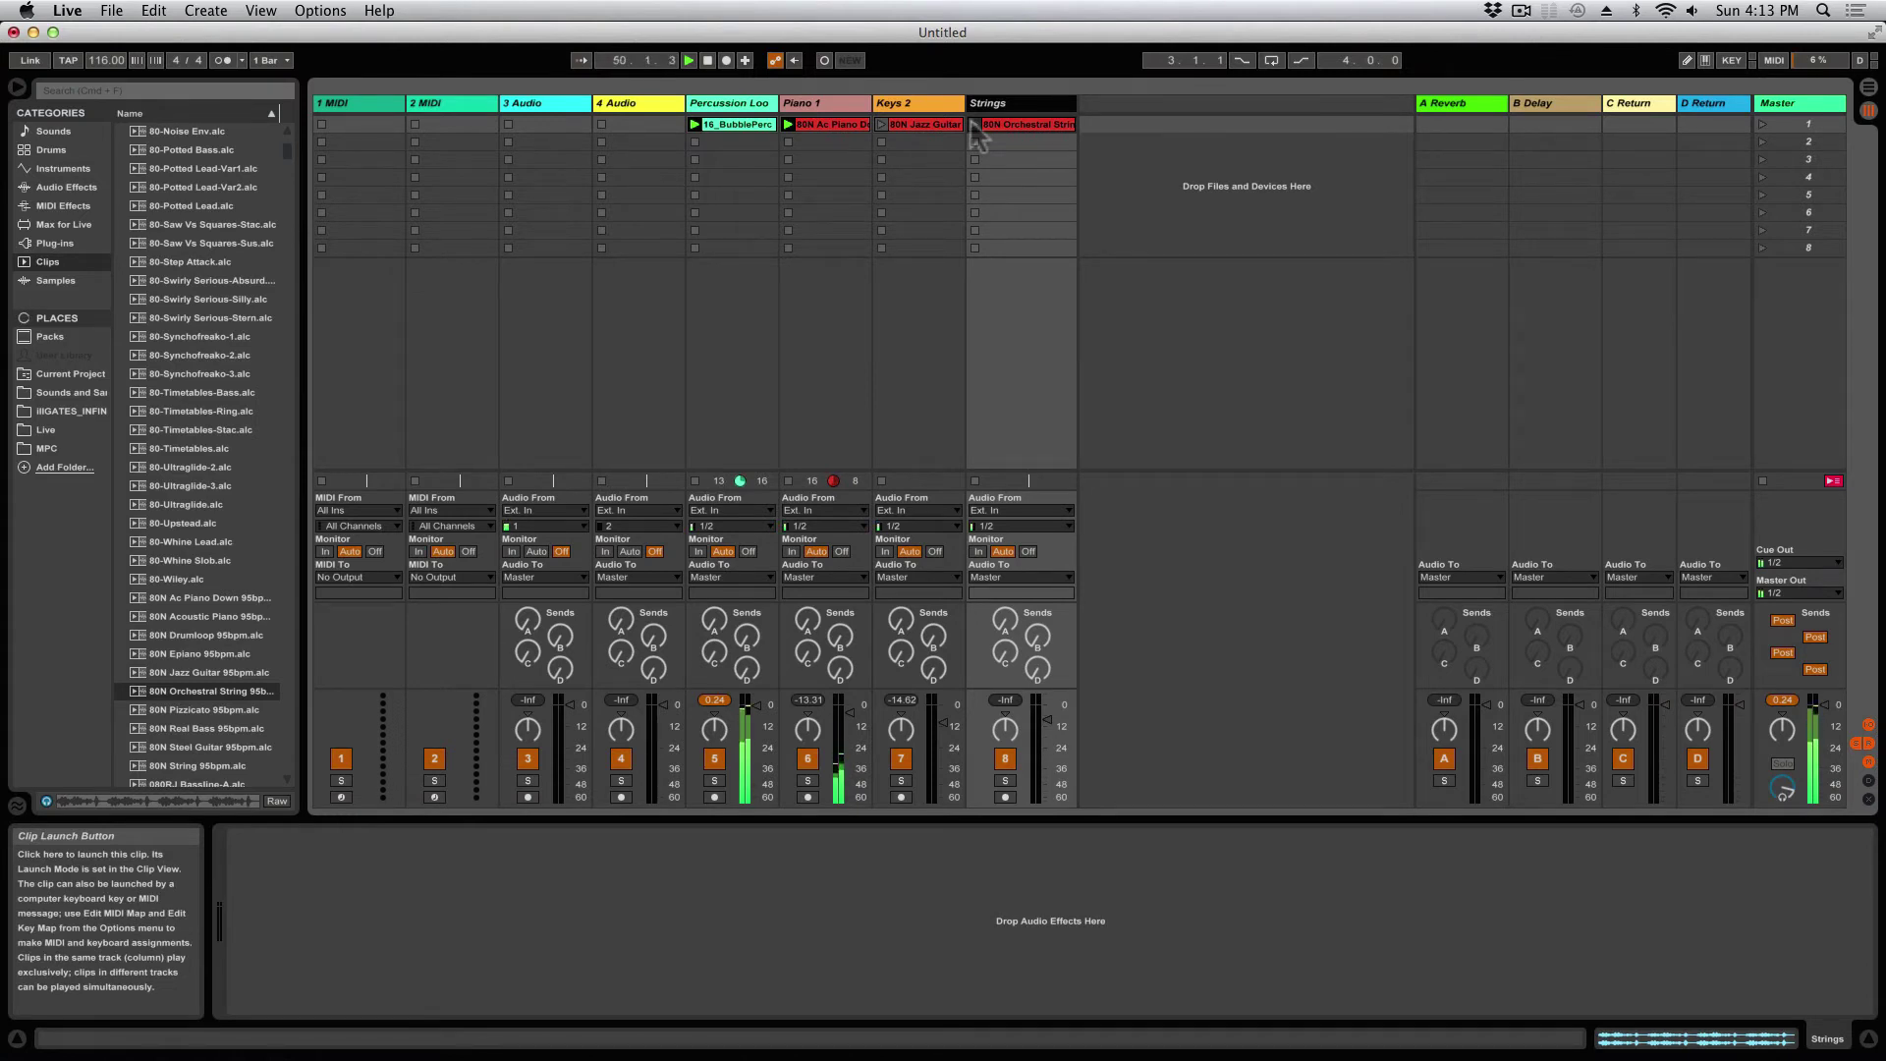
Step: Launch the orchestral string clip and relaunch the jazz guitar clip
{"action": "left_click", "coordinate": [974, 124]}
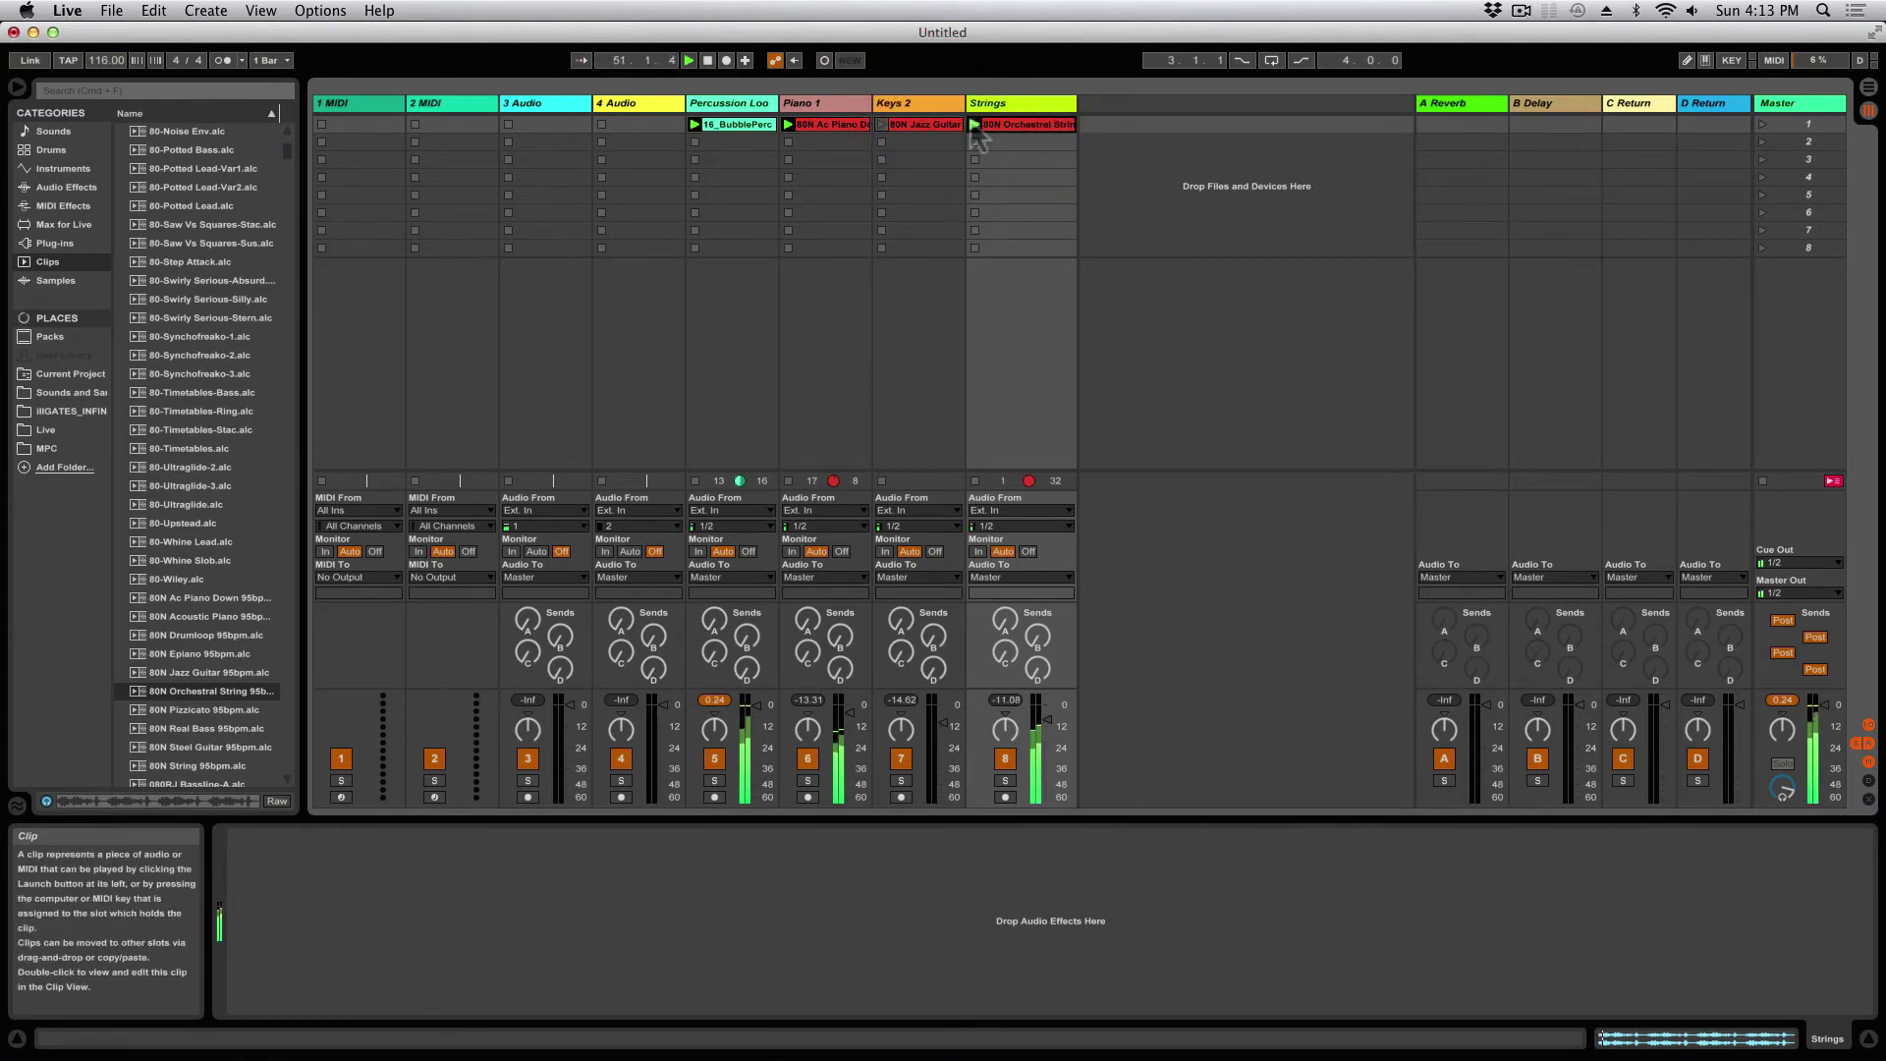
{"action": "left_click", "coordinate": [882, 126]}
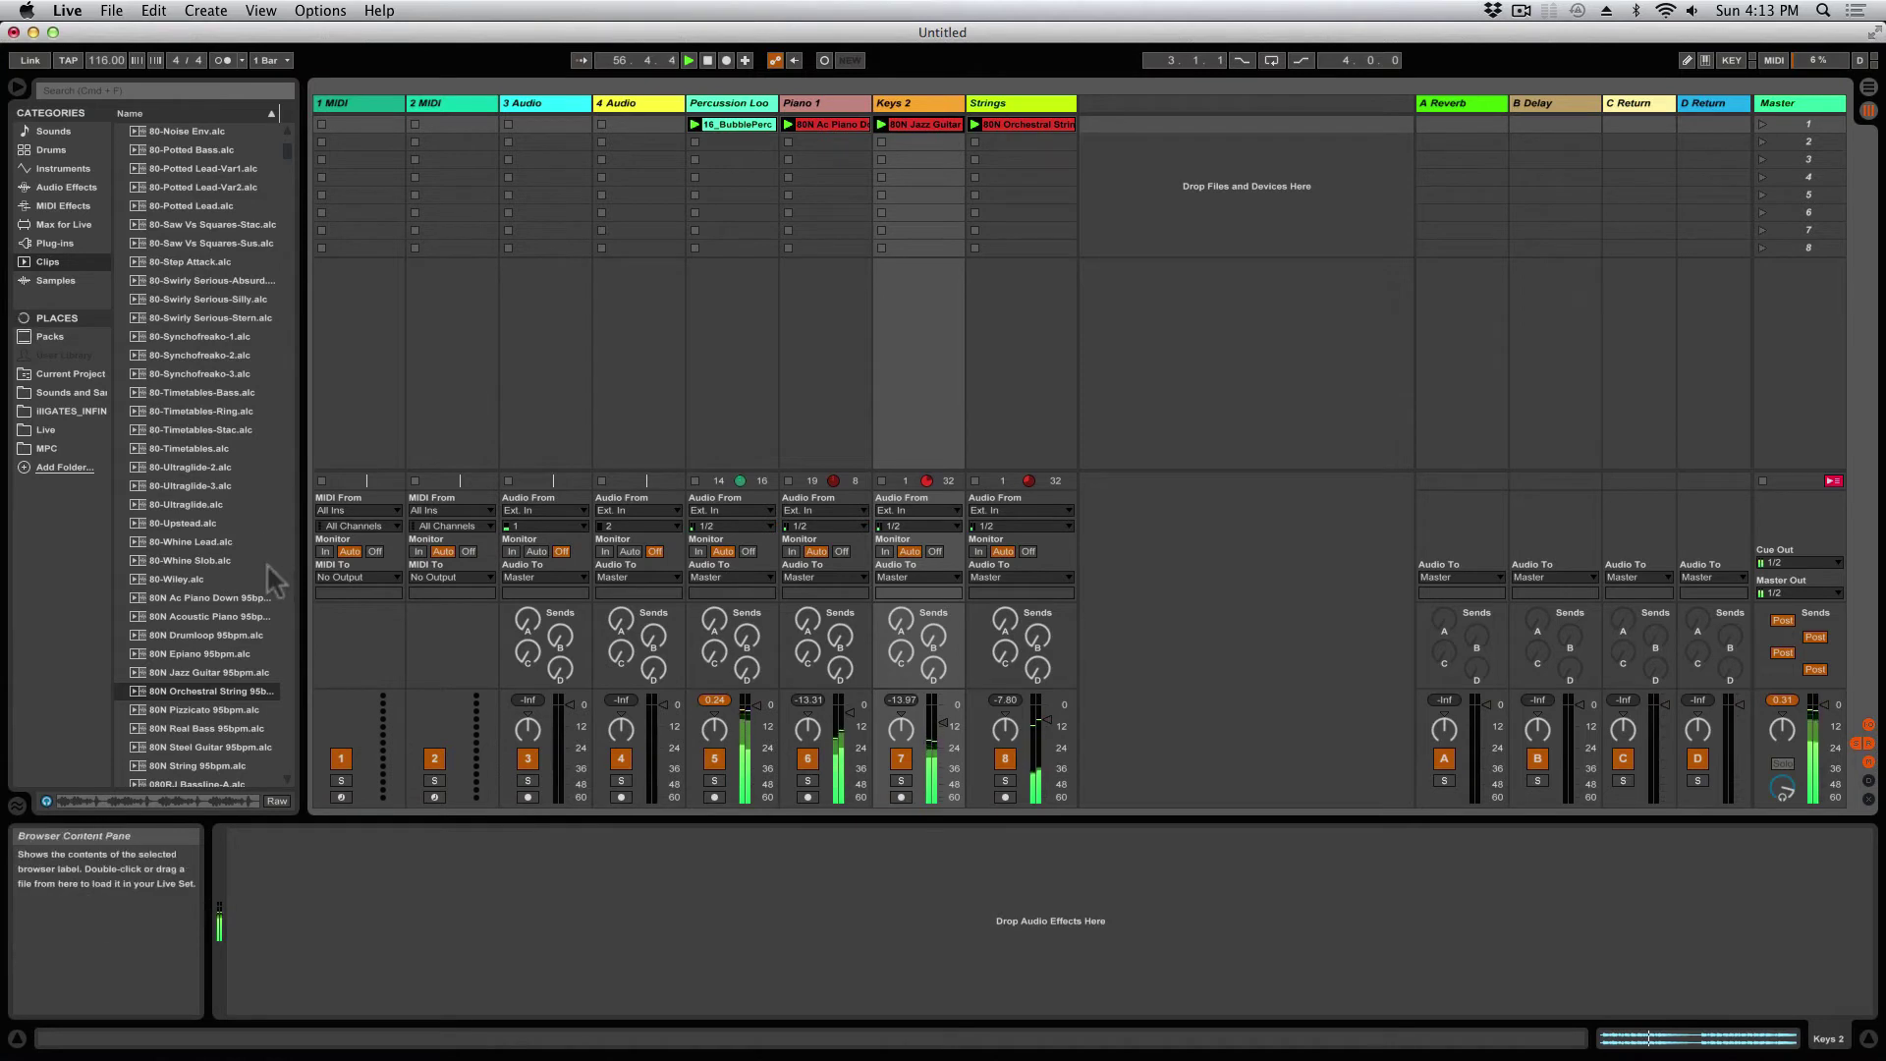
Step: Load the 80sDubStep clip from the browser onto a new track after Strings and launch it
{"action": "scroll", "coordinate": [267, 565], "scroll_direction": "down", "scroll_amount": 7}
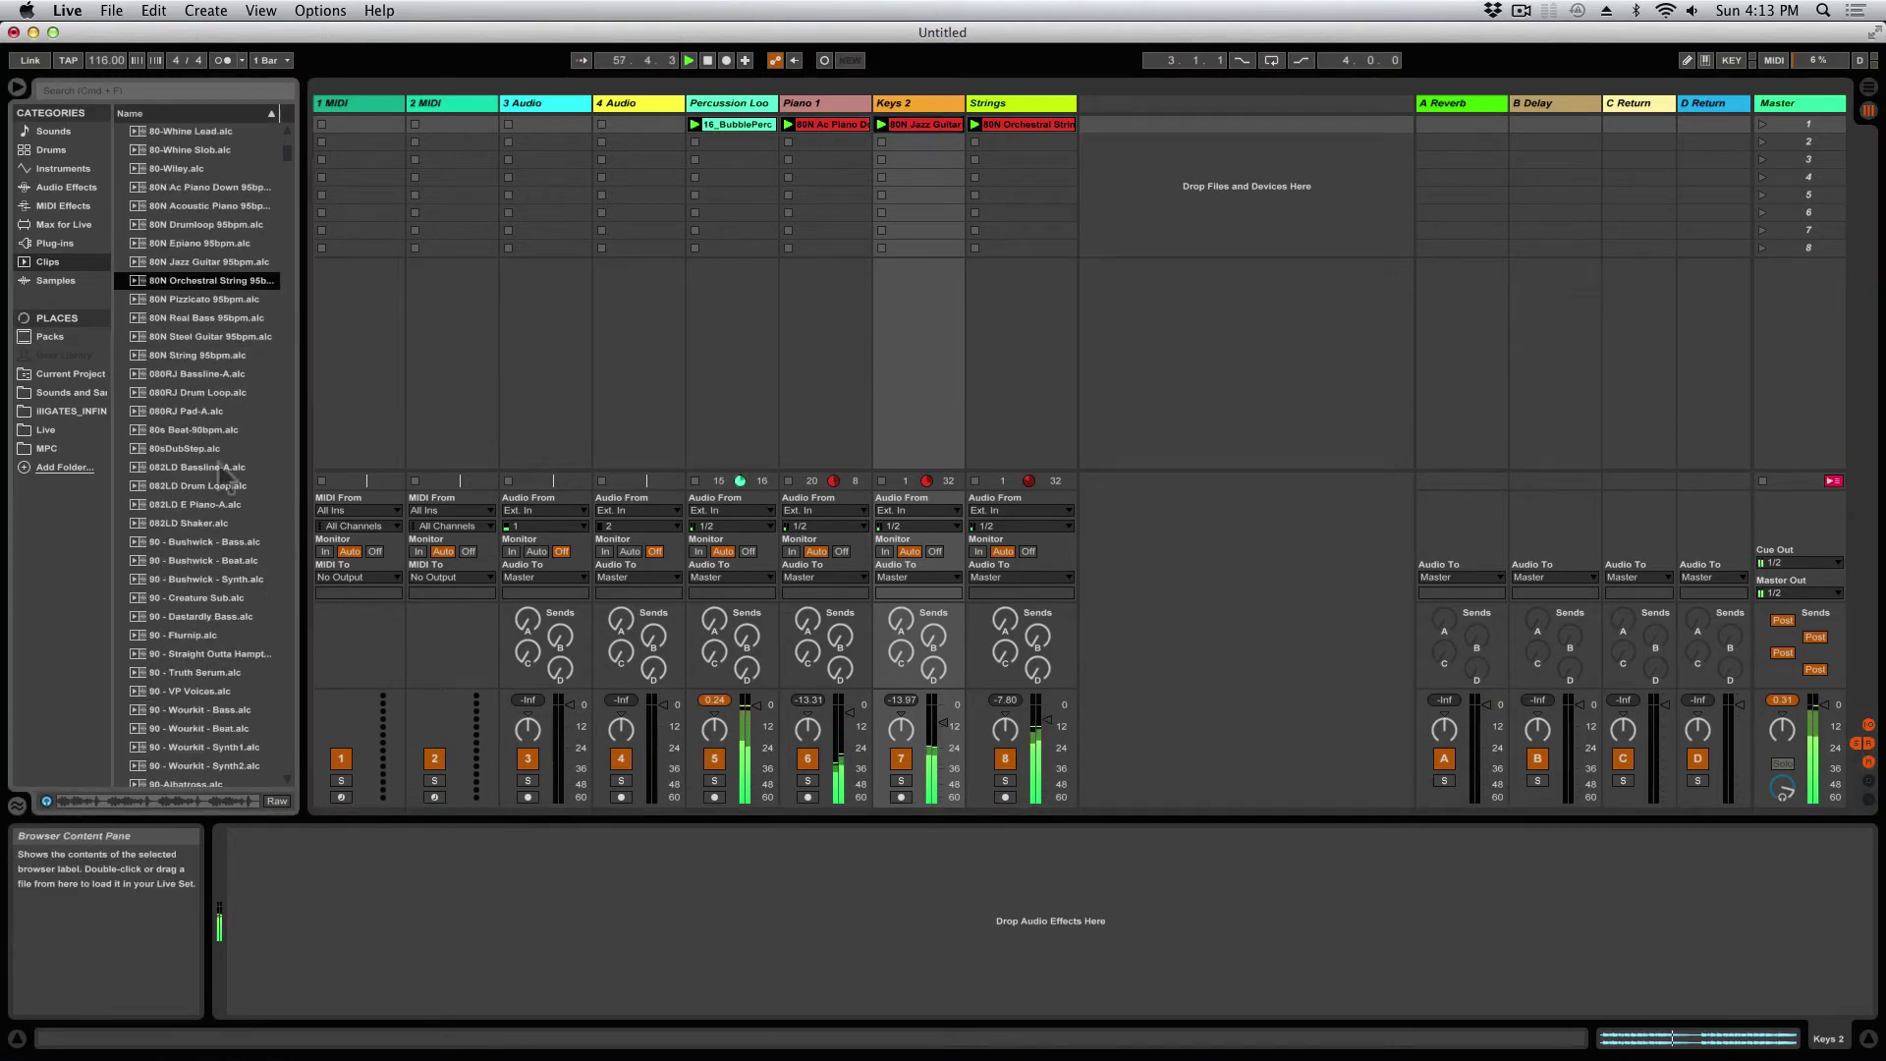
{"action": "left_click", "coordinate": [196, 448]}
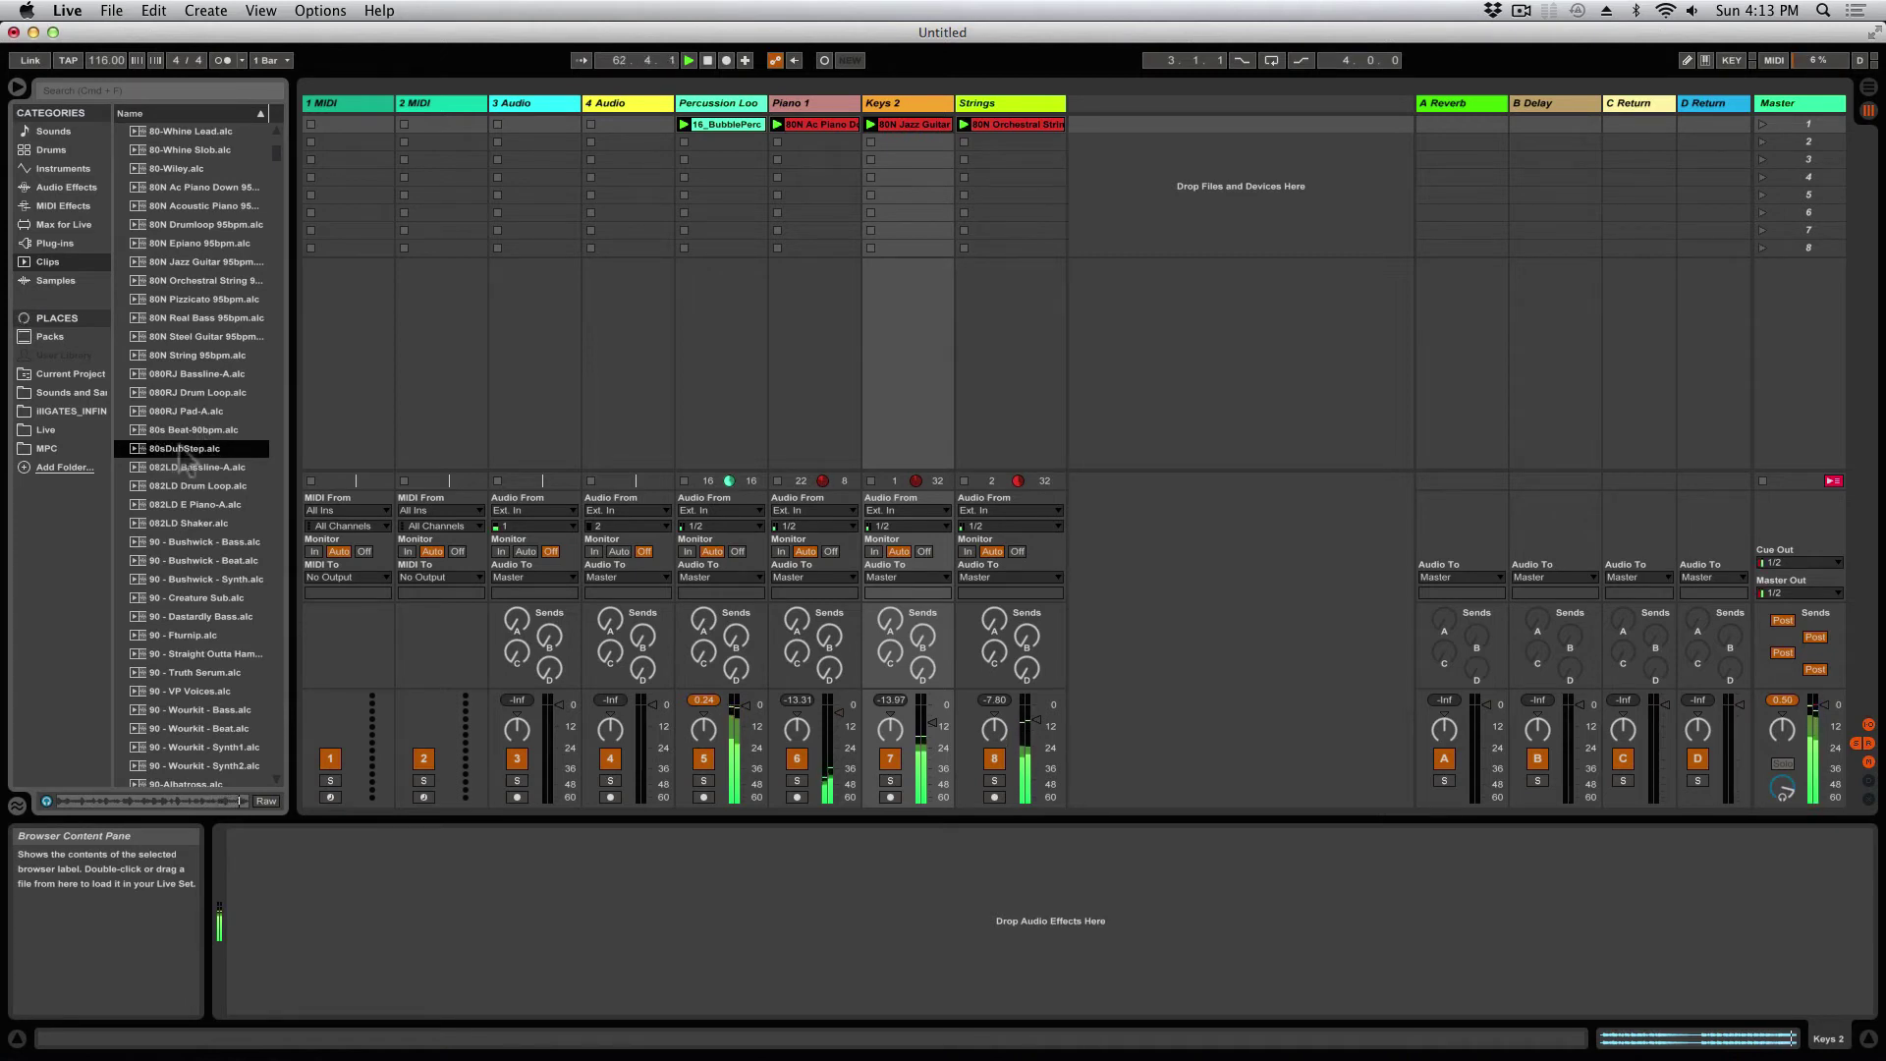
{"action": "left_click_drag", "start_coordinate": [182, 450], "coordinate": [1090, 130]}
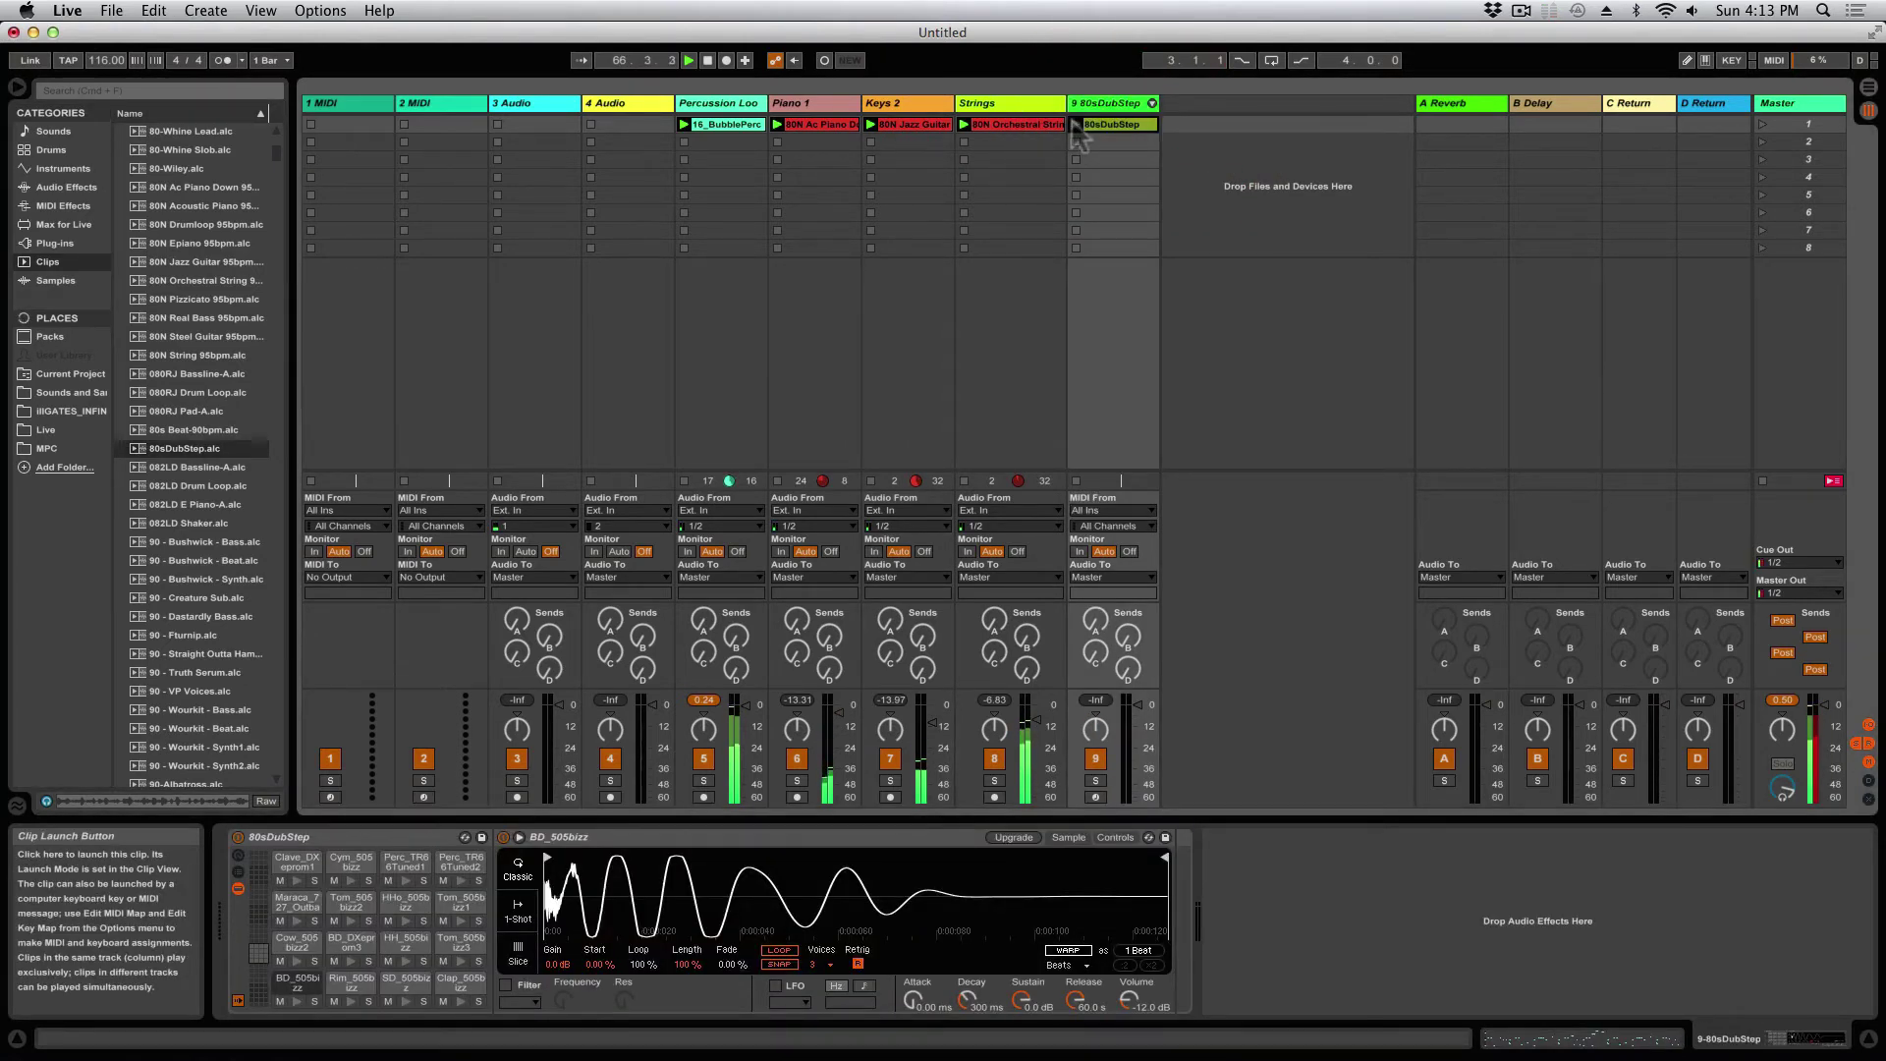
{"action": "left_click", "coordinate": [1076, 125]}
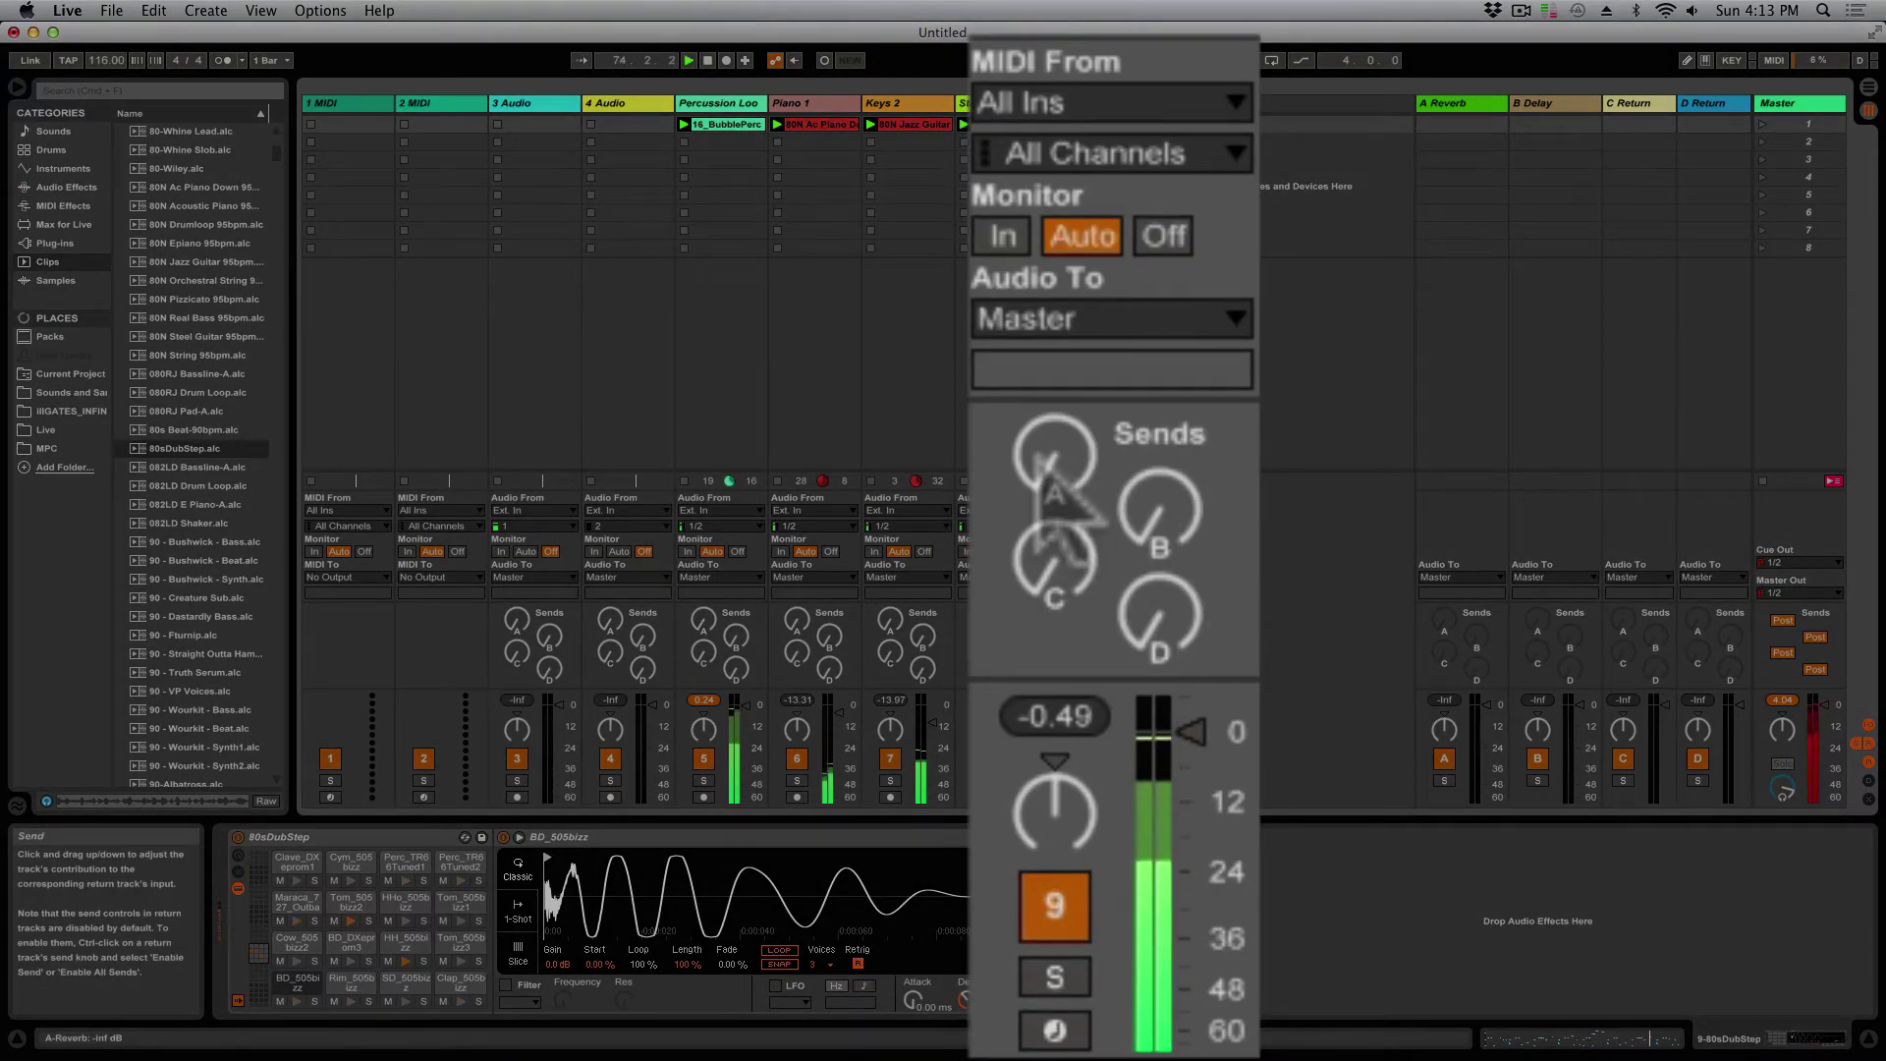
Step: Adjust send A to the reverb return on the 80sDubStep track, and raise send A on the Strings track
{"action": "left_click_drag", "start_coordinate": [1089, 619], "coordinate": [1089, 560]}
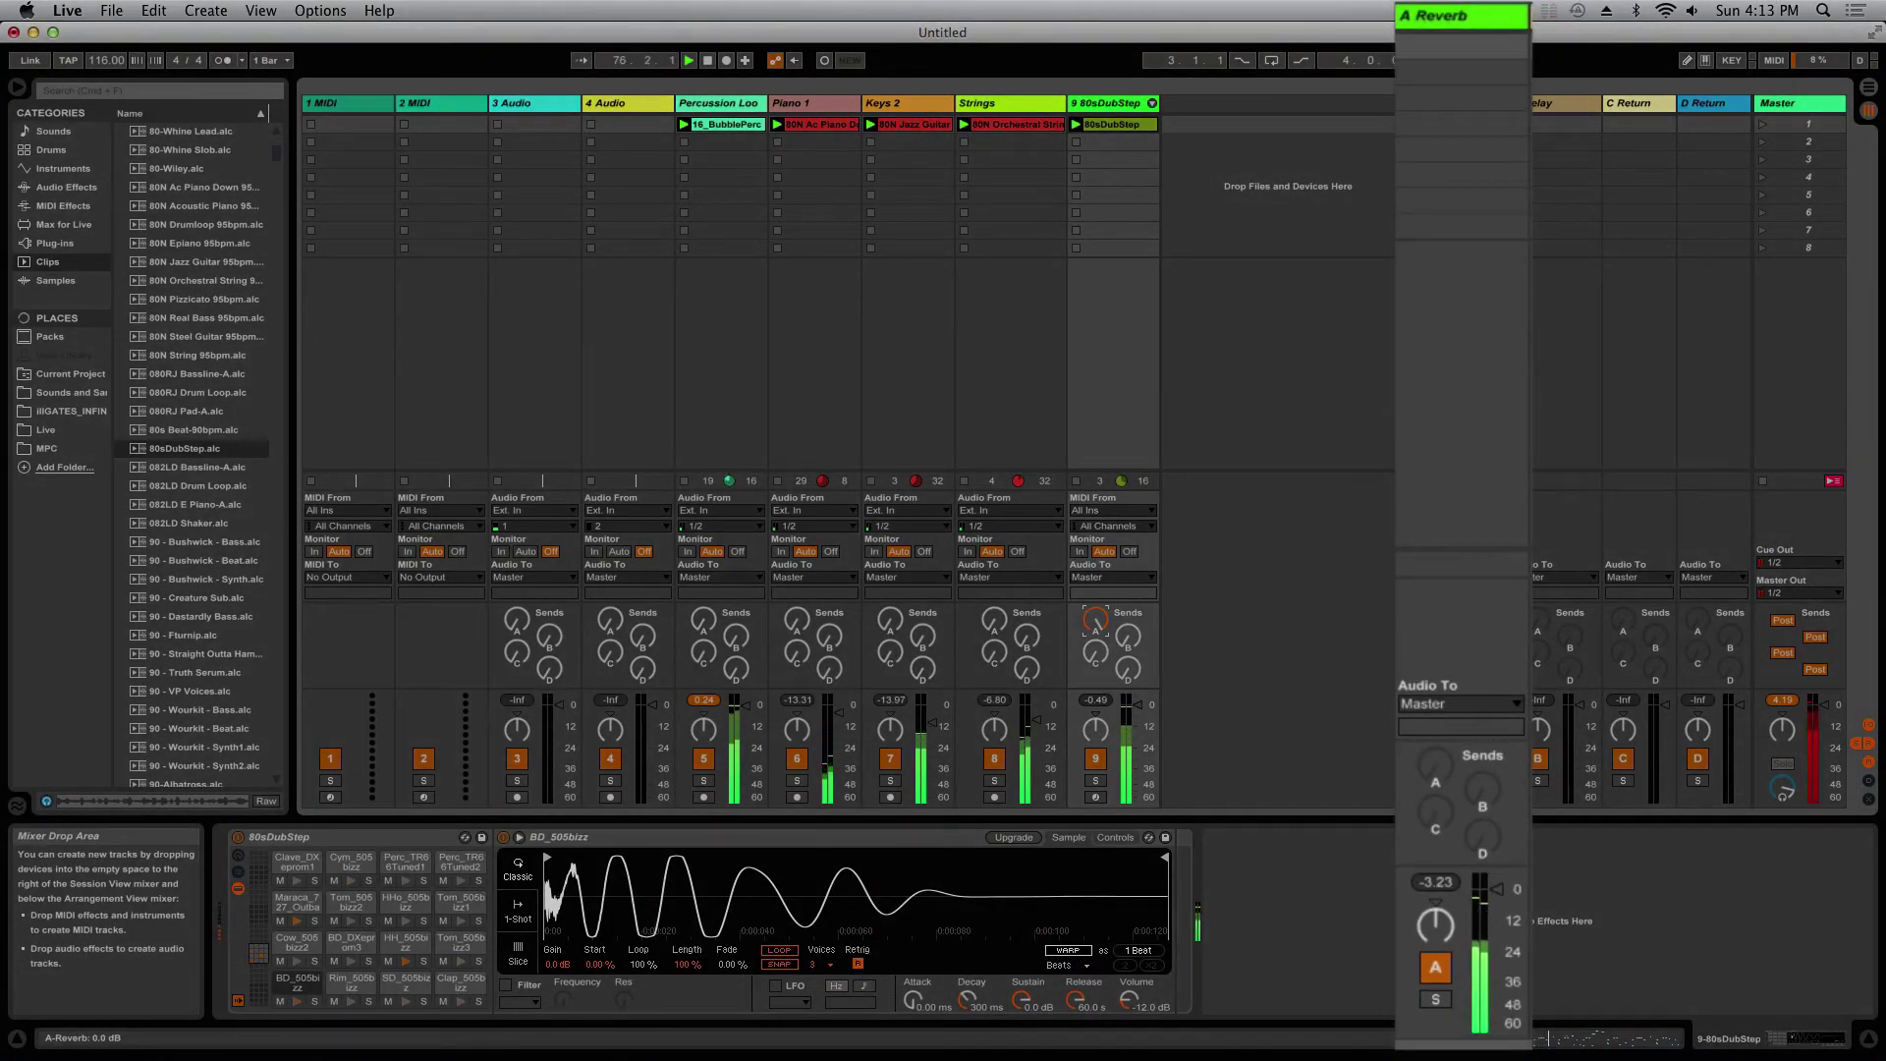
{"action": "mouse_move", "coordinate": [1096, 619]}
{"action": "left_mouse_down"}
{"action": "mouse_move", "coordinate": [1095, 668]}
{"action": "mouse_move", "coordinate": [1095, 604]}
{"action": "left_mouse_up"}
{"action": "left_click_drag", "start_coordinate": [1003, 627], "coordinate": [1003, 523]}
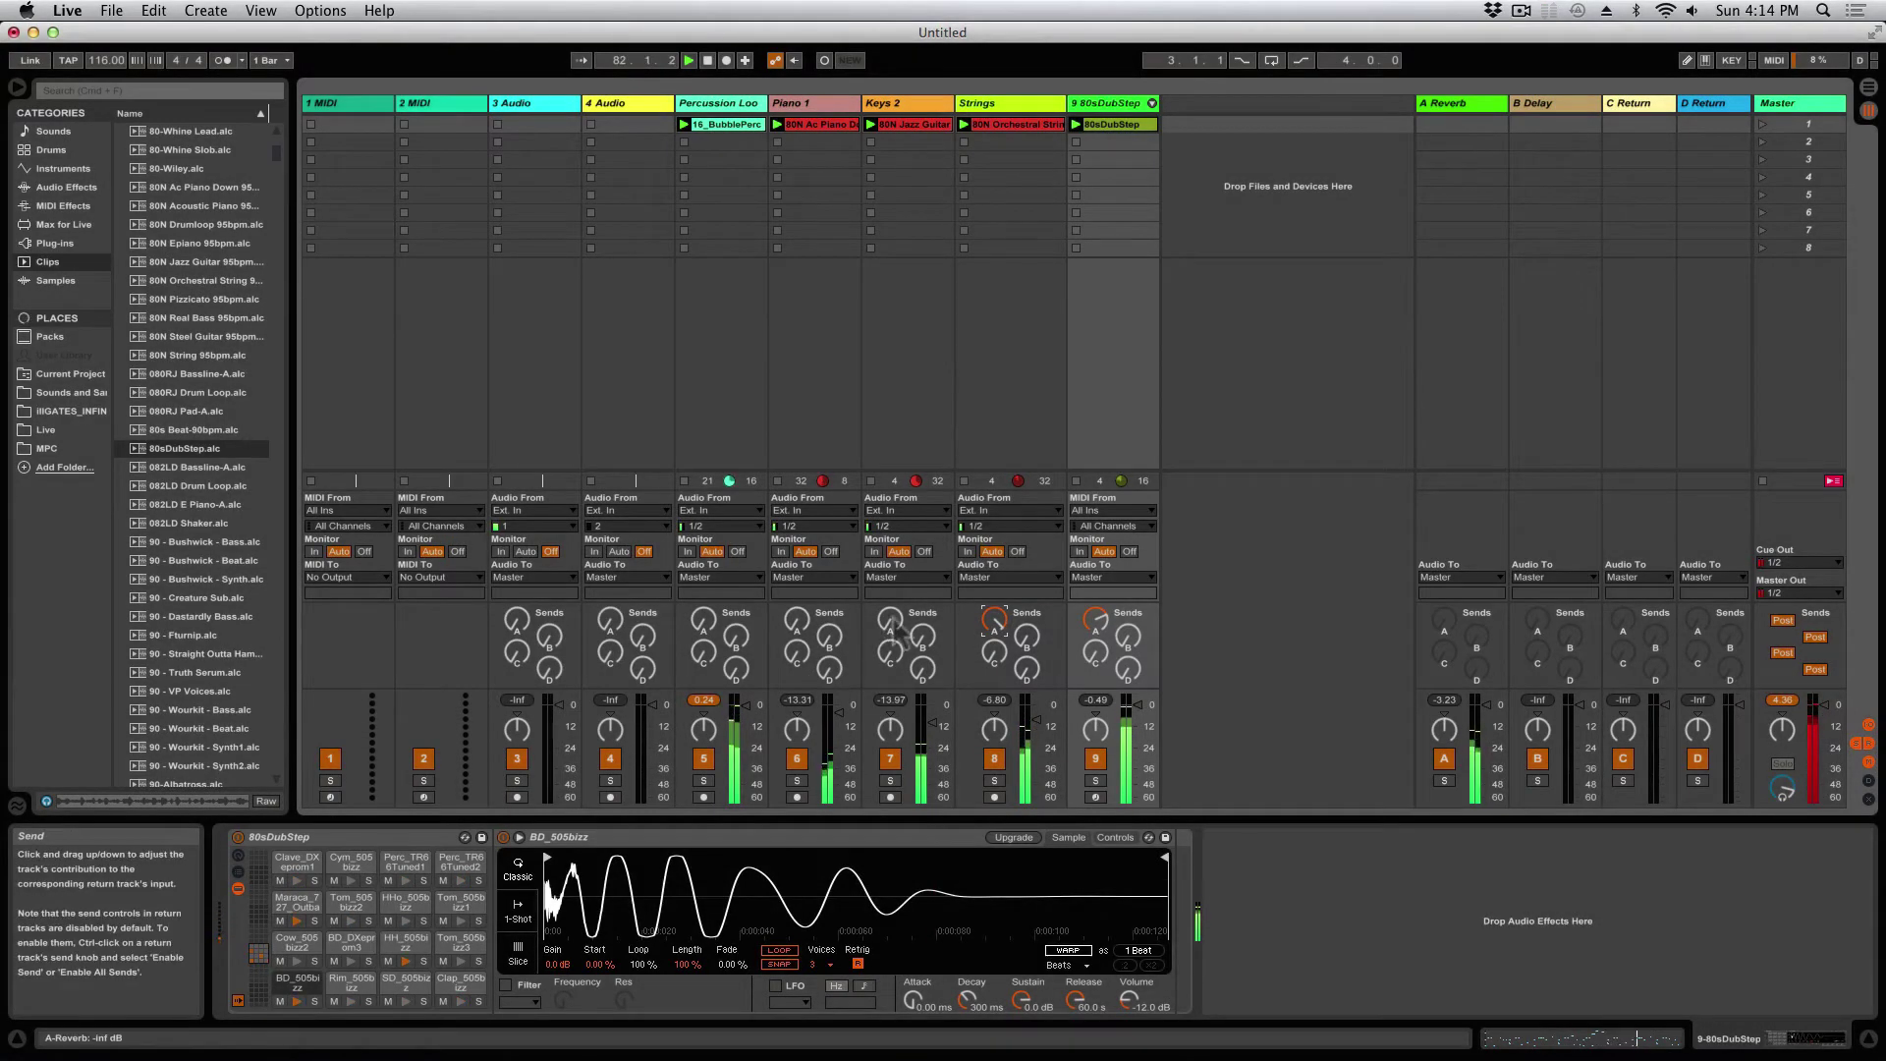
Step: Raise send A on the Piano 1 track and set a moderate send B to the delay return on the Percussion Loops track
{"action": "left_click", "coordinate": [891, 623]}
{"action": "left_click", "coordinate": [703, 622]}
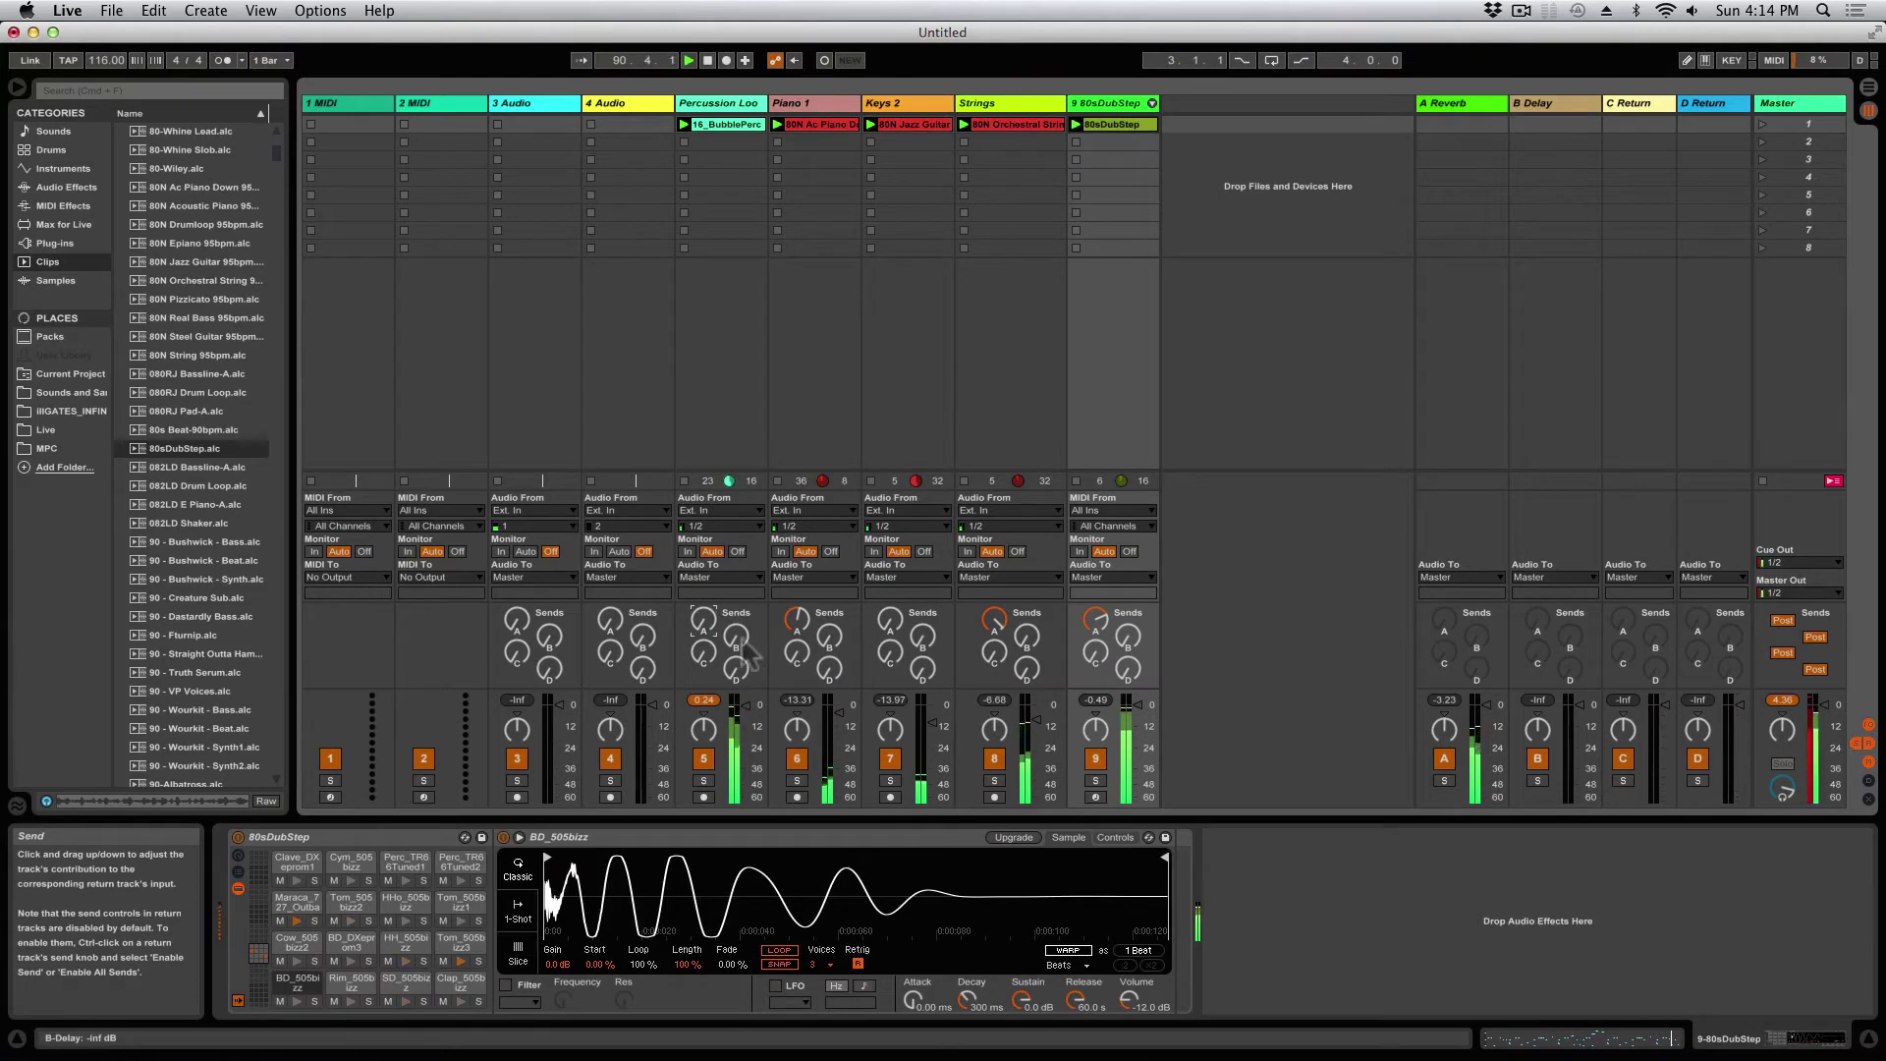
{"action": "left_click_drag", "start_coordinate": [744, 646], "coordinate": [744, 589]}
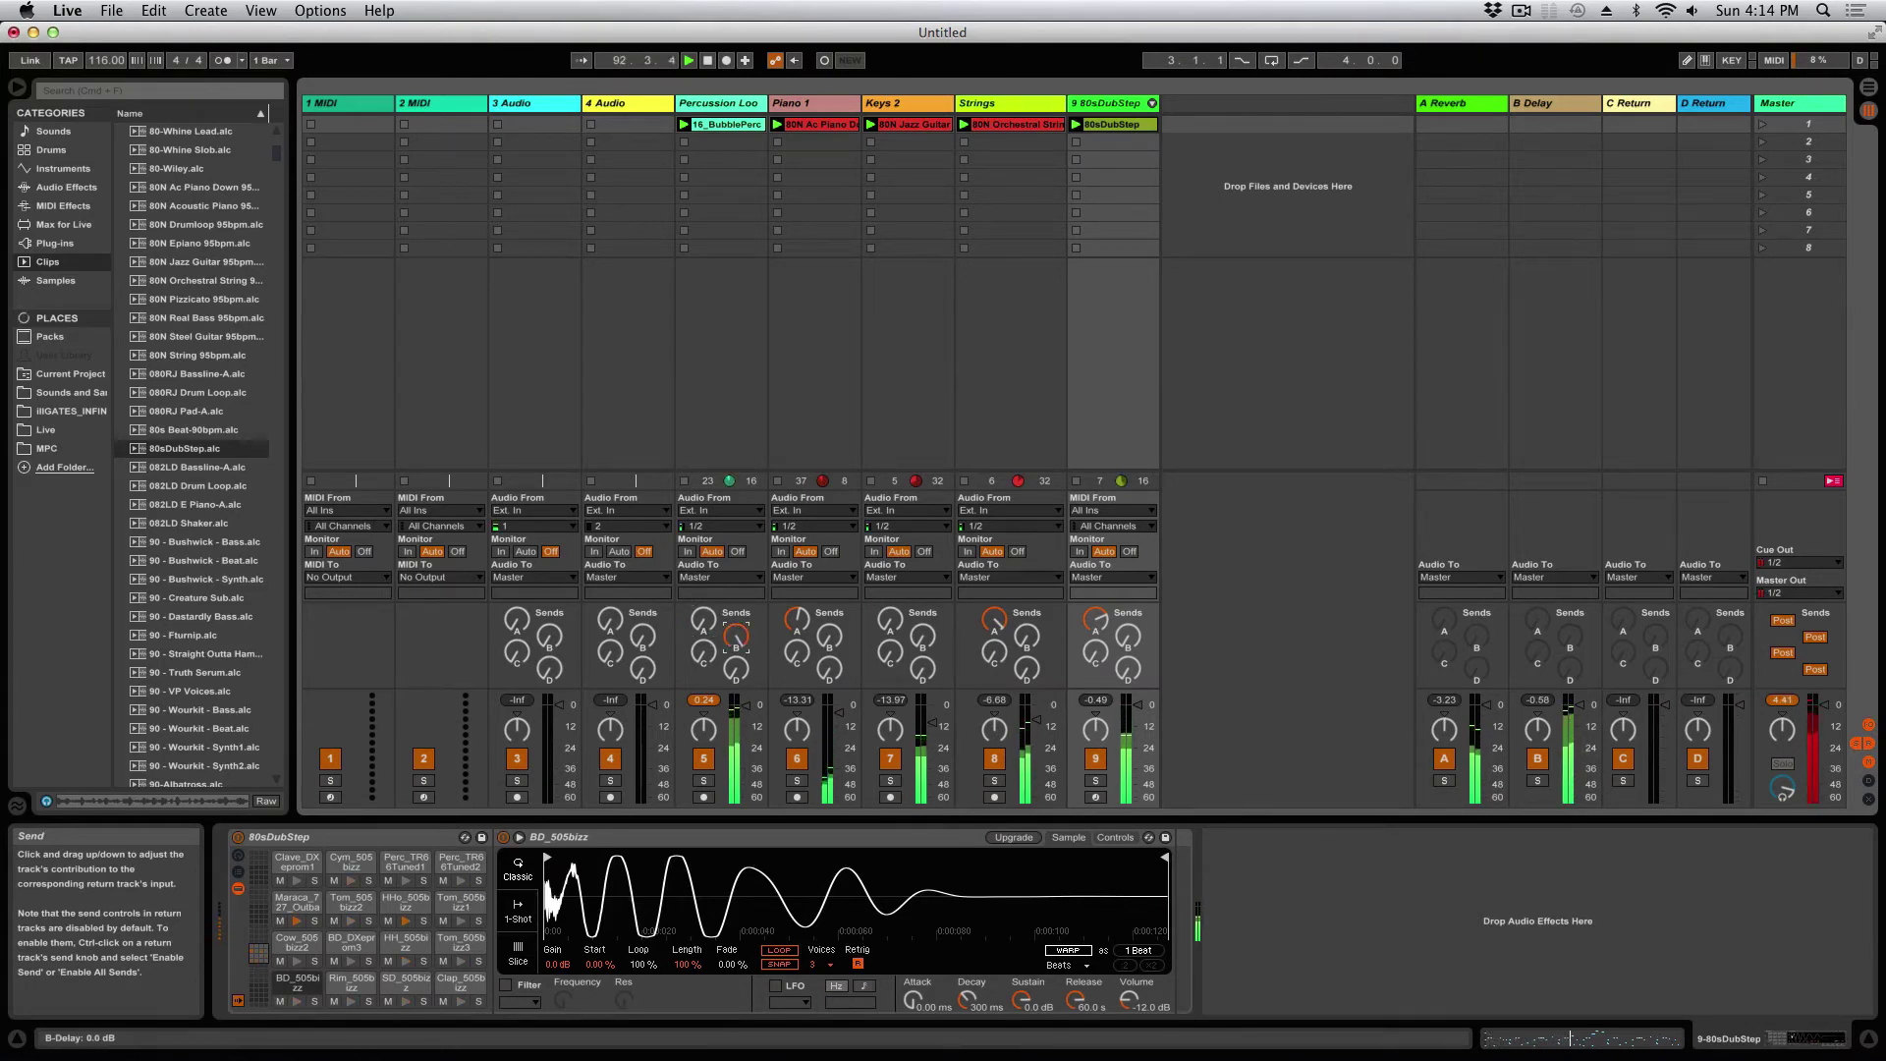
{"action": "left_click_drag", "start_coordinate": [736, 637], "coordinate": [751, 661]}
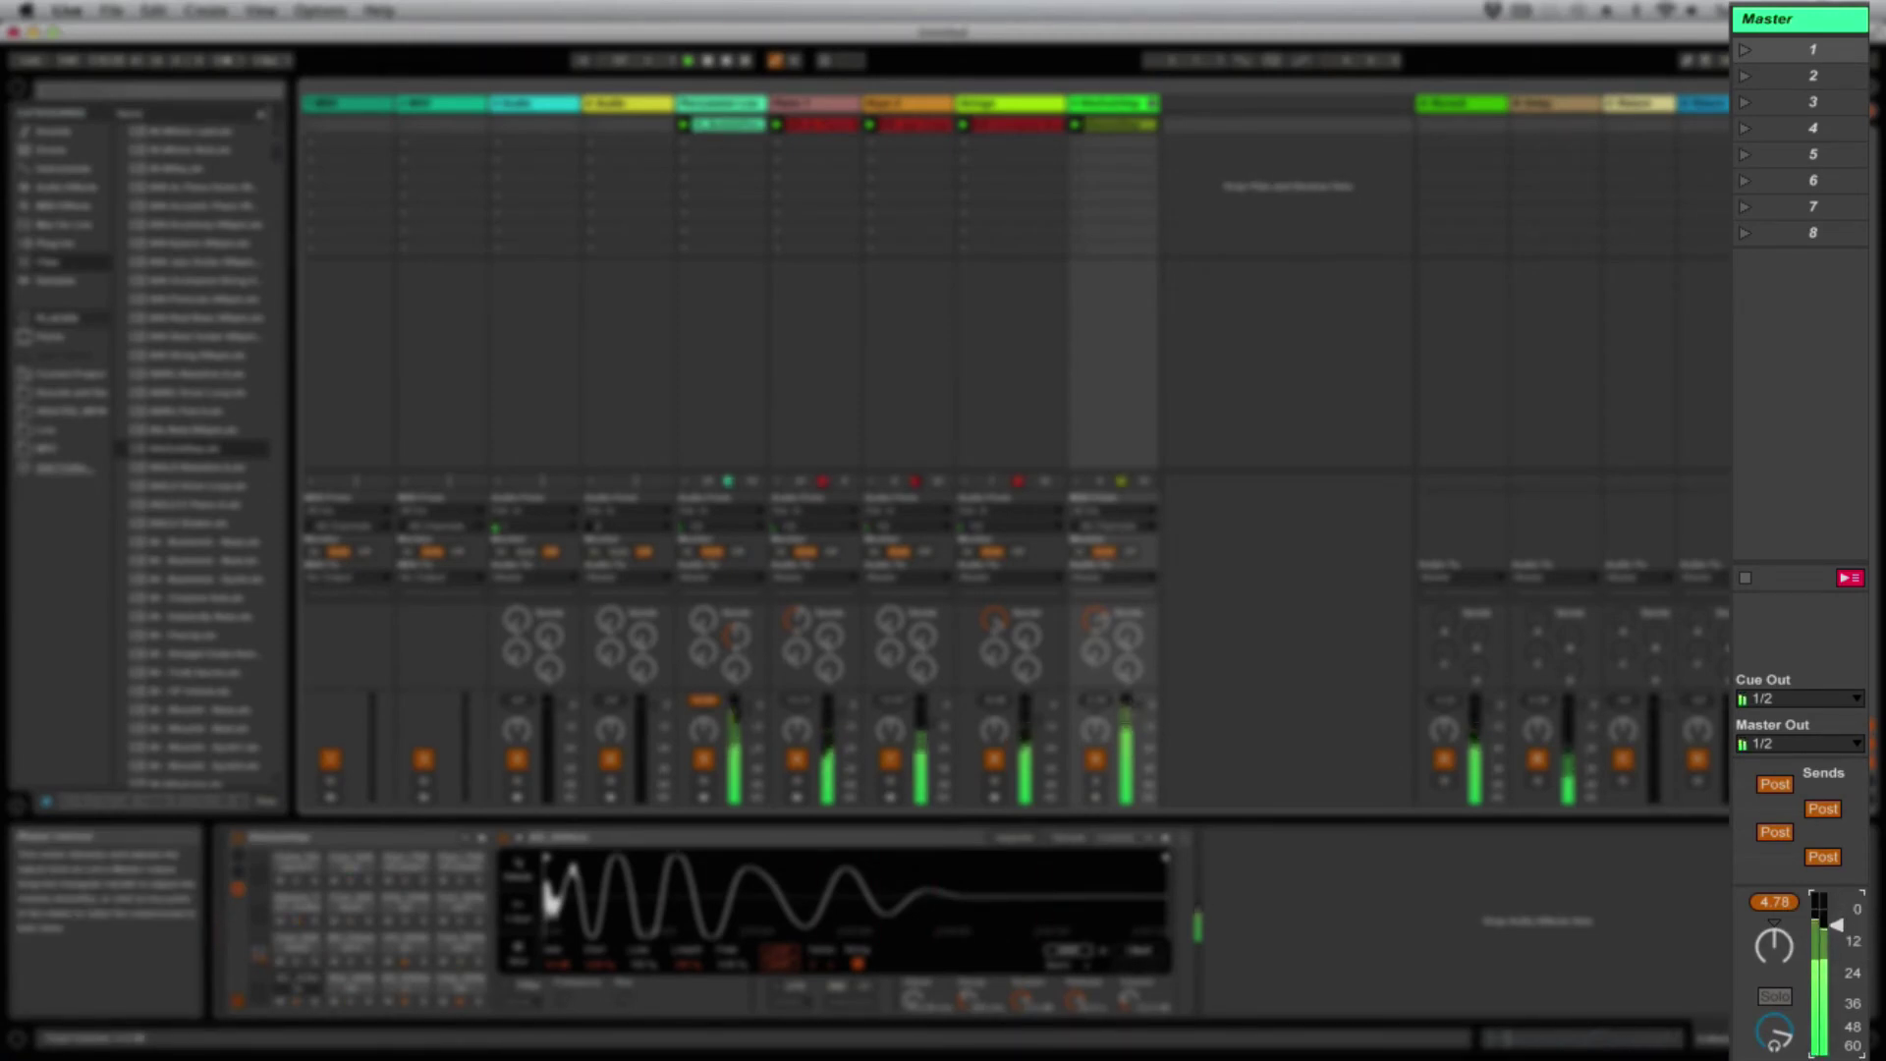
Step: Lower the master volume slightly, resetting the master peak level indicator before and after the change
{"action": "left_click", "coordinate": [1772, 902]}
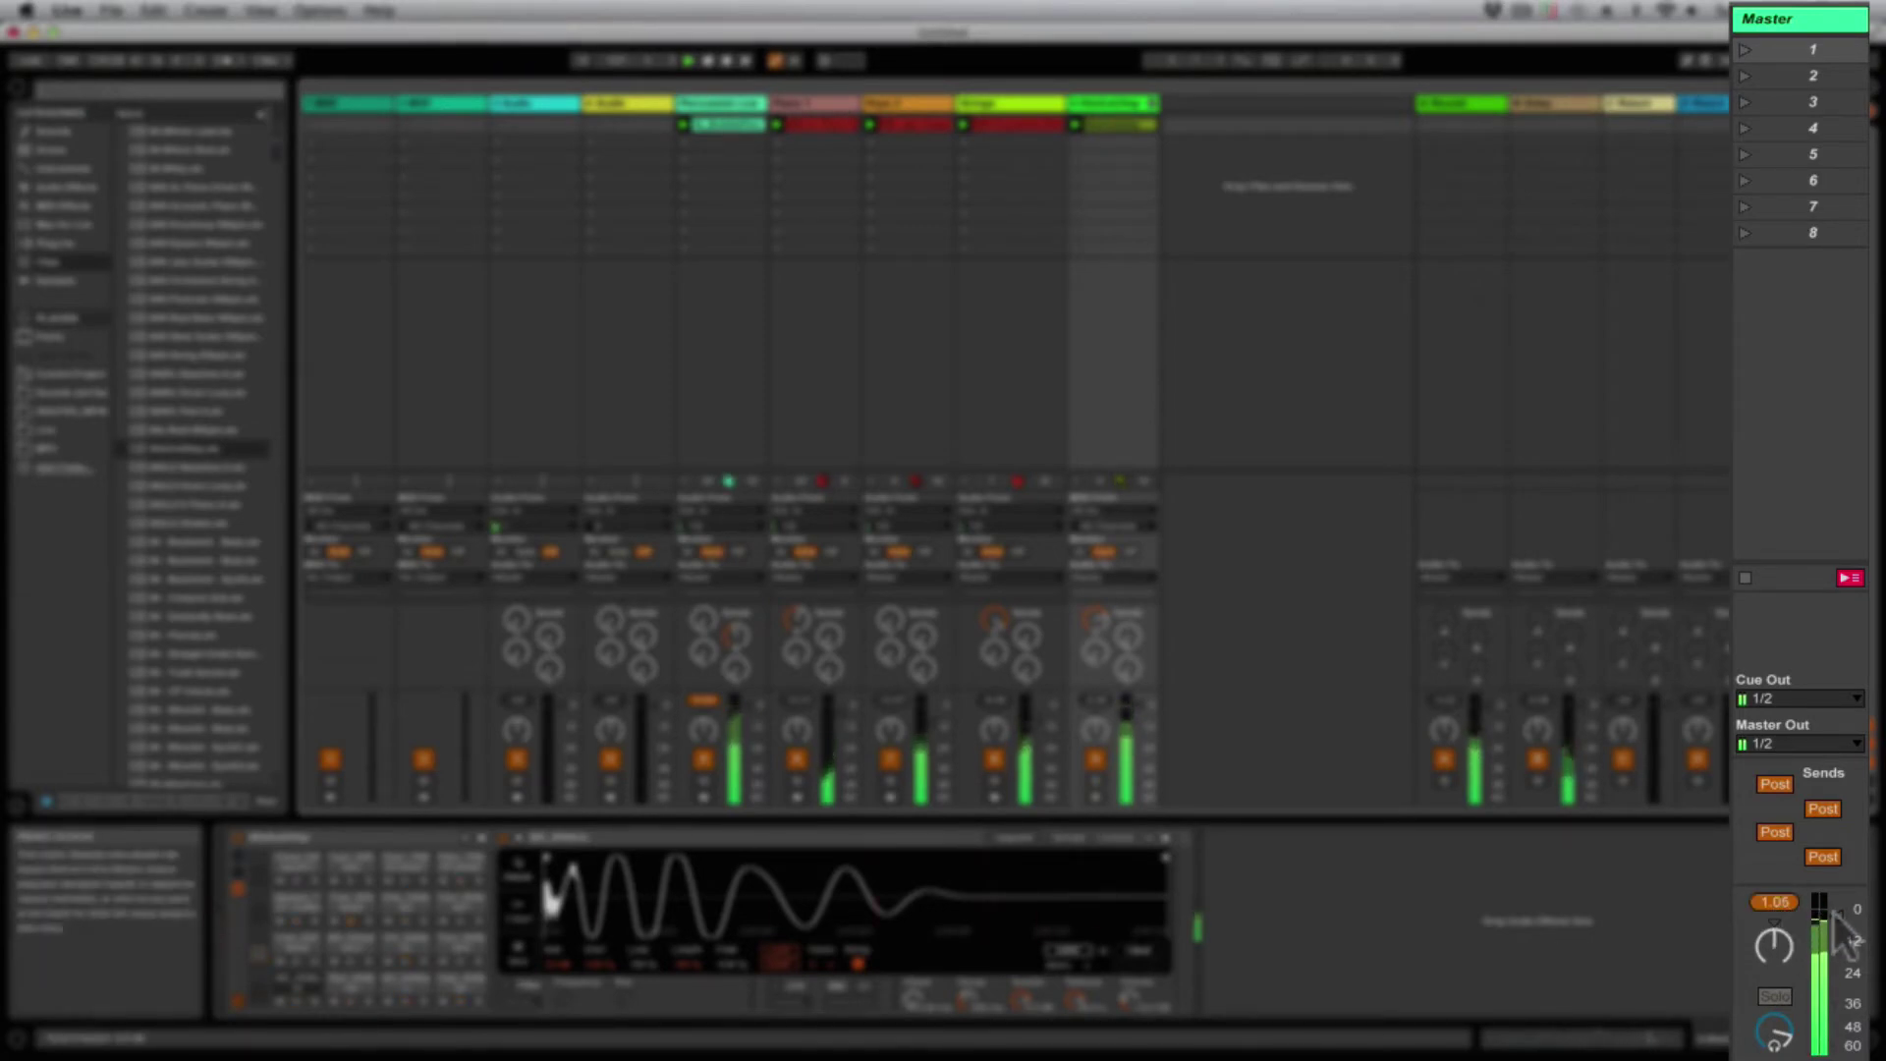
{"action": "left_click_drag", "start_coordinate": [1836, 915], "coordinate": [1836, 919]}
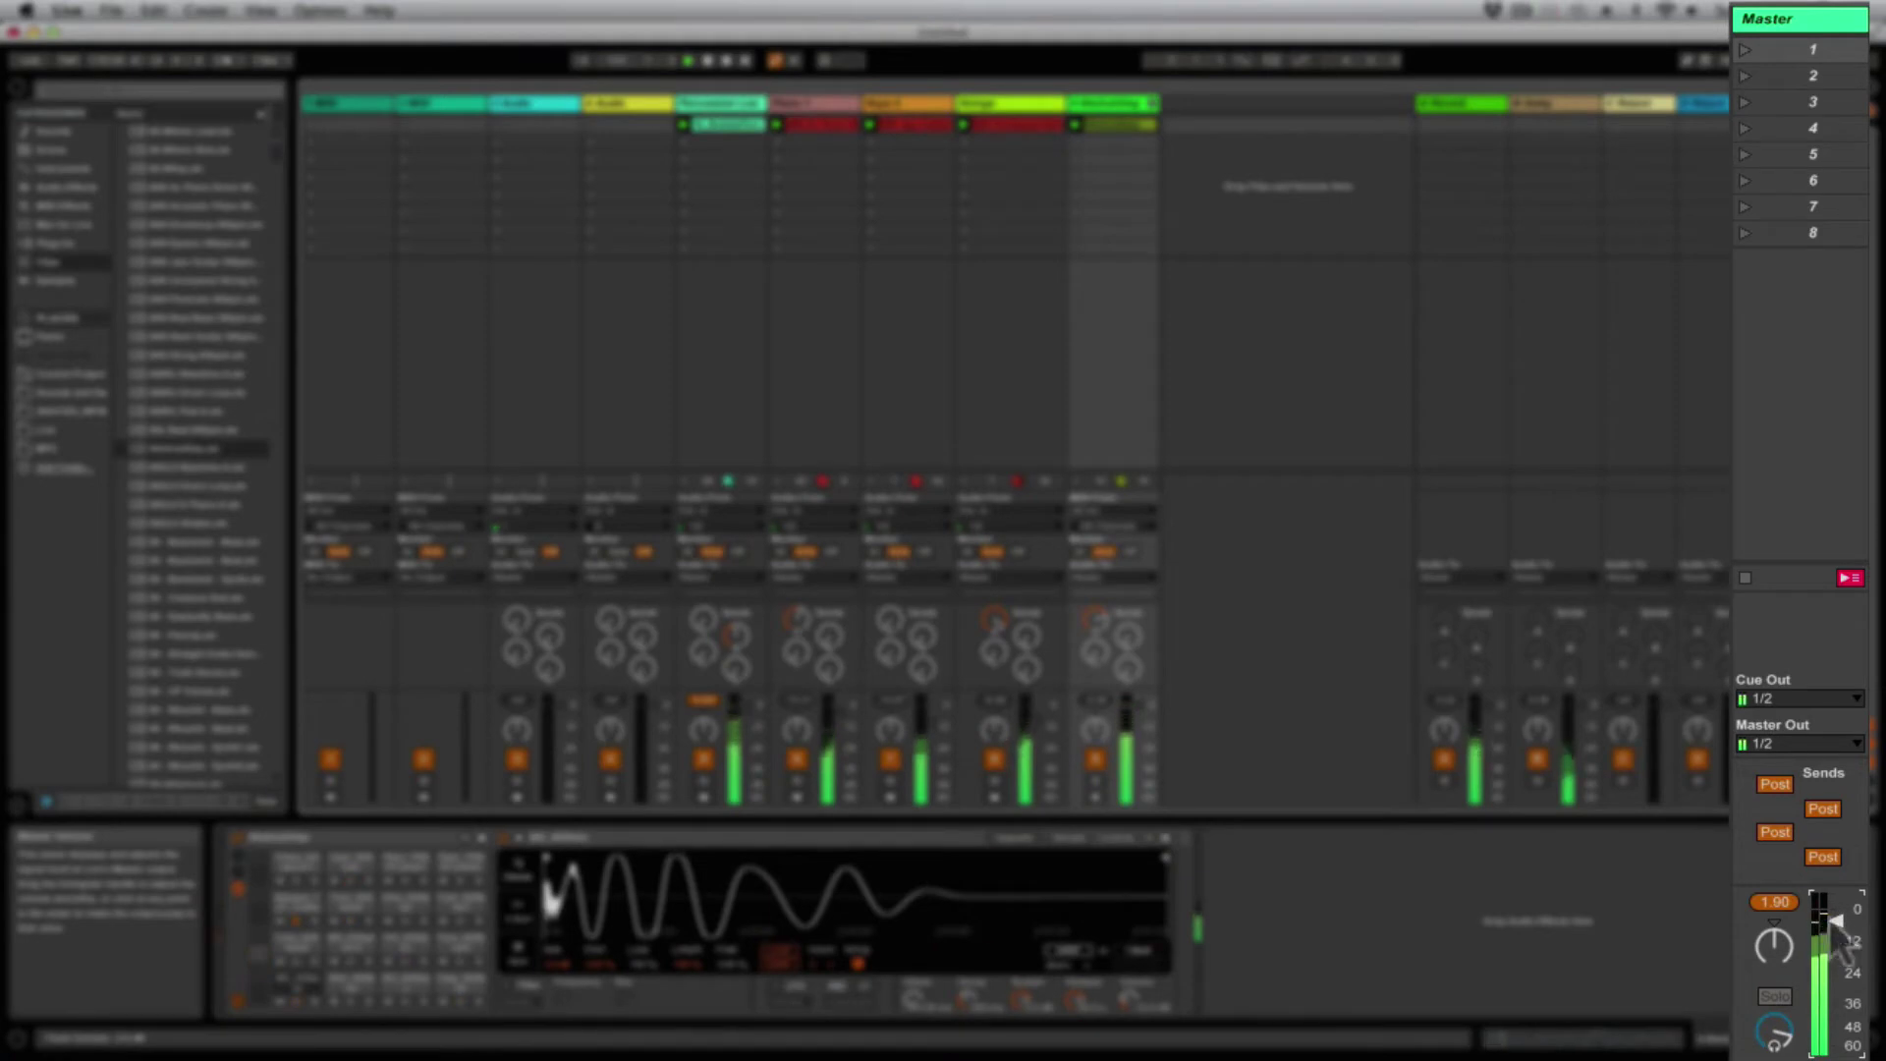
{"action": "left_click", "coordinate": [1782, 901]}
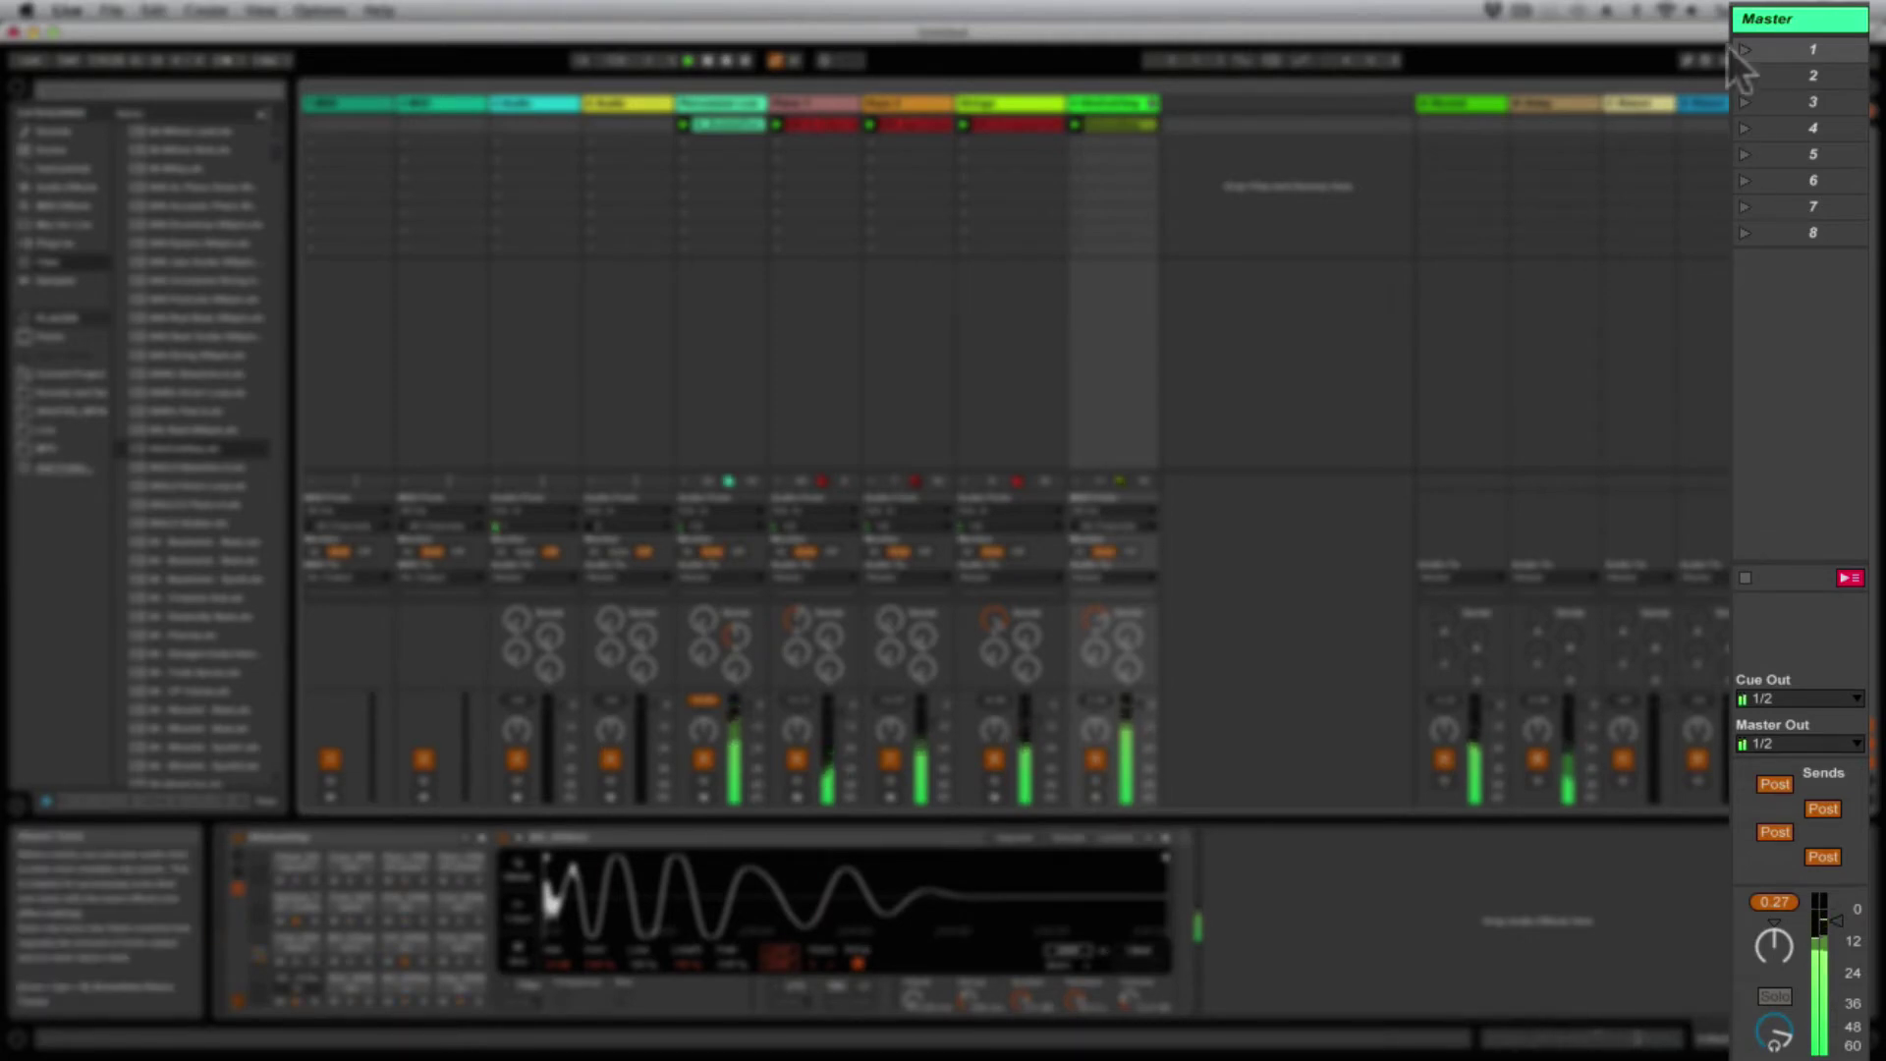
Step: Add the Limiter audio effect to the Master track
{"action": "left_click", "coordinate": [1799, 108]}
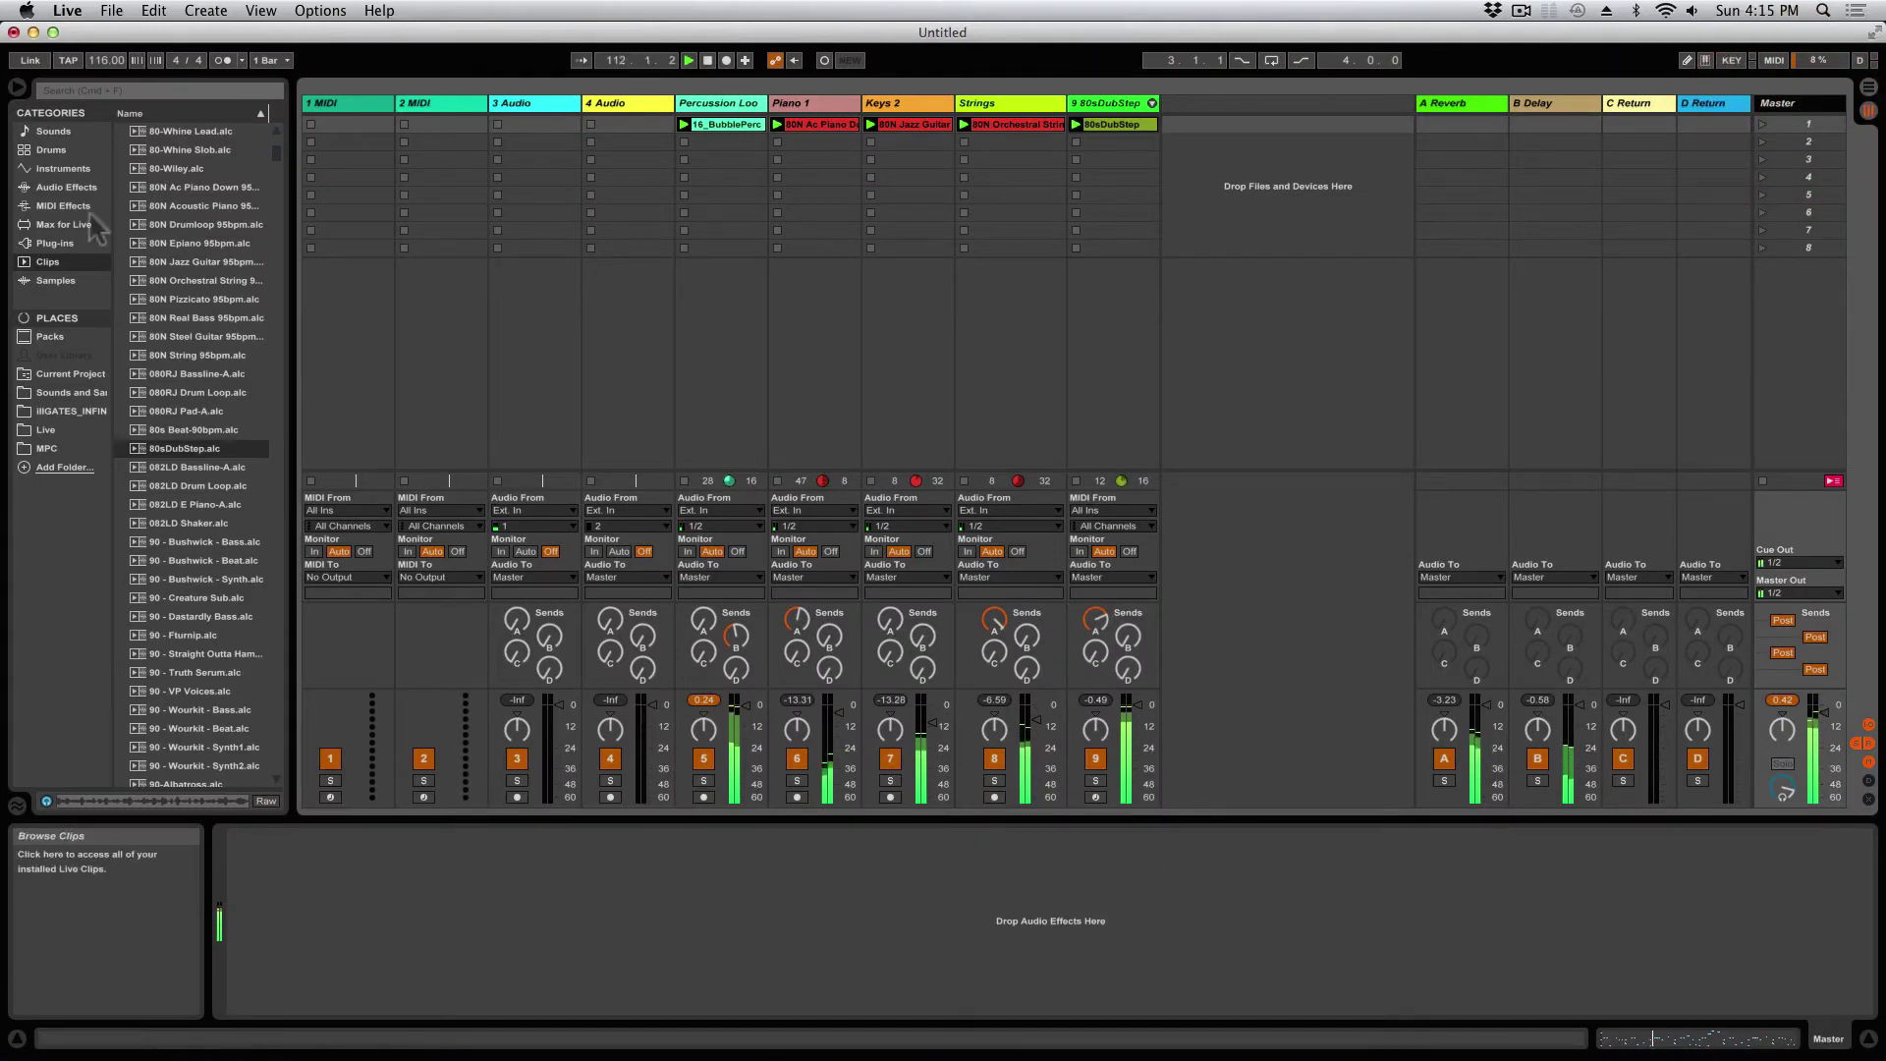
{"action": "left_click", "coordinate": [54, 243]}
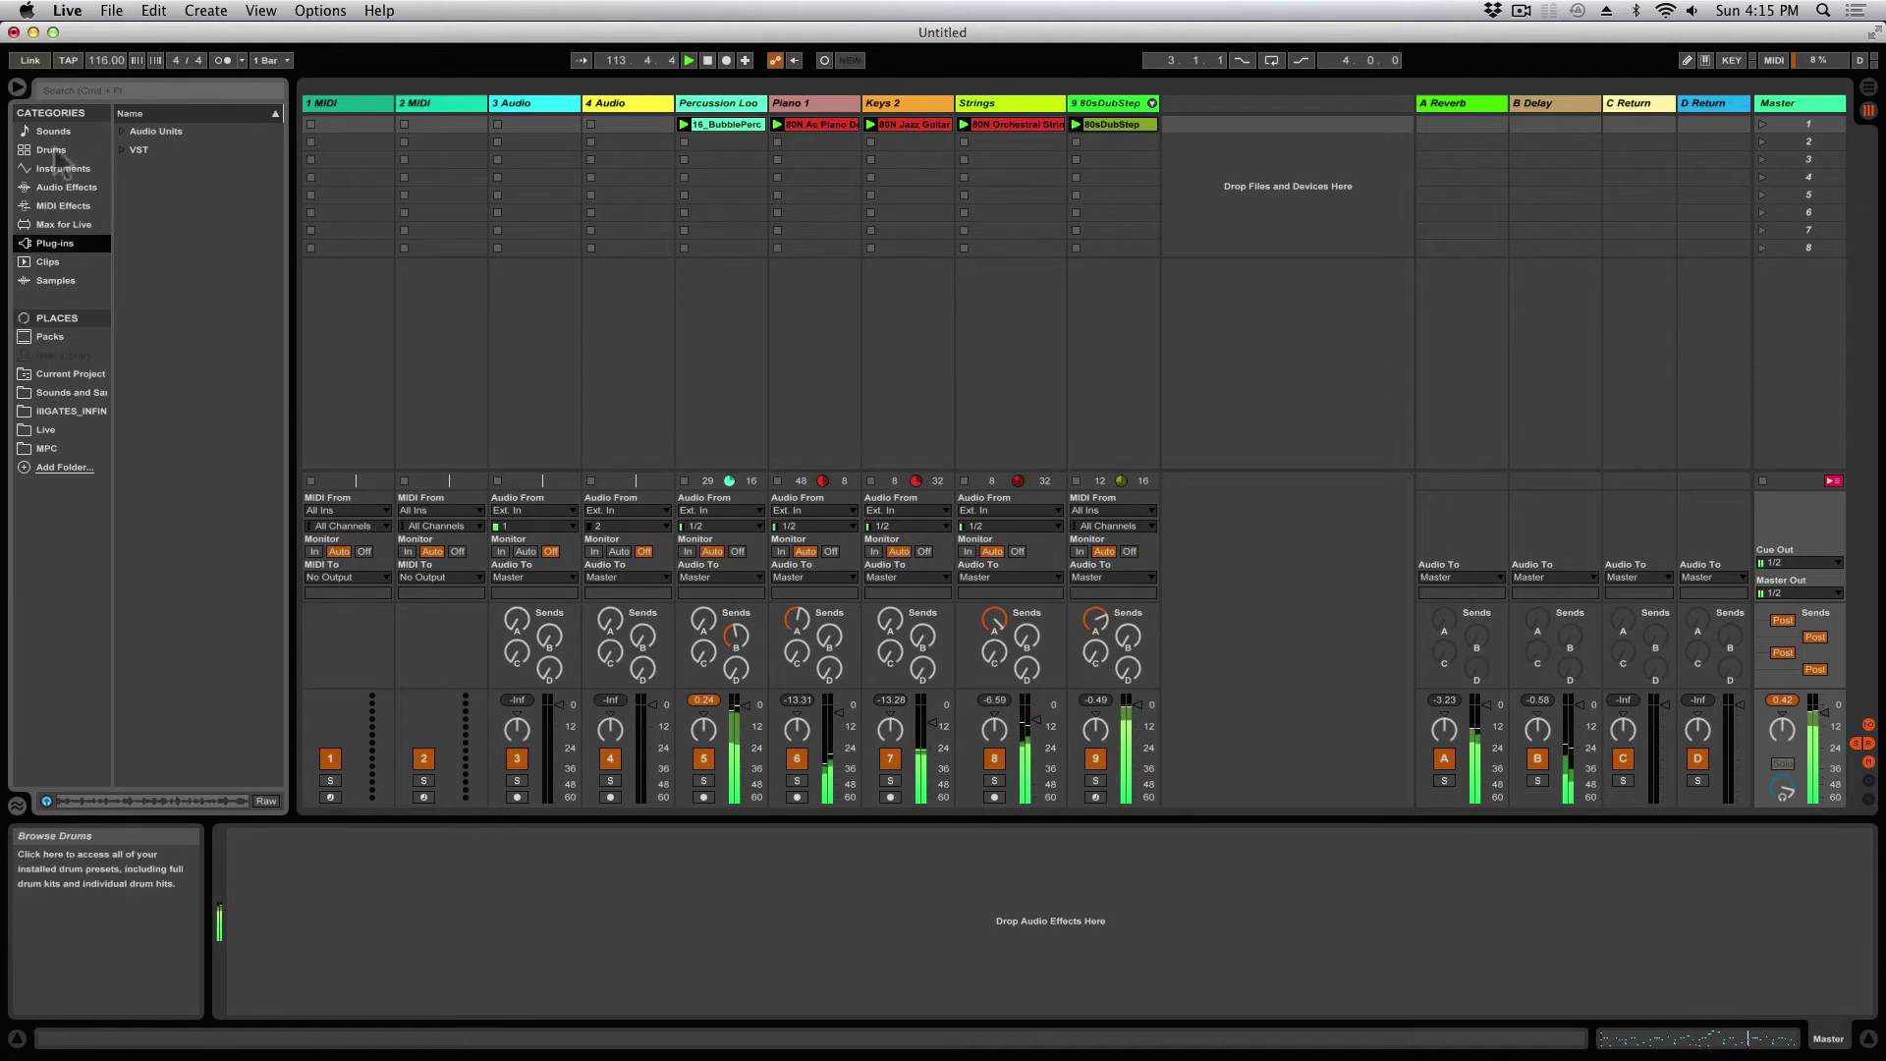
{"action": "left_click", "coordinate": [59, 188]}
{"action": "scroll", "coordinate": [133, 344], "scroll_direction": "down", "scroll_amount": 1}
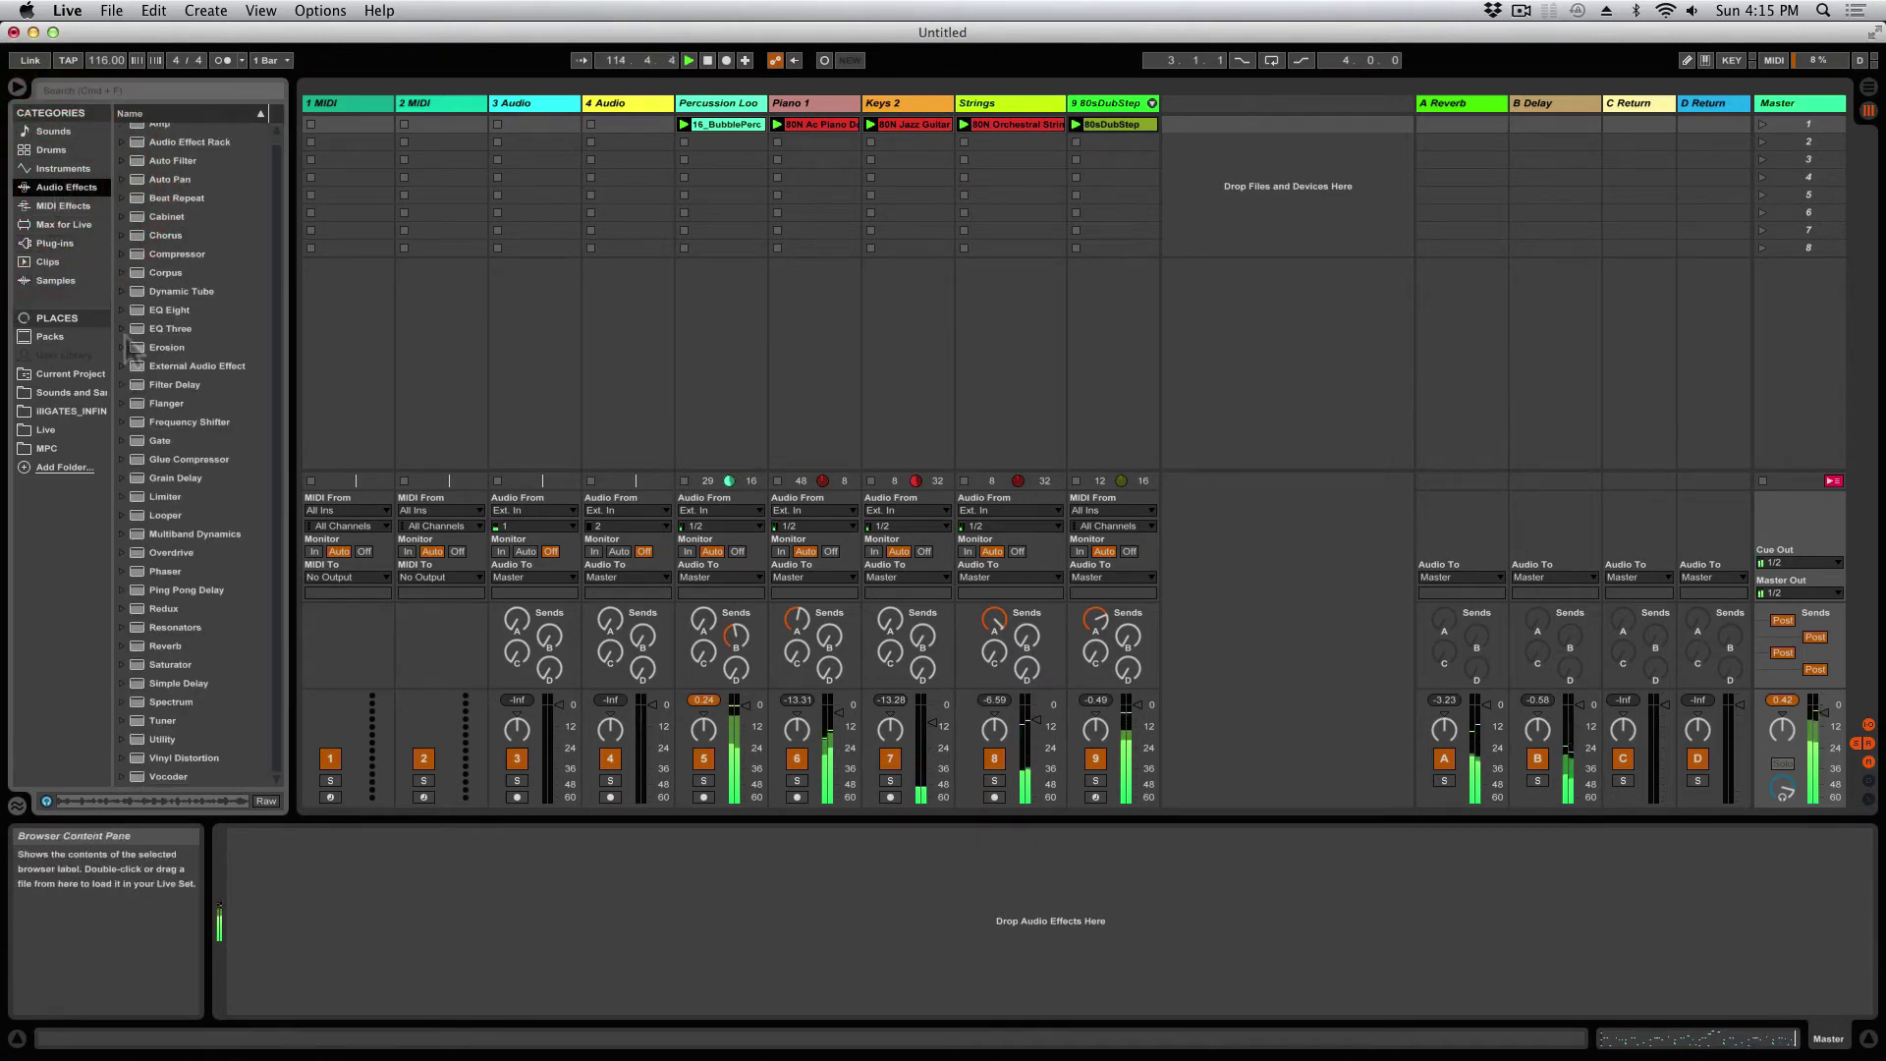
{"action": "left_click_drag", "start_coordinate": [165, 499], "coordinate": [337, 958]}
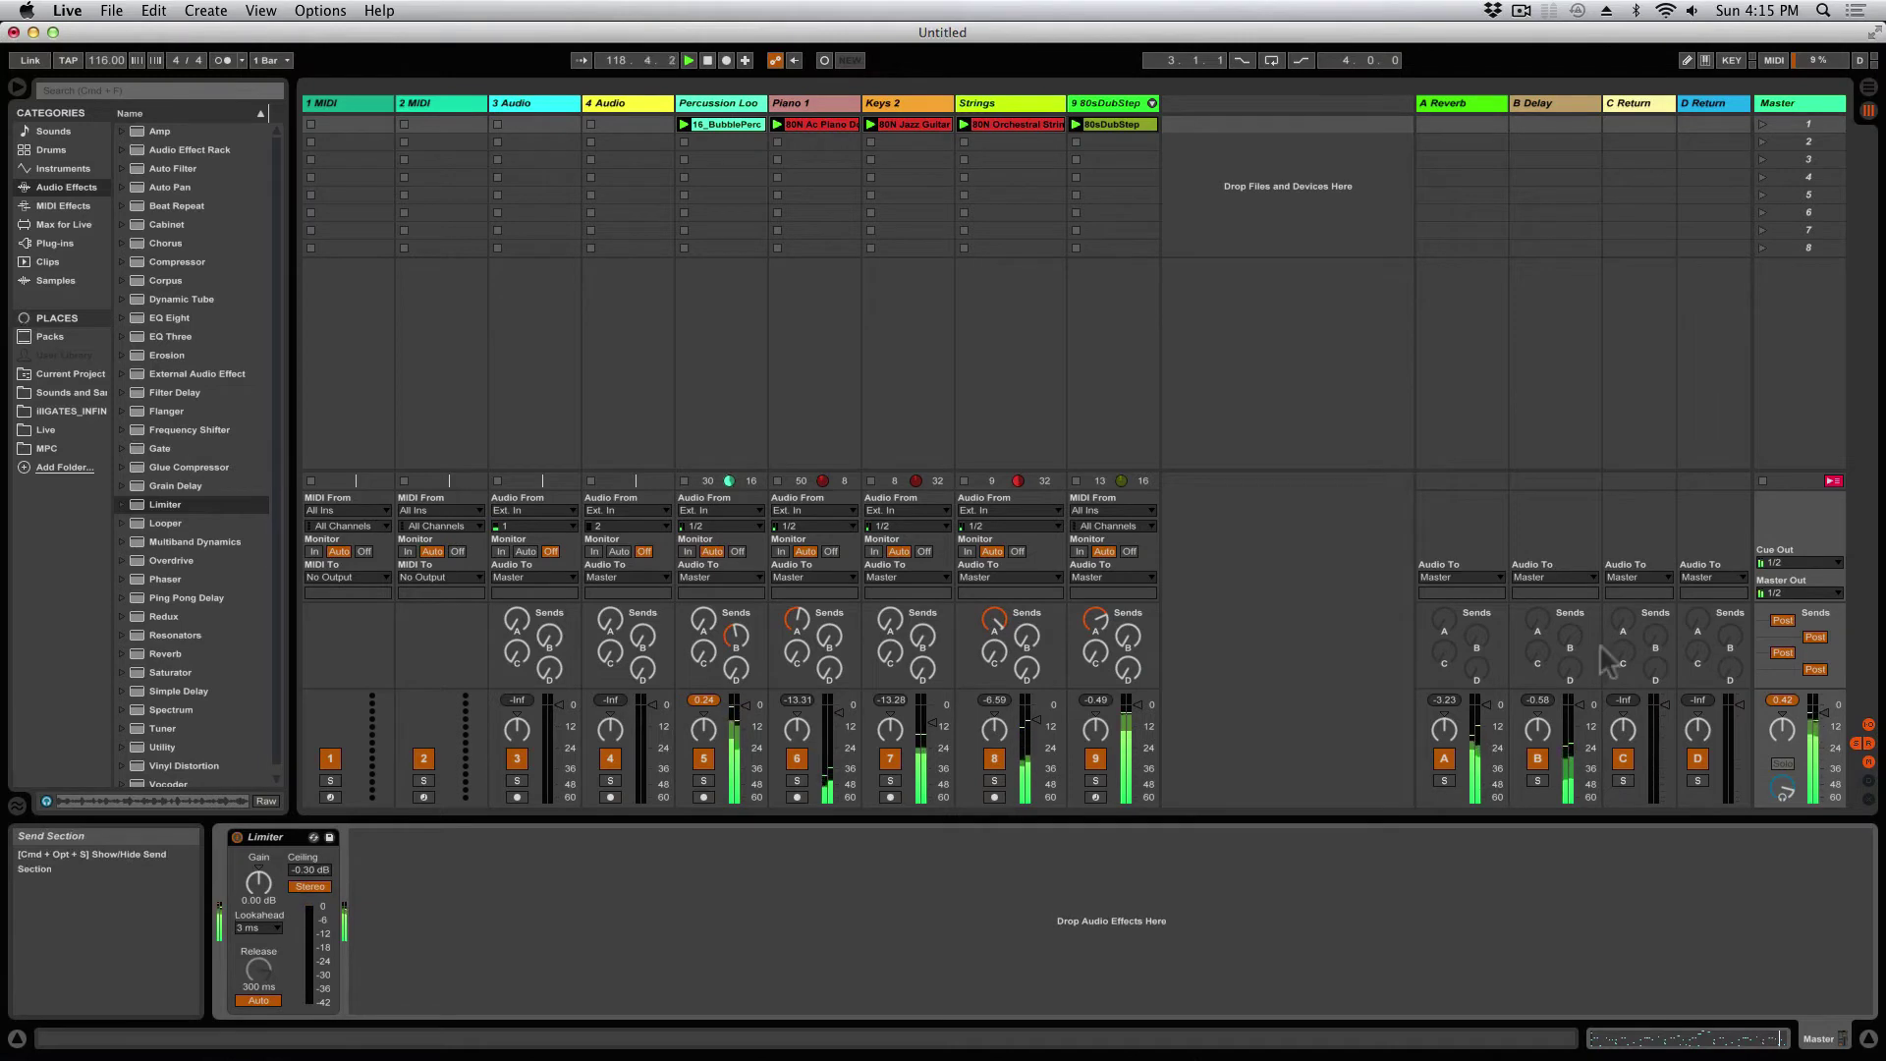
Step: Fine-tune the master volume, trying -1.0 dB and -0.5 dB, and reset the master peak level indicator
{"action": "left_click_drag", "start_coordinate": [1824, 713], "coordinate": [1825, 709]}
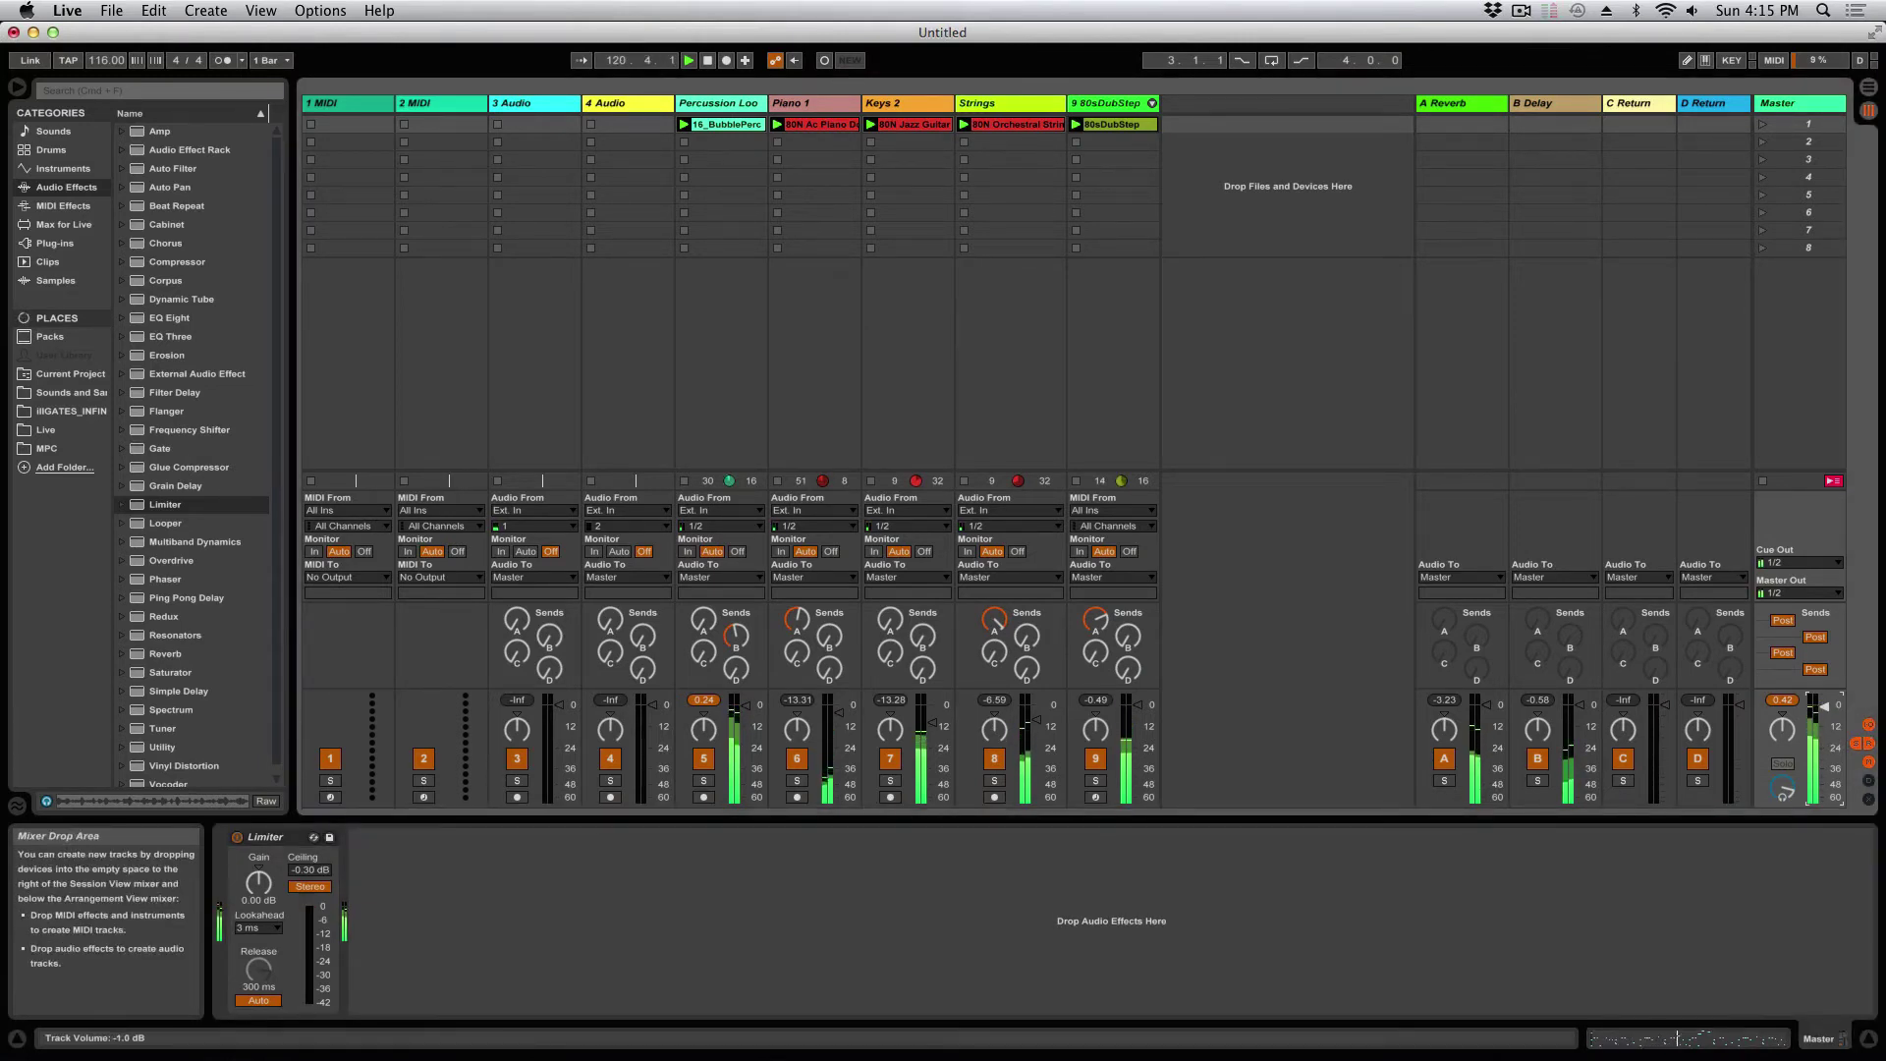
{"action": "left_click", "coordinate": [1785, 701]}
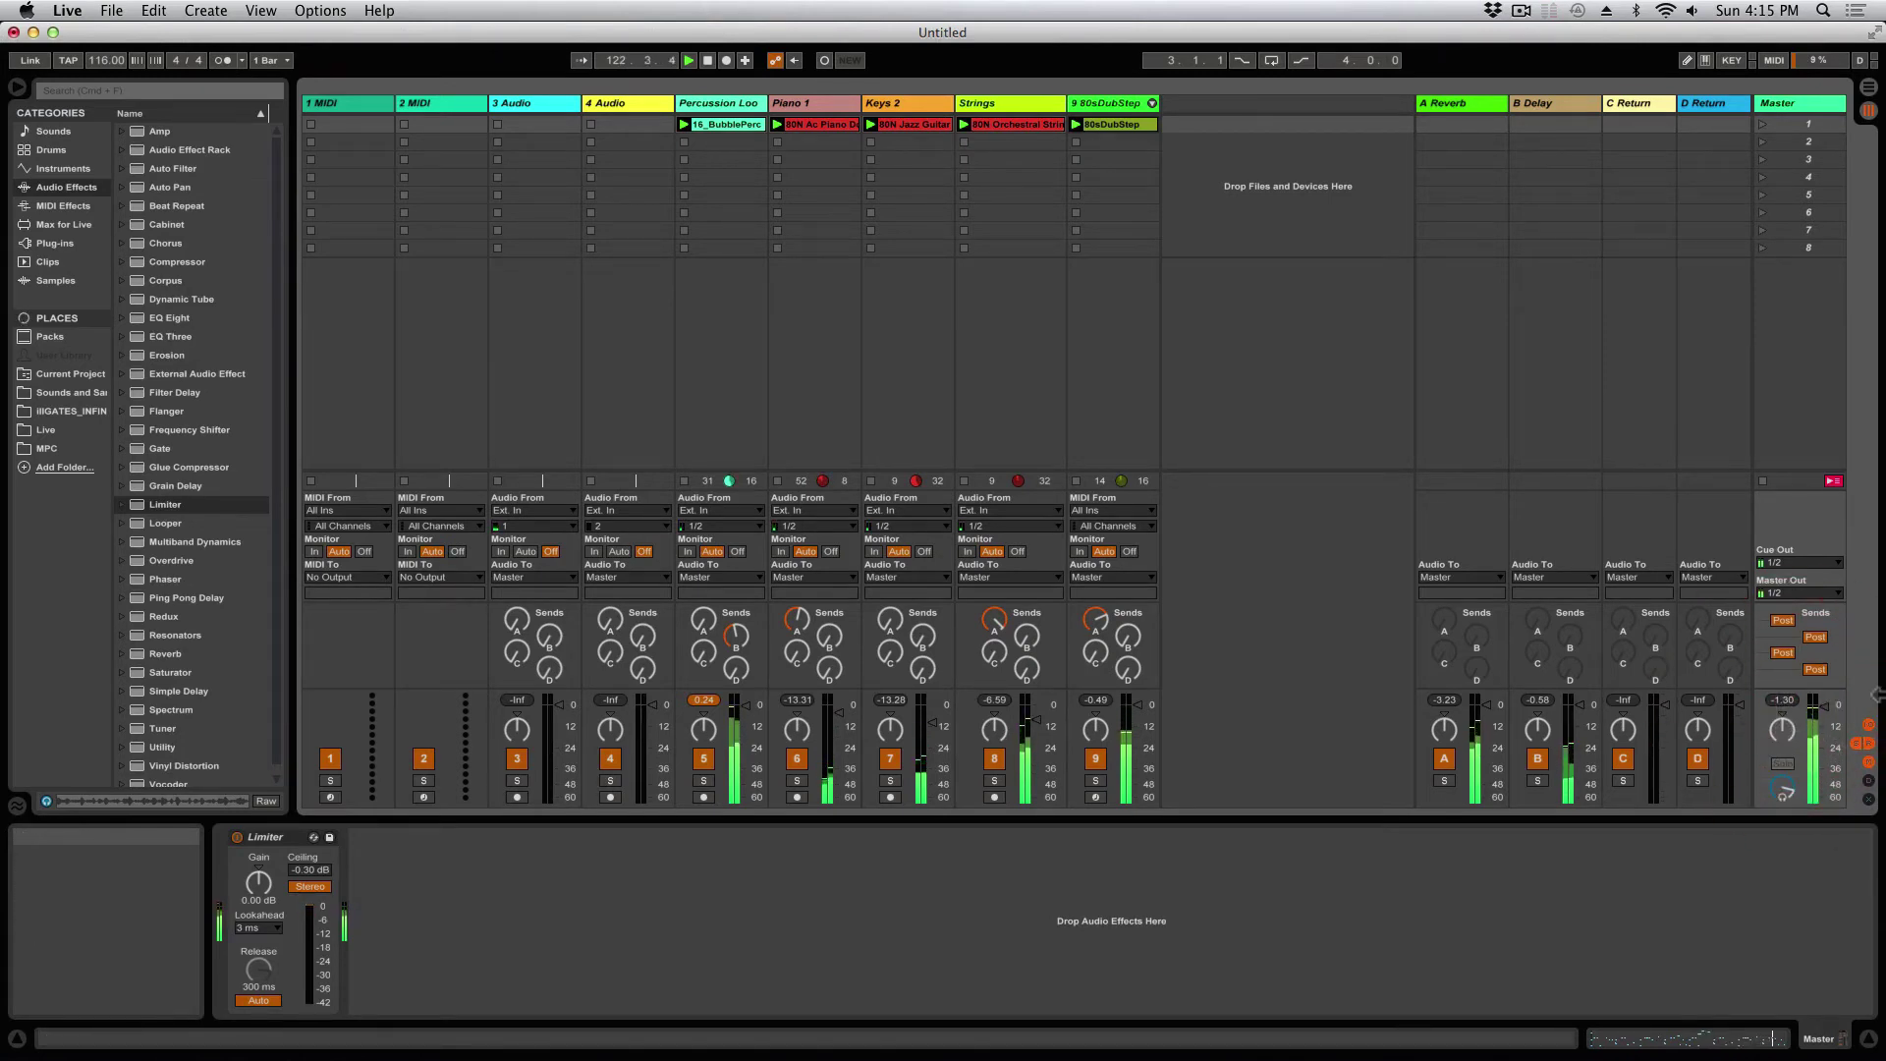
{"action": "key", "text": "alt"}
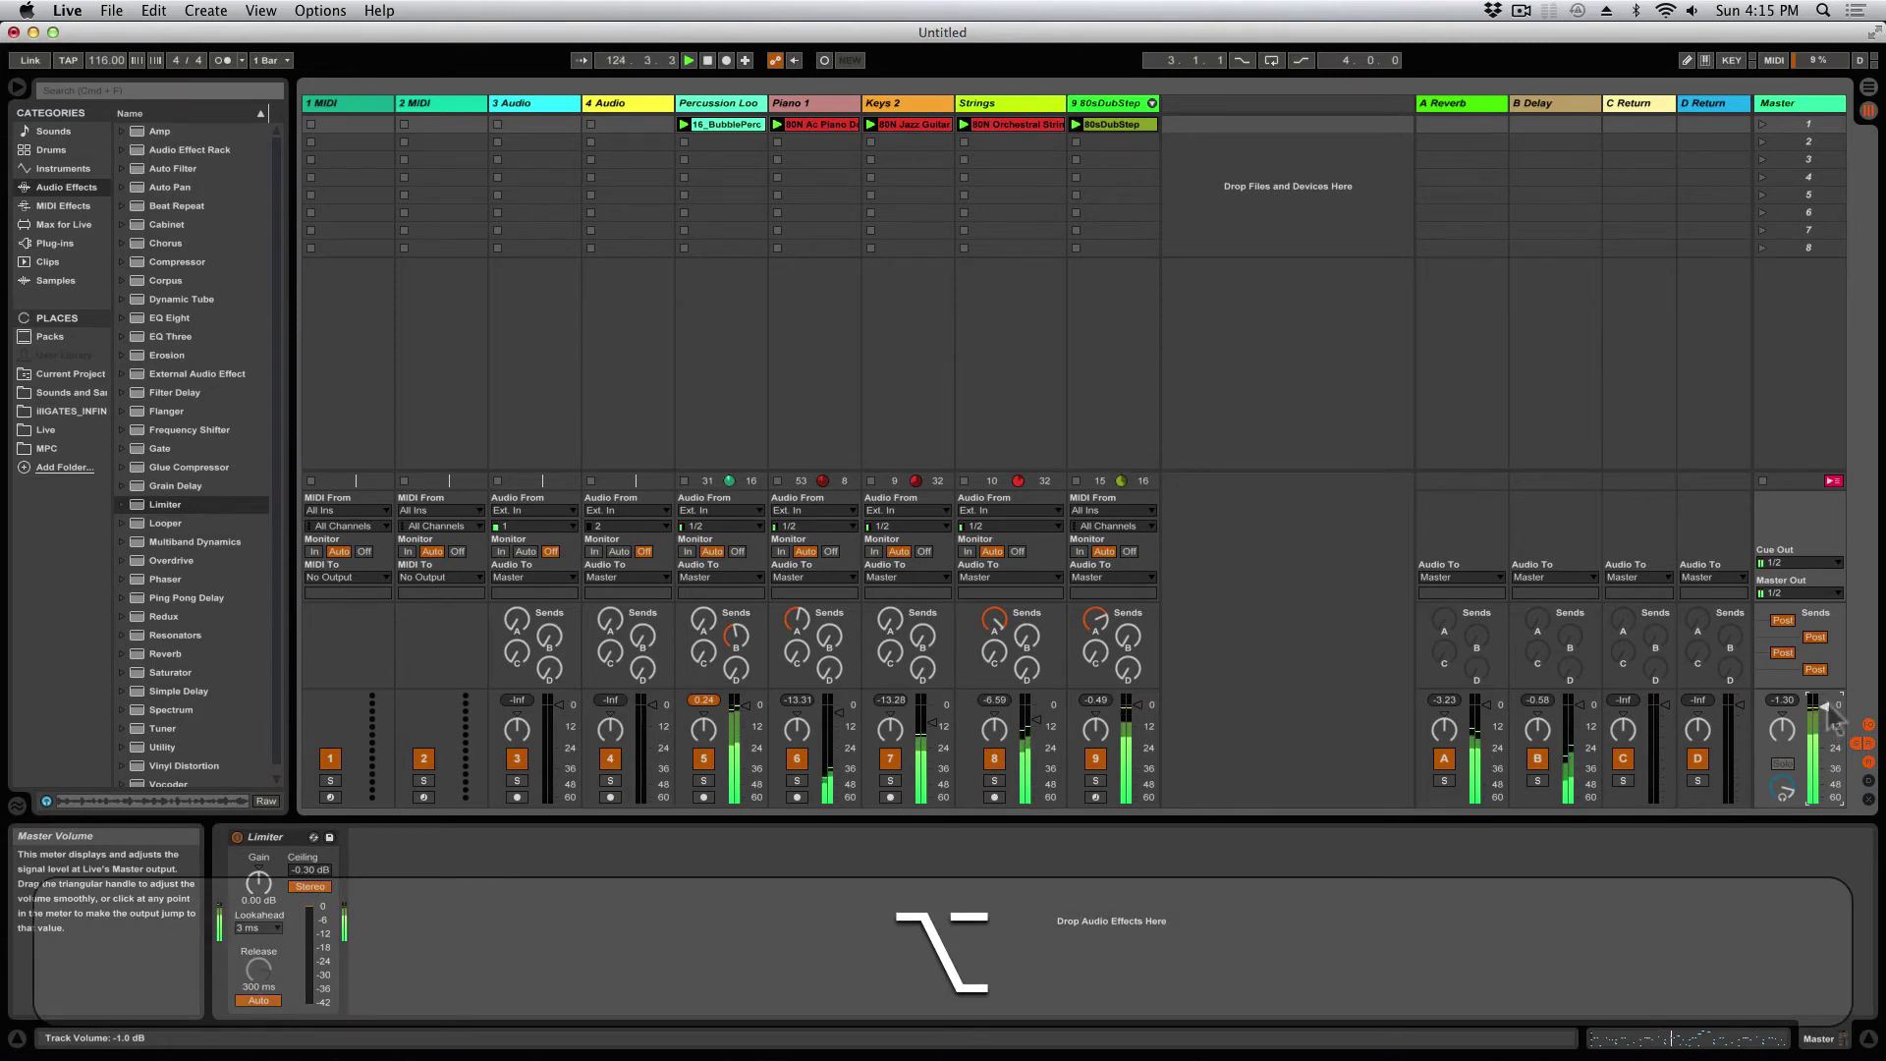
{"action": "mouse_move", "coordinate": [1826, 708]}
{"action": "left_mouse_down"}
{"action": "mouse_move", "coordinate": [1826, 735]}
{"action": "mouse_move", "coordinate": [1826, 705]}
{"action": "left_mouse_up"}
{"action": "key", "text": "super"}
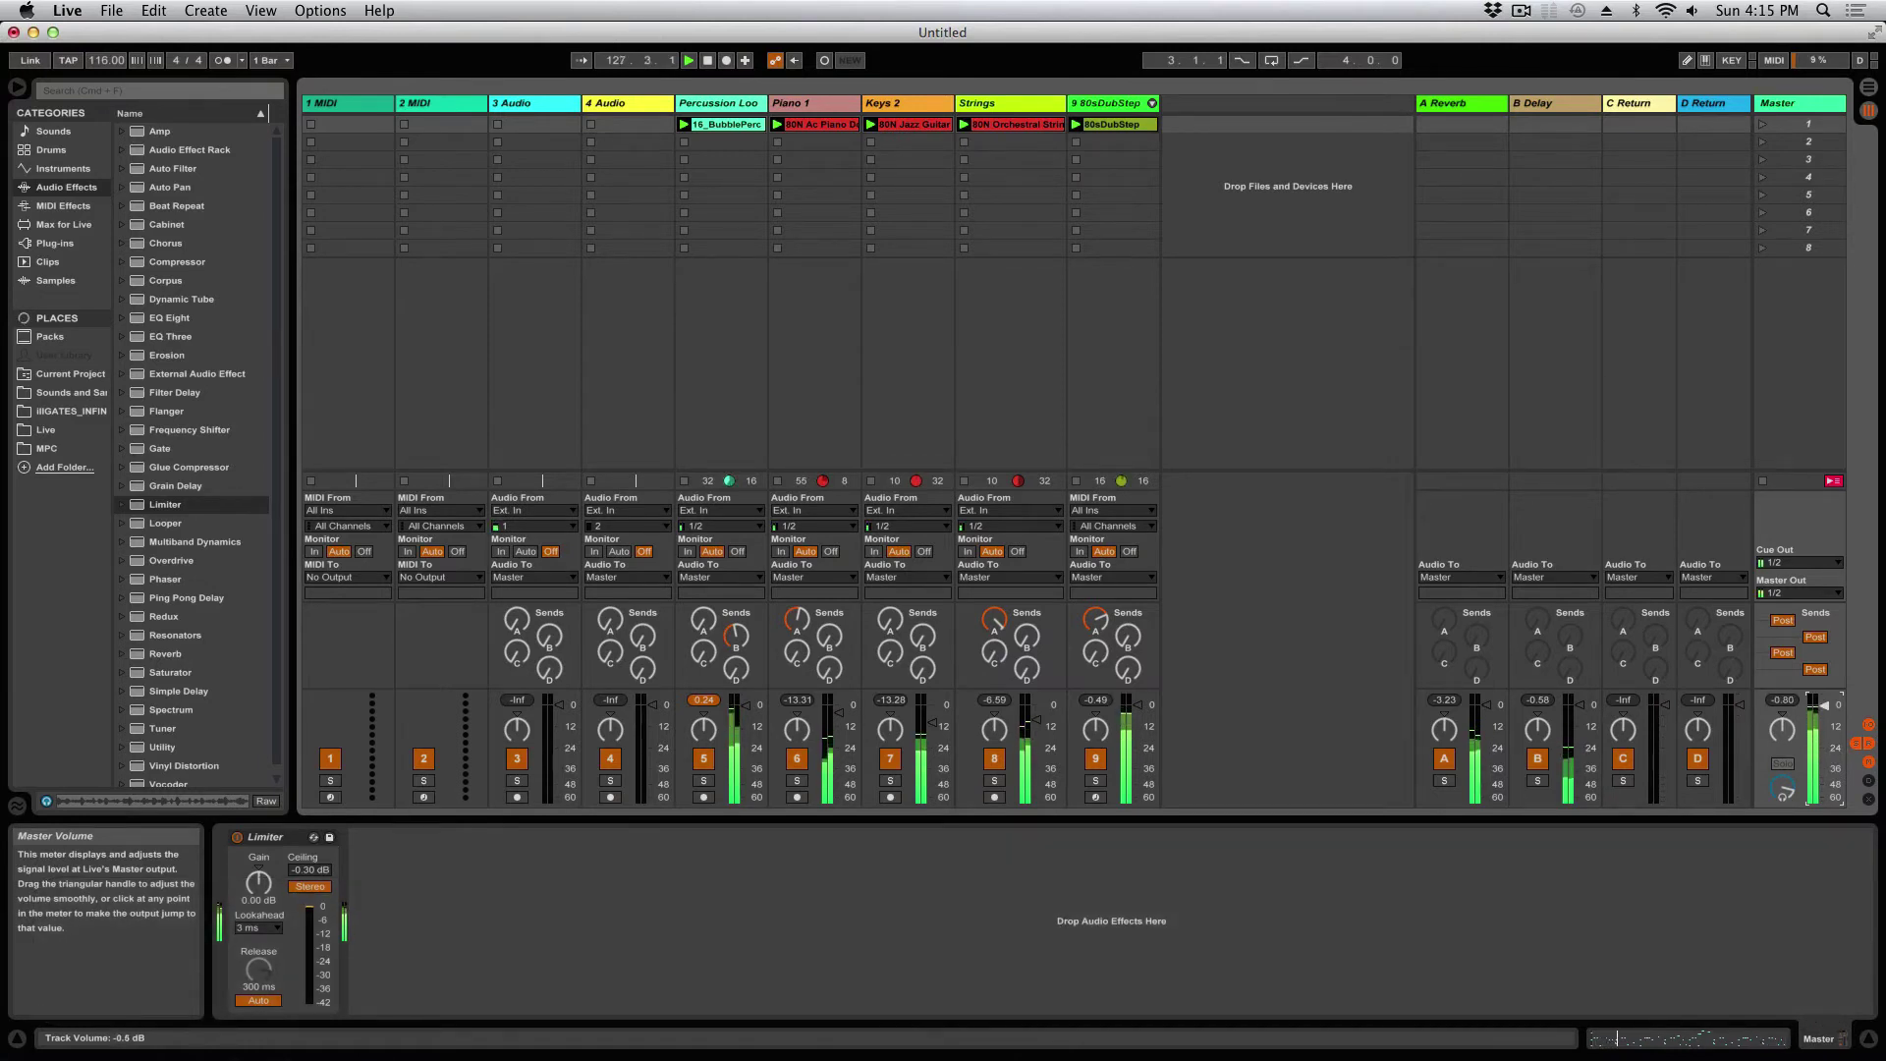
{"action": "key", "text": "super"}
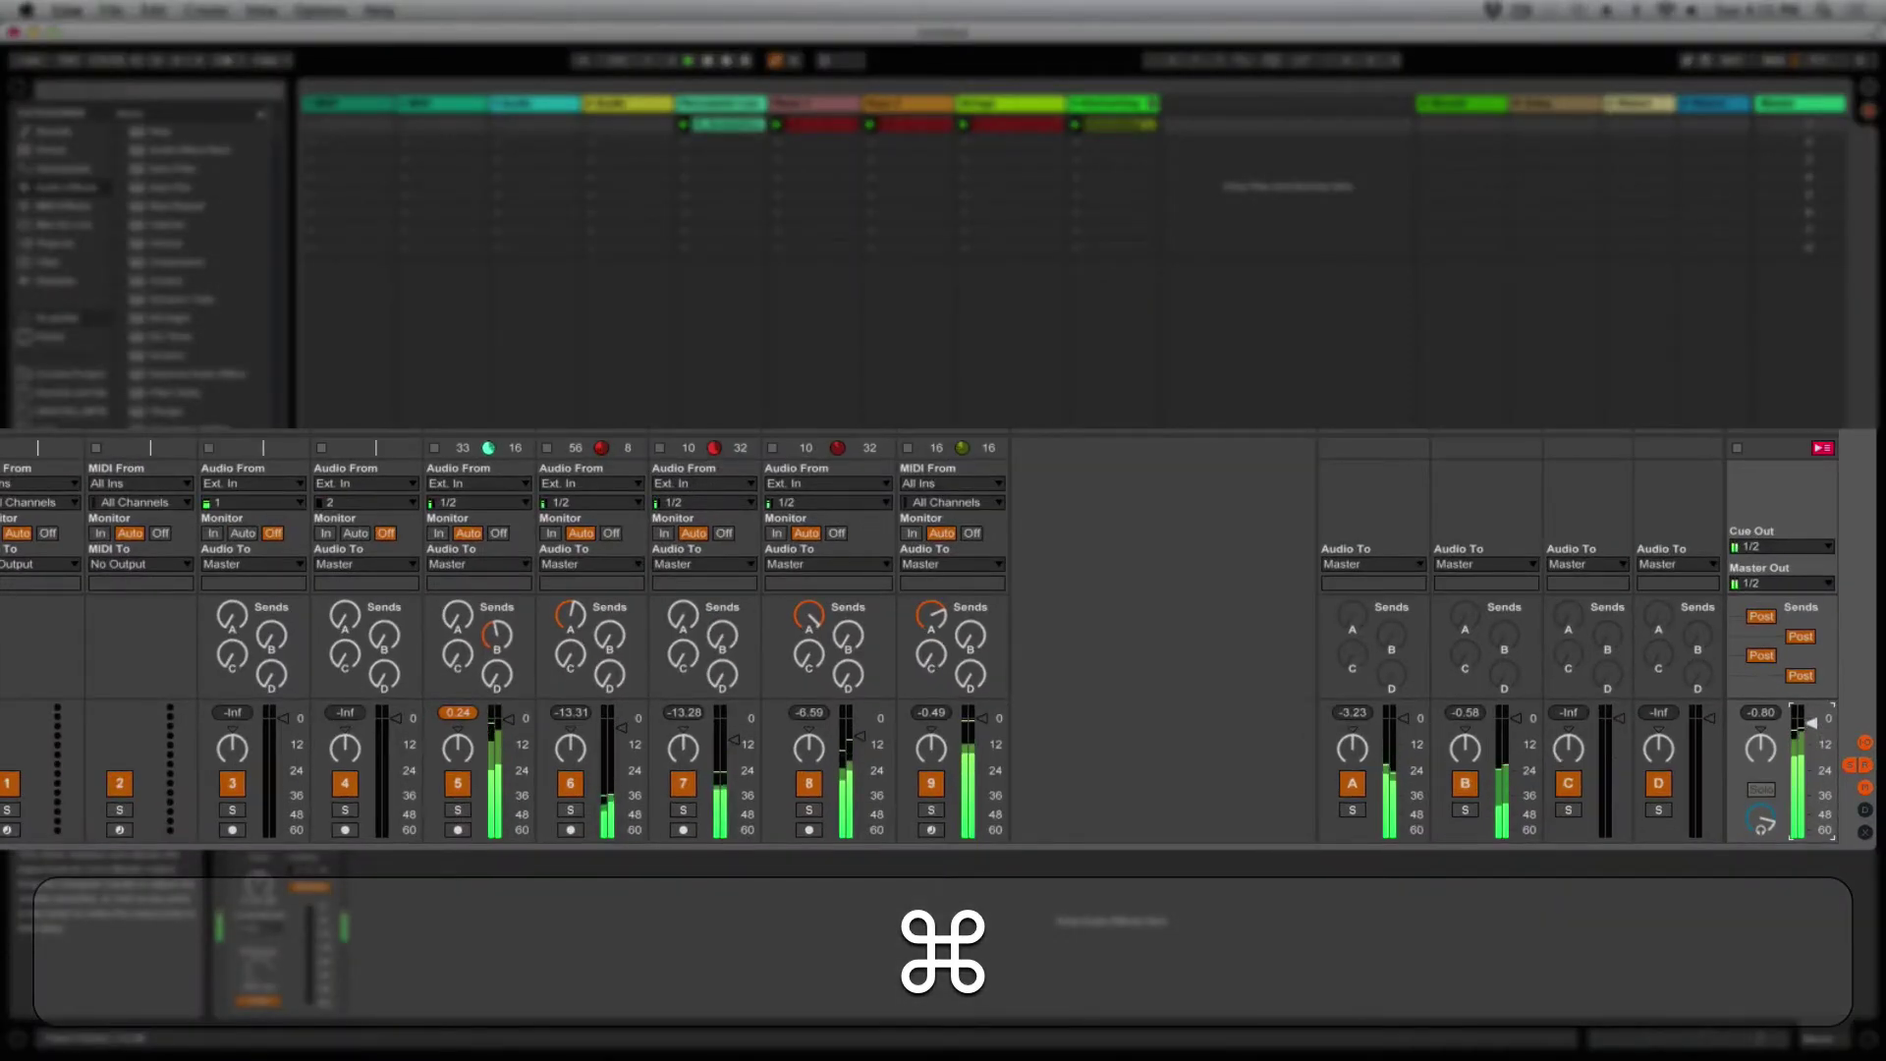
{"action": "key", "text": "shift"}
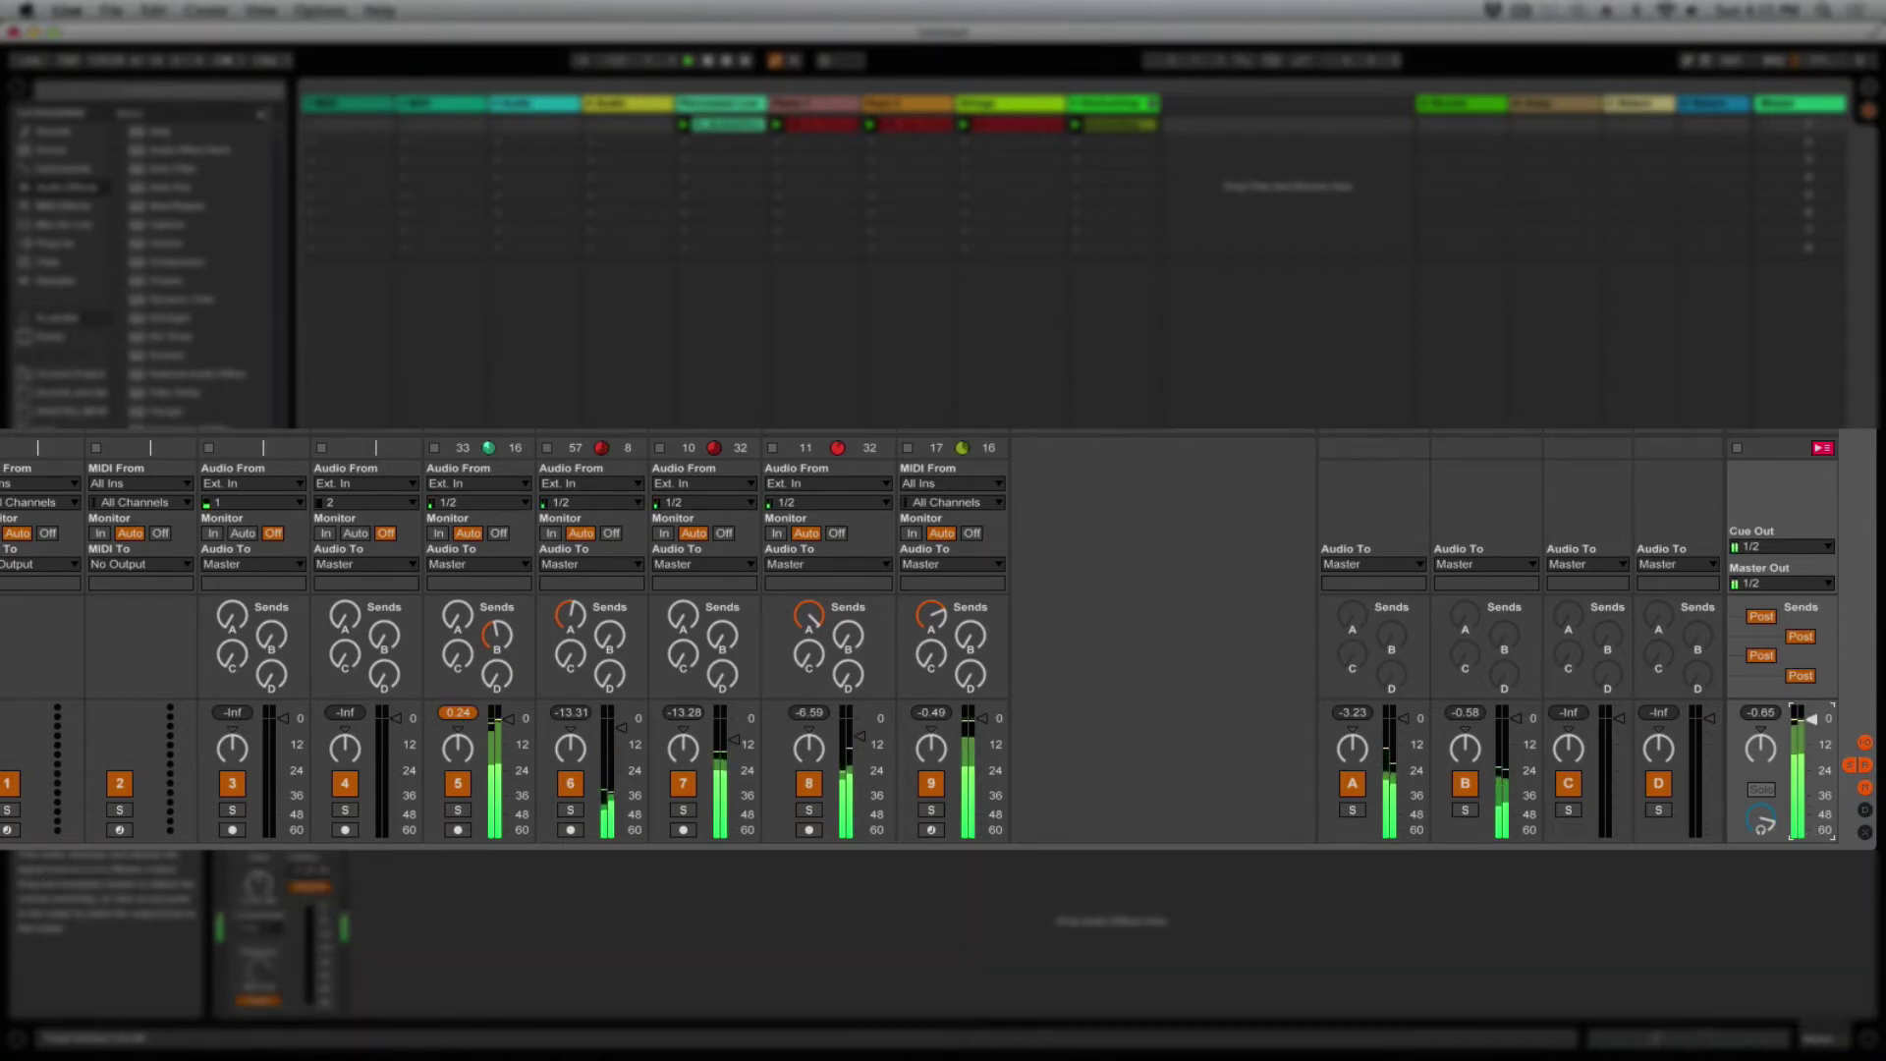
{"action": "left_click", "coordinate": [1769, 715]}
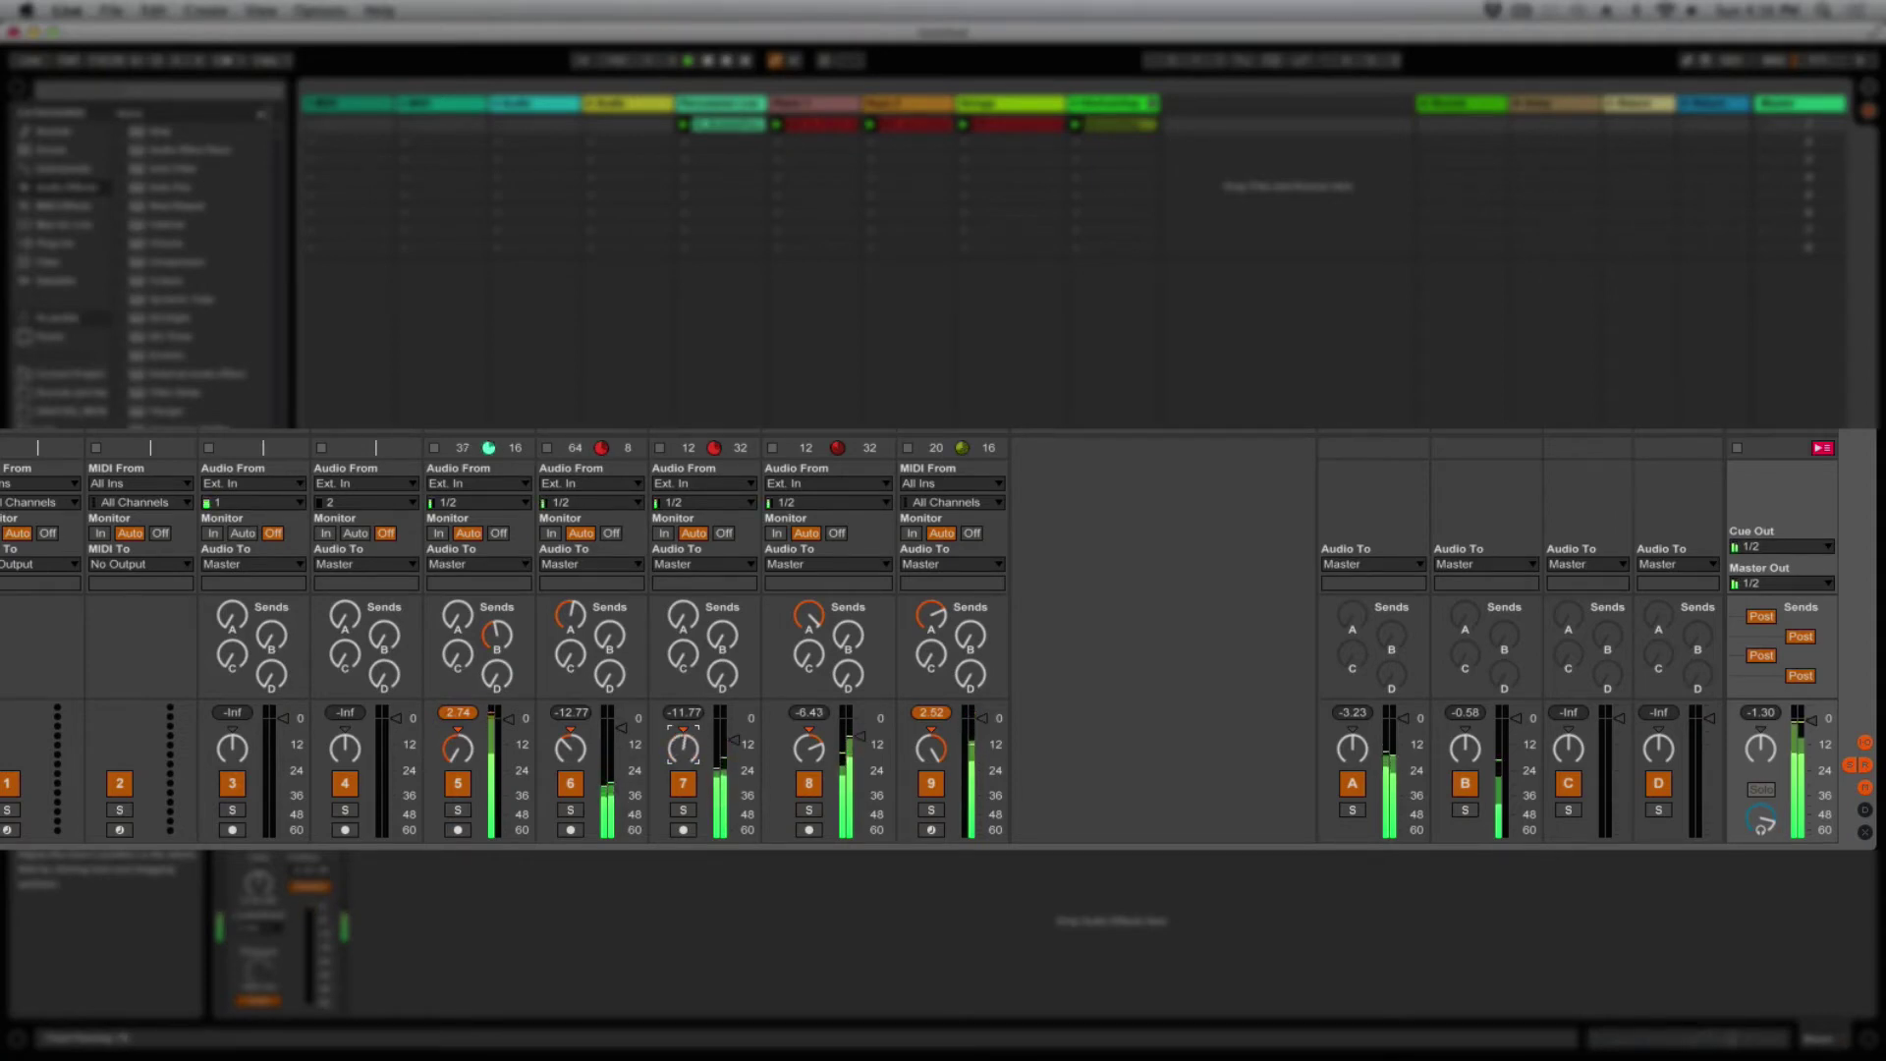
Step: Return the panning of the five clip tracks, Percussion Loops to 80sDubStep, to centre and reset the Percussion Loops peak level indicator
{"action": "left_click", "coordinate": [574, 751]}
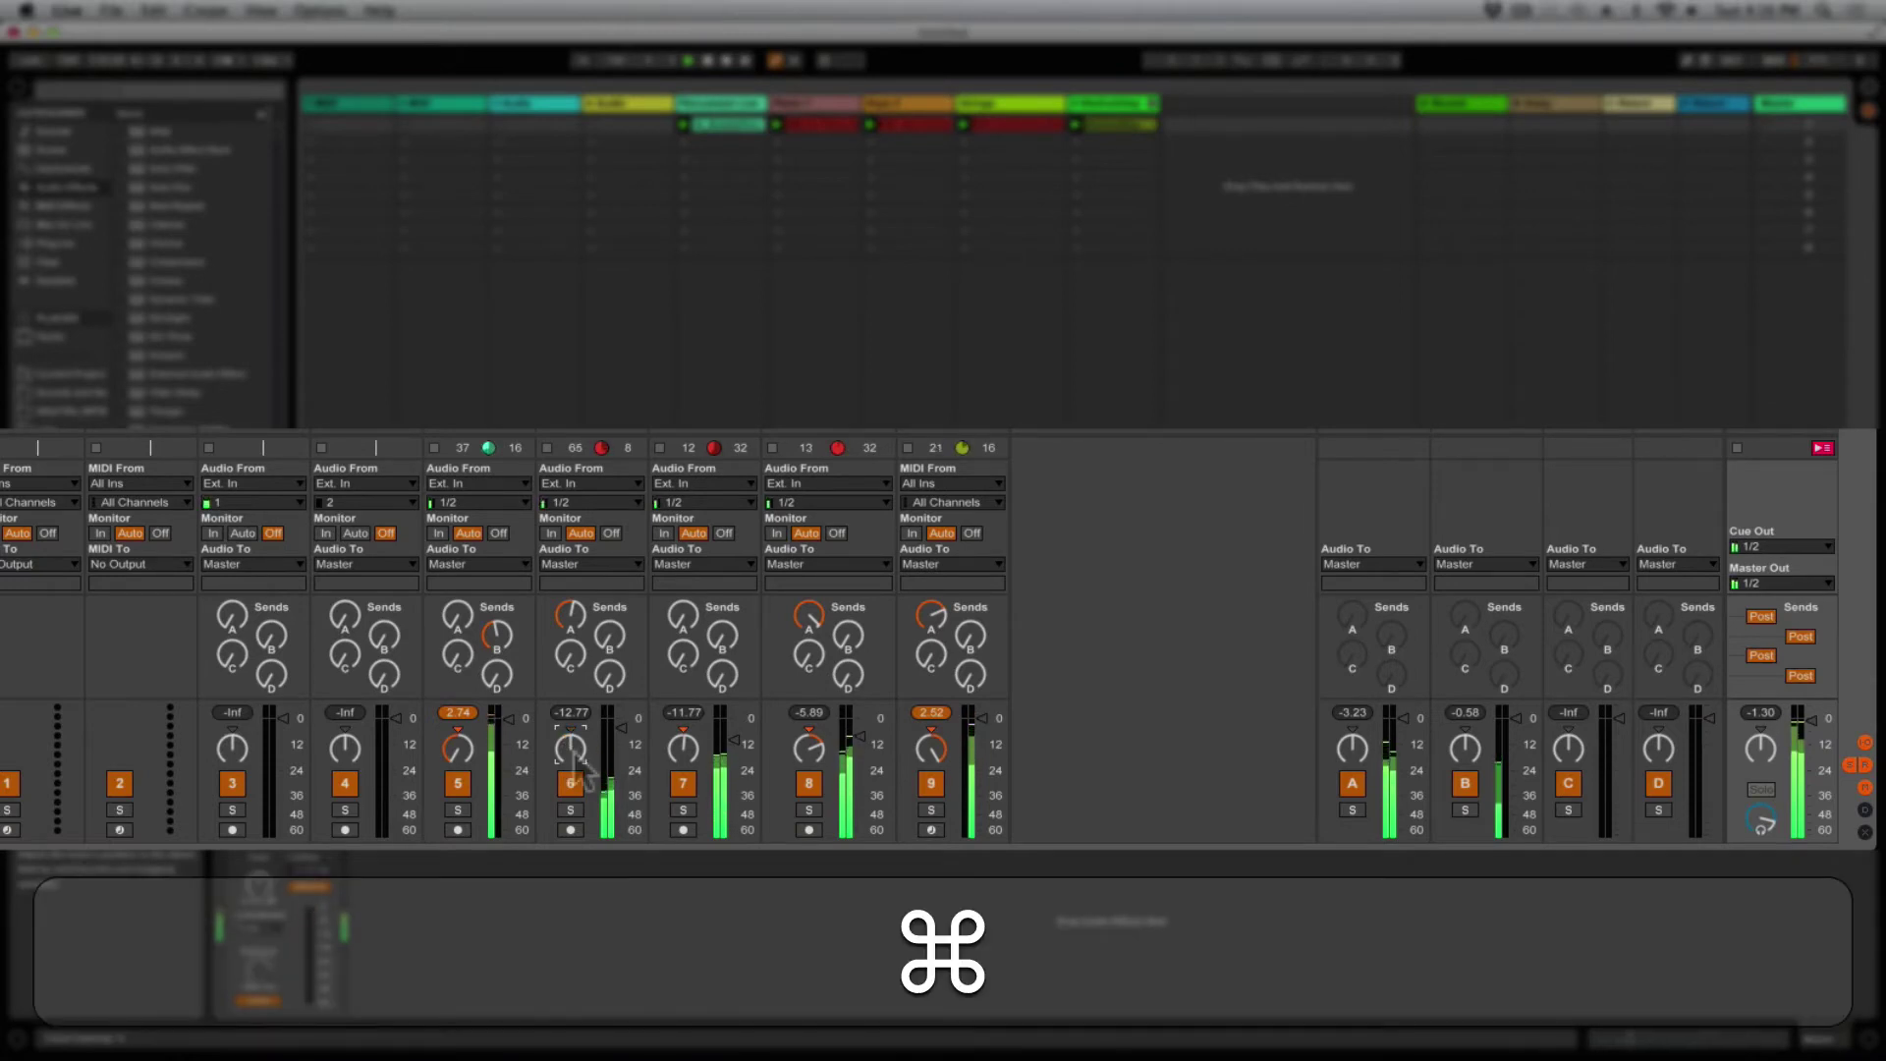
{"action": "left_click", "coordinate": [809, 749], "text": "super"}
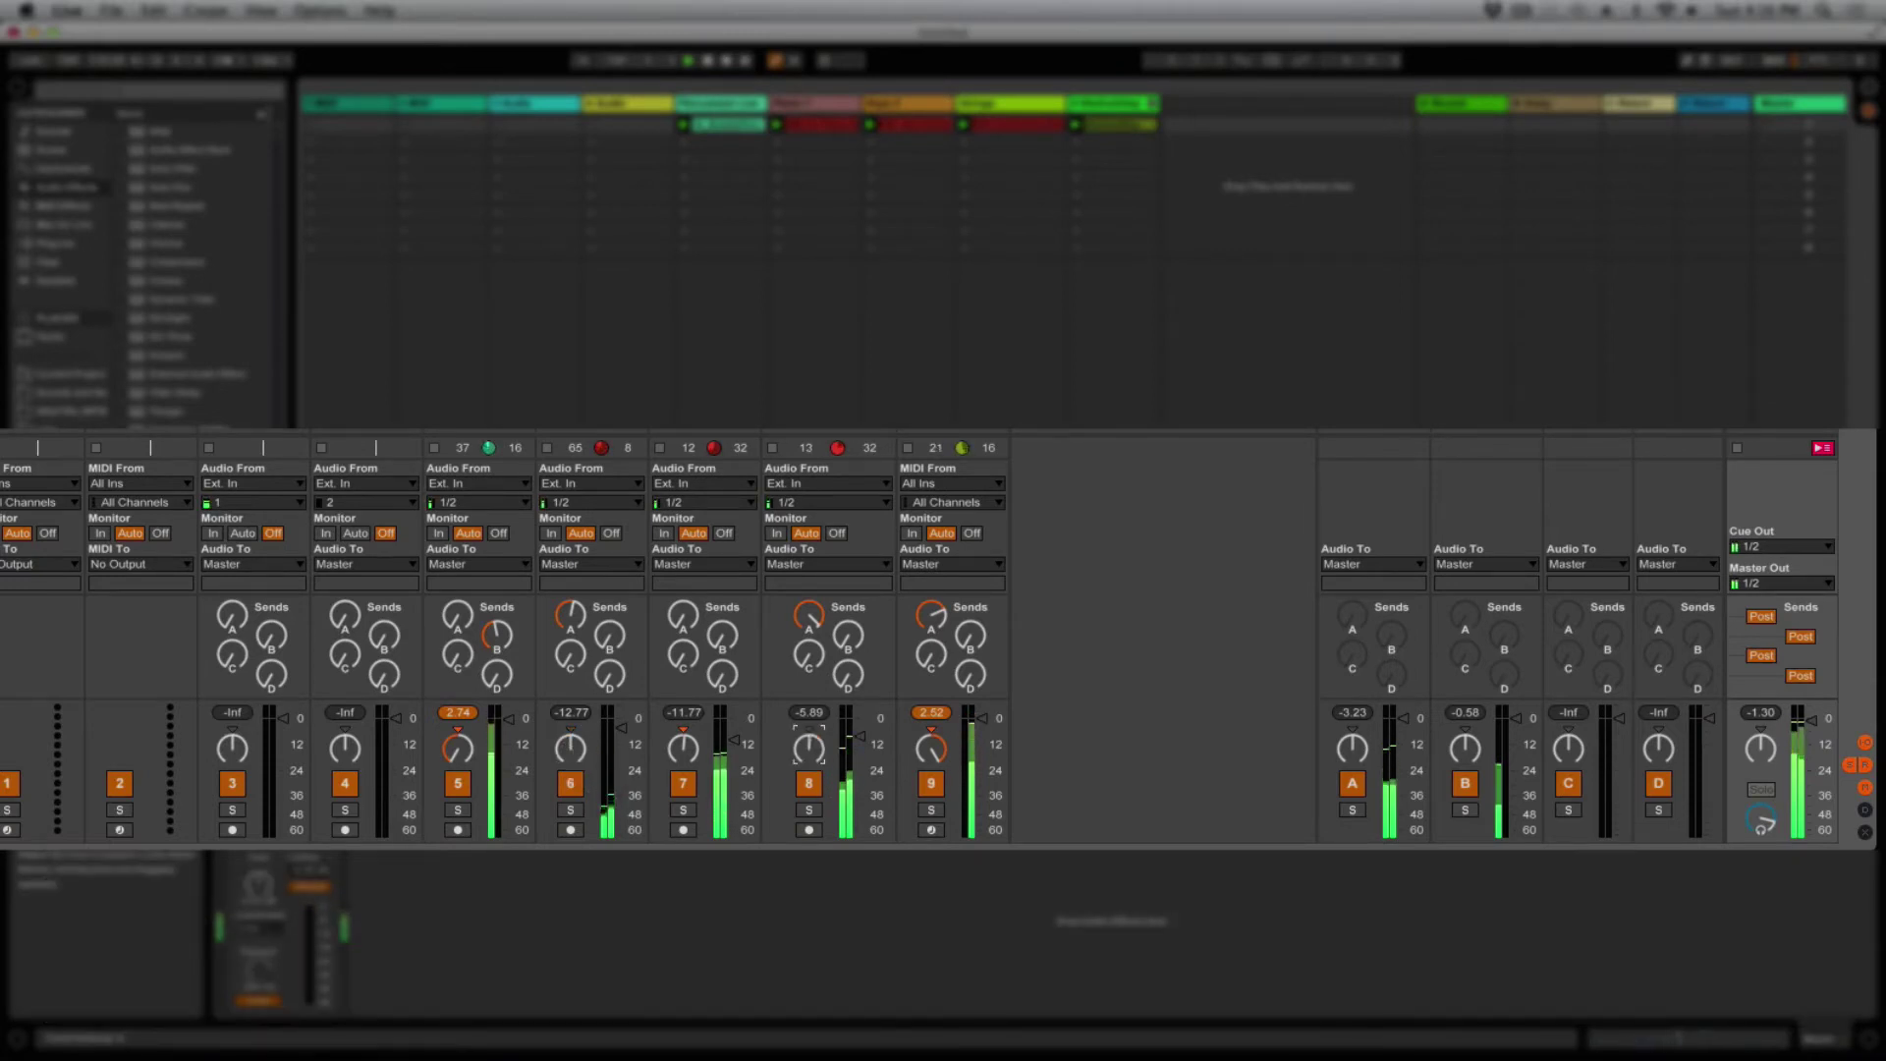
{"action": "left_click", "coordinate": [692, 743]}
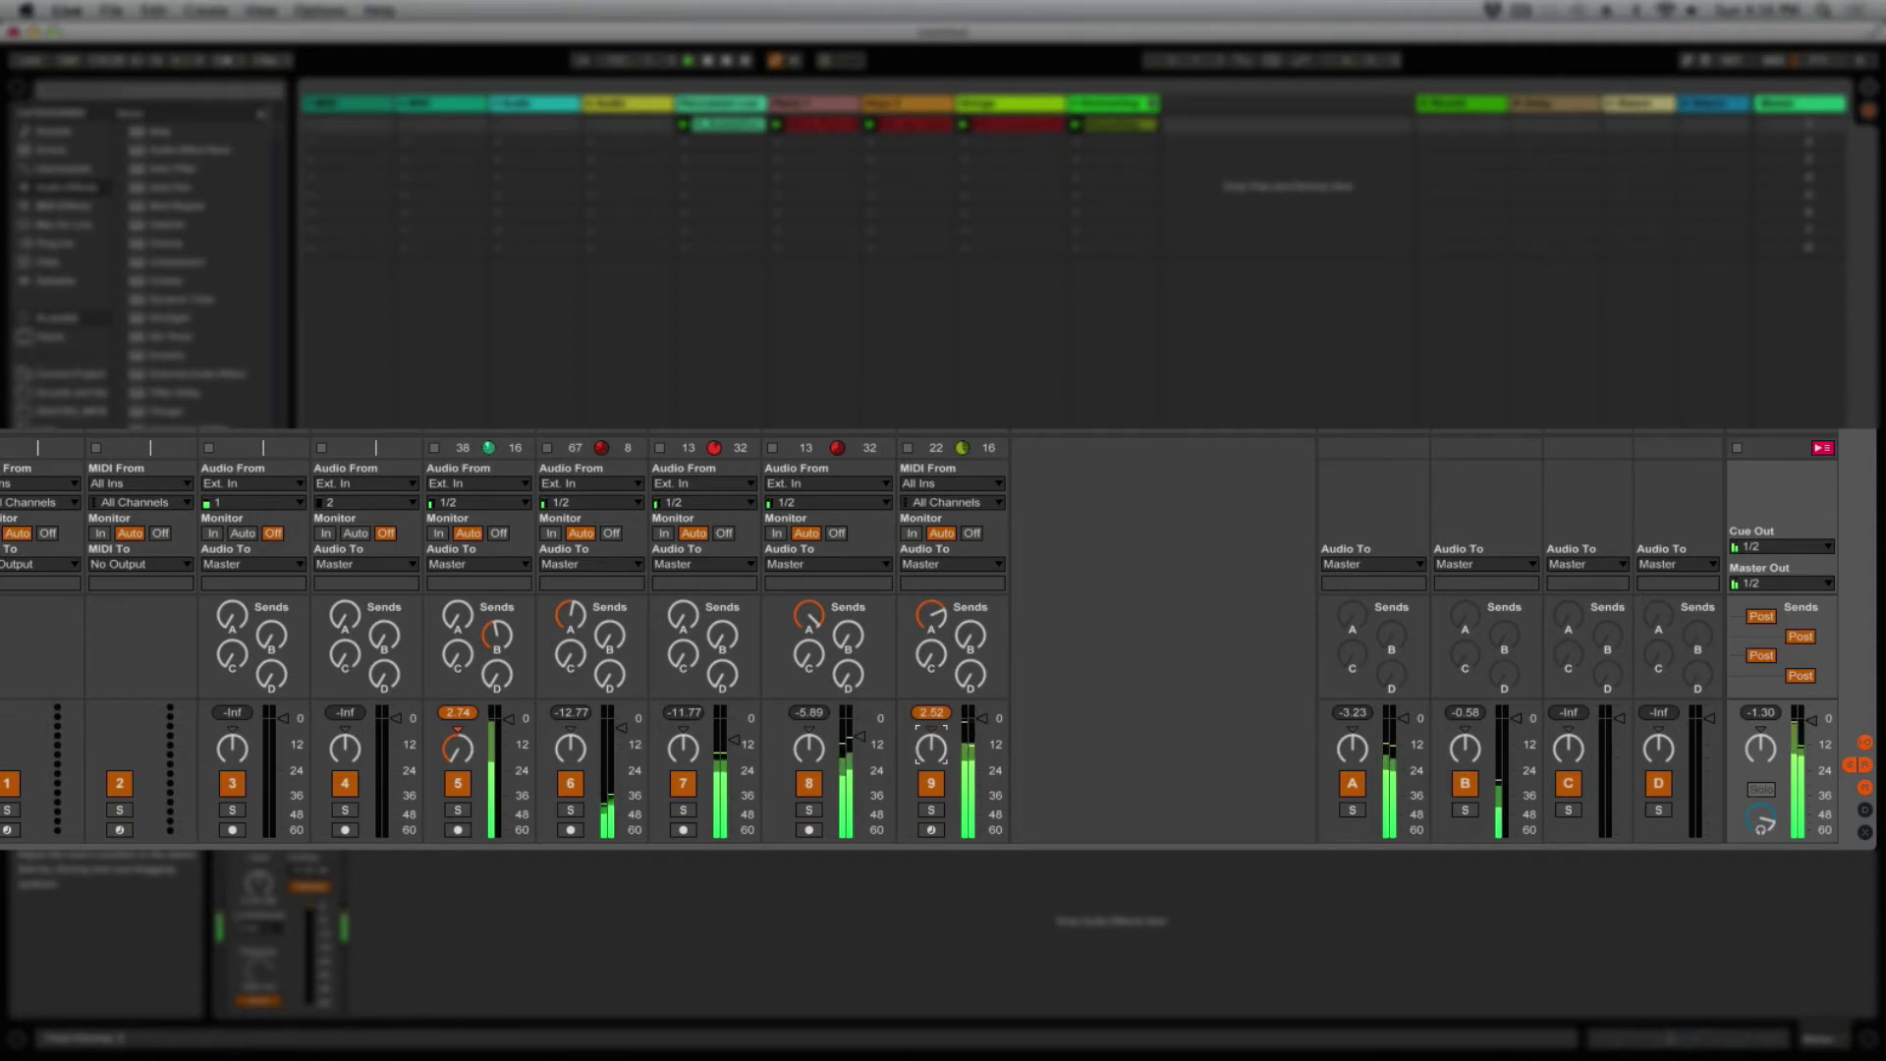
{"action": "left_click", "coordinate": [457, 749]}
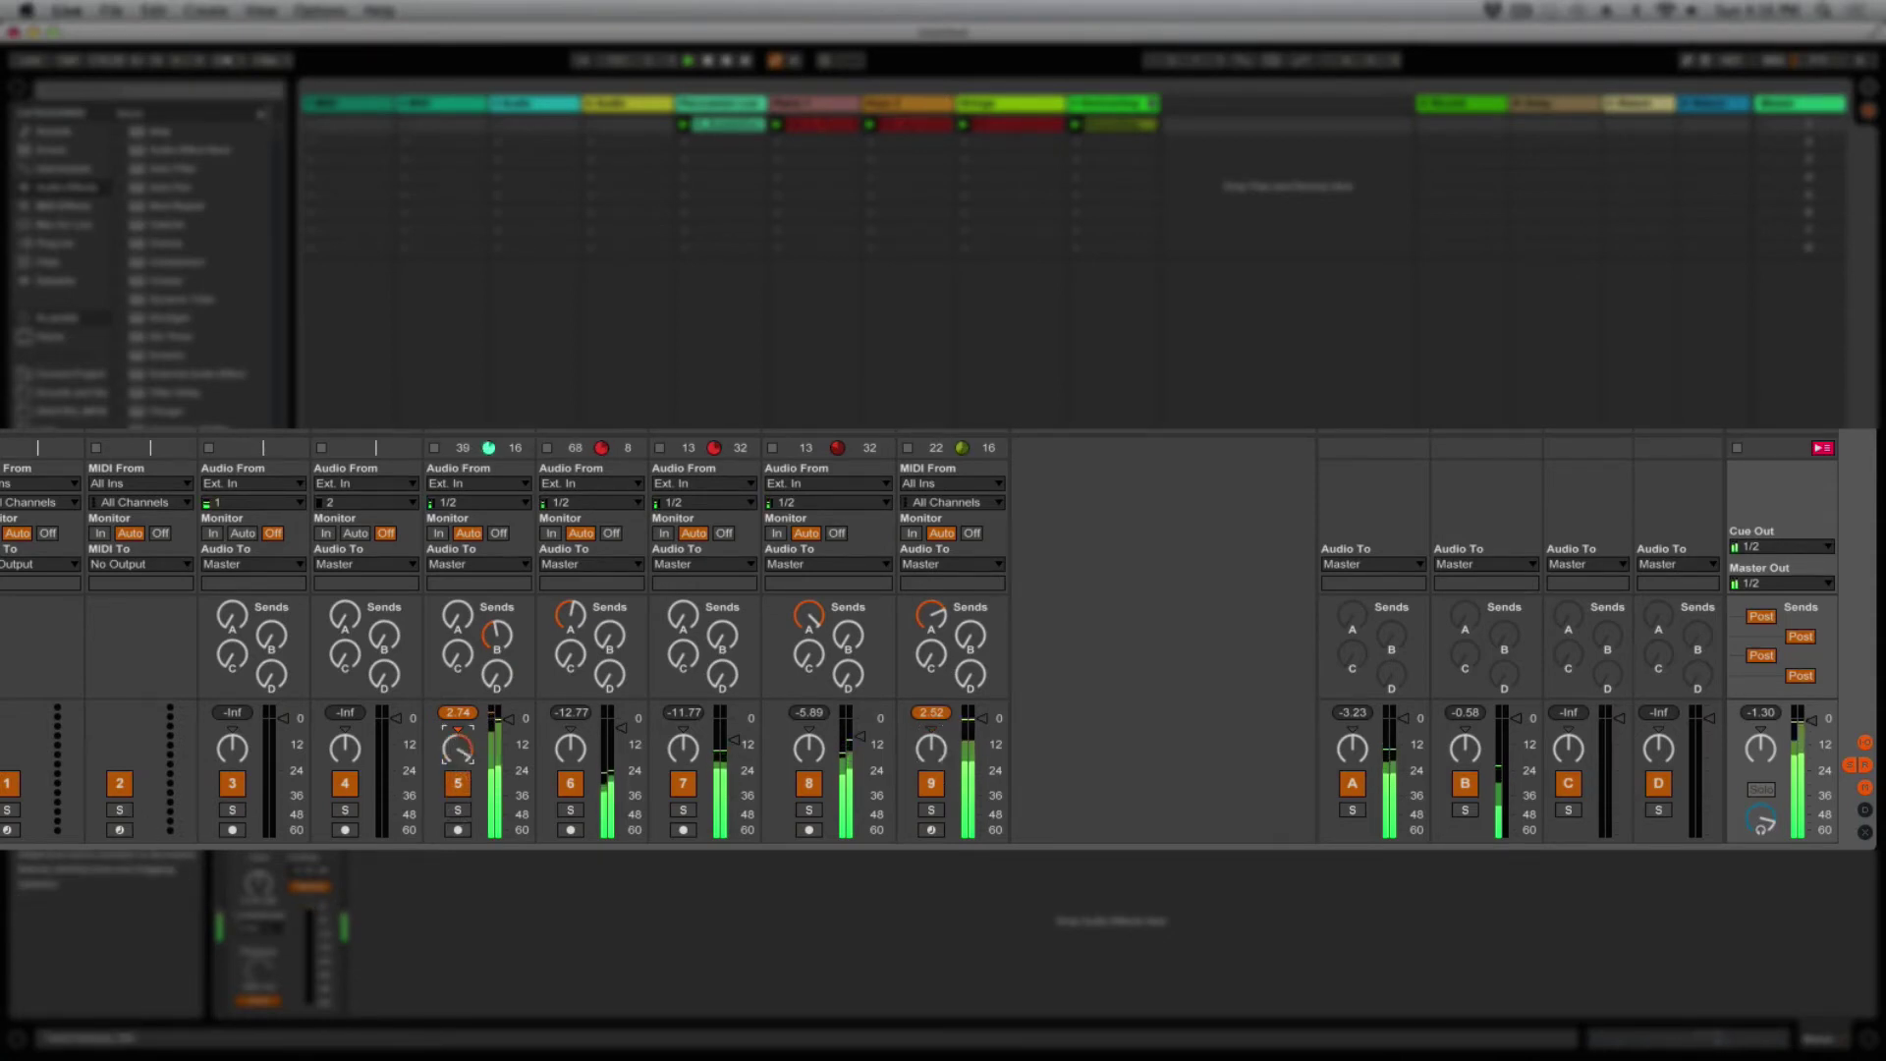
{"action": "left_click", "coordinate": [450, 712]}
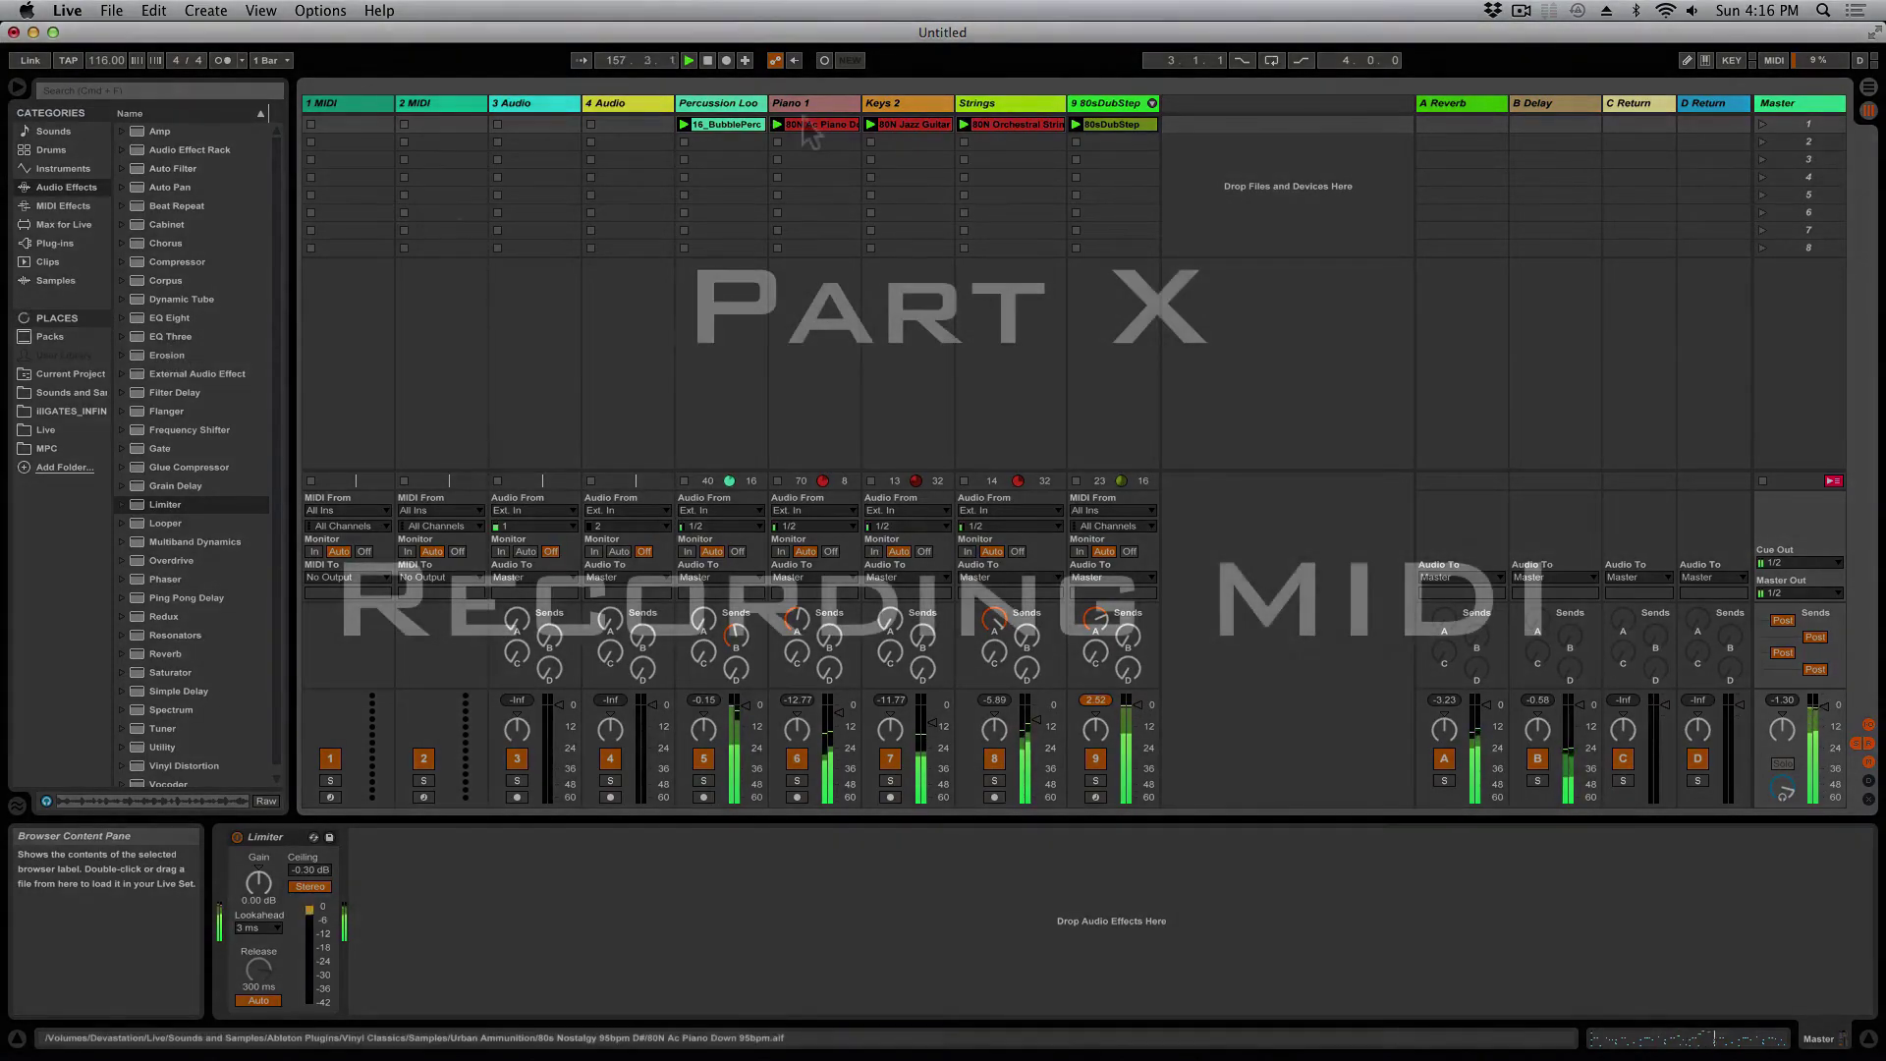
Step: Delete the two empty MIDI tracks and the two empty audio tracks at the start of the set
{"action": "left_click", "coordinate": [380, 110]}
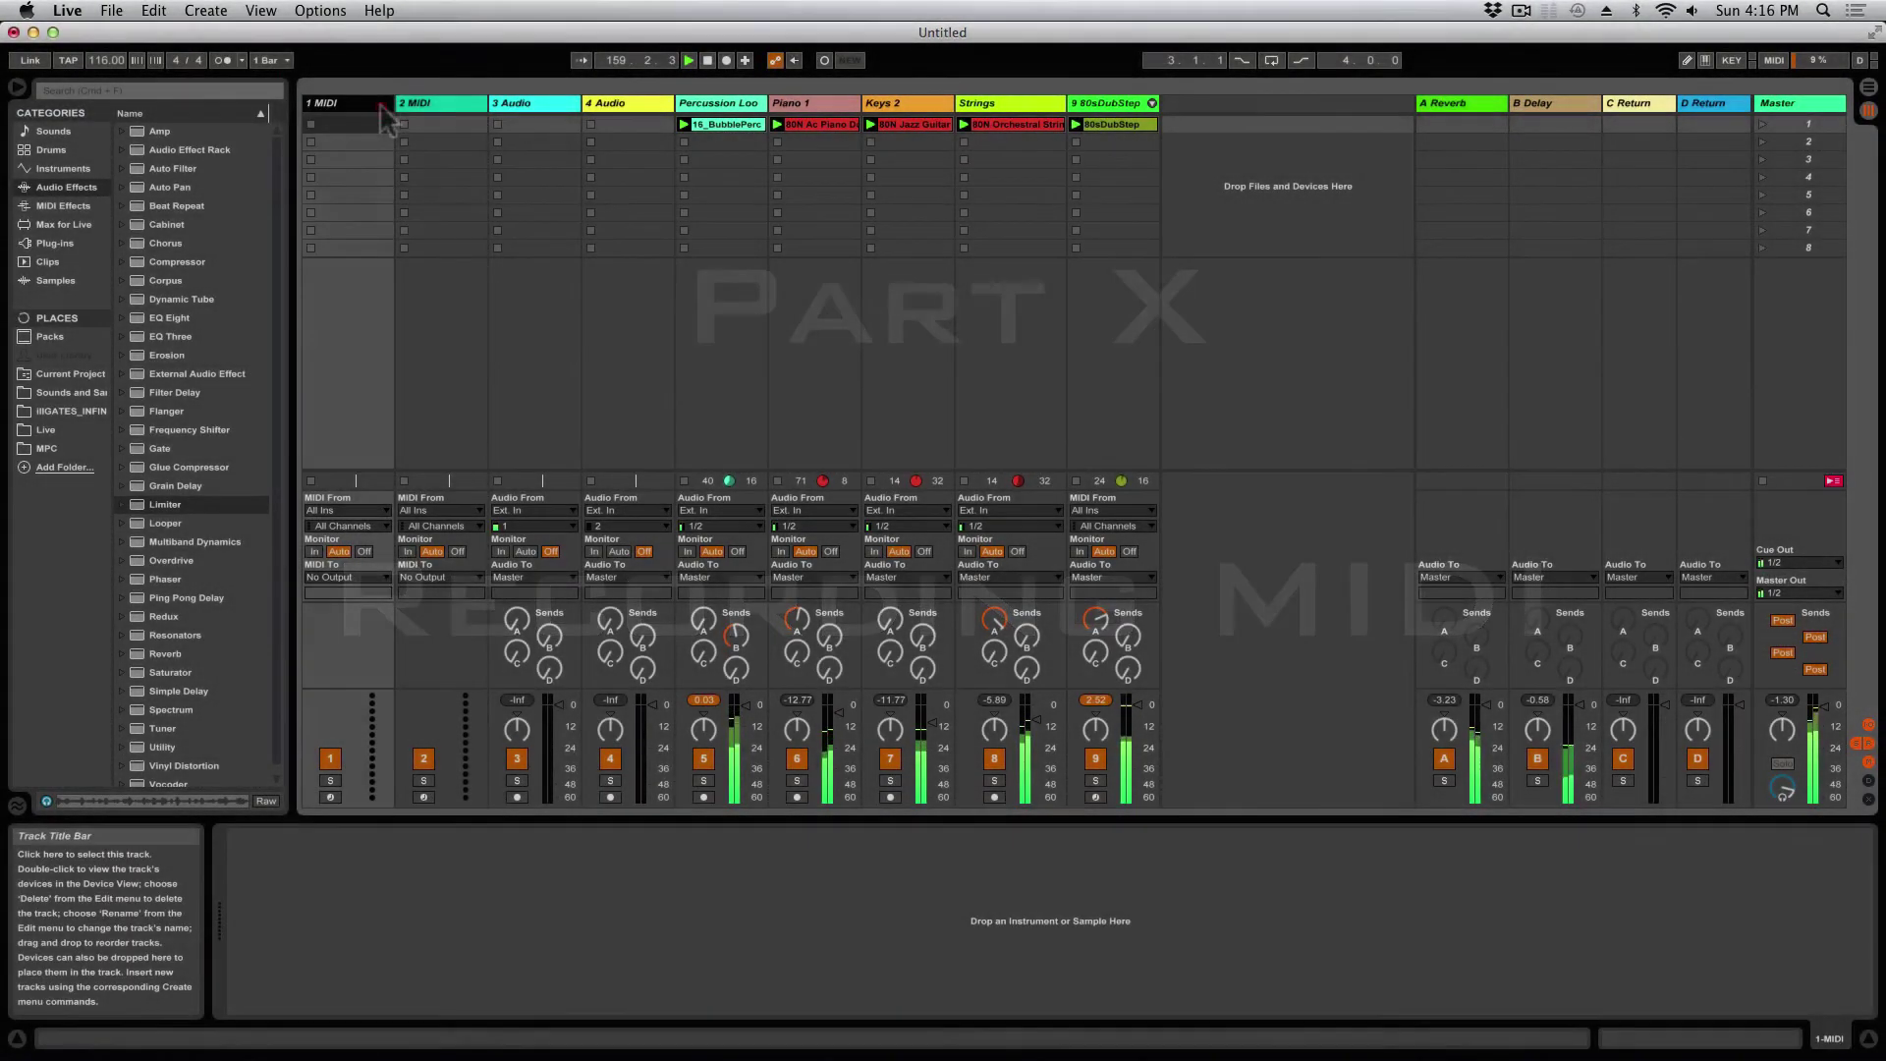
{"action": "key", "text": "BackSpace"}
{"action": "key", "text": "BackSpace"}
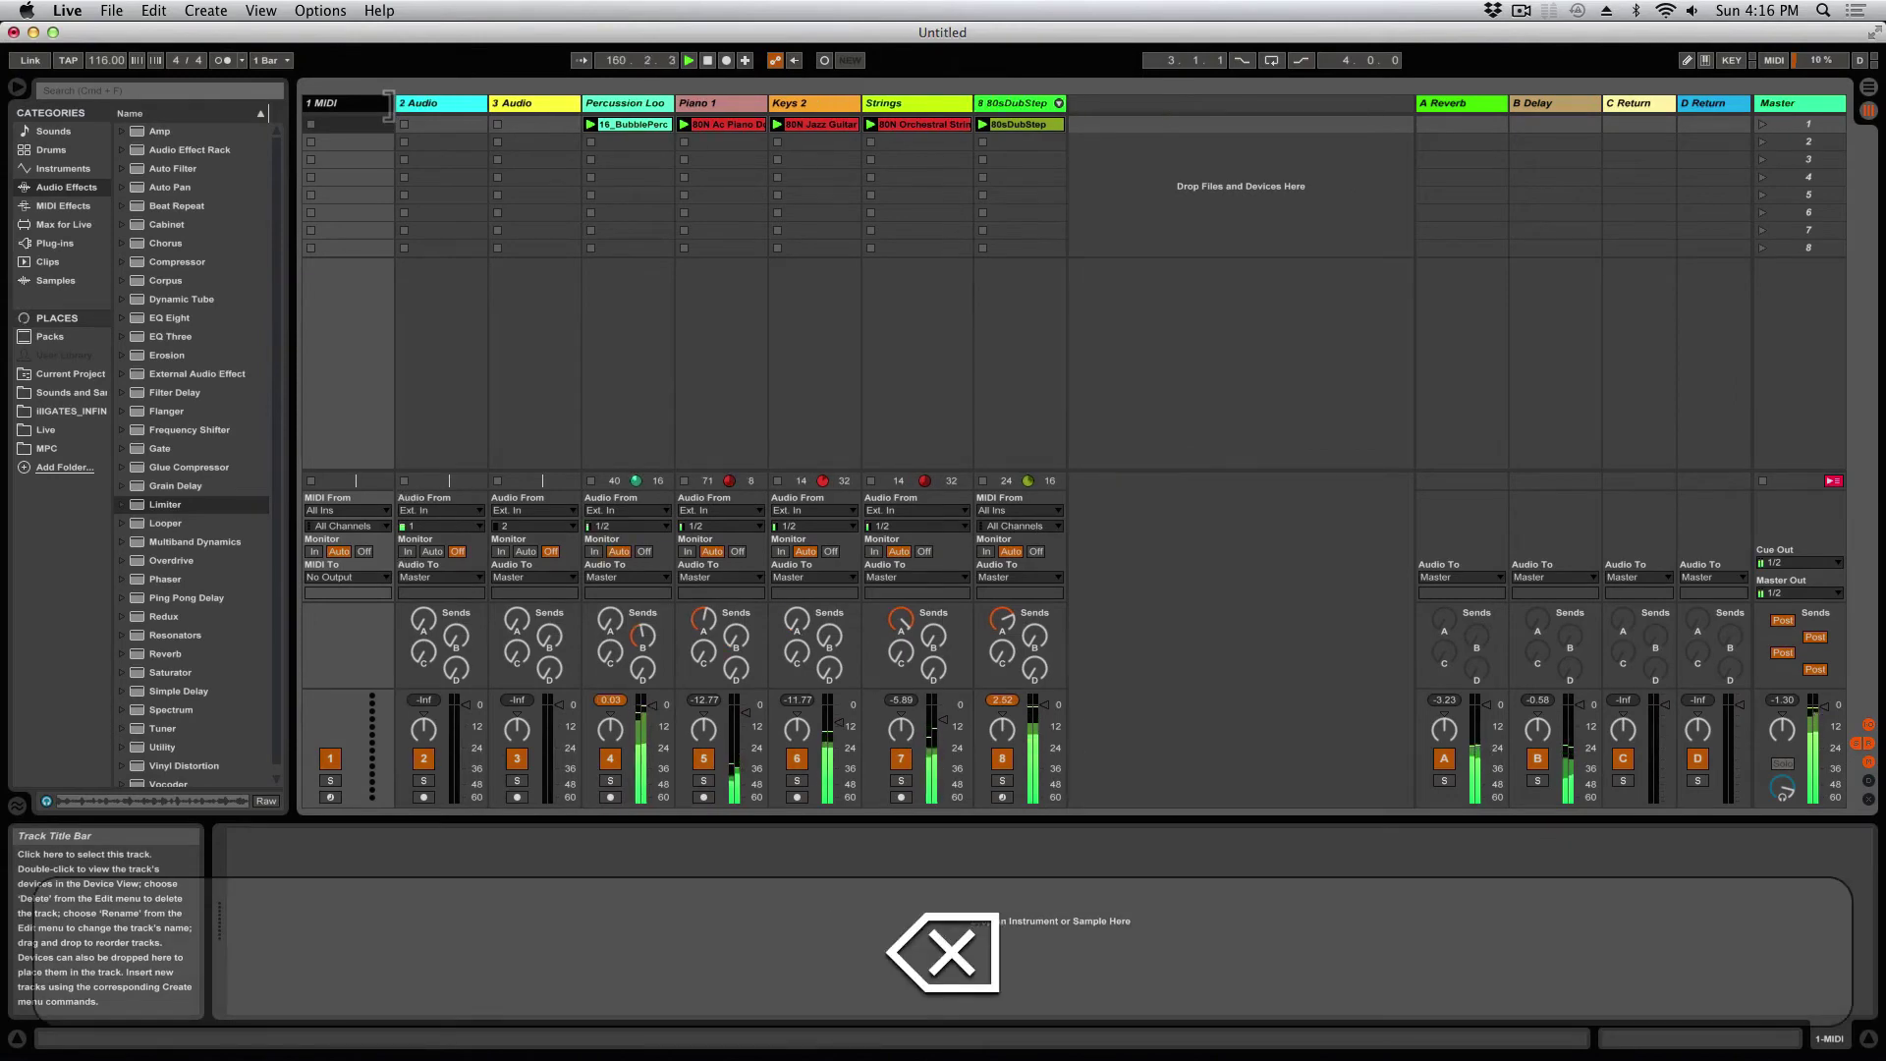
{"action": "key", "text": "BackSpace"}
{"action": "key", "text": "BackSpace"}
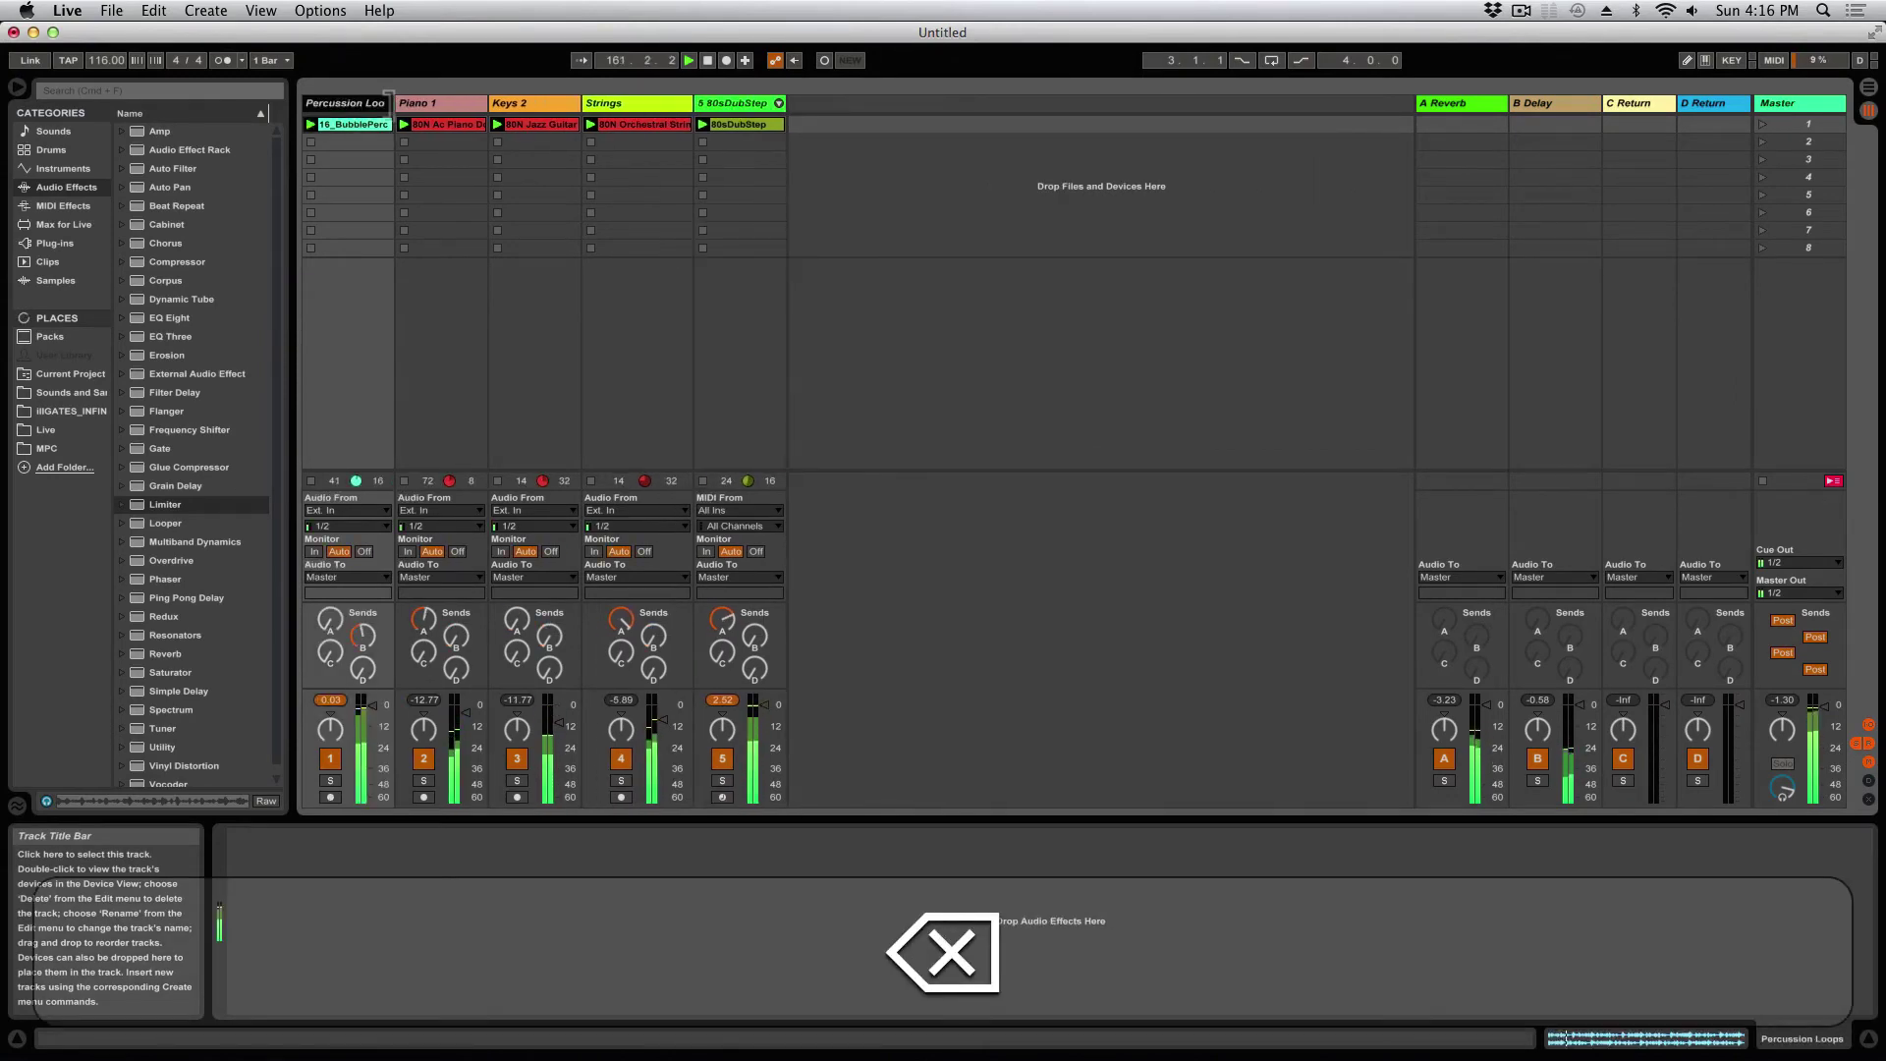
Step: Insert a new MIDI track and move it in front of the Percussion Loops track
{"action": "left_click", "coordinate": [206, 11]}
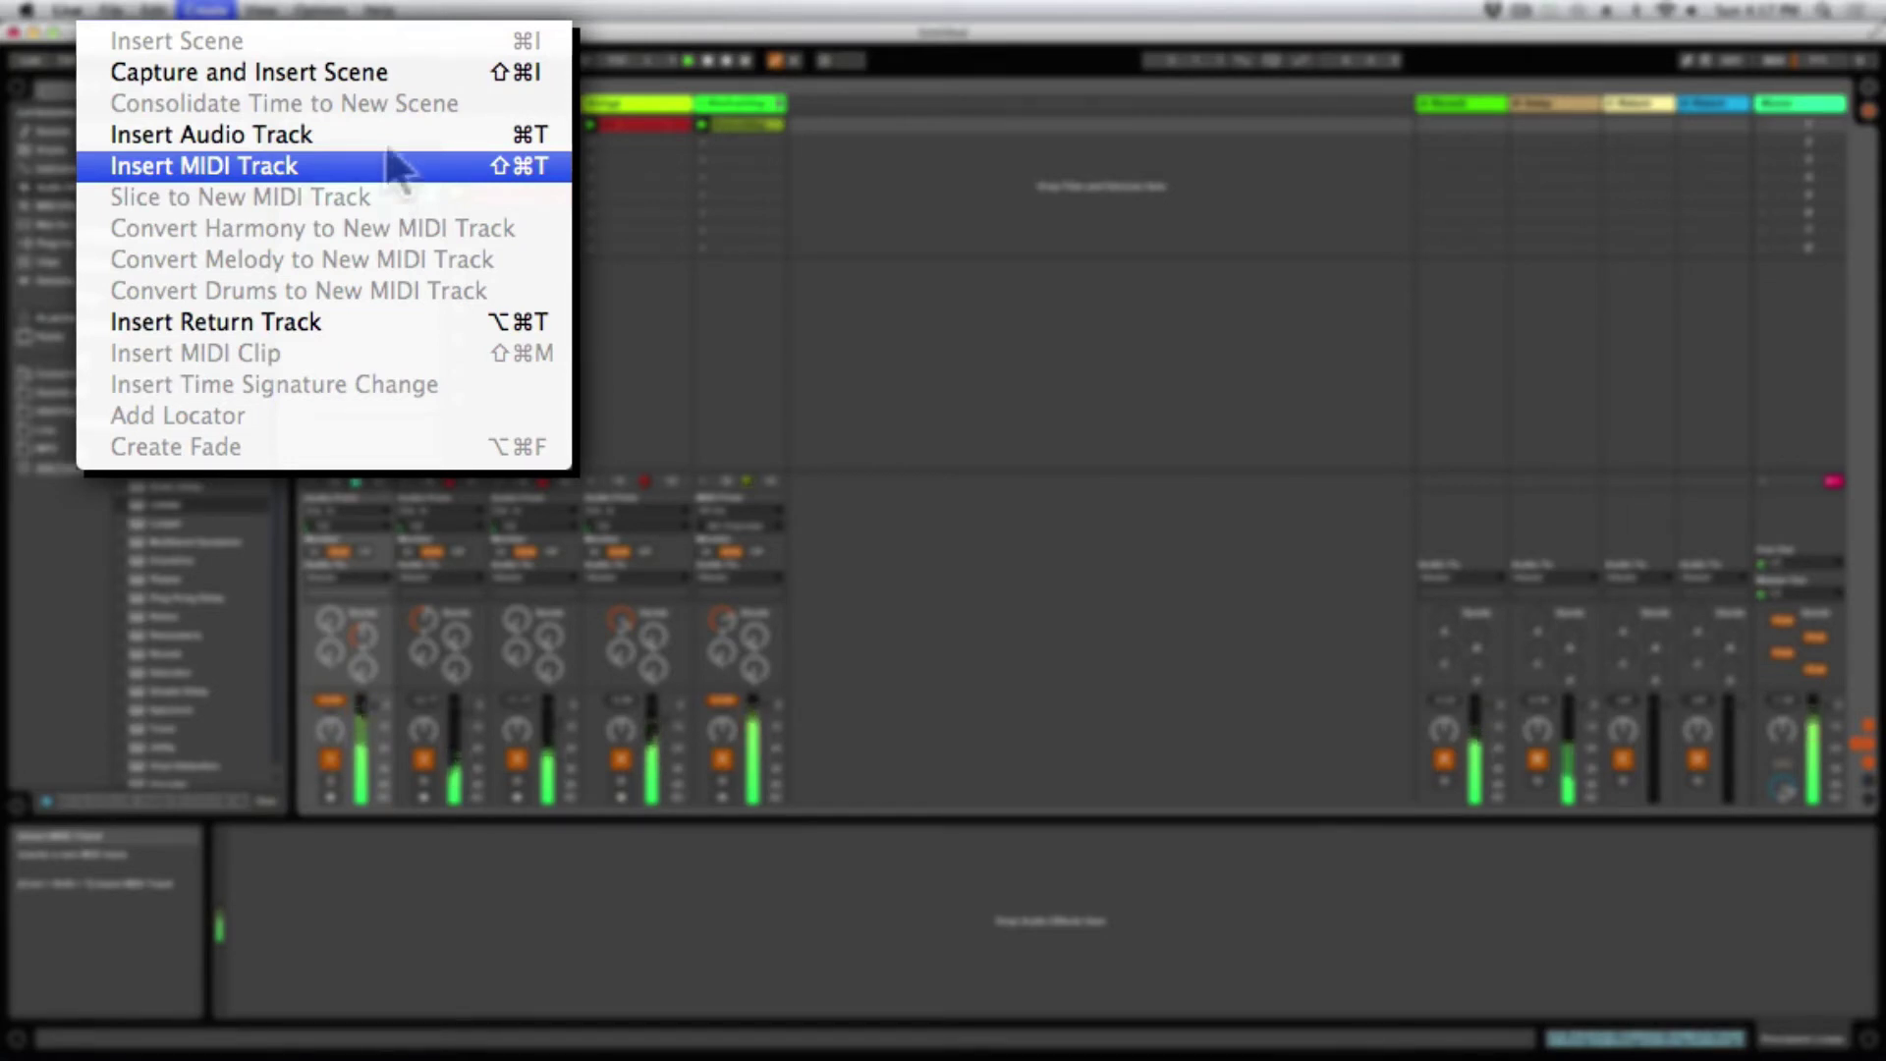
{"action": "left_click", "coordinate": [393, 167]}
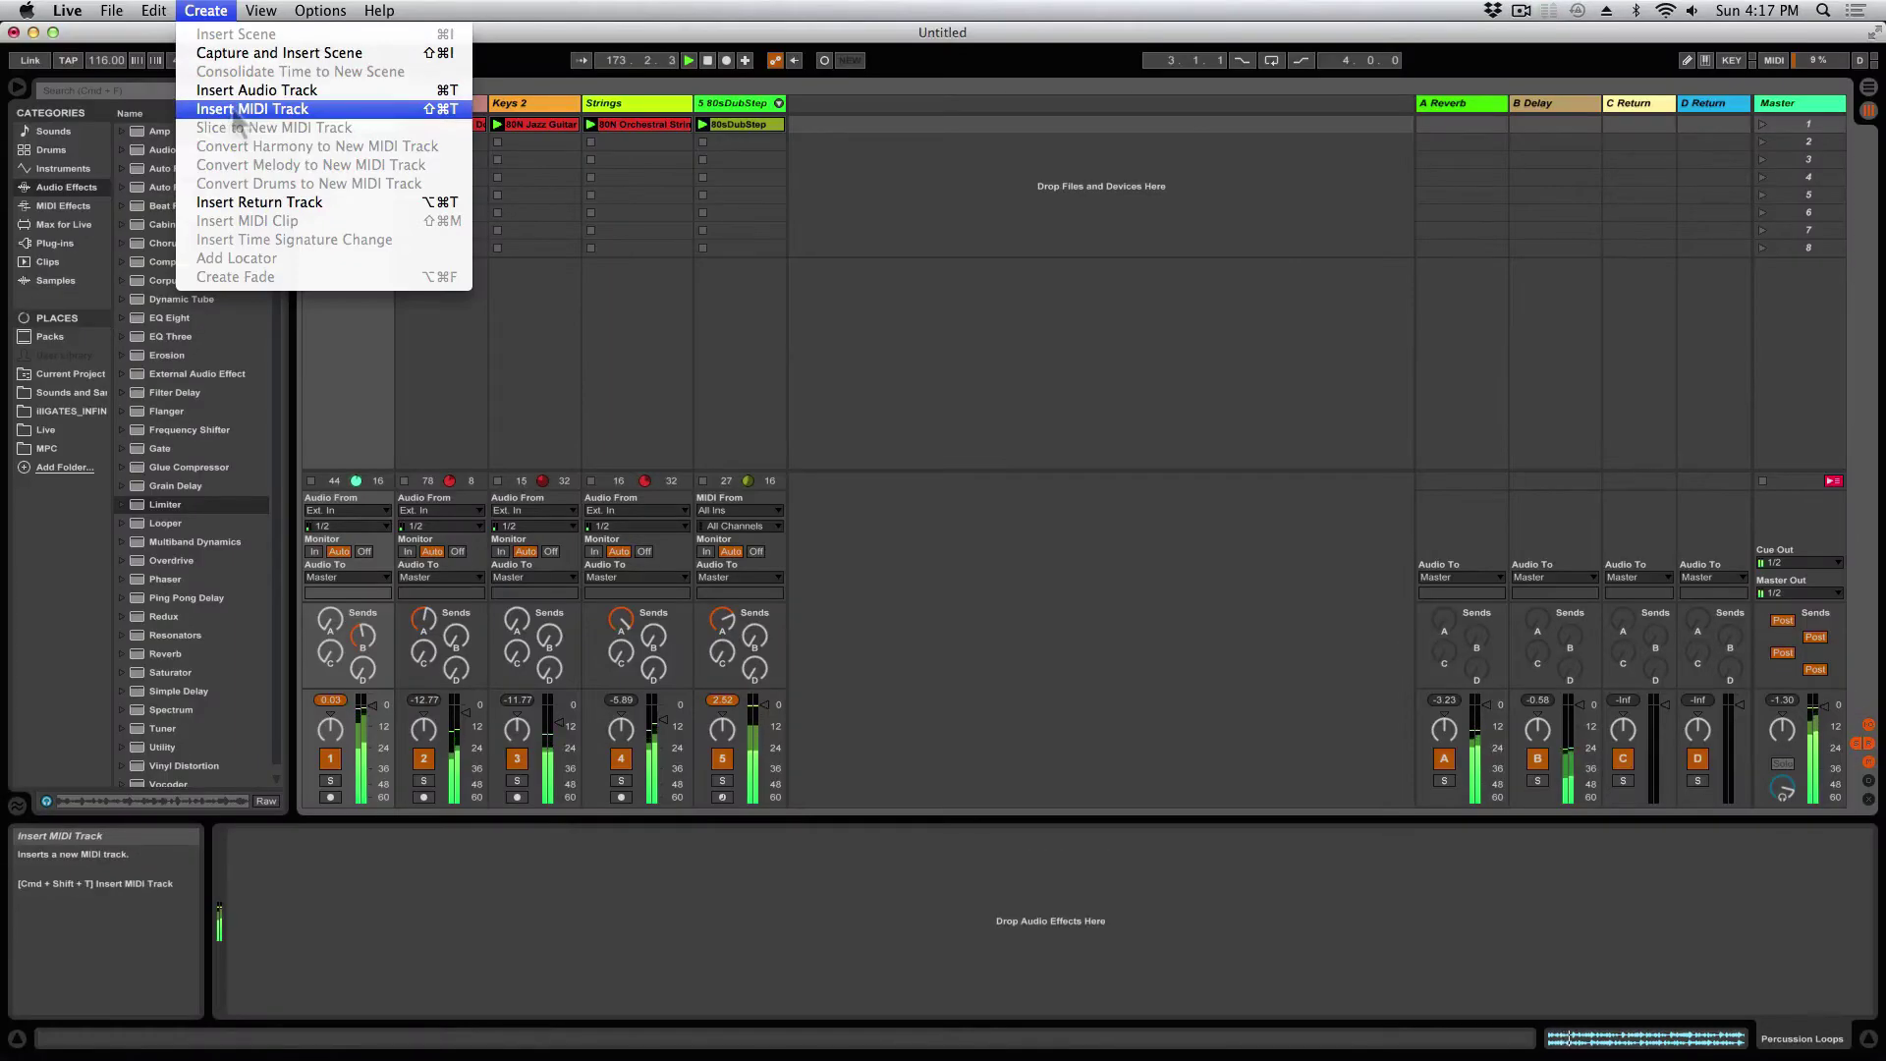
{"action": "left_click", "coordinate": [236, 110]}
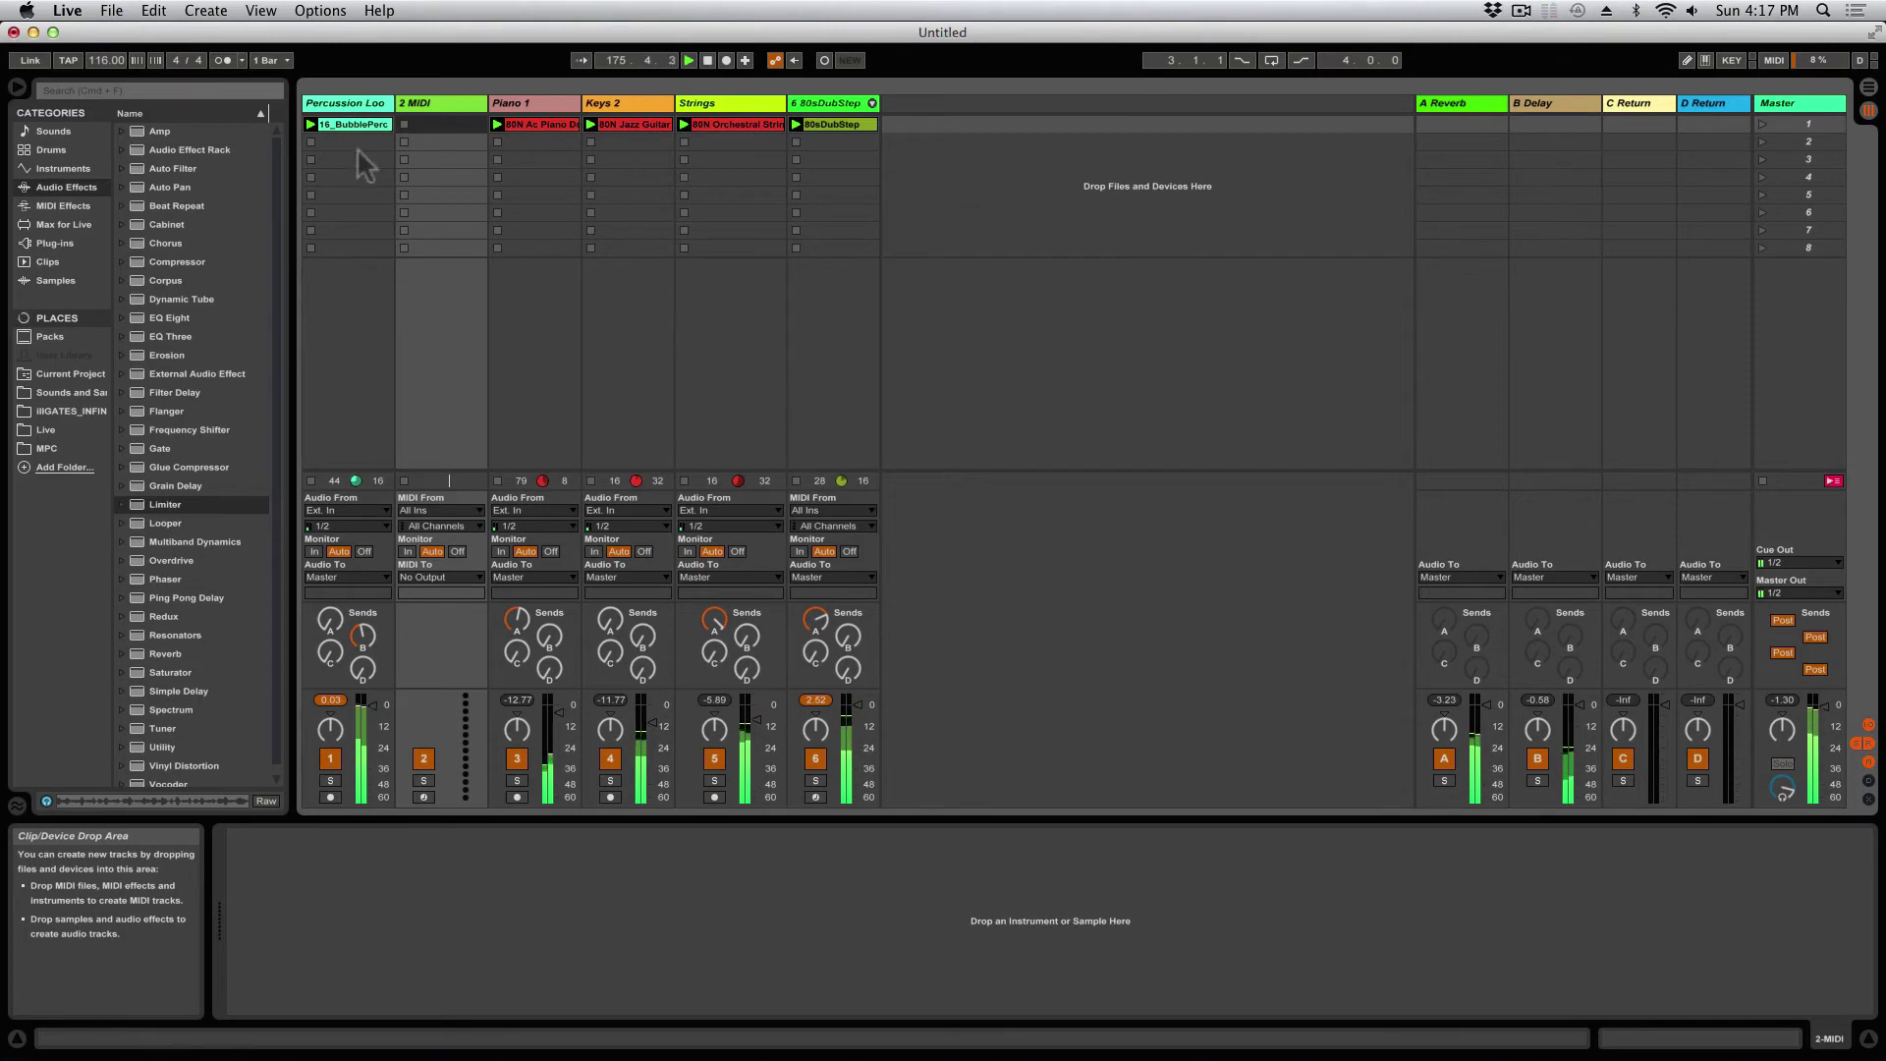
{"action": "left_click_drag", "start_coordinate": [447, 103], "coordinate": [303, 96]}
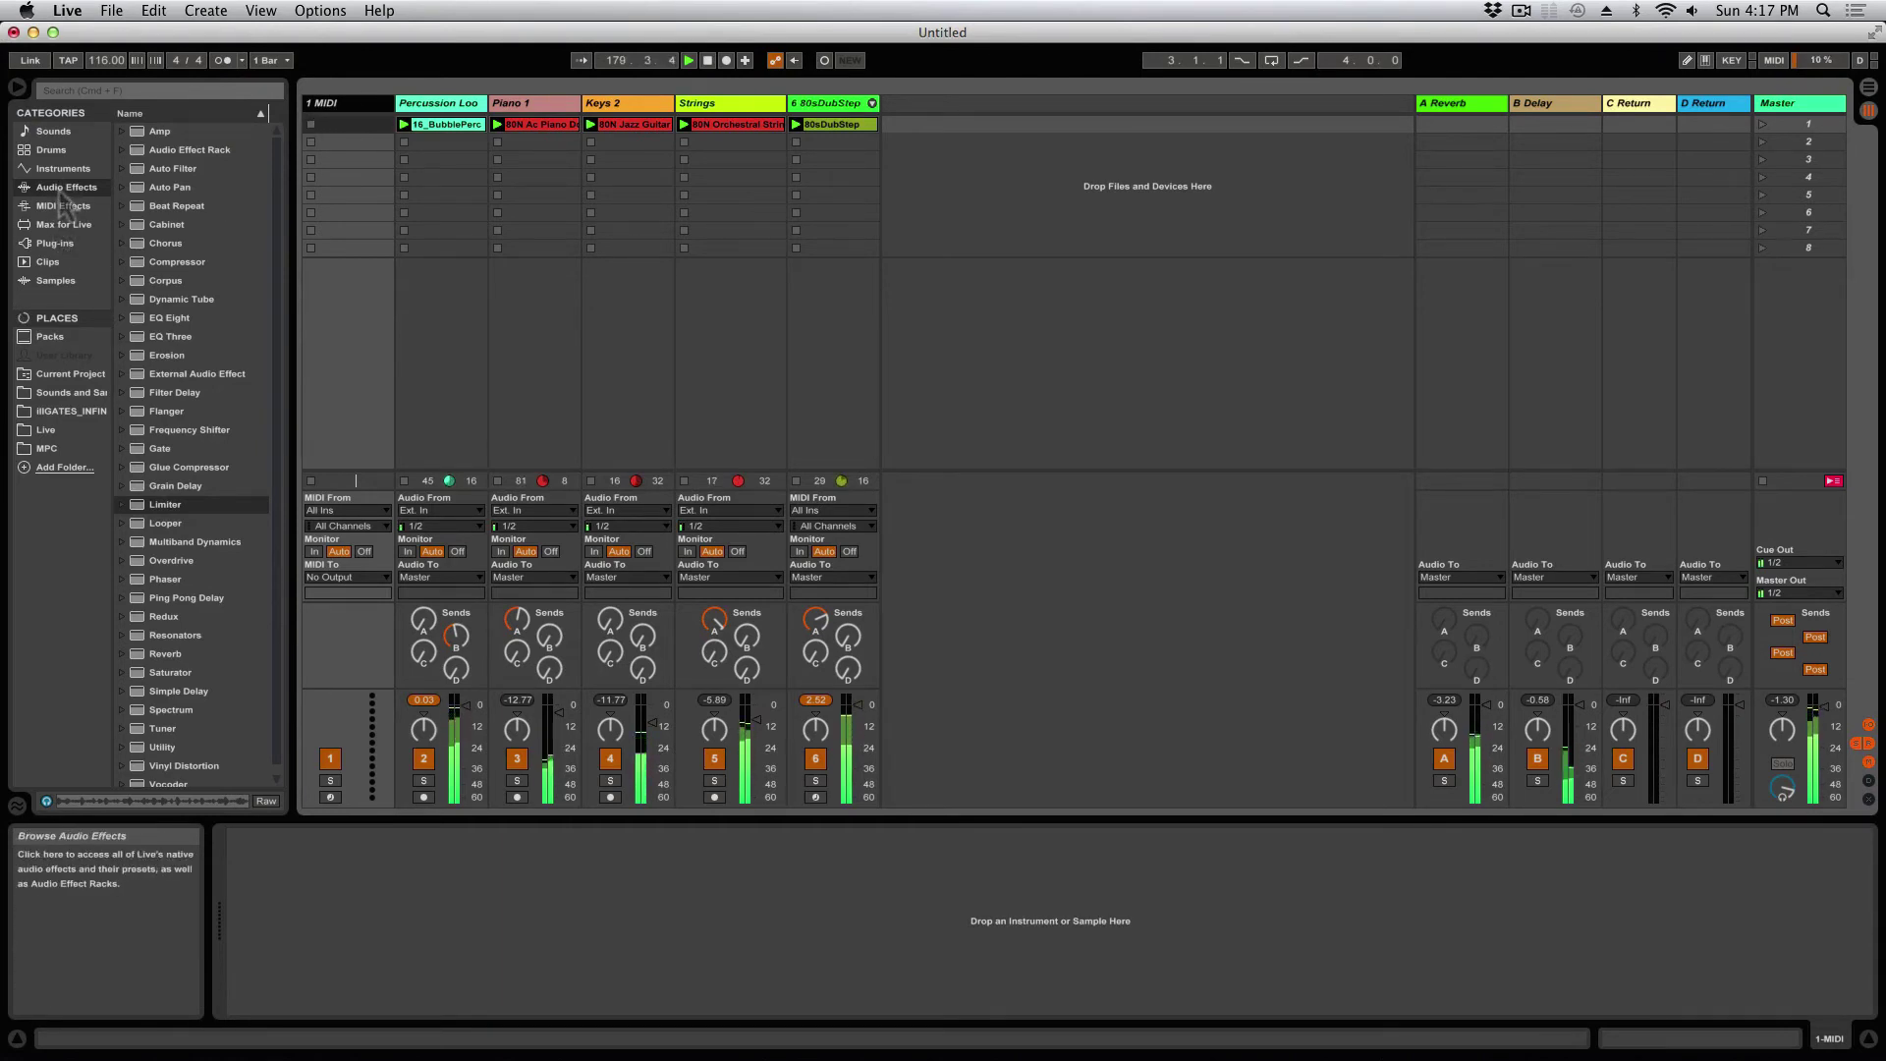
Step: Browse to the Piano & Keys presets of the Analog instrument
{"action": "left_click", "coordinate": [63, 168]}
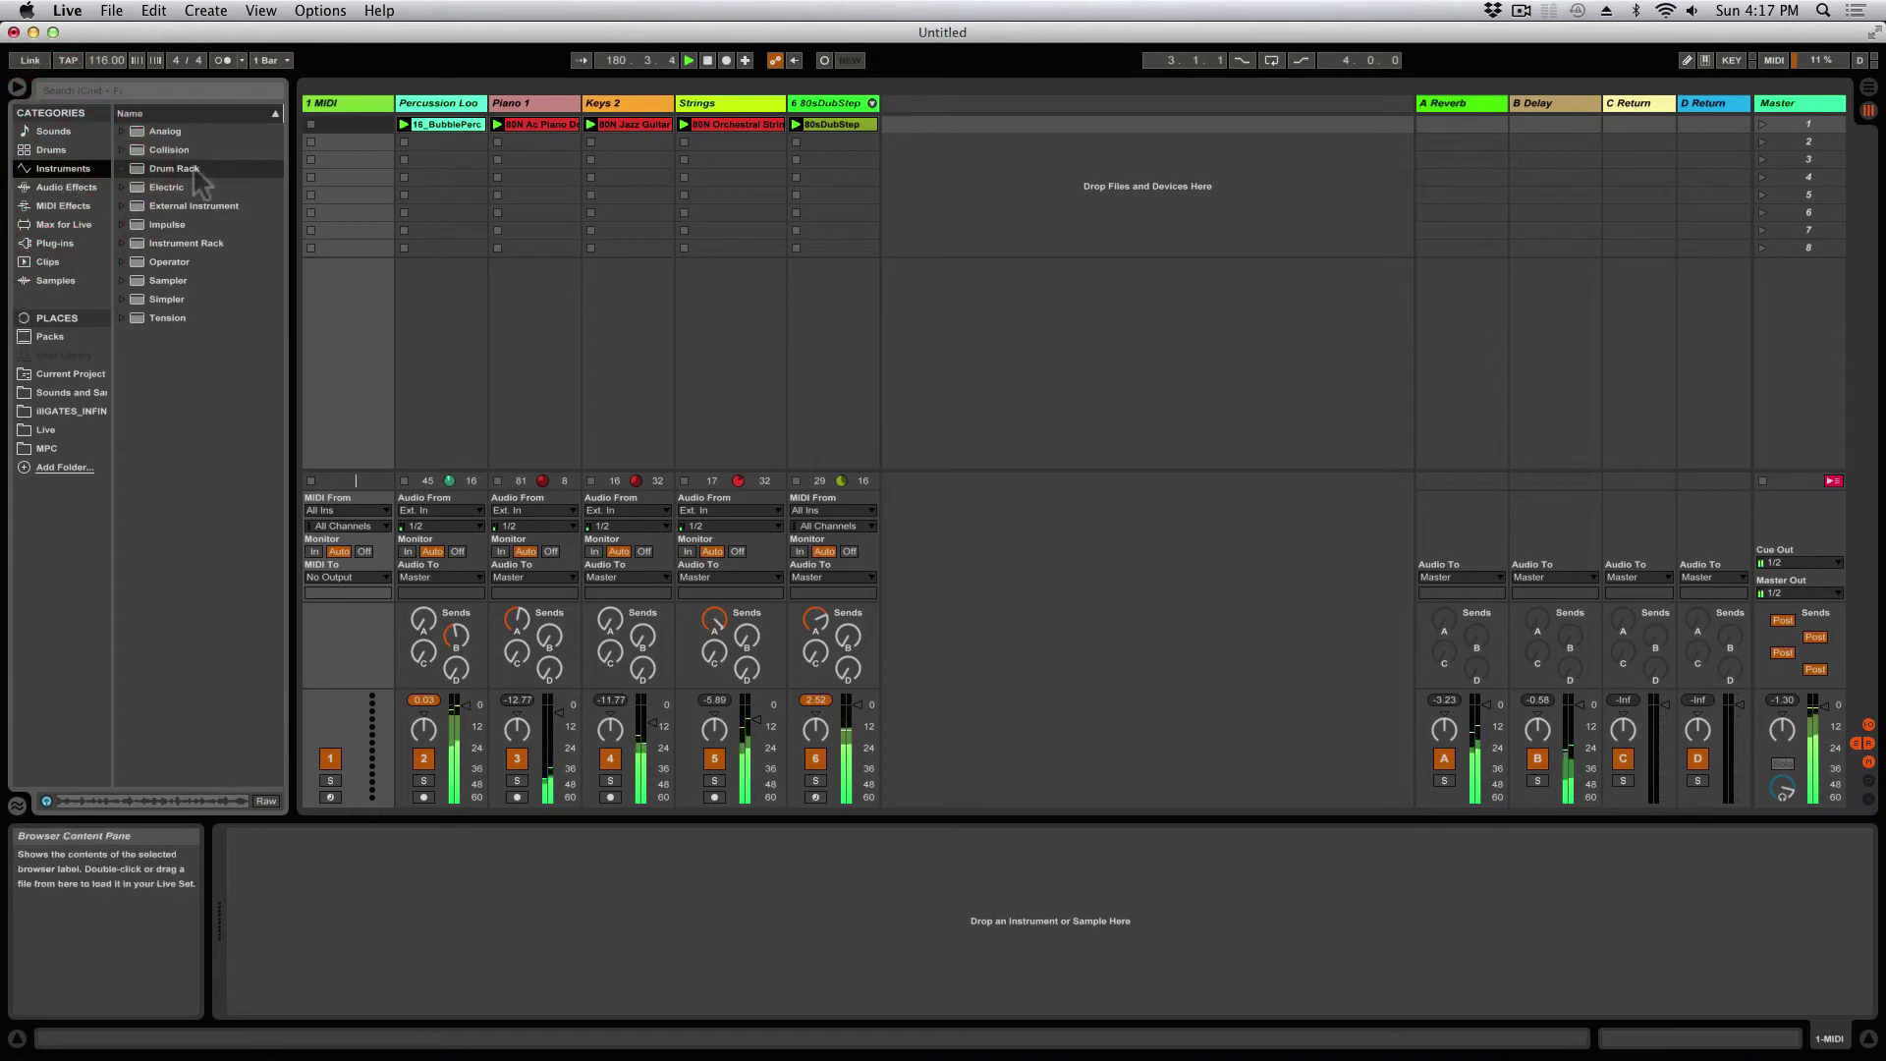
{"action": "left_click", "coordinate": [122, 132]}
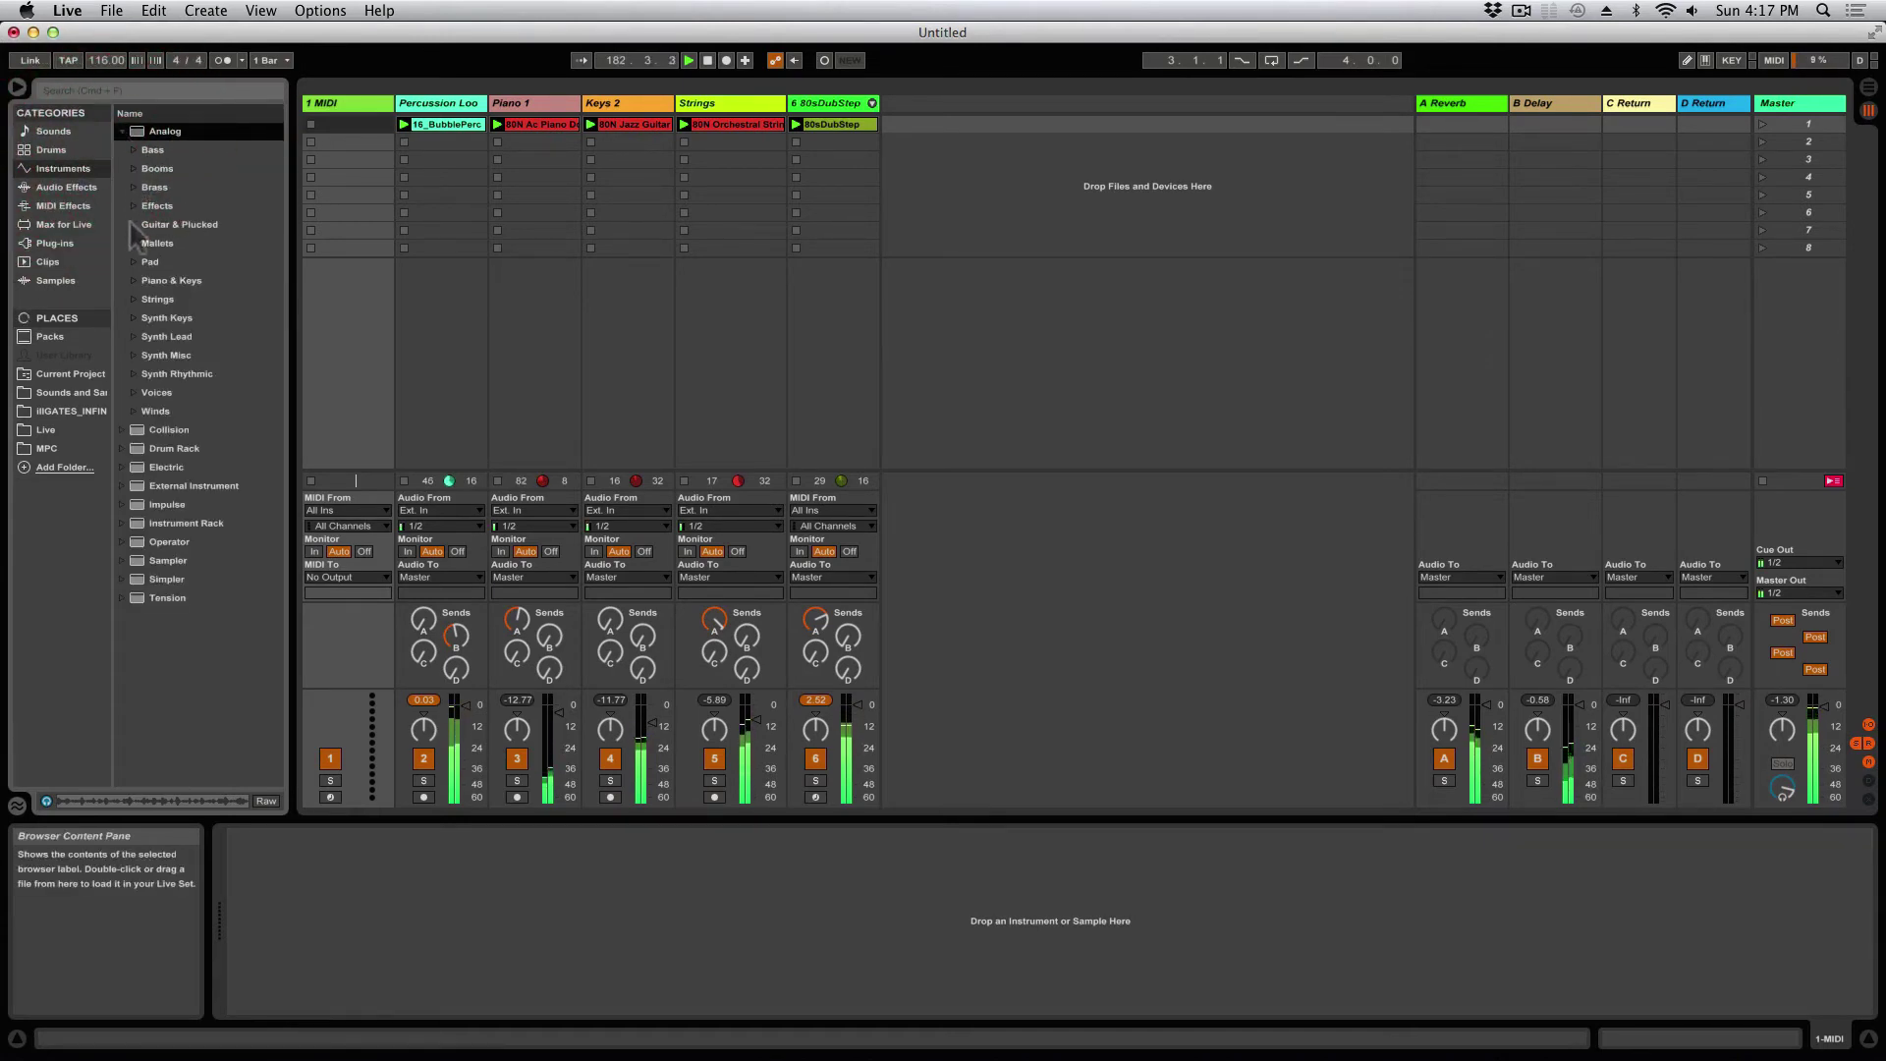
{"action": "left_click", "coordinate": [132, 280]}
{"action": "key", "text": "Down"}
{"action": "key", "text": "Down"}
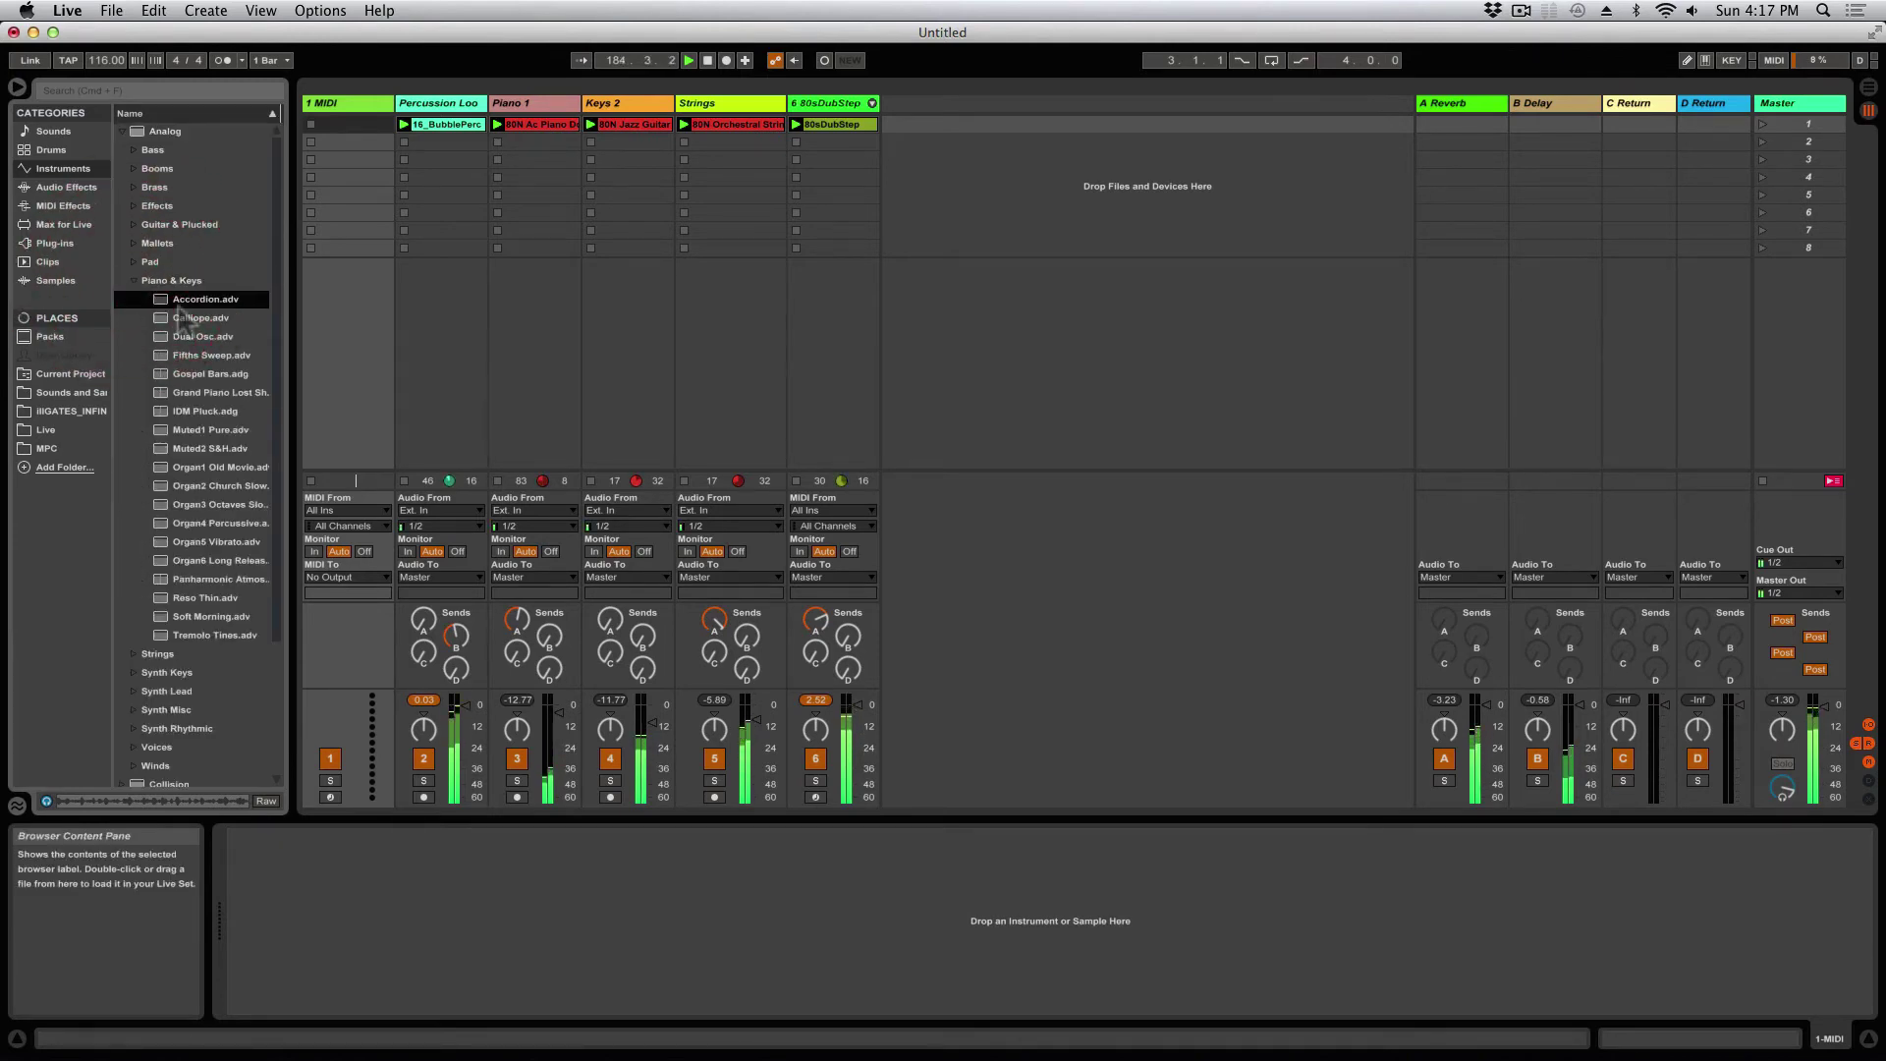
Step: Preview several Piano & Keys presets and load Grand Piano Lost Ship onto the new MIDI track
{"action": "left_click", "coordinate": [181, 334]}
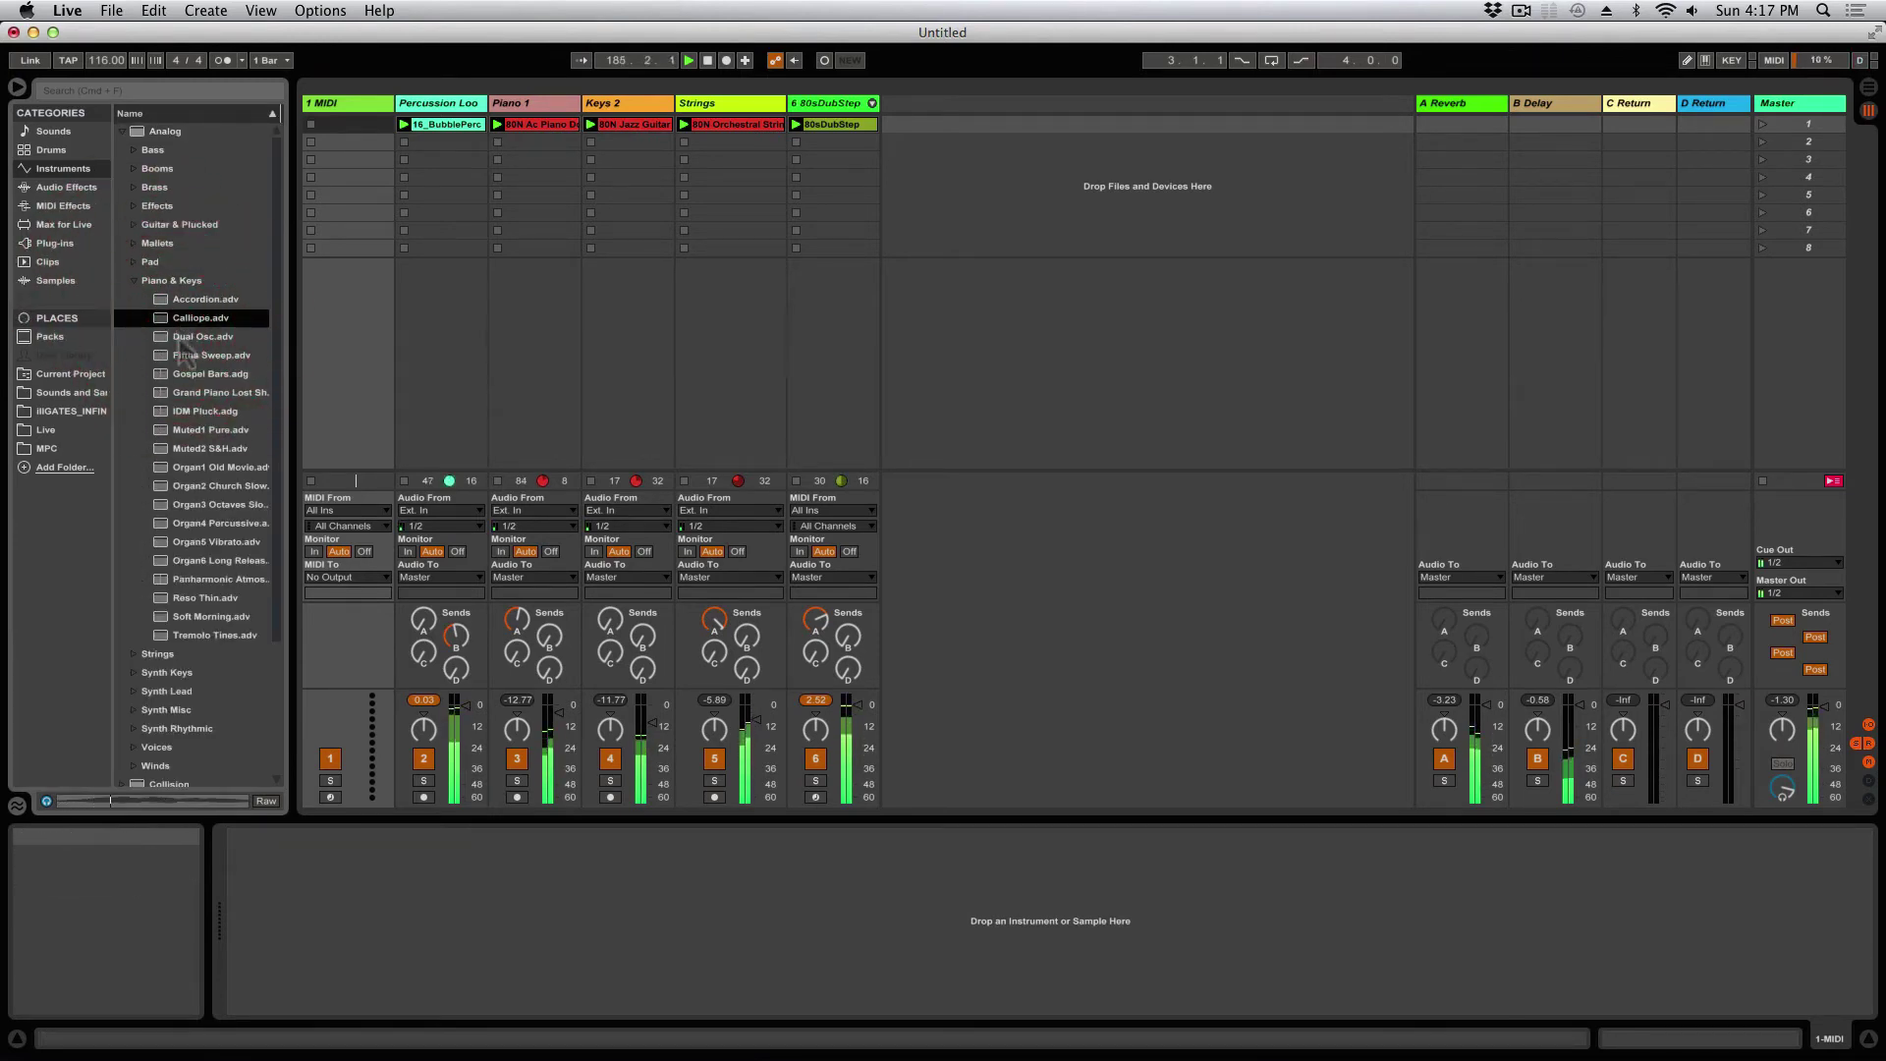
{"action": "left_click", "coordinate": [181, 352]}
{"action": "left_click", "coordinate": [189, 392]}
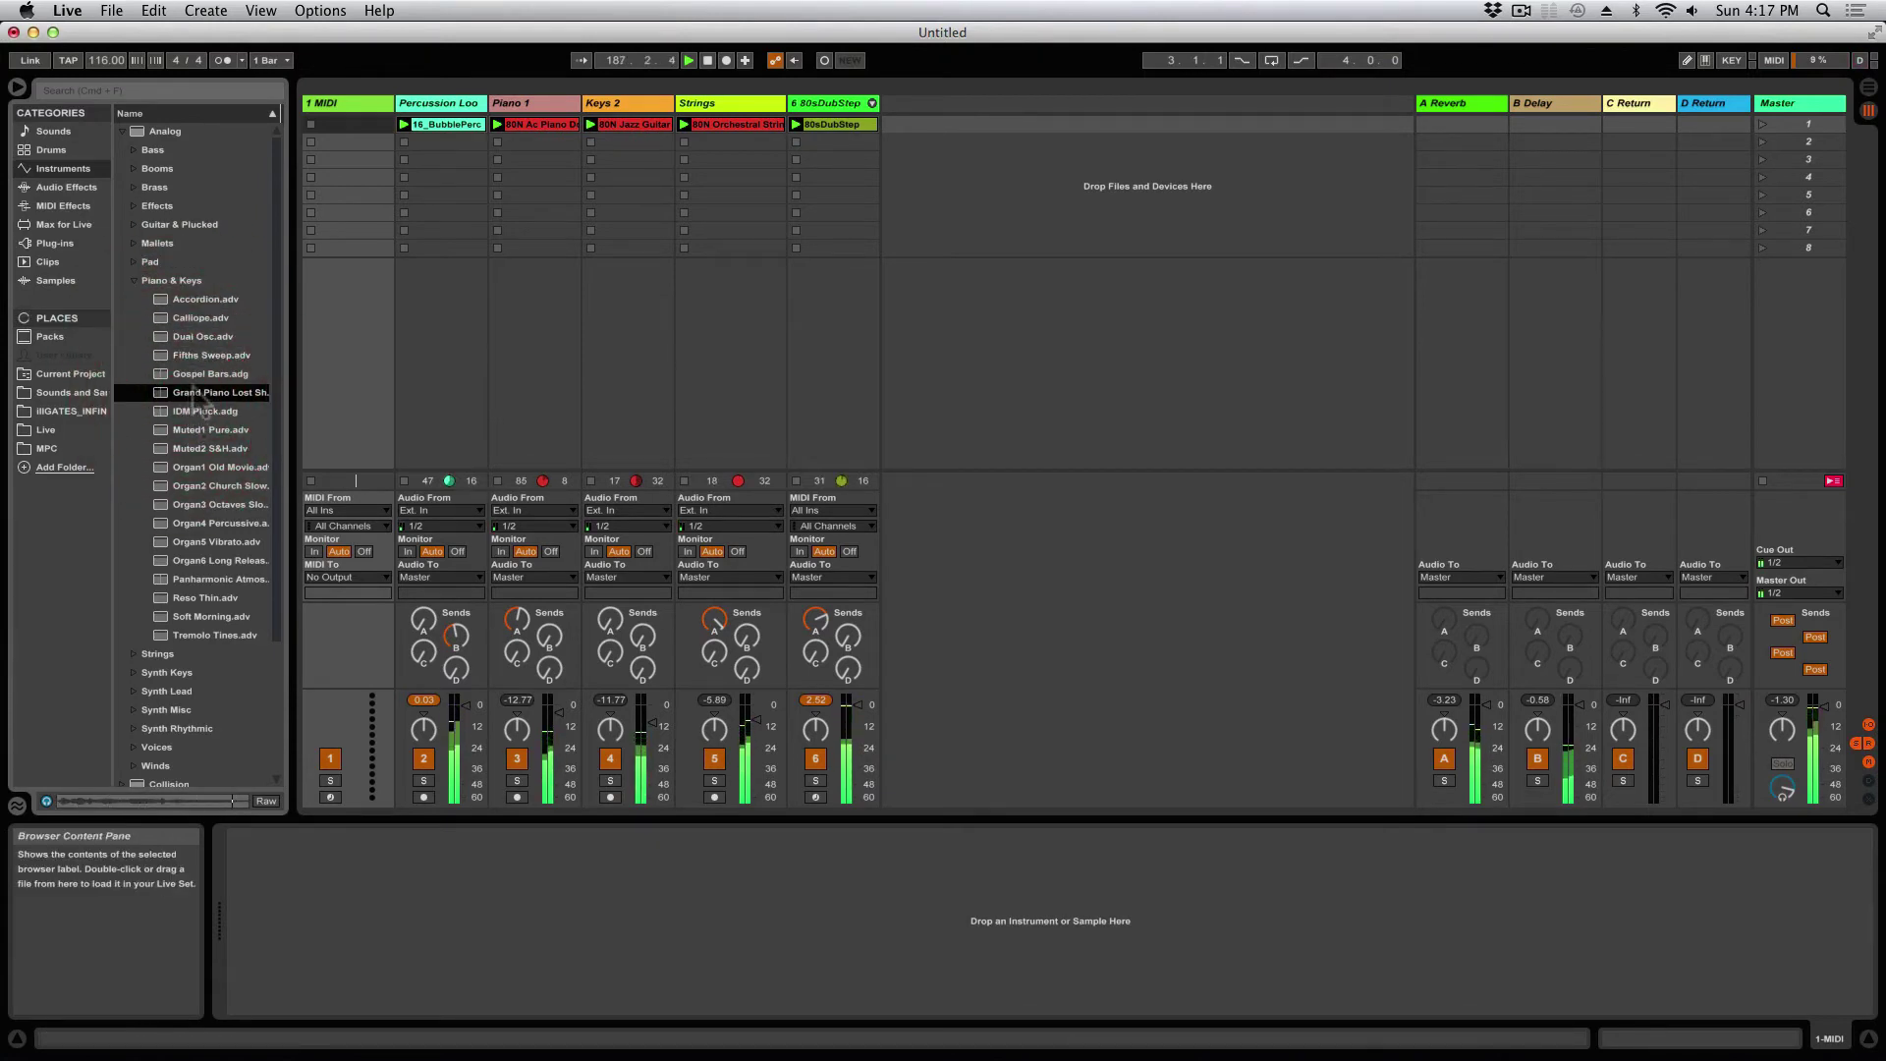
{"action": "left_click_drag", "start_coordinate": [193, 392], "coordinate": [337, 137]}
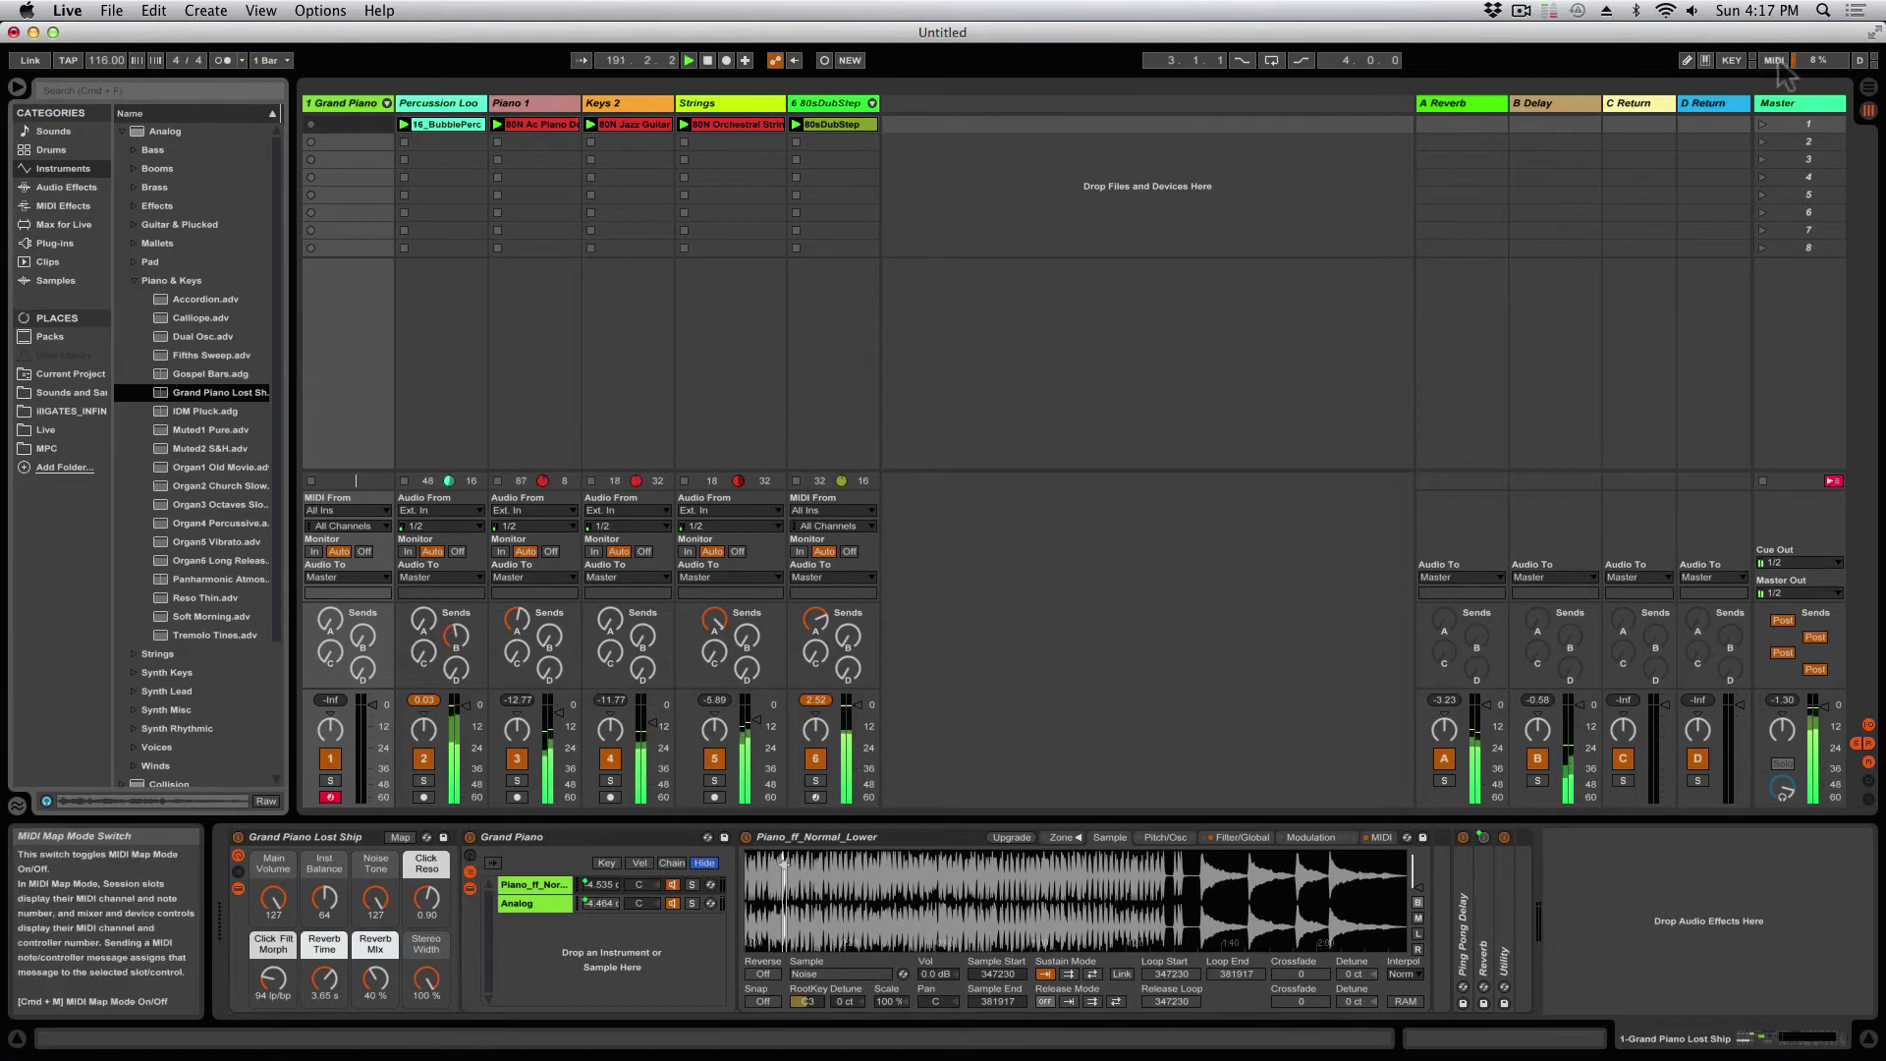
Step: Turn on the computer MIDI keyboard and try out several notes on the Grand Piano track
{"action": "left_click", "coordinate": [1706, 61]}
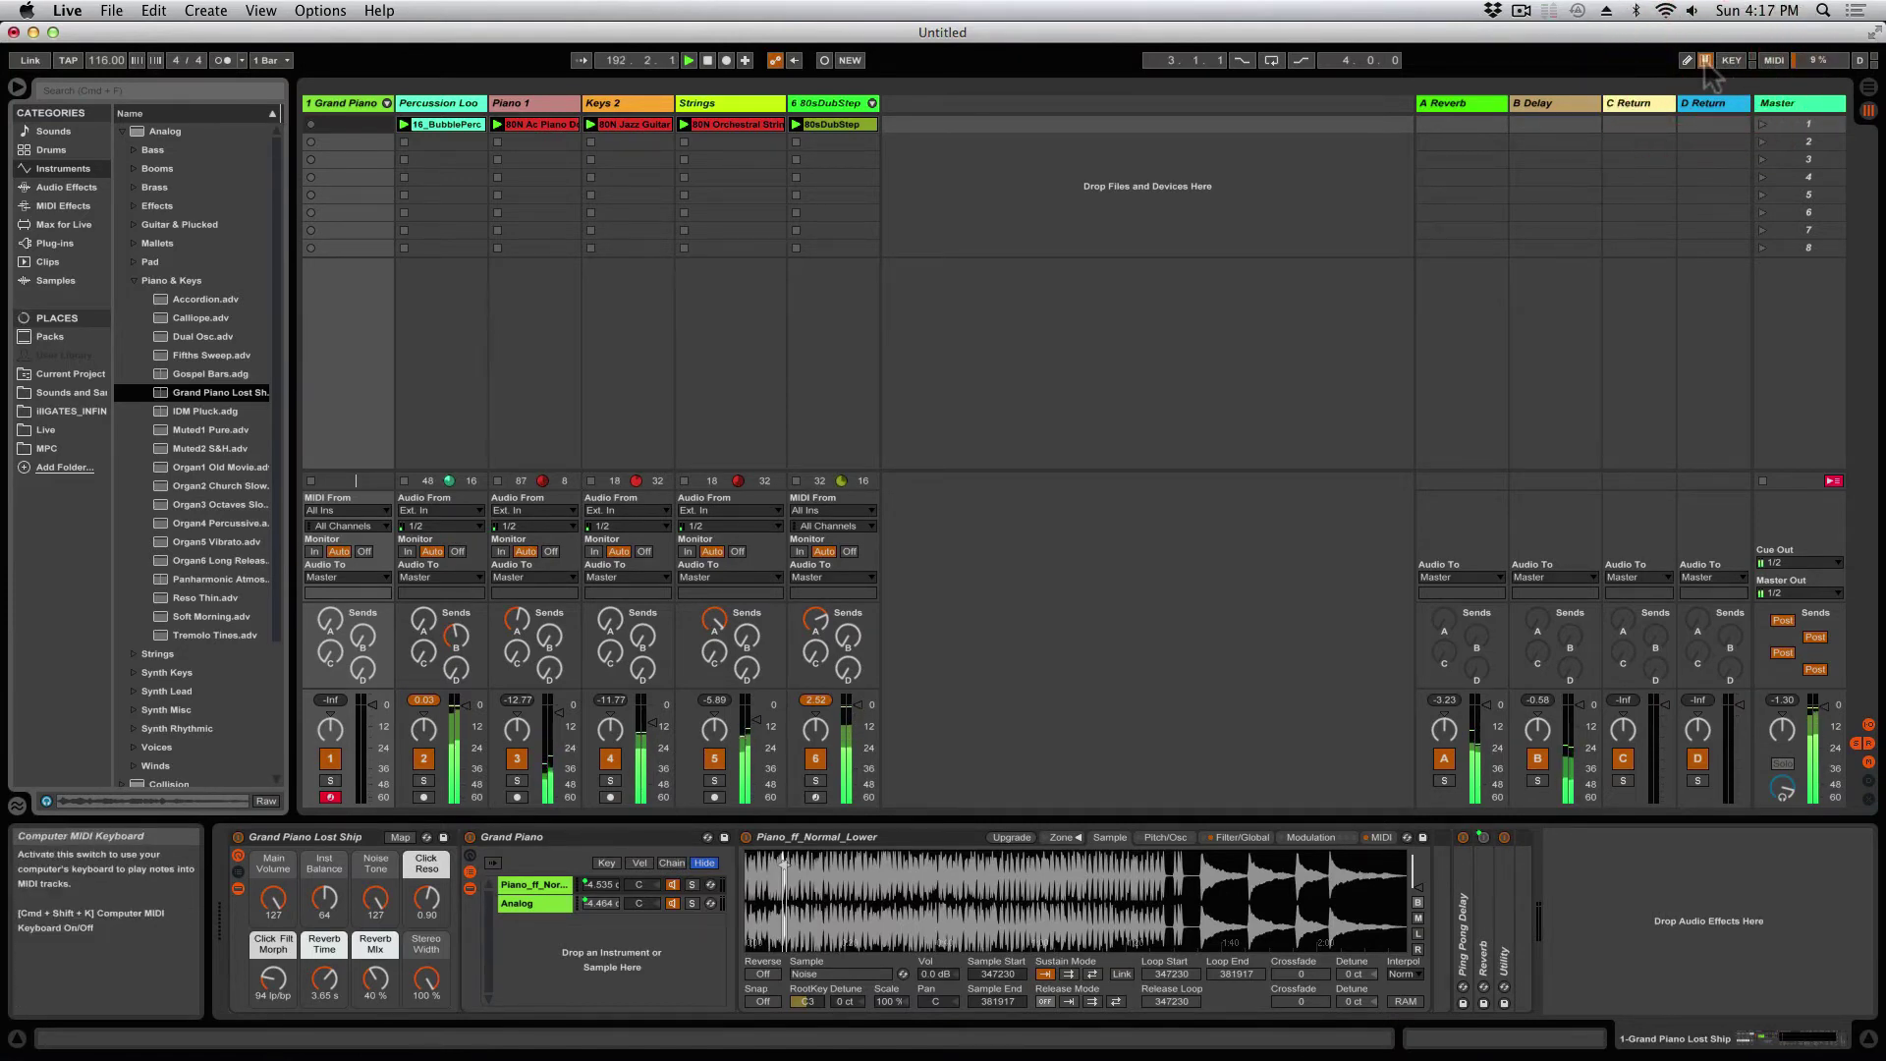
{"action": "key", "text": "h"}
{"action": "key", "text": "g"}
{"action": "key", "text": "h"}
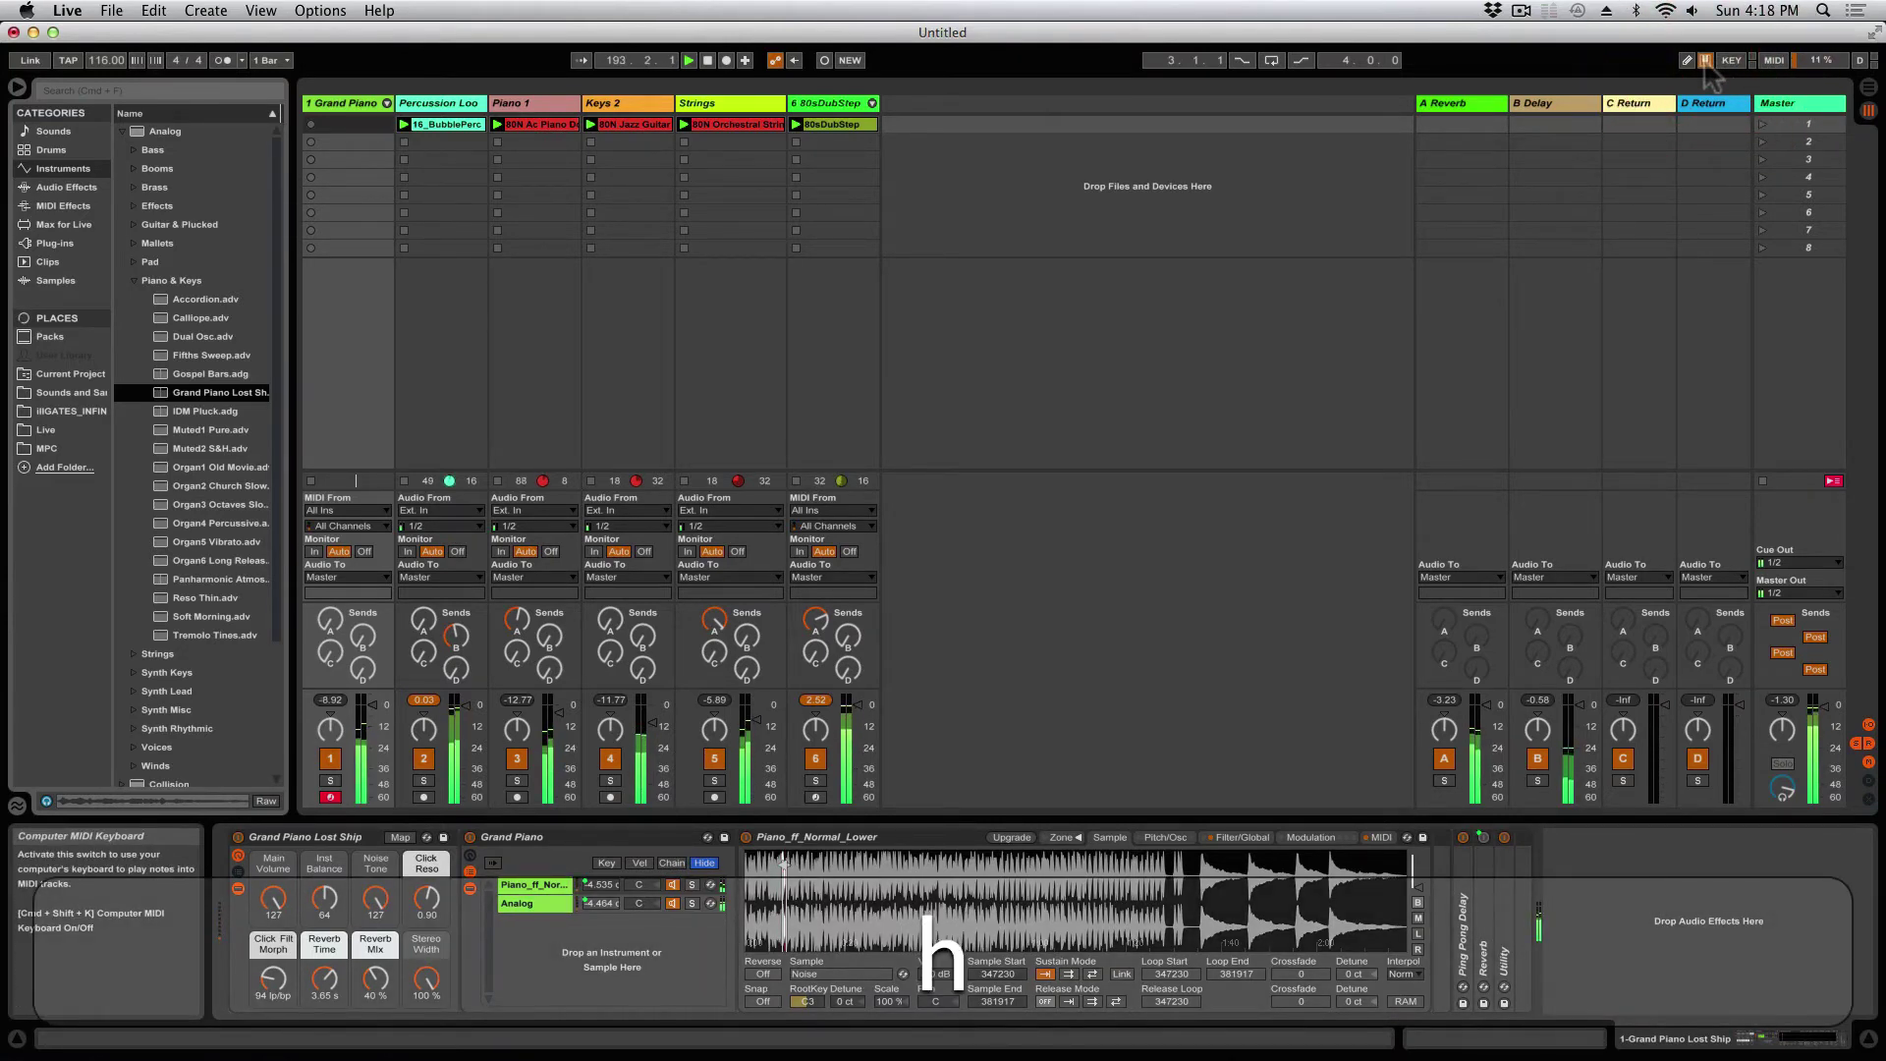
{"action": "key", "text": "k"}
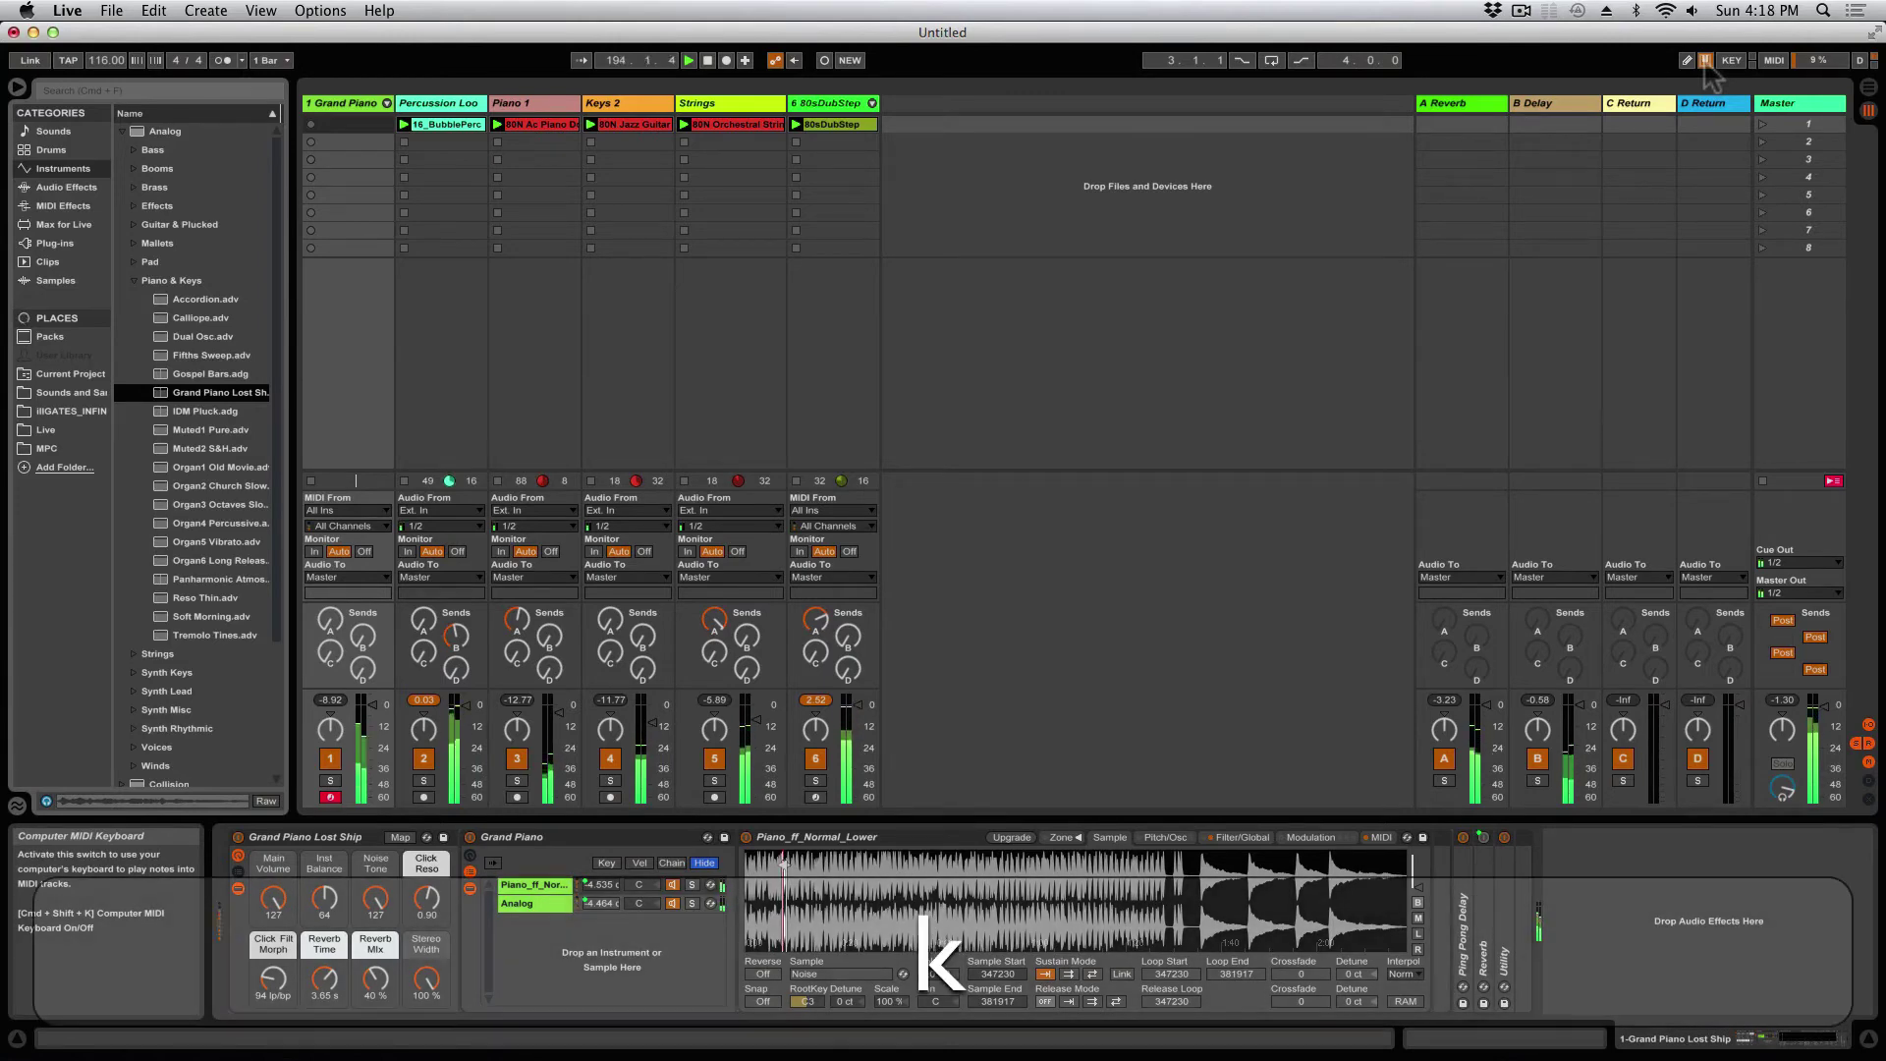
{"action": "key", "text": "semicolon"}
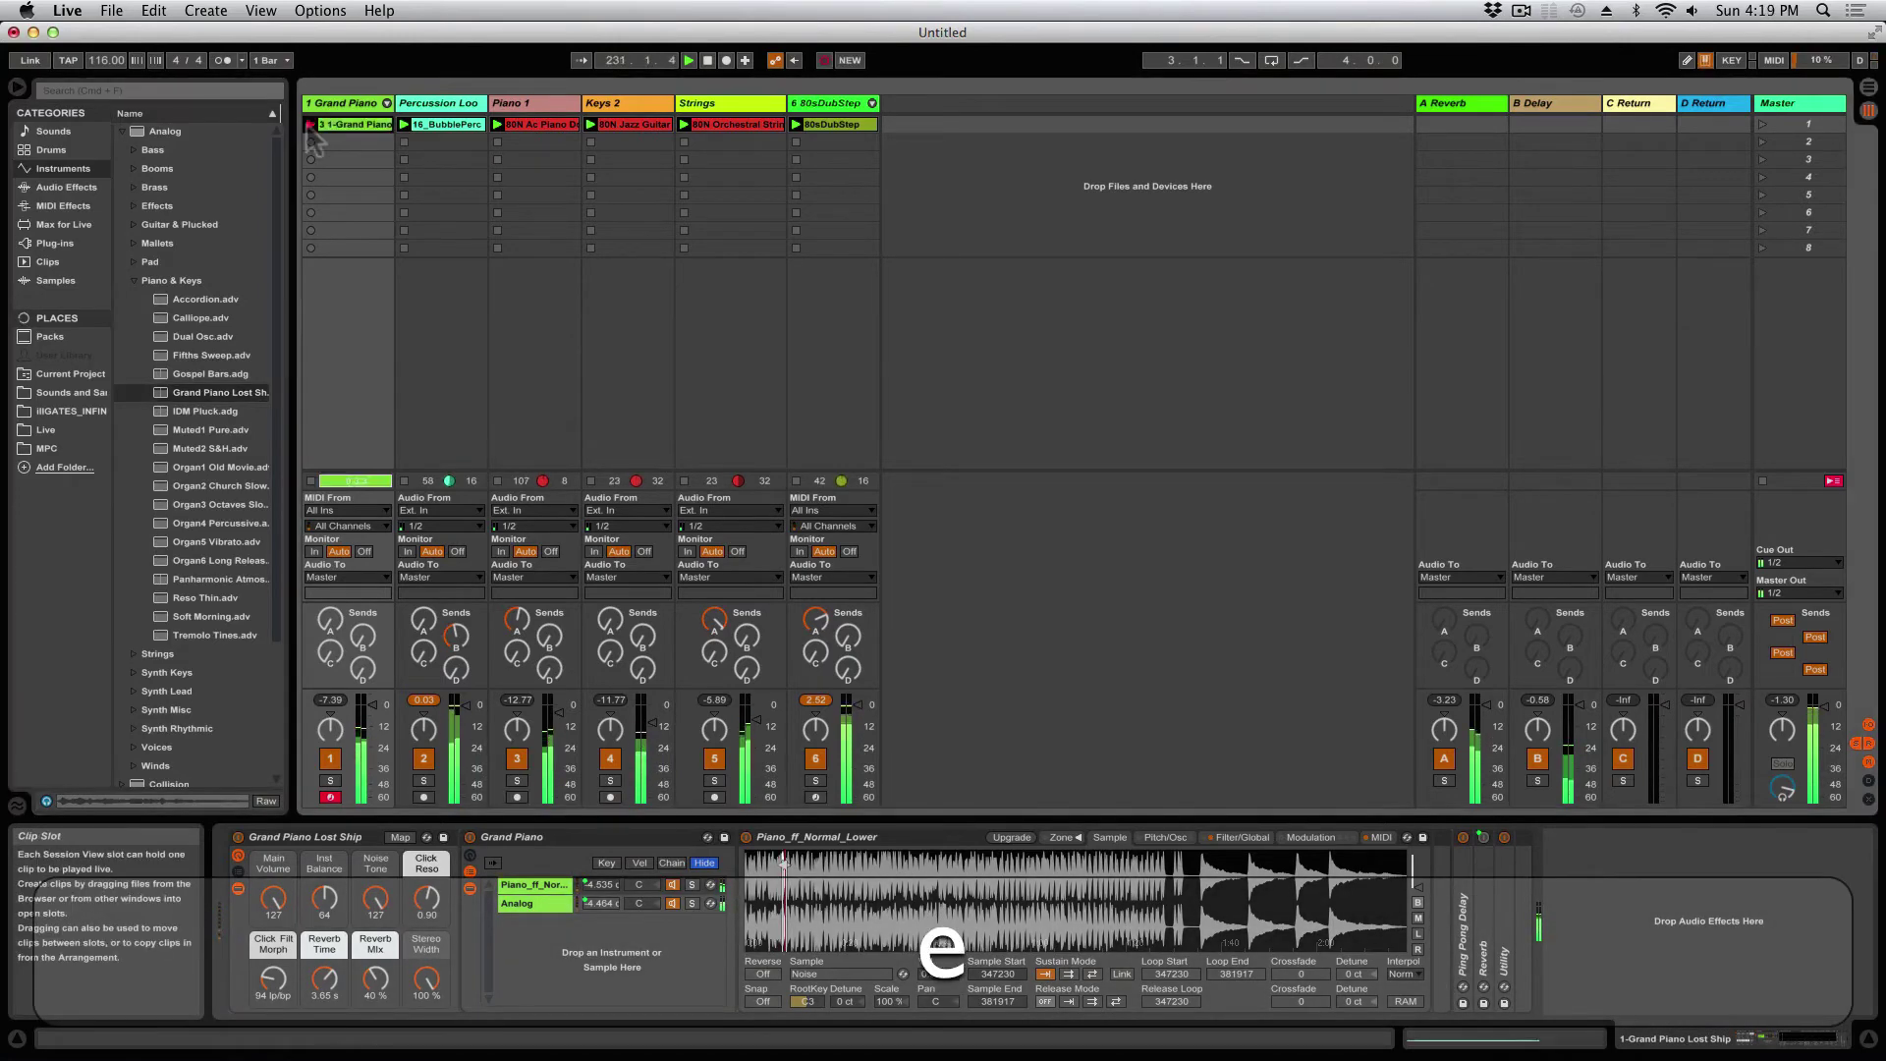
Step: Record a short melody into the Grand Piano track's first clip slot, then end the recording so the clip loops
{"action": "key", "text": "f"}
{"action": "key", "text": "t"}
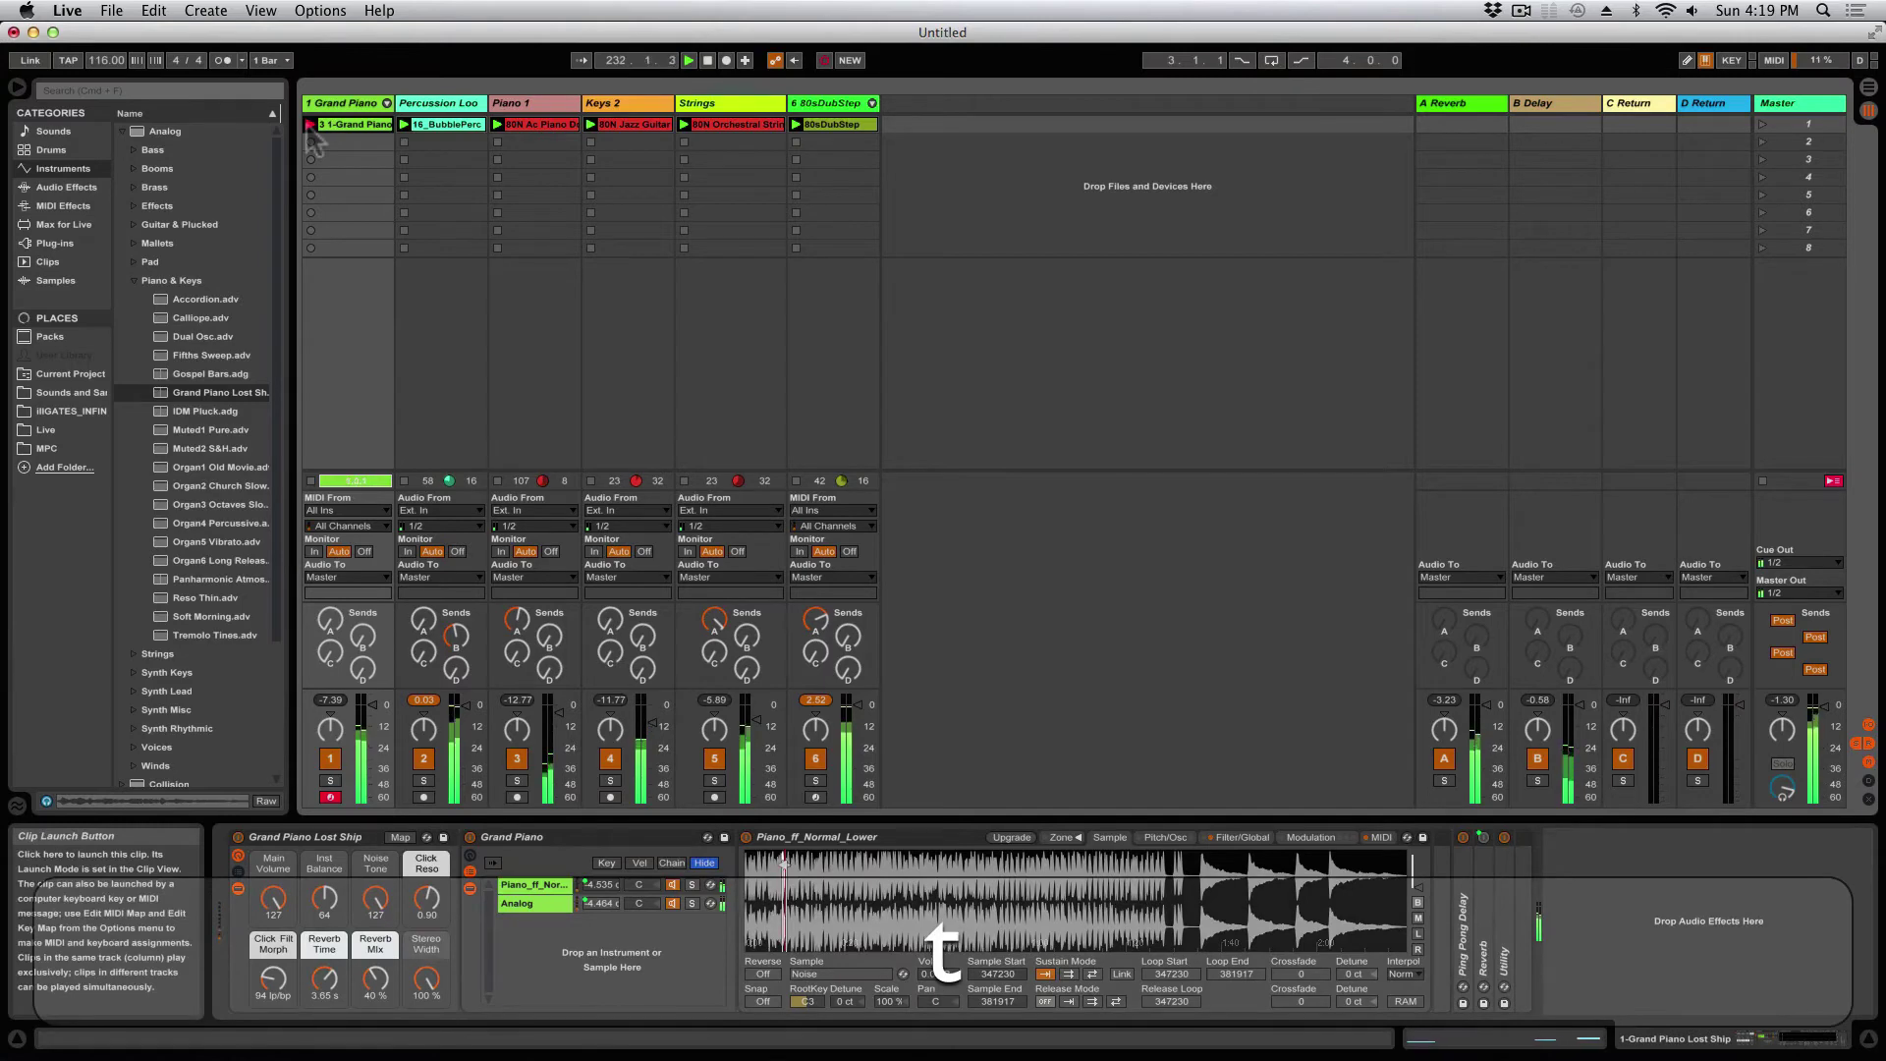
{"action": "key", "text": "f"}
{"action": "key", "text": "e"}
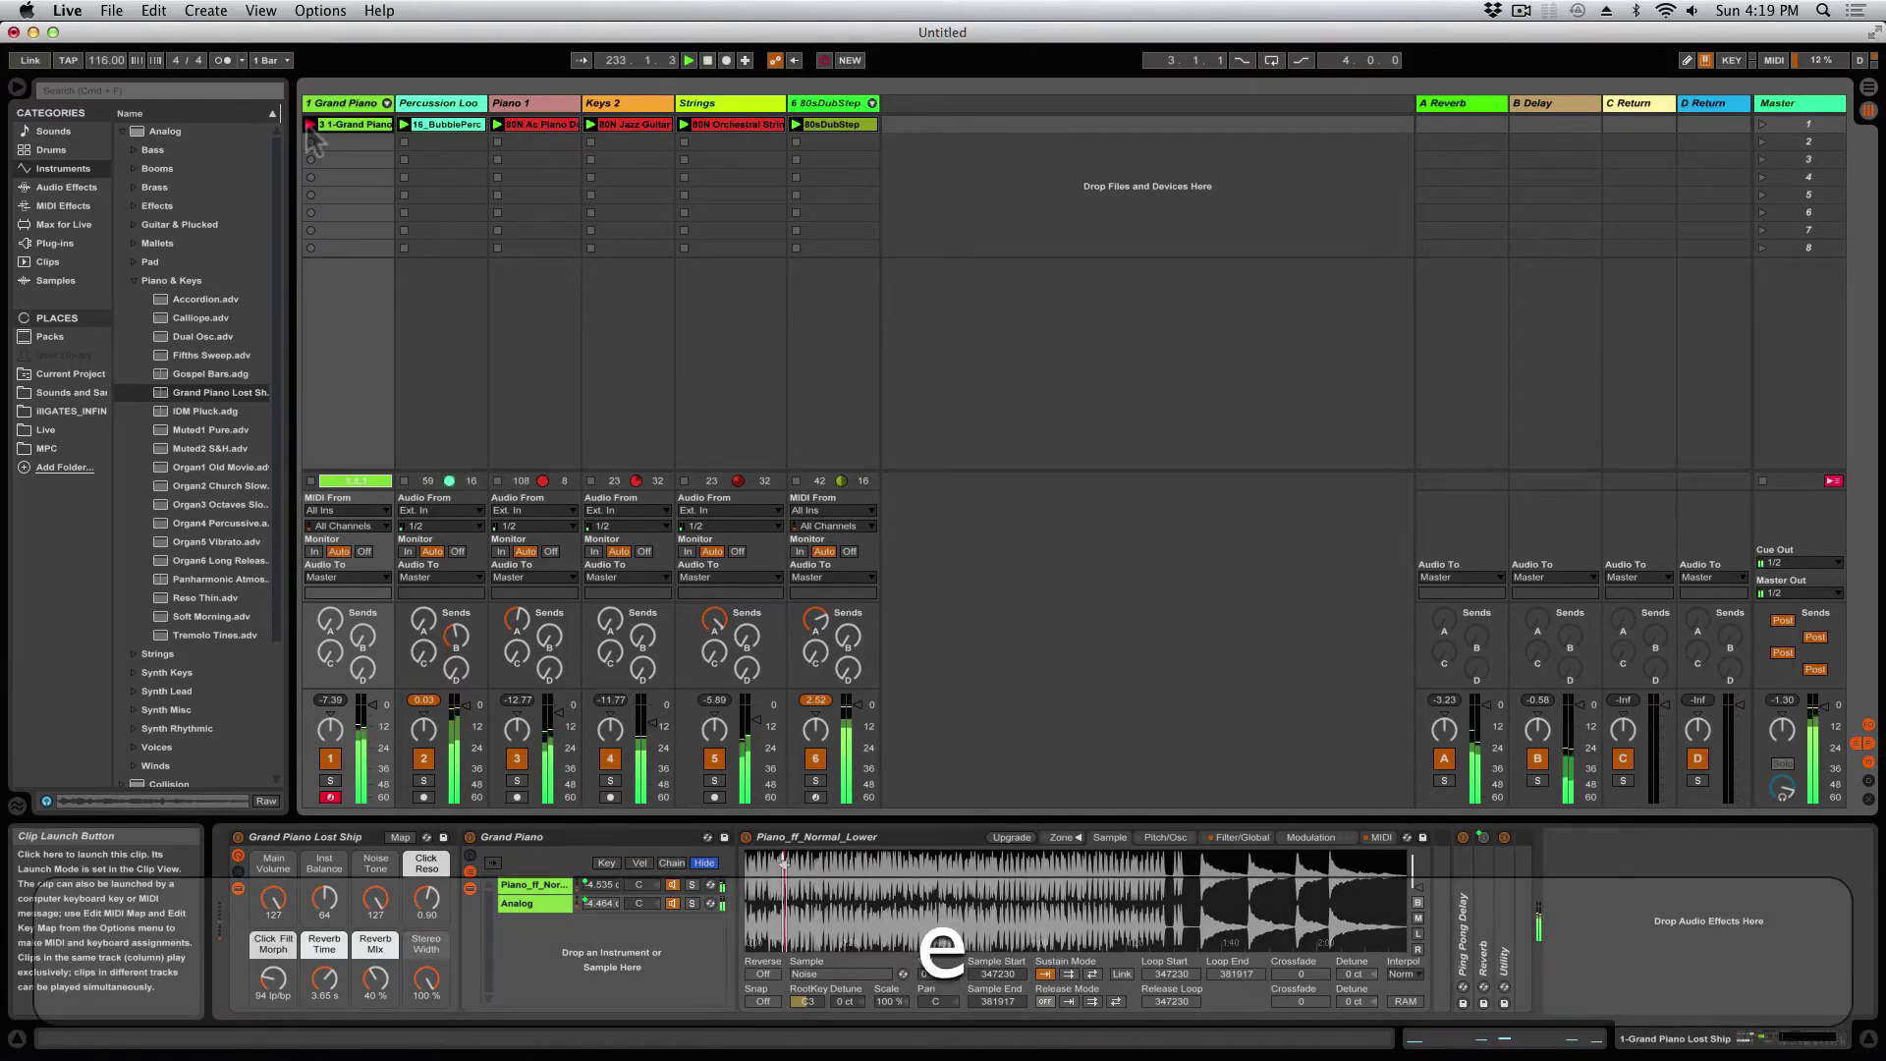
{"action": "key", "text": "s"}
{"action": "key", "text": "e"}
{"action": "left_click", "coordinate": [307, 125]}
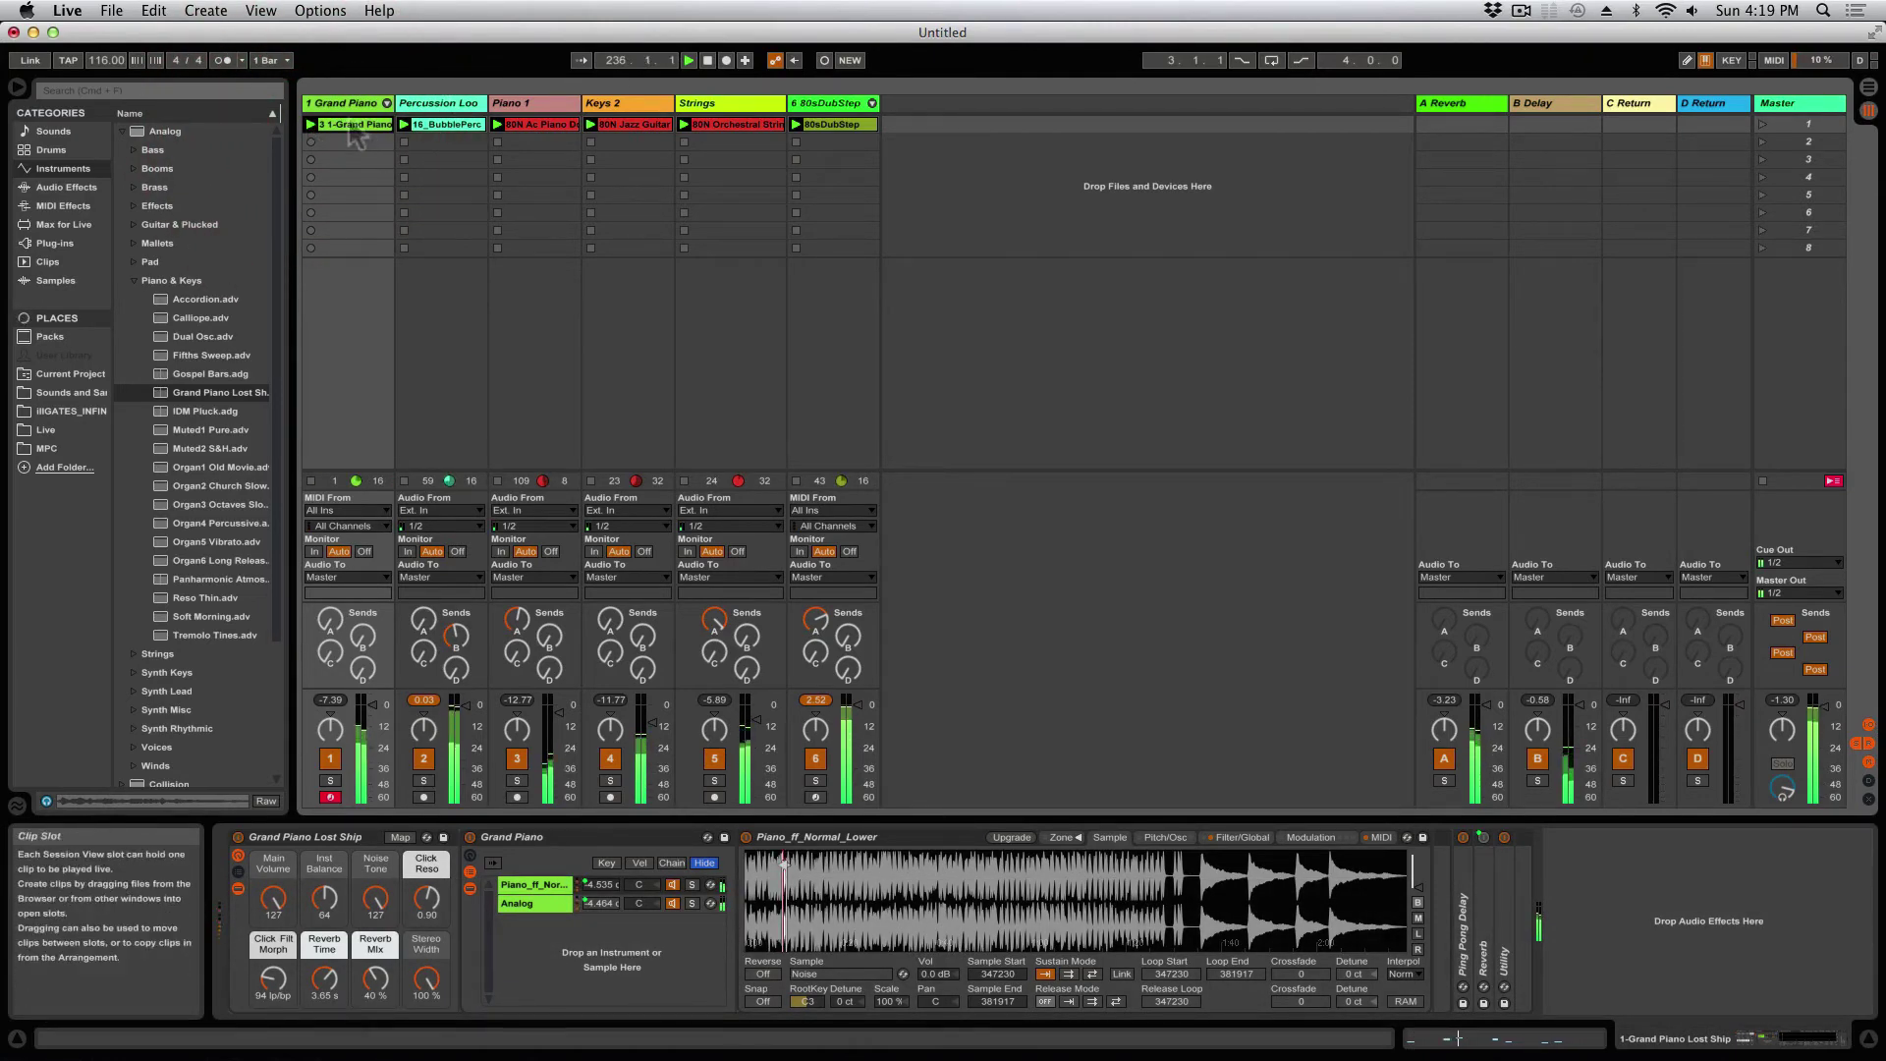
Step: Open the recorded piano clip's notes, select all of them and quantize their timing
{"action": "left_click", "coordinate": [355, 125]}
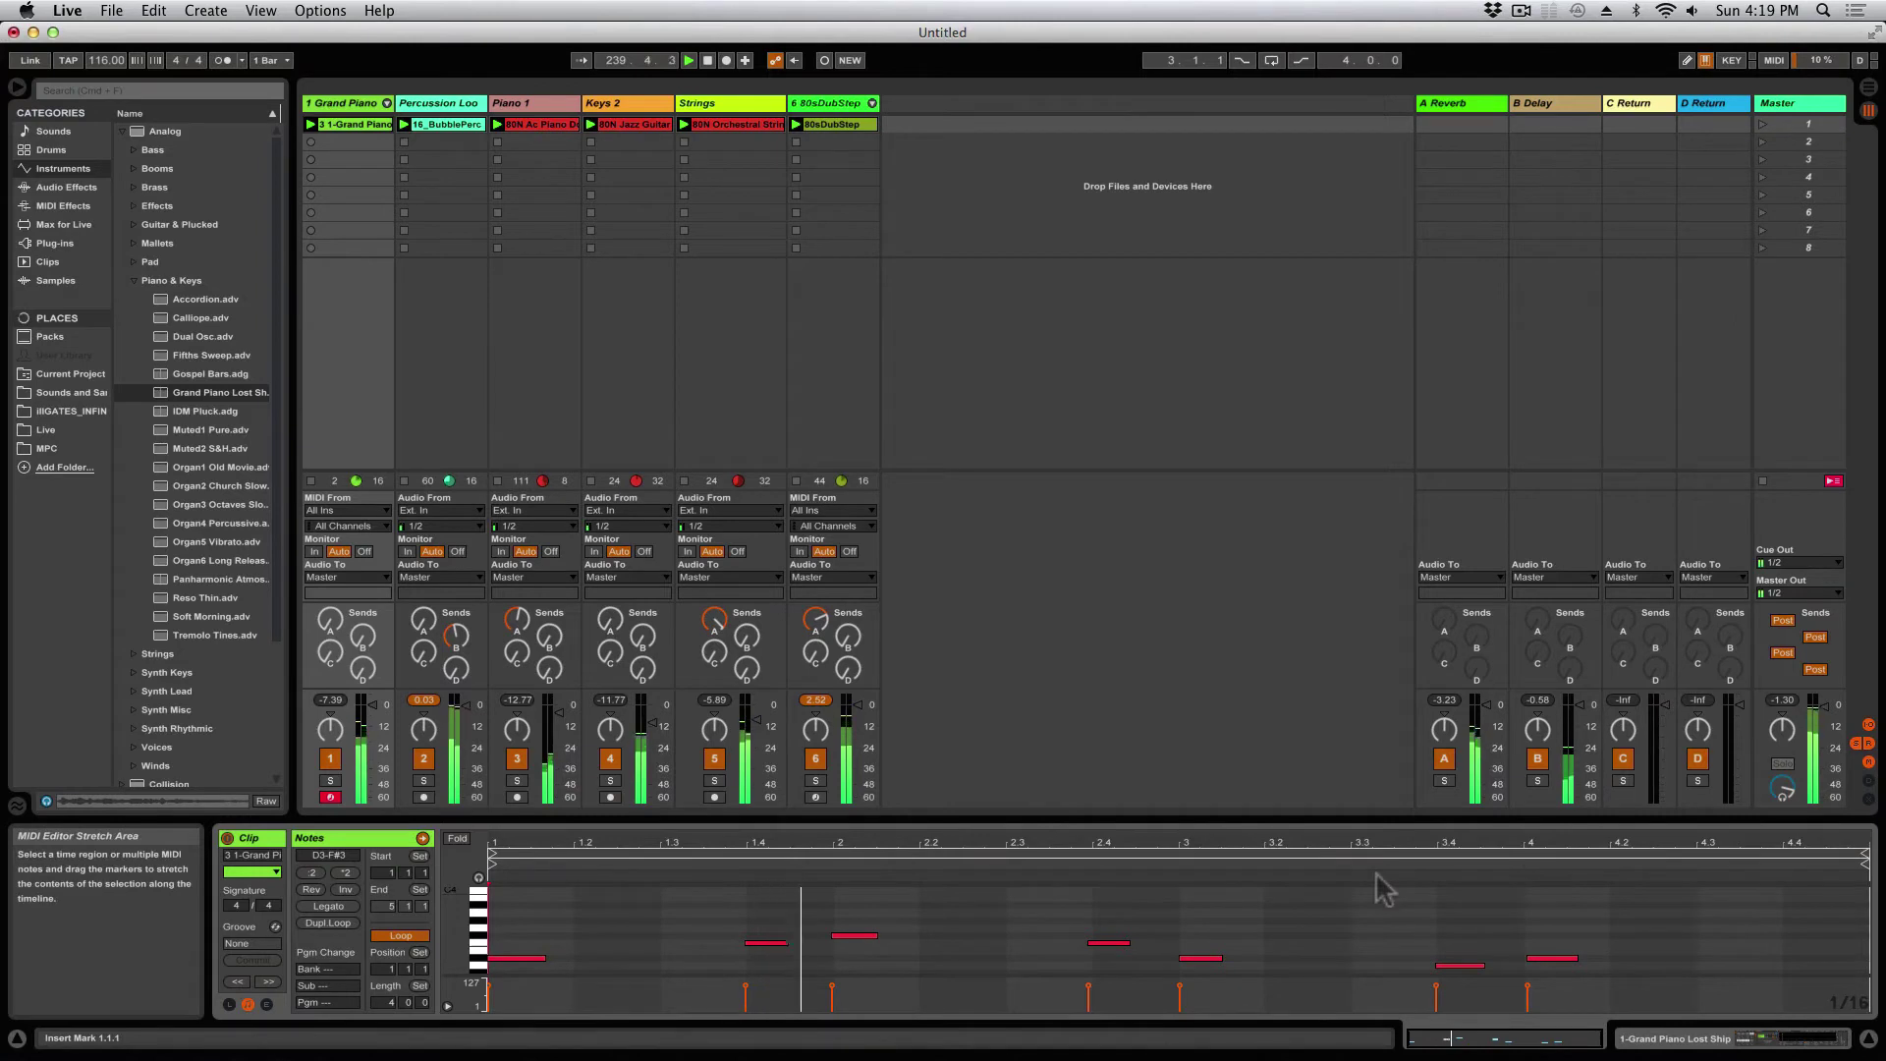
{"action": "mouse_move", "coordinate": [1320, 850]}
{"action": "left_mouse_down"}
{"action": "mouse_move", "coordinate": [1318, 904]}
{"action": "mouse_move", "coordinate": [1309, 853]}
{"action": "left_mouse_up"}
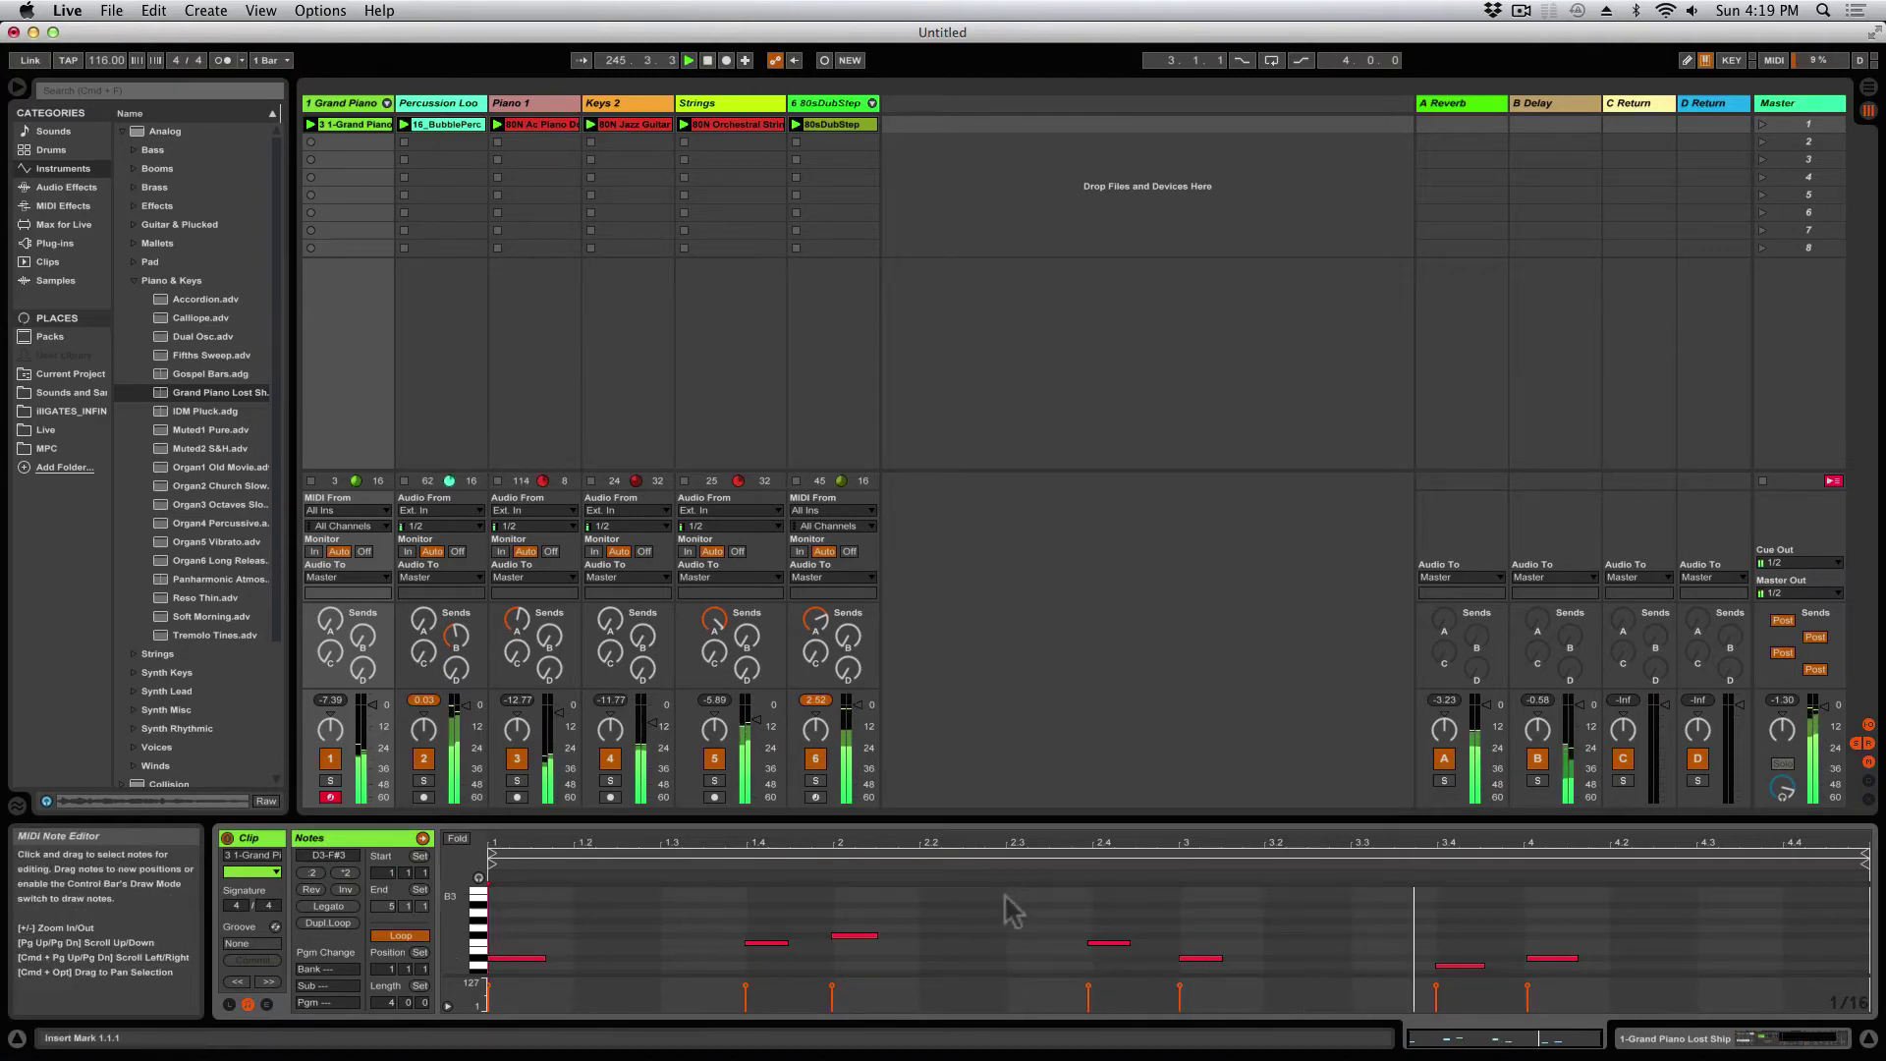
{"action": "left_click", "coordinate": [510, 911]}
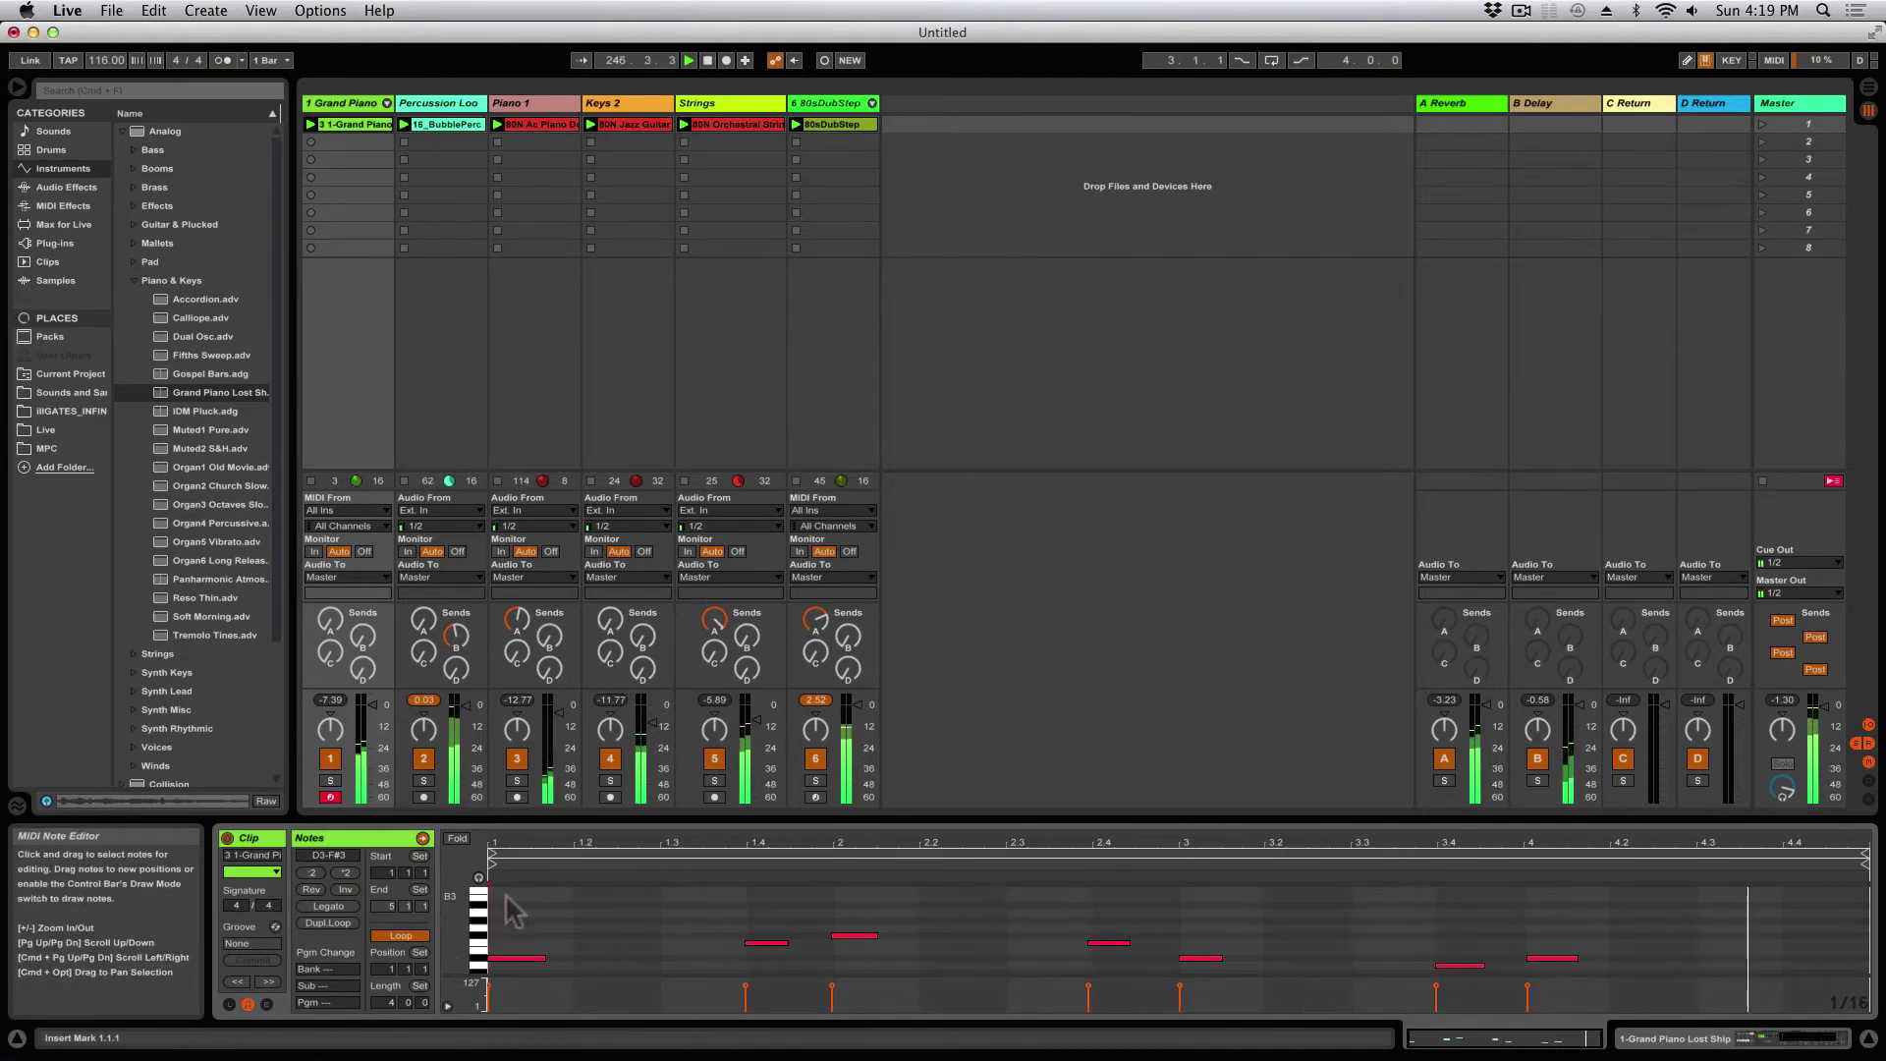
{"action": "key", "text": "super+a"}
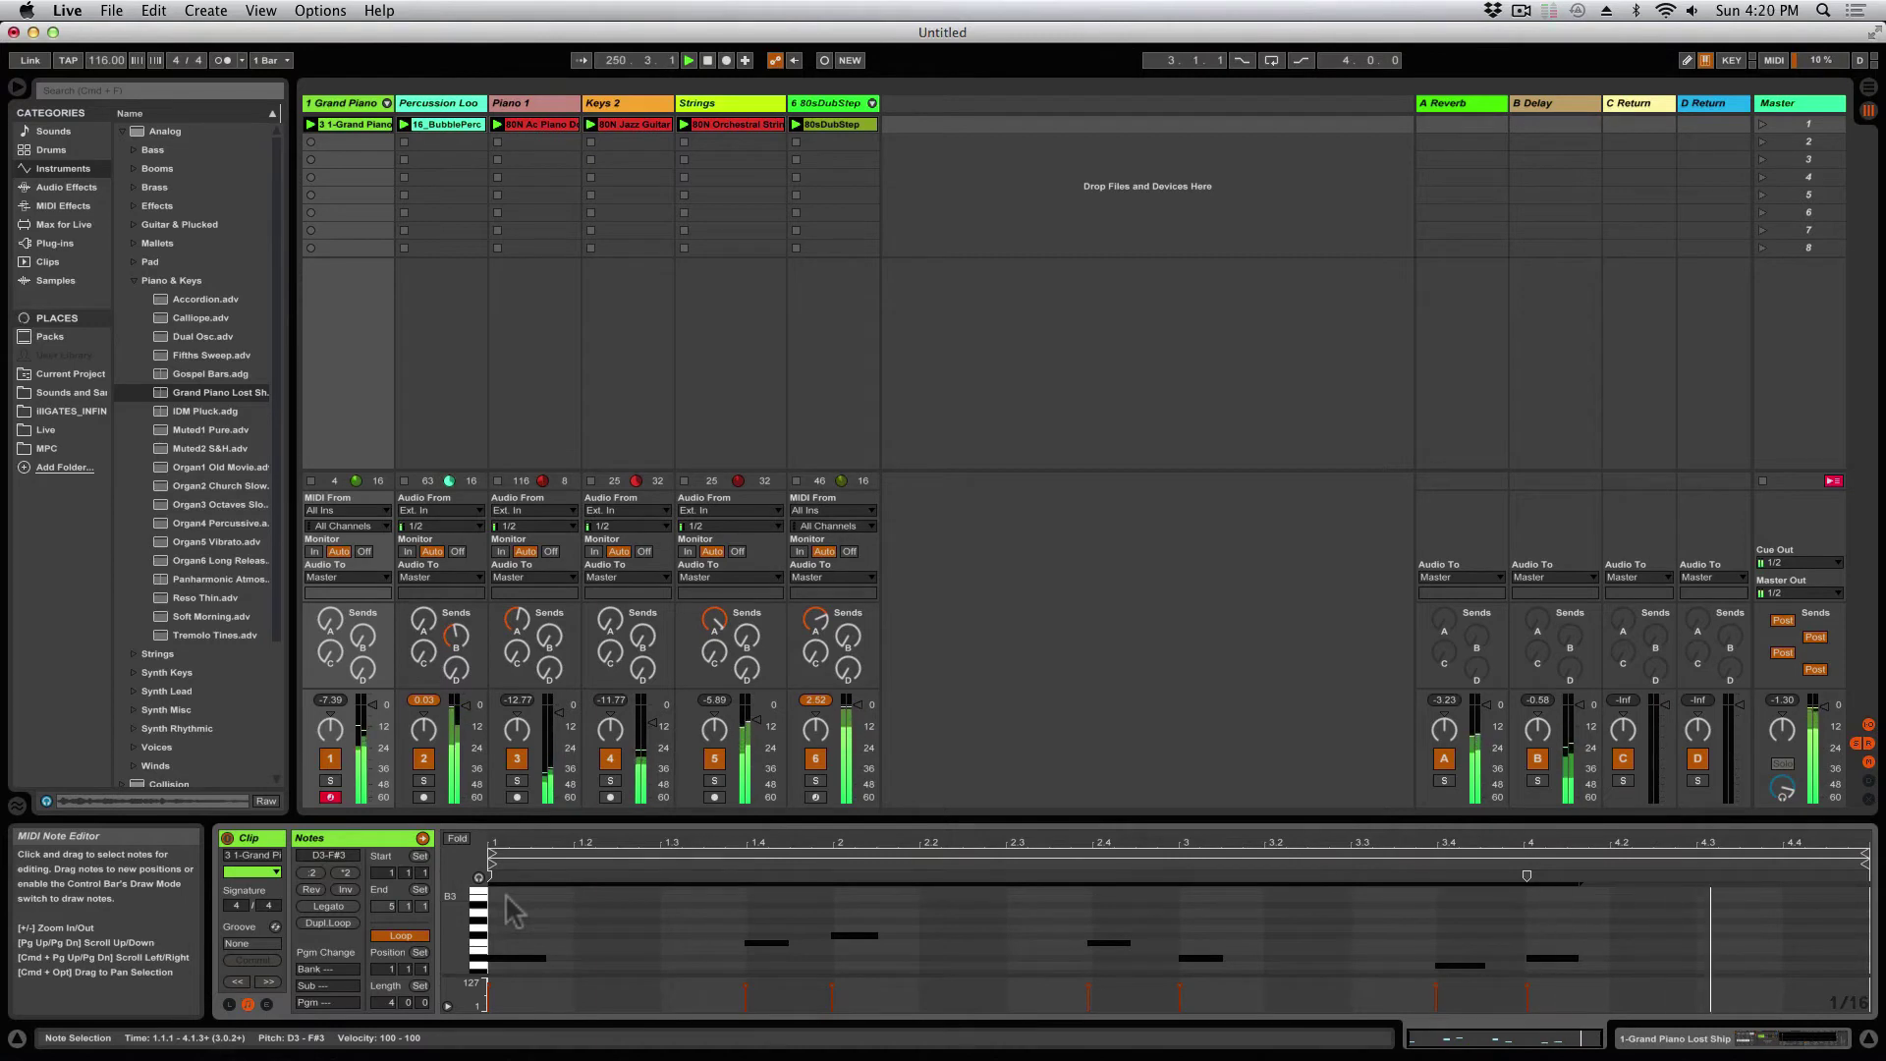
{"action": "key", "text": "super+u"}
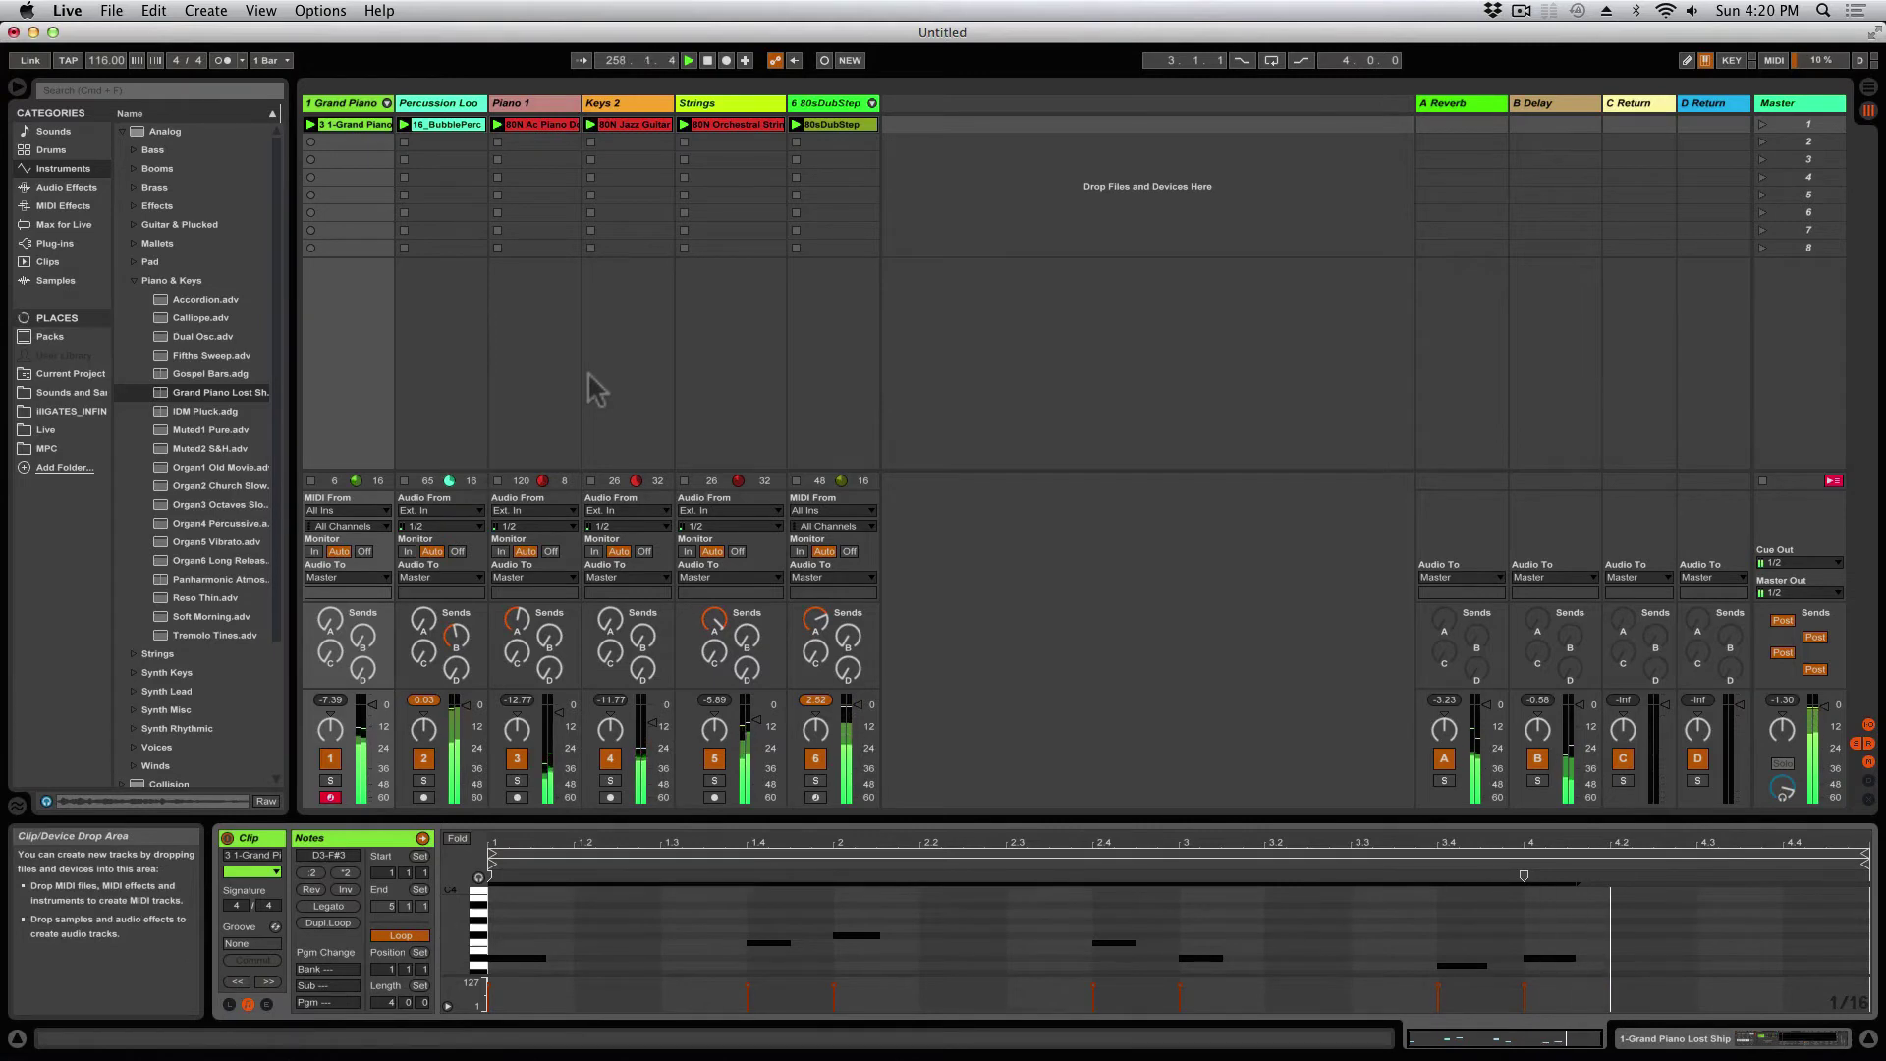
Step: Stop playback and duplicate the recorded piano clip into the slot below
{"action": "left_click", "coordinate": [348, 125]}
{"action": "key", "text": "space"}
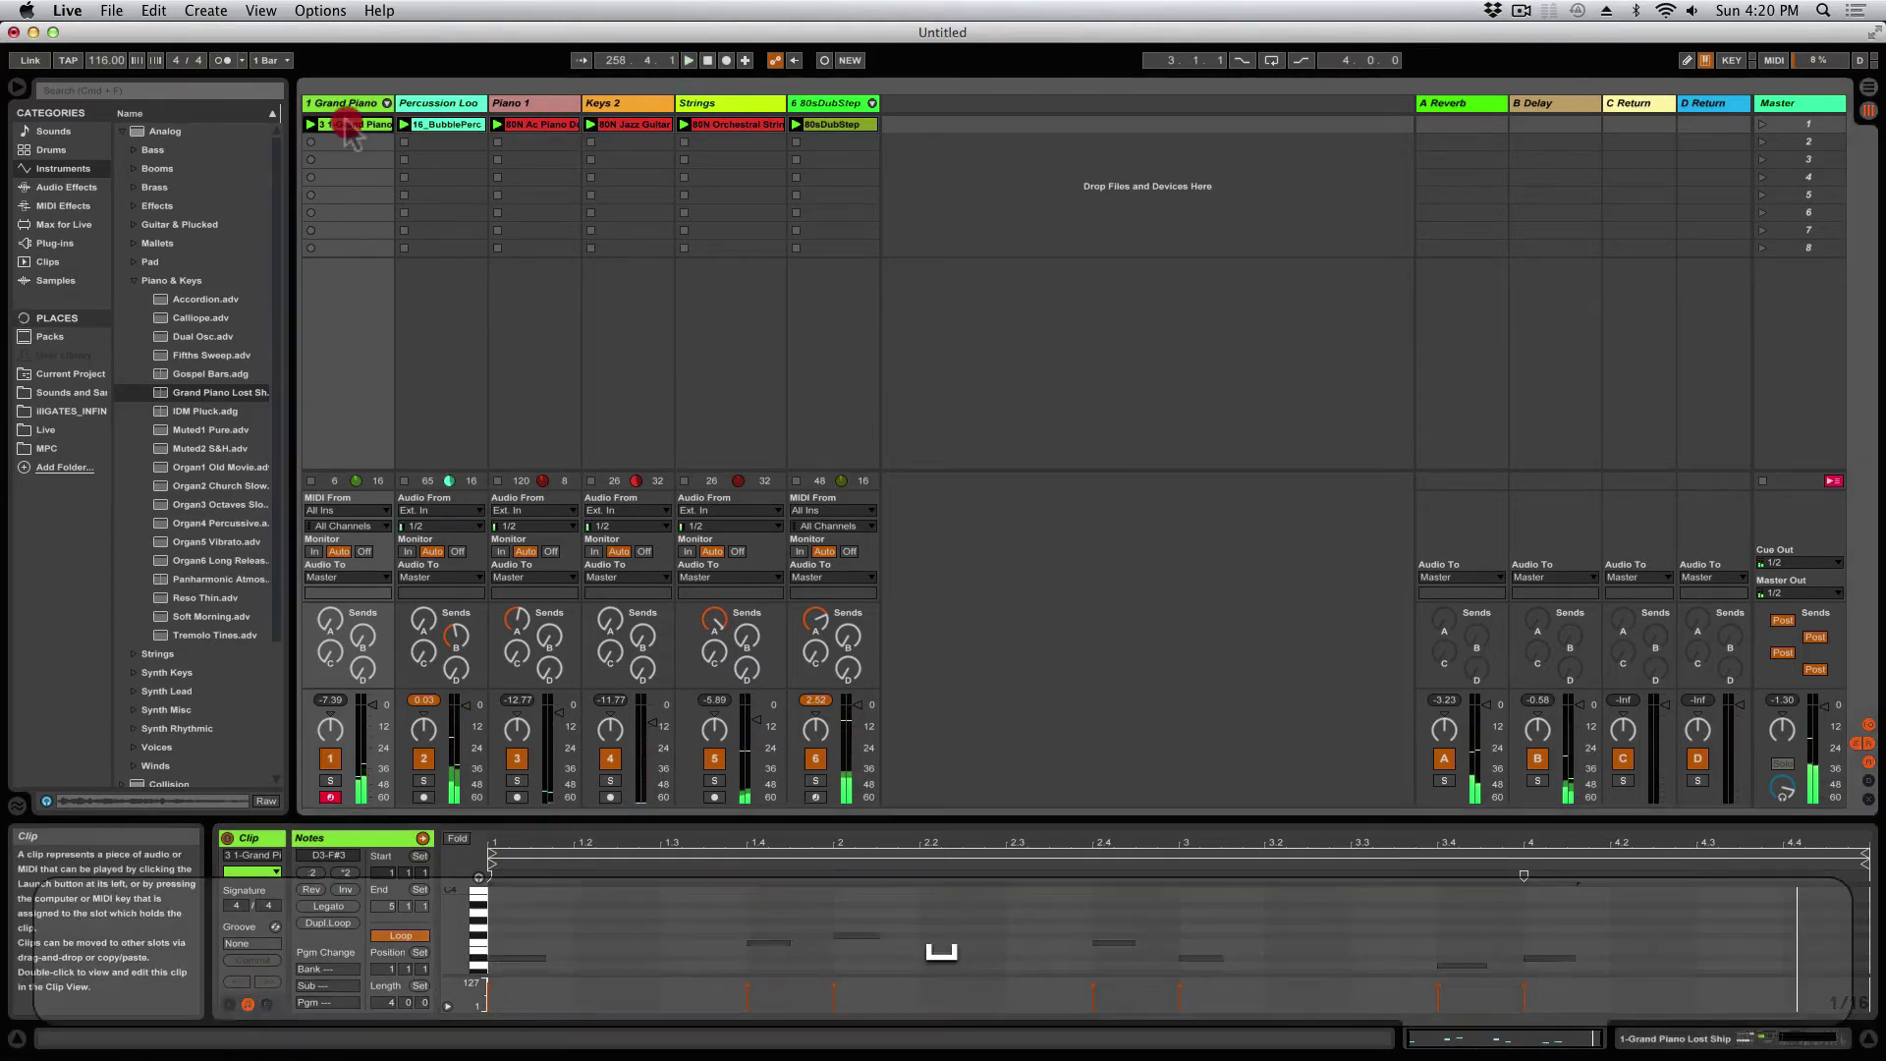
{"action": "right_click", "coordinate": [350, 124]}
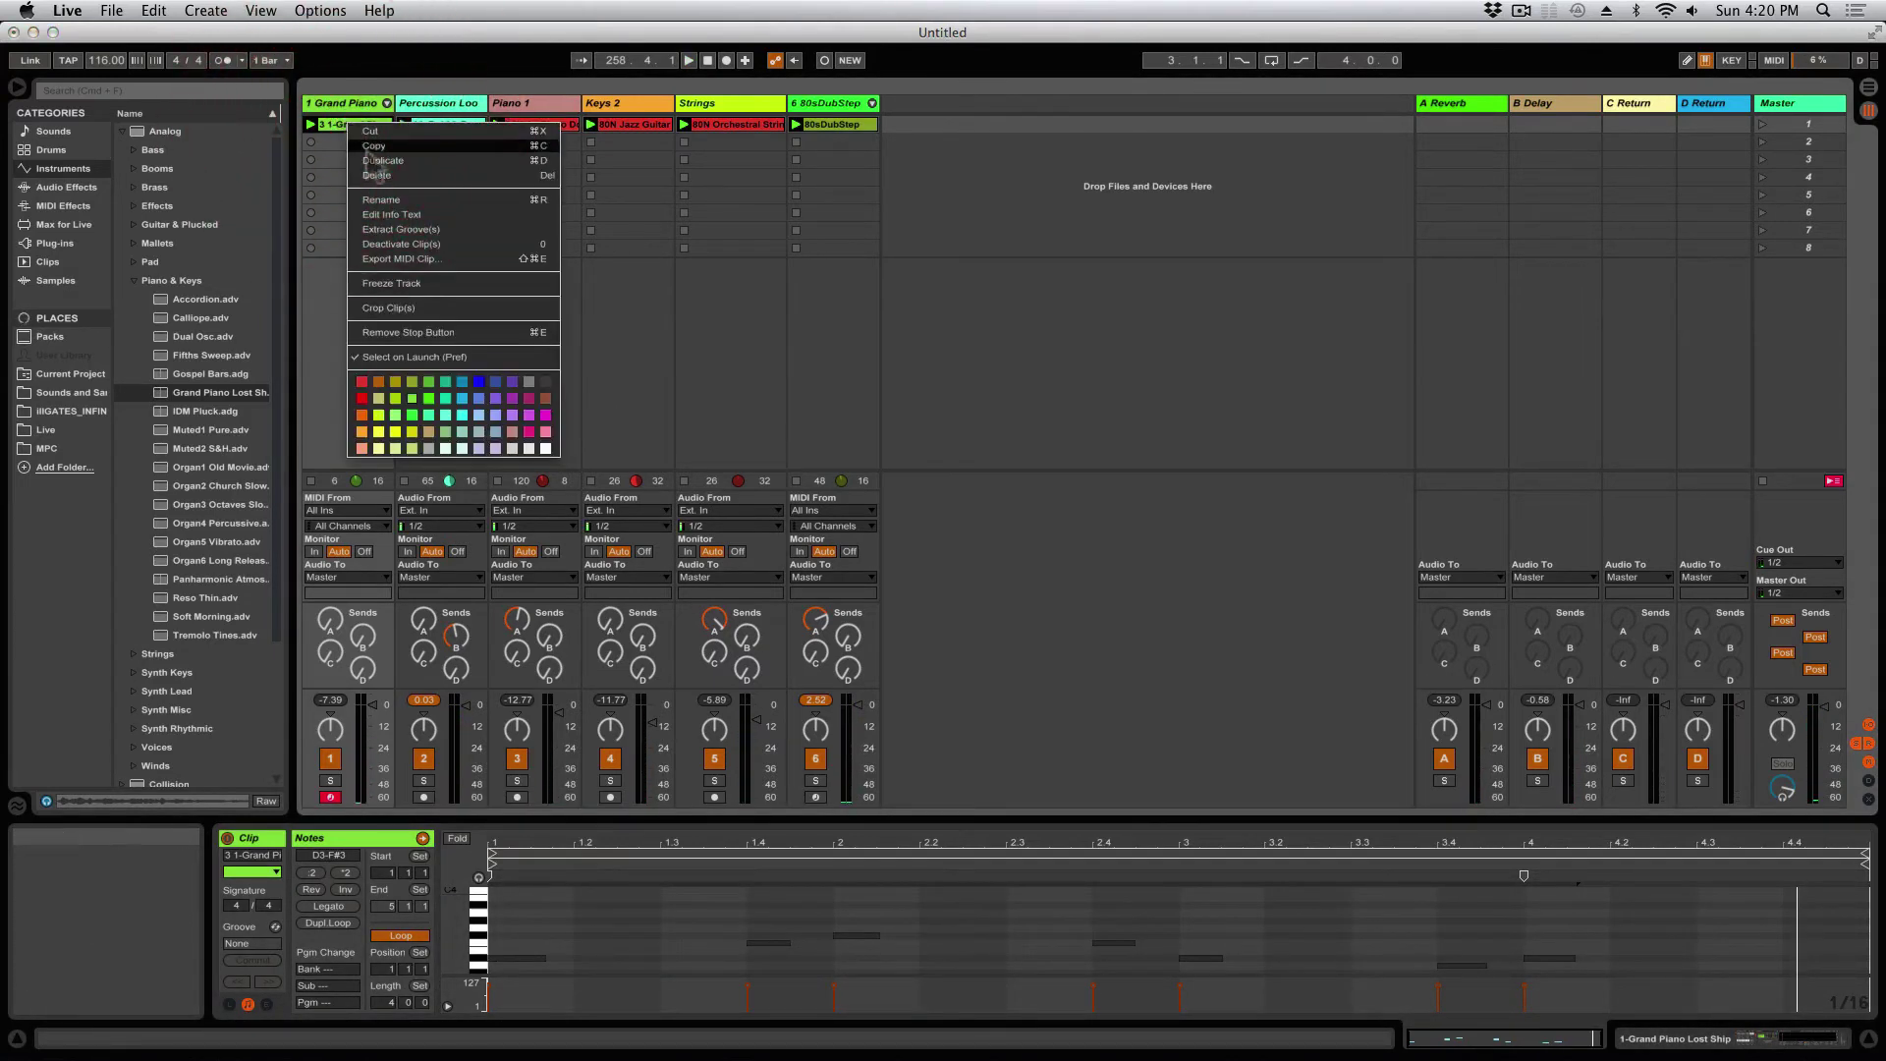
{"action": "left_click", "coordinate": [381, 160]}
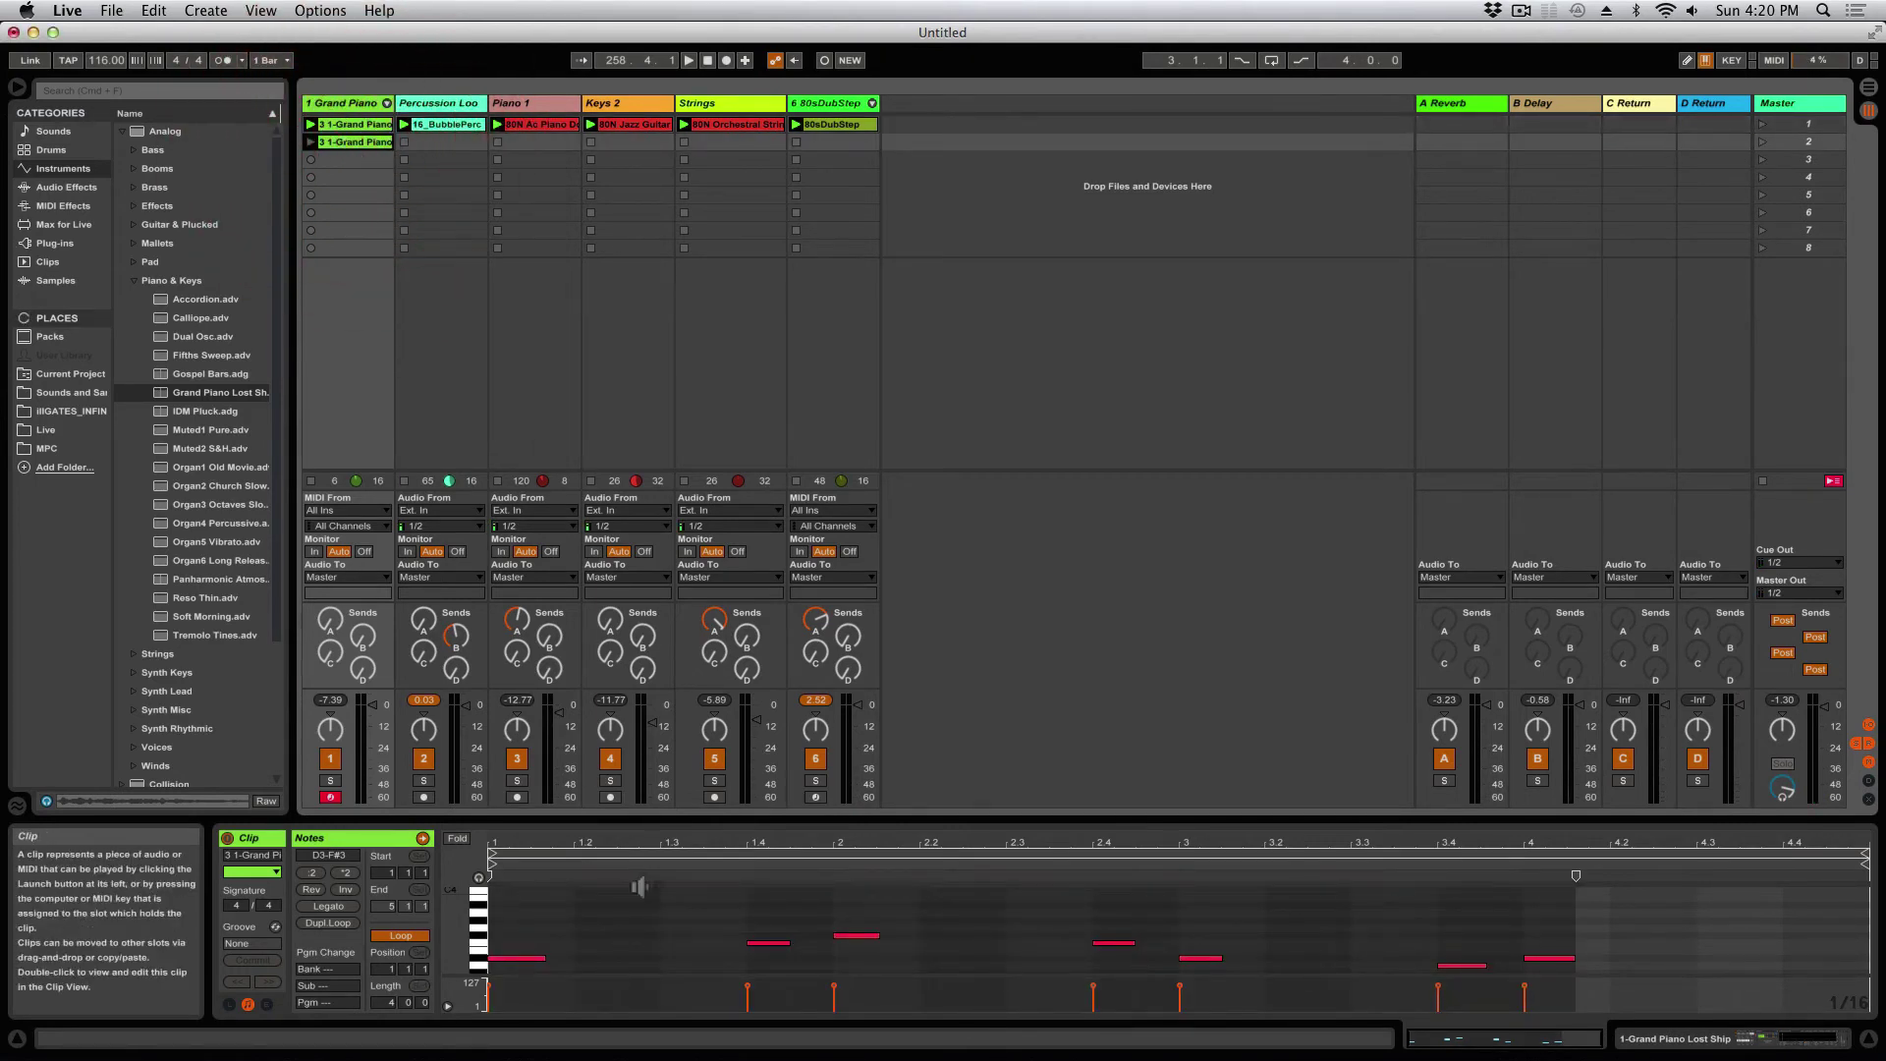
Step: Launch the duplicated piano clip and raise its note at 2.1.1 to A#3
{"action": "left_click", "coordinate": [772, 942]}
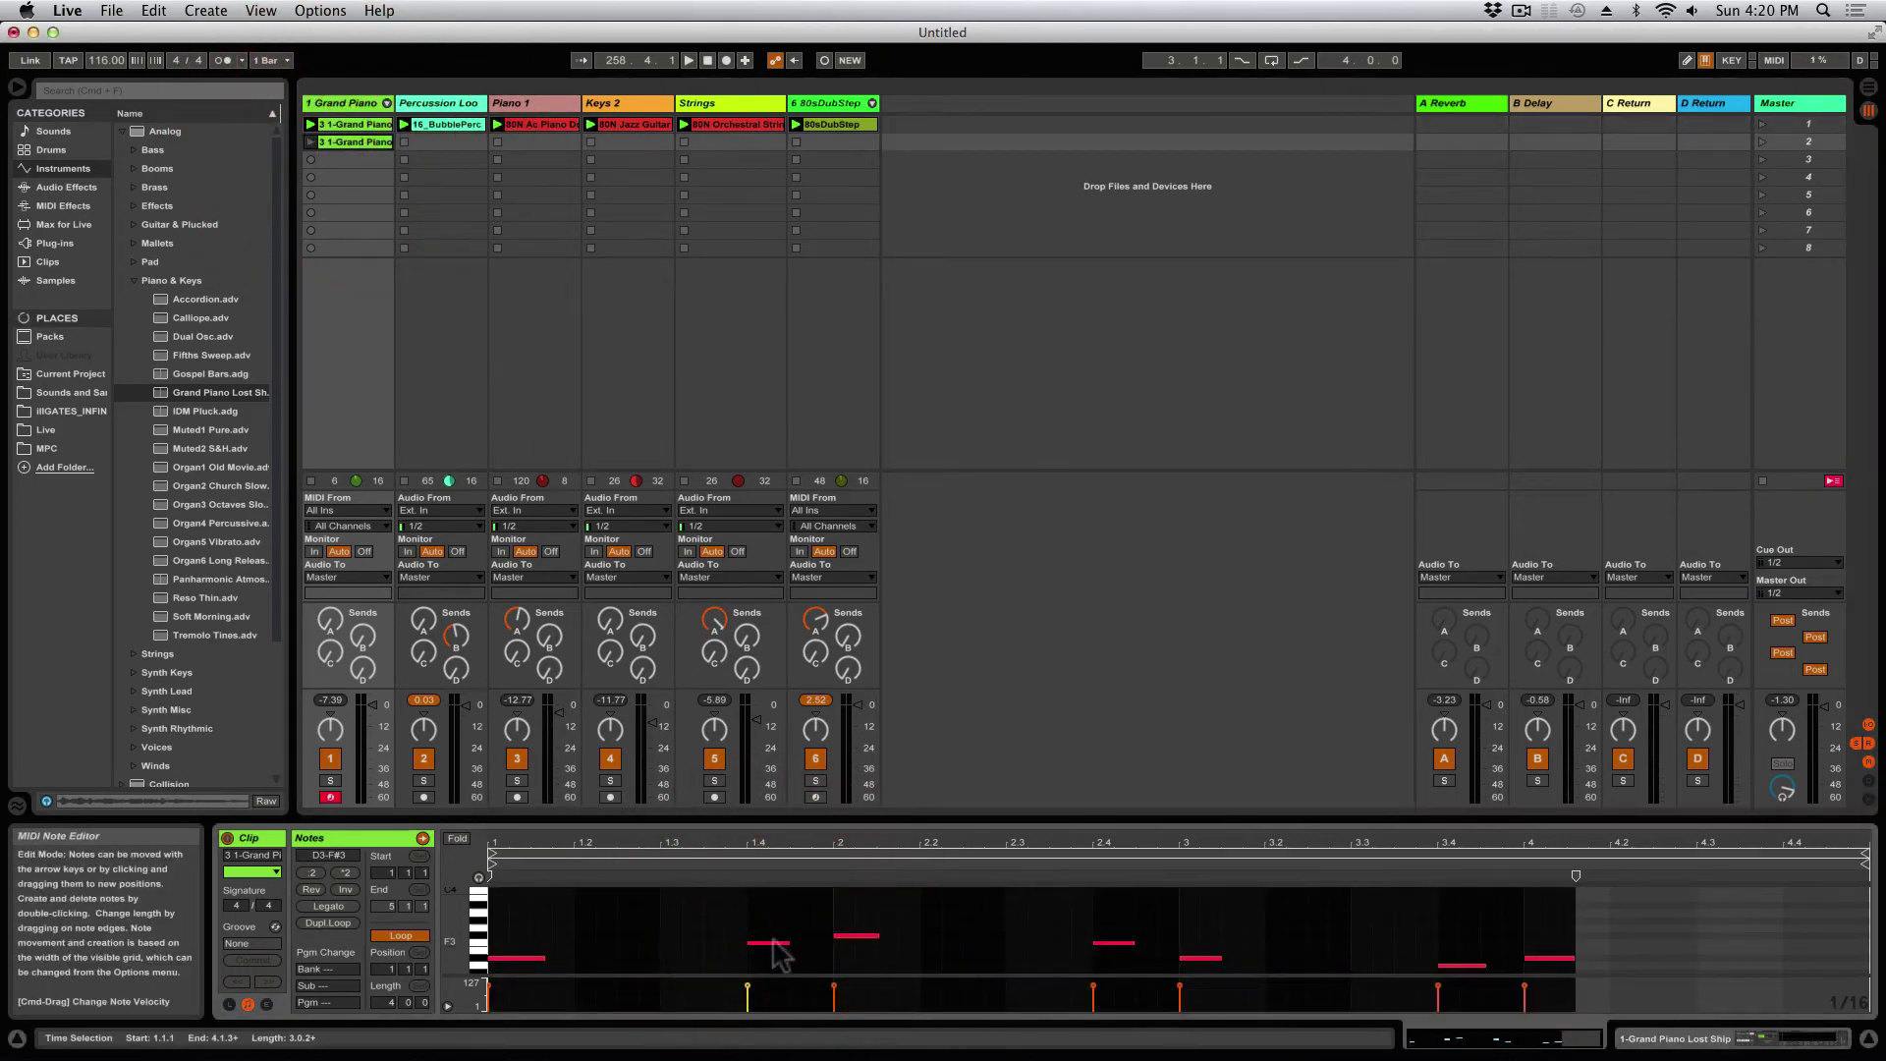
{"action": "left_click", "coordinate": [845, 937]}
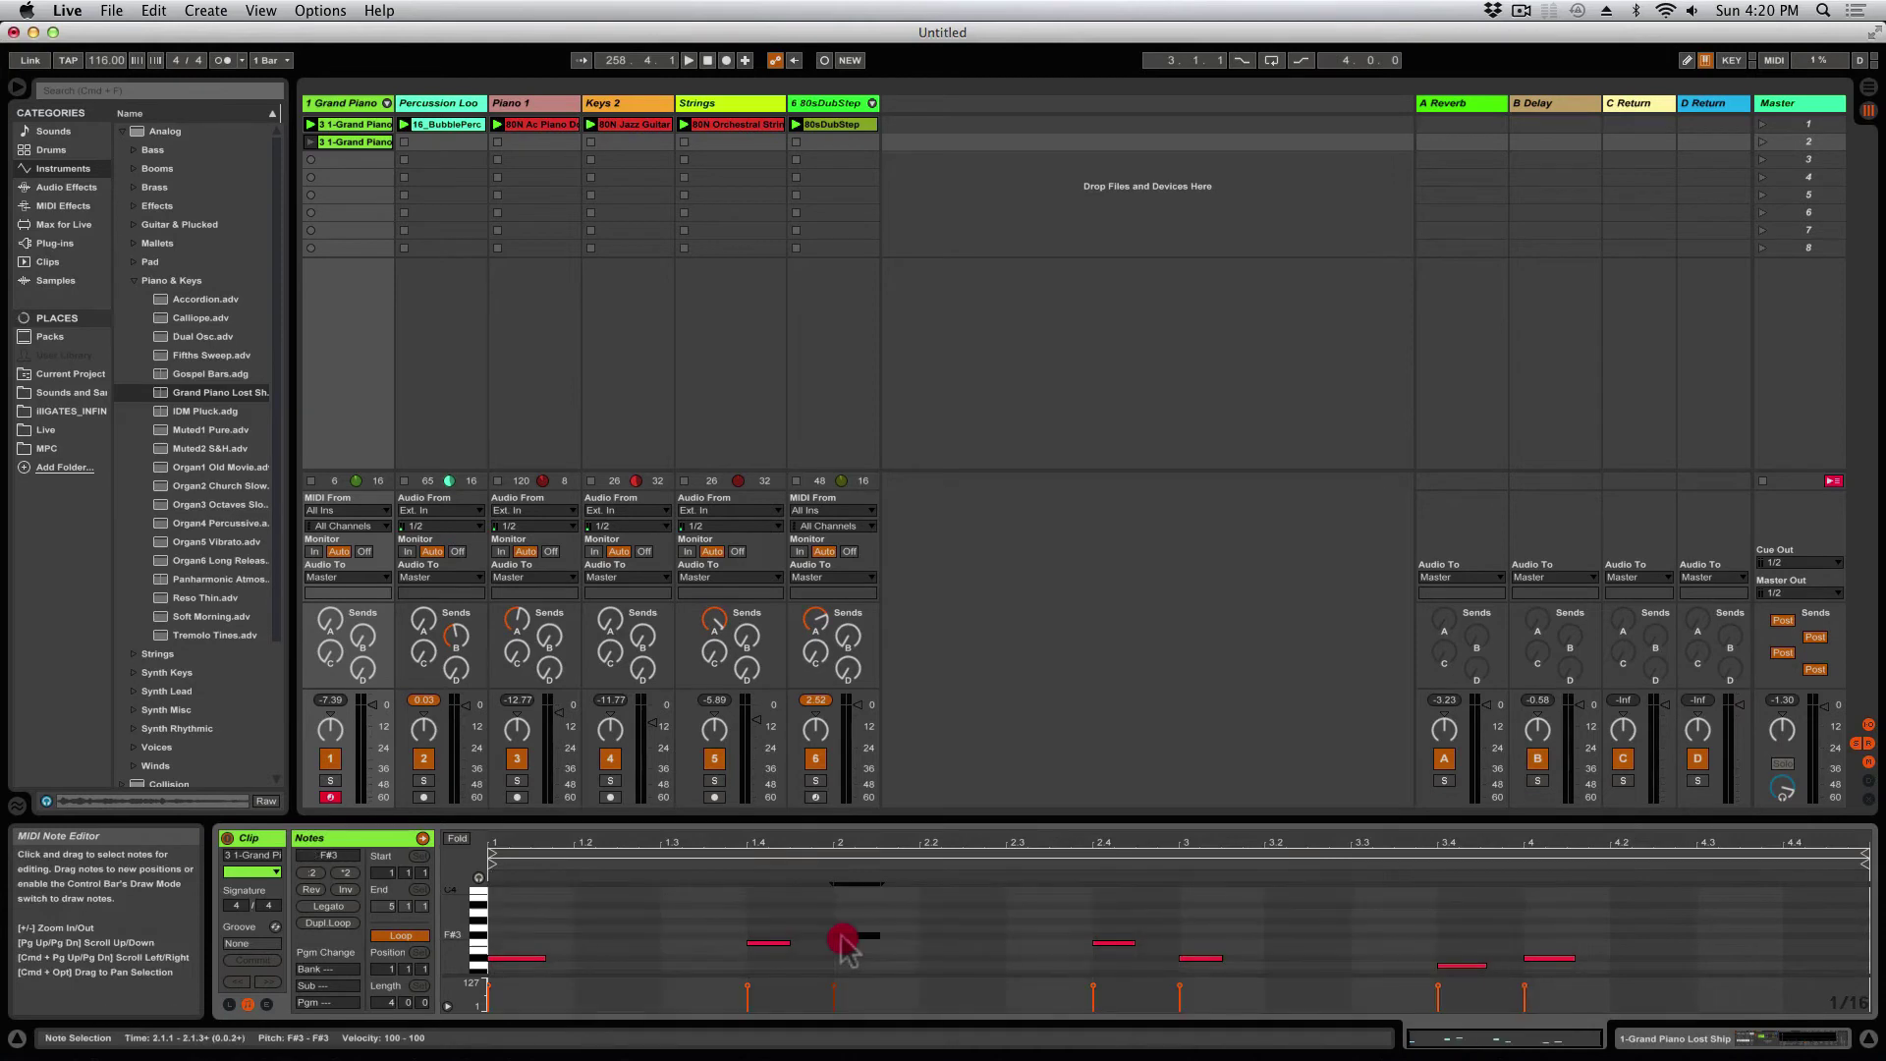
{"action": "left_click_drag", "start_coordinate": [845, 943], "coordinate": [845, 916]}
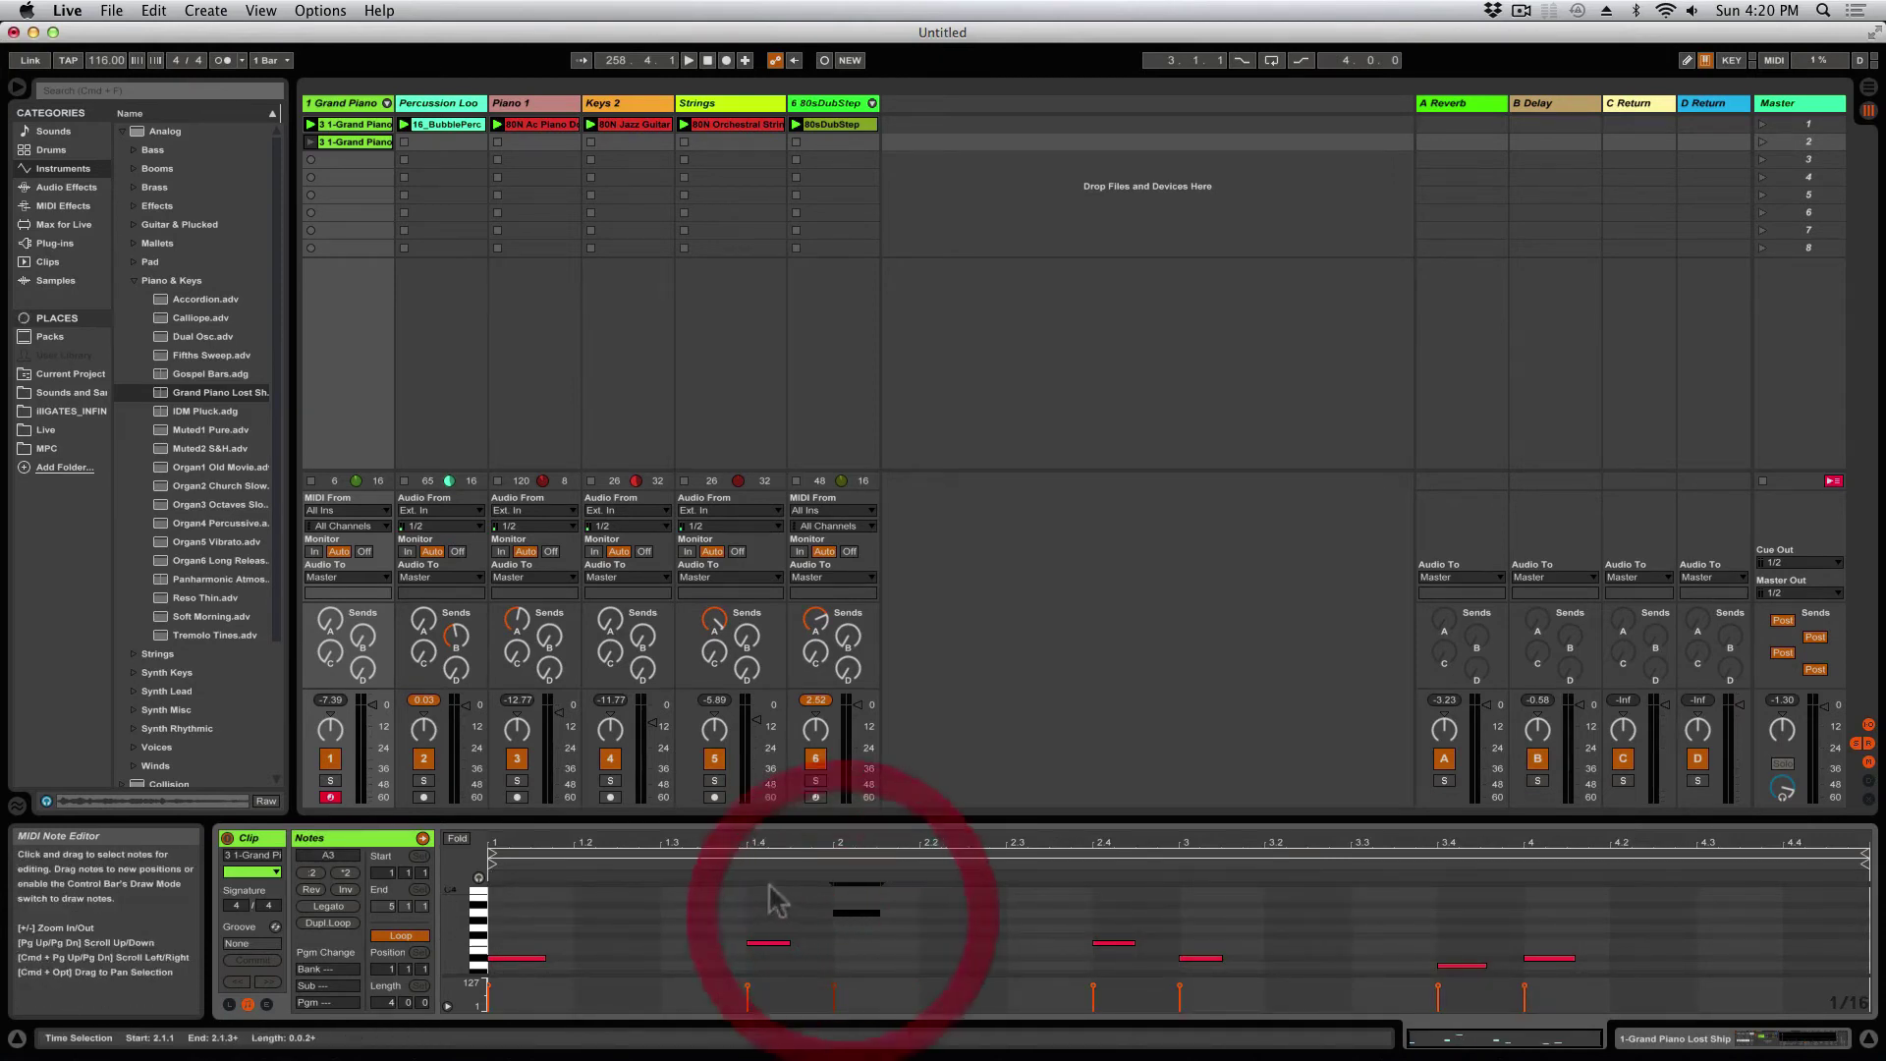
{"action": "left_click", "coordinate": [747, 879]}
{"action": "key", "text": "space"}
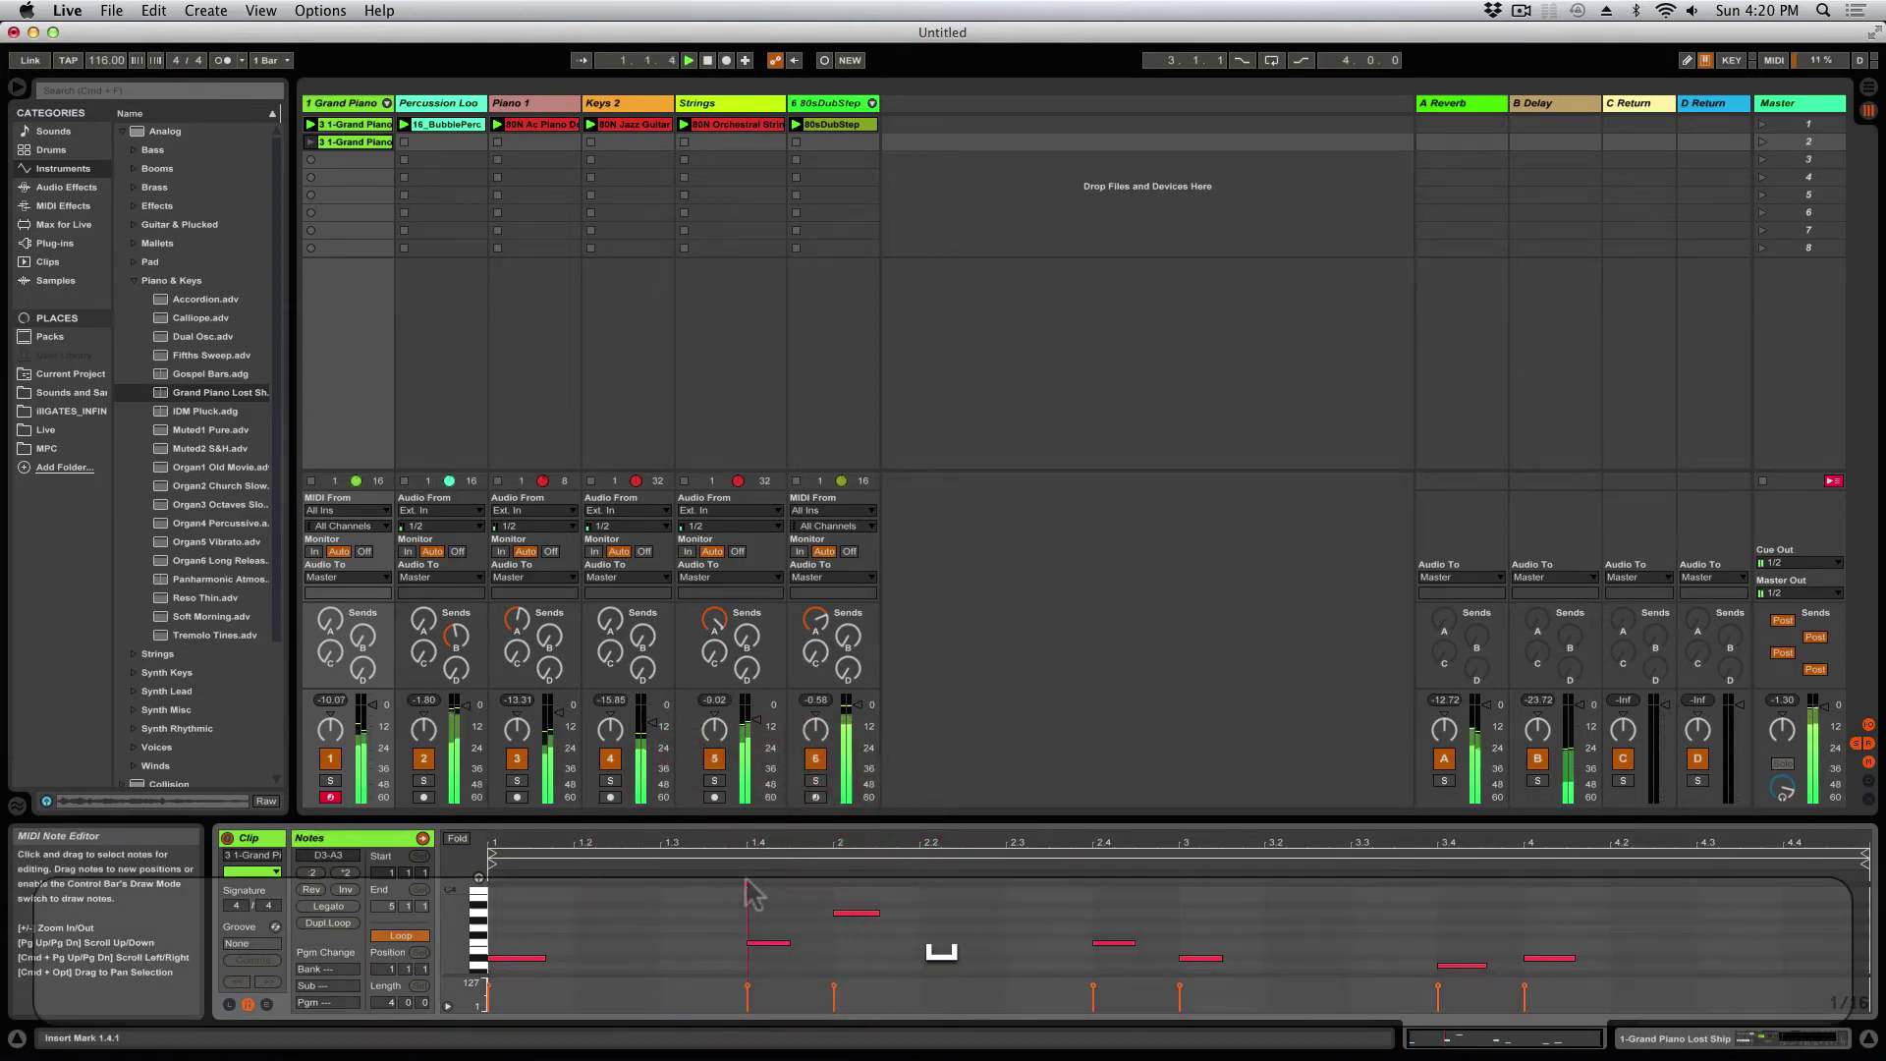
{"action": "left_click", "coordinate": [310, 142]}
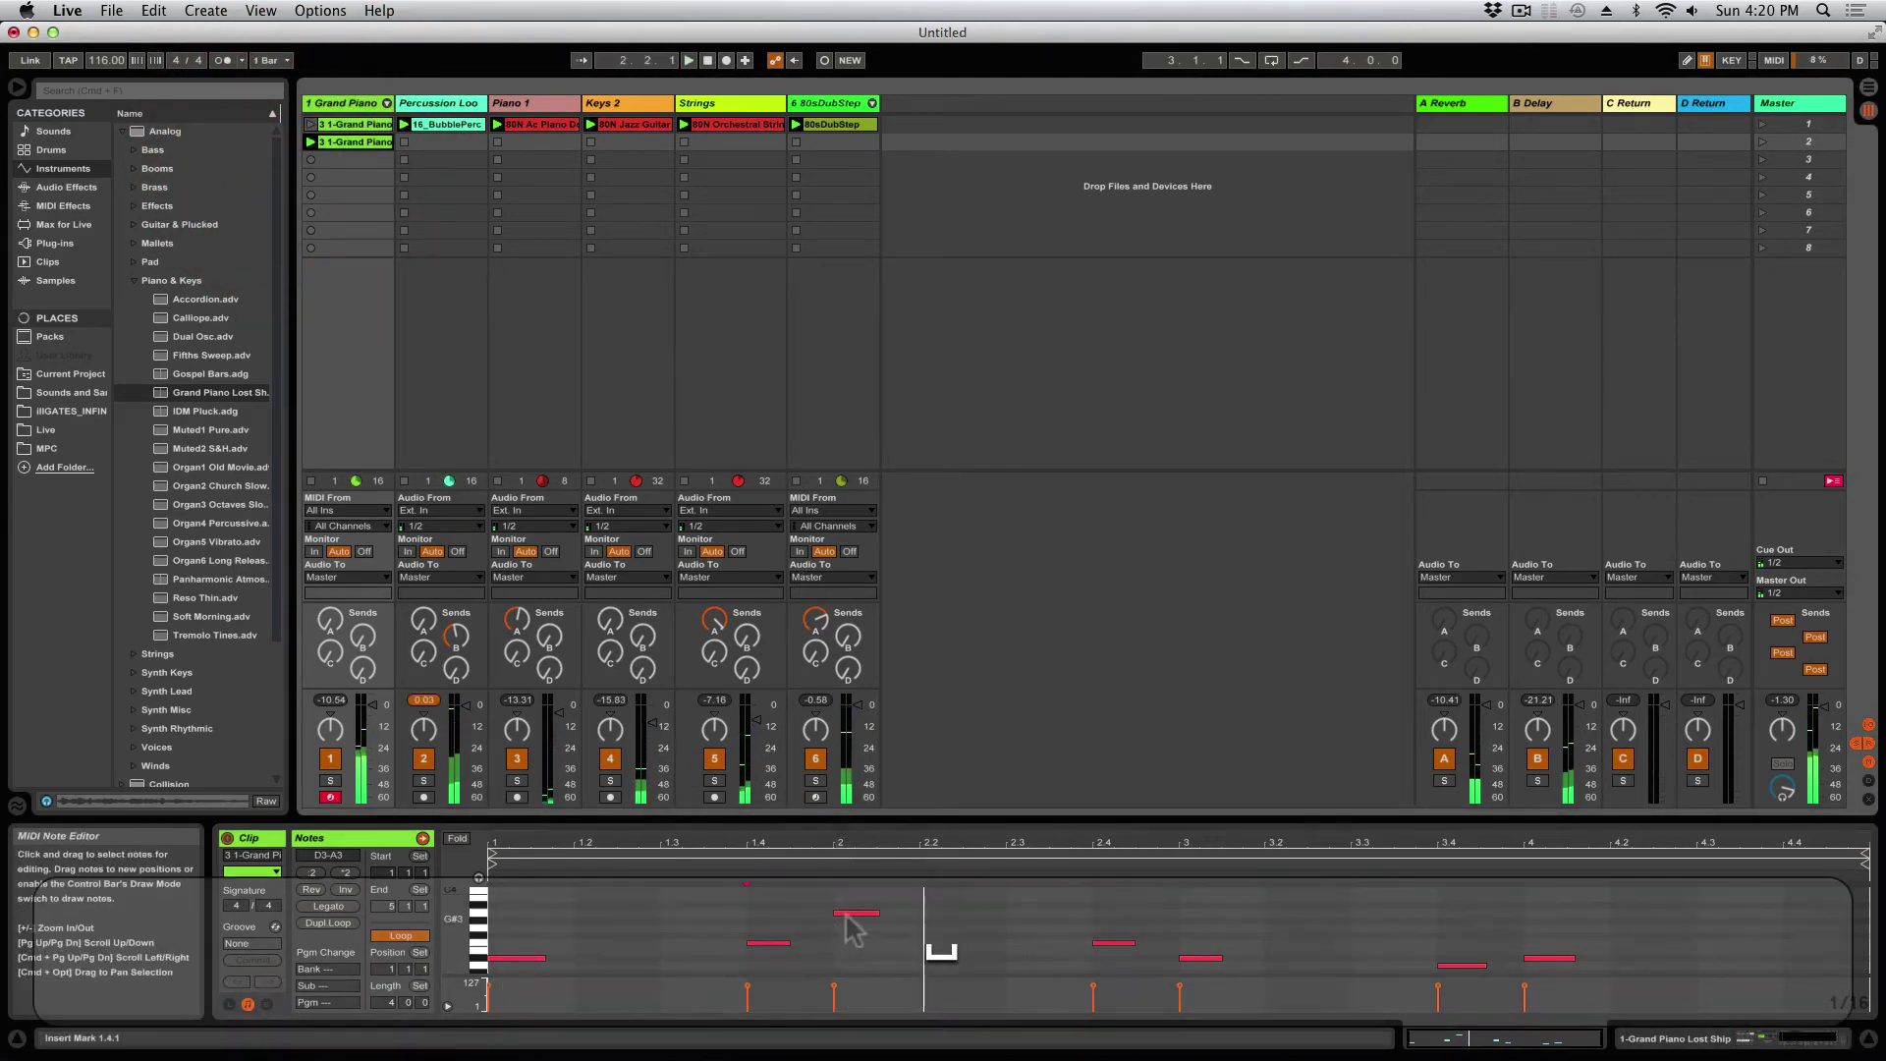
{"action": "left_click_drag", "start_coordinate": [853, 914], "coordinate": [848, 906]}
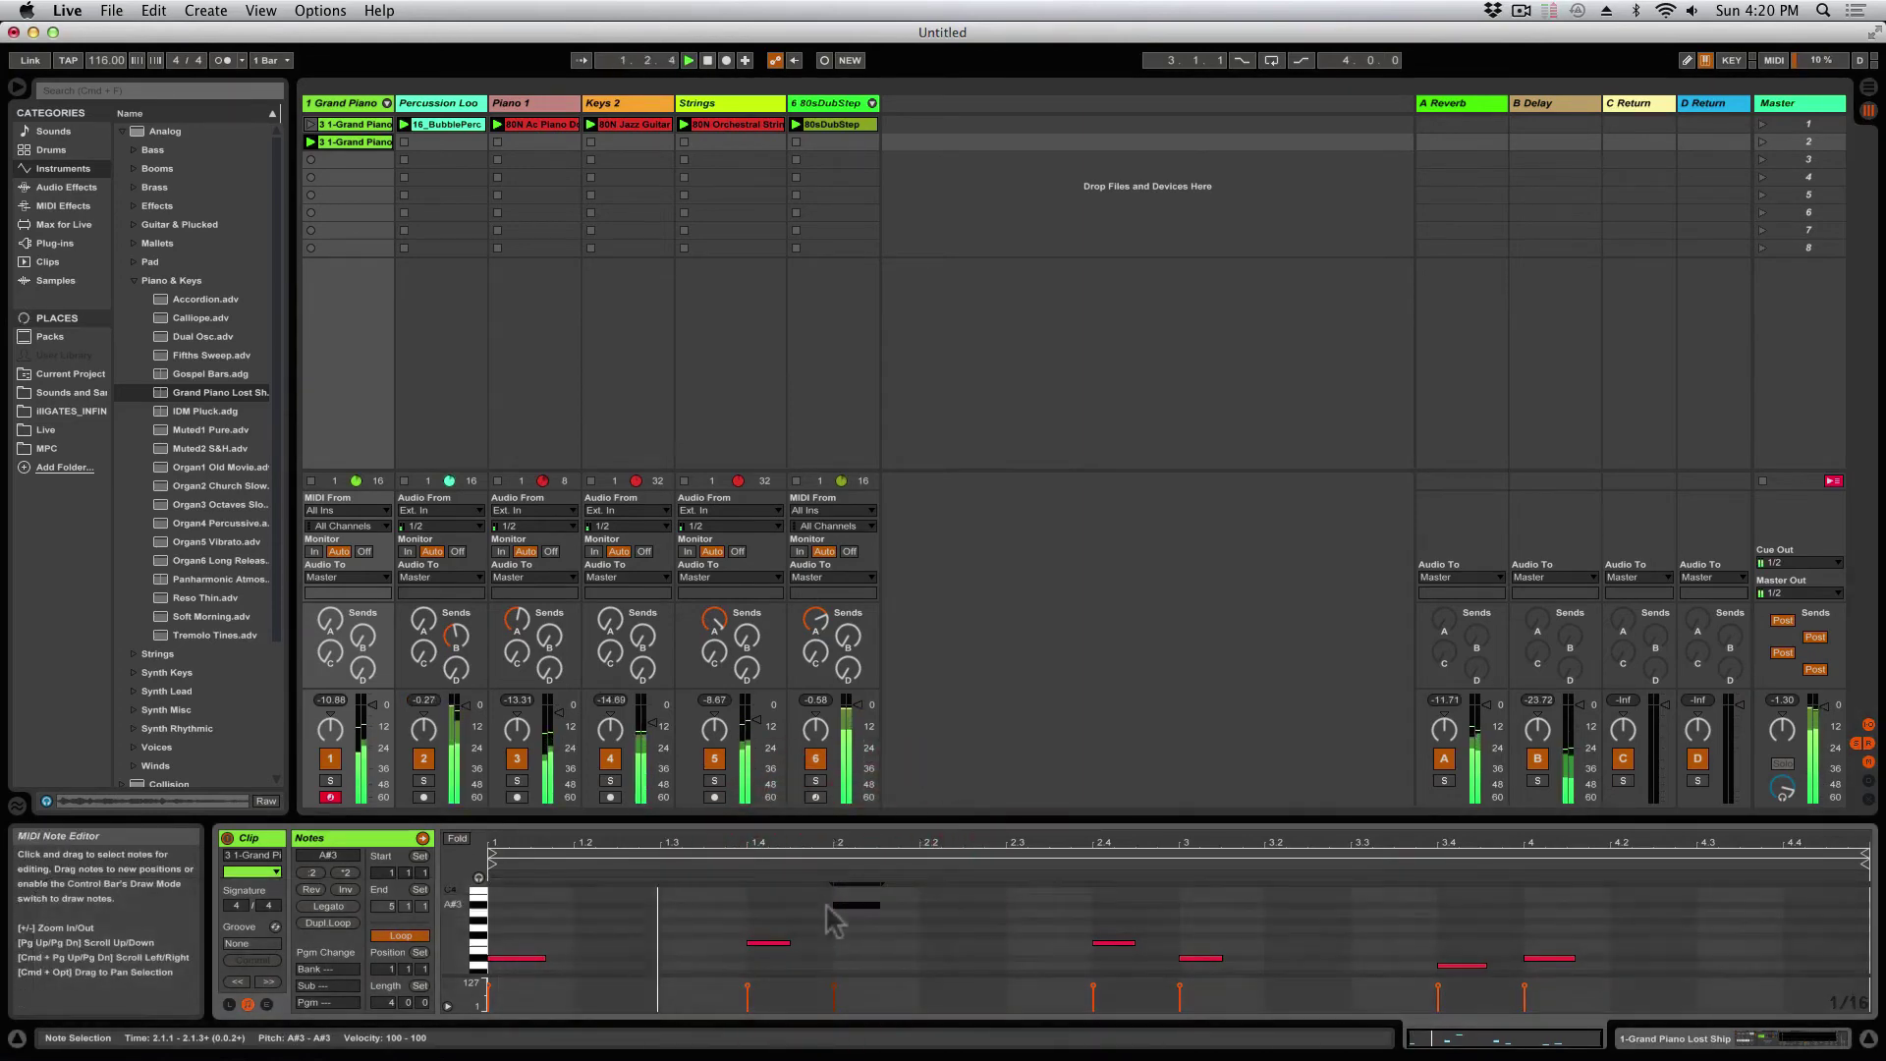
Step: Raise the duplicated clip's note at 1.4.1 to B3 and its note at 3.1.1 to F#3
{"action": "key", "text": "space"}
{"action": "scroll", "coordinate": [825, 929], "scroll_direction": "up", "scroll_amount": 1}
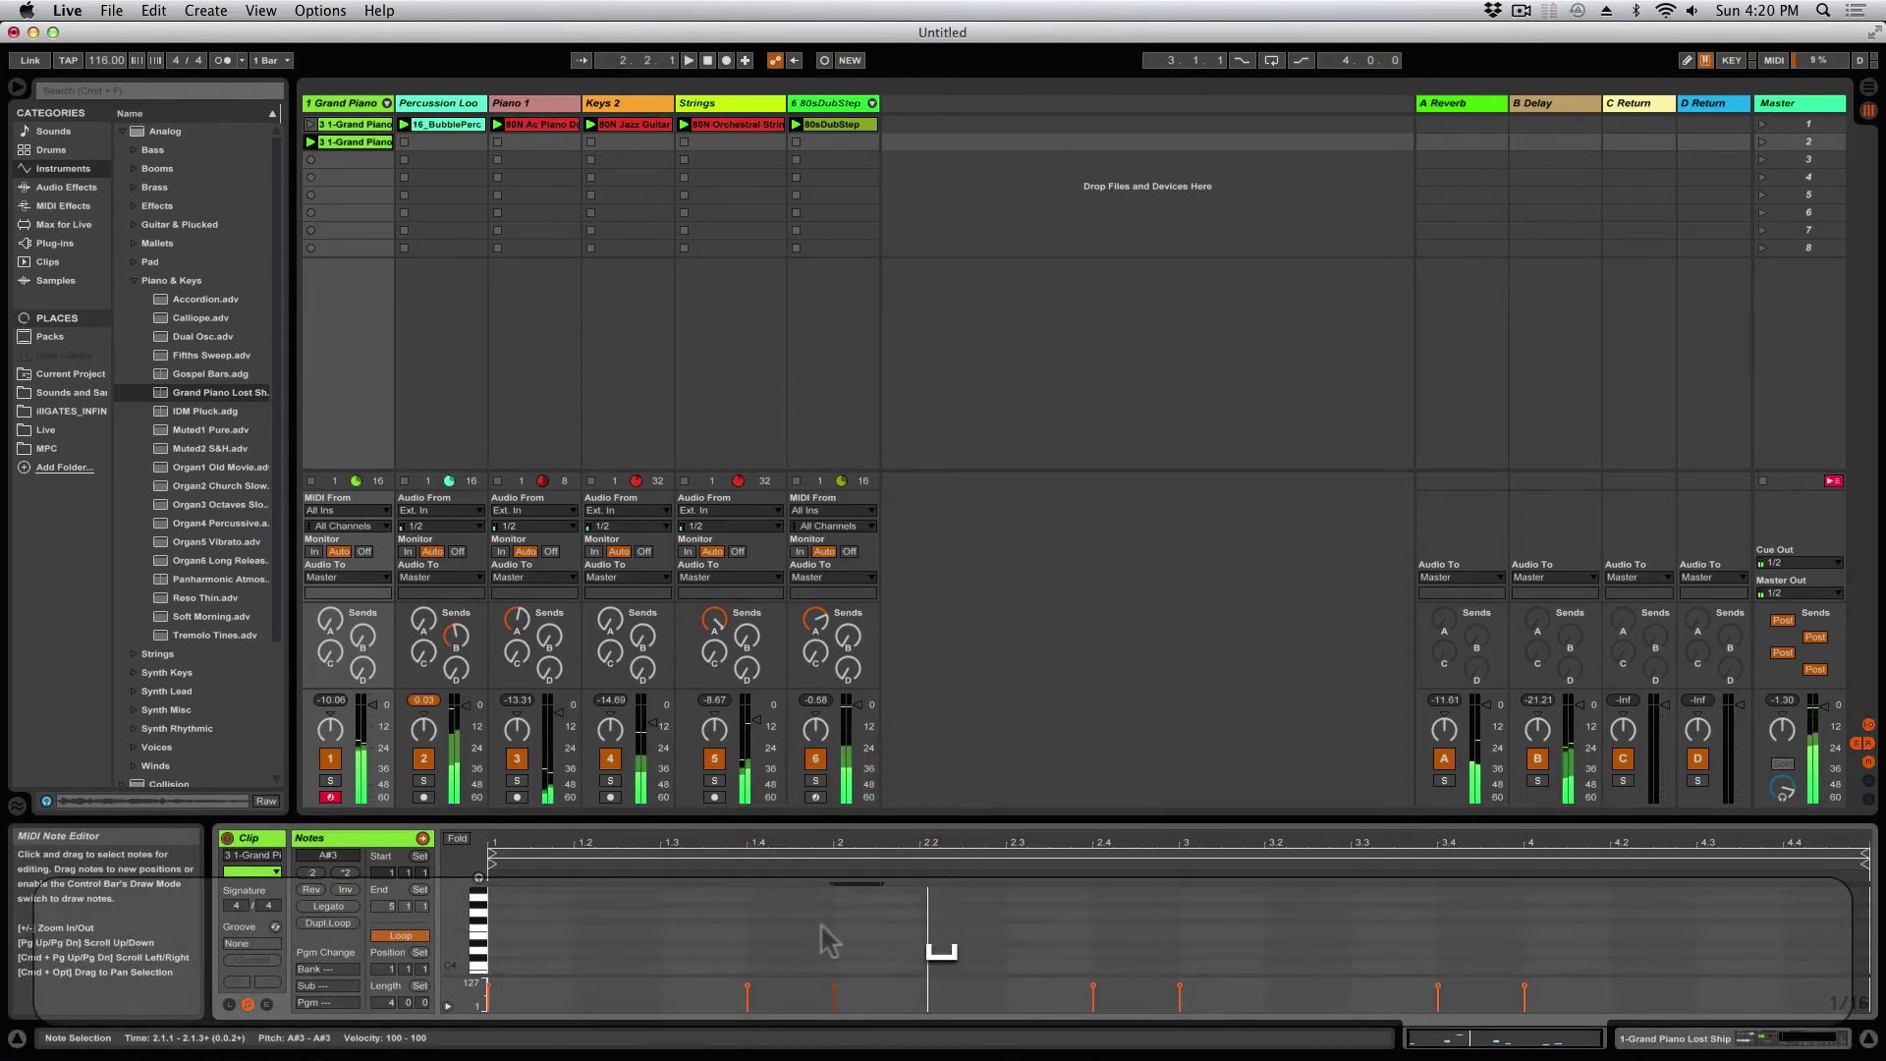
{"action": "left_click_drag", "start_coordinate": [770, 951], "coordinate": [770, 906]}
{"action": "key", "text": "space"}
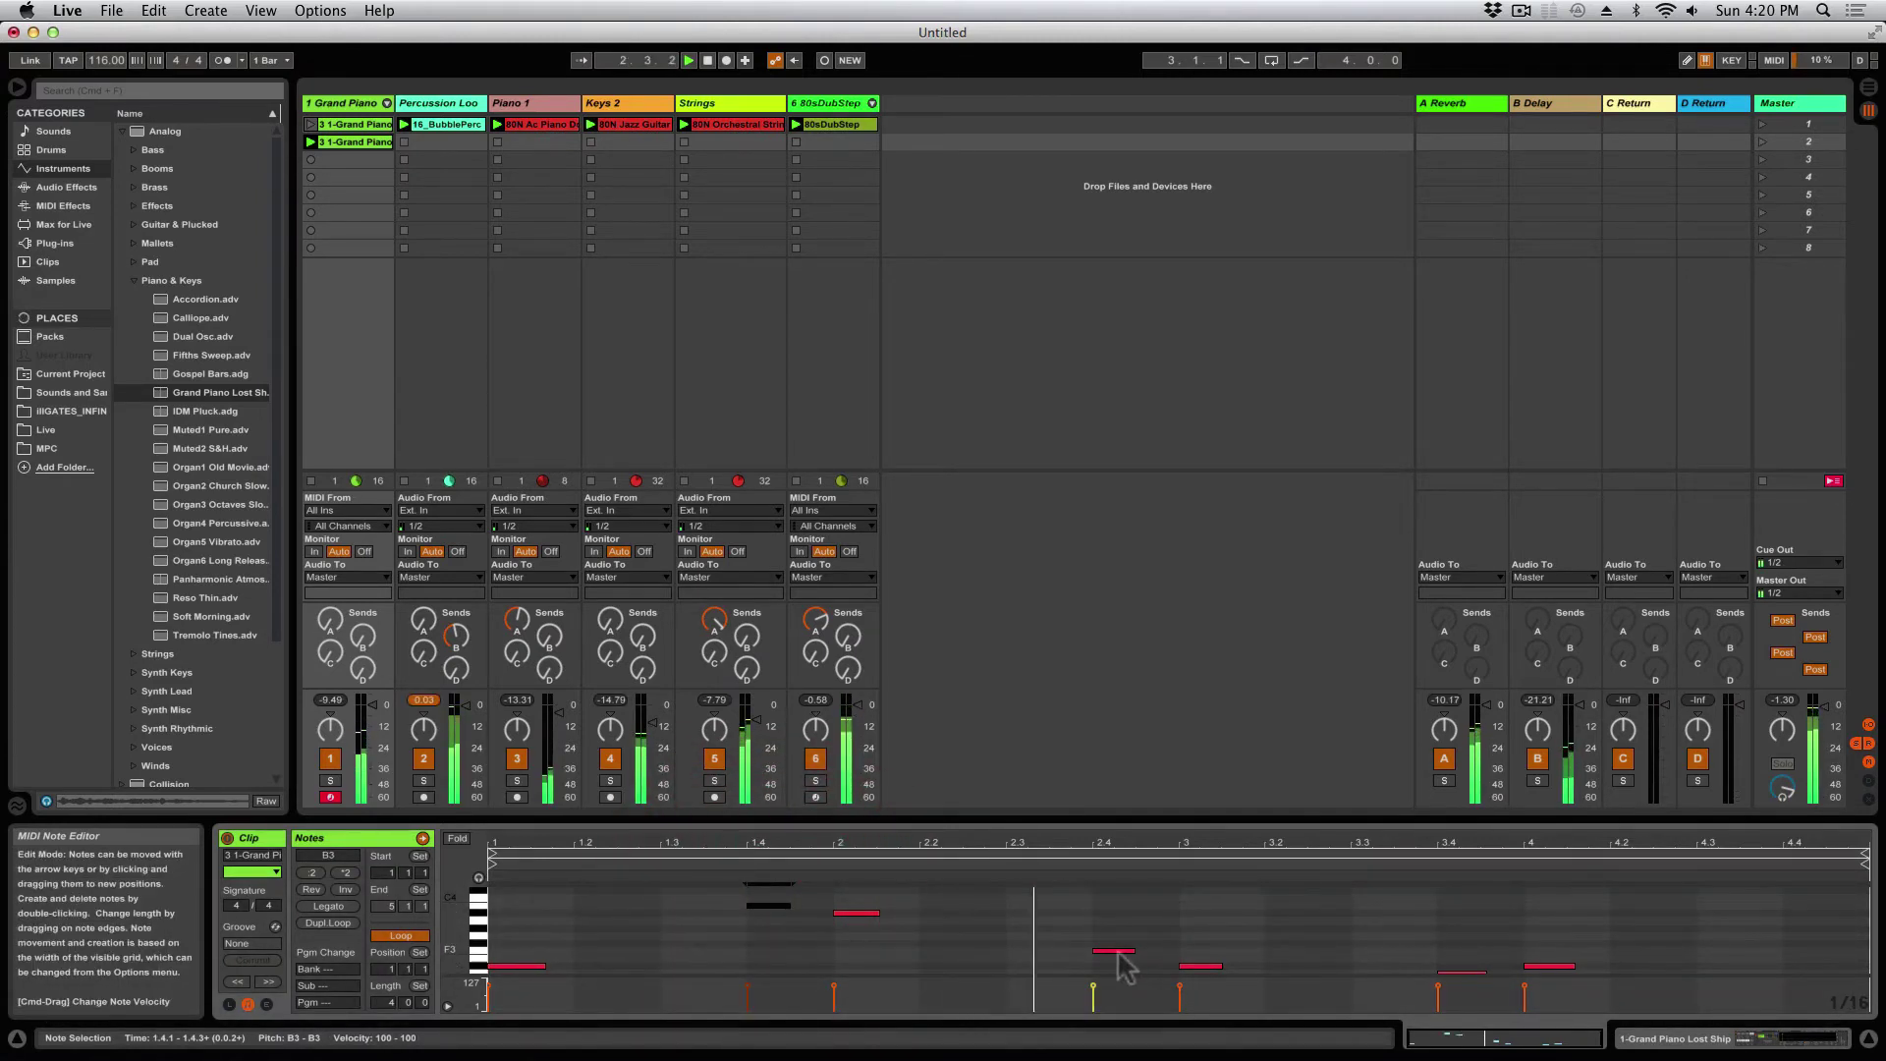
{"action": "left_click_drag", "start_coordinate": [1216, 966], "coordinate": [1209, 946]}
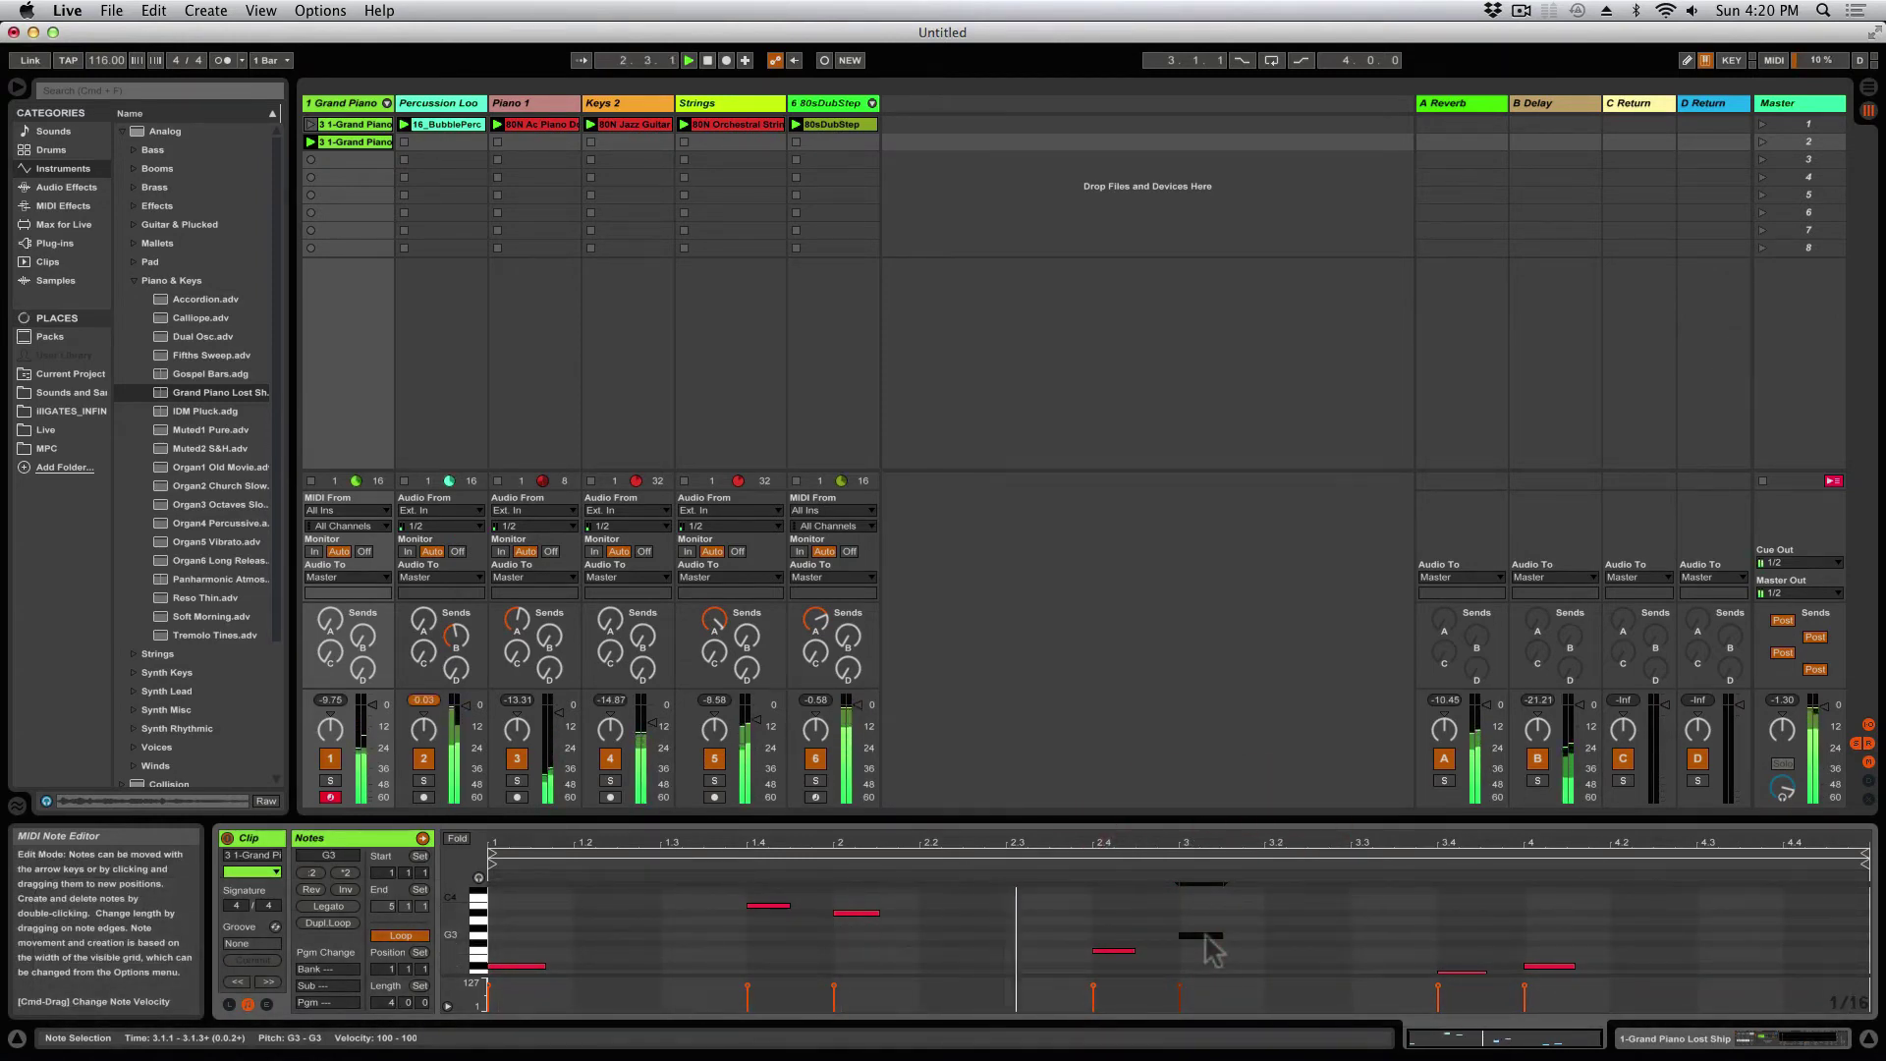
{"action": "left_click_drag", "start_coordinate": [1209, 937], "coordinate": [1209, 944]}
{"action": "scroll", "coordinate": [1452, 958], "scroll_direction": "down", "scroll_amount": 3}
{"action": "scroll", "coordinate": [1452, 958], "scroll_direction": "up", "scroll_amount": 2}
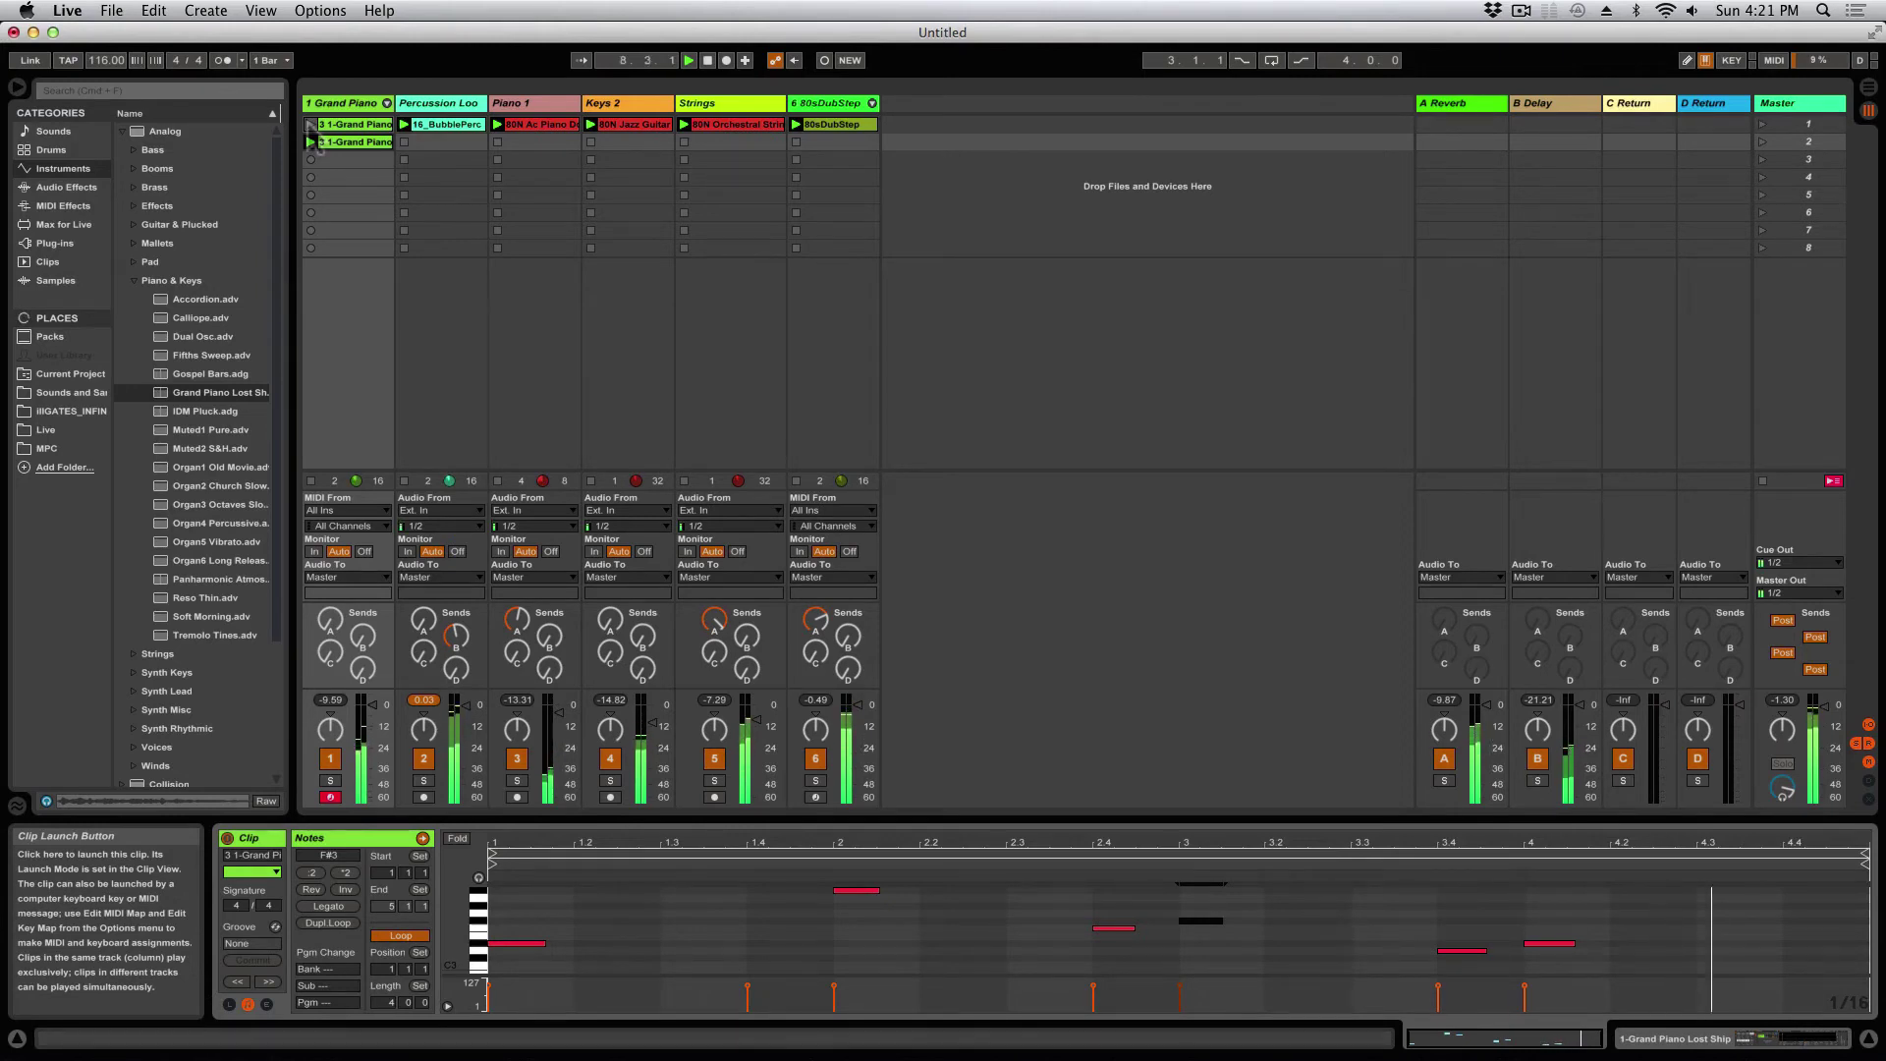
Step: Launch the original piano clip and the edited duplicate in turn to compare their melodies
{"action": "left_click", "coordinate": [310, 125]}
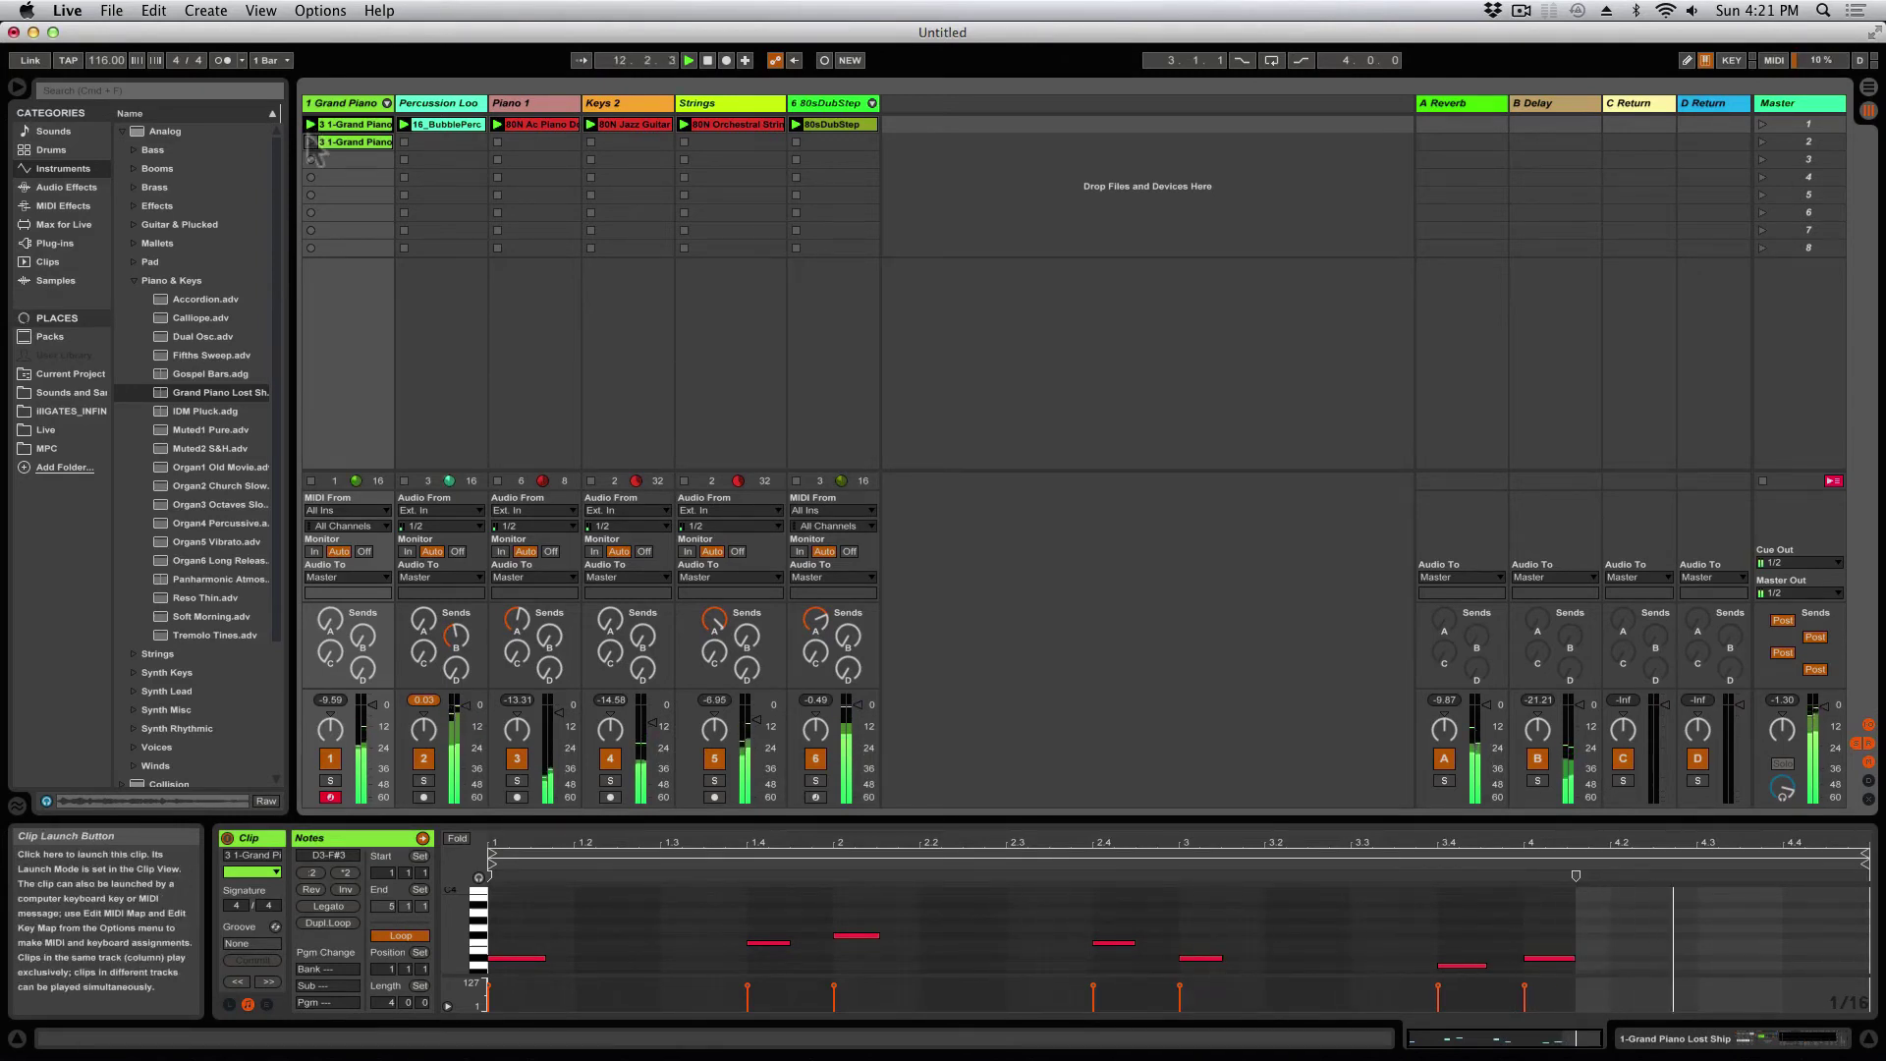
{"action": "left_click", "coordinate": [311, 143]}
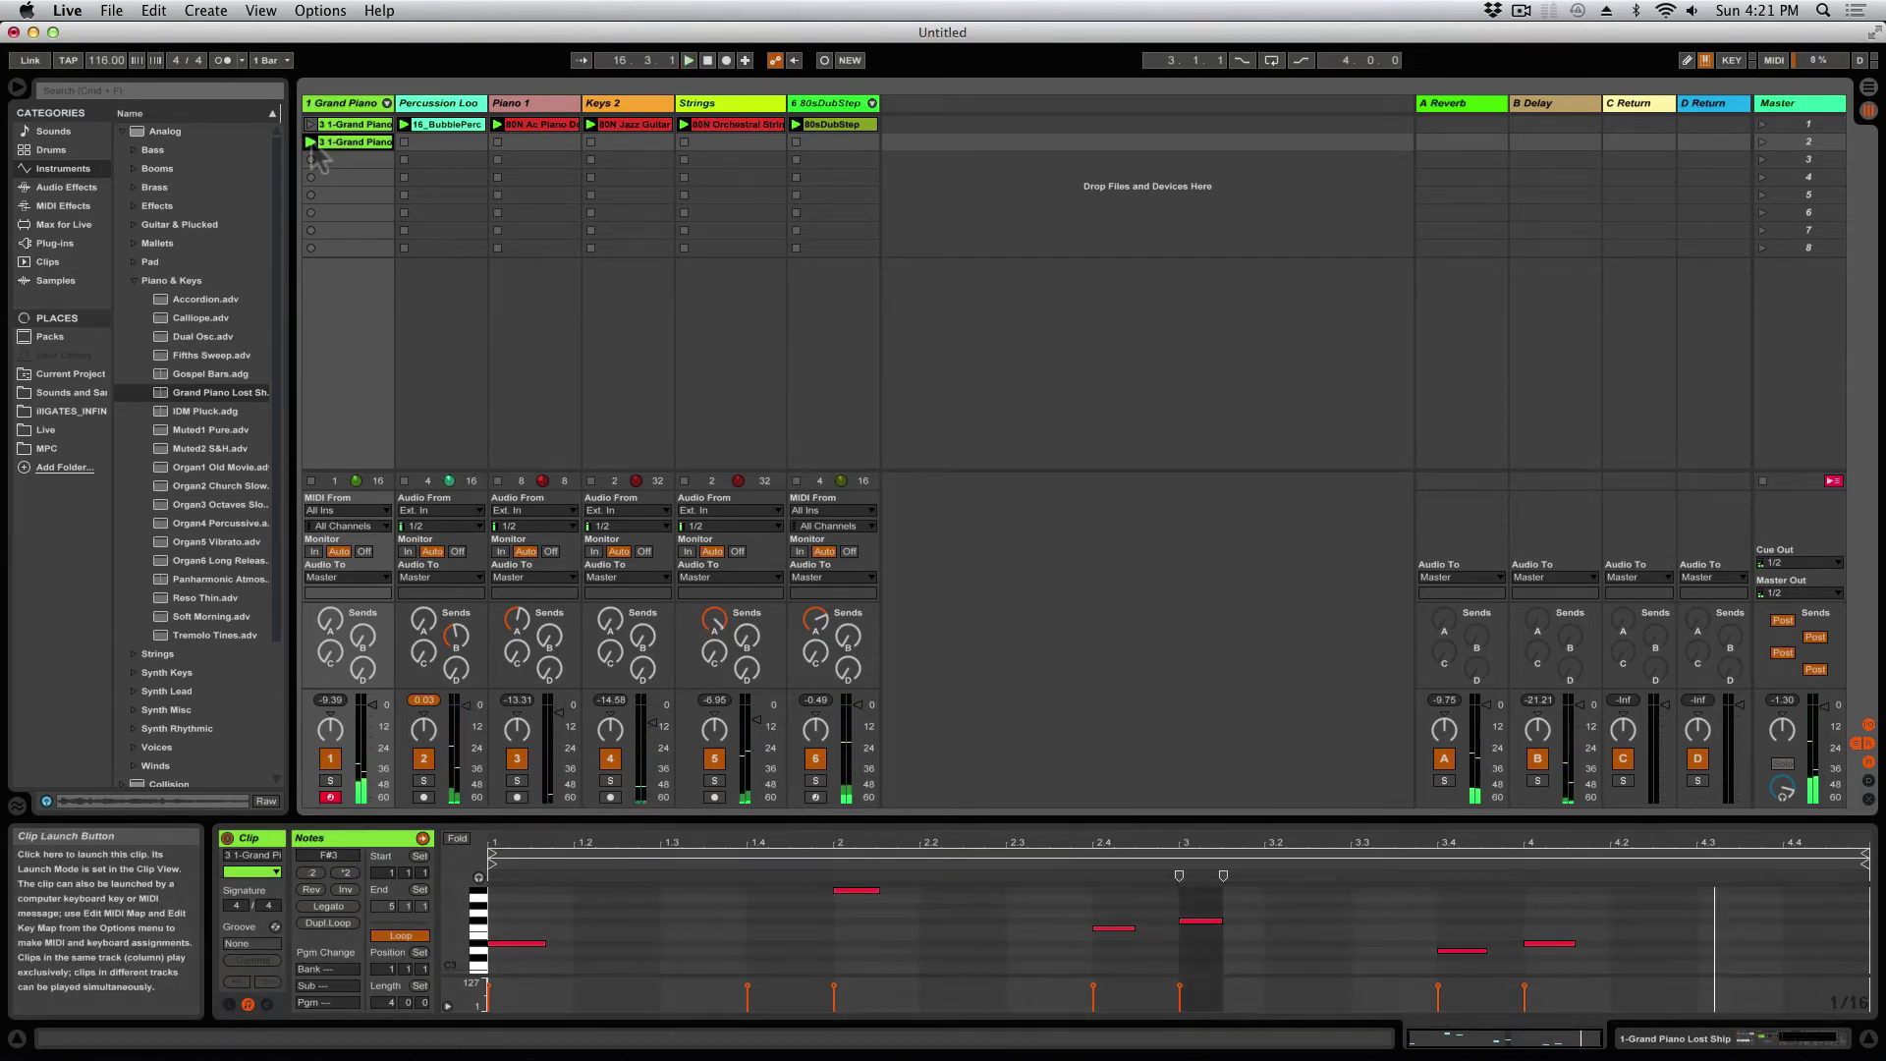
{"action": "left_click", "coordinate": [330, 144]}
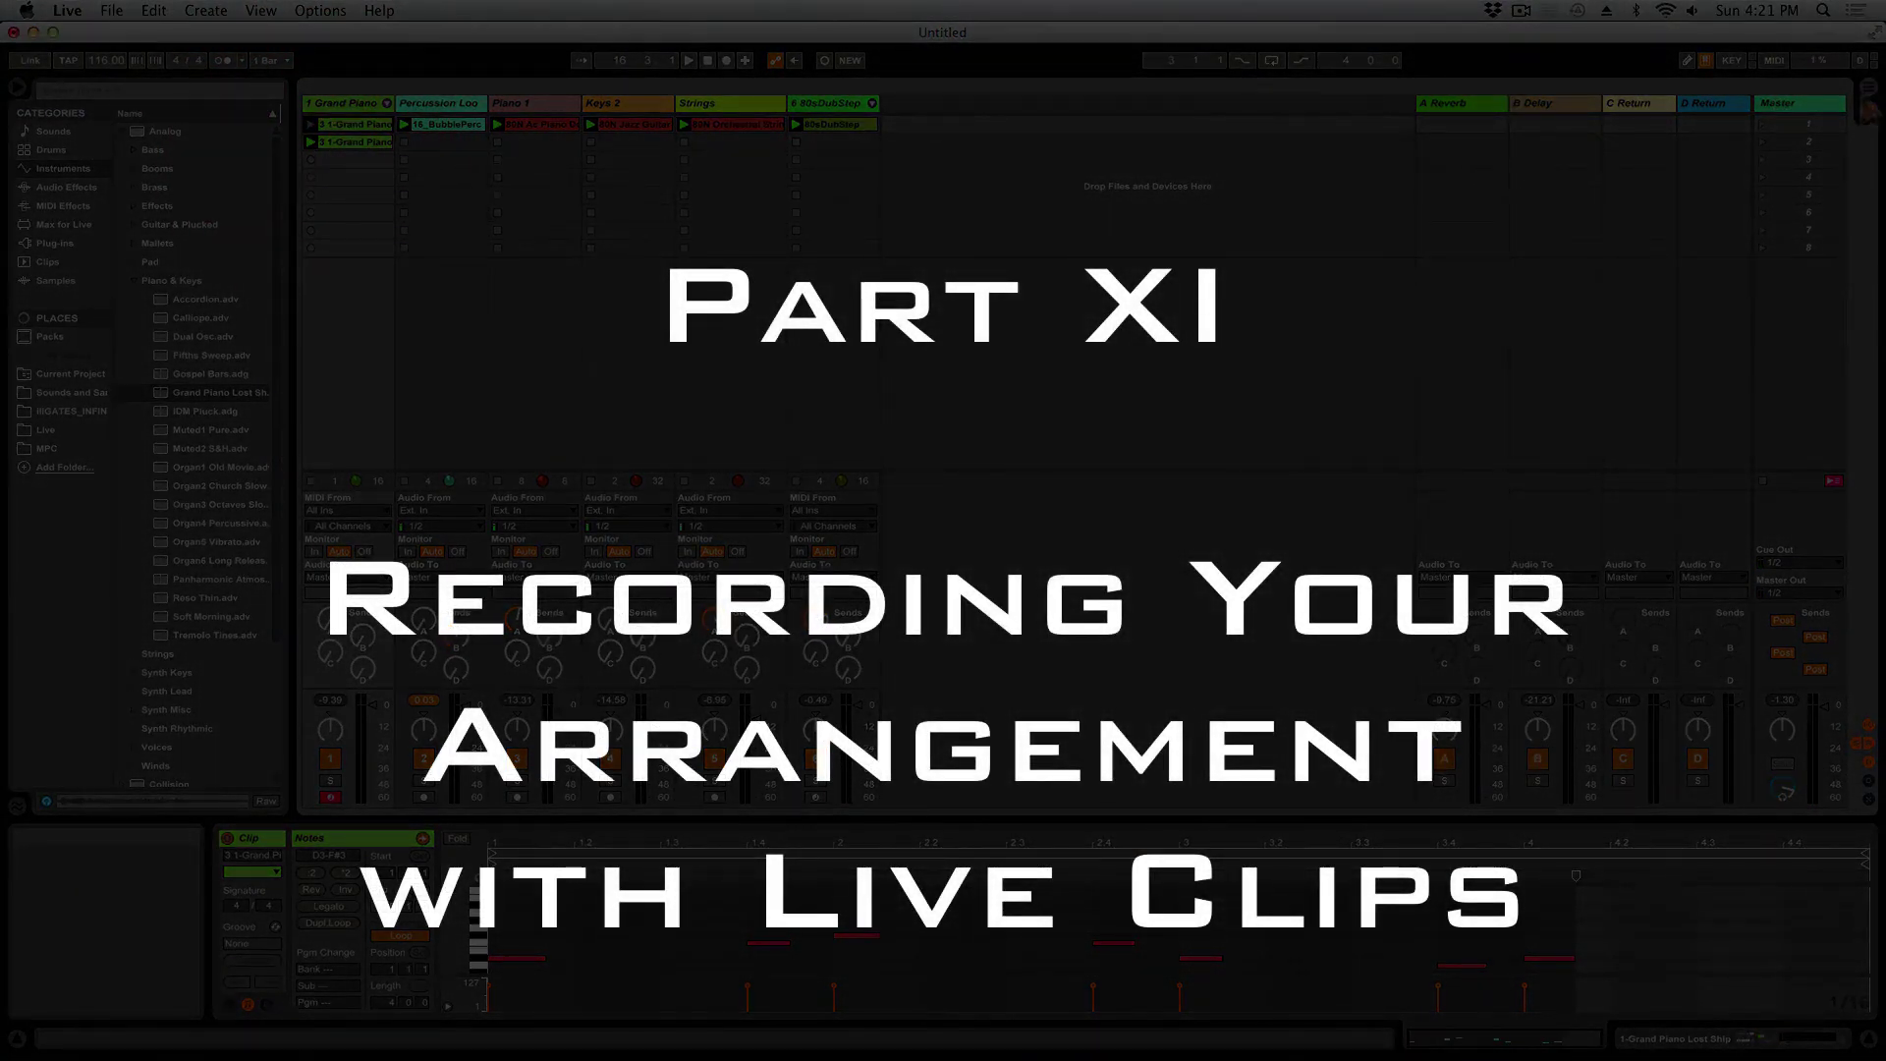
Step: View the Arrangement View and return to the Session View
{"action": "left_click", "coordinate": [1868, 90]}
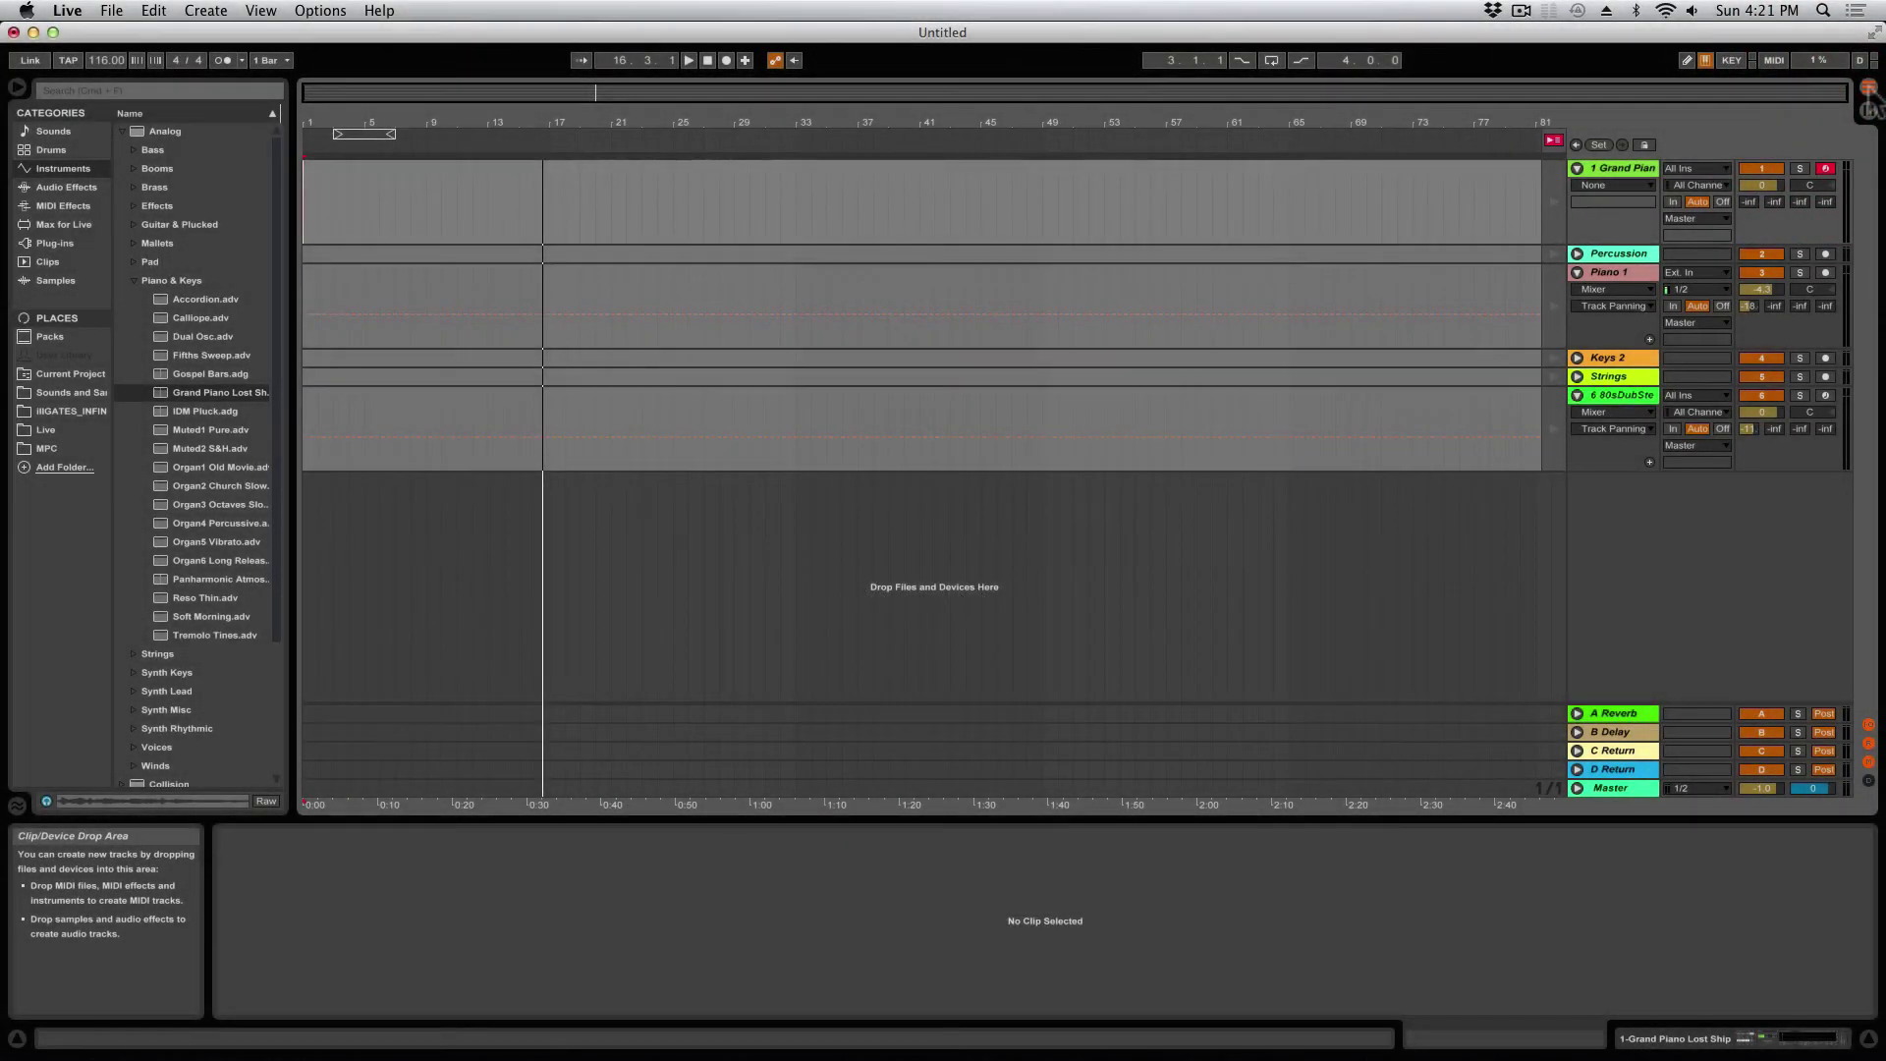
{"action": "left_click", "coordinate": [1868, 91]}
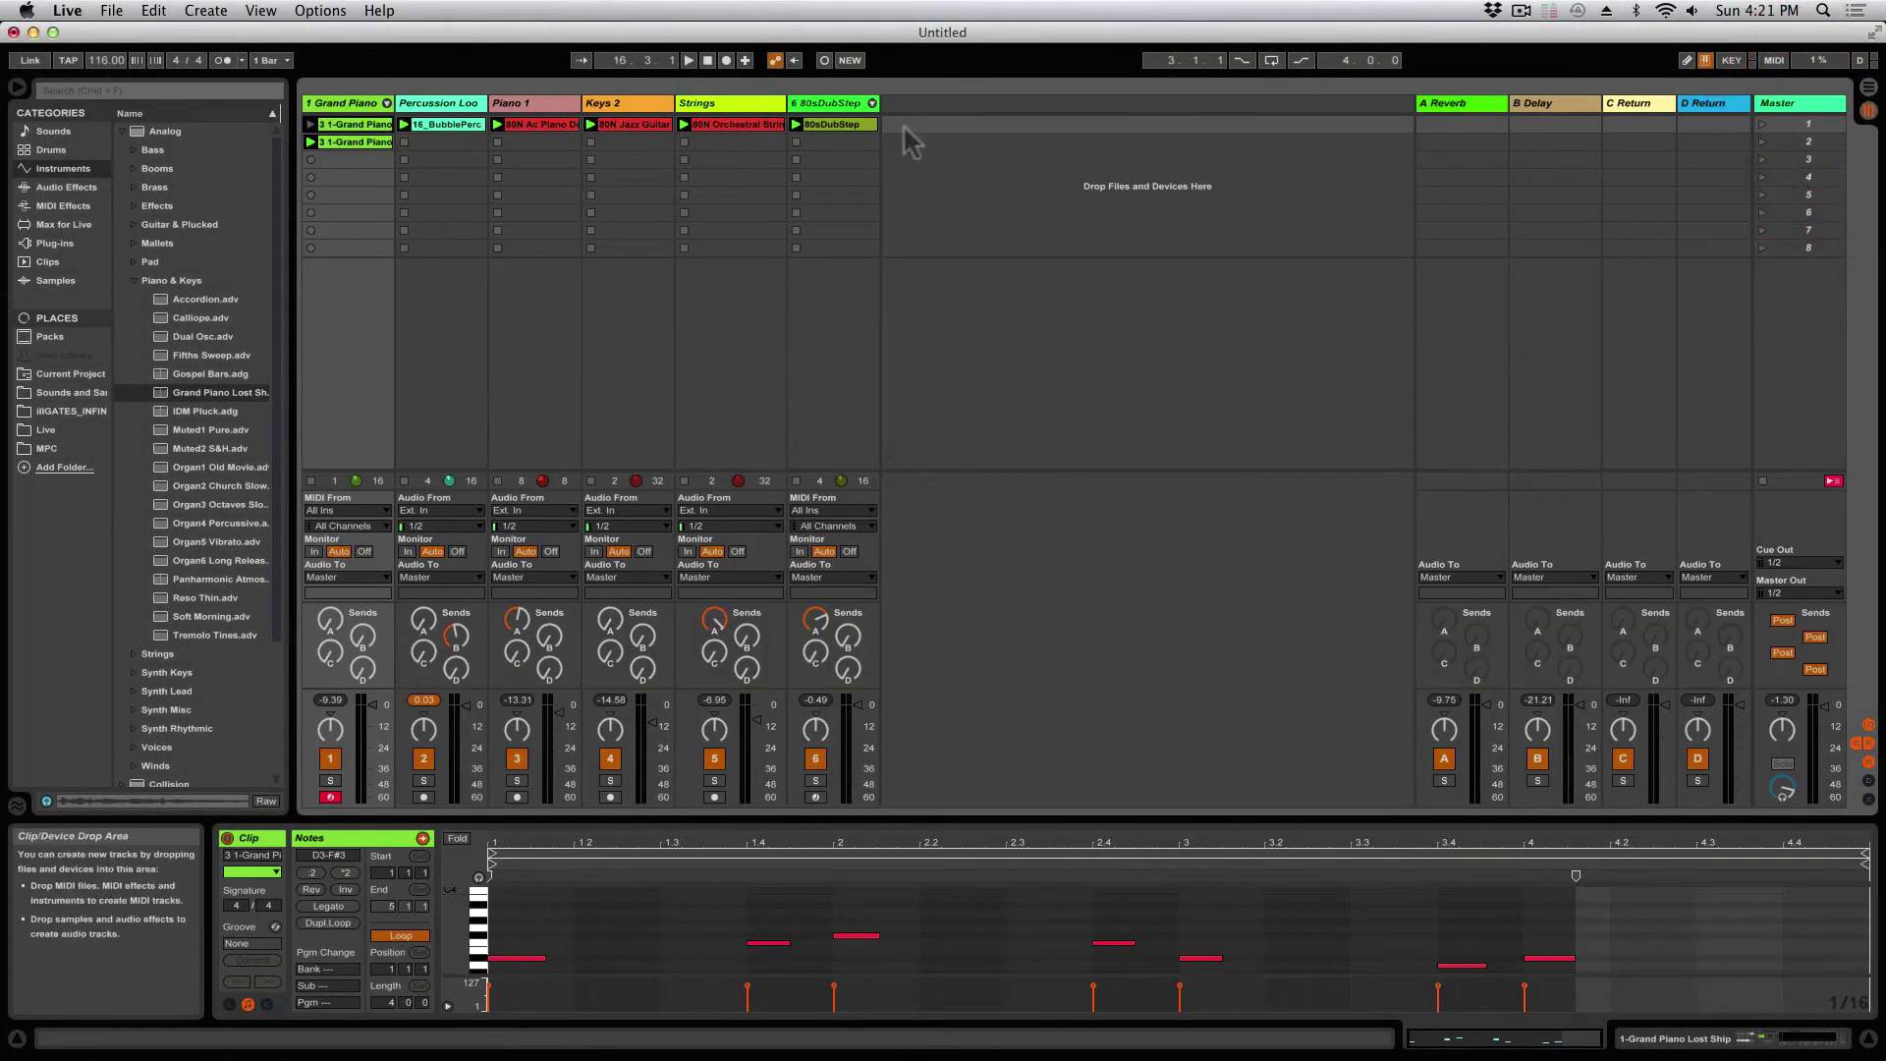
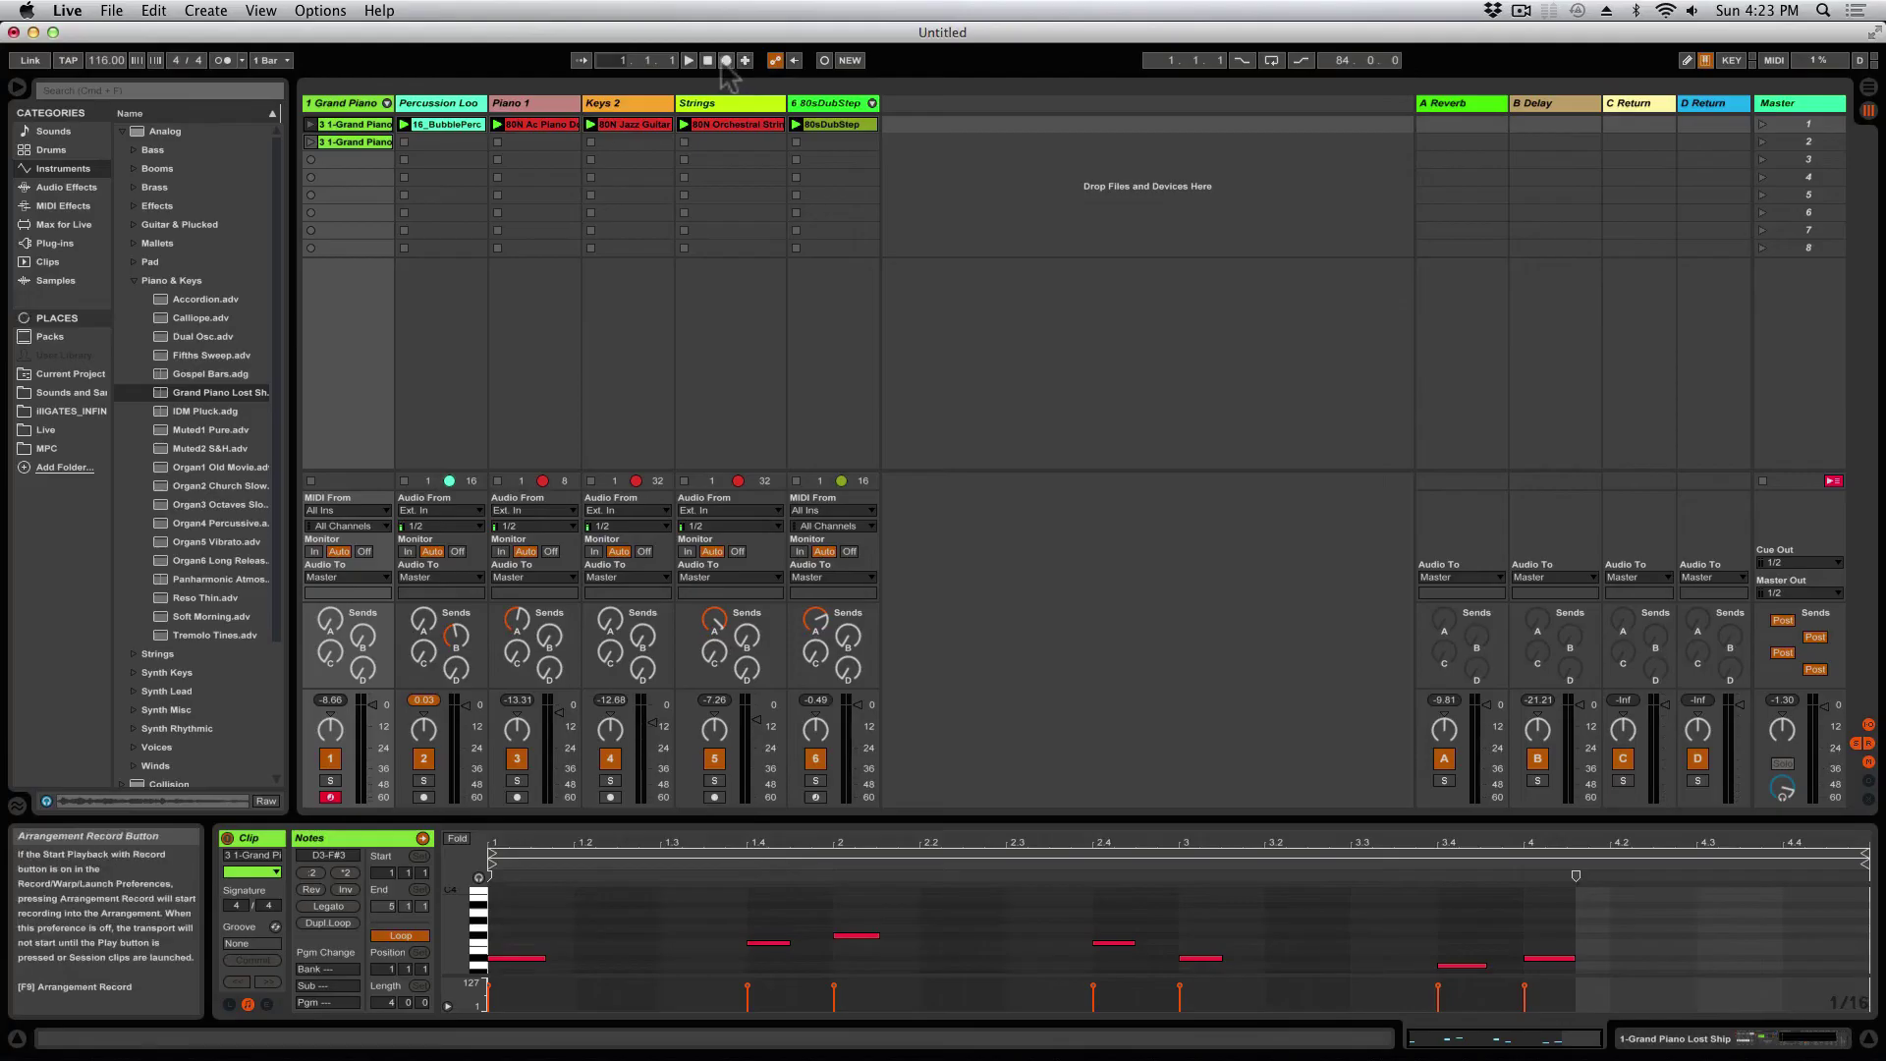
Step: Start recording into the arrangement with scene 1 playing, switching the Grand Piano track to its duplicated clip in slot 2
{"action": "left_click", "coordinate": [726, 61]}
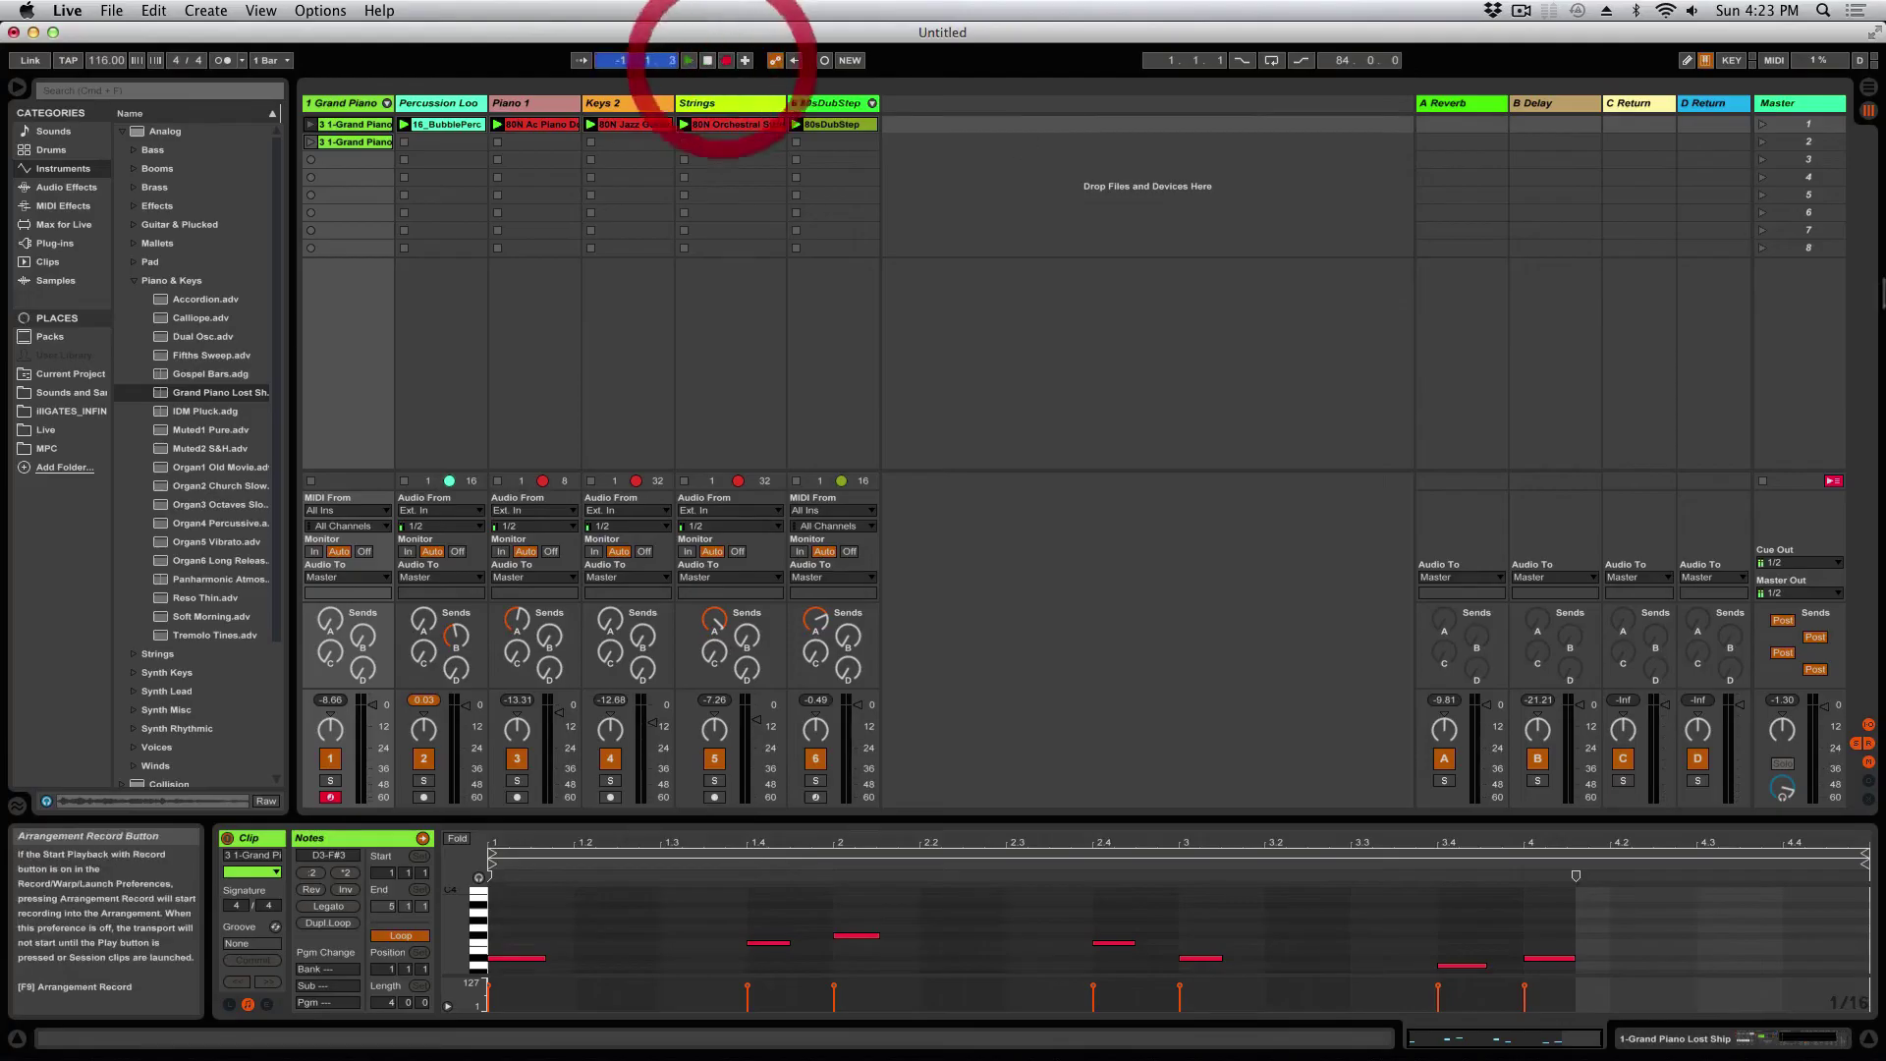
{"action": "left_click", "coordinate": [1763, 125]}
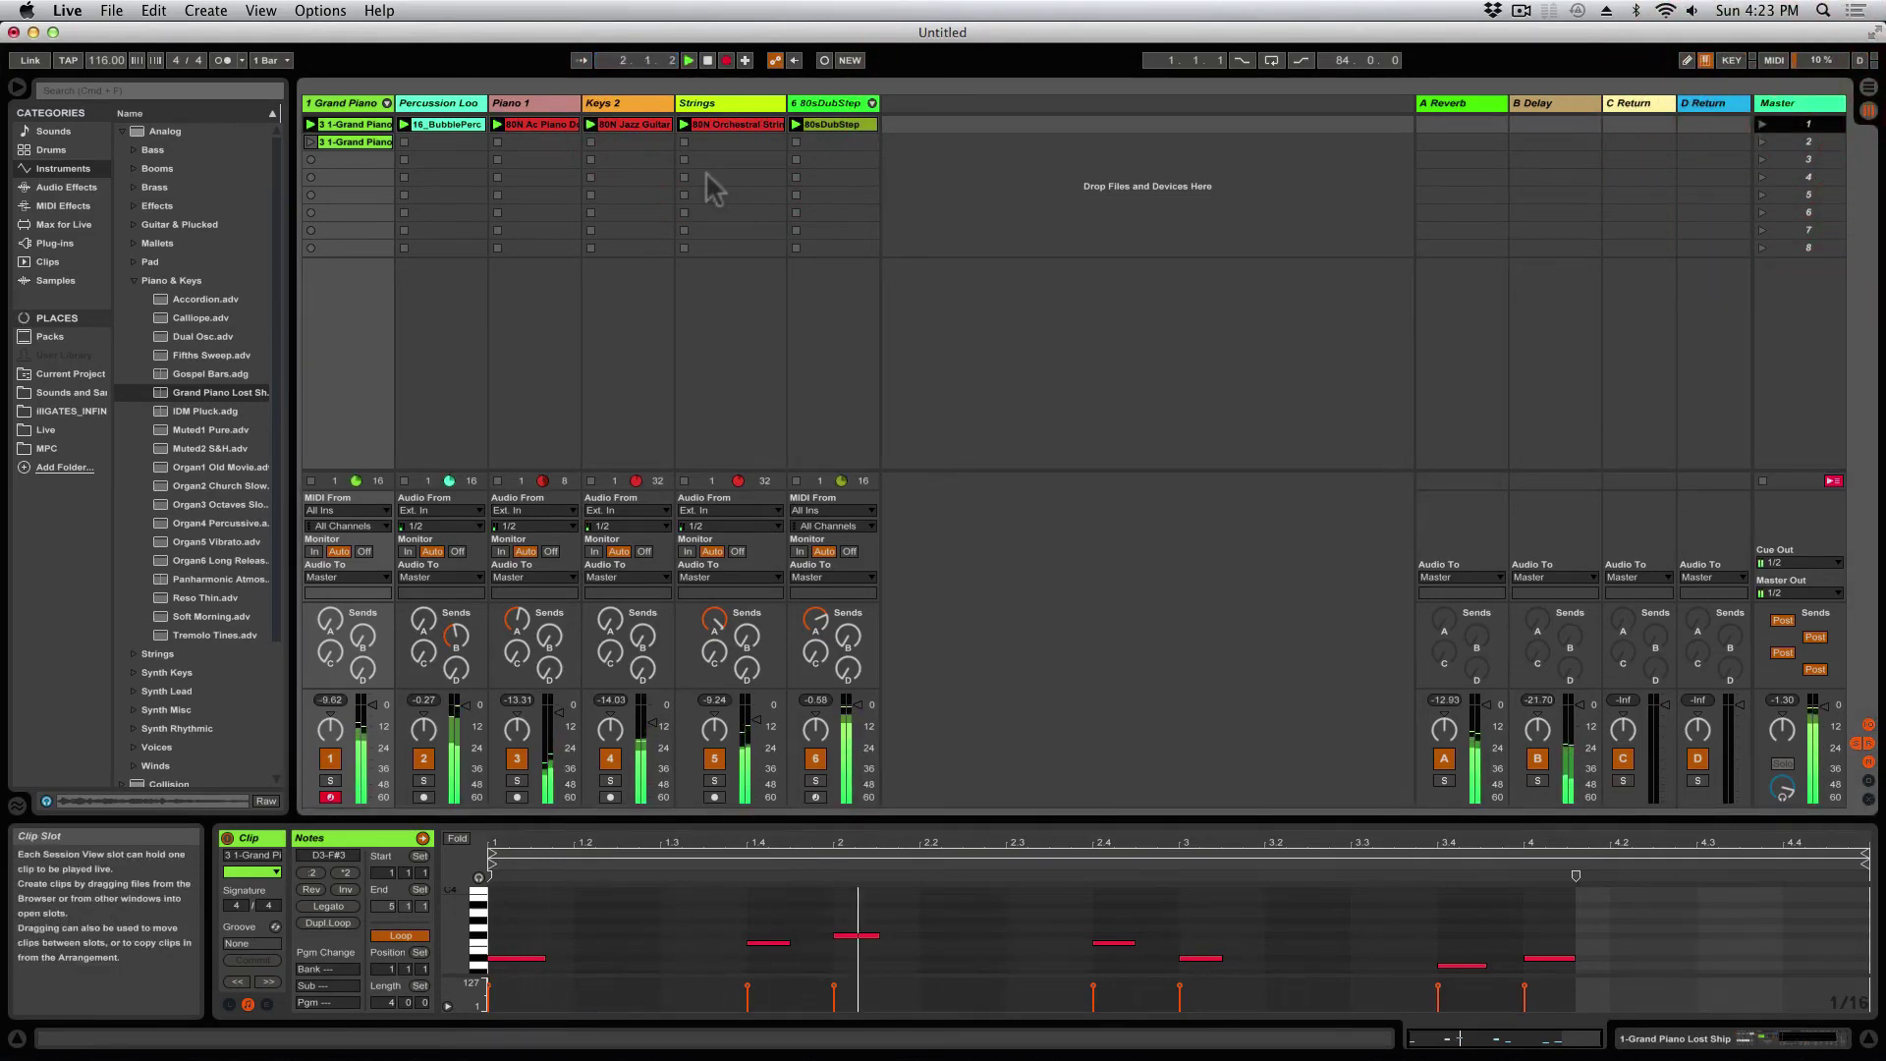
{"action": "left_click", "coordinate": [312, 142]}
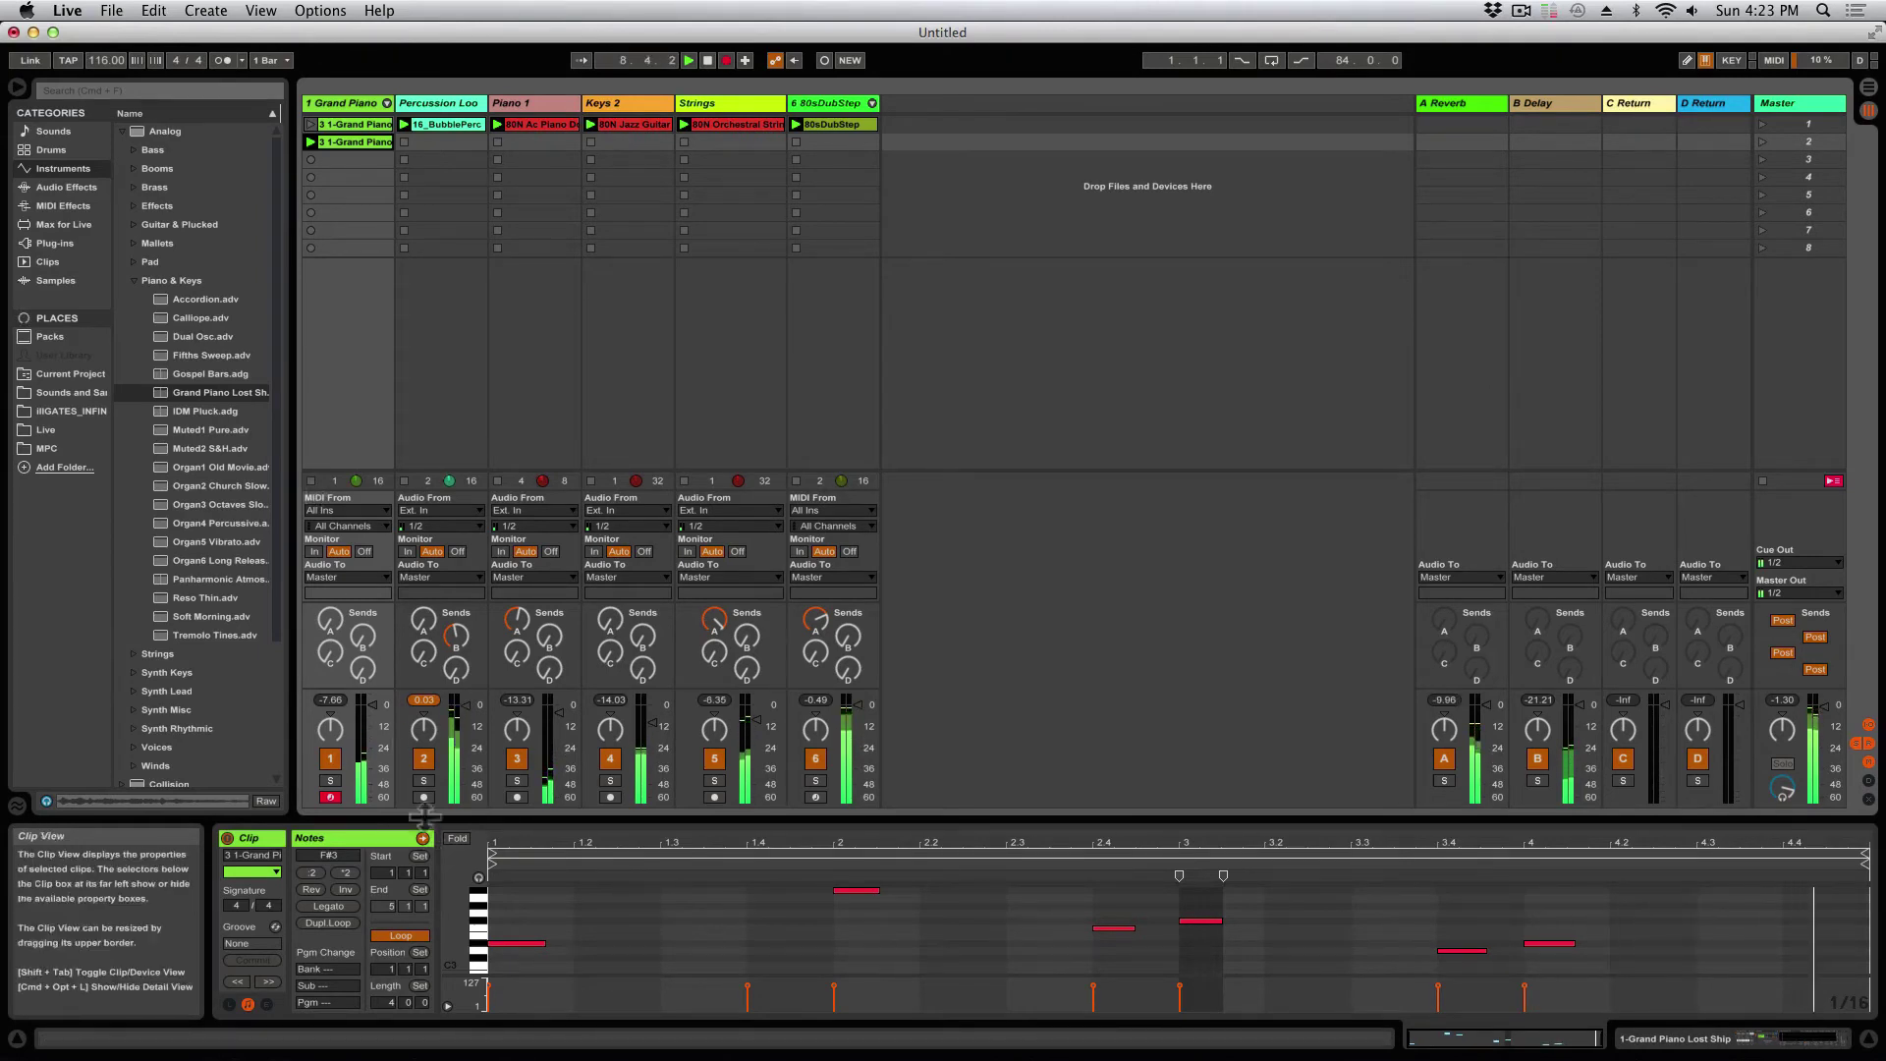
Step: Solo the percussion track briefly during the recording and stop the piano clip before removing the solo
{"action": "left_click", "coordinate": [427, 780]}
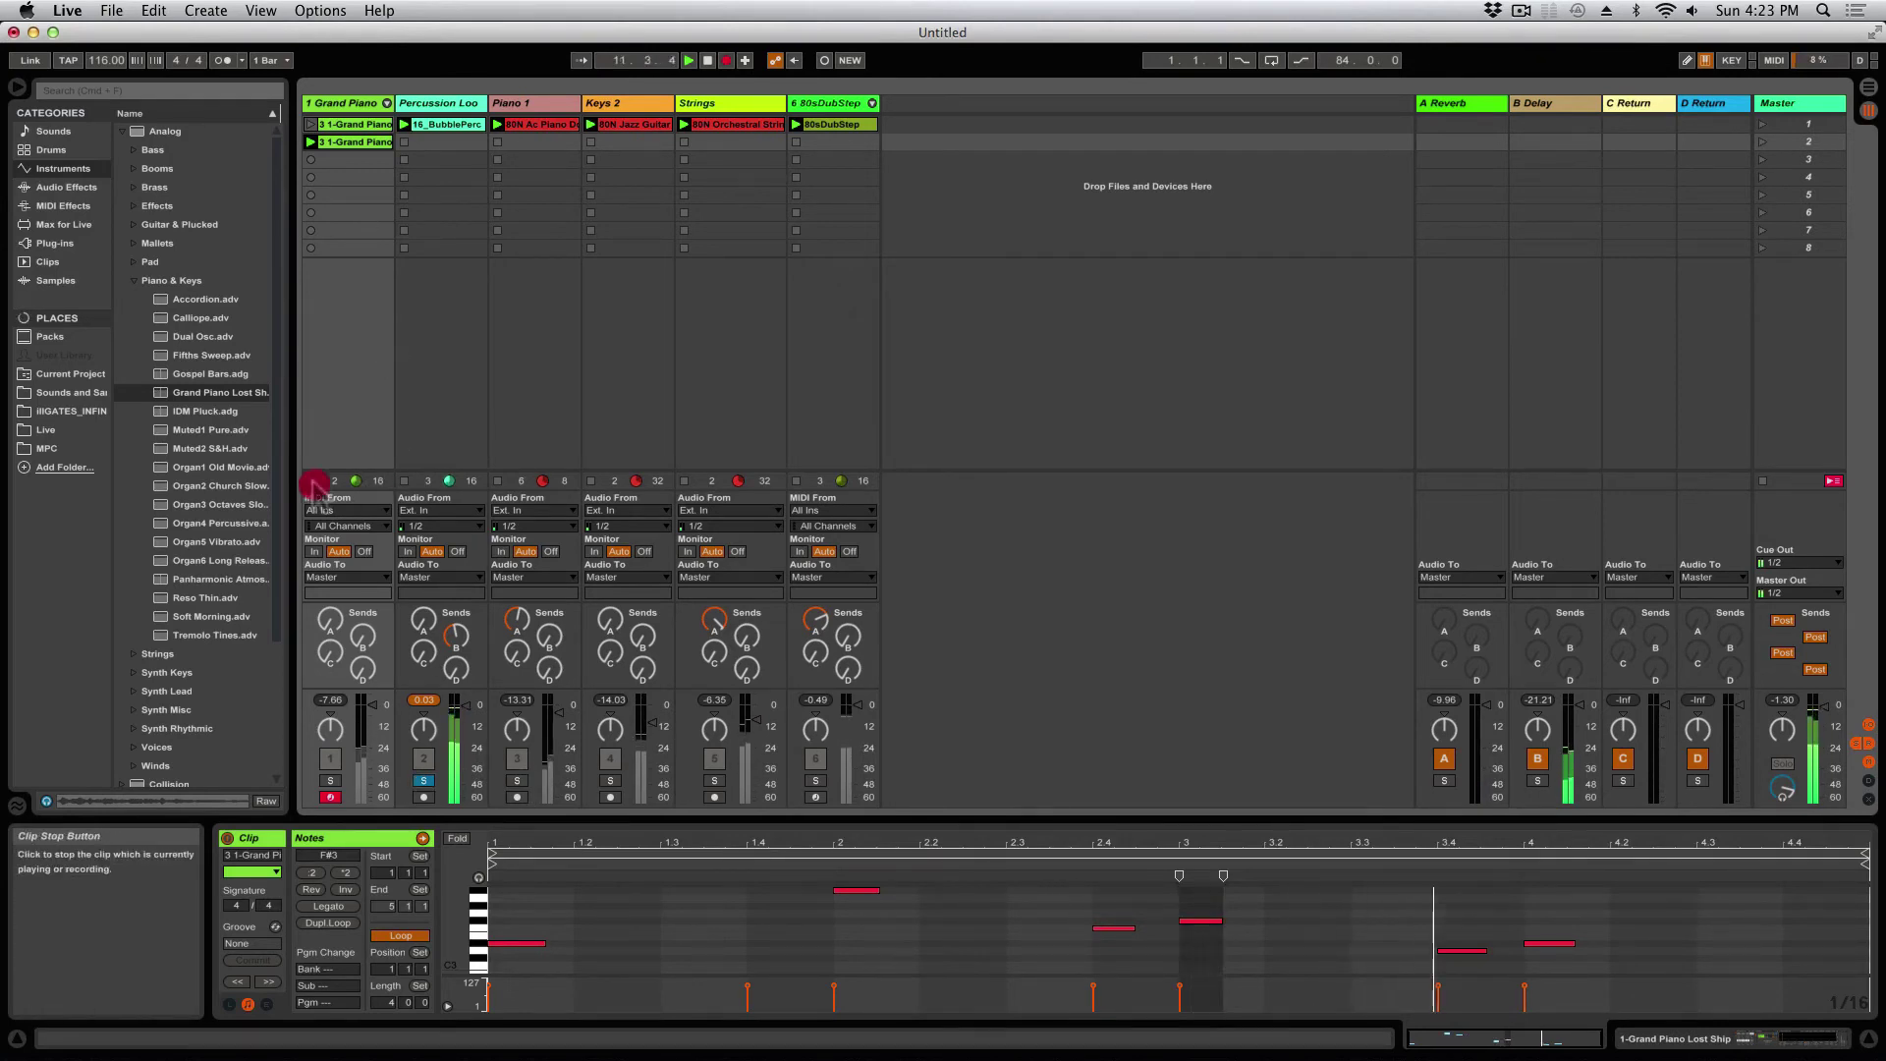
{"action": "left_click", "coordinate": [310, 481]}
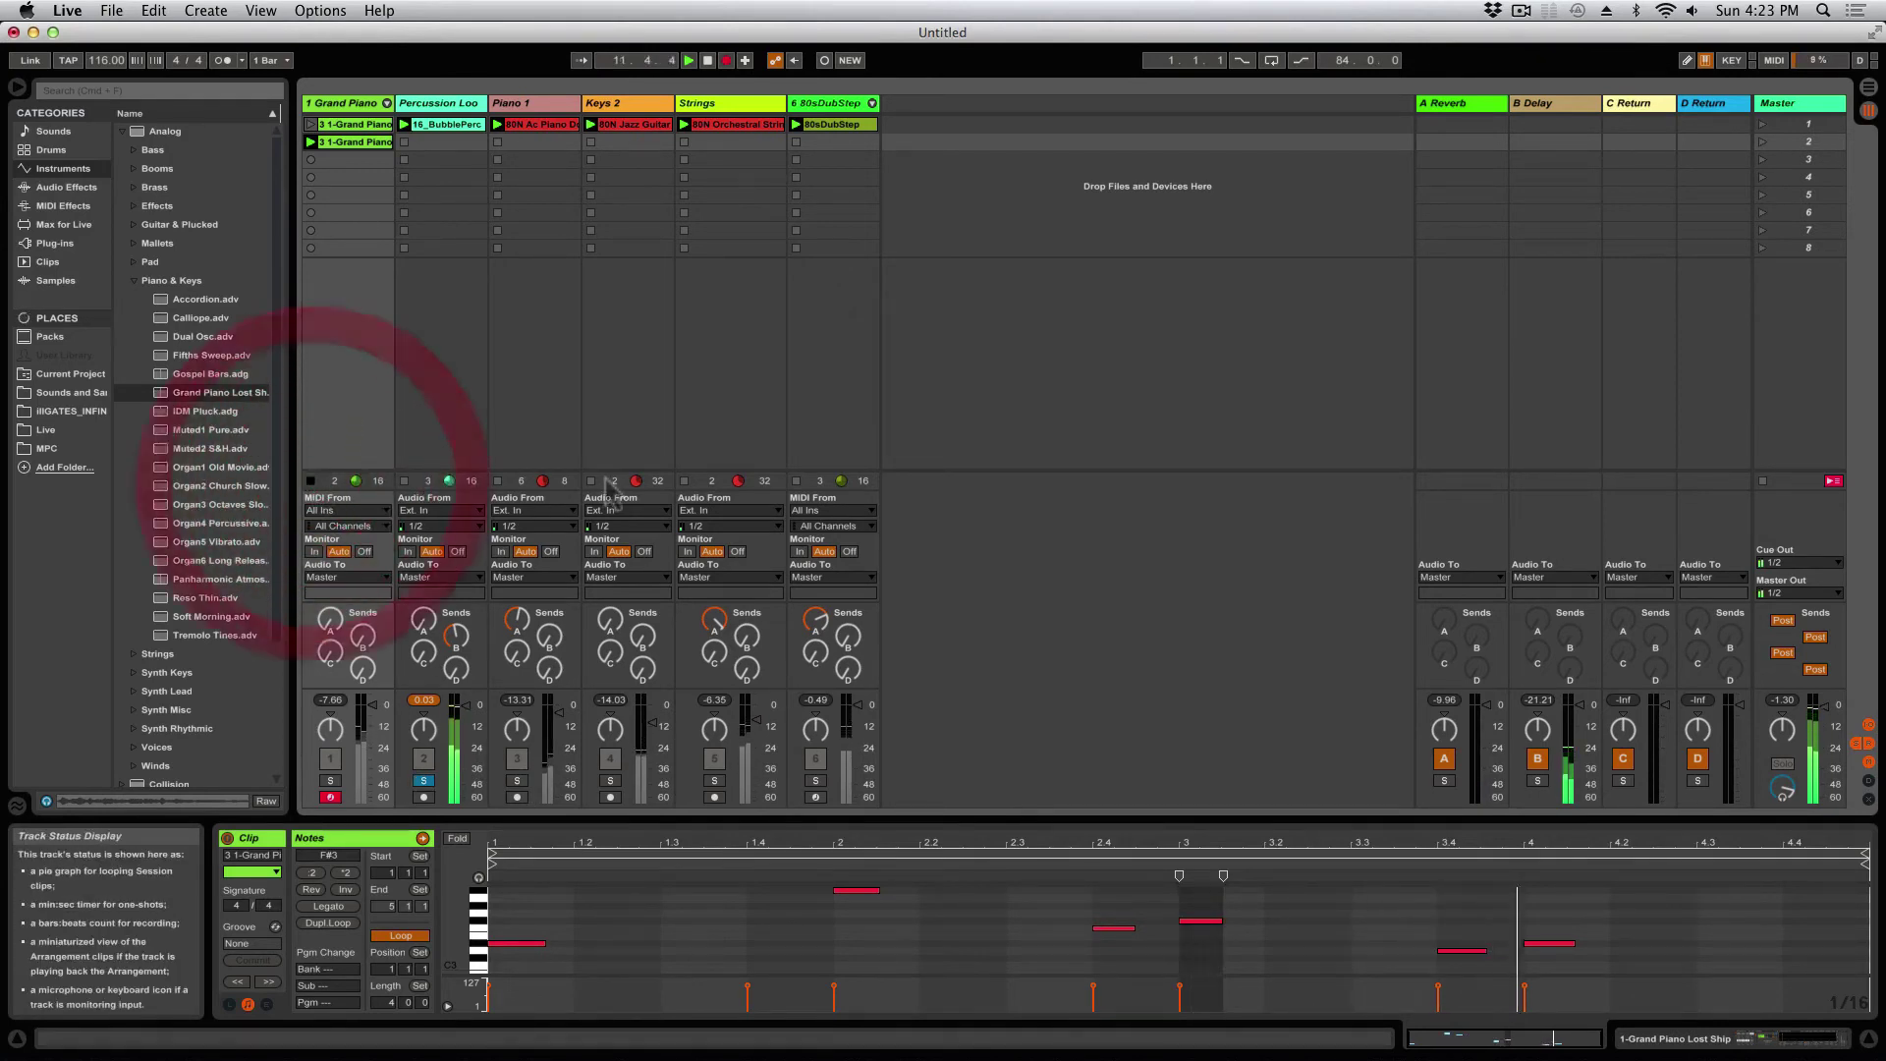
{"action": "left_click", "coordinate": [423, 780]}
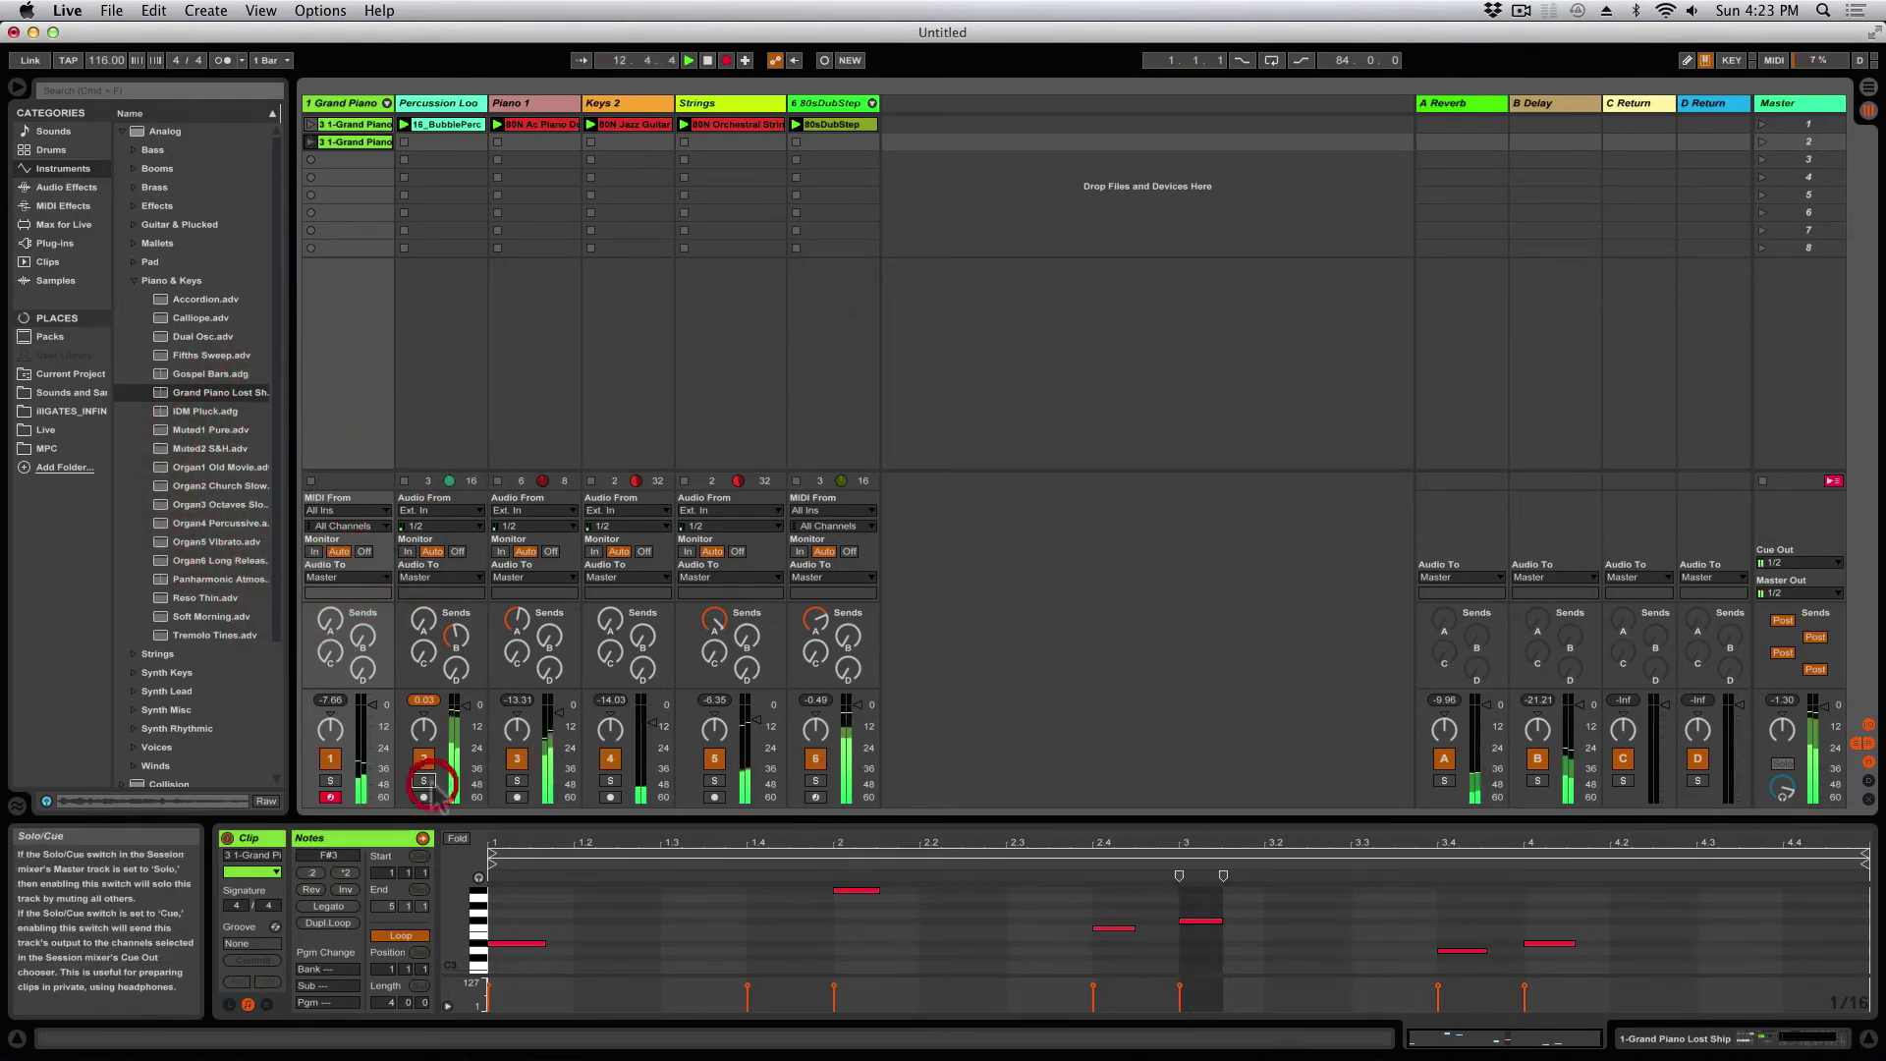
Step: Mute the Keys 2 and Strings tracks during recording, stop their clips, and reactivate both tracks
{"action": "left_click", "coordinate": [610, 761]}
{"action": "left_click", "coordinate": [716, 758]}
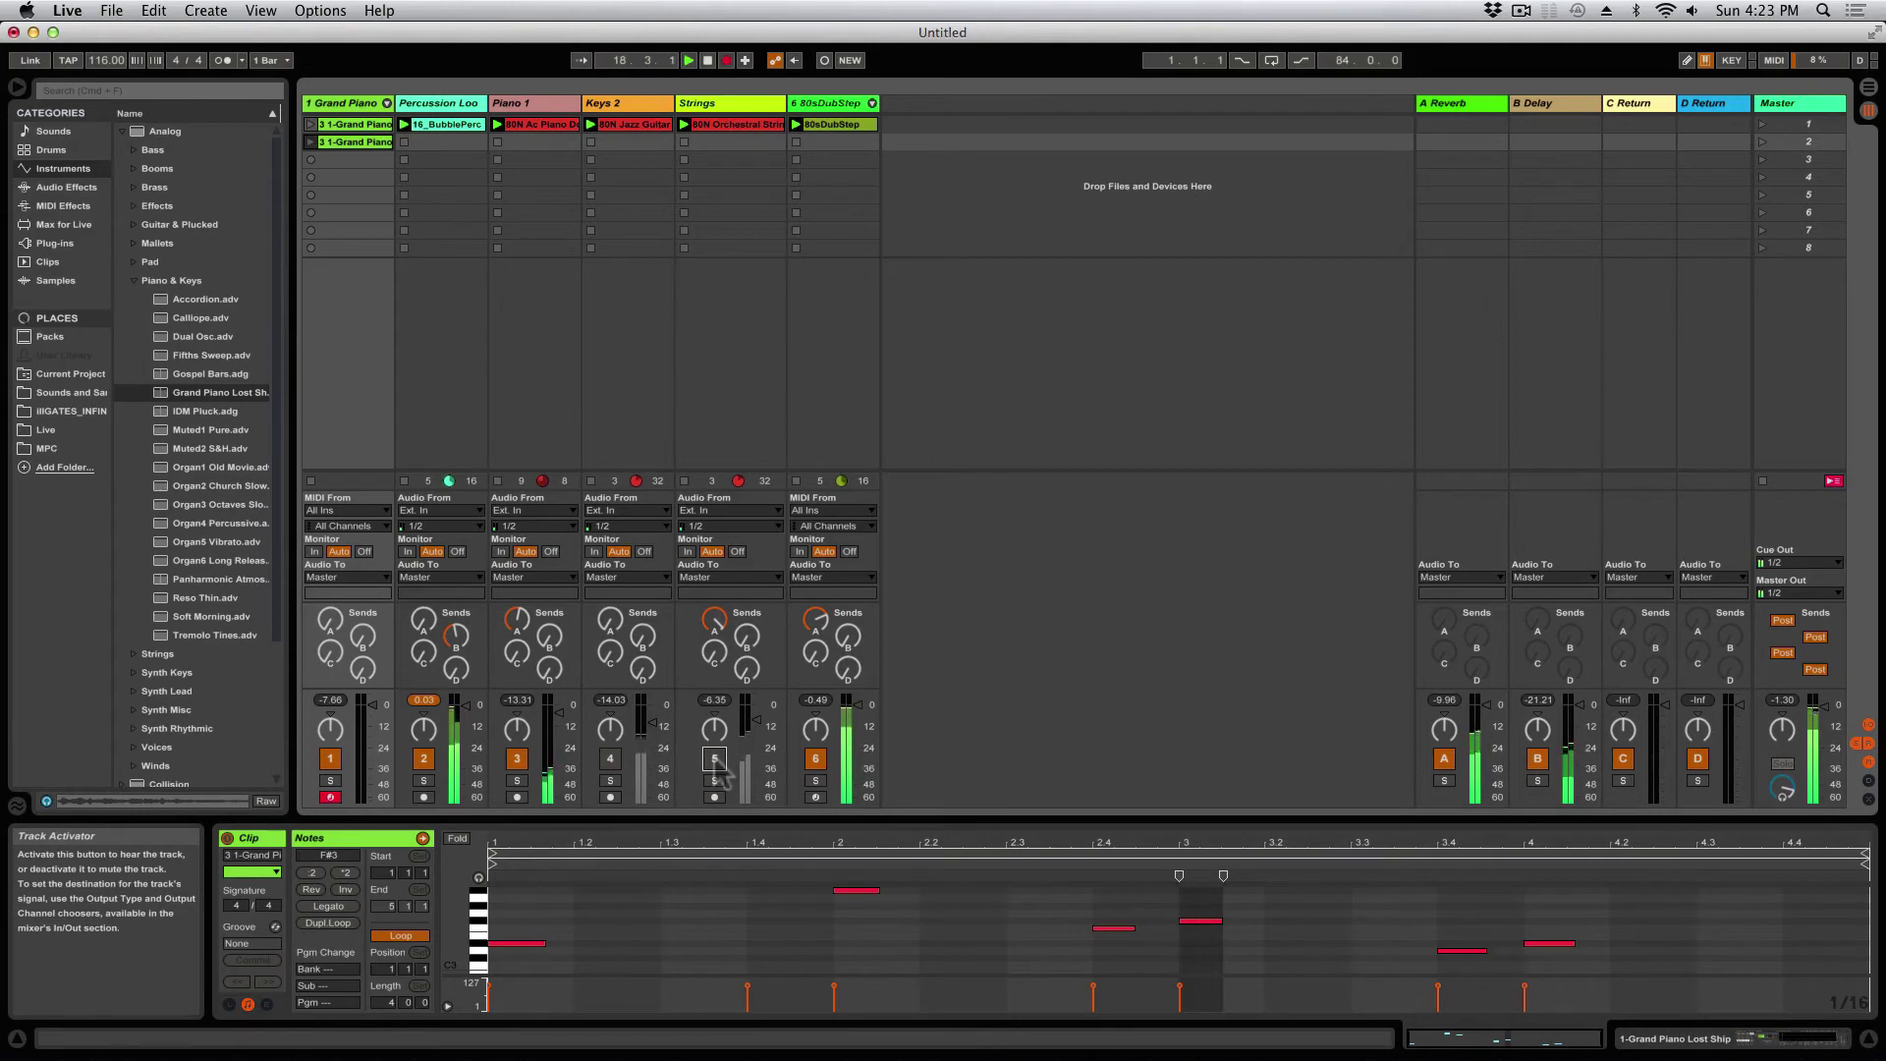
{"action": "left_click", "coordinate": [684, 178]}
{"action": "left_click", "coordinate": [590, 178]}
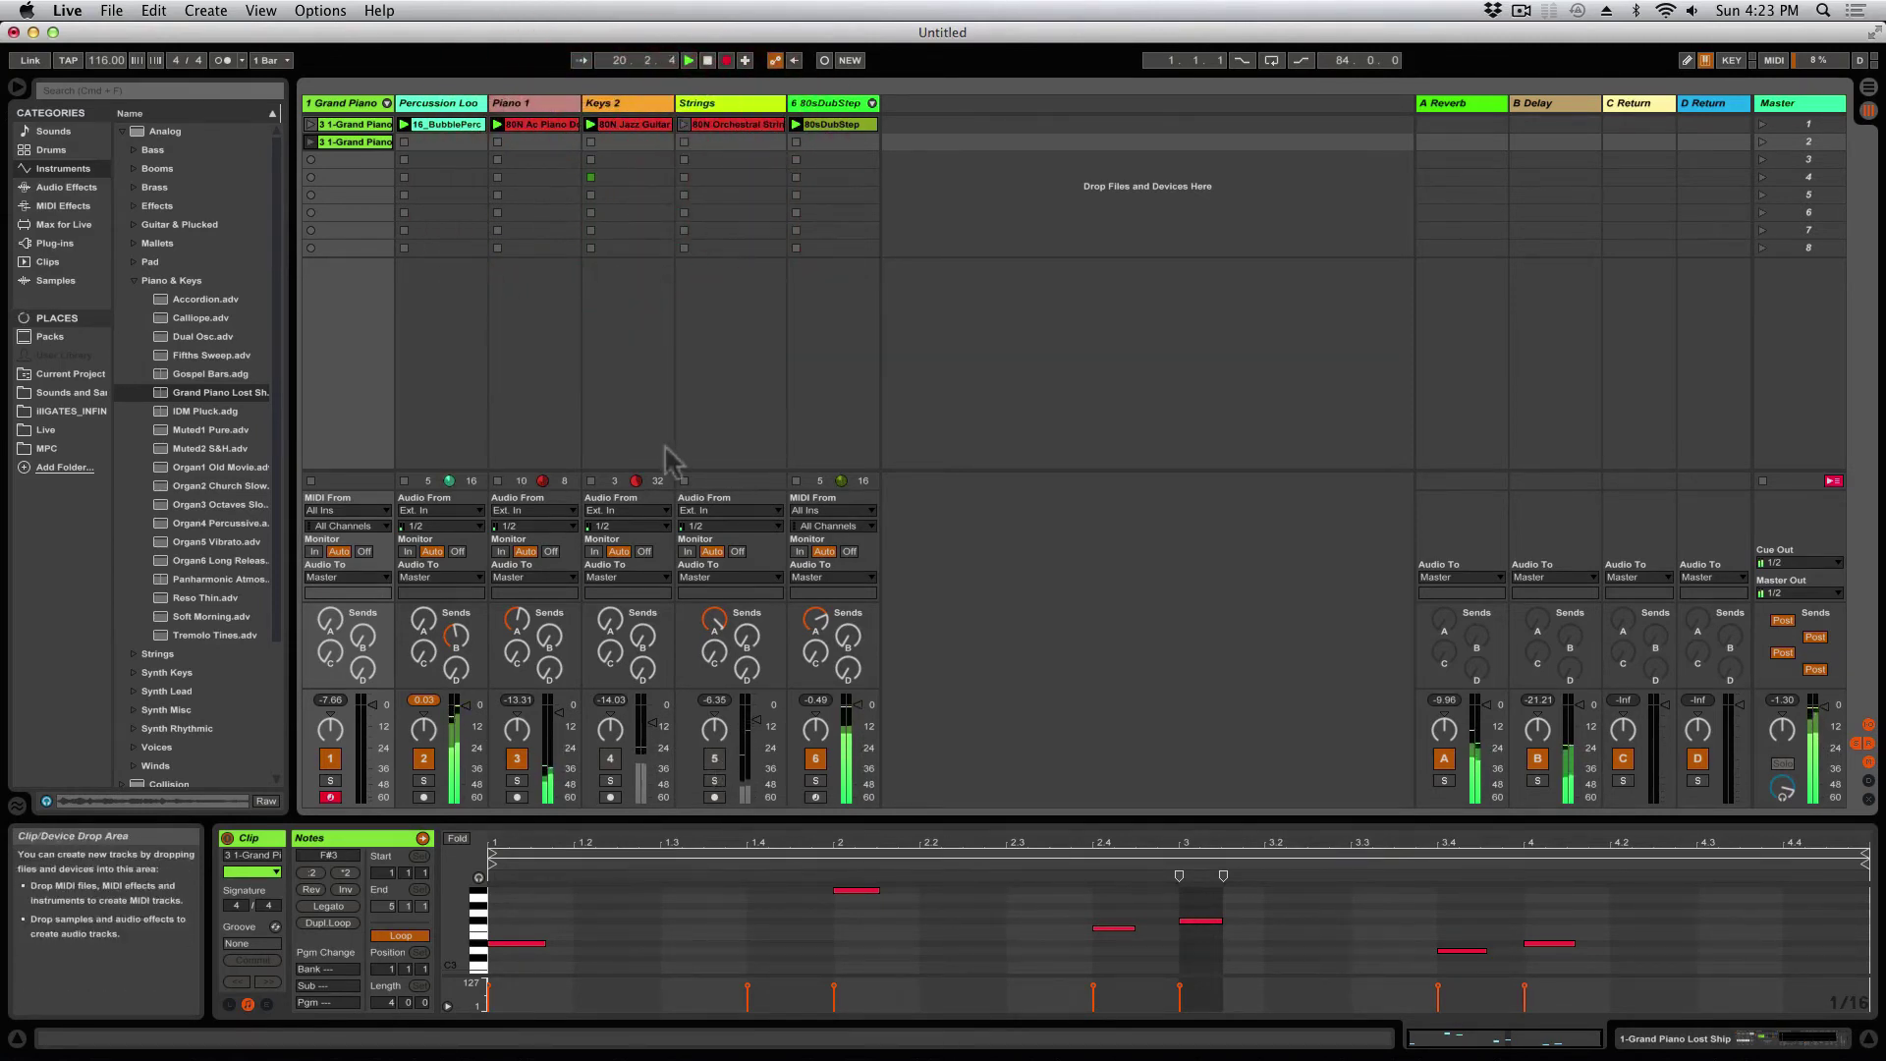
{"action": "left_click", "coordinate": [610, 758]}
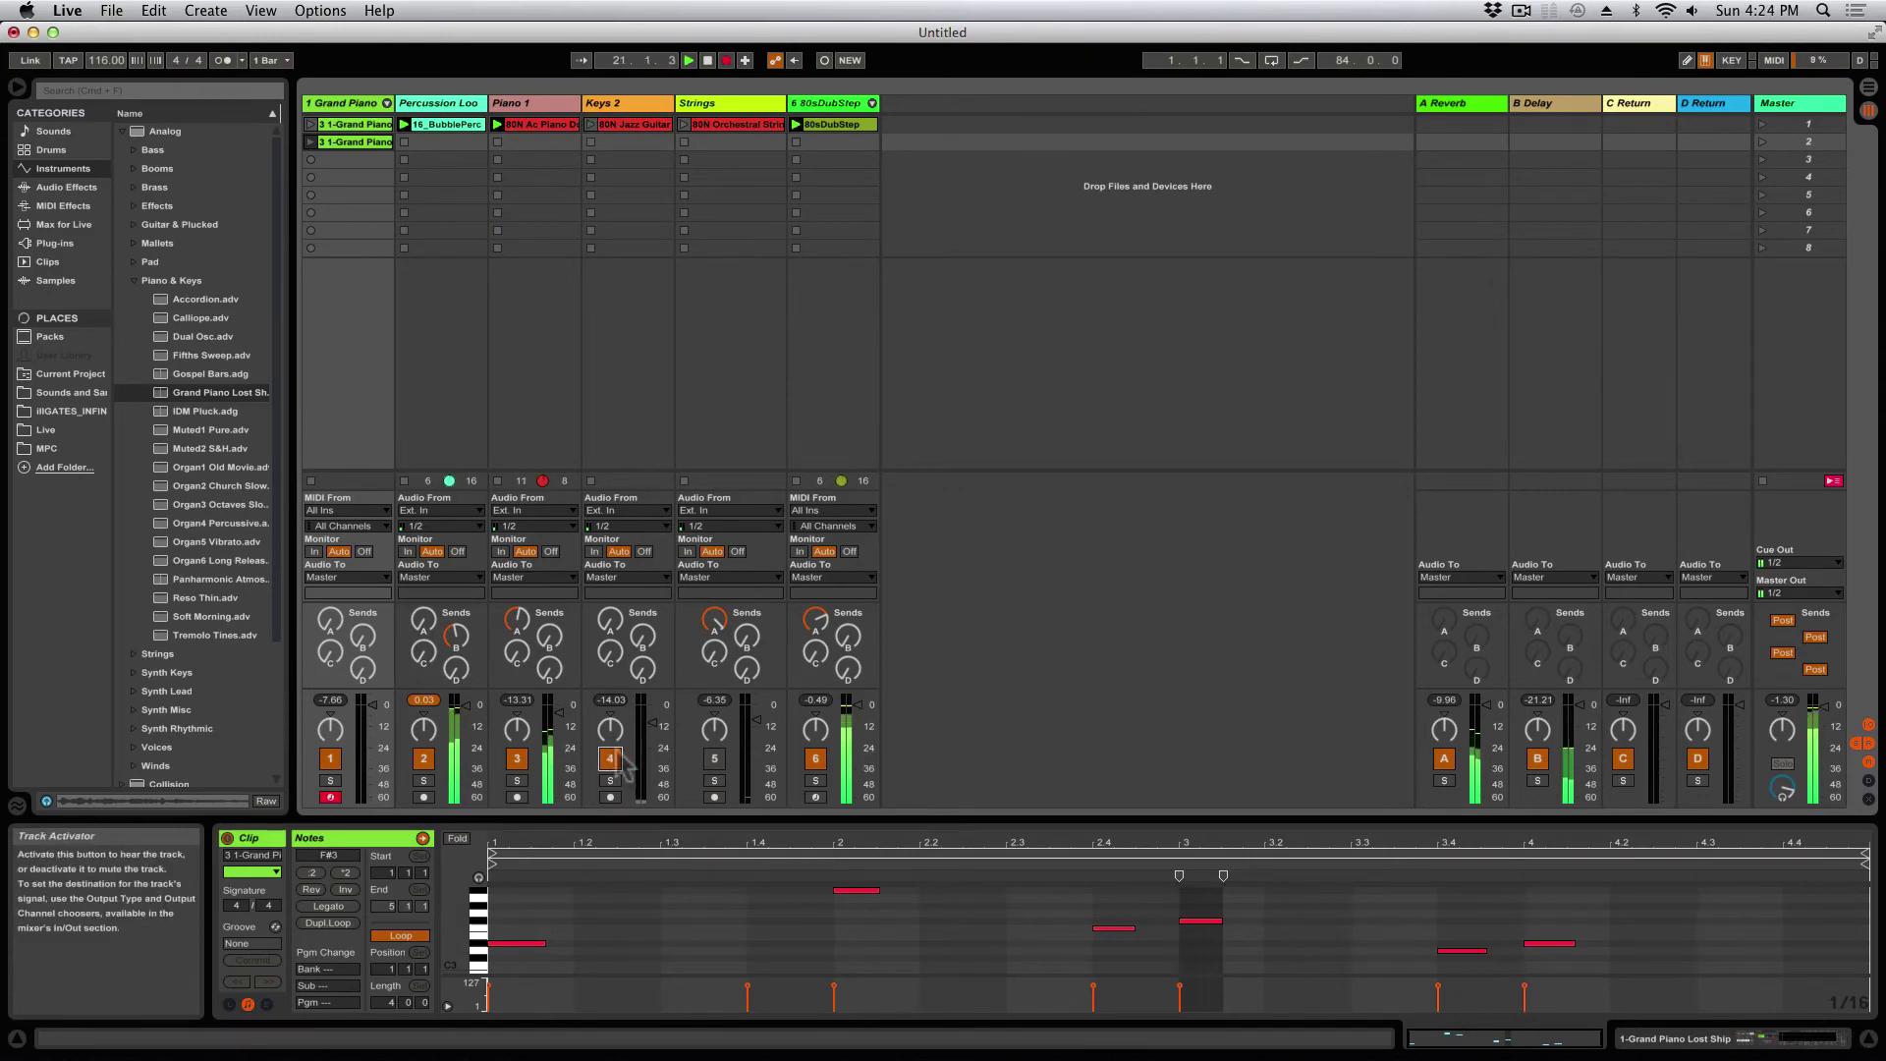
{"action": "left_click", "coordinate": [716, 761]}
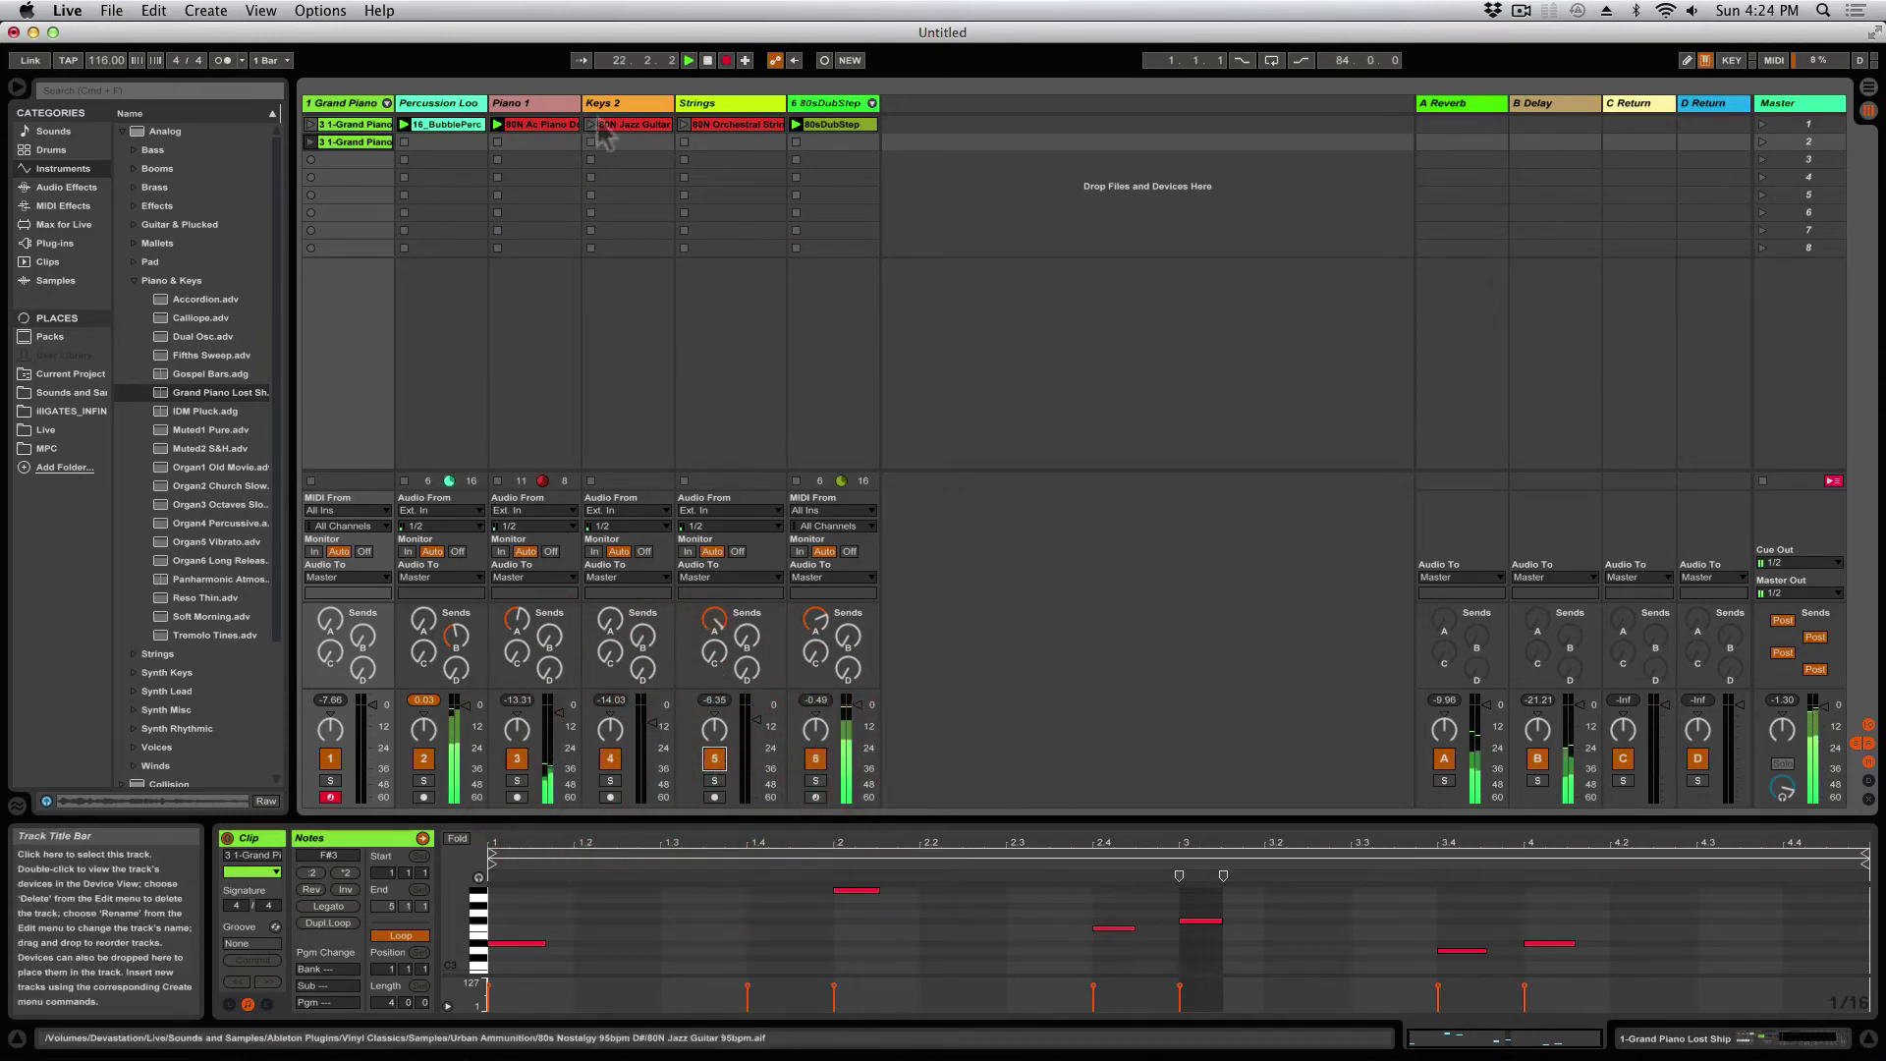
Step: Check the recorded clips in the Arrangement View and relaunch the Keys 2 and Strings clips from the Session View
{"action": "left_click", "coordinate": [1870, 112]}
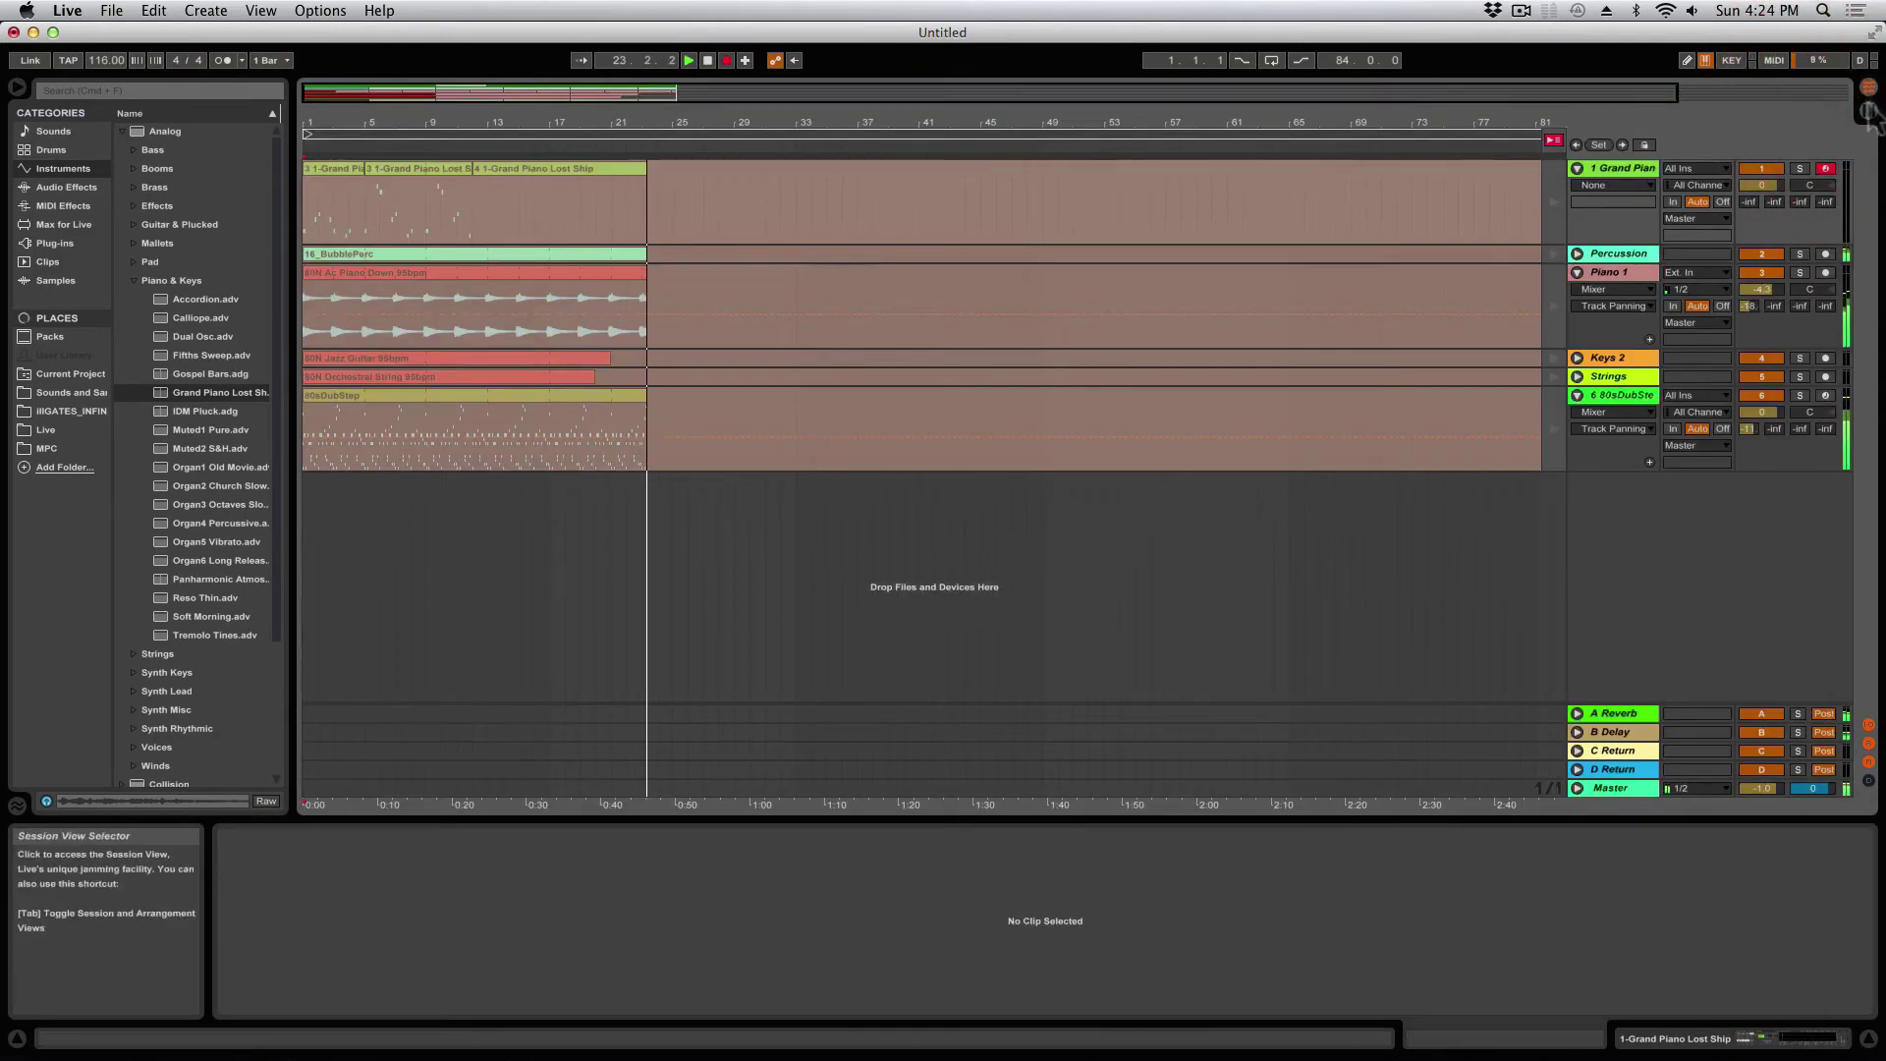
{"action": "left_click", "coordinate": [1871, 112]}
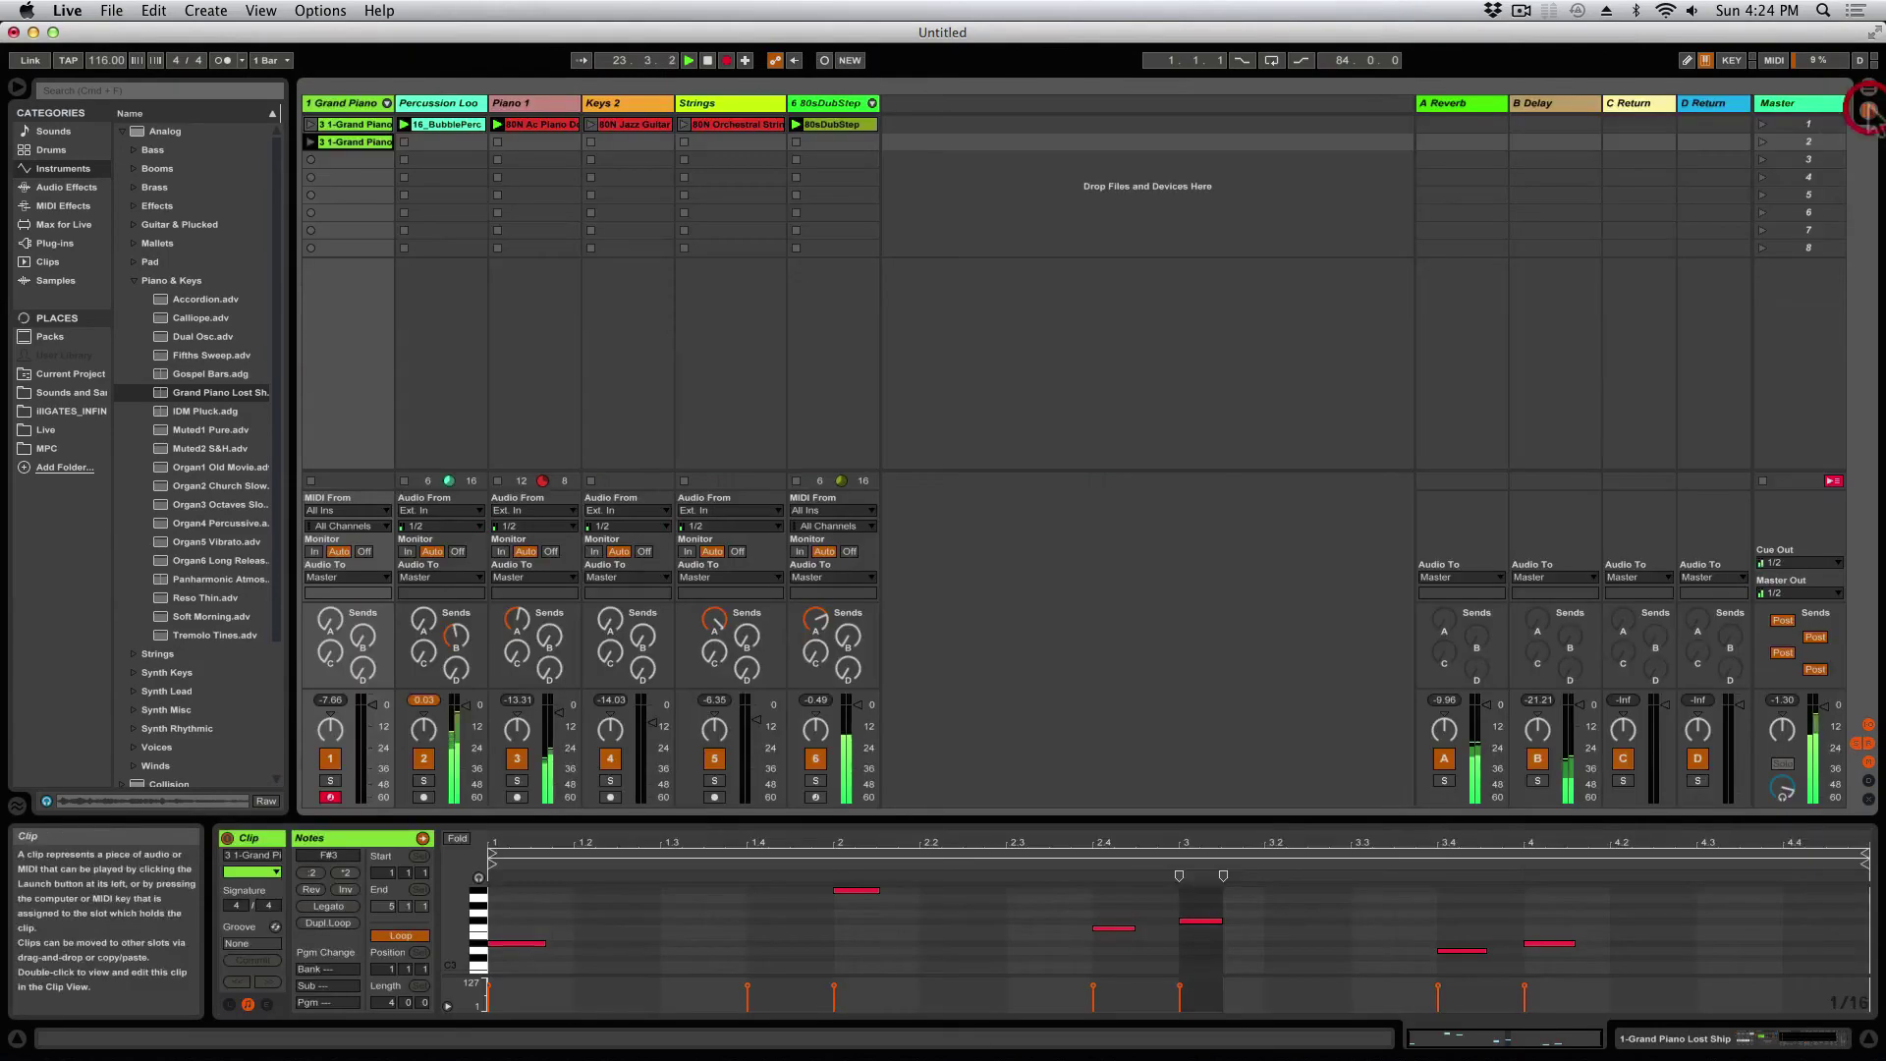
{"action": "left_click", "coordinate": [592, 125]}
{"action": "left_click", "coordinate": [685, 125]}
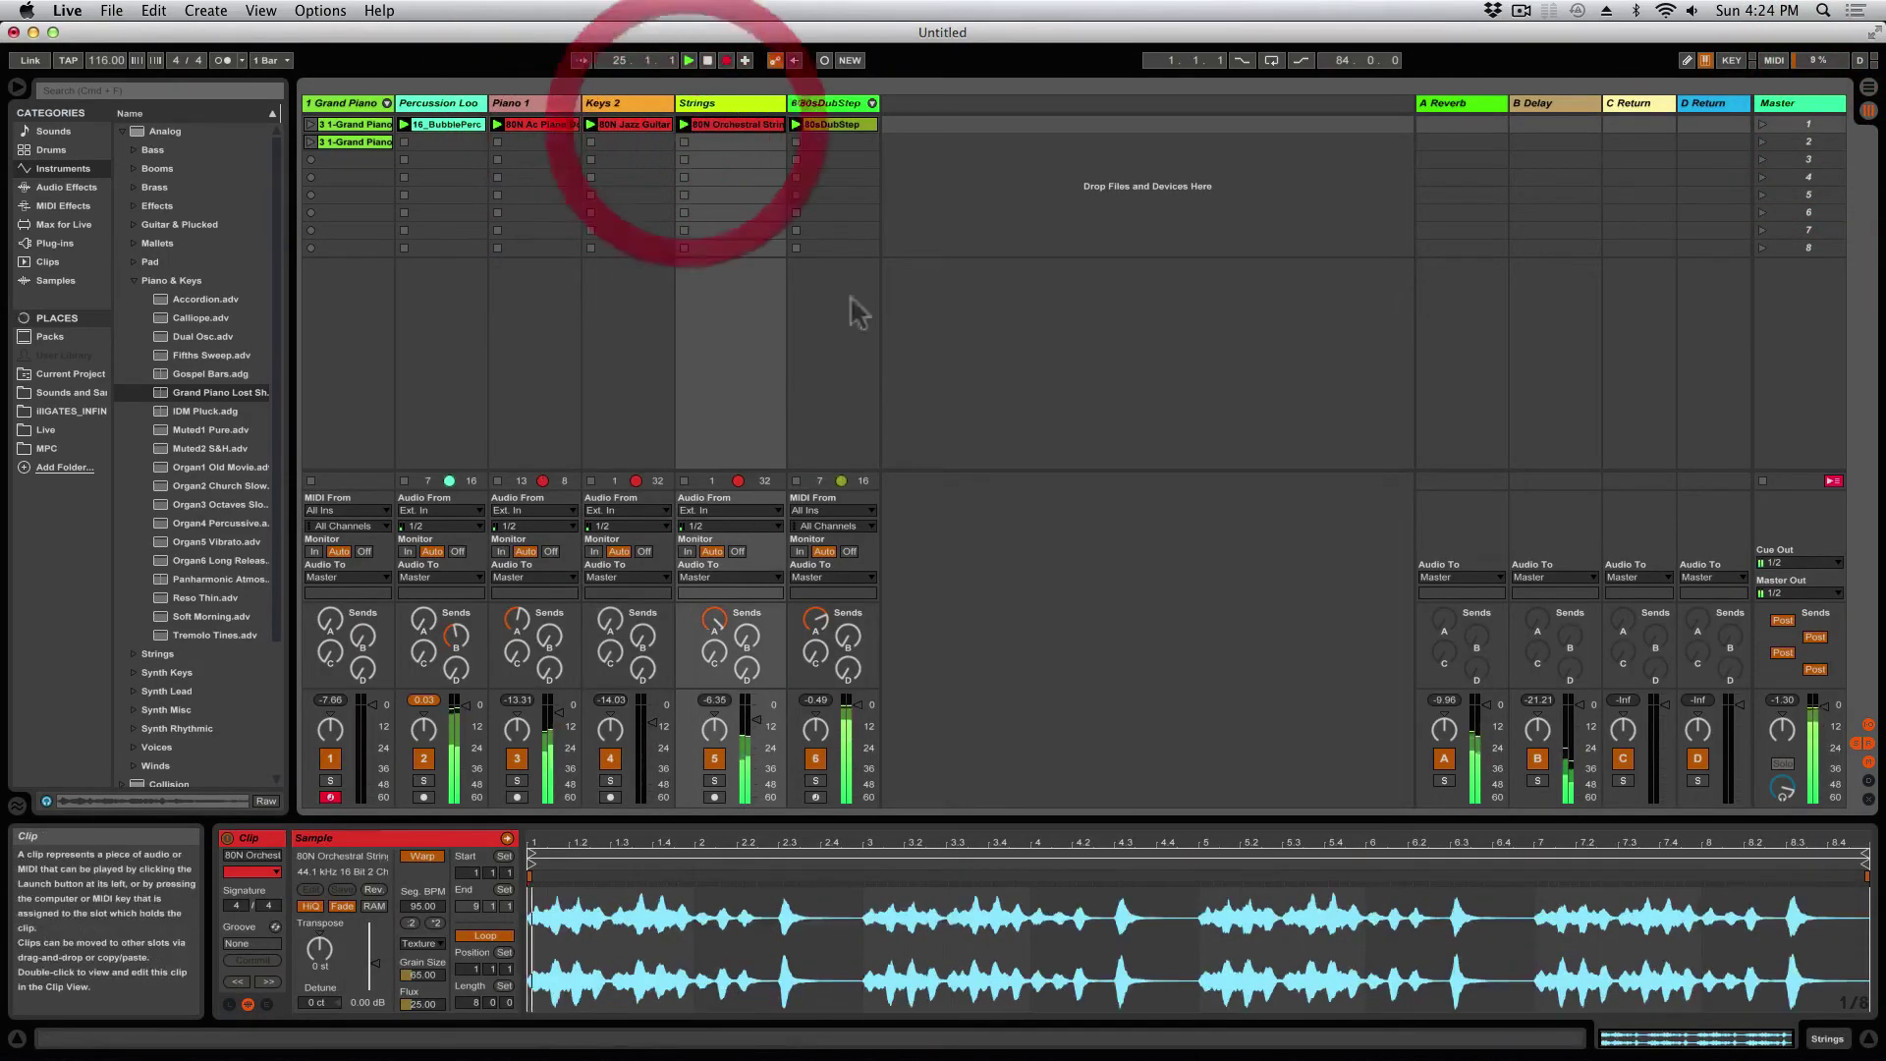
Step: Check the arrangement's progress, then record the original piano clip followed by its duplicate and stop recording
{"action": "left_click", "coordinate": [1867, 123]}
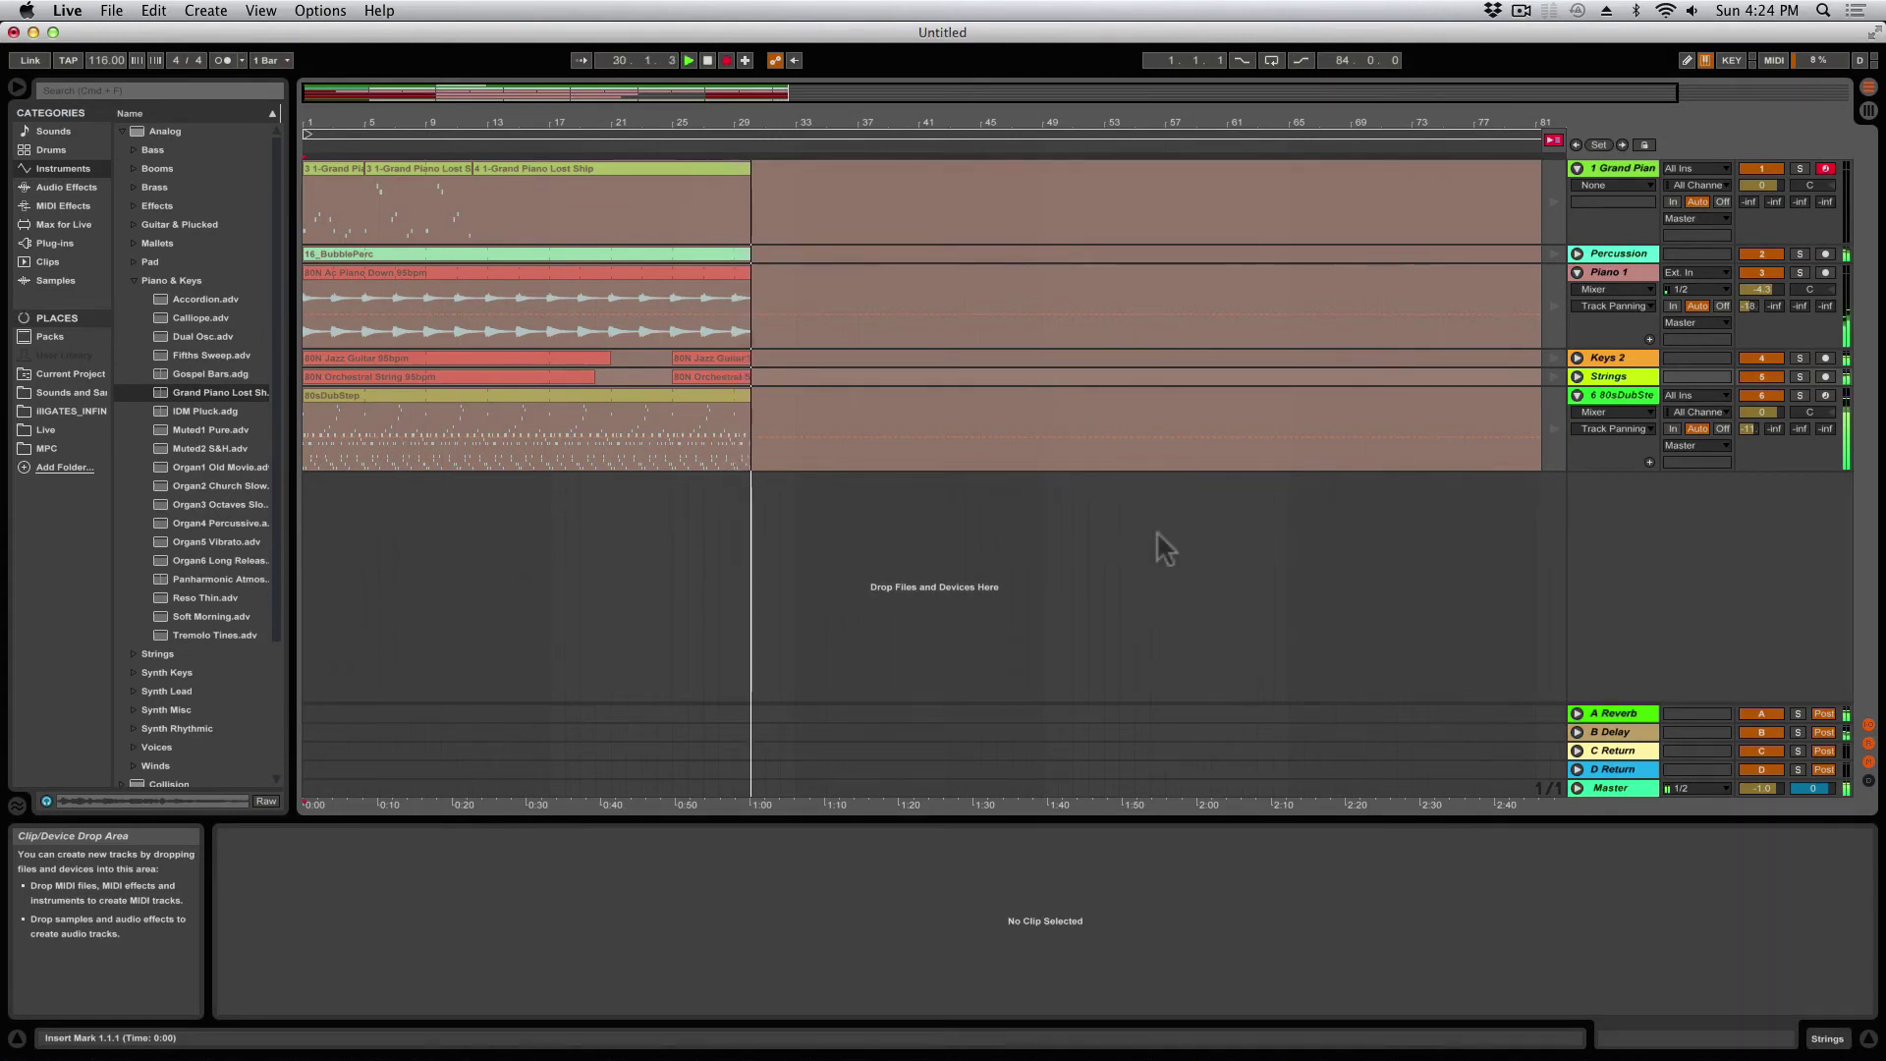
{"action": "left_click", "coordinate": [1871, 126]}
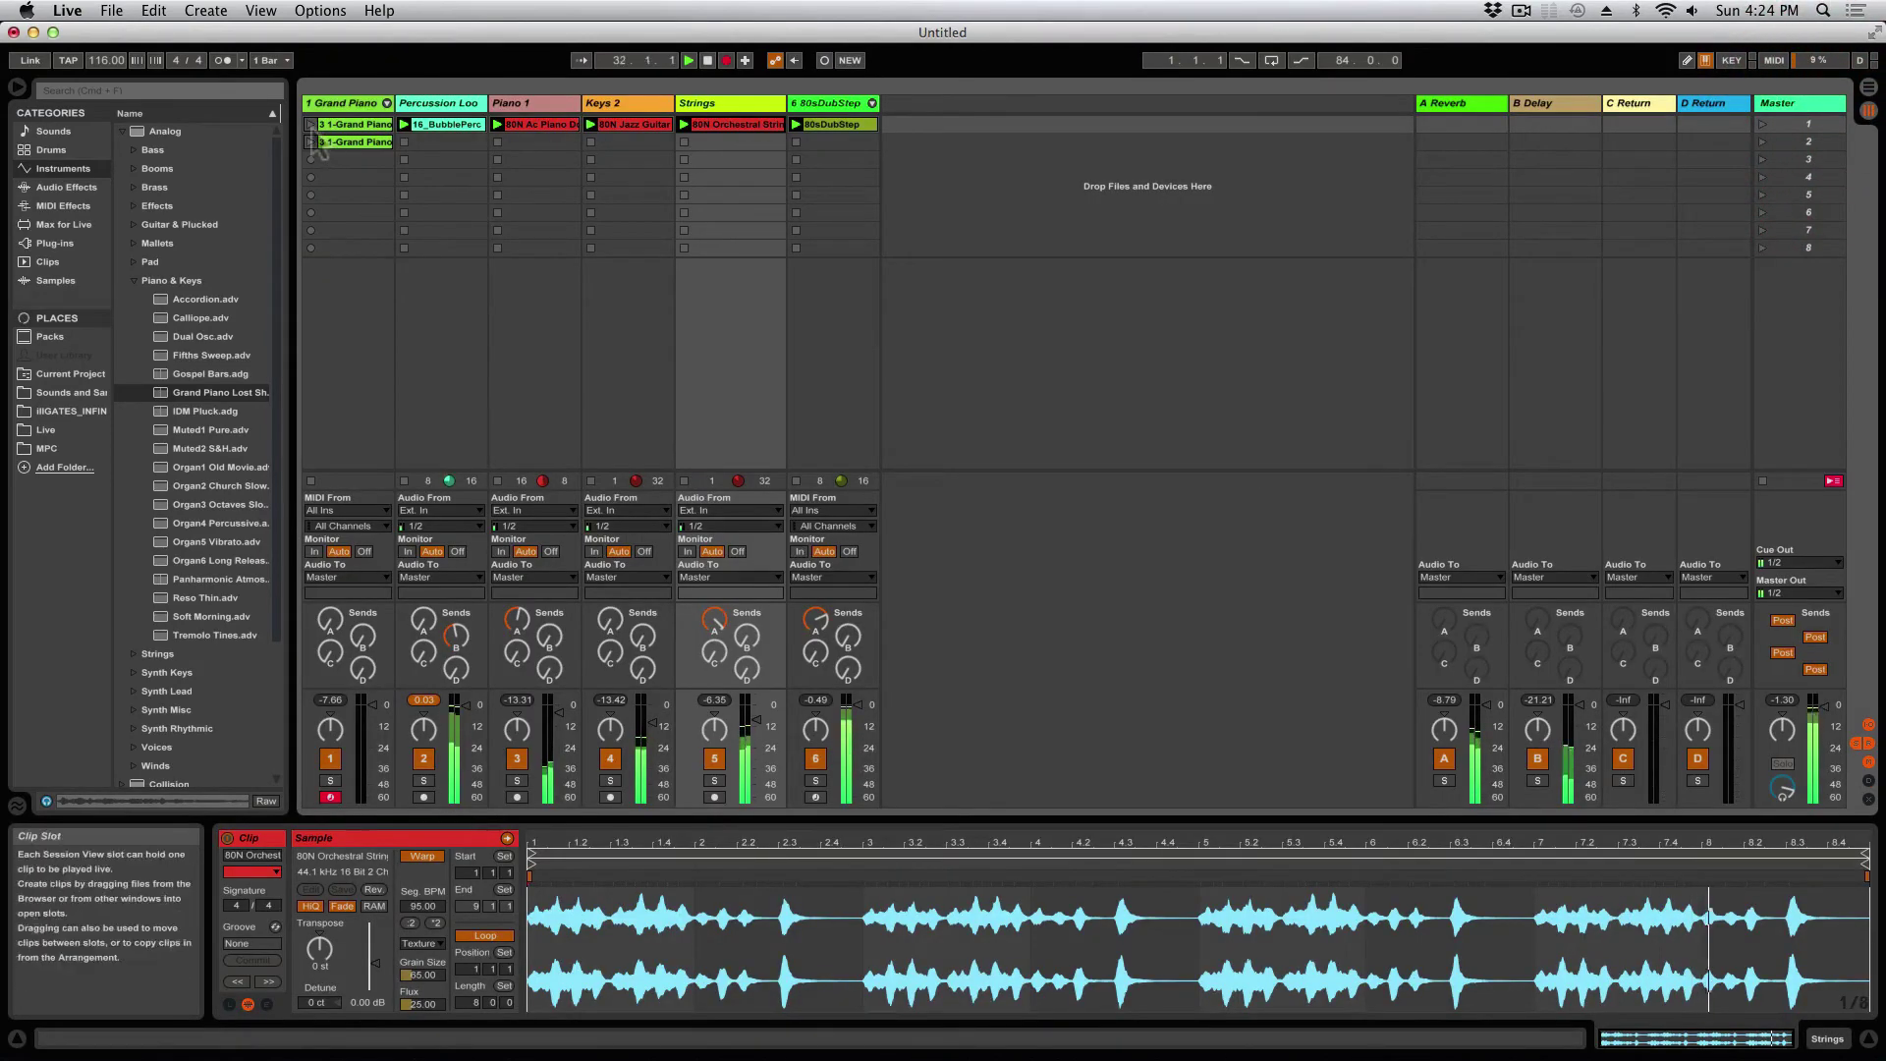
{"action": "left_click", "coordinate": [311, 126]}
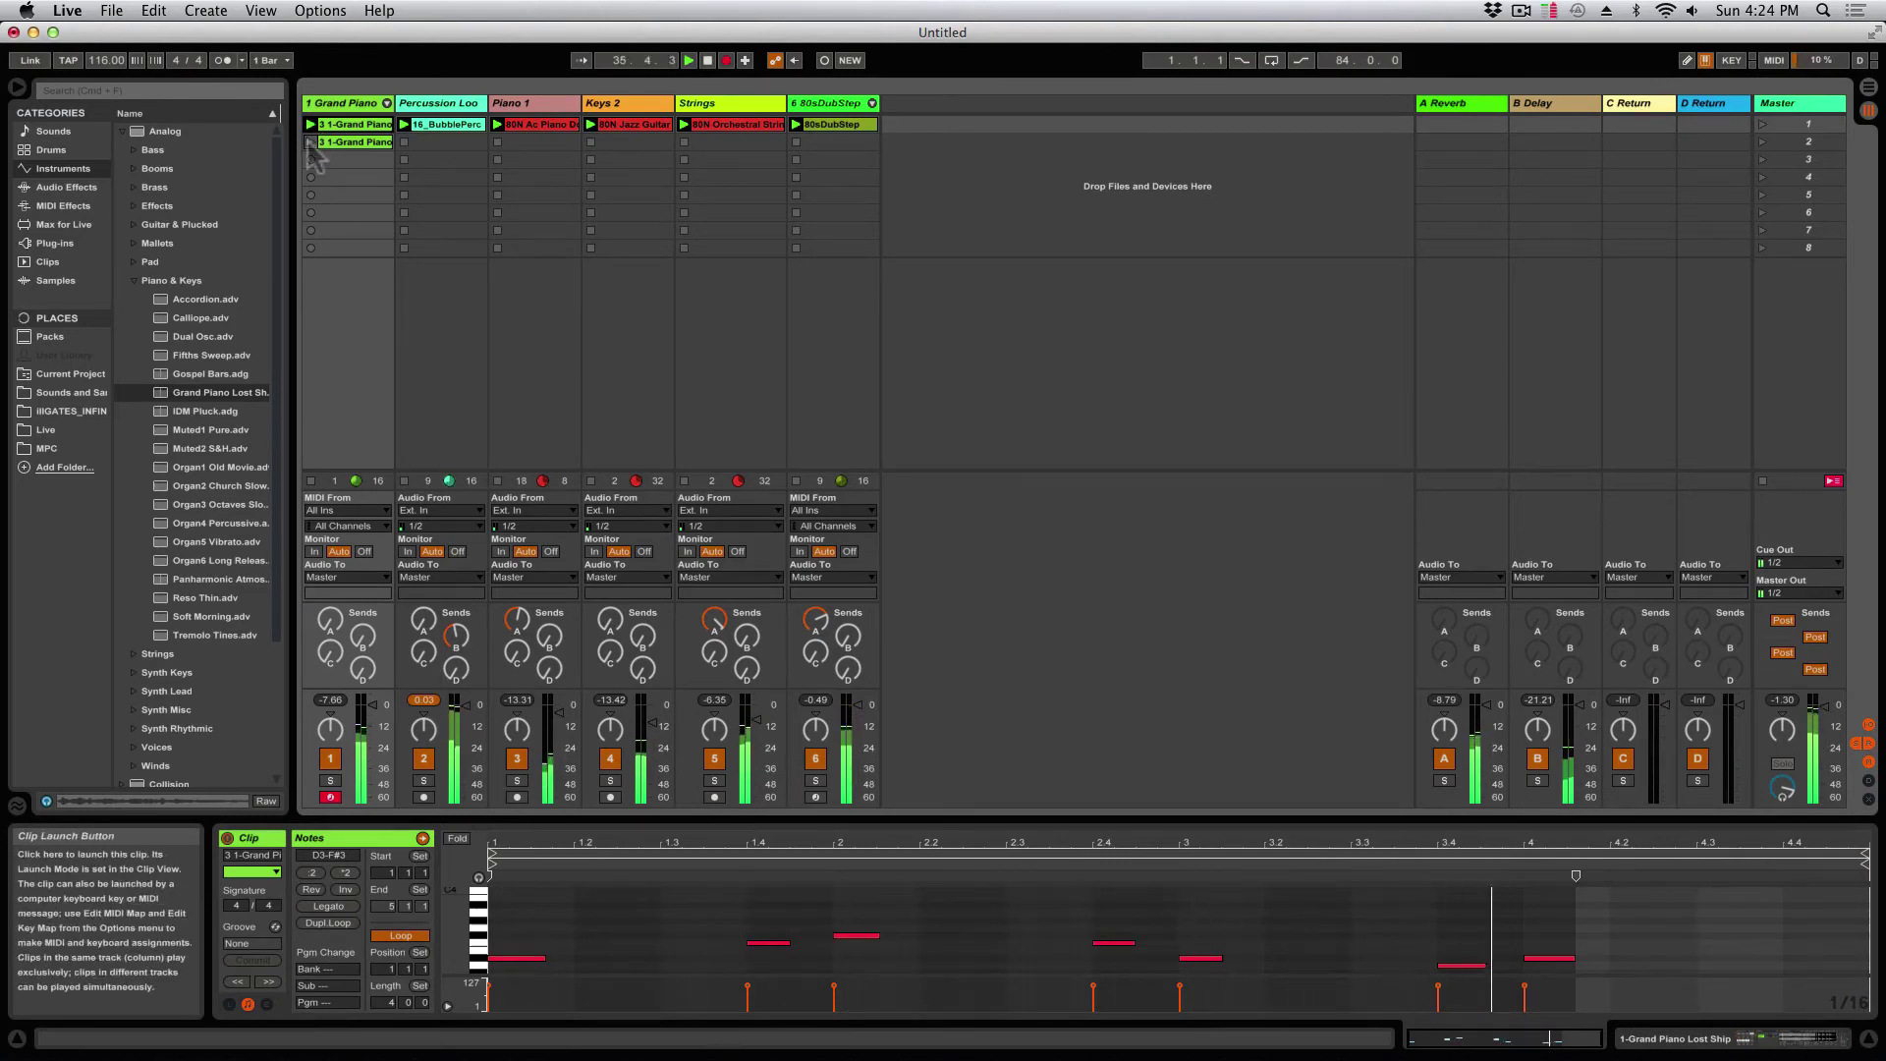
{"action": "left_click", "coordinate": [310, 142]}
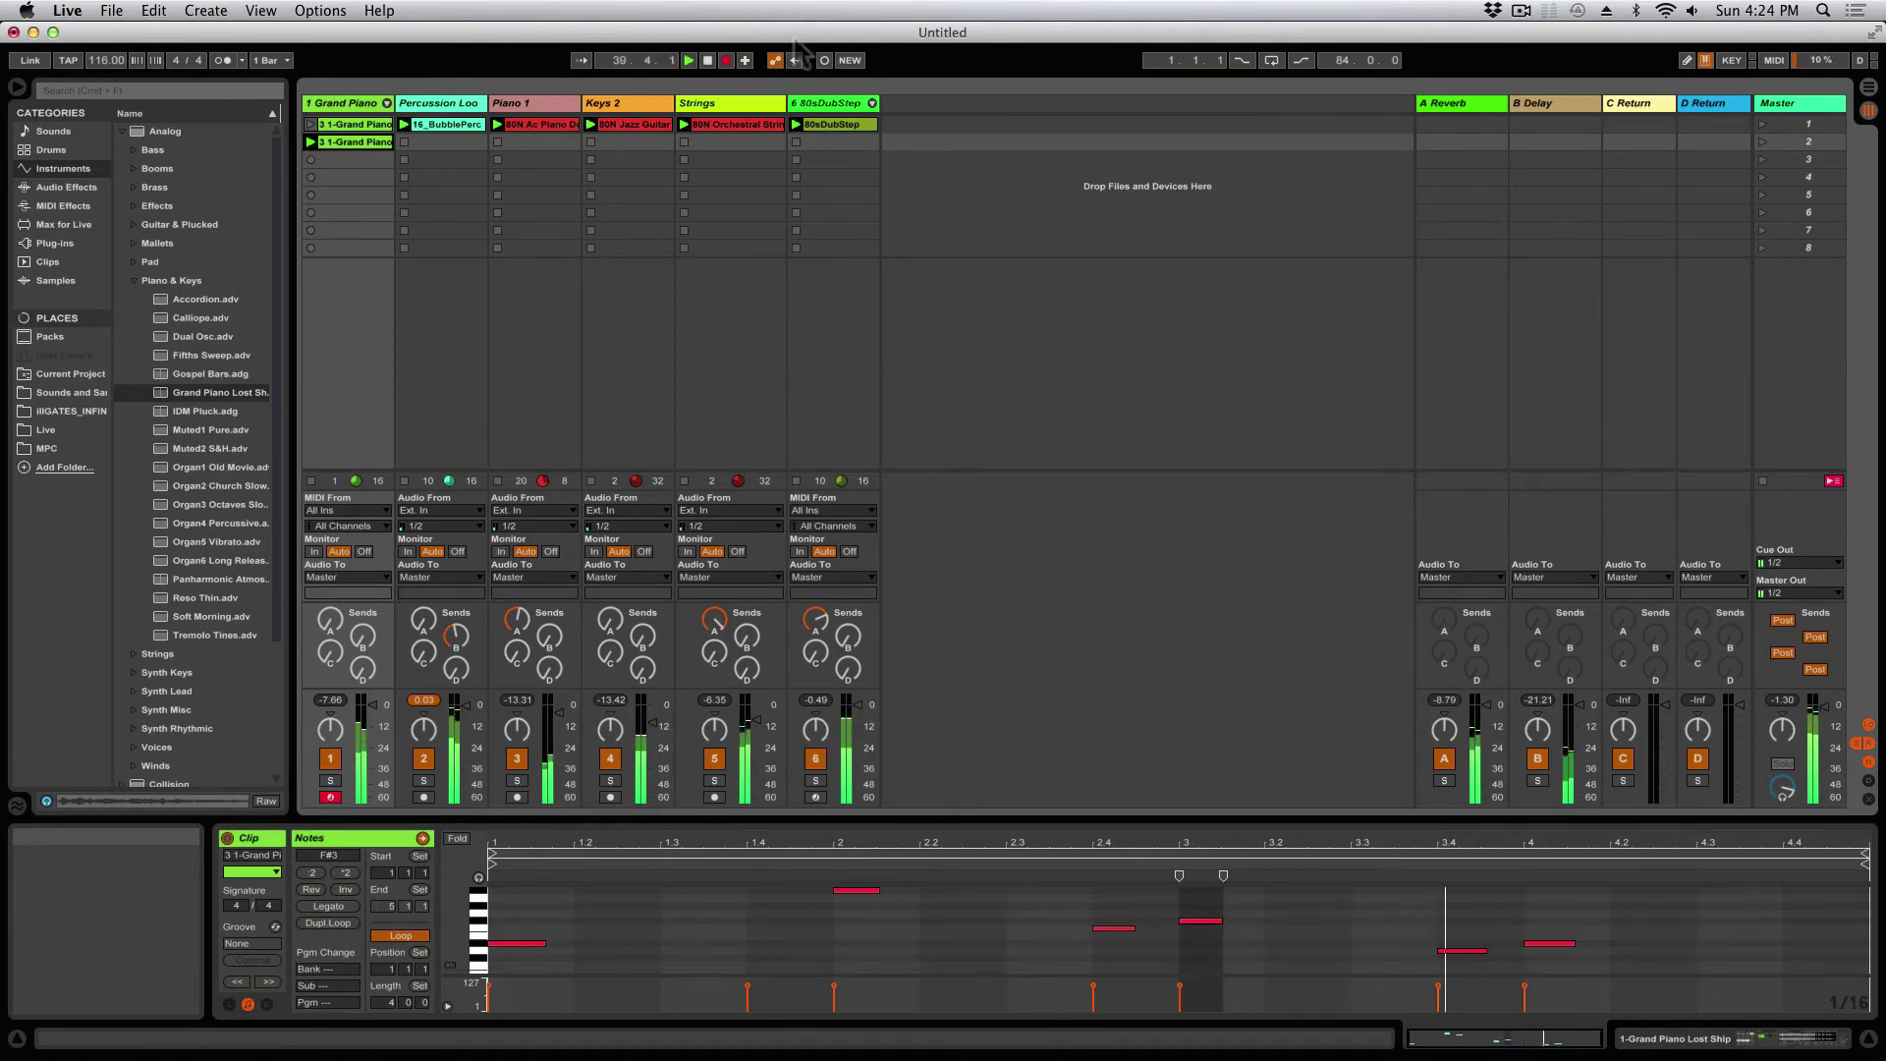
{"action": "left_click", "coordinate": [708, 61]}
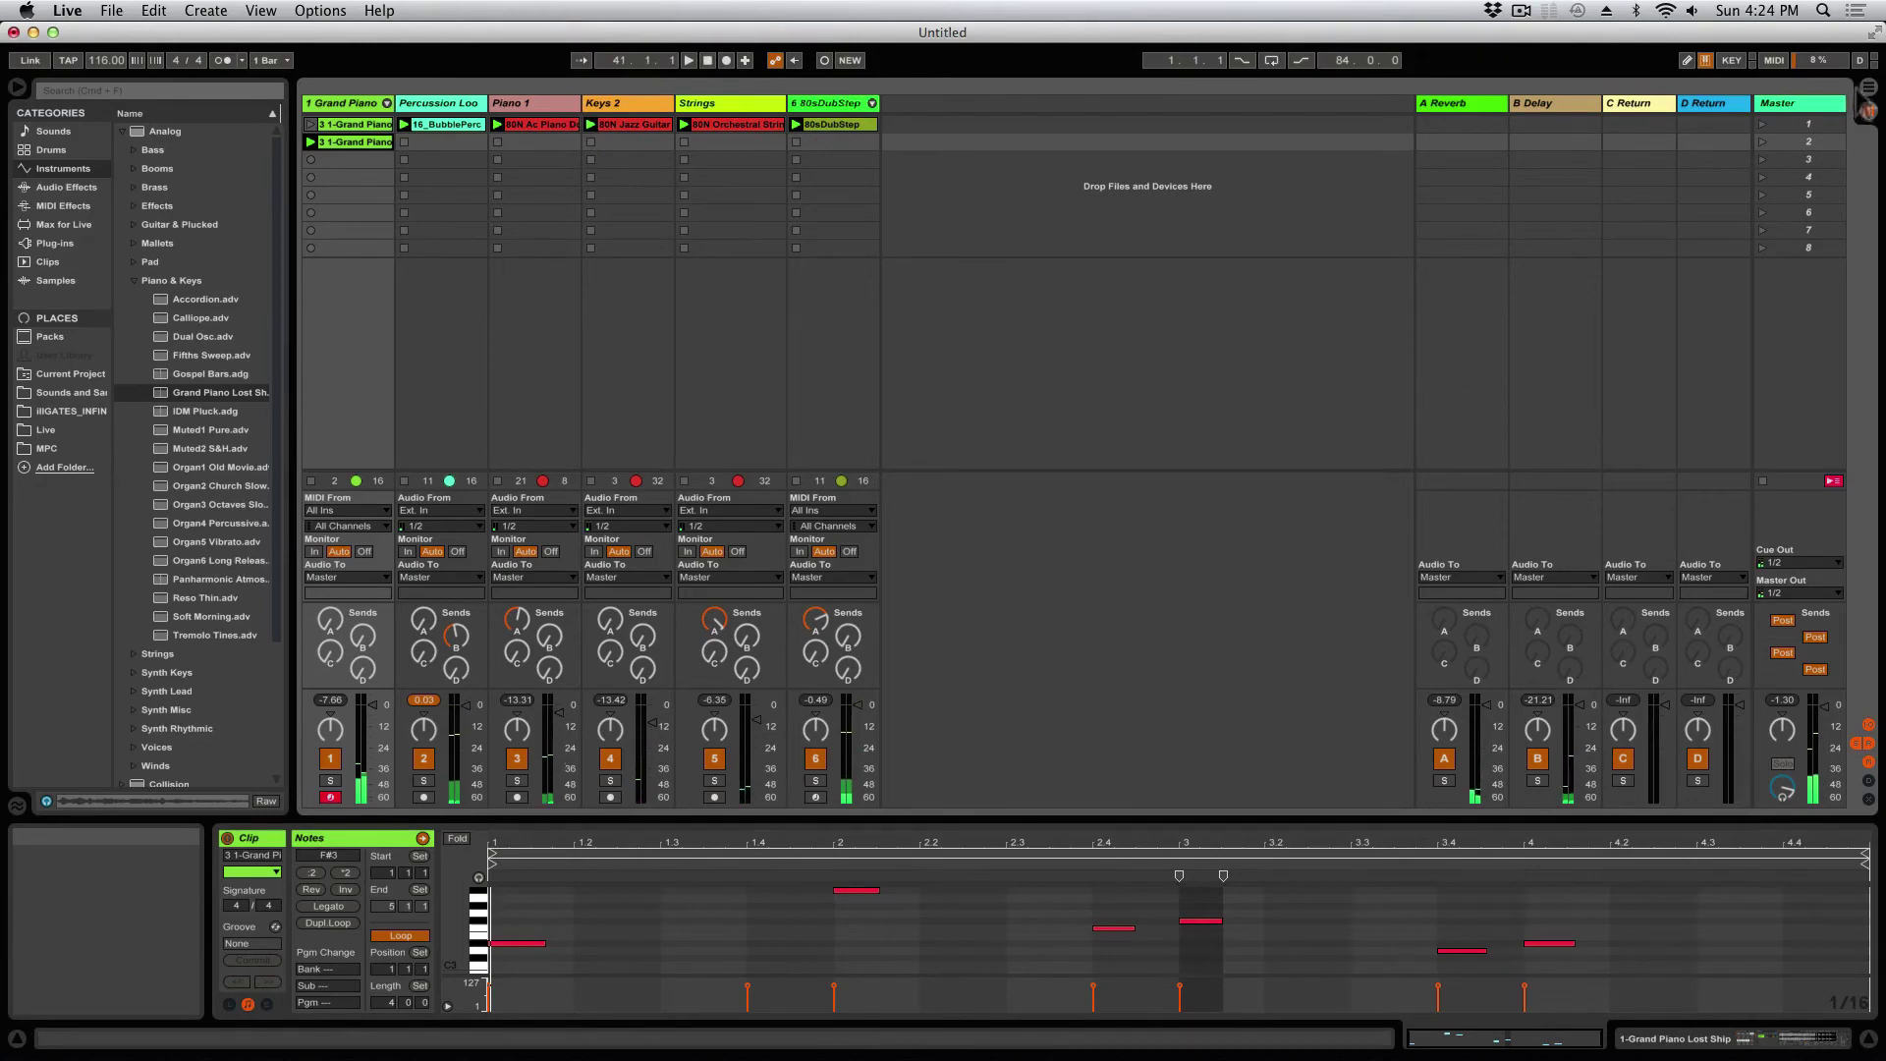
Step: Open the Arrangement View and expand the Strings and Keys 2 tracks to show their waveforms and speaker automation
{"action": "left_click", "coordinate": [1868, 89]}
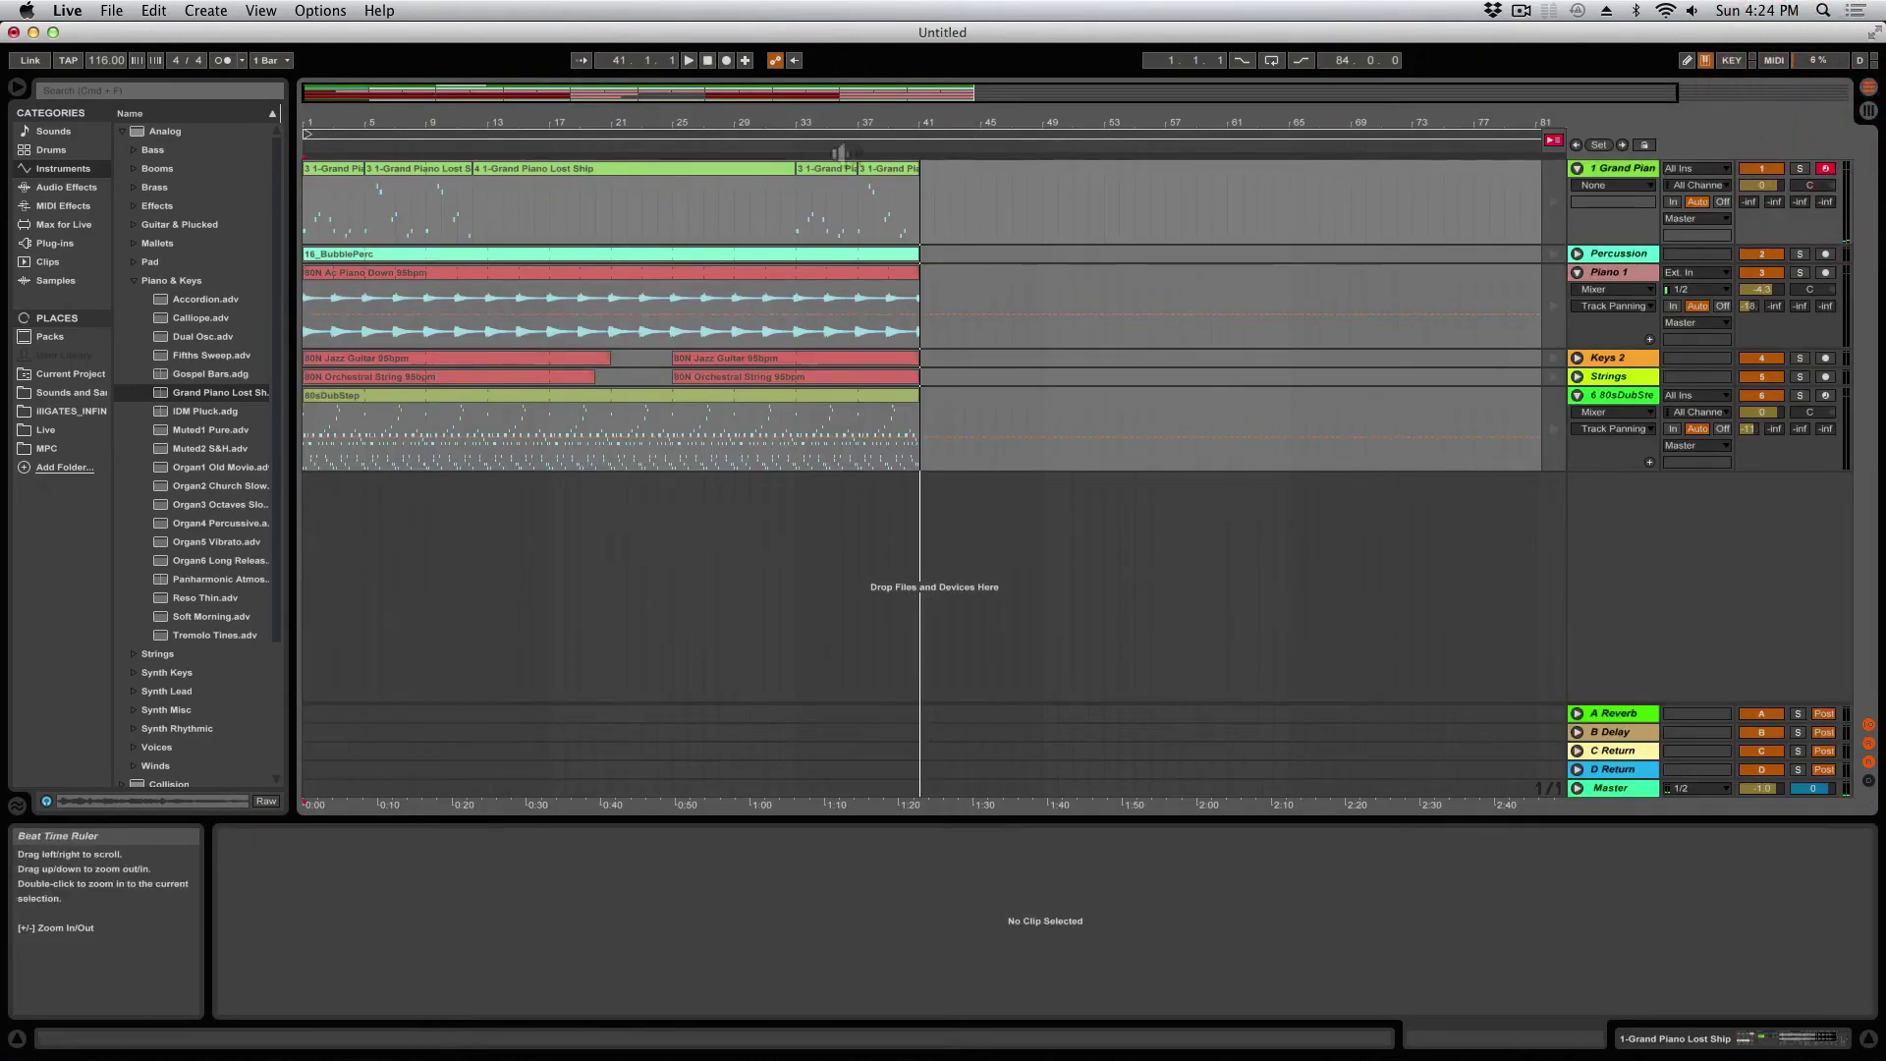
{"action": "mouse_move", "coordinate": [482, 96]}
{"action": "left_mouse_down"}
{"action": "mouse_move", "coordinate": [482, 261]}
{"action": "mouse_move", "coordinate": [481, 94]}
{"action": "left_mouse_up"}
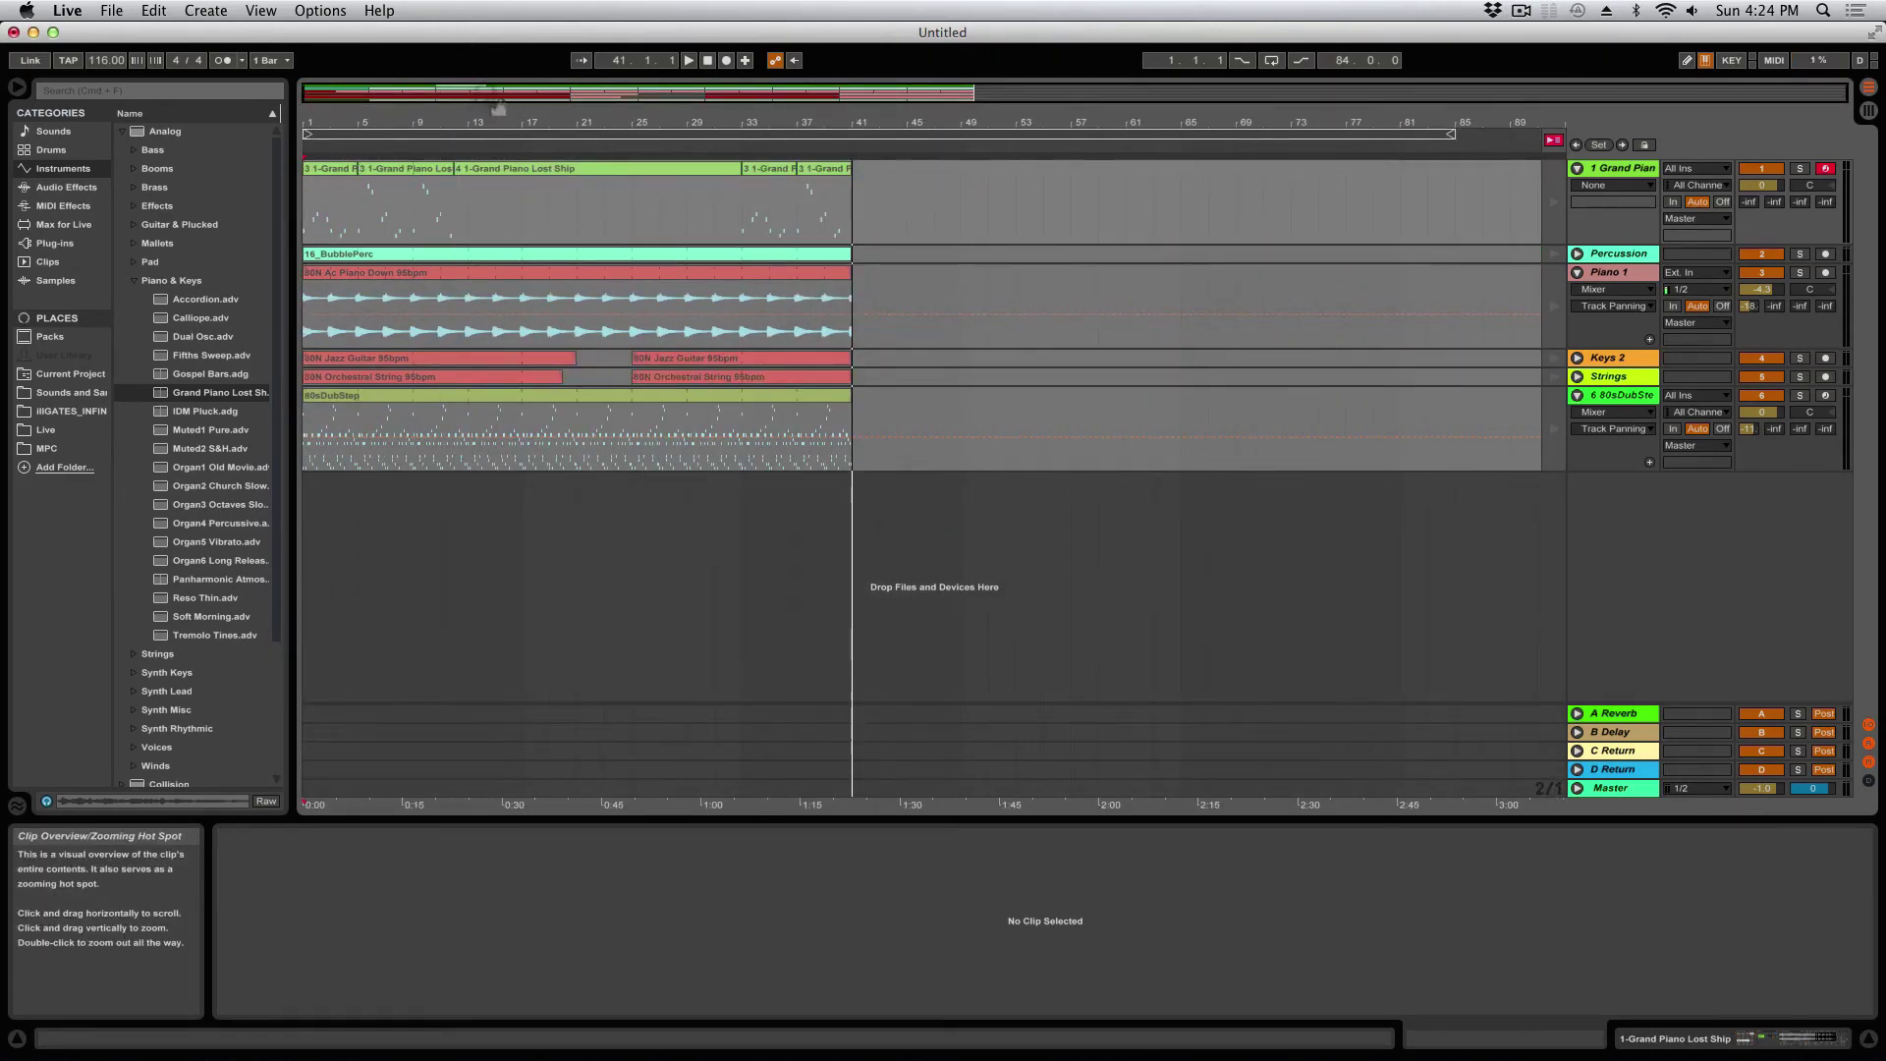
{"action": "mouse_move", "coordinate": [484, 101]}
{"action": "left_mouse_down"}
{"action": "mouse_move", "coordinate": [484, 235]}
{"action": "mouse_move", "coordinate": [485, 98]}
{"action": "left_mouse_up"}
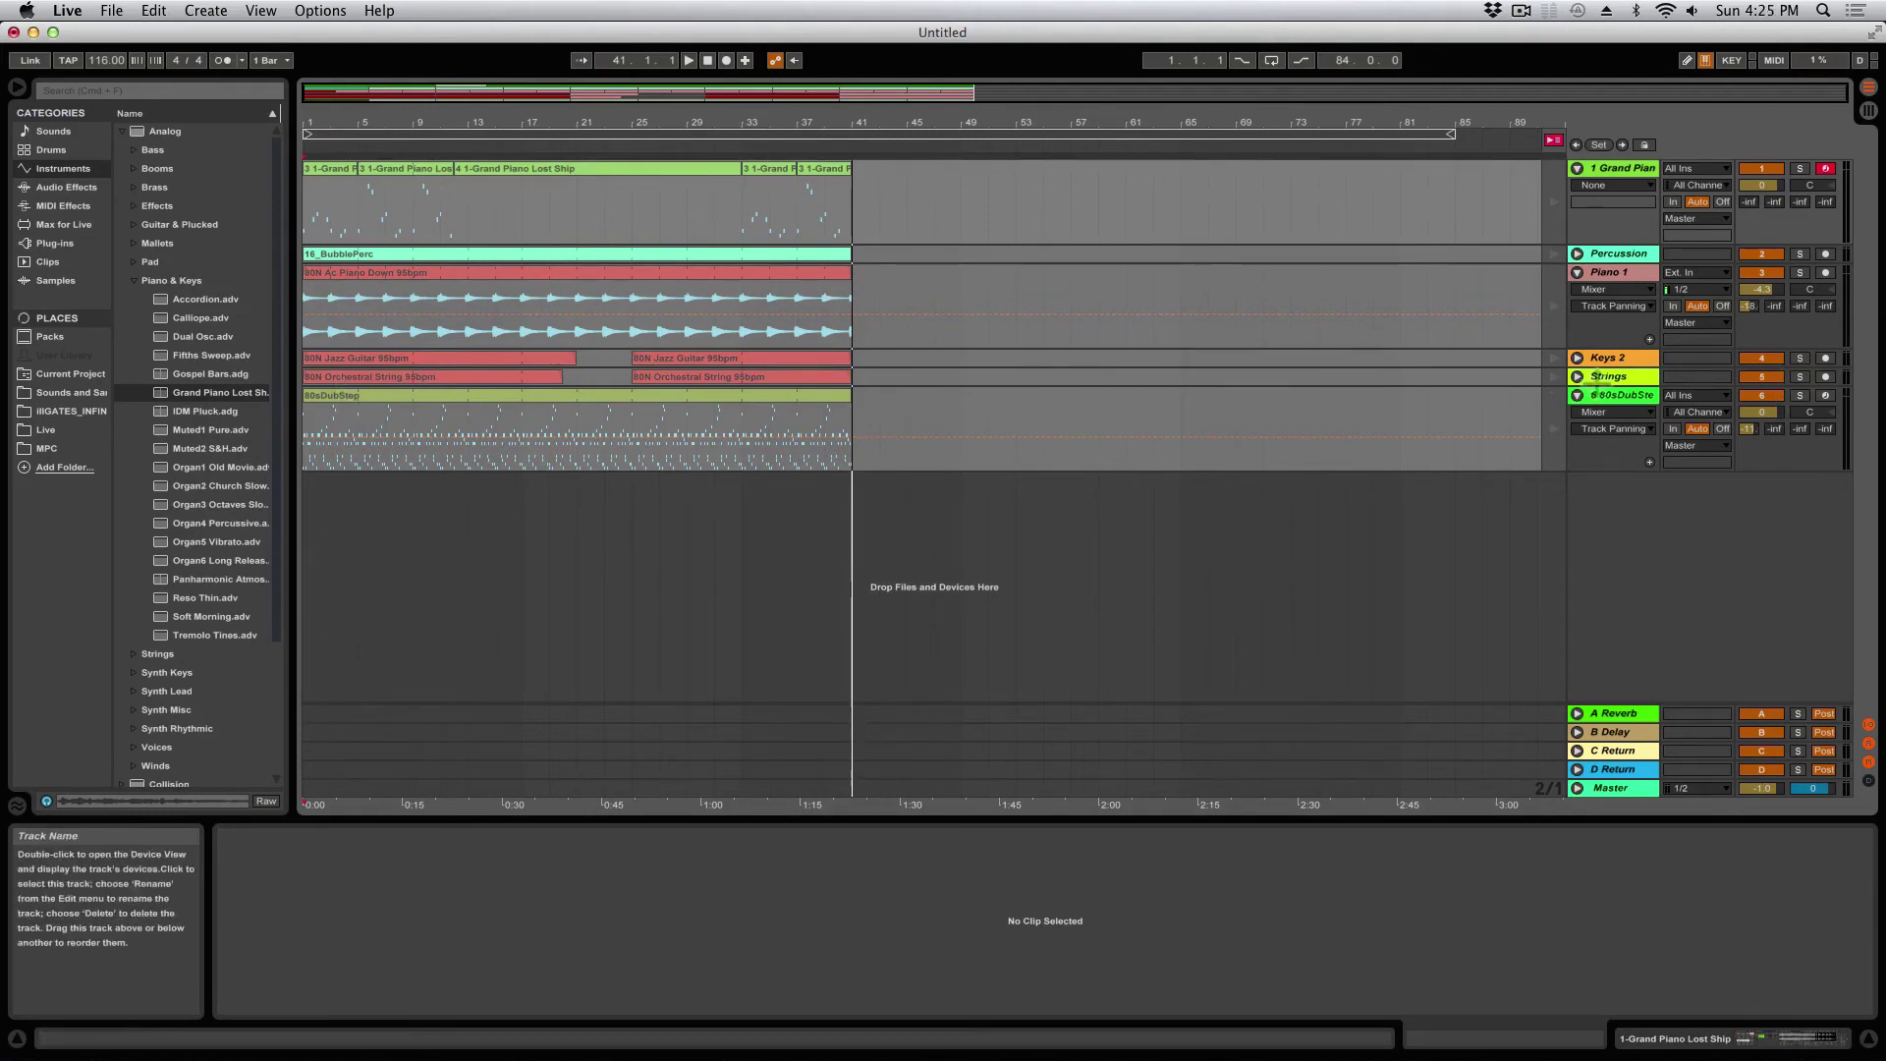
{"action": "left_click_drag", "start_coordinate": [1589, 386], "coordinate": [1589, 453]}
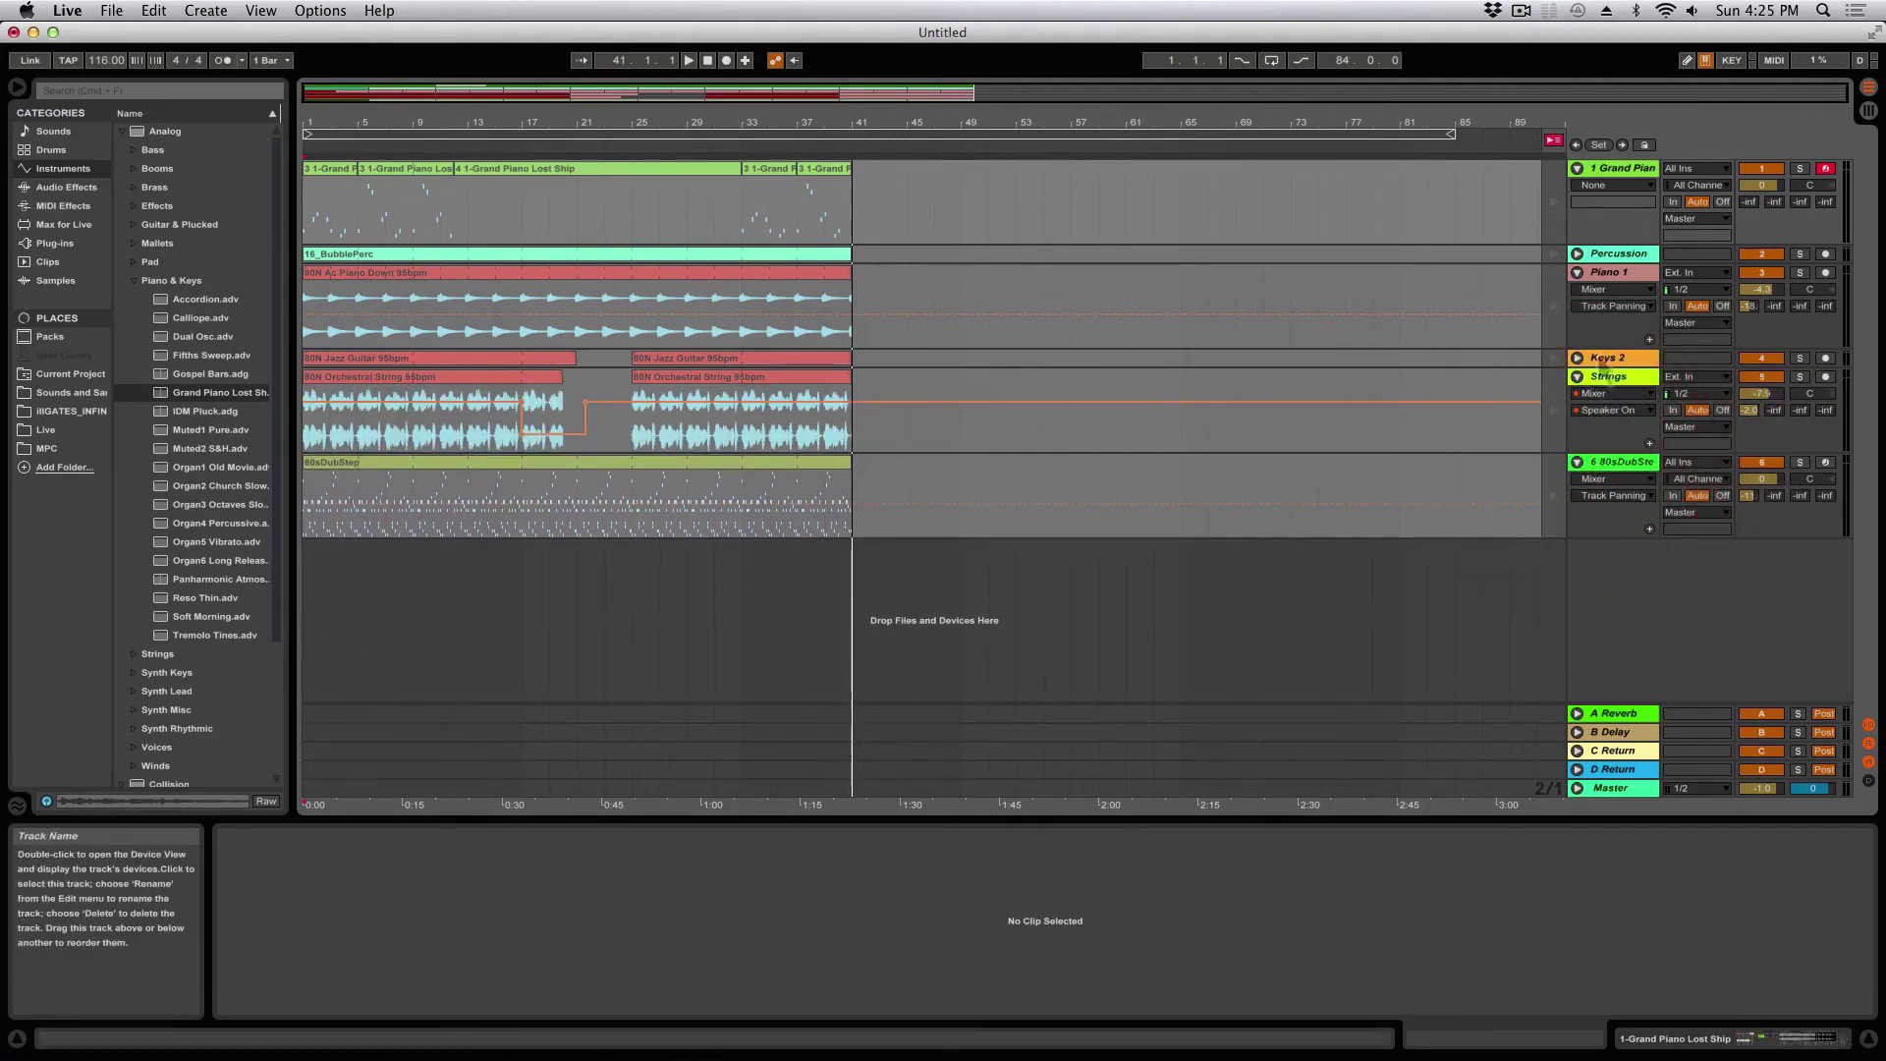
{"action": "left_click_drag", "start_coordinate": [1595, 366], "coordinate": [1594, 444]}
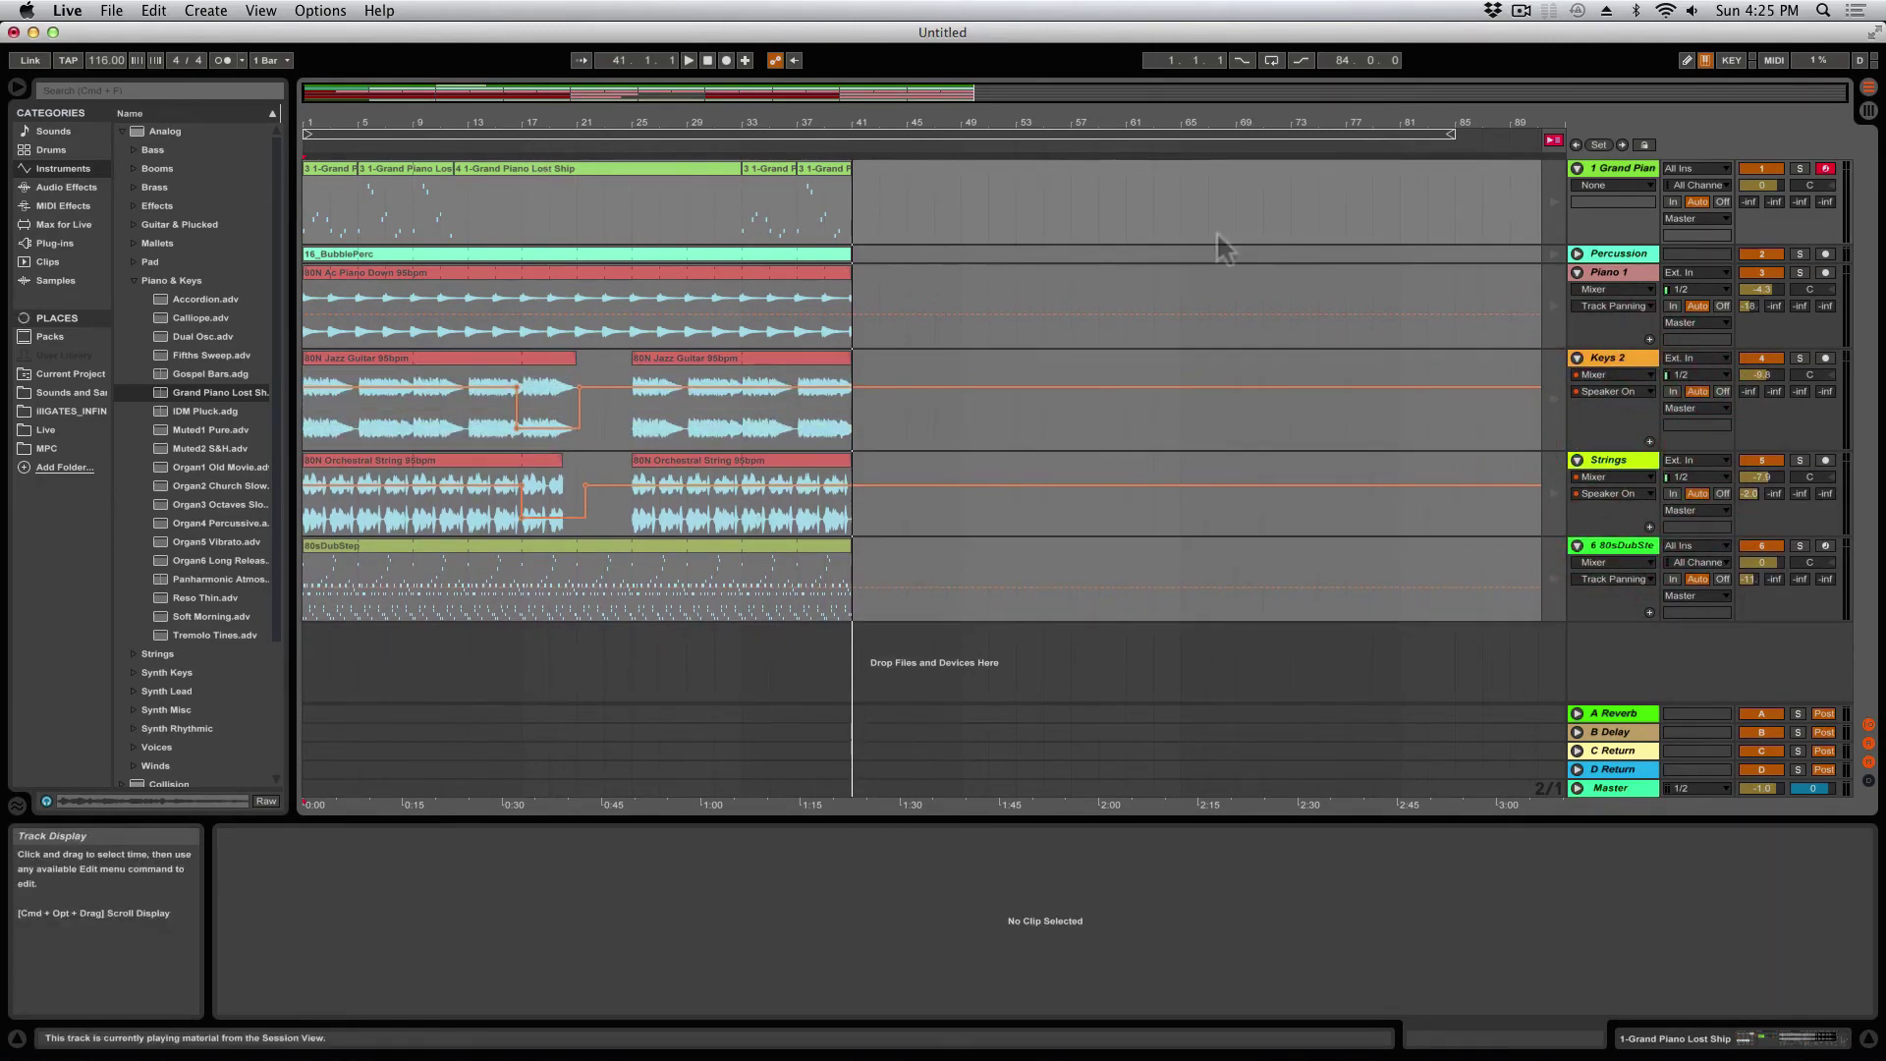
Step: Play back the recorded arrangement from near its start, disarm automation recording, and stop playback
{"action": "left_click", "coordinate": [354, 149]}
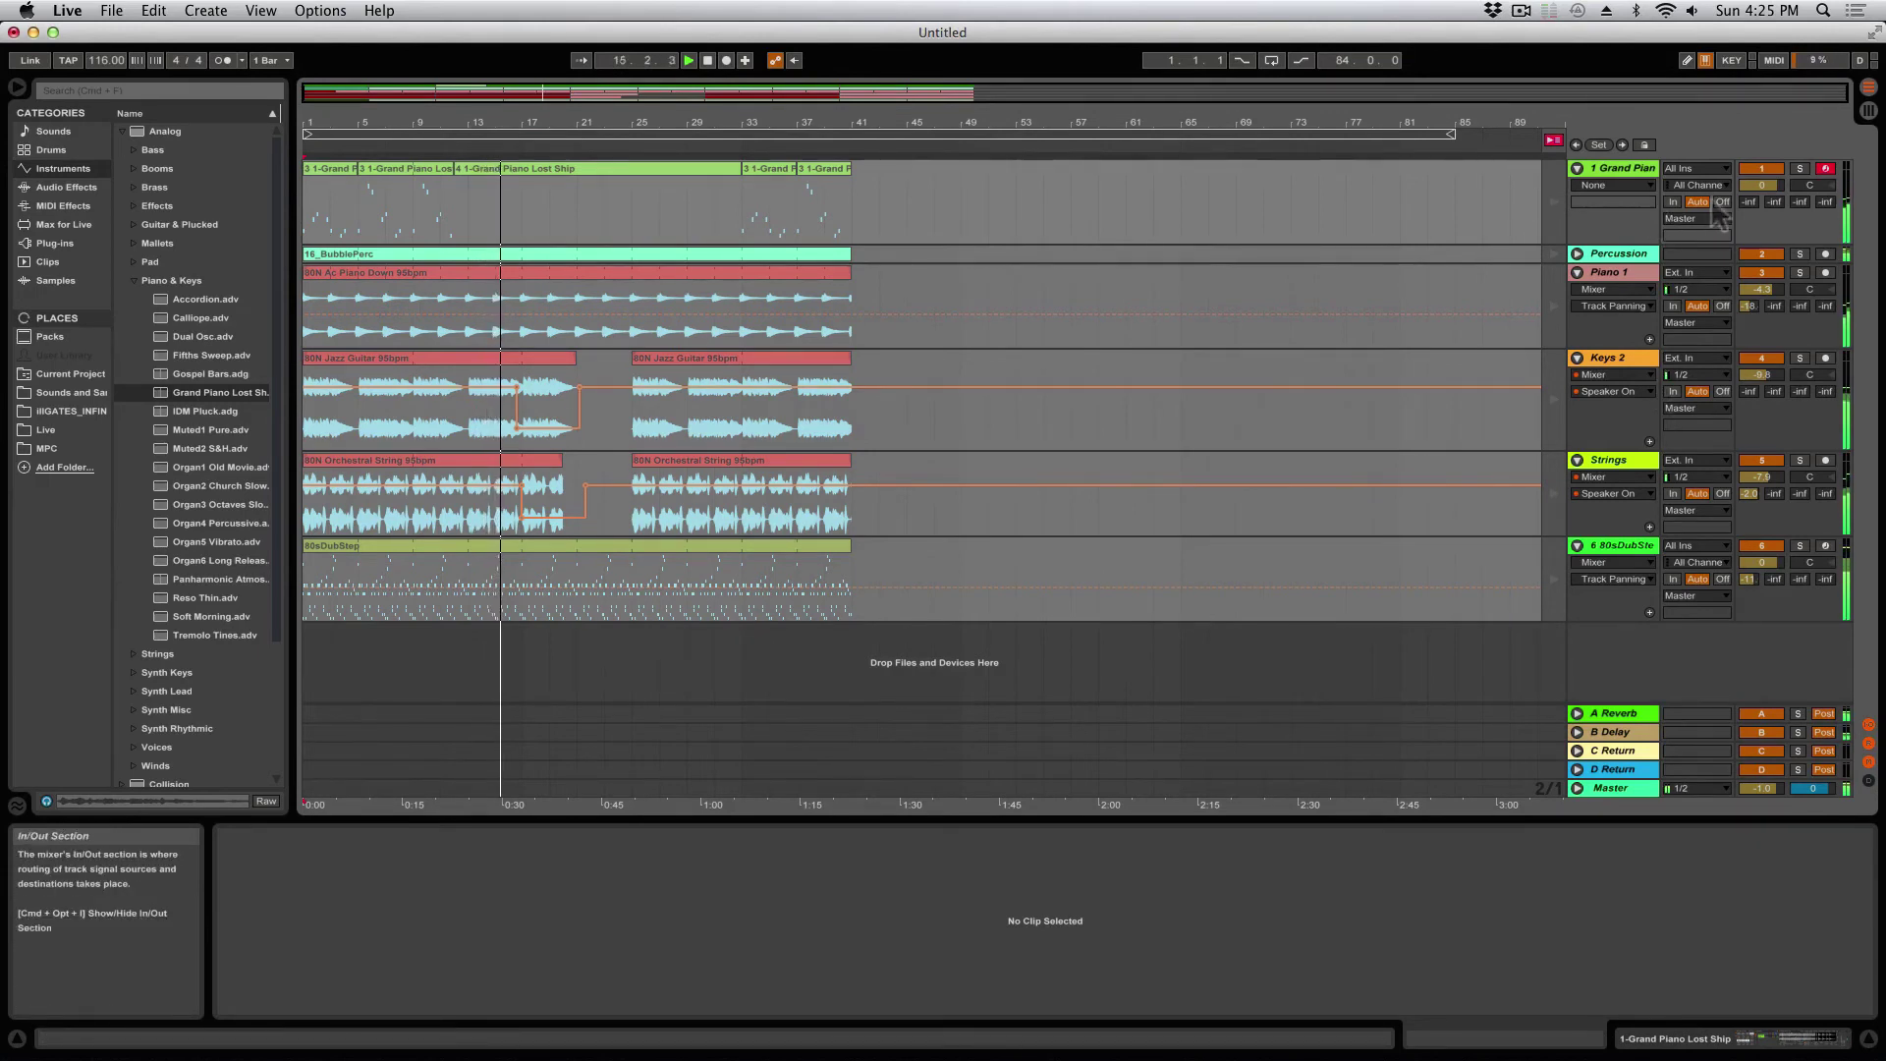
{"action": "left_click", "coordinate": [1375, 195]}
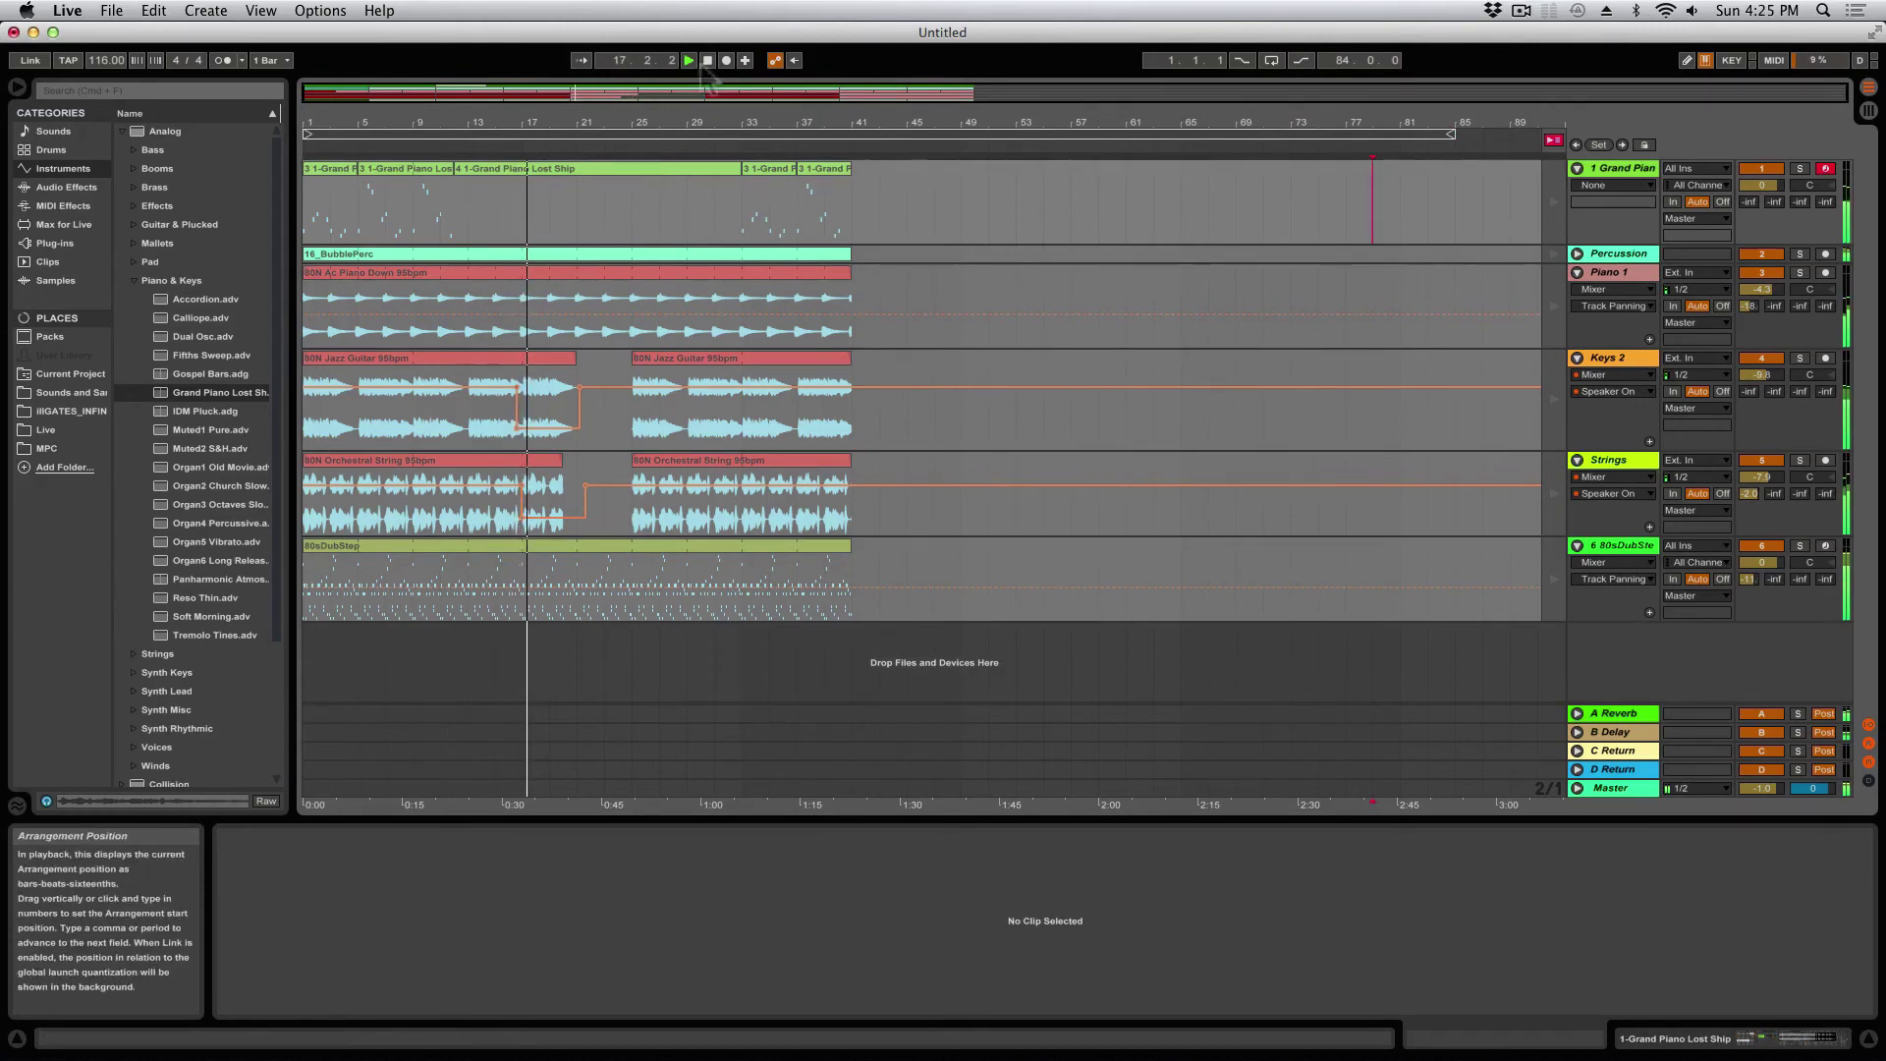
{"action": "left_click", "coordinate": [777, 61]}
{"action": "key", "text": "space"}
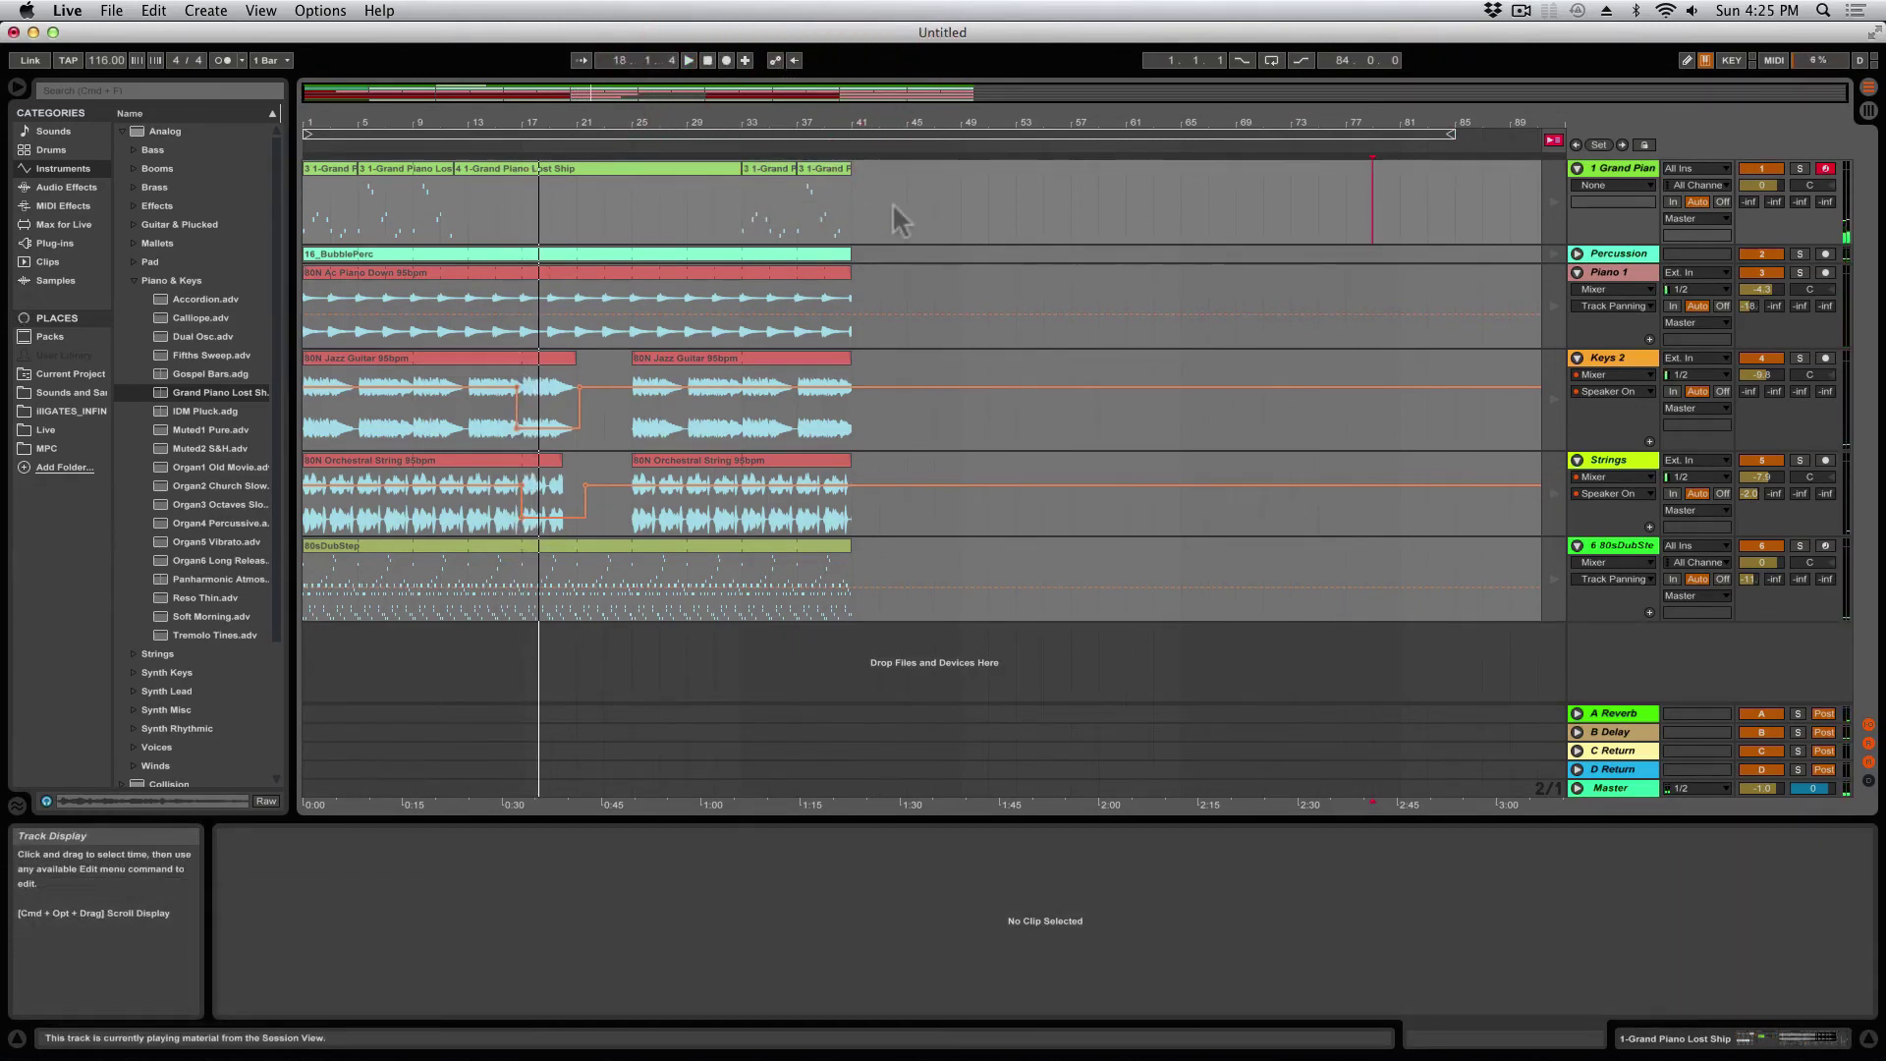
Step: Turn off the computer MIDI keyboard, expand the Percussion track, and return the playhead to the start of the arrangement
{"action": "left_click", "coordinate": [1705, 60]}
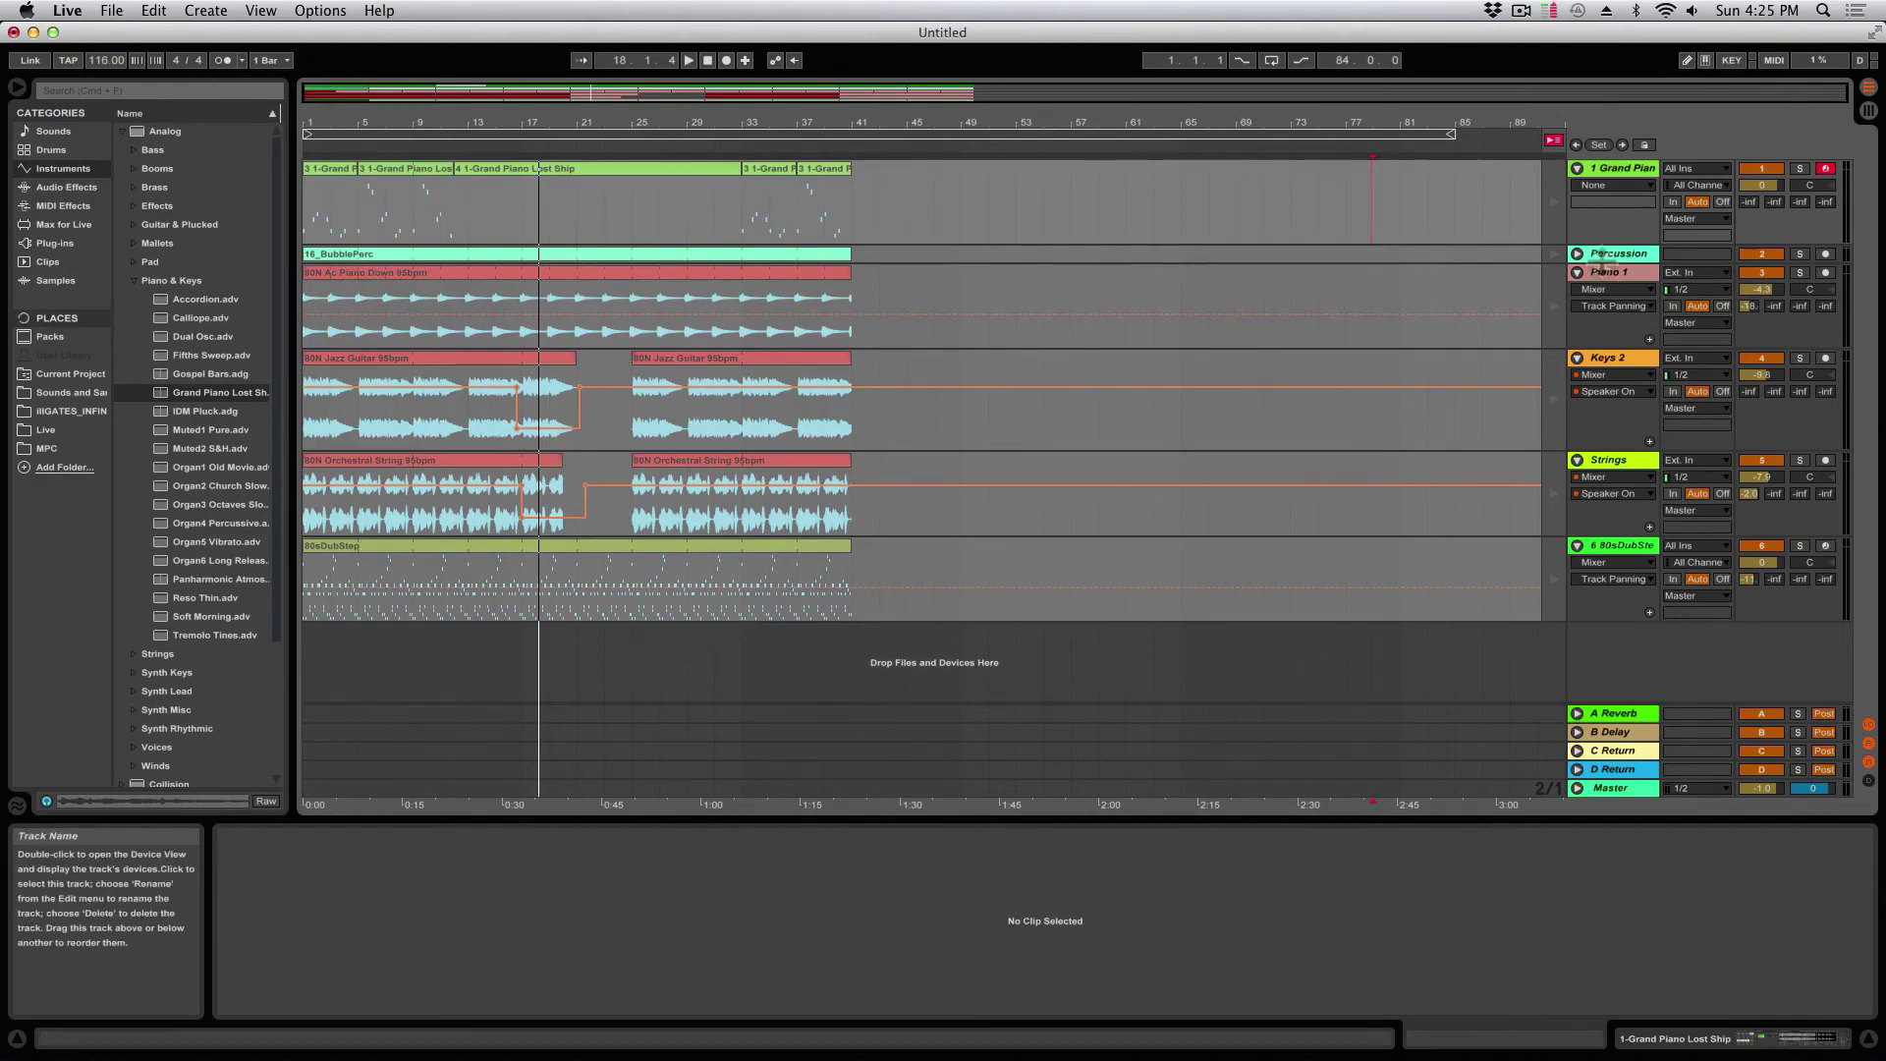
{"action": "left_click_drag", "start_coordinate": [1601, 264], "coordinate": [1598, 346]}
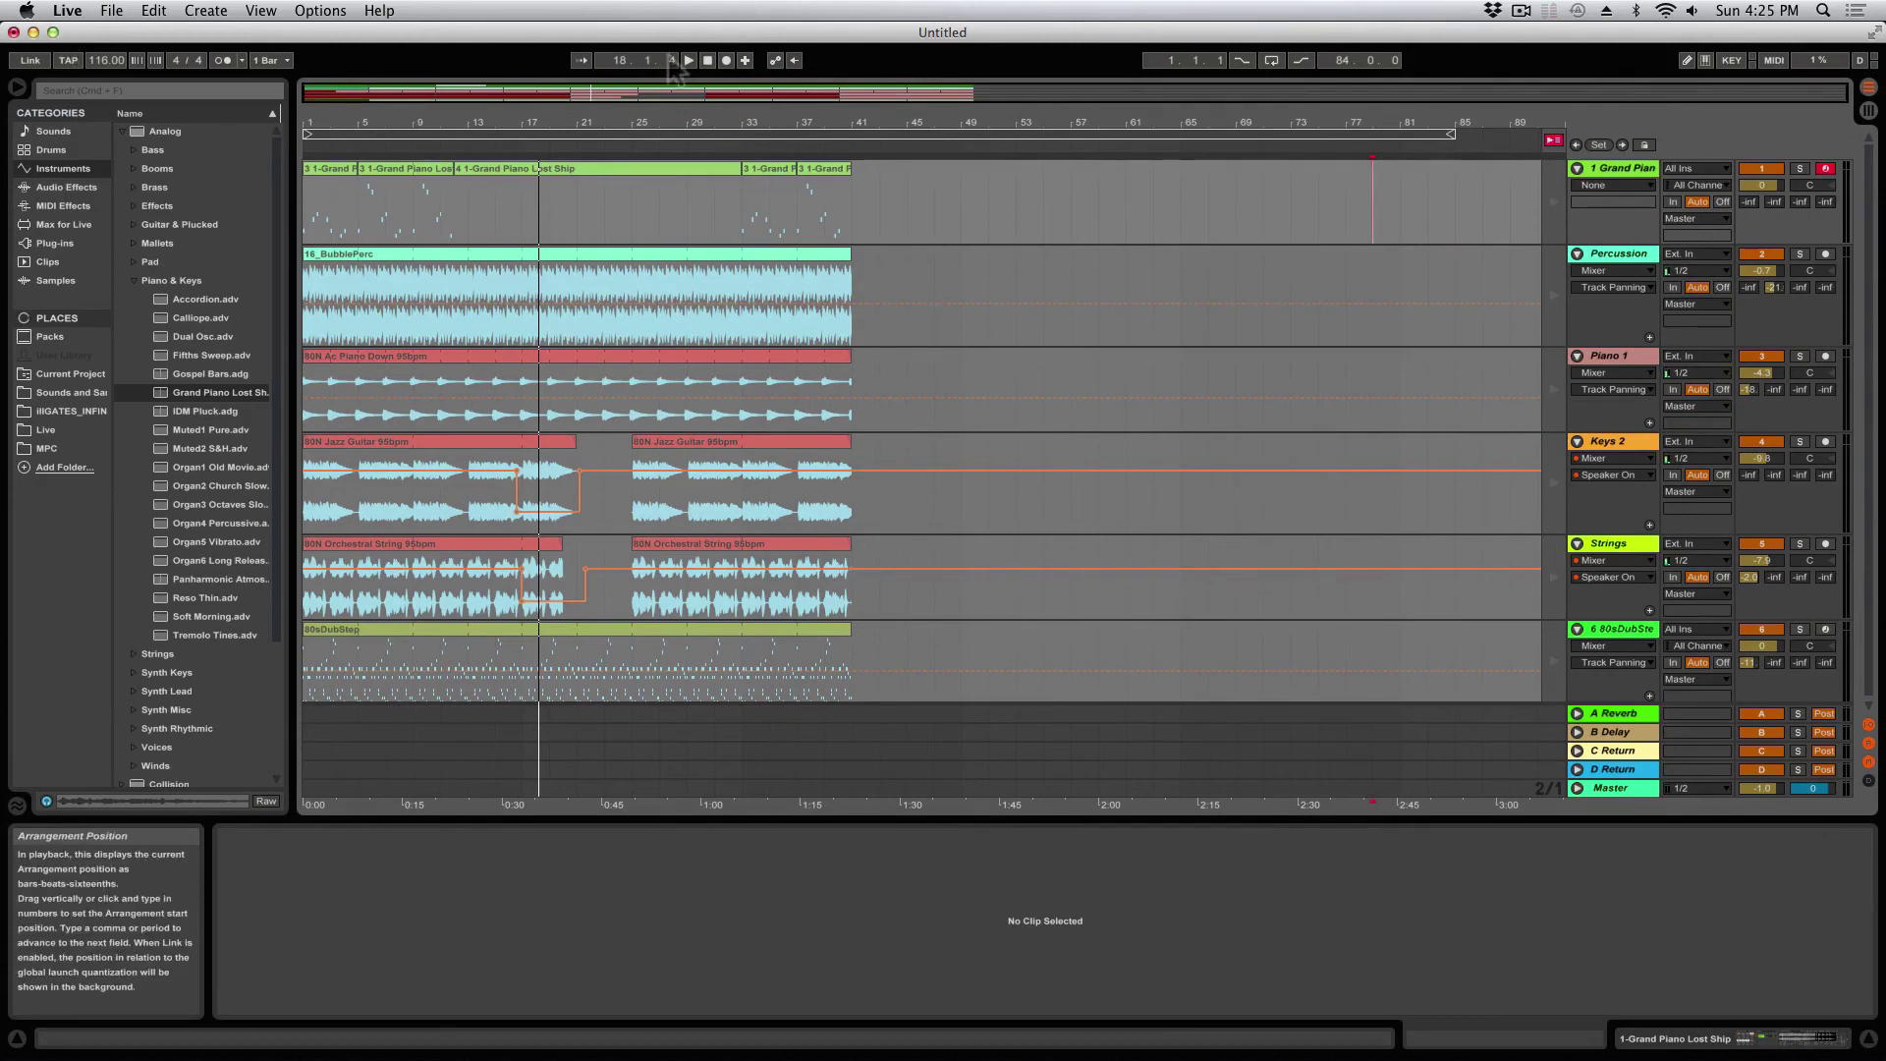
{"action": "double_click", "coordinate": [709, 60]}
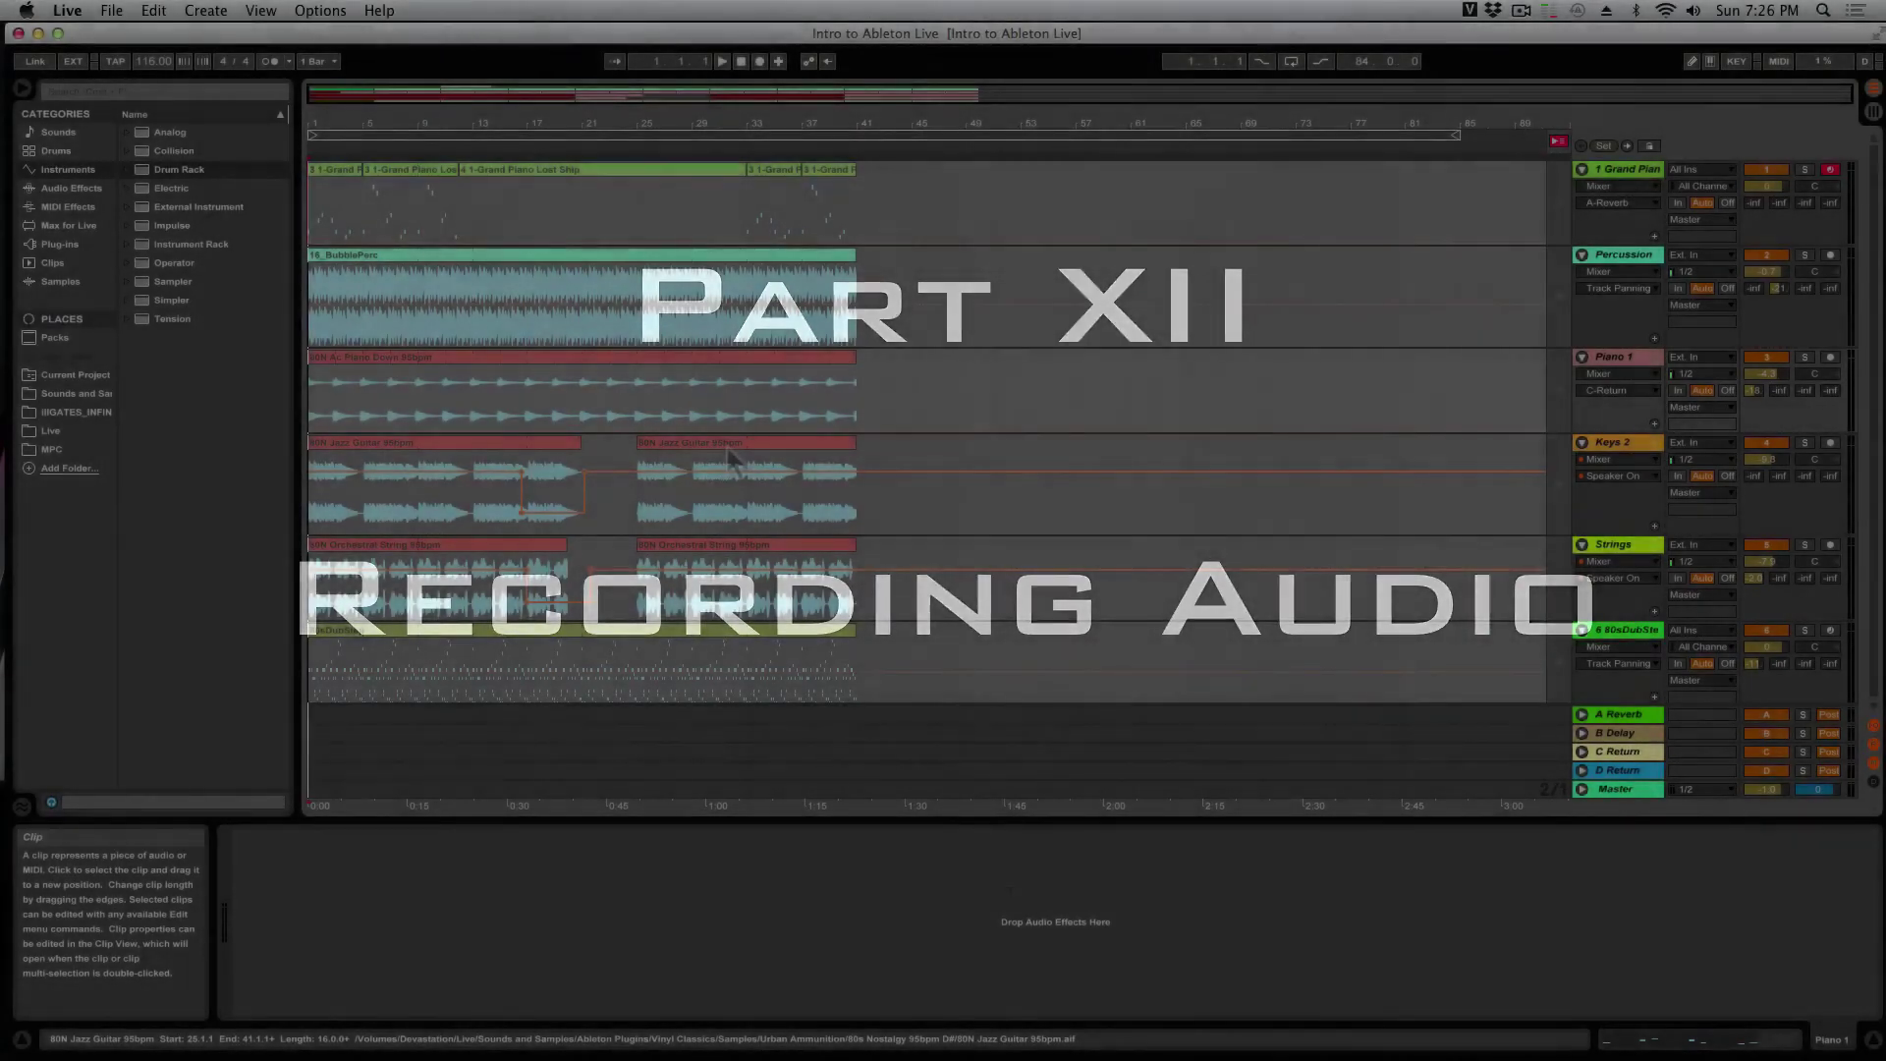
Step: Lower the system volume and insert a new audio track below Piano 1
{"action": "key", "text": "XF86AudioLowerVolume"}
{"action": "key", "text": "XF86AudioLowerVolume"}
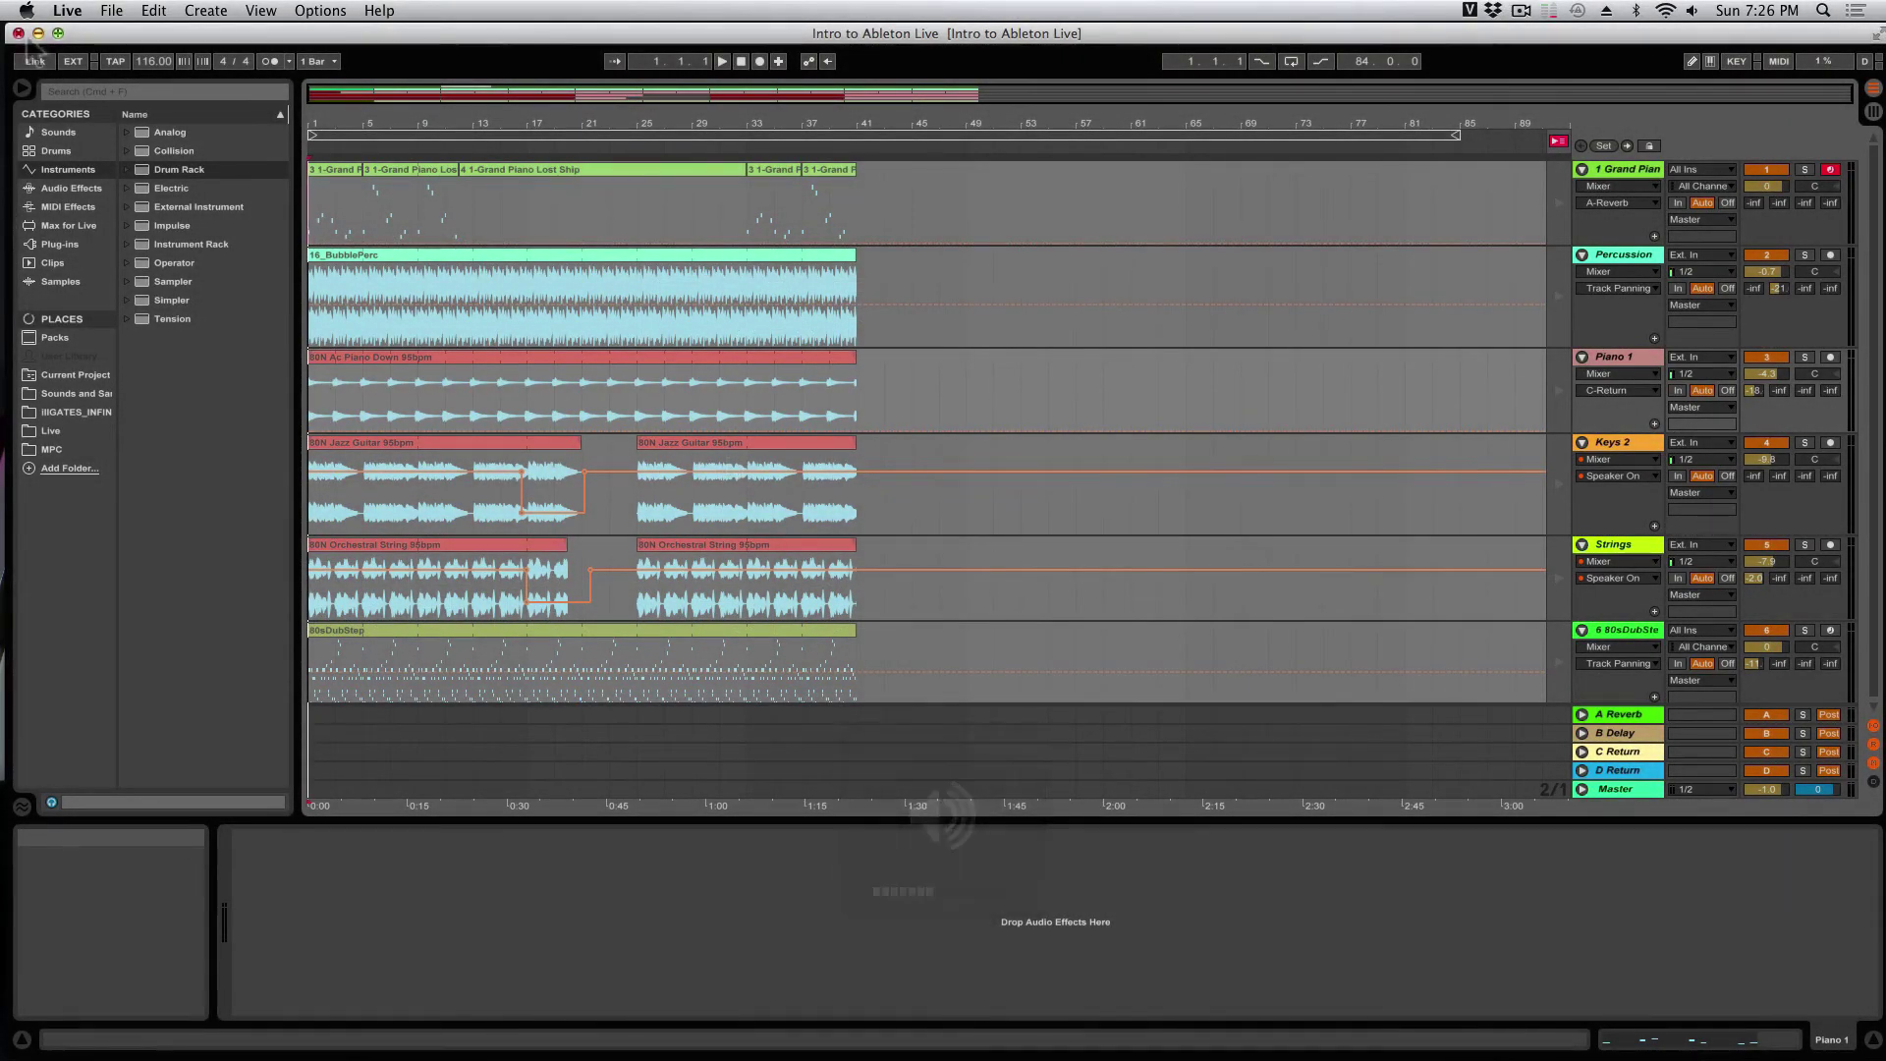
{"action": "left_click", "coordinate": [209, 11]}
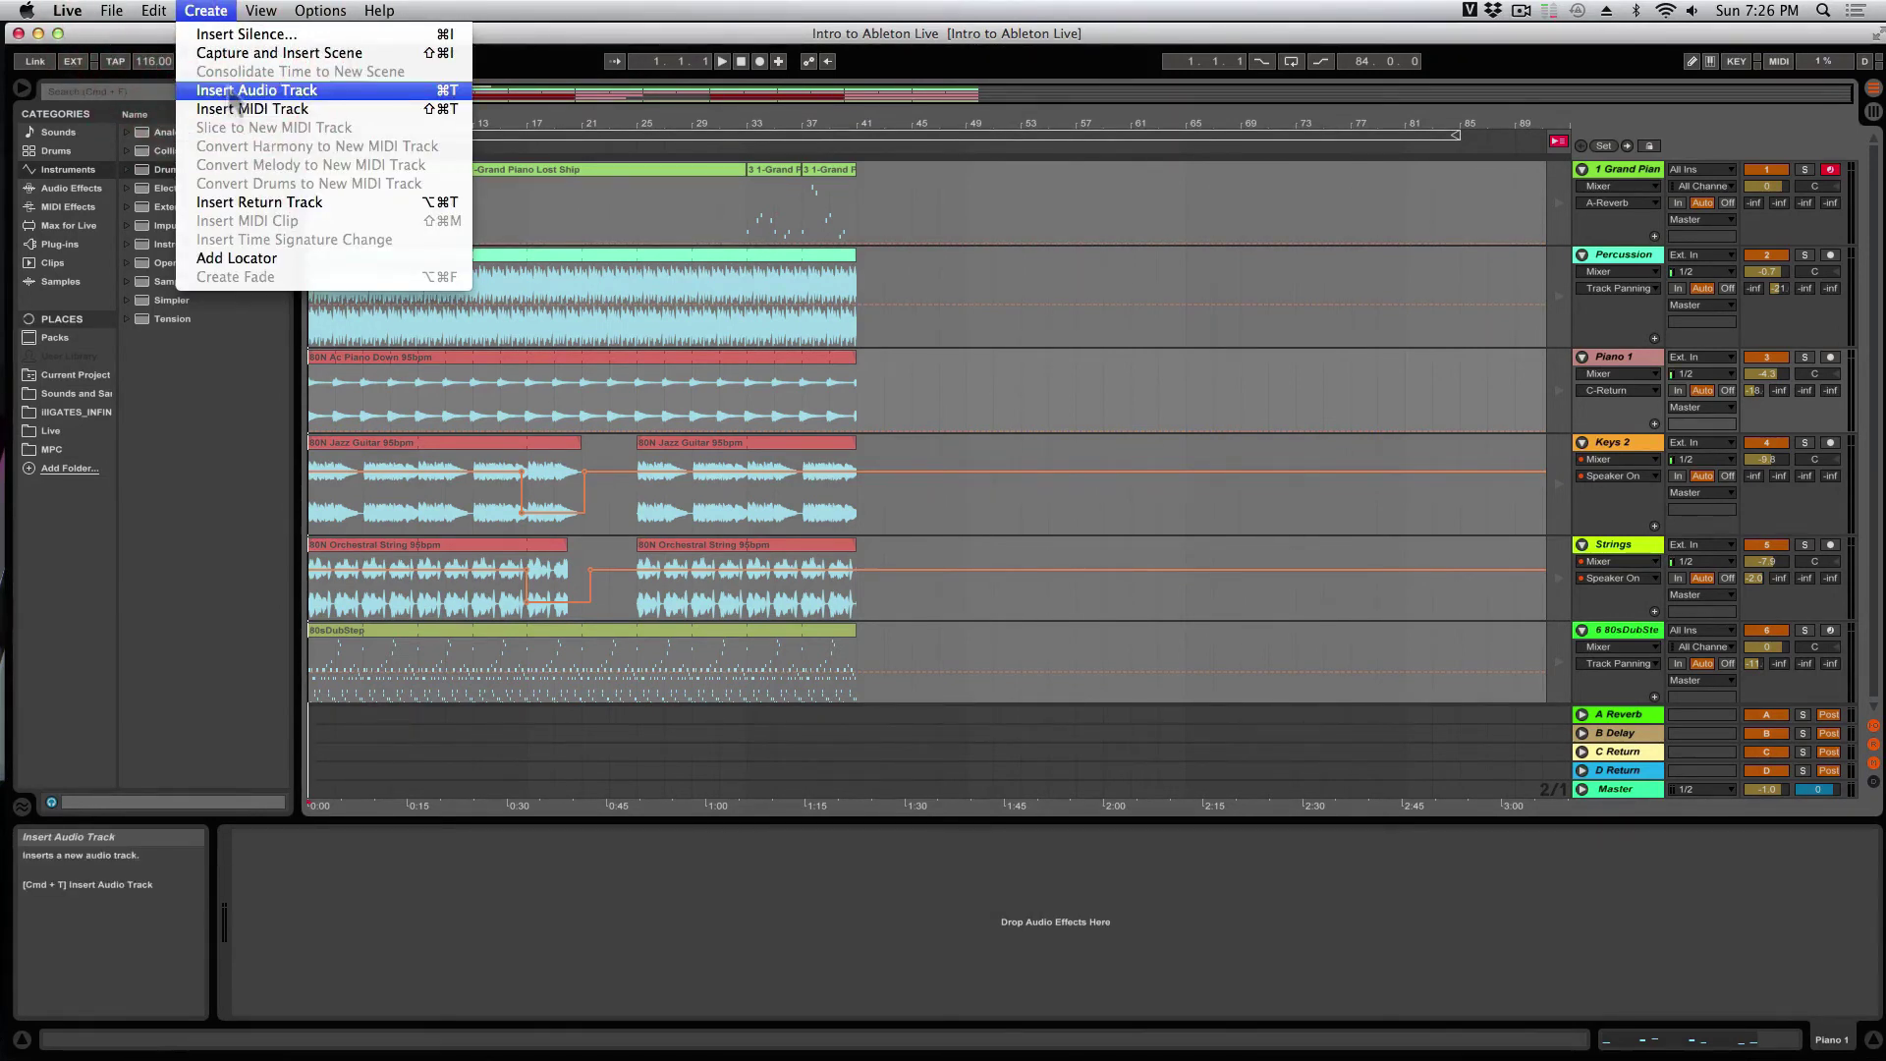
{"action": "left_click", "coordinate": [232, 91]}
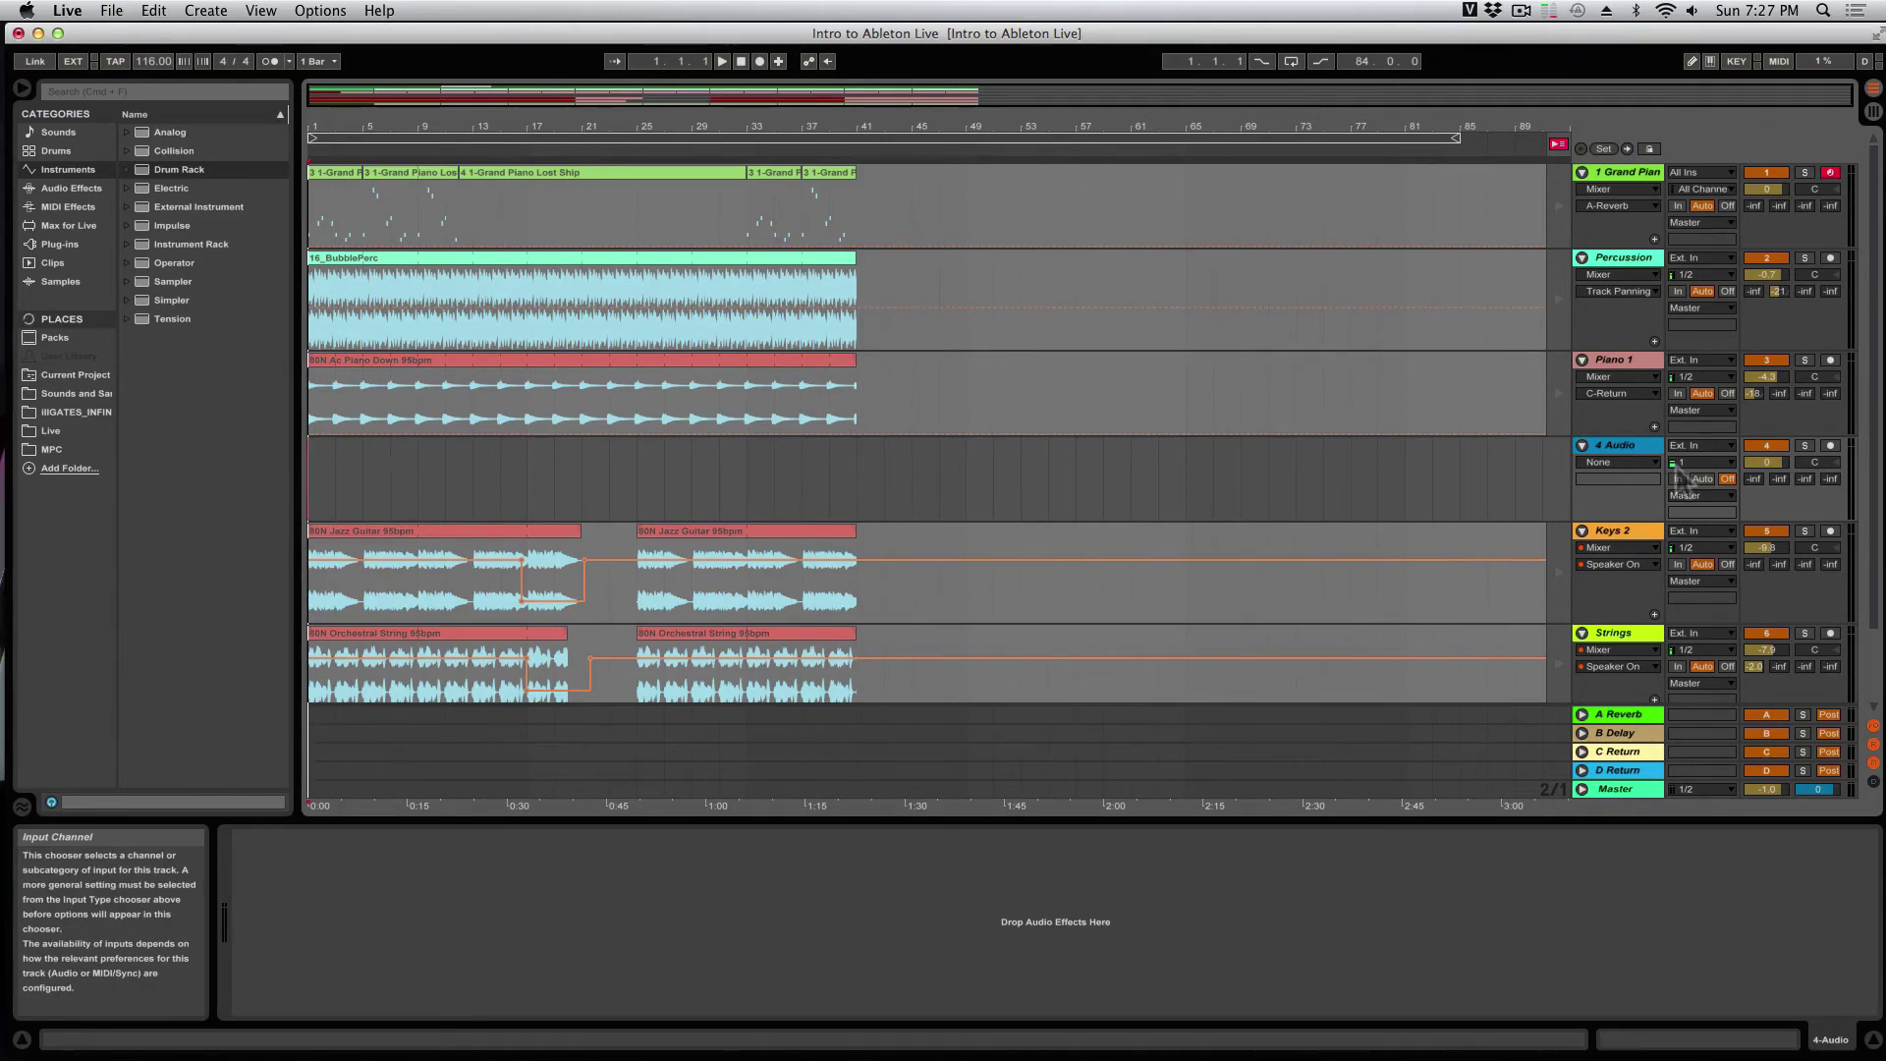
Step: Arm the new audio track and record about eight bars of audio from the start of the arrangement
{"action": "left_click", "coordinate": [1830, 446]}
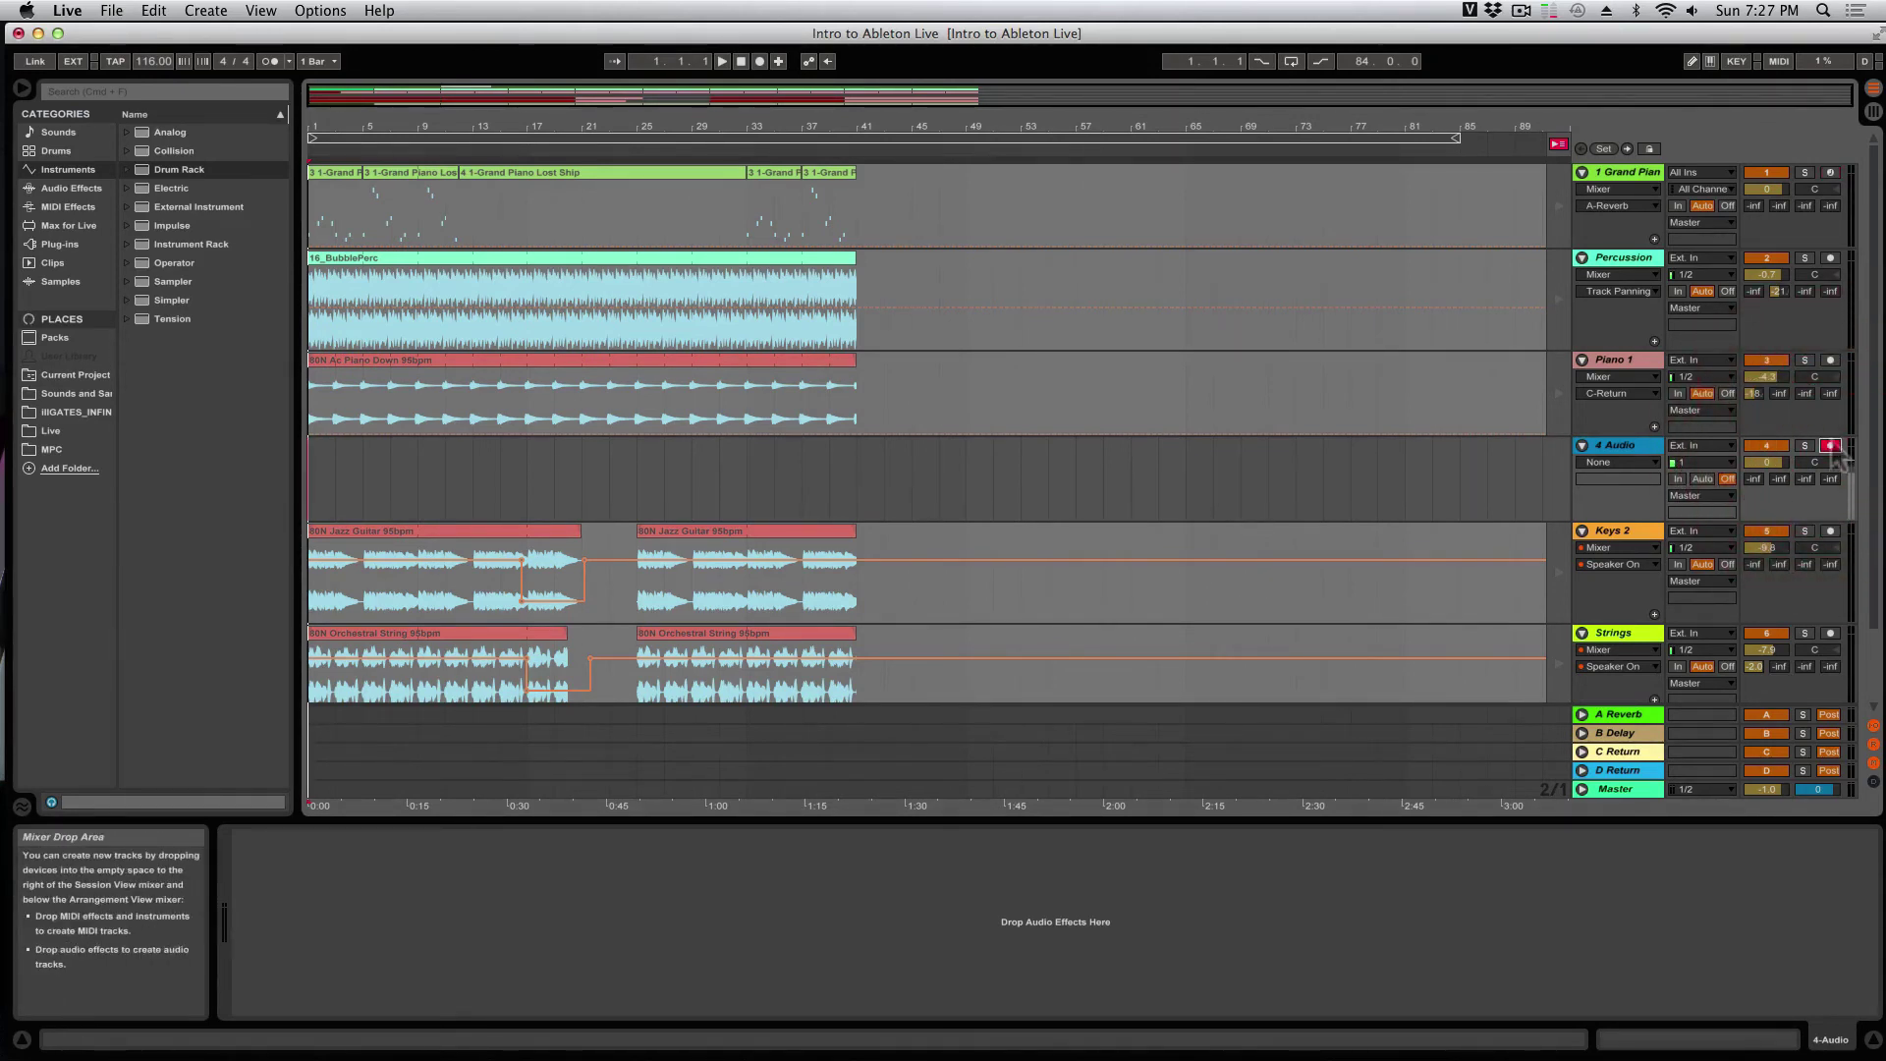
{"action": "left_click", "coordinate": [760, 62]}
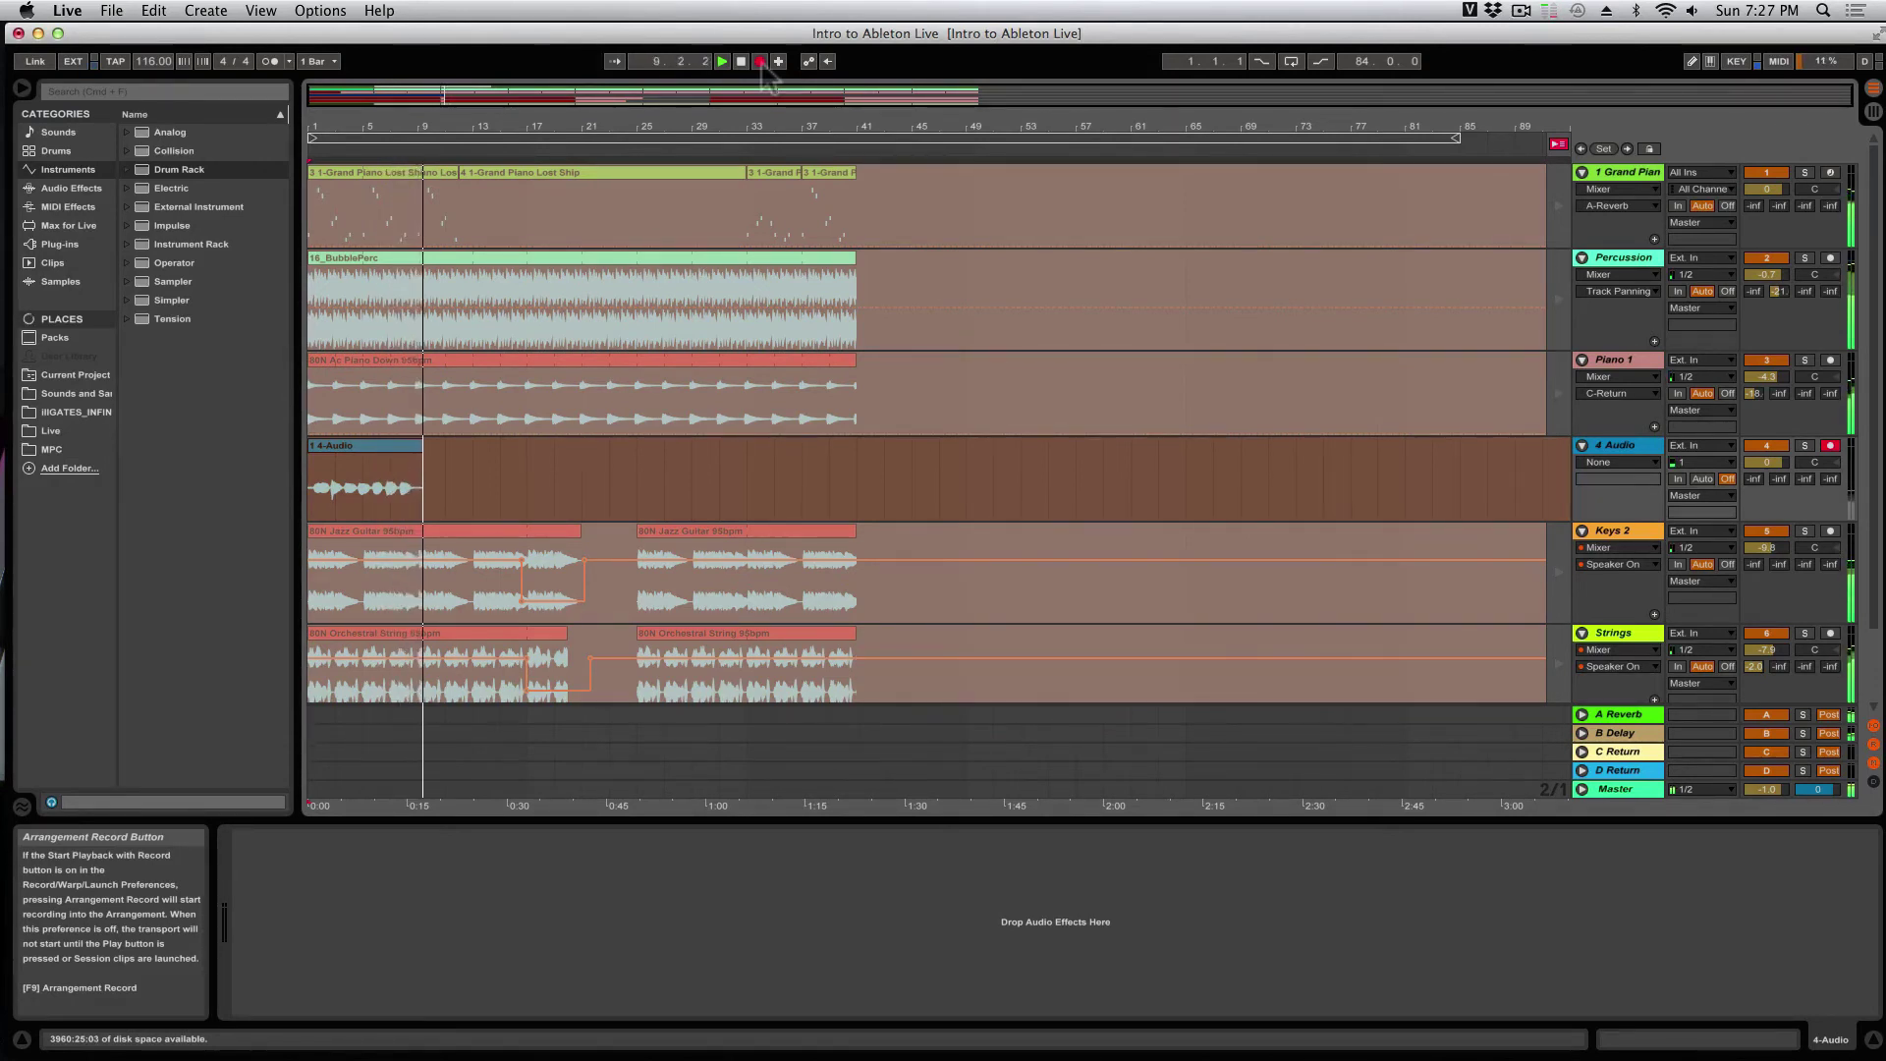
{"action": "key", "text": "space"}
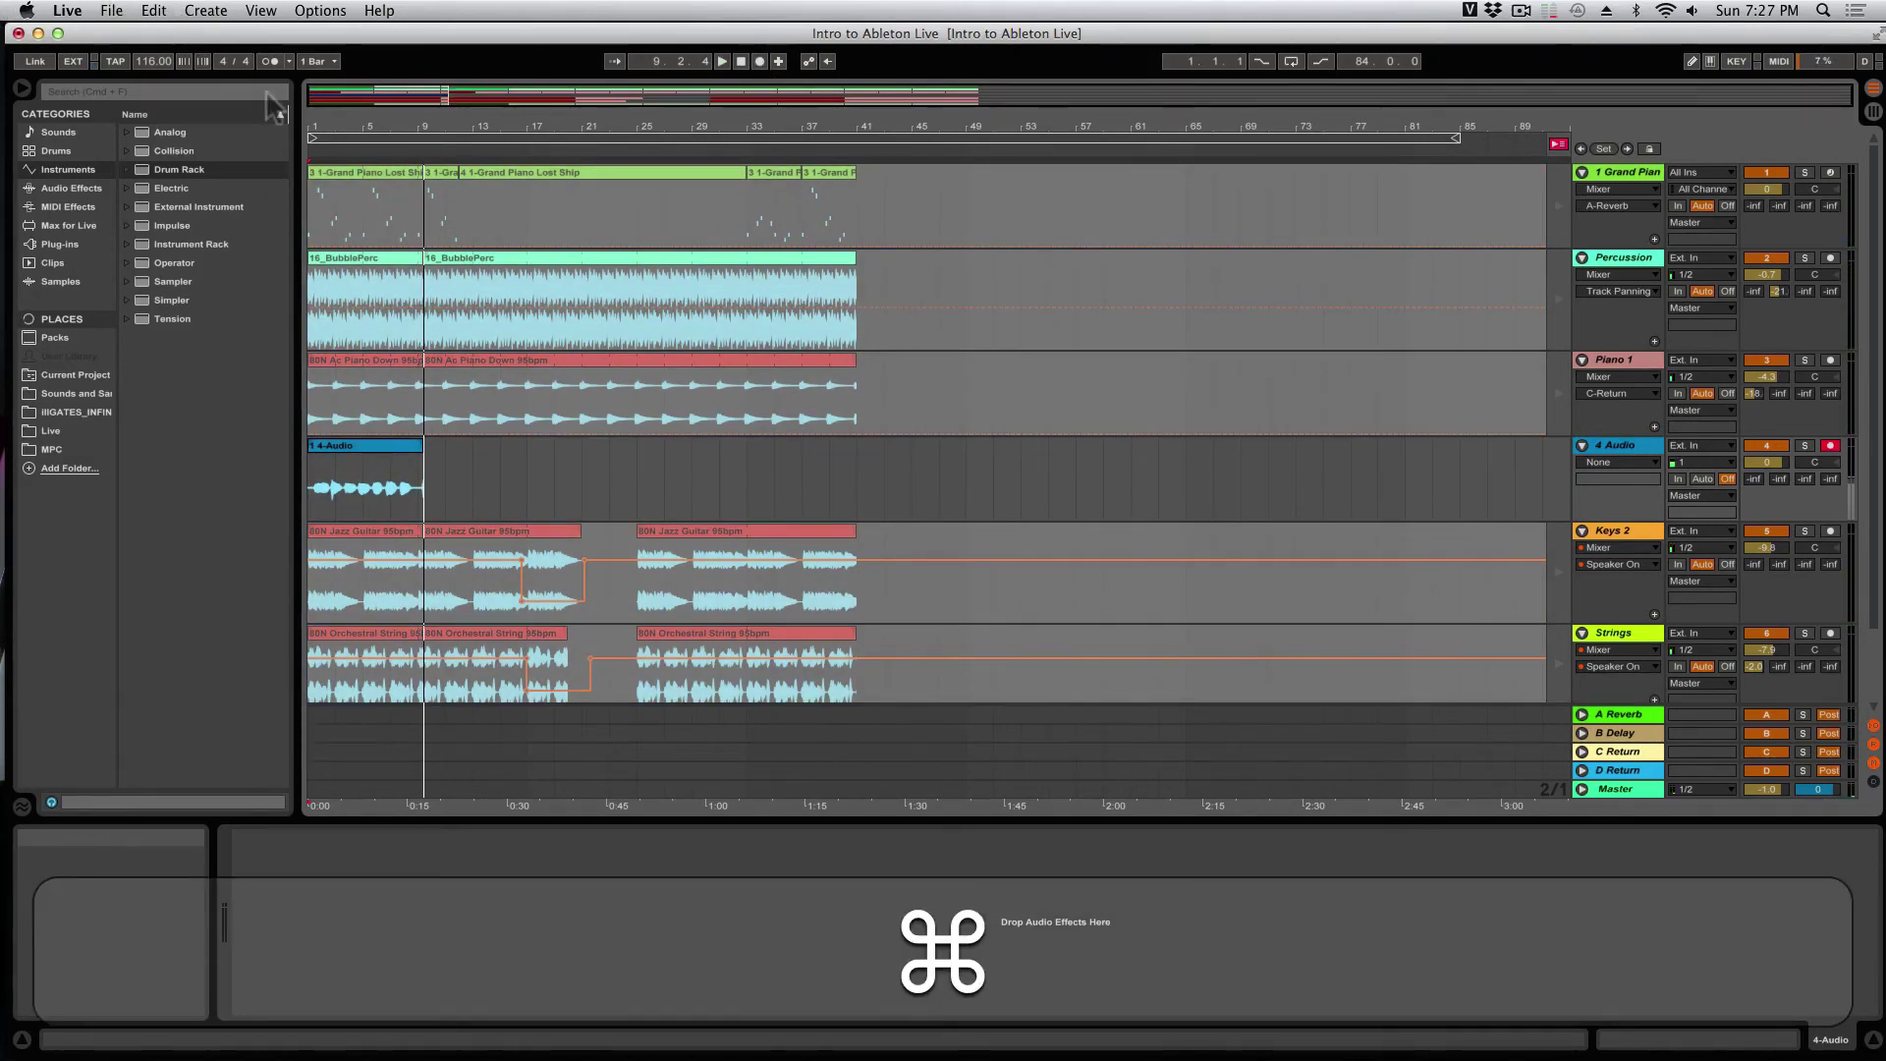
Step: Insert a second audio track below 4 Audio, arm it, and record about eight bars from the start of the arrangement
{"action": "key", "text": "super+t"}
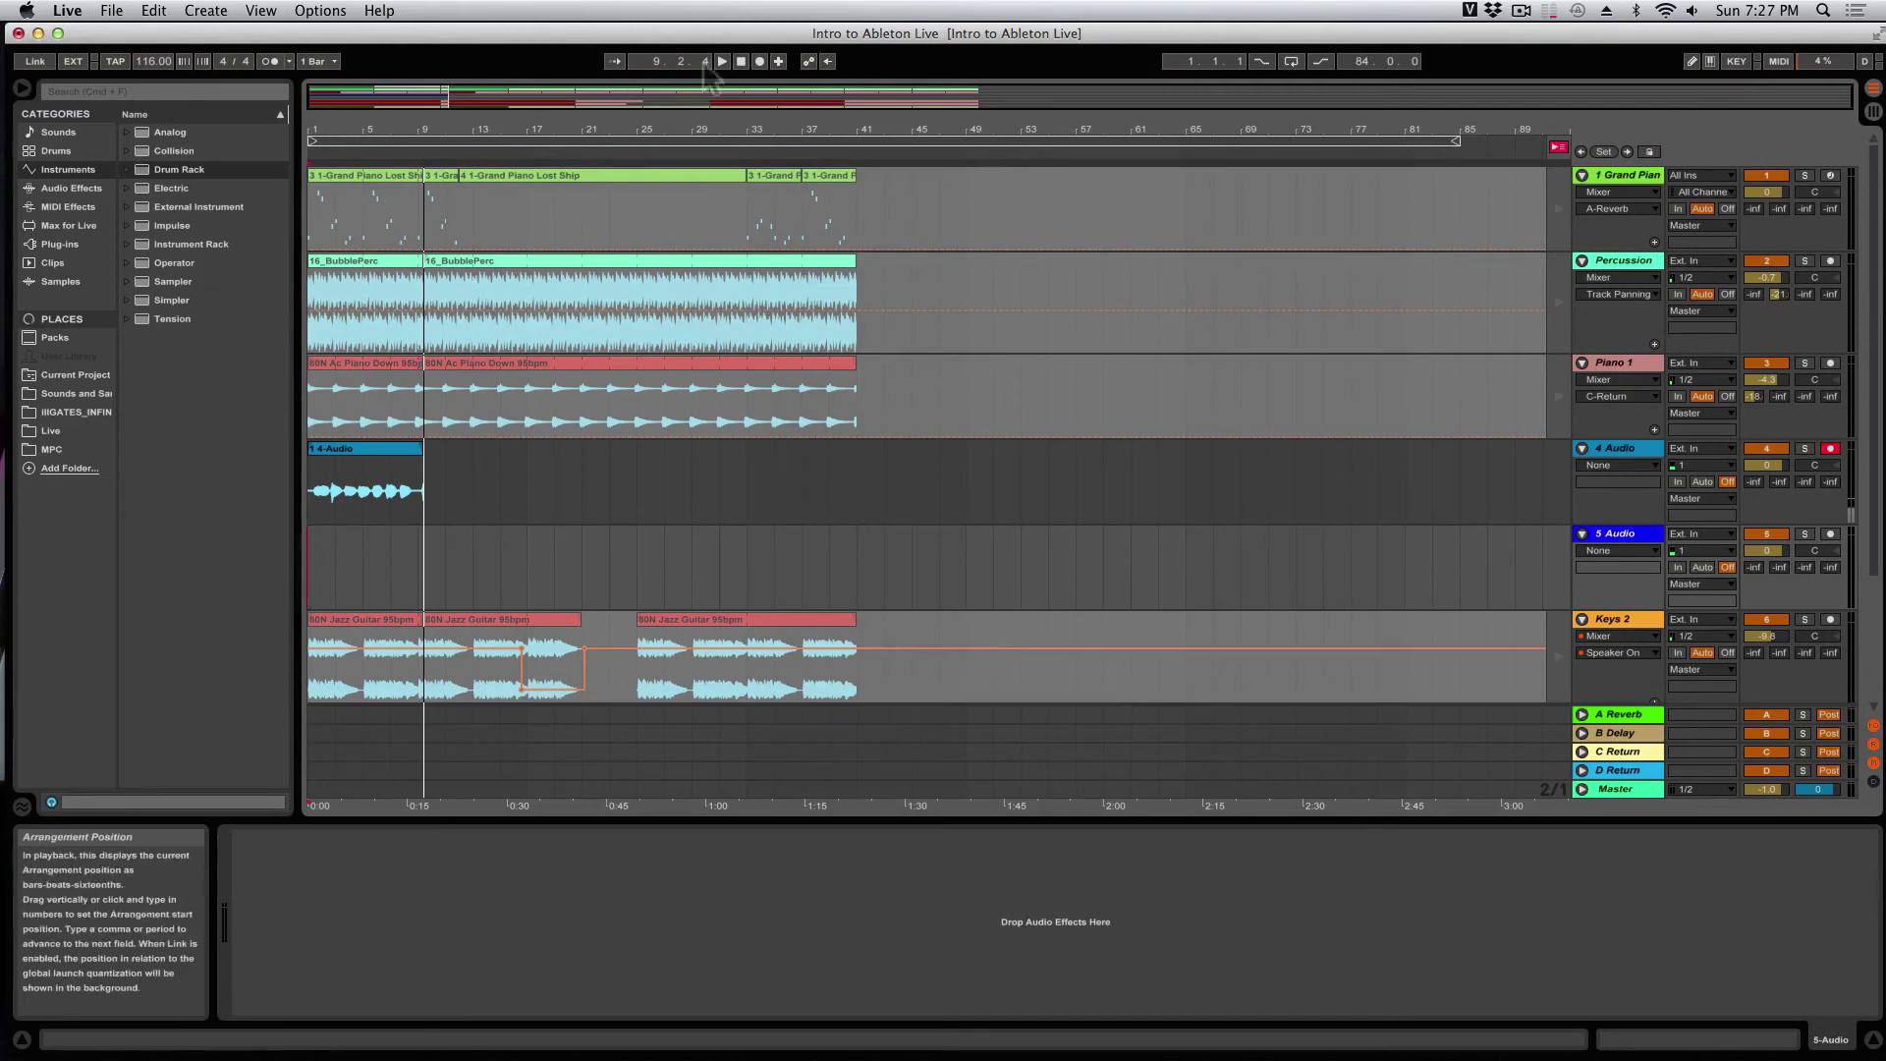
{"action": "left_click", "coordinate": [741, 62]}
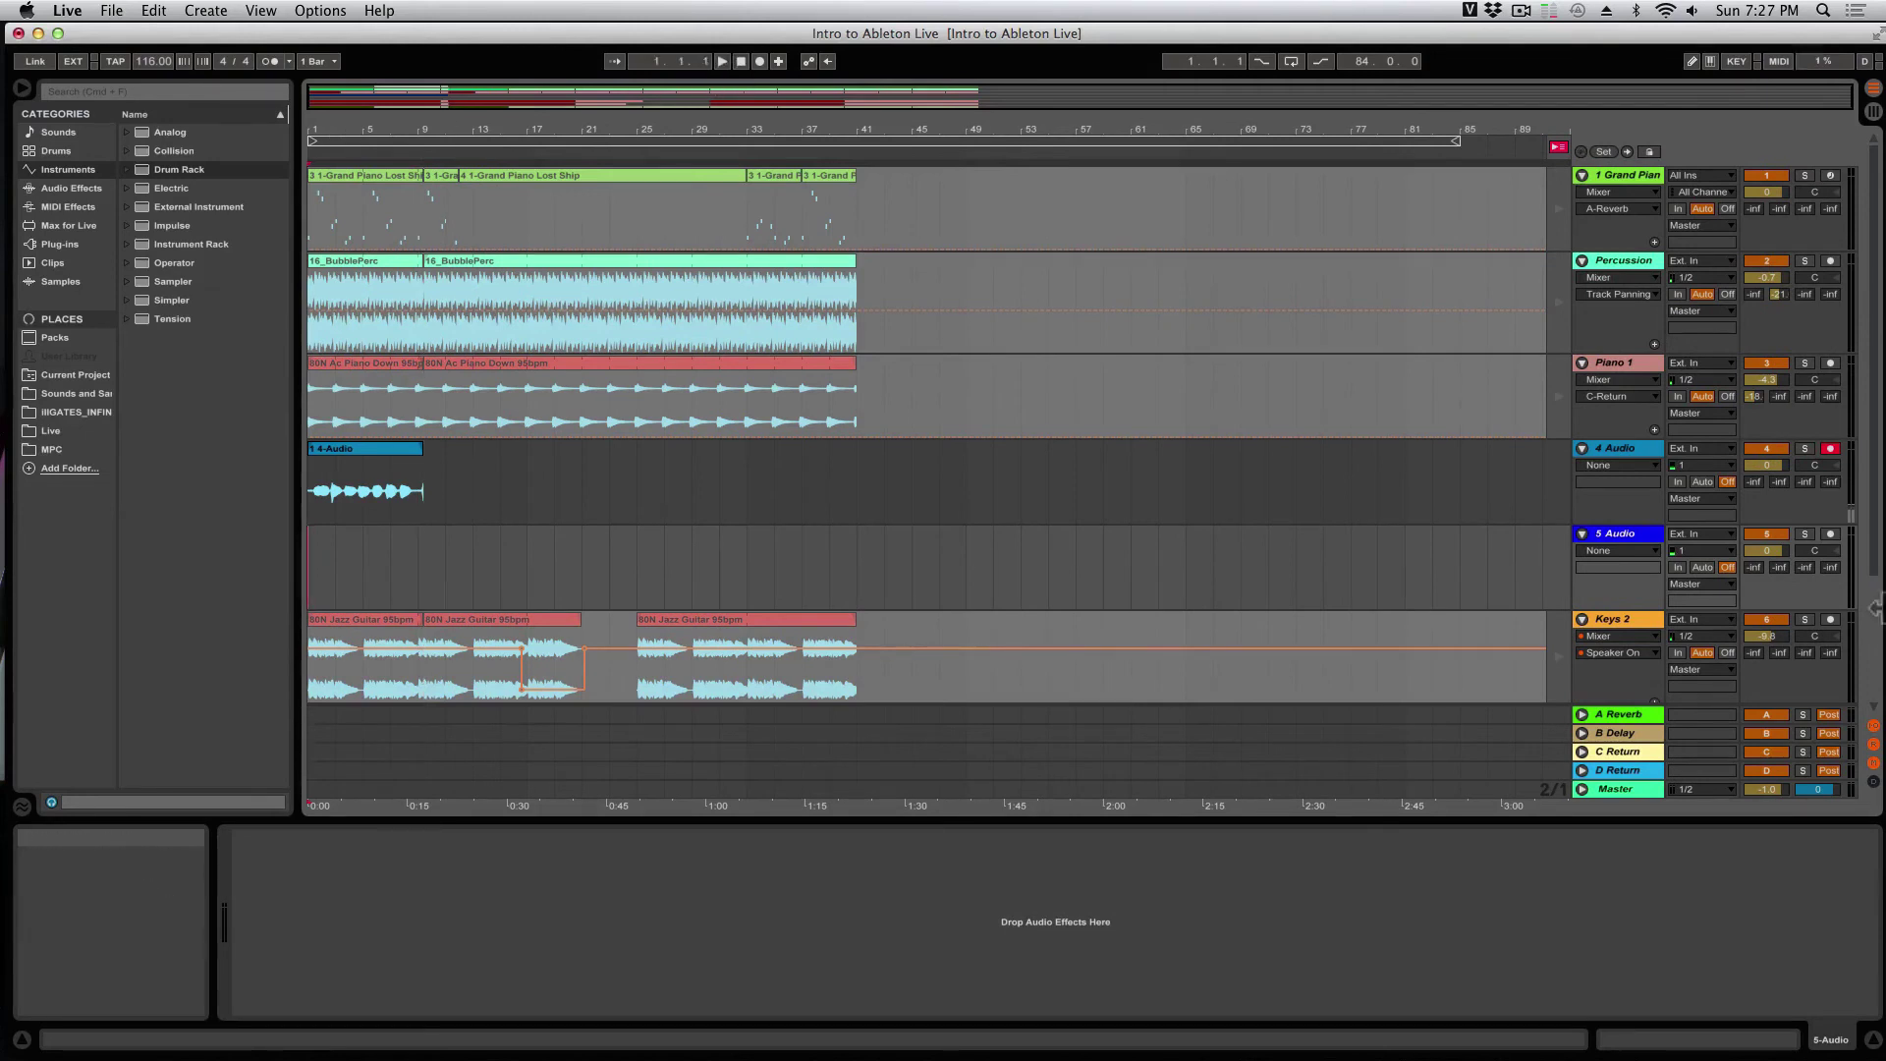
{"action": "left_click", "coordinate": [1830, 535]}
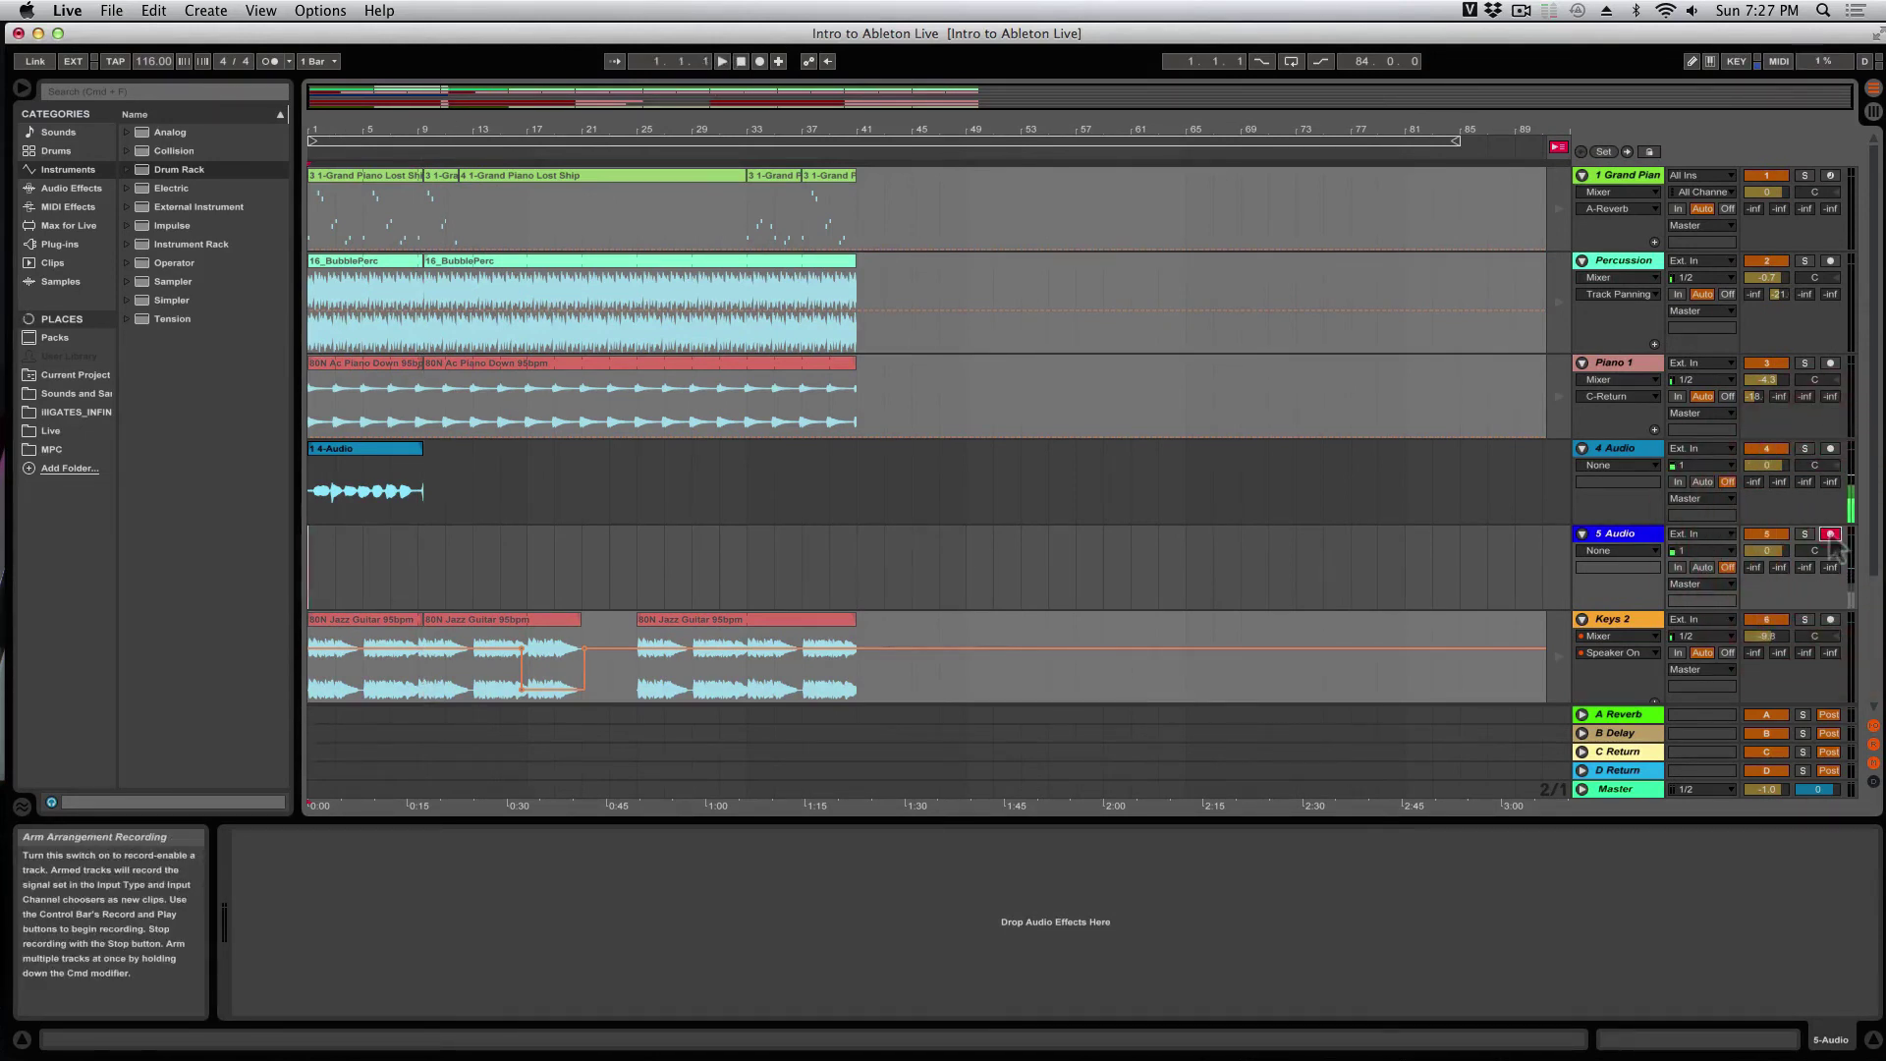
{"action": "left_click", "coordinate": [760, 61]}
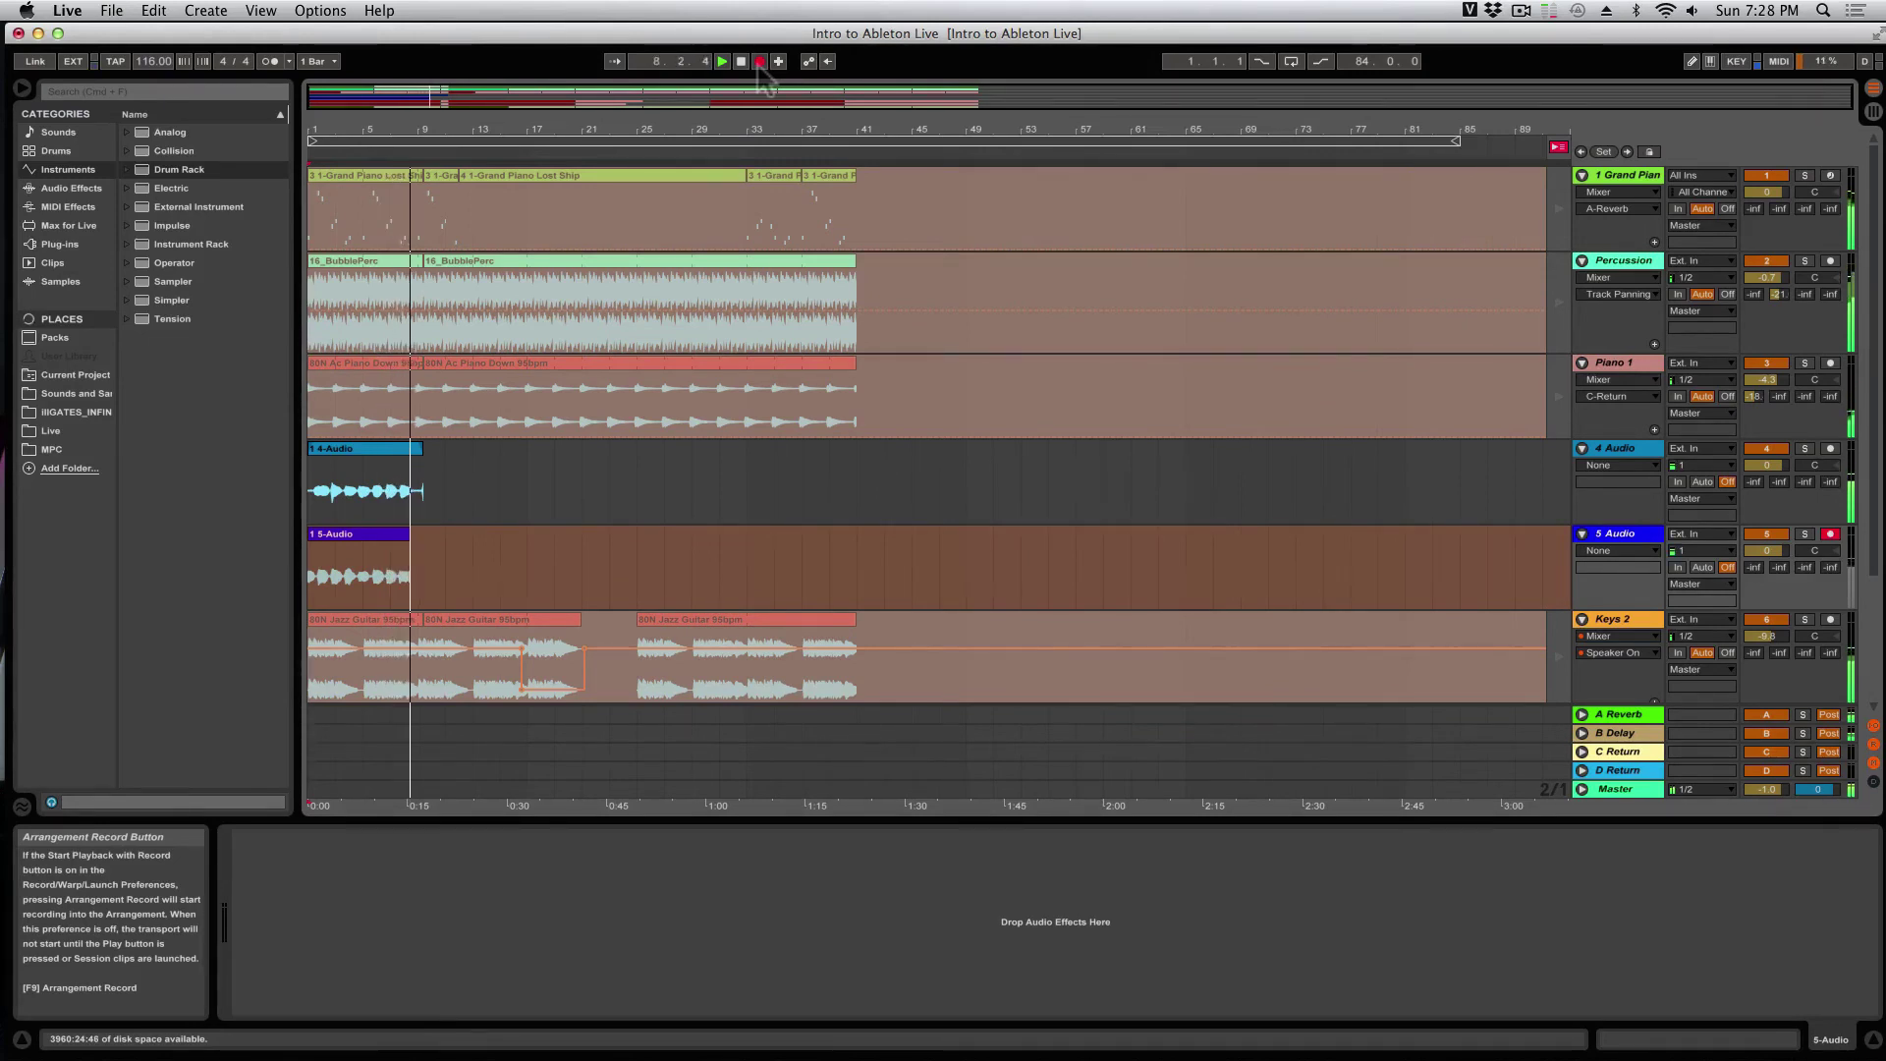
{"action": "key", "text": "space"}
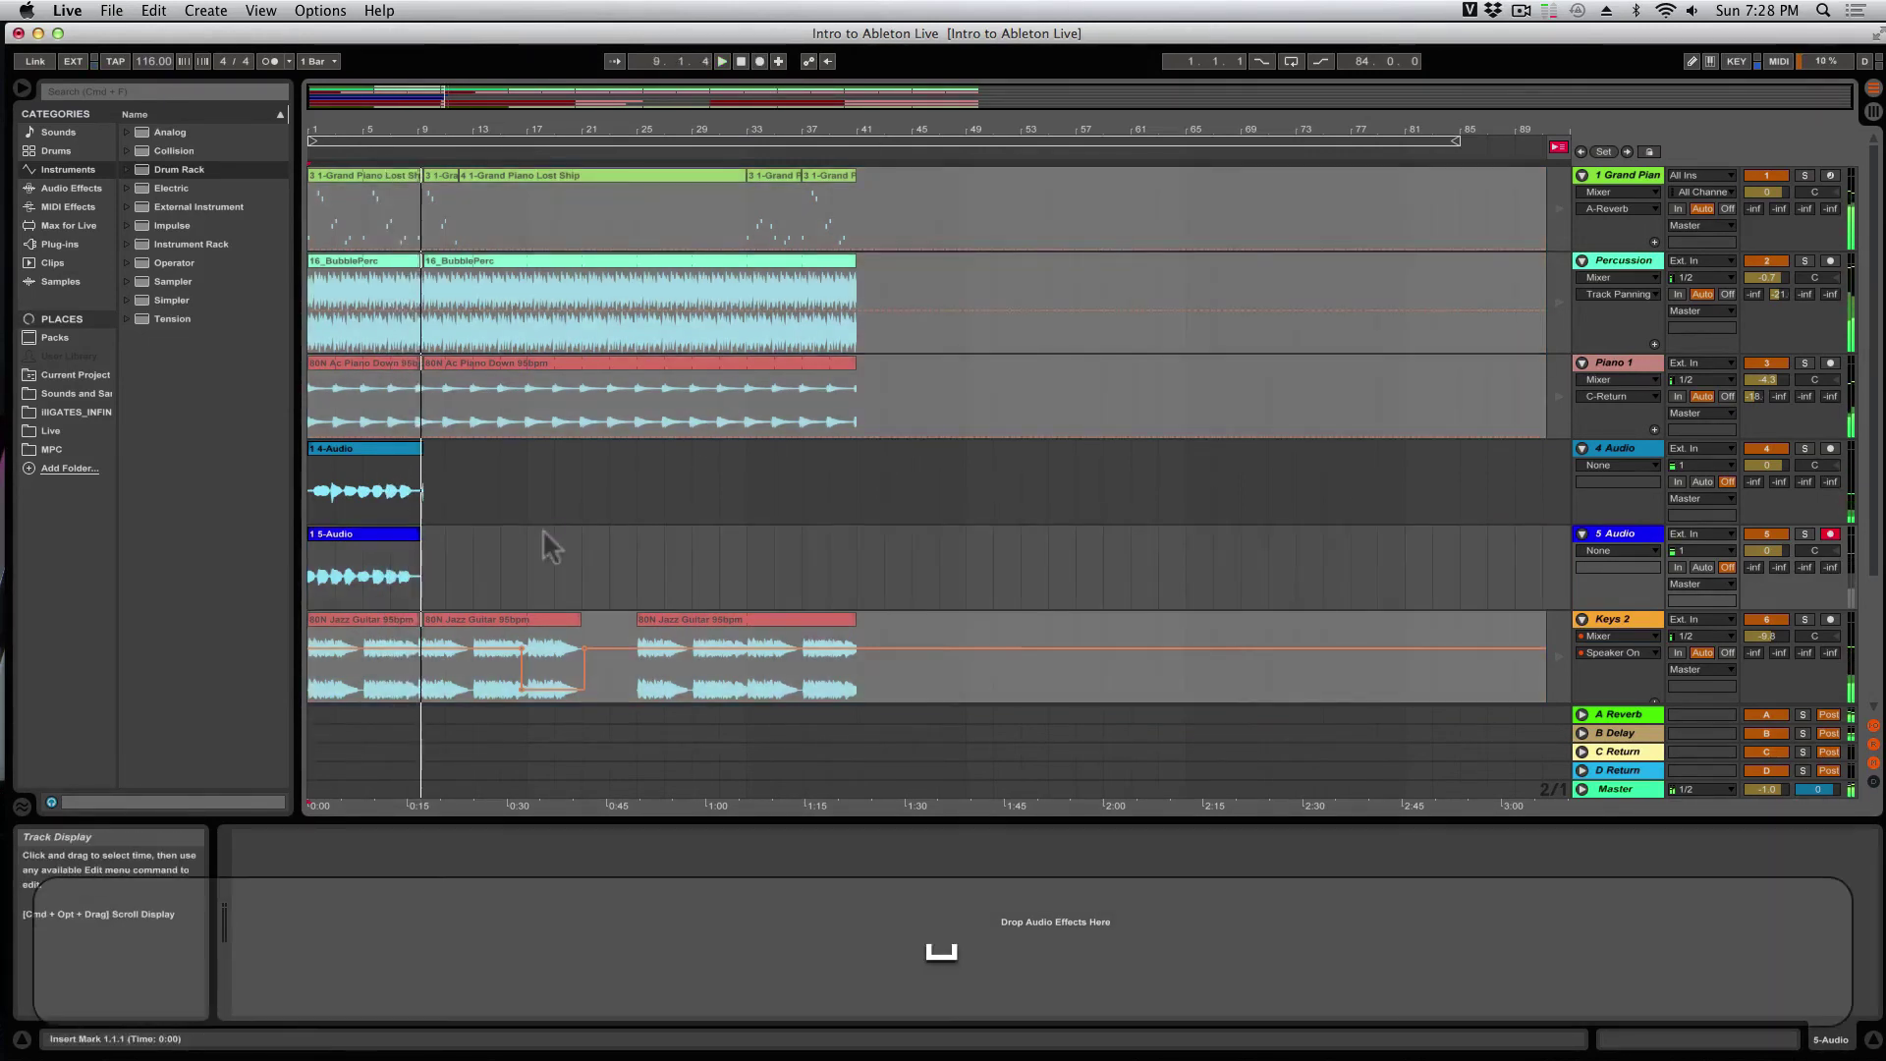
Step: Insert and arm an audio track below 5 Audio, record about eight bars from the start, and briefly play back the takes
{"action": "key", "text": "cmd+t"}
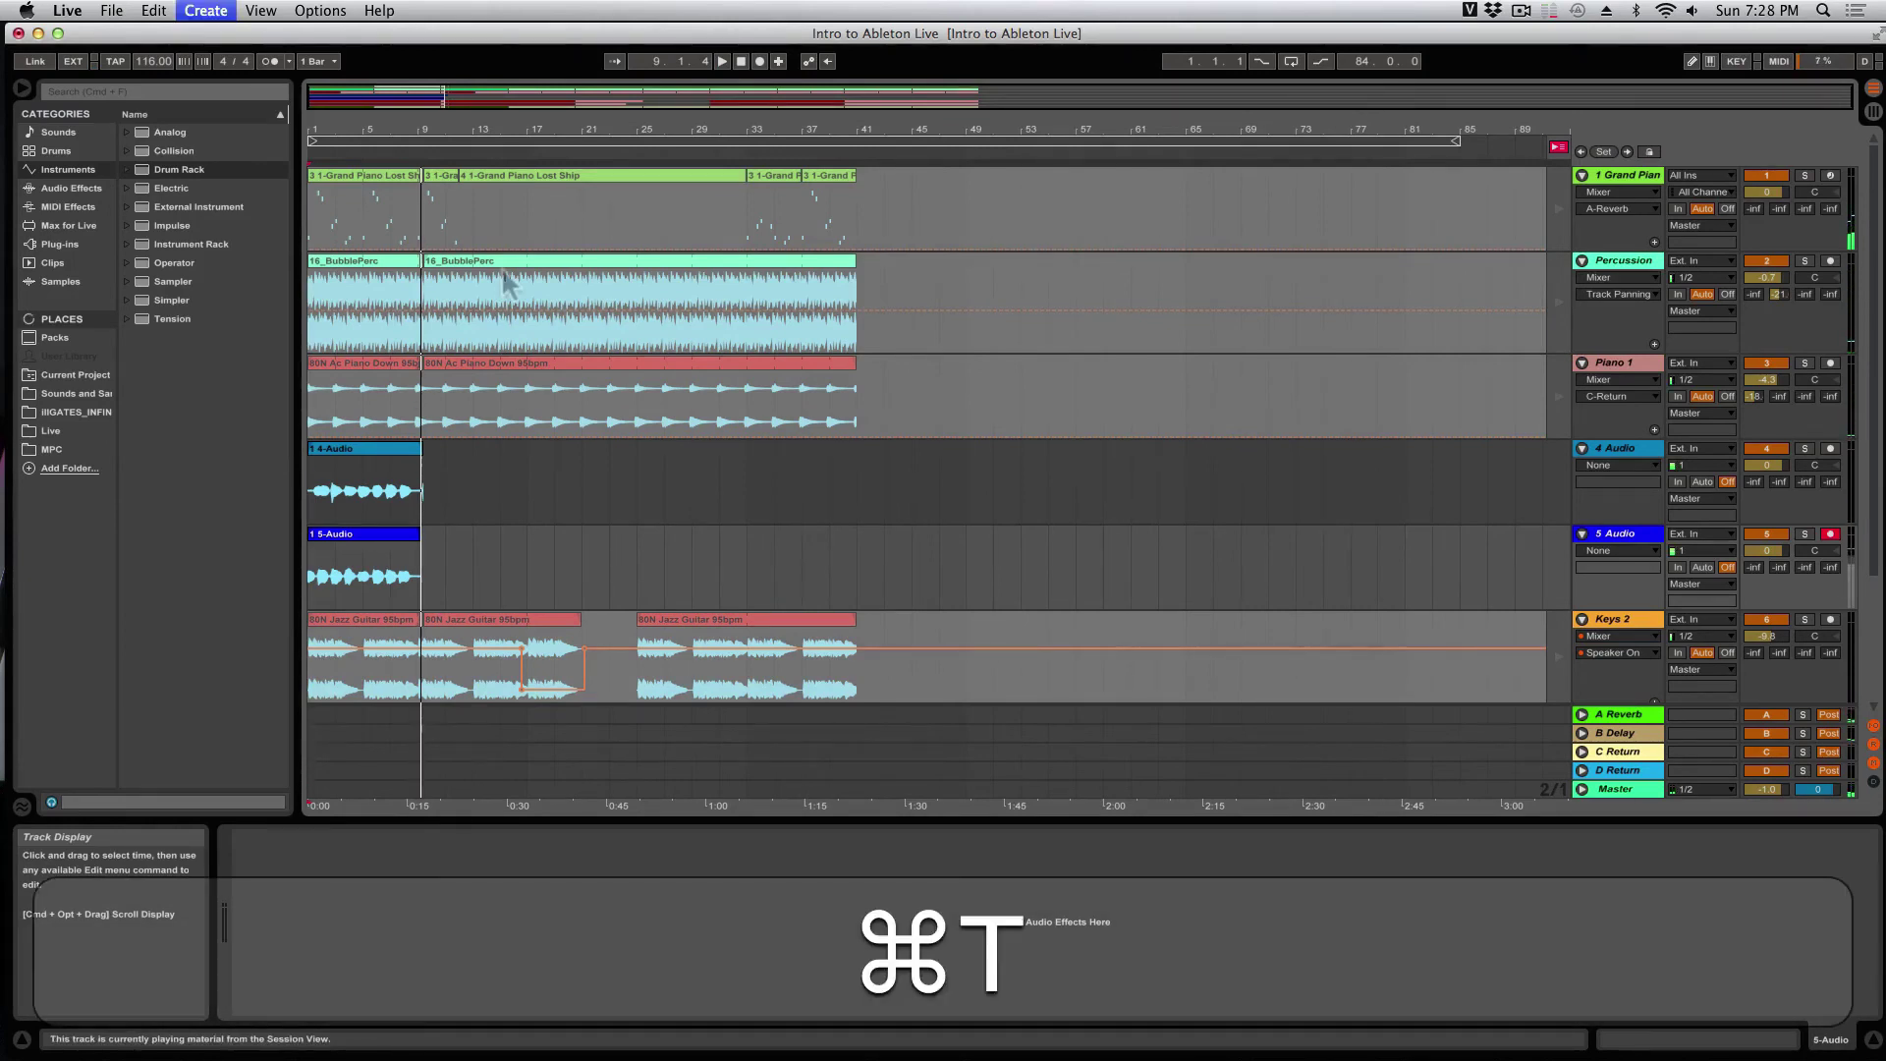
{"action": "left_click", "coordinate": [1830, 621]}
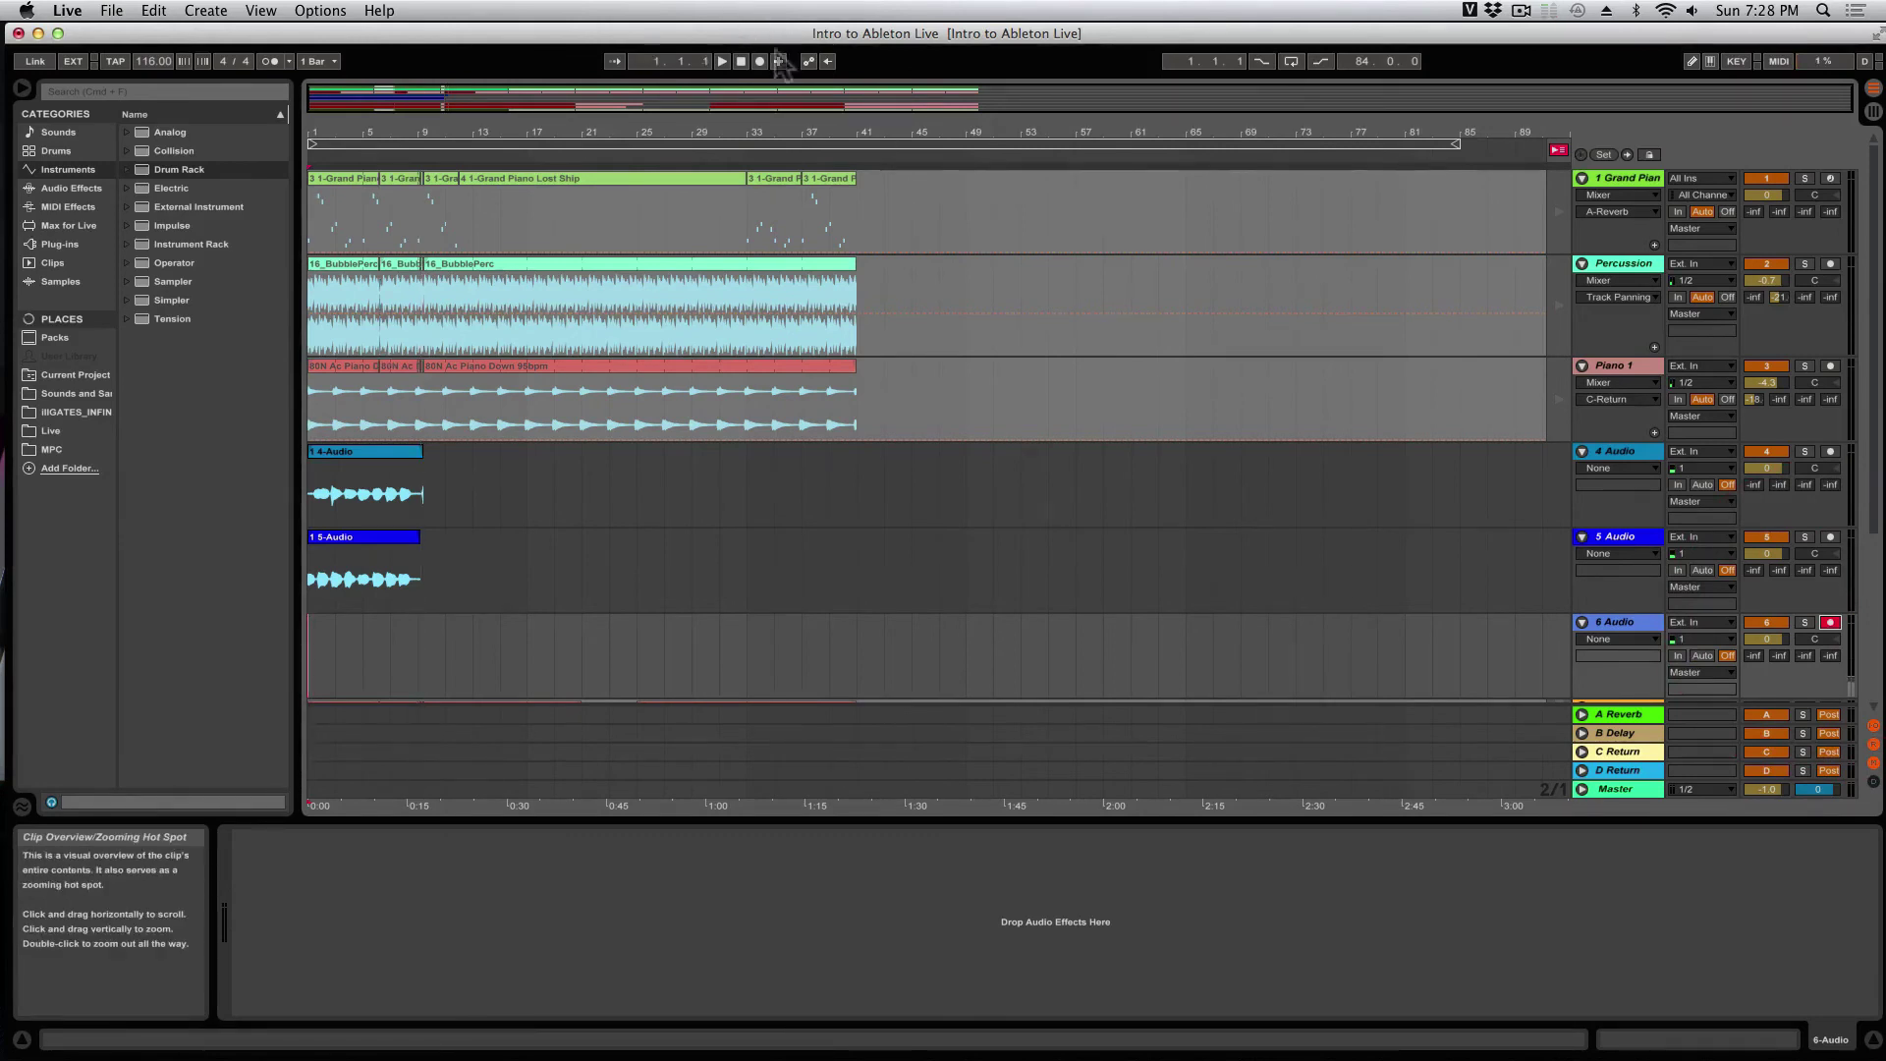
{"action": "left_click", "coordinate": [761, 62]}
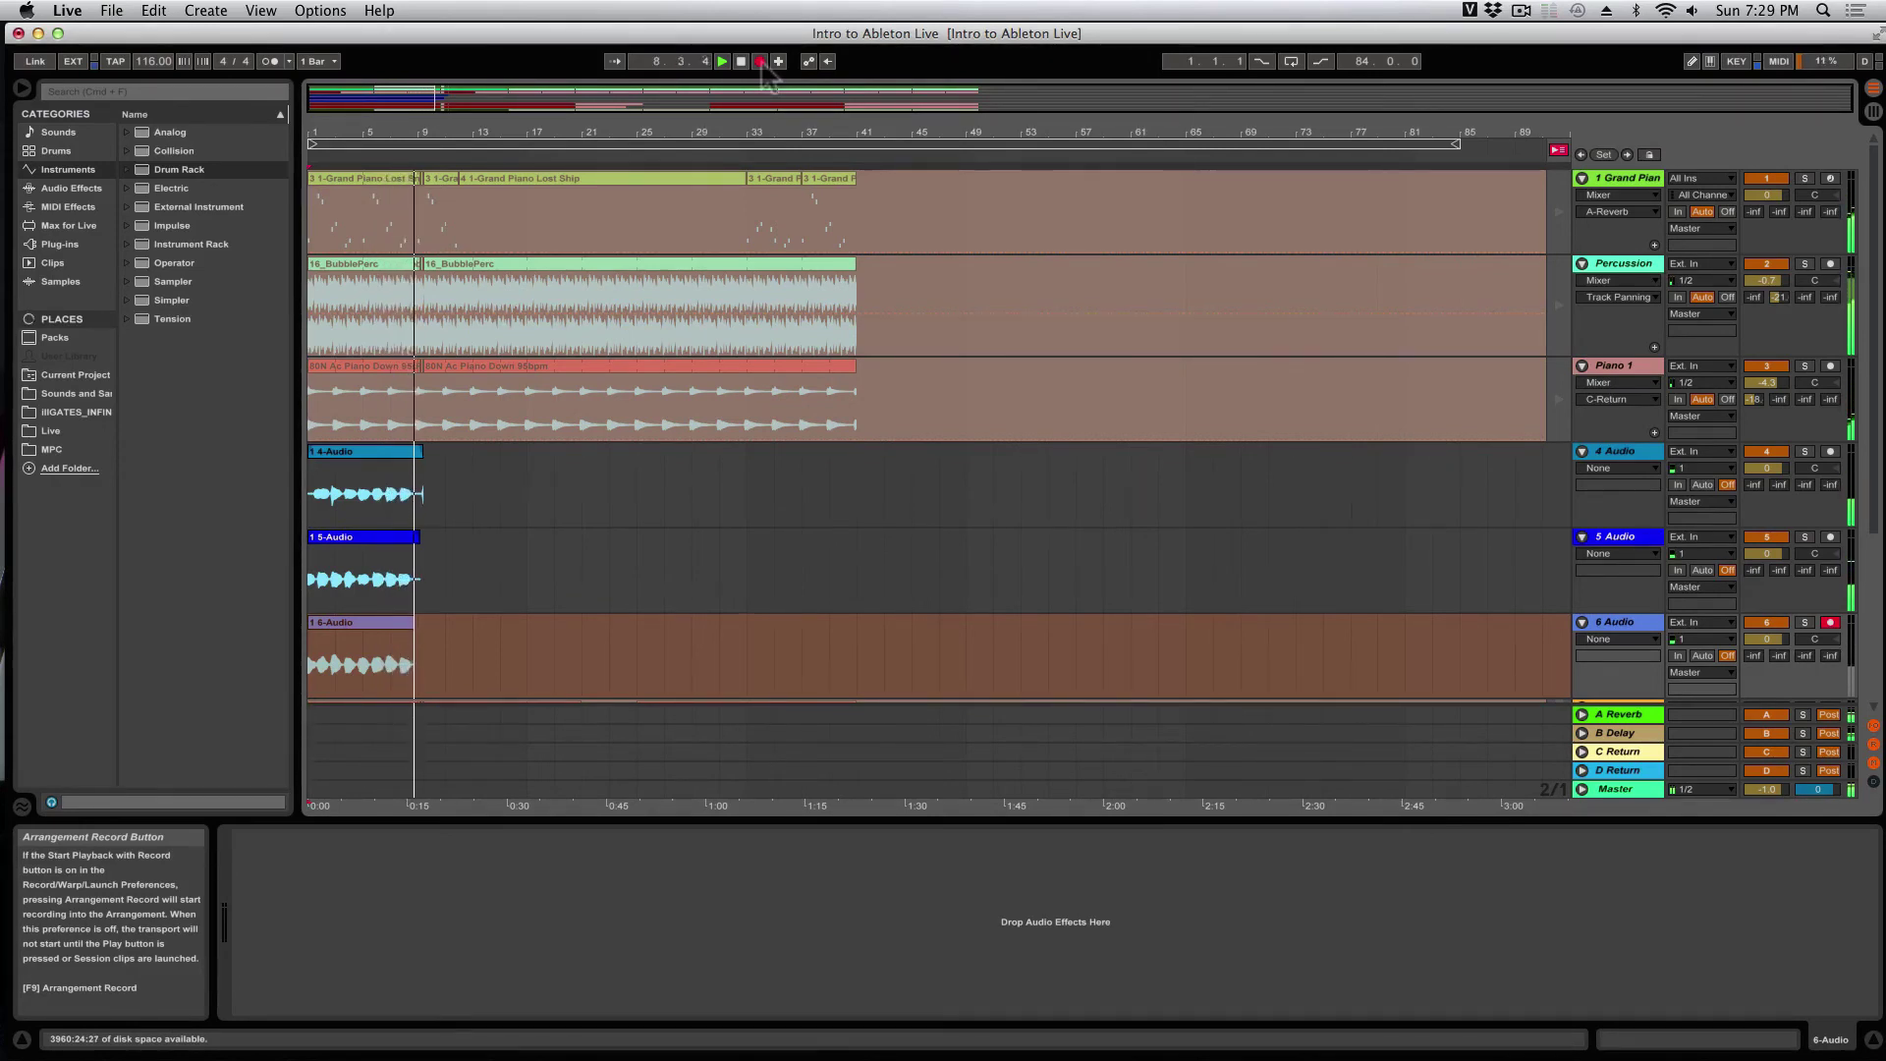
{"action": "key", "text": "space"}
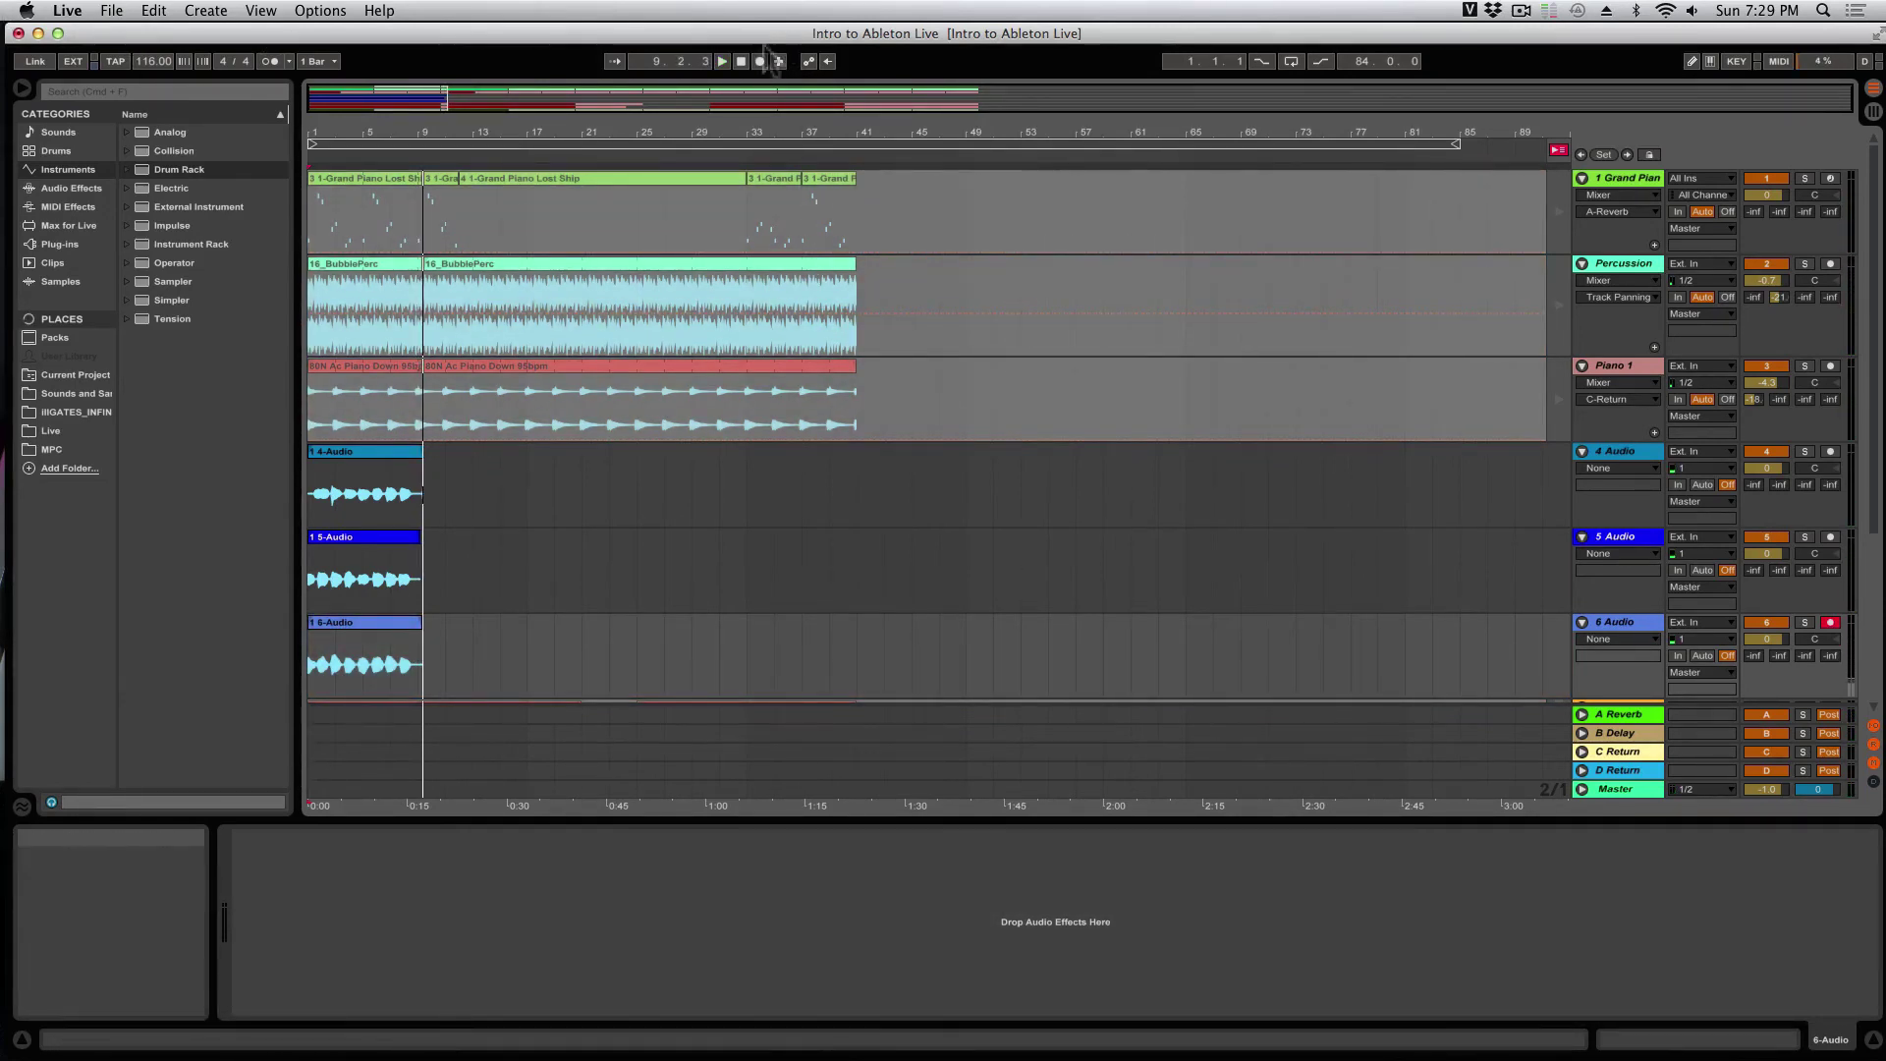
{"action": "left_click_drag", "start_coordinate": [360, 156], "coordinate": [308, 158]}
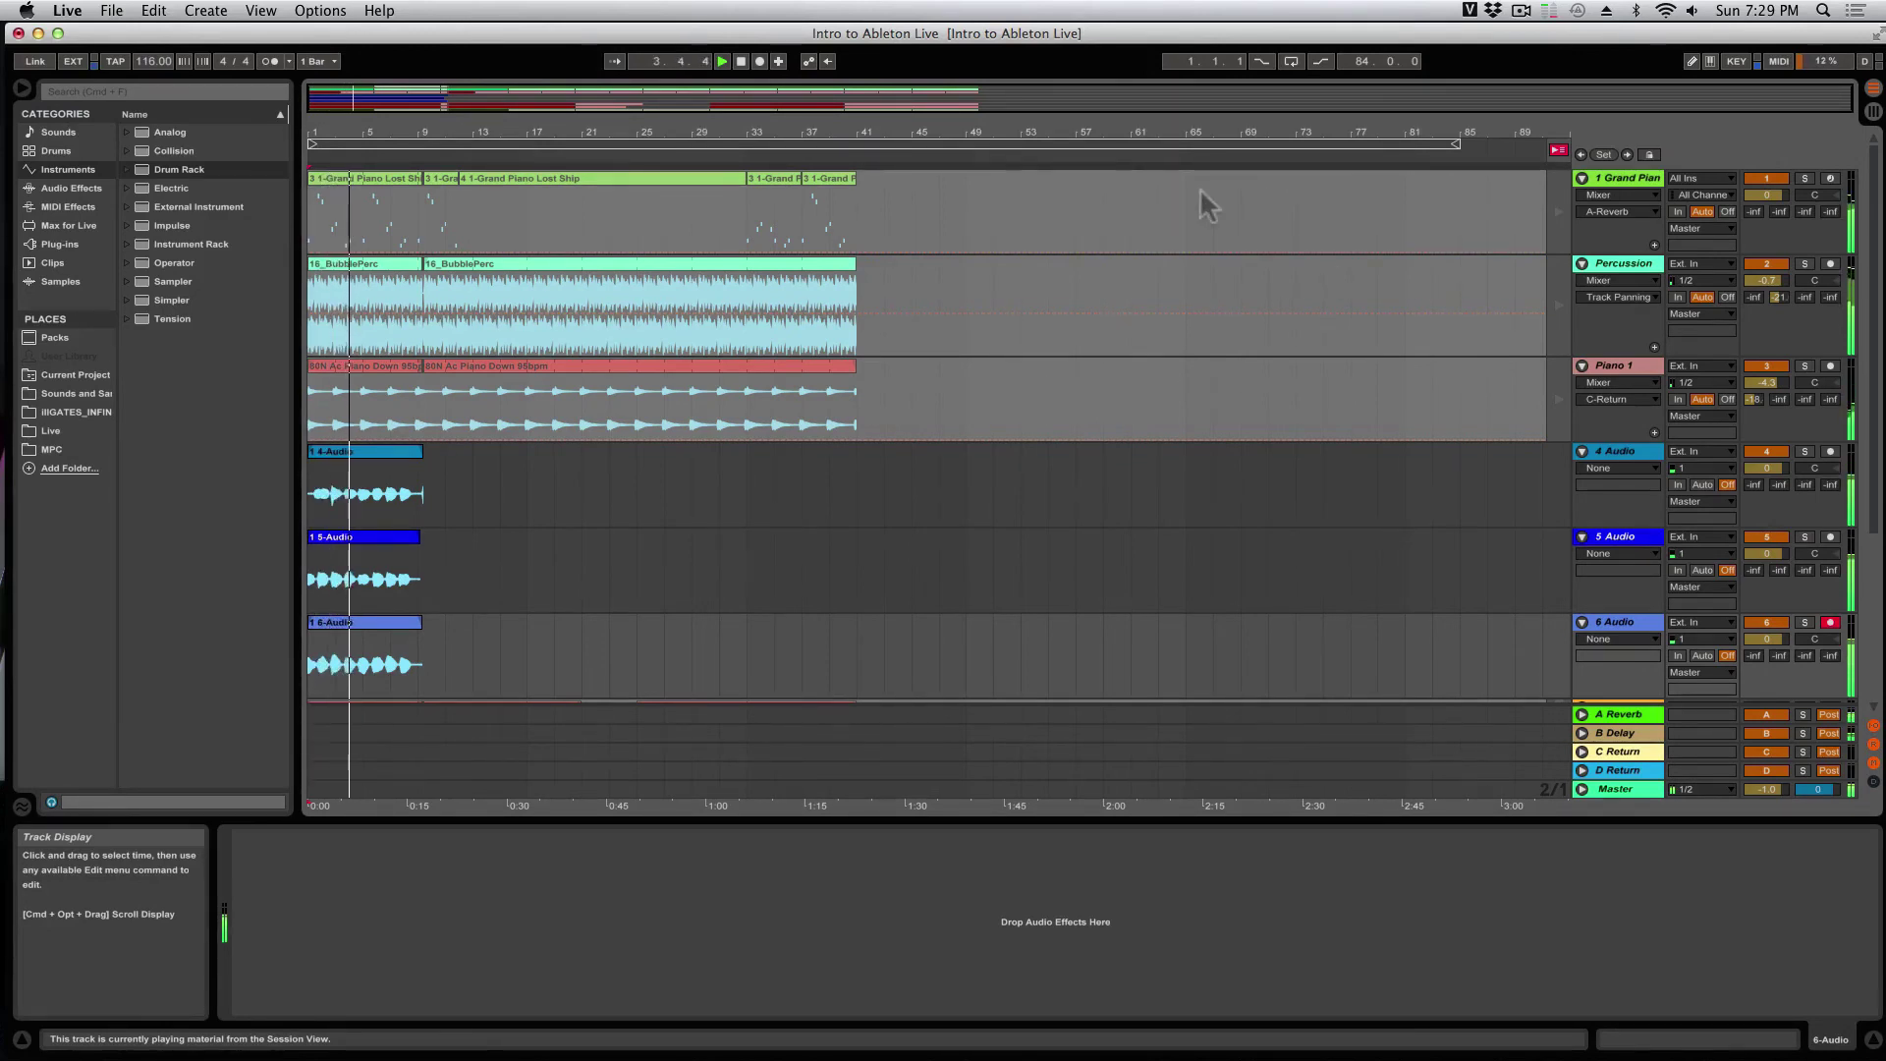
{"action": "key", "text": "space"}
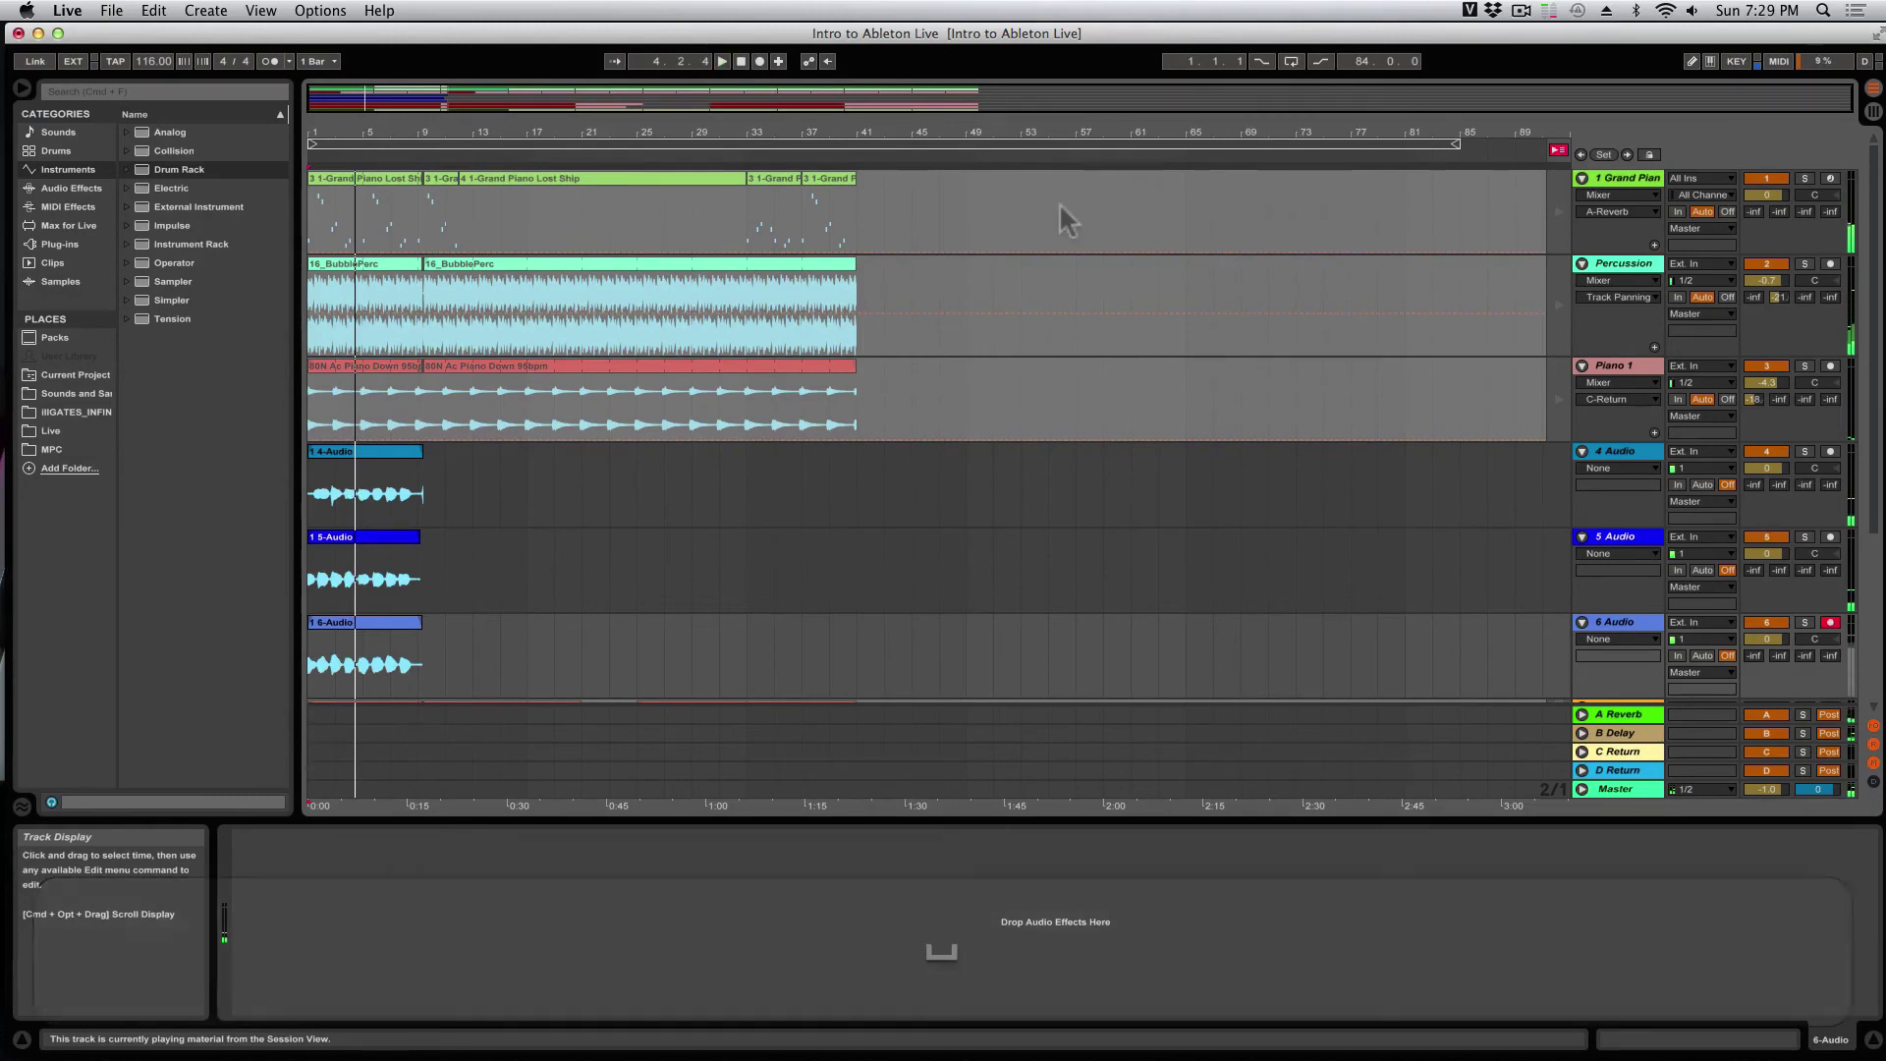
Step: Insert and arm an audio track below 6 Audio, and record about eight bars from the start of the arrangement
{"action": "key", "text": "super+t"}
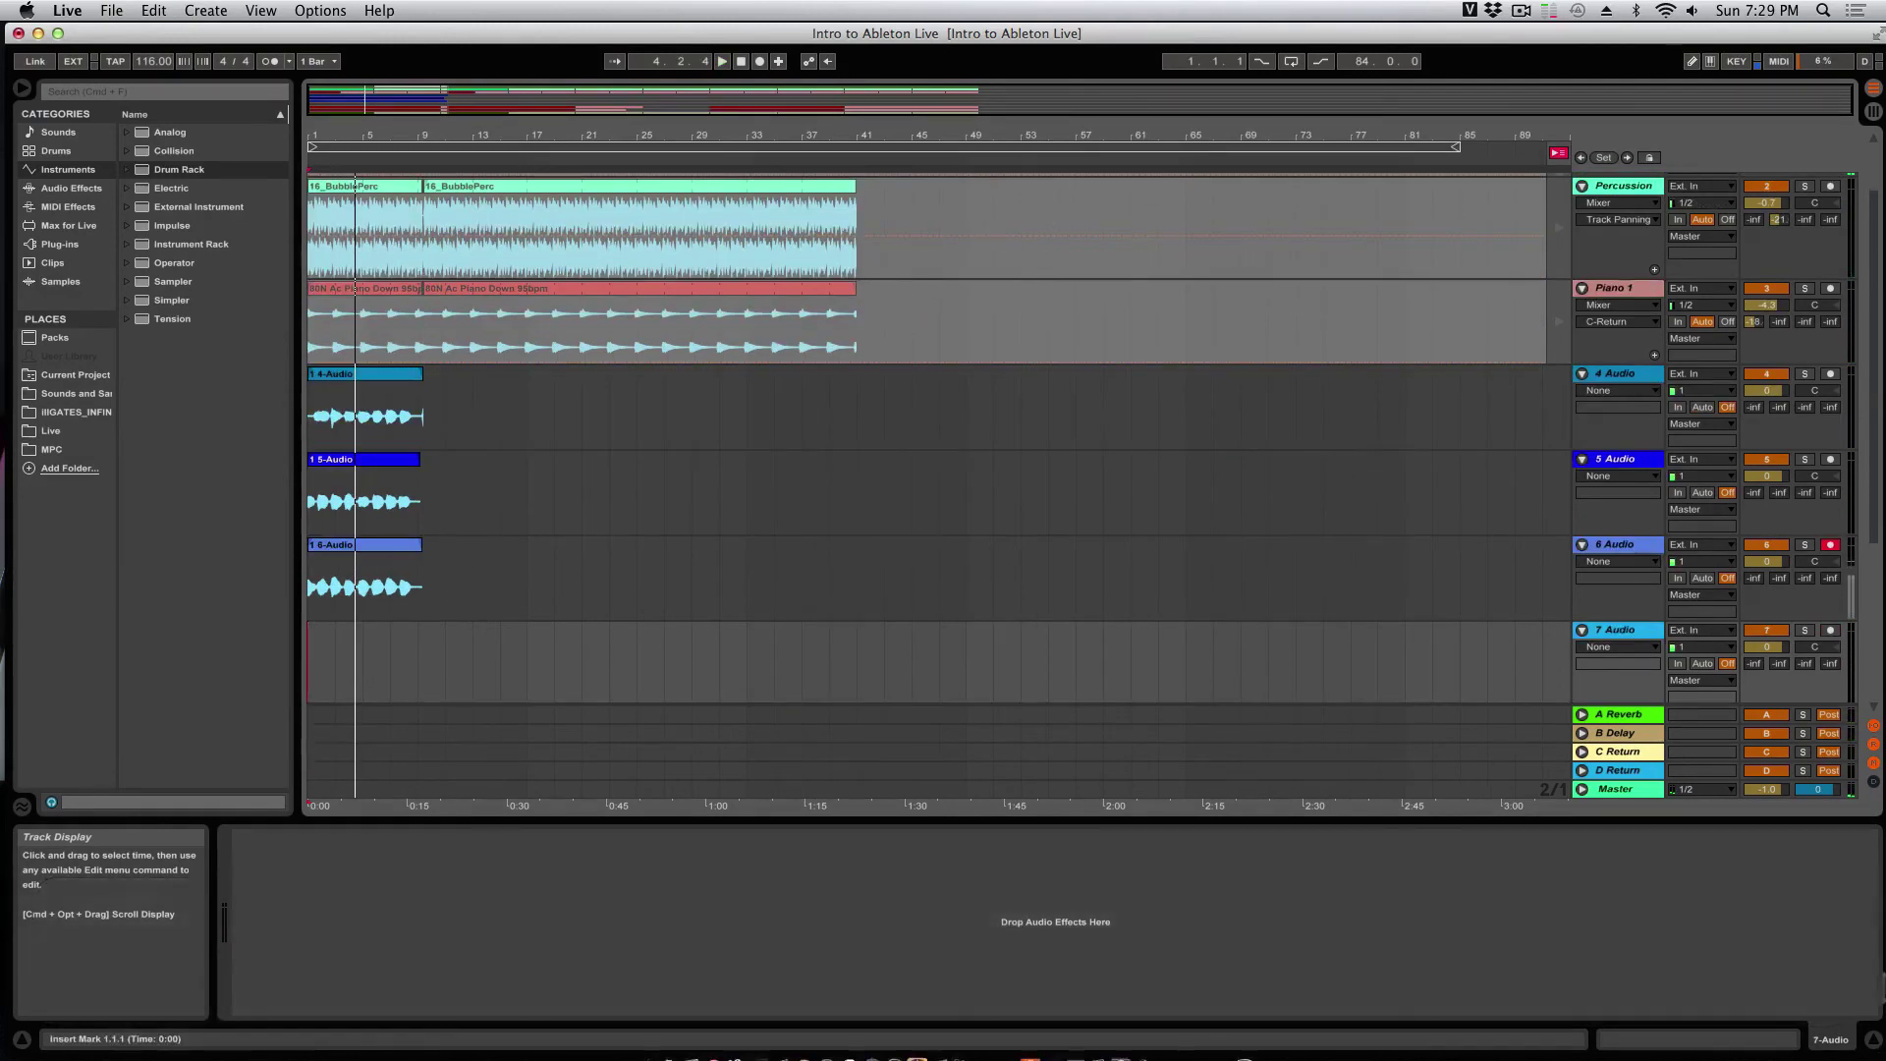
{"action": "left_click", "coordinate": [1830, 630]}
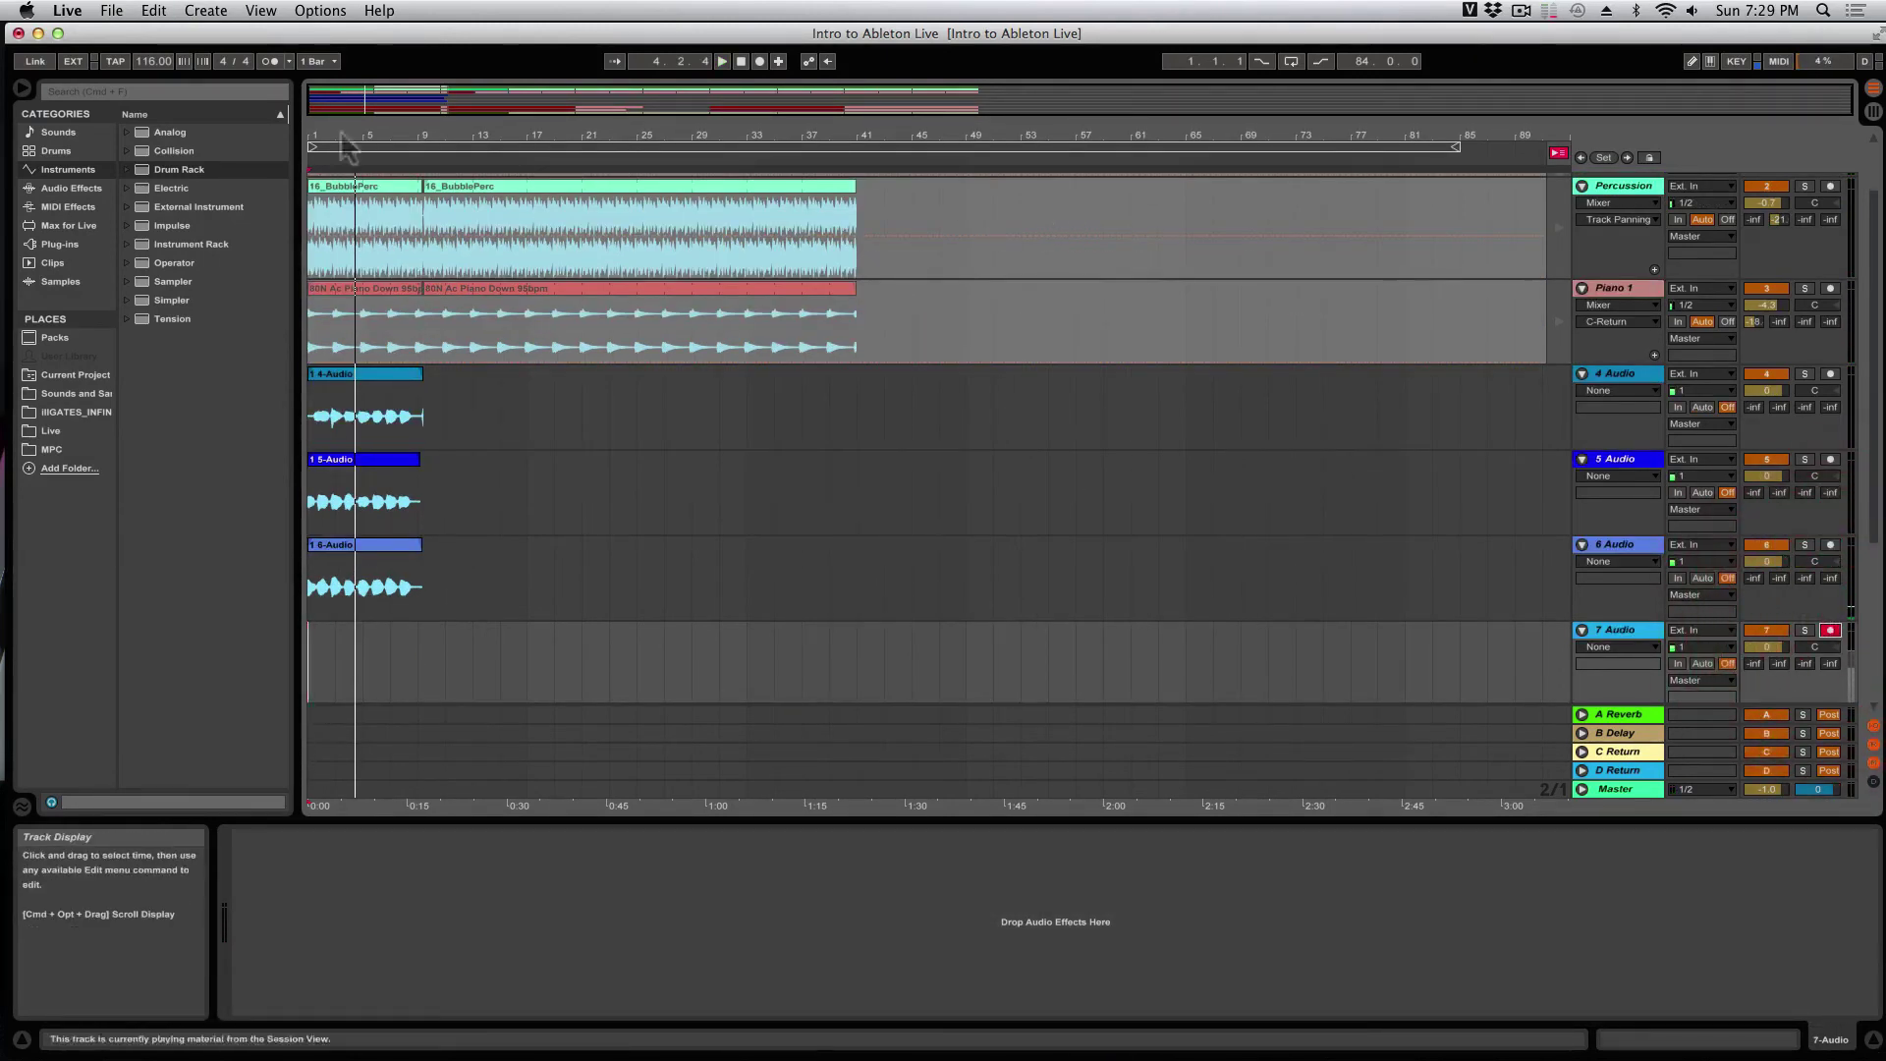
{"action": "left_click", "coordinate": [741, 61]}
{"action": "left_click", "coordinate": [763, 63]}
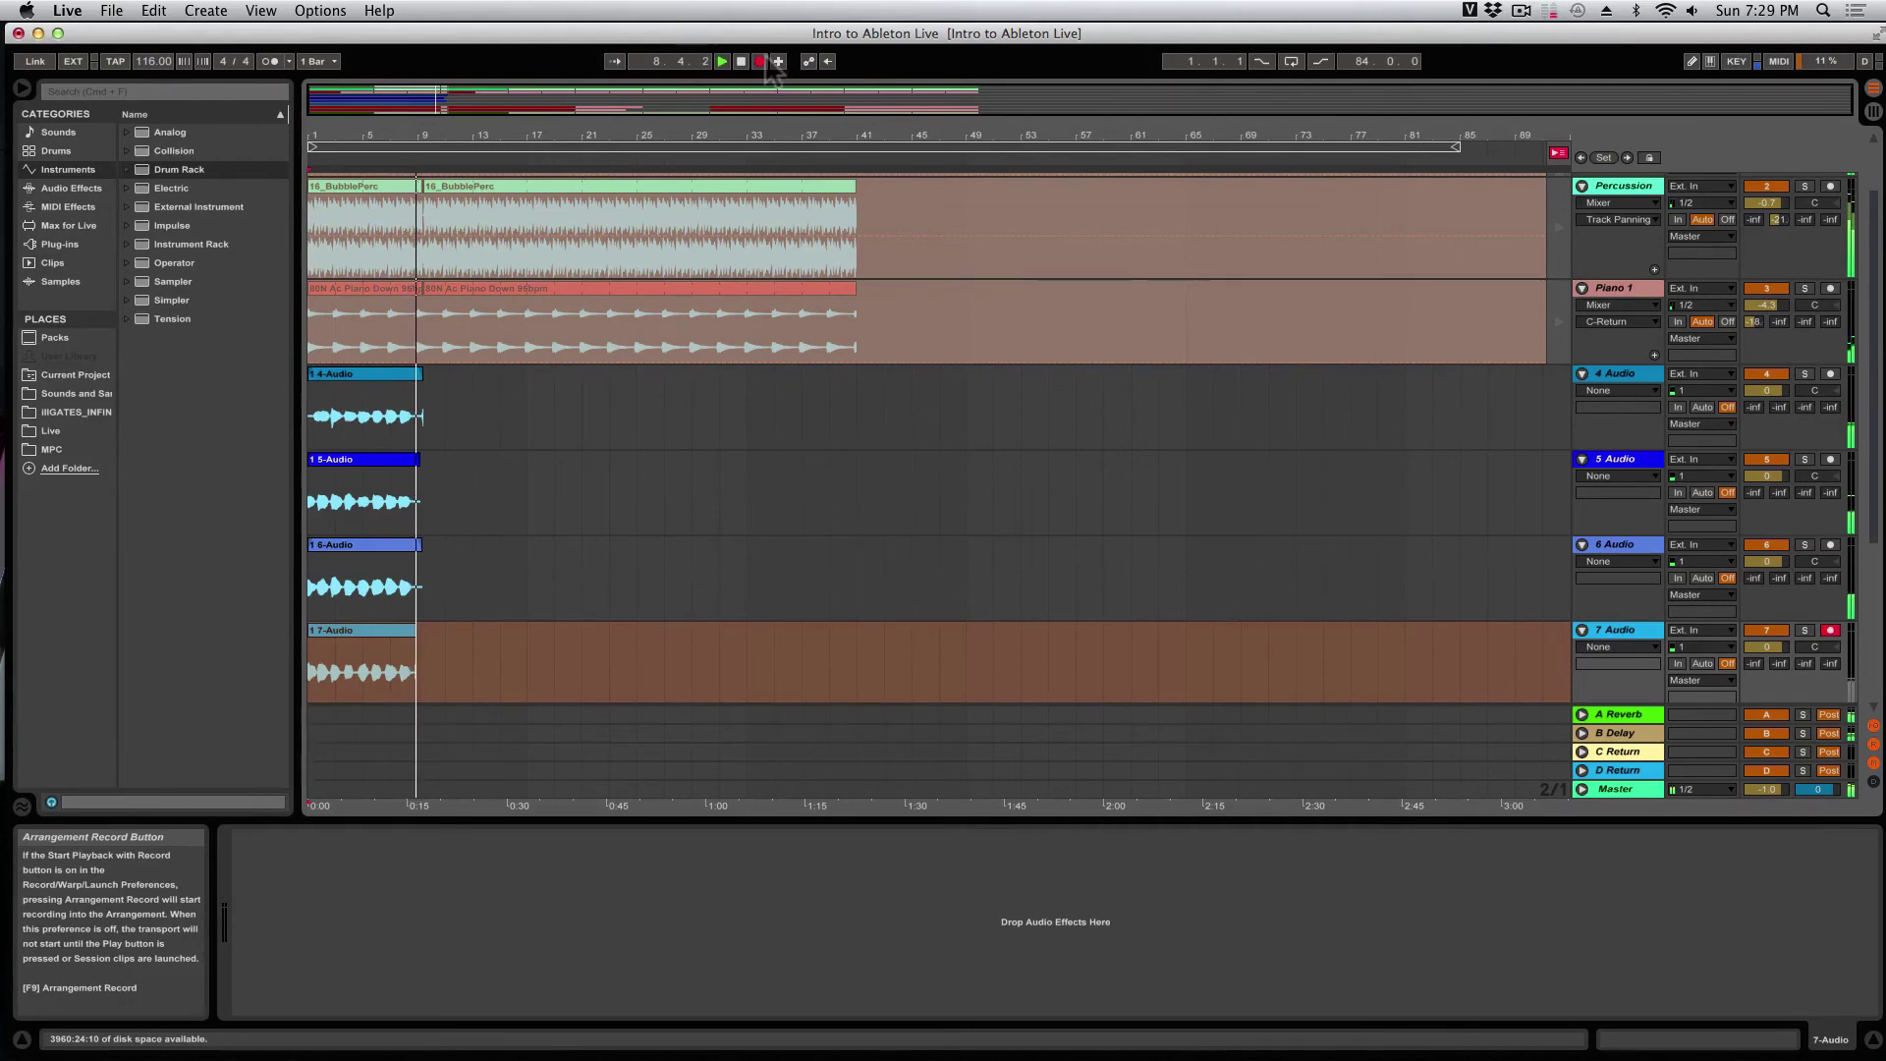
{"action": "key", "text": "space"}
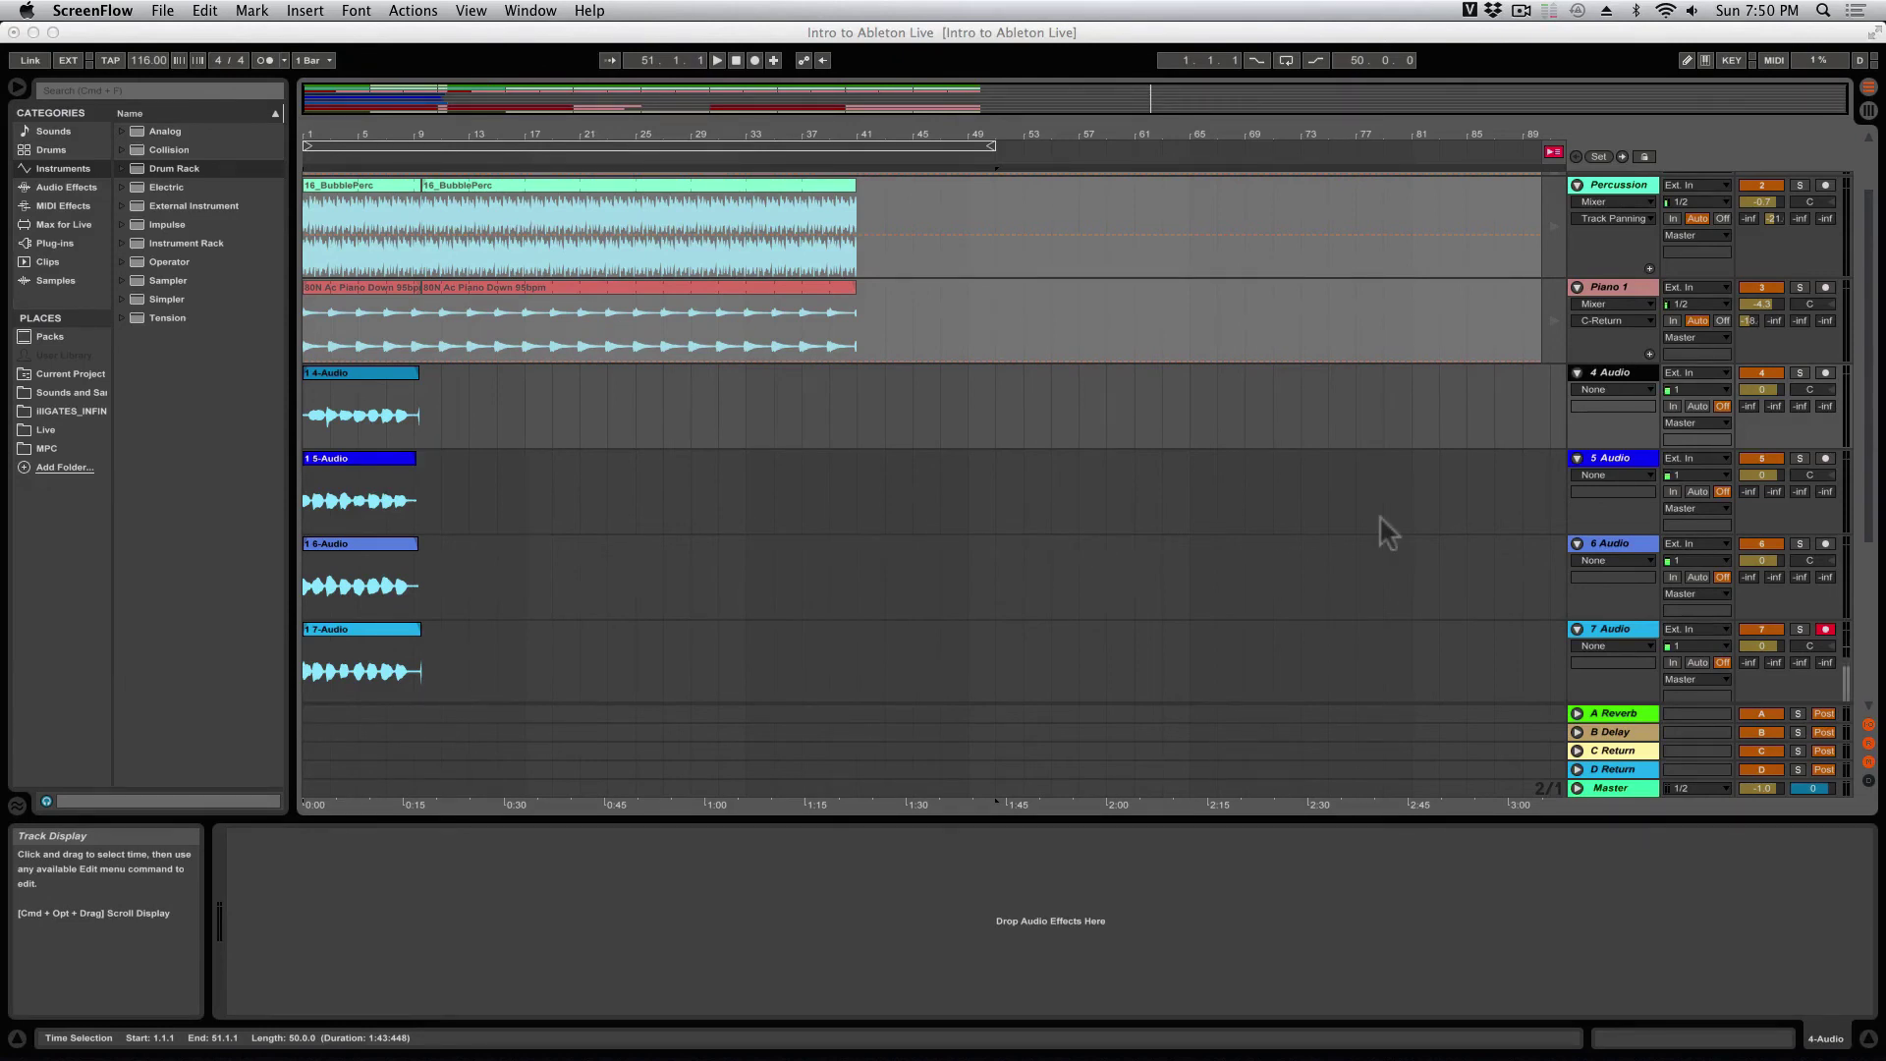
Step: Group the four recorded audio tracks, 4 Audio through 7 Audio, into one group track
{"action": "left_click", "coordinate": [1618, 460]}
{"action": "left_click", "coordinate": [1612, 379]}
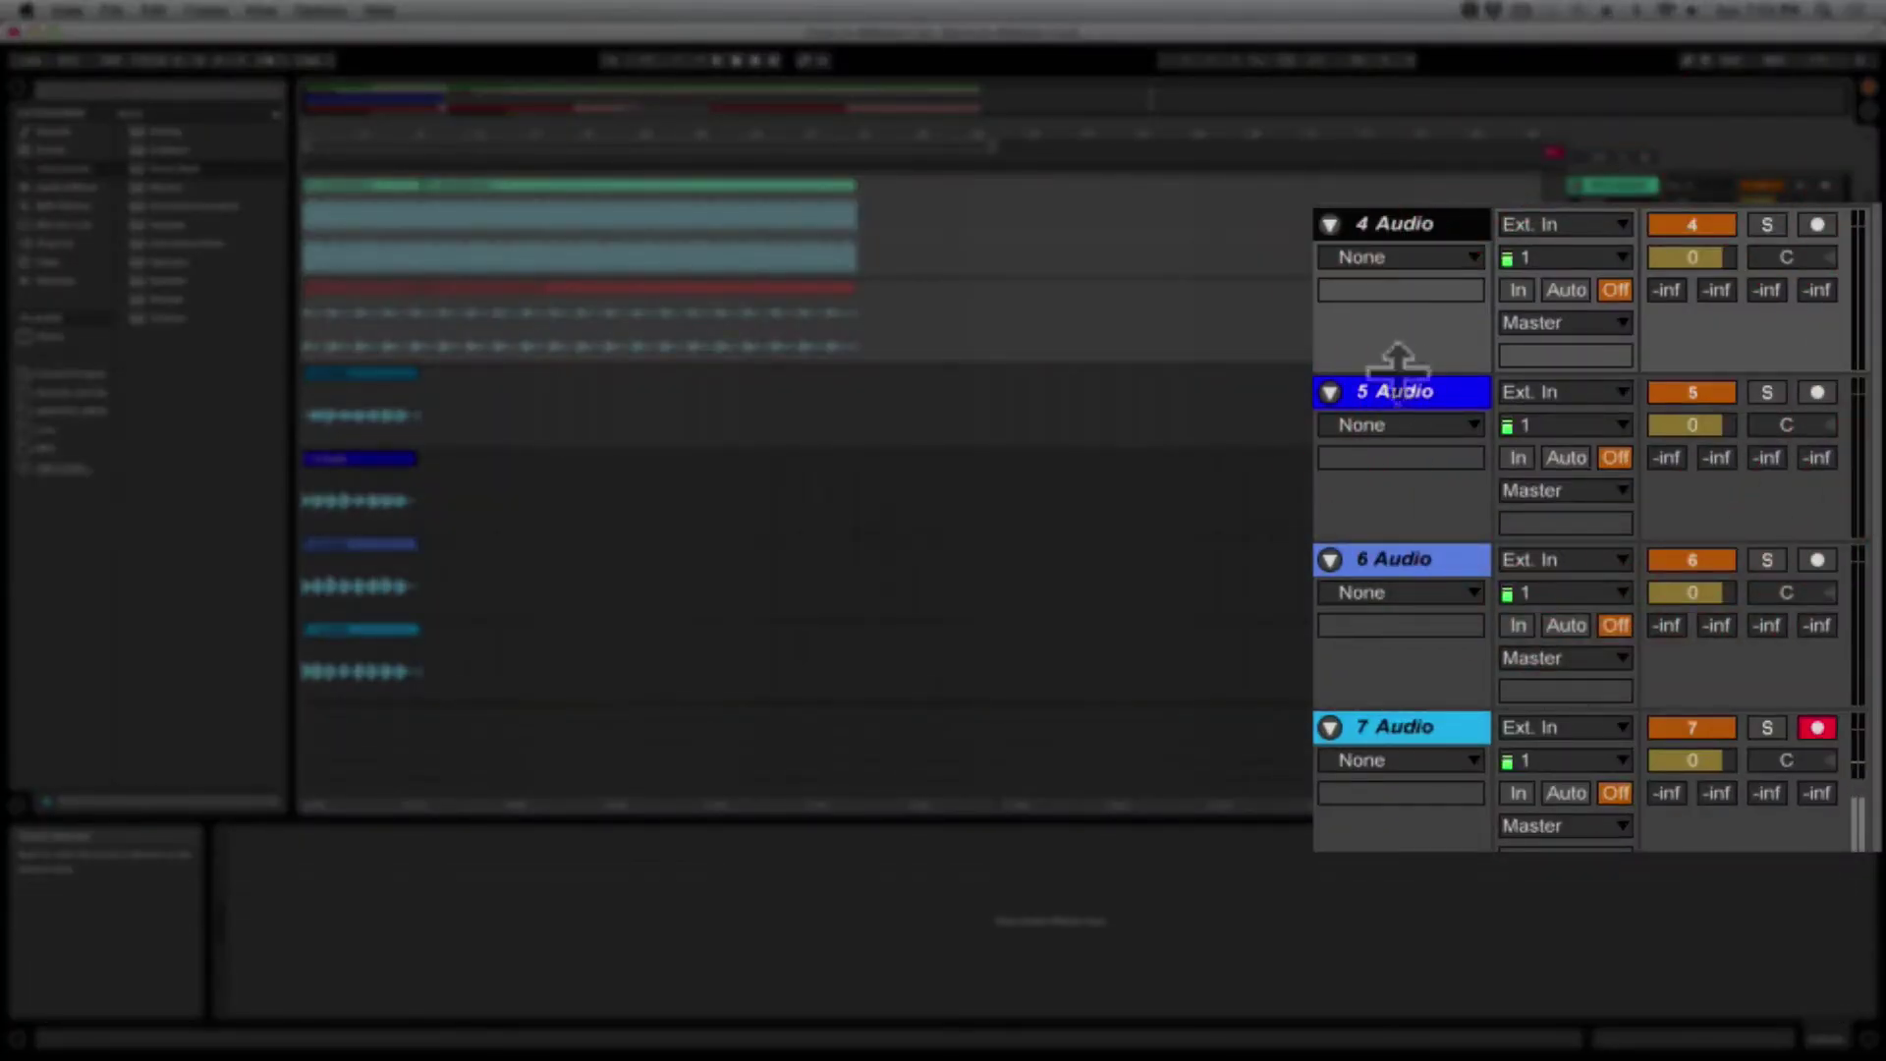
{"action": "left_click", "coordinate": [1402, 398], "text": "shift"}
{"action": "left_click", "coordinate": [1403, 564], "text": "shift"}
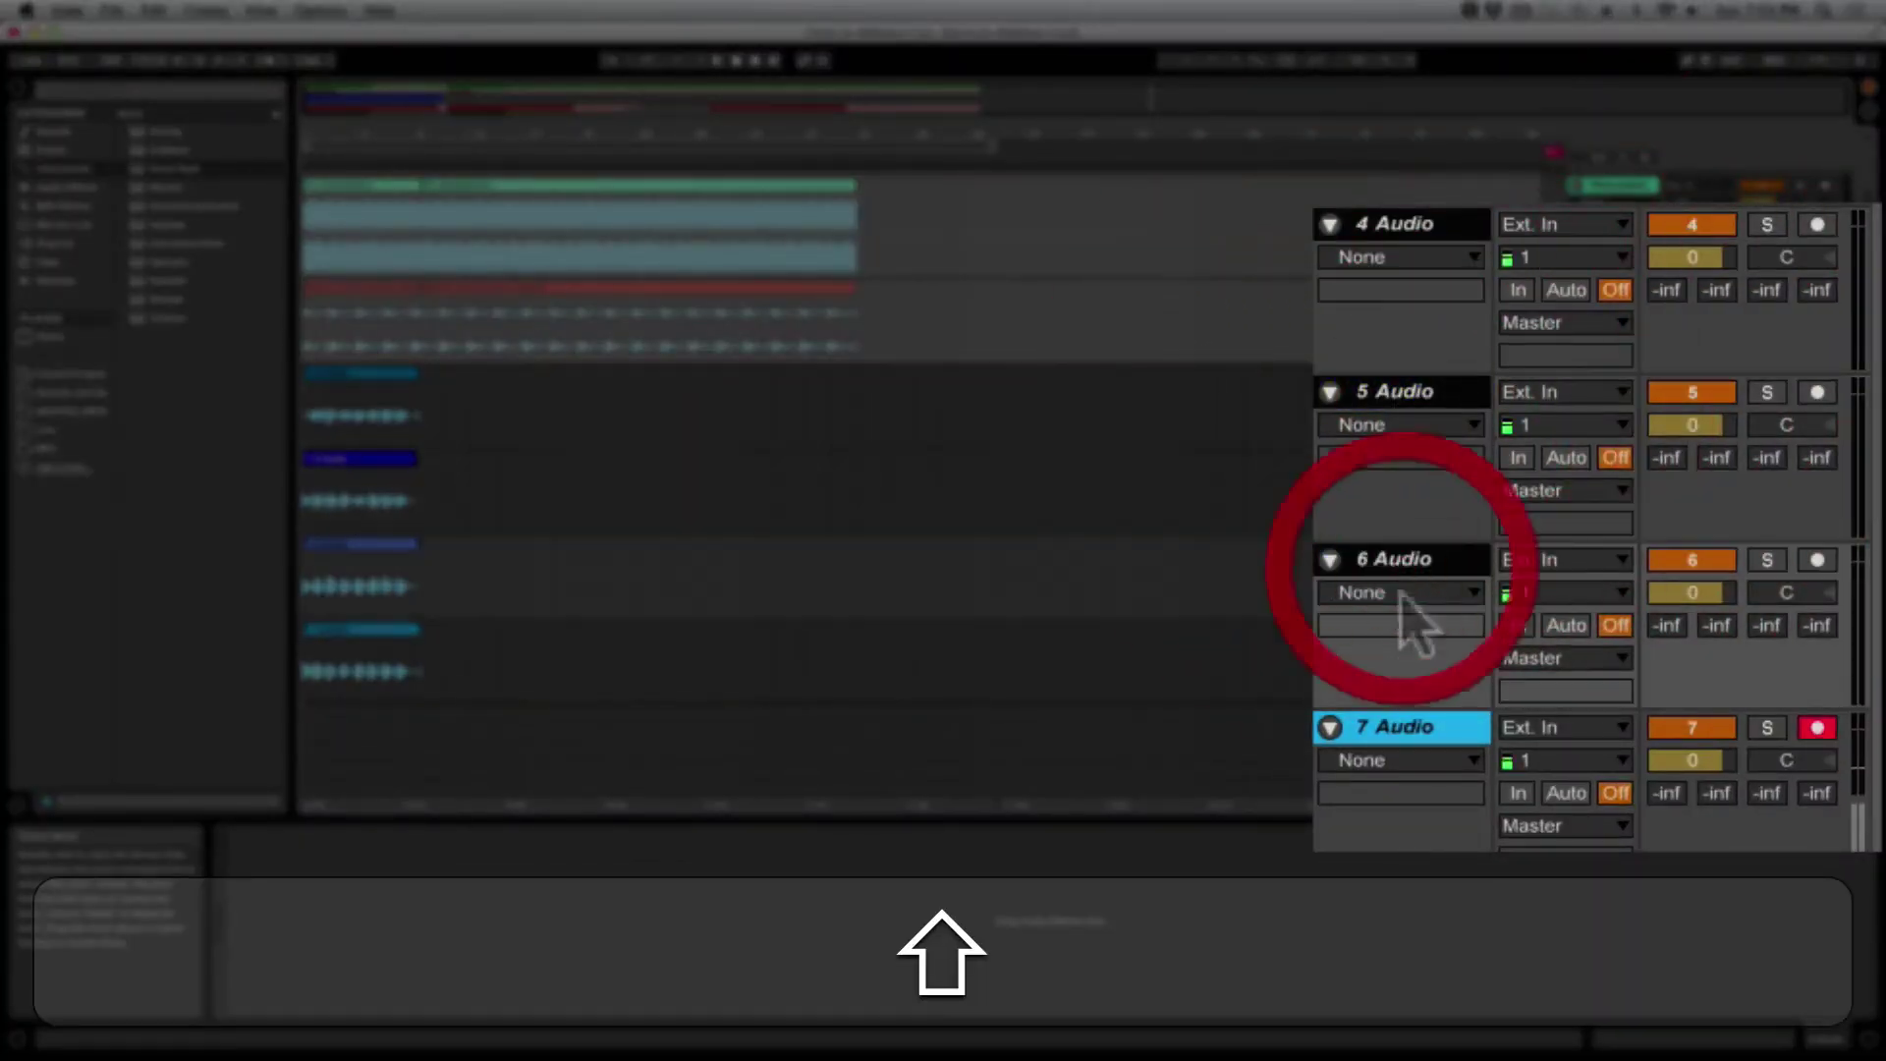
{"action": "left_click", "coordinate": [1407, 732], "text": "shift"}
{"action": "right_click", "coordinate": [1619, 637]}
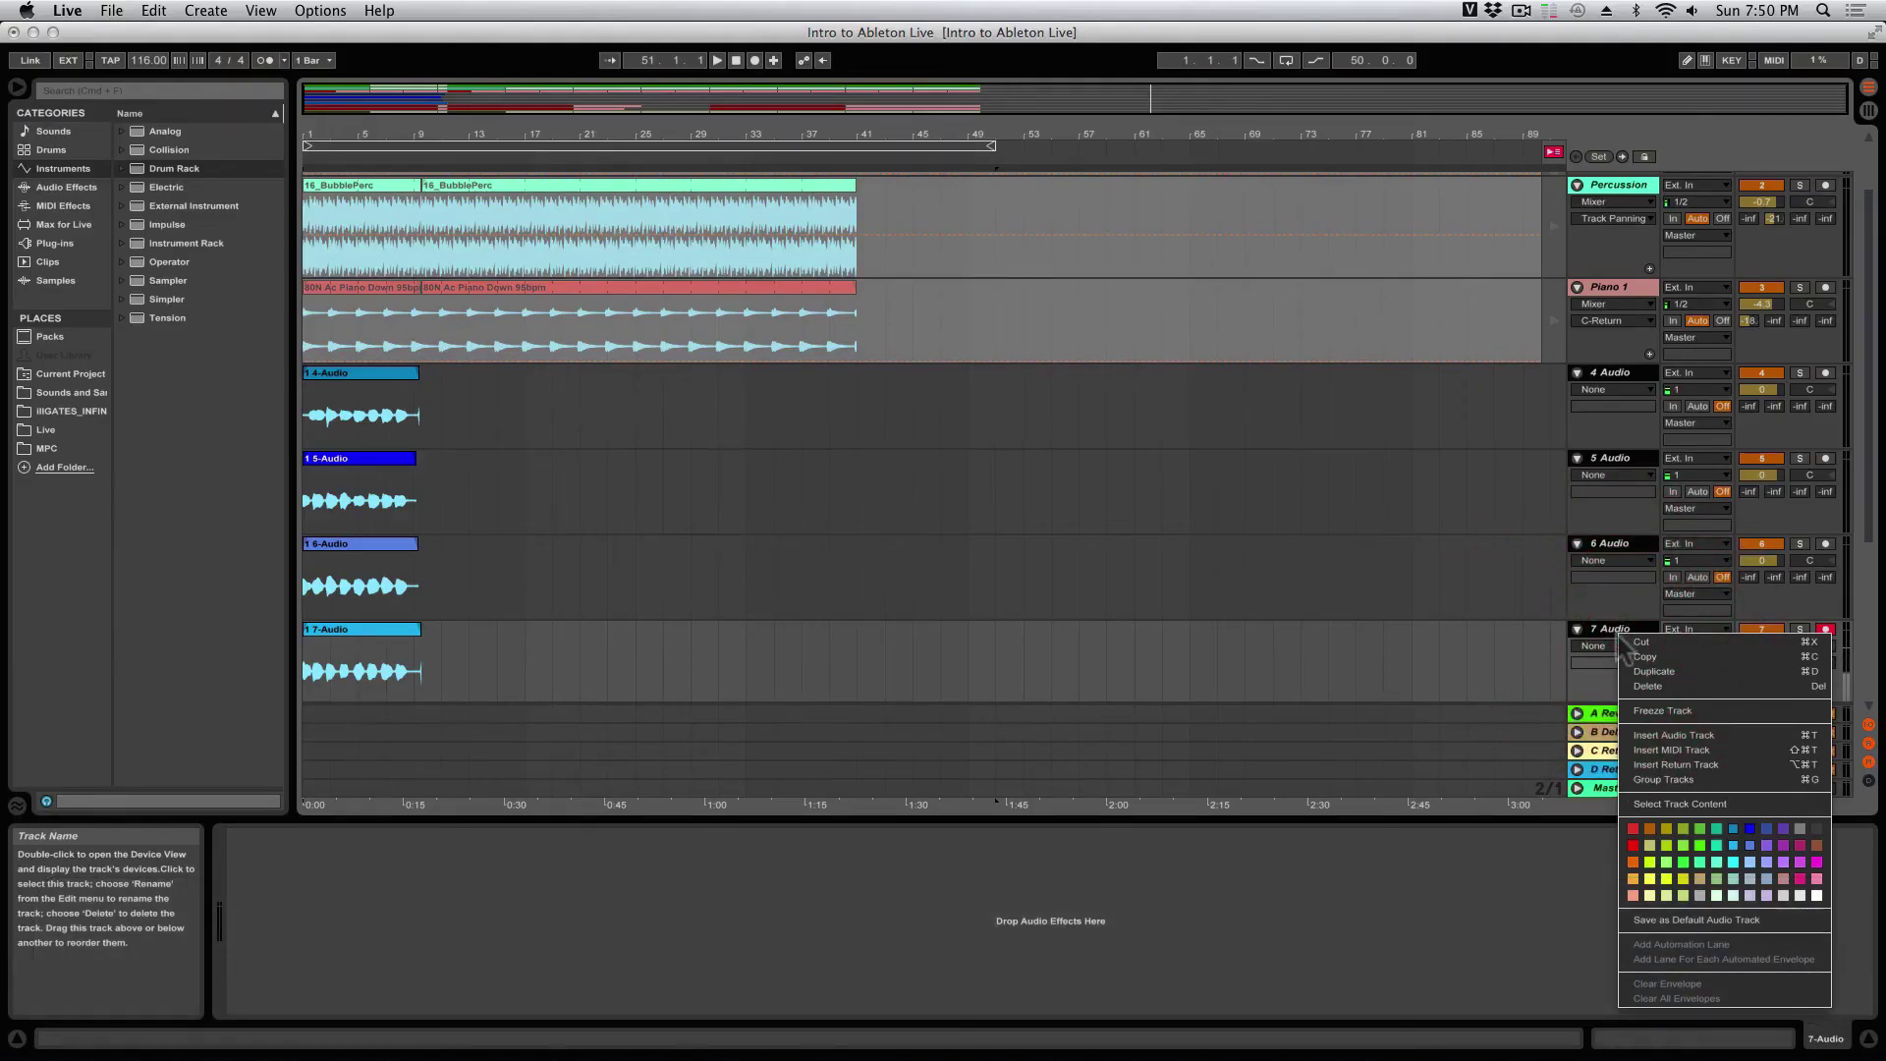
{"action": "left_click", "coordinate": [1644, 780]}
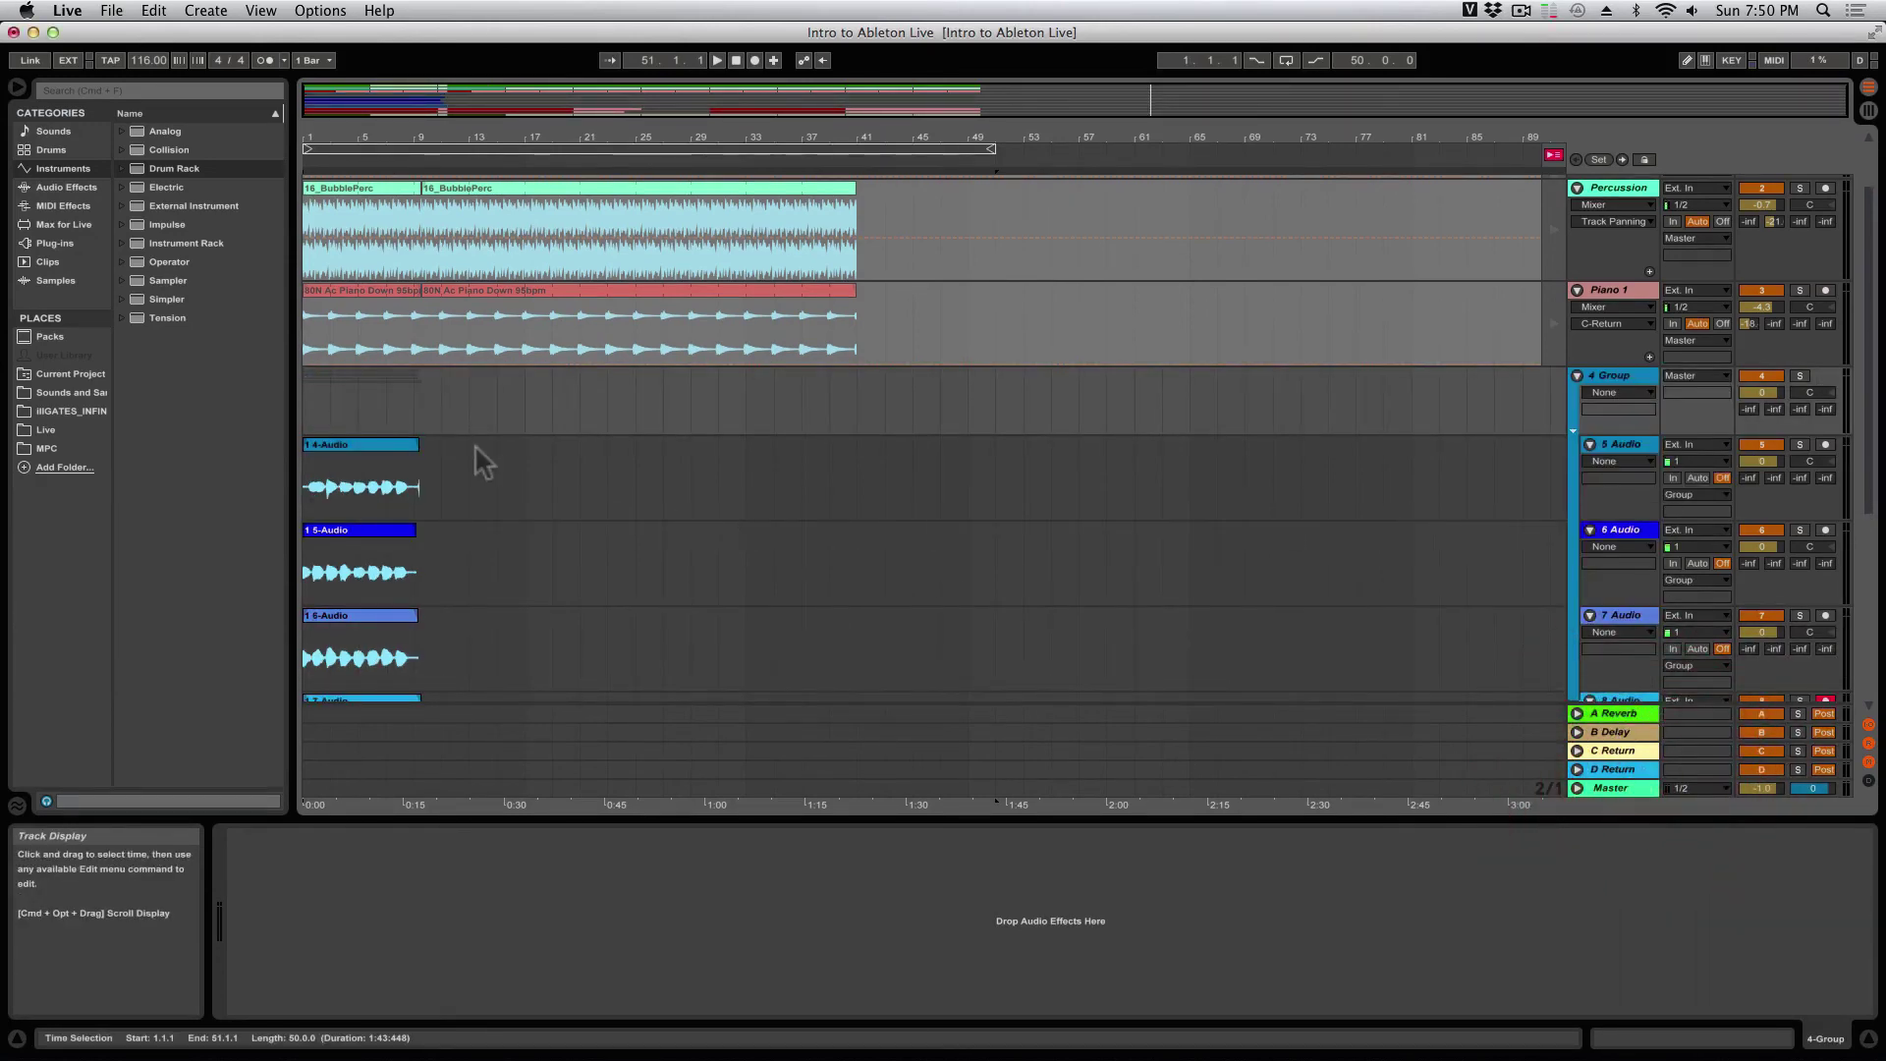
Step: Load Compressor and Ping Pong Delay from the audio effects onto the group track, with Flanger and Chorus placed ahead of them
{"action": "scroll", "coordinate": [645, 547], "scroll_direction": "down", "scroll_amount": 5}
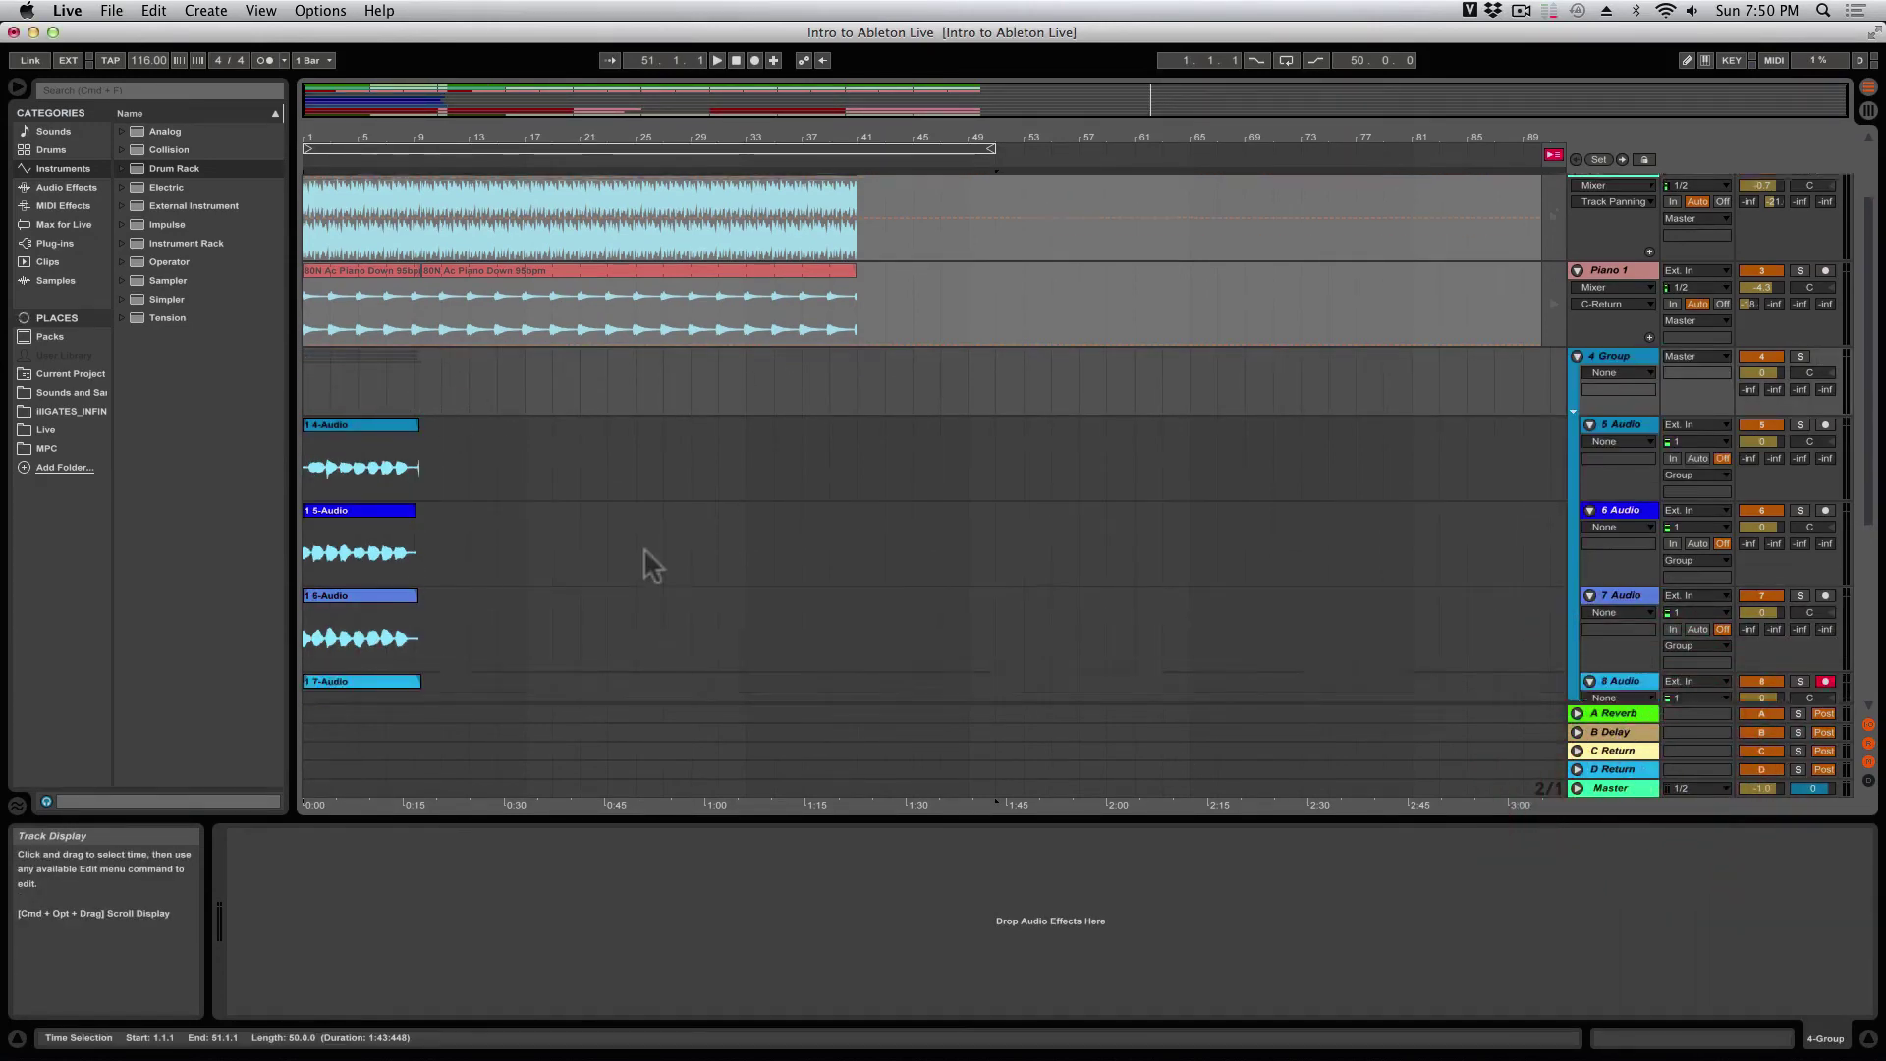
{"action": "scroll", "coordinate": [644, 547], "scroll_direction": "up", "scroll_amount": 1}
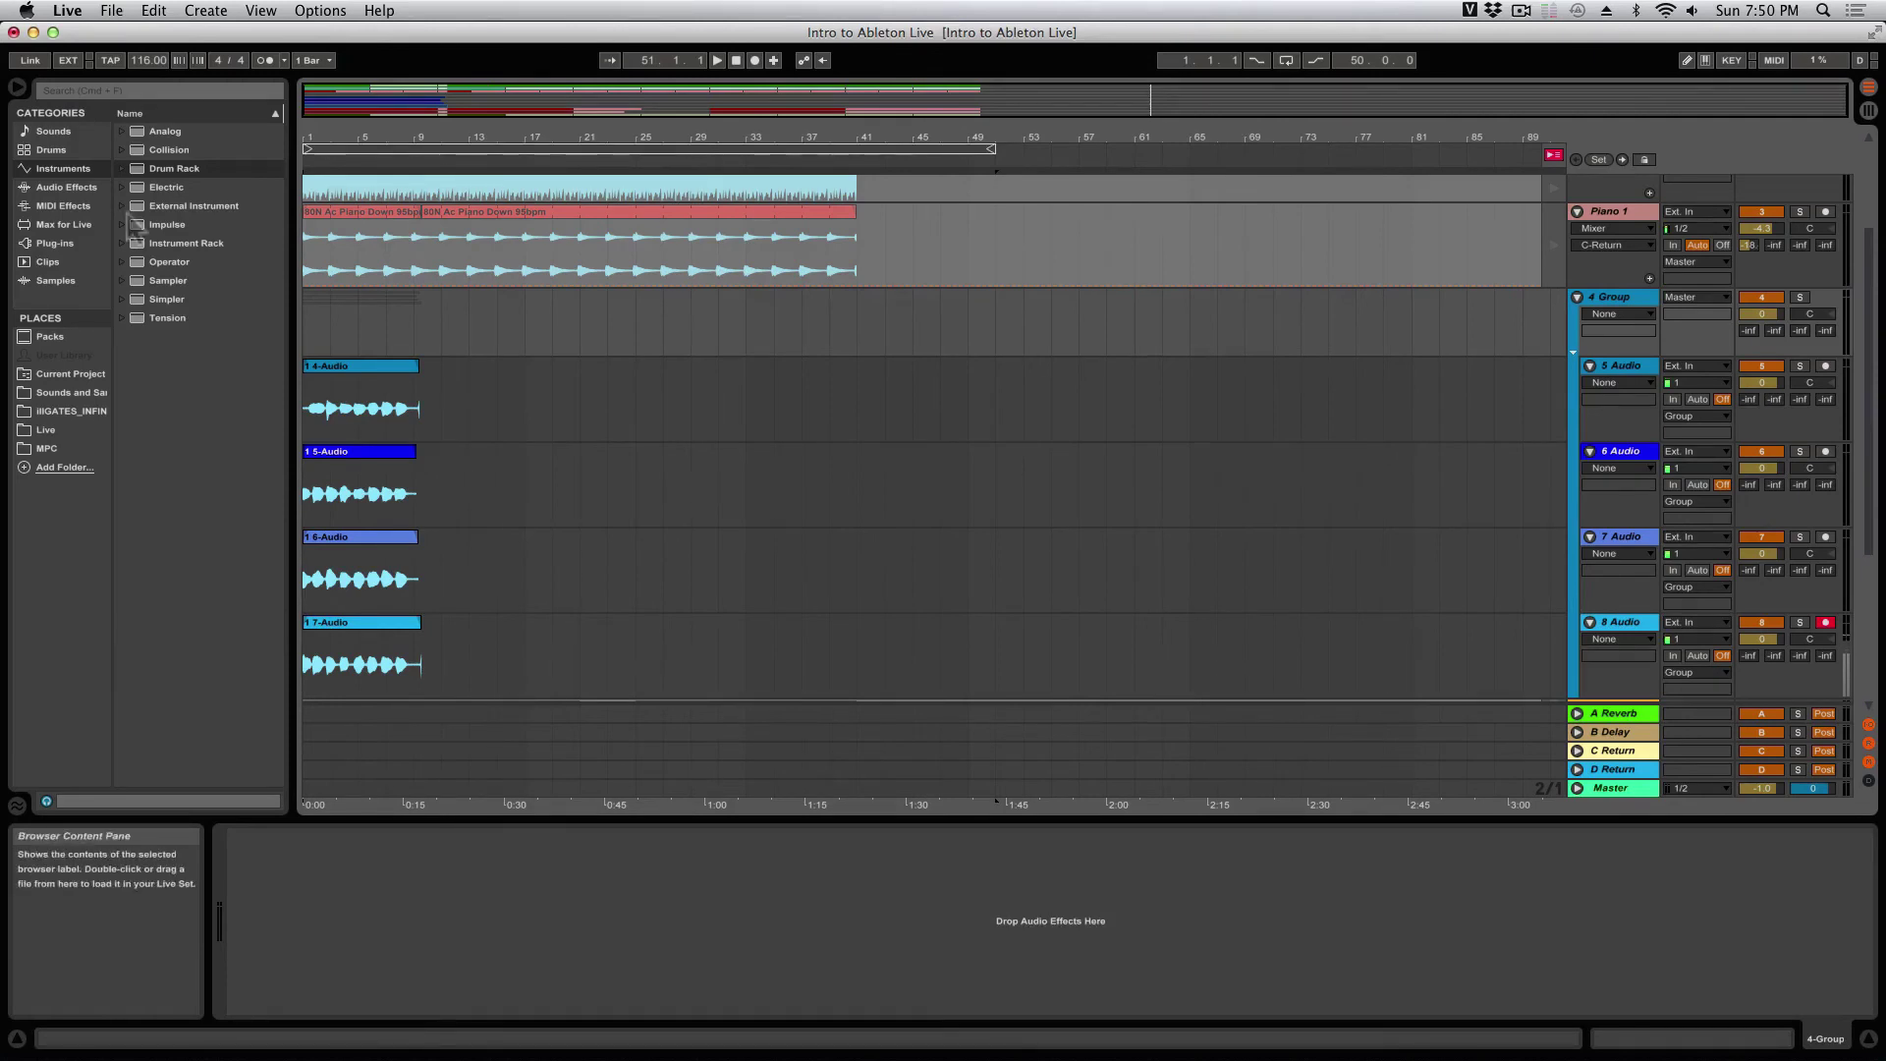
{"action": "left_click", "coordinate": [66, 186]}
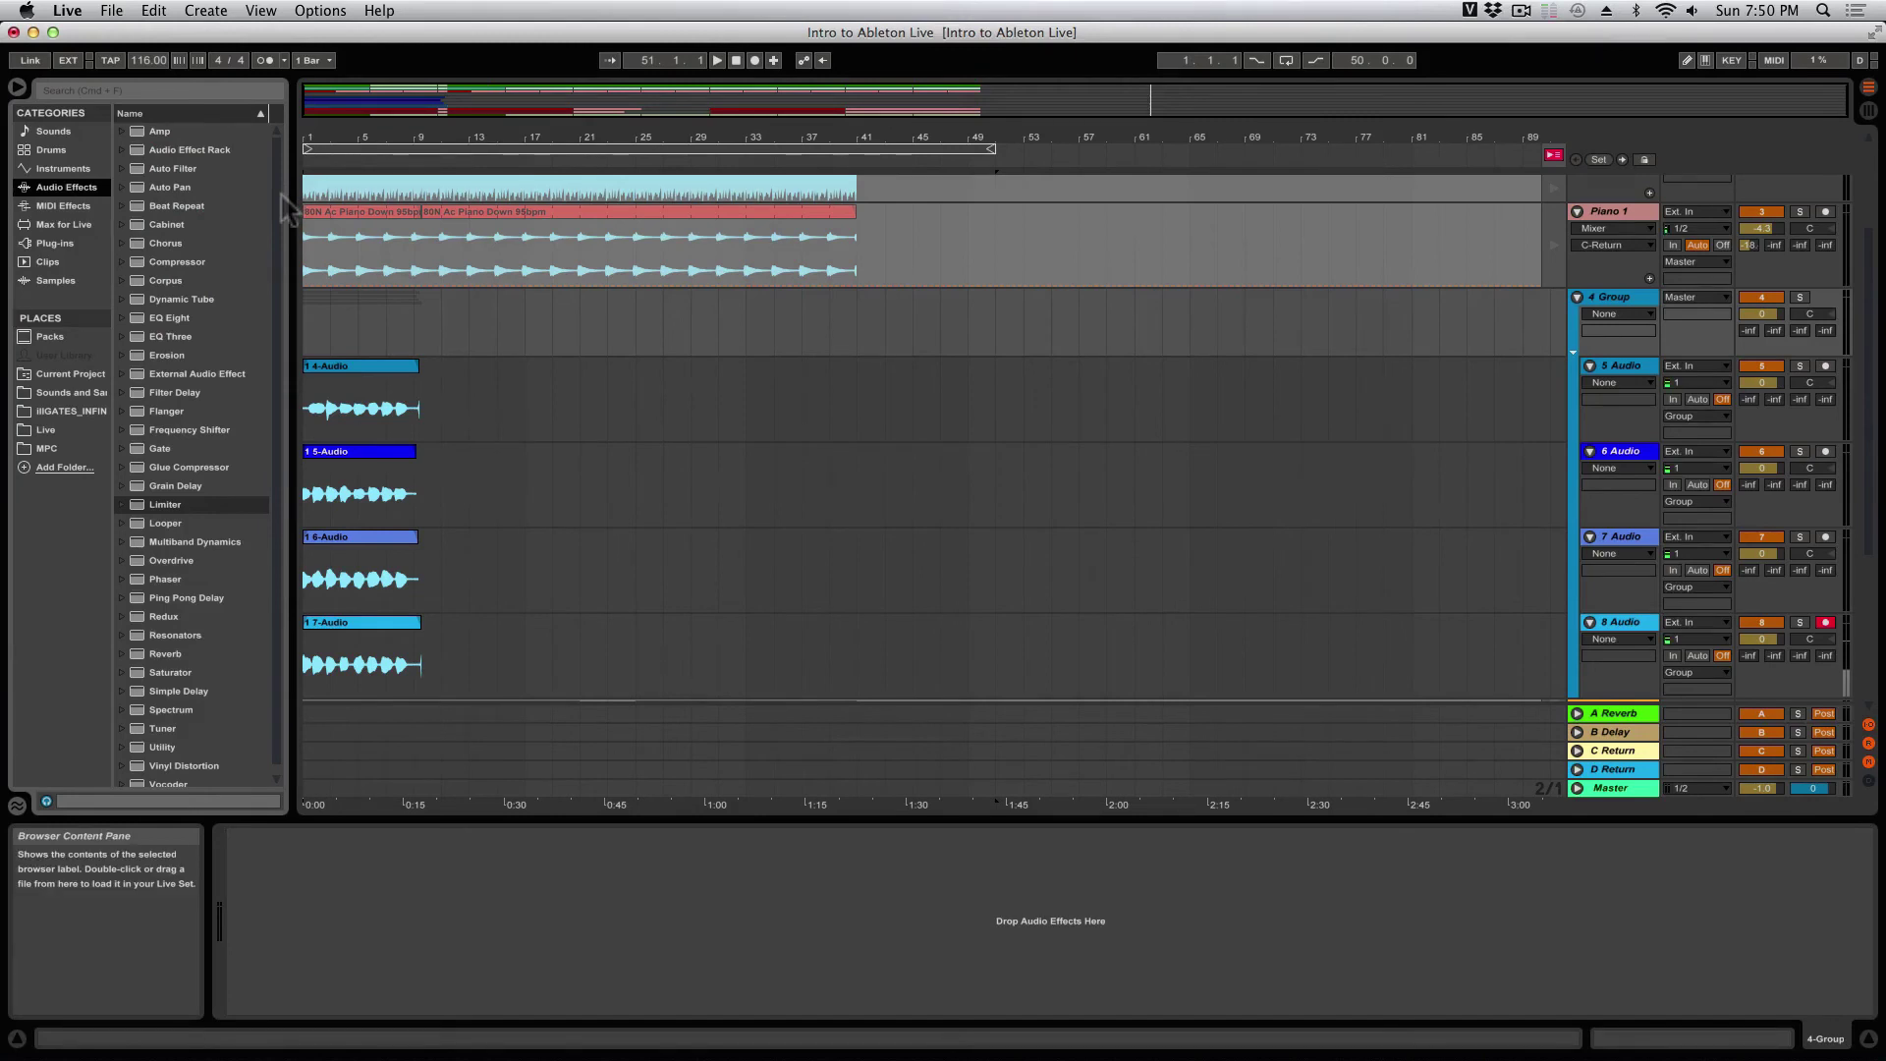
{"action": "left_click_drag", "start_coordinate": [192, 261], "coordinate": [326, 962]}
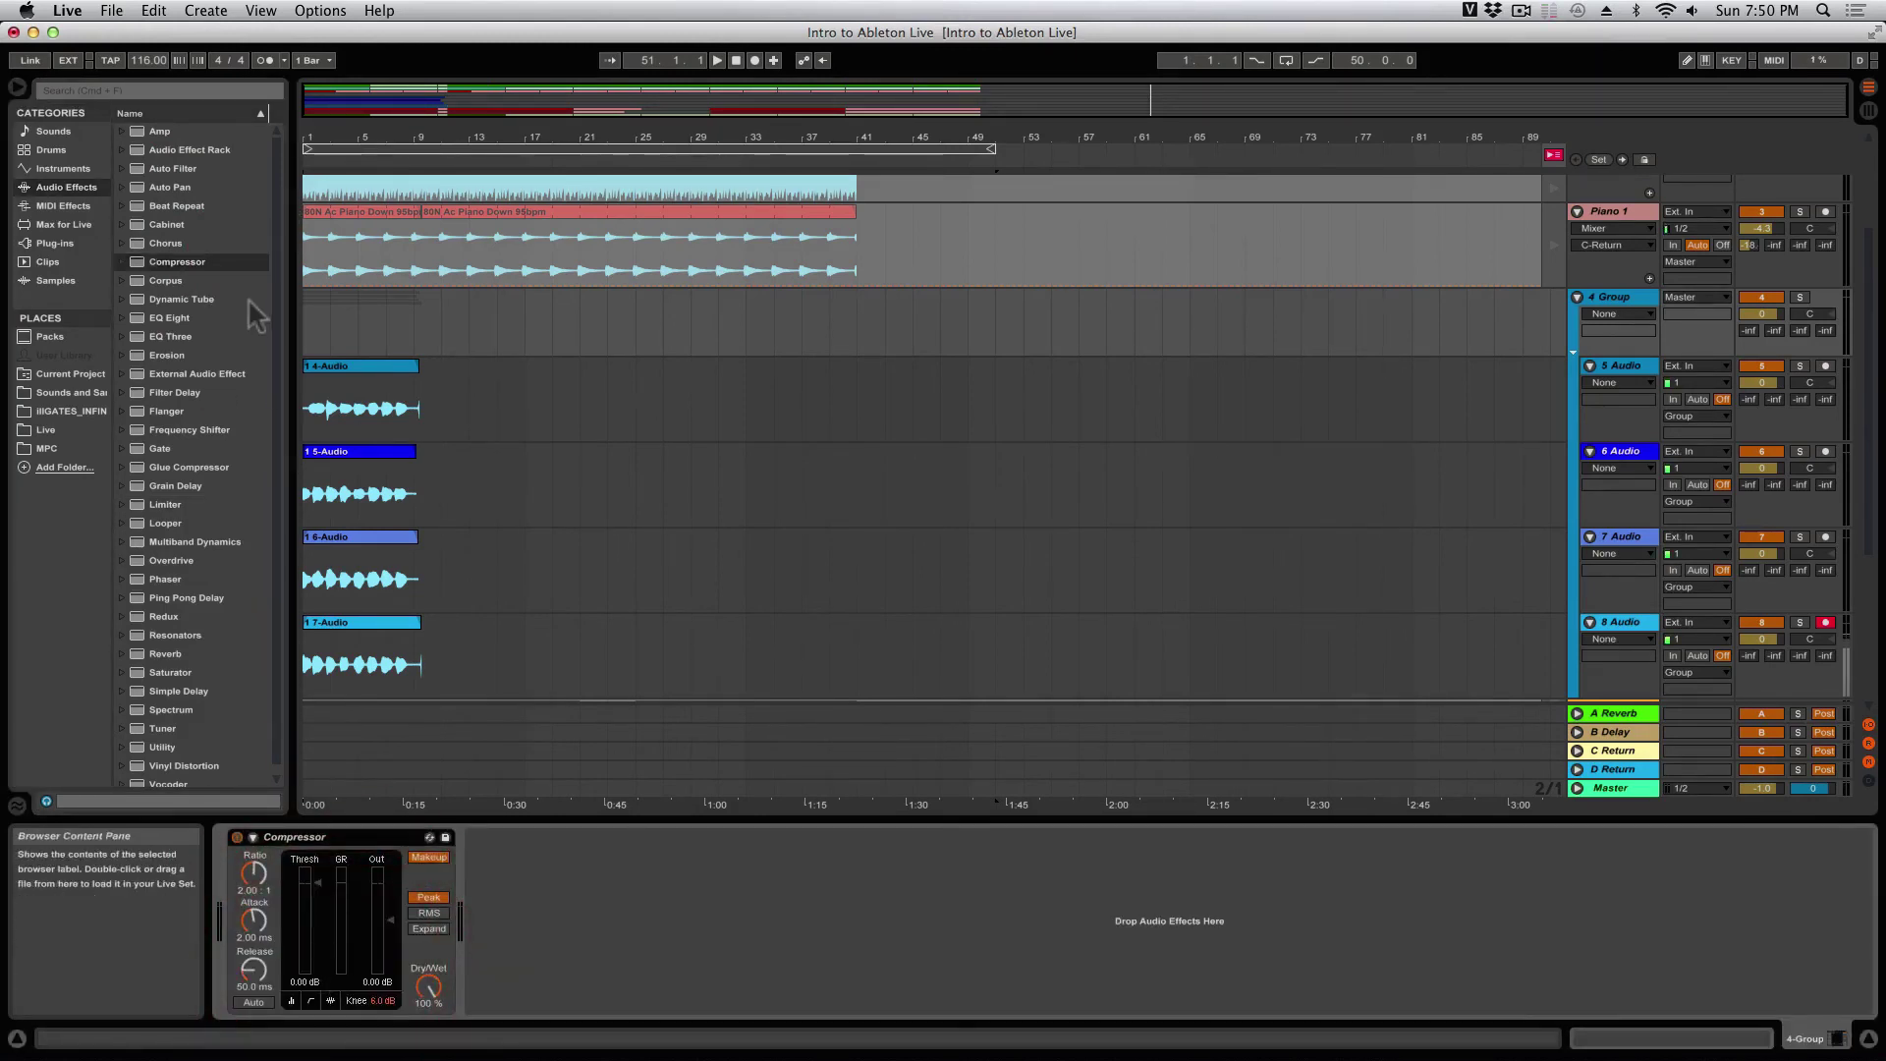
{"action": "scroll", "coordinate": [225, 383], "scroll_direction": "down", "scroll_amount": 1}
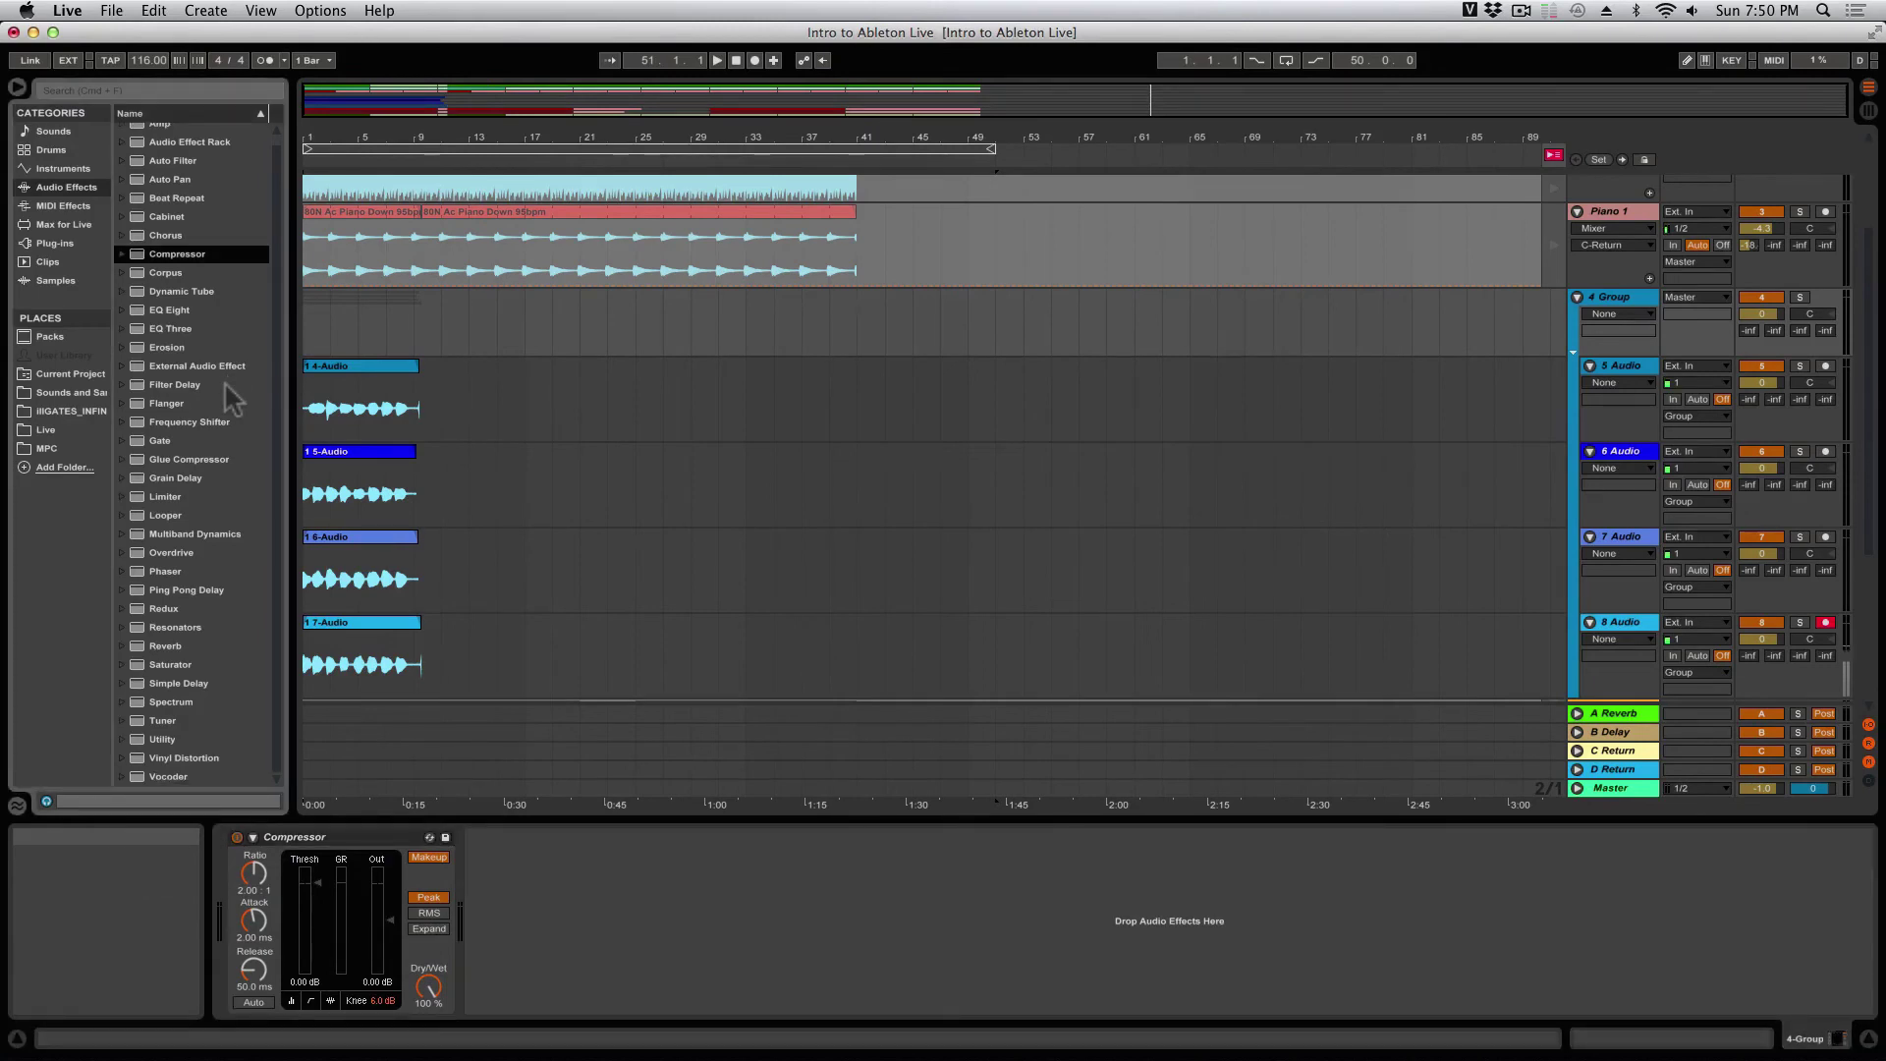
{"action": "left_click", "coordinate": [192, 594]}
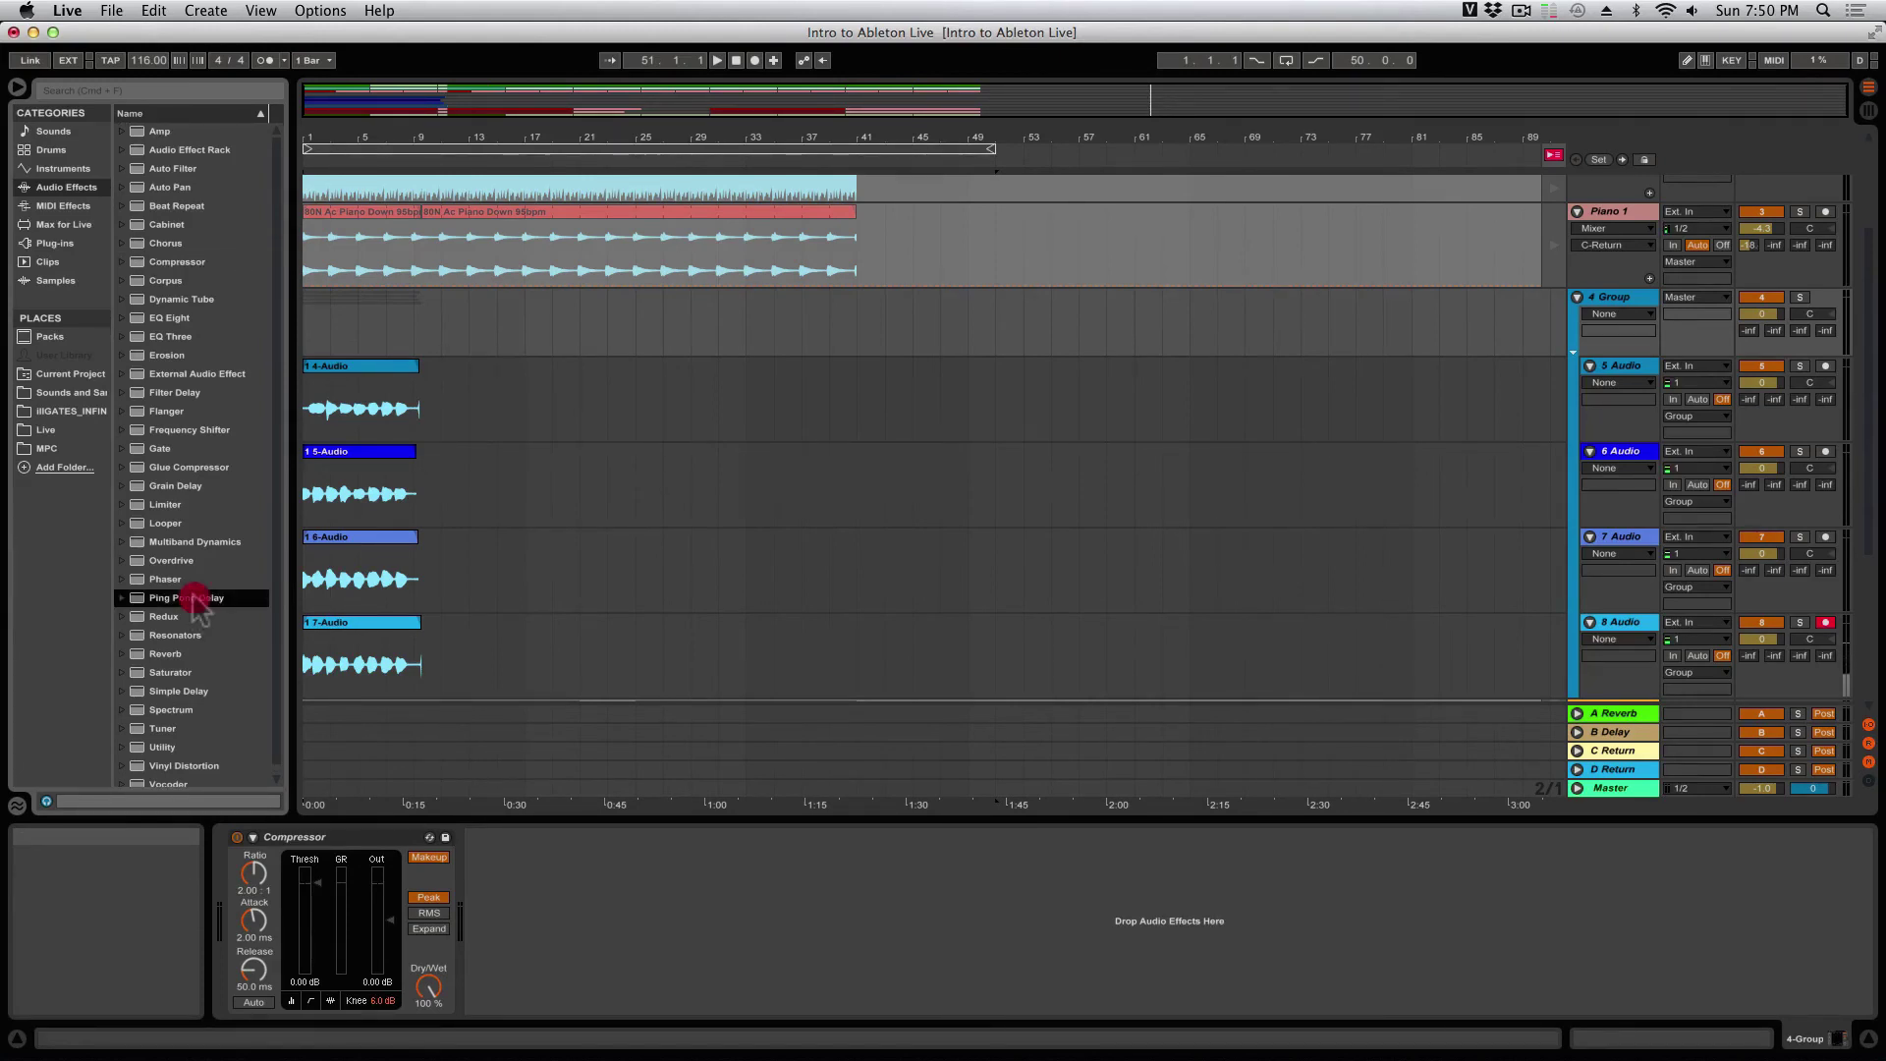
{"action": "left_click_drag", "start_coordinate": [343, 798], "coordinate": [503, 913]}
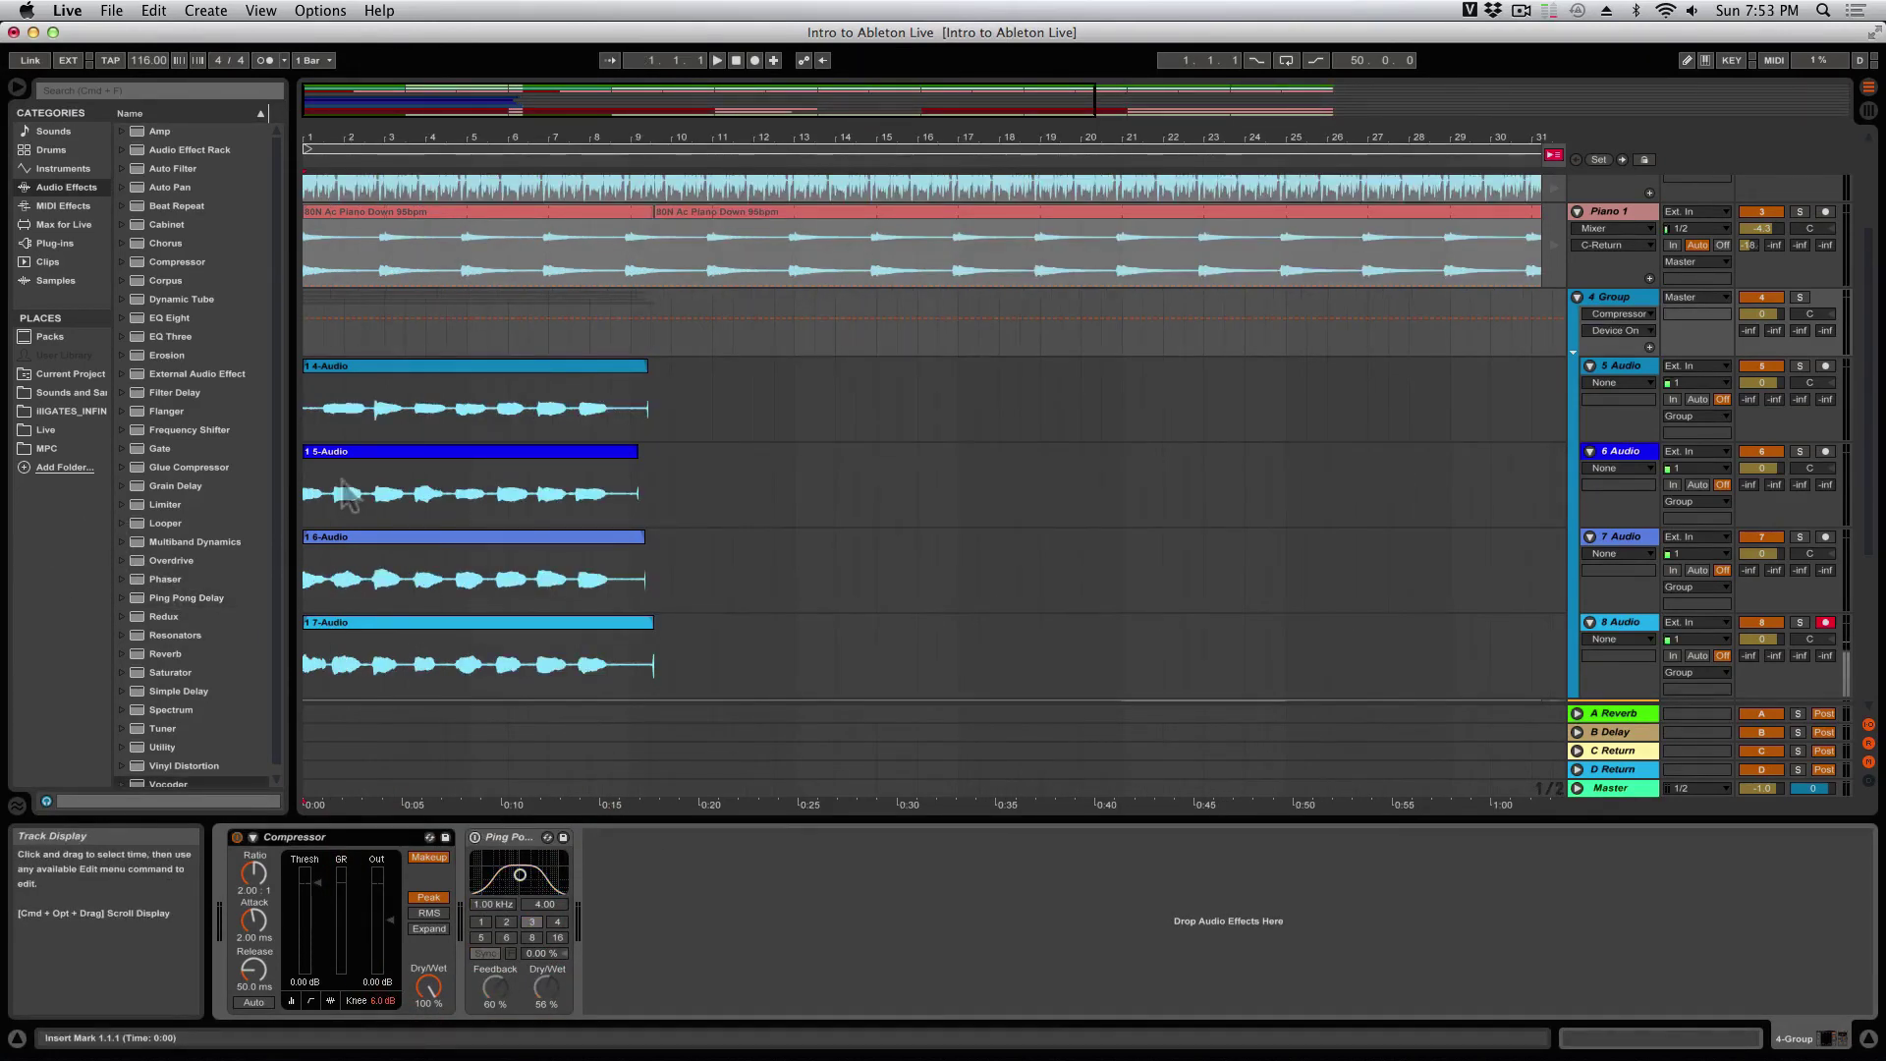
{"action": "left_click_drag", "start_coordinate": [182, 412], "coordinate": [232, 886]}
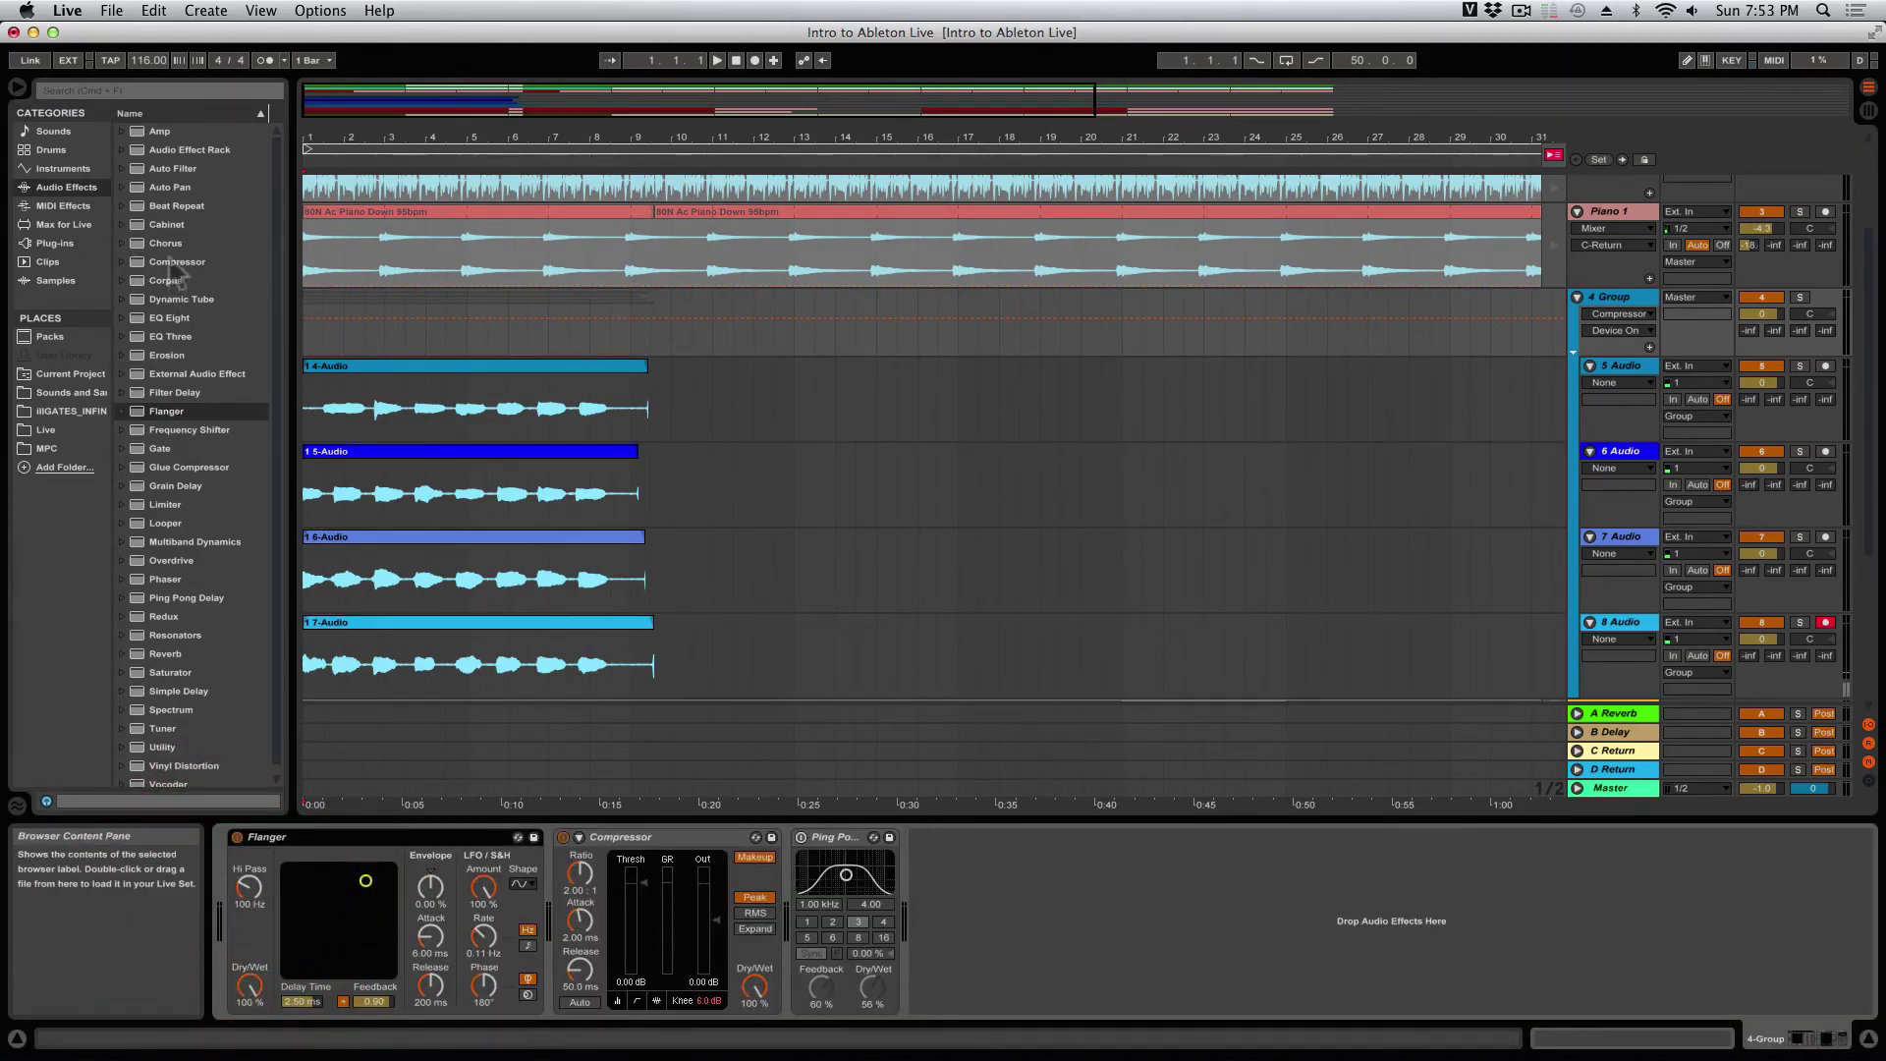
{"action": "left_click_drag", "start_coordinate": [175, 250], "coordinate": [537, 867]}
Step: During playback, set the Flanger to 0.25 ms delay time and 0.28 feedback, and raise the Chorus modulation amount and rate
{"action": "key", "text": "space"}
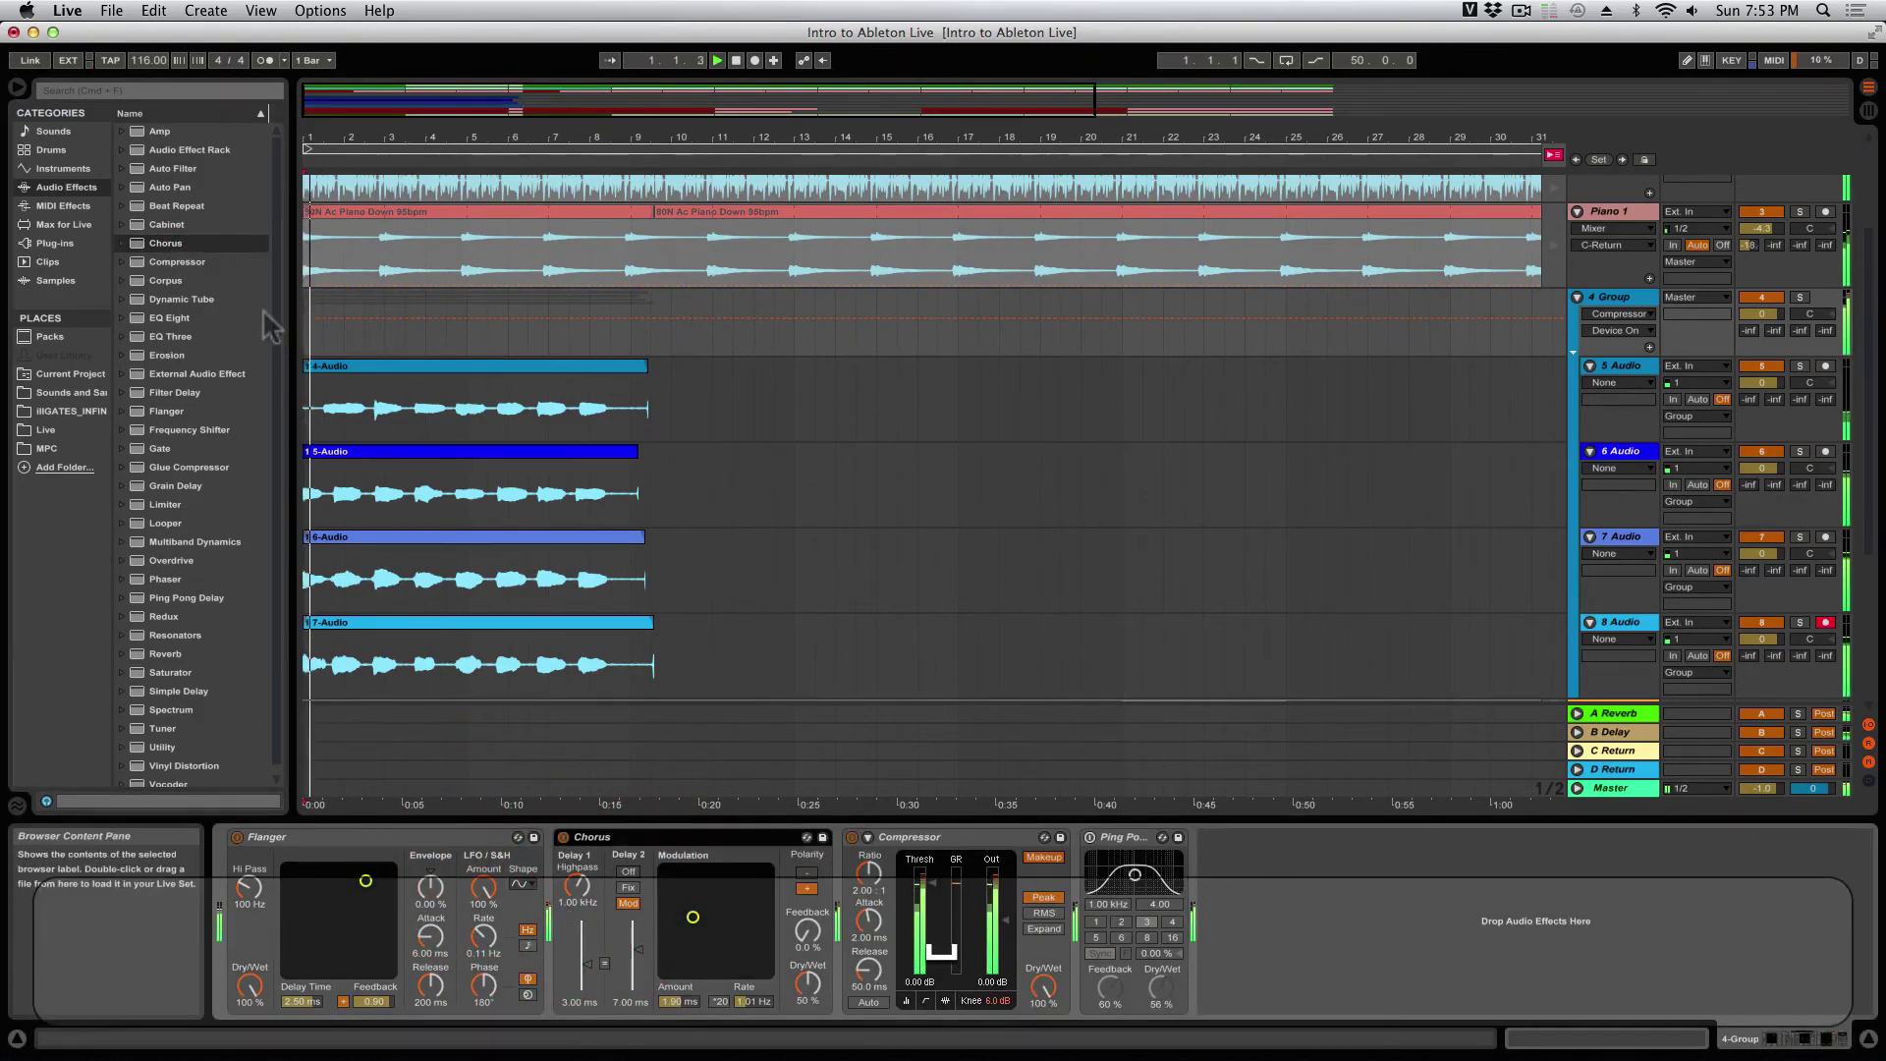
{"action": "left_click_drag", "start_coordinate": [366, 881], "coordinate": [308, 950]}
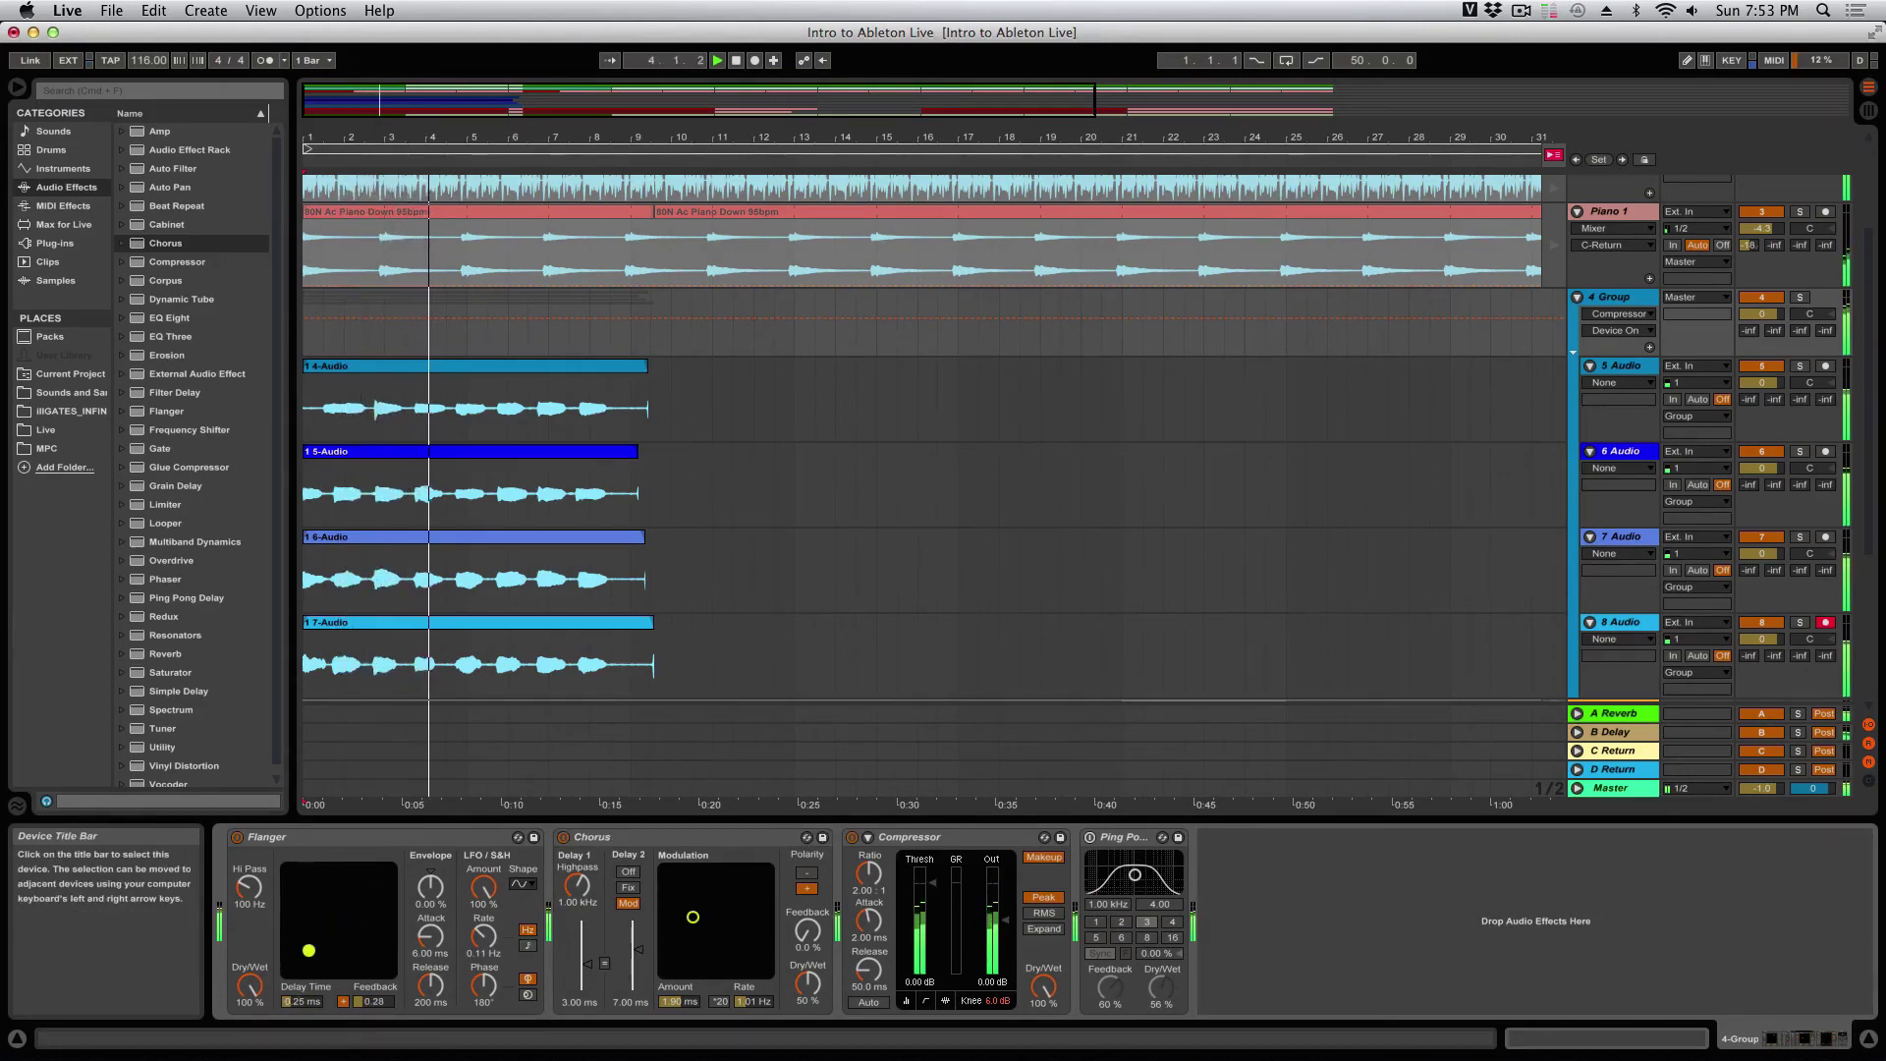
{"action": "mouse_move", "coordinate": [693, 917]}
{"action": "left_mouse_down"}
{"action": "mouse_move", "coordinate": [727, 938]}
{"action": "mouse_move", "coordinate": [737, 893]}
{"action": "mouse_move", "coordinate": [768, 880]}
{"action": "mouse_move", "coordinate": [740, 875]}
{"action": "mouse_move", "coordinate": [721, 896]}
{"action": "mouse_move", "coordinate": [808, 889]}
{"action": "mouse_move", "coordinate": [733, 884]}
{"action": "mouse_move", "coordinate": [707, 912]}
{"action": "left_mouse_up"}
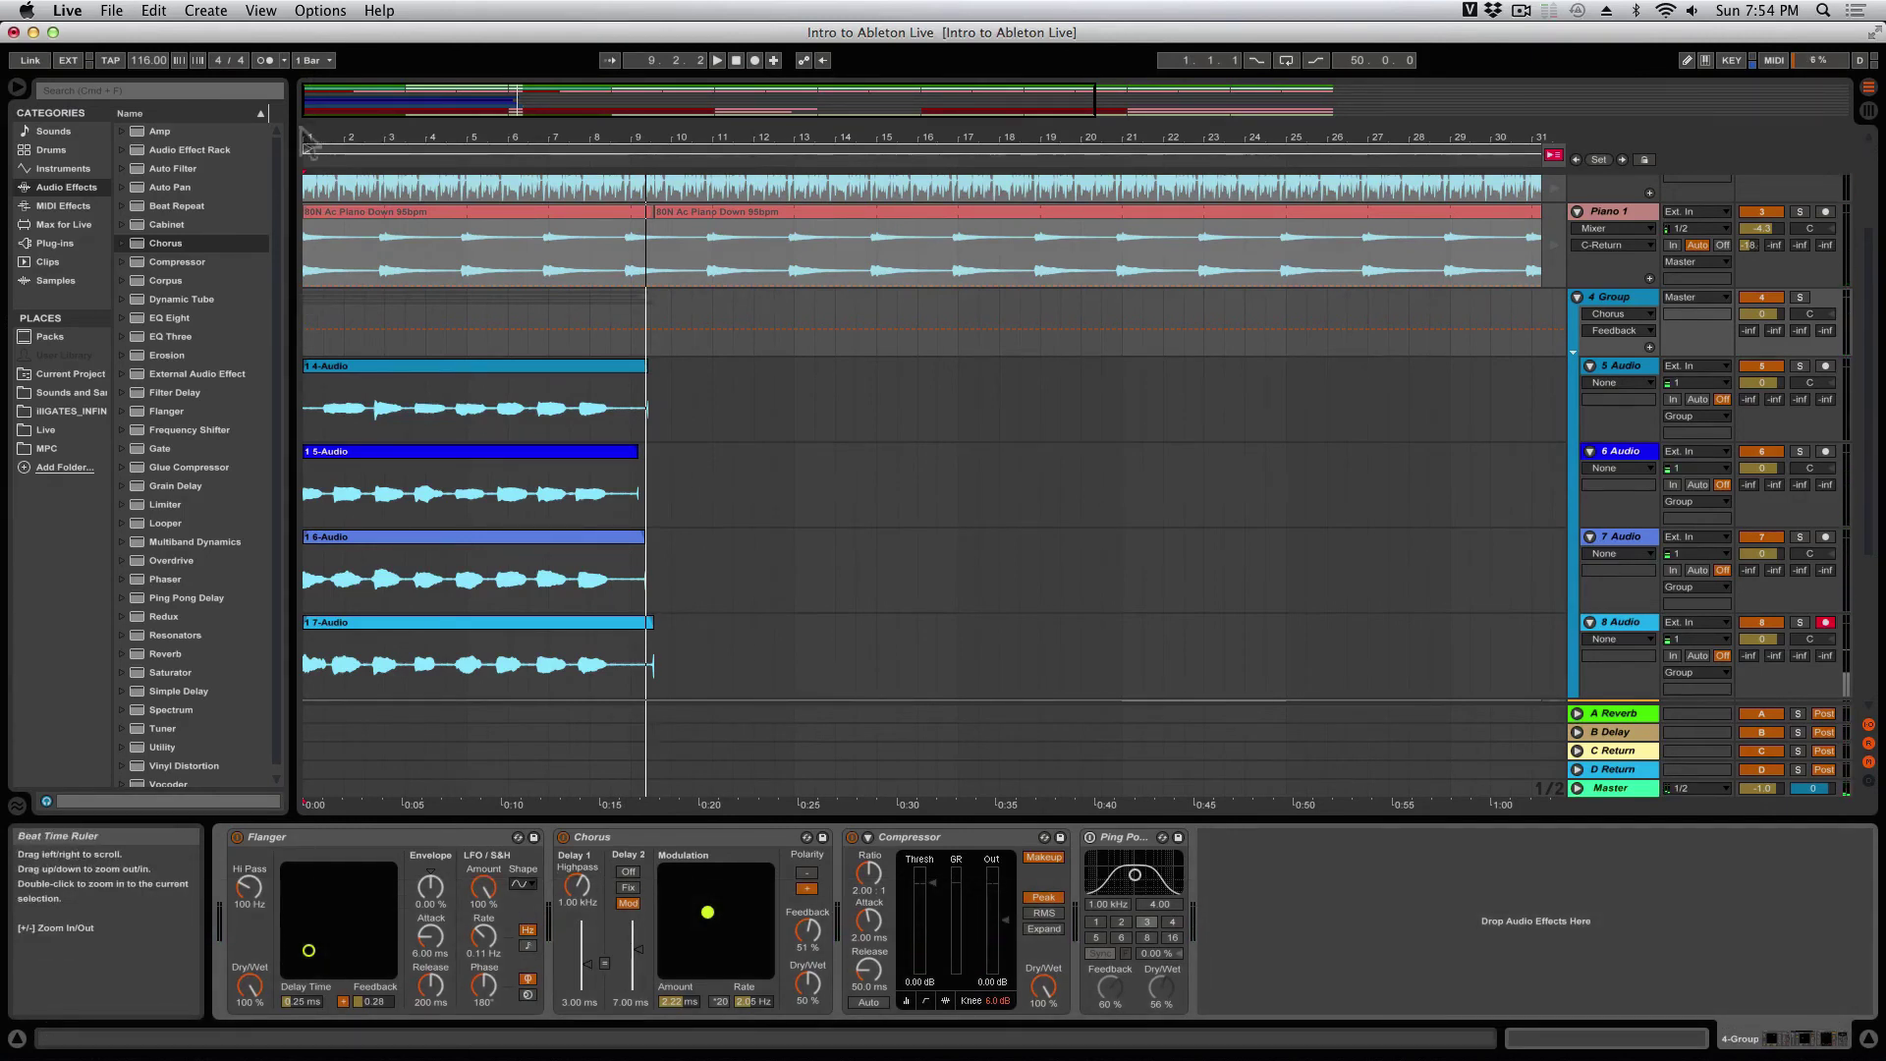
Step: Replay from the start while setting the Flanger to 64.3 % dry/wet, 58.7 % envelope amount and 1.00 ms delay time
{"action": "left_click", "coordinate": [736, 60]}
{"action": "left_click", "coordinate": [718, 60]}
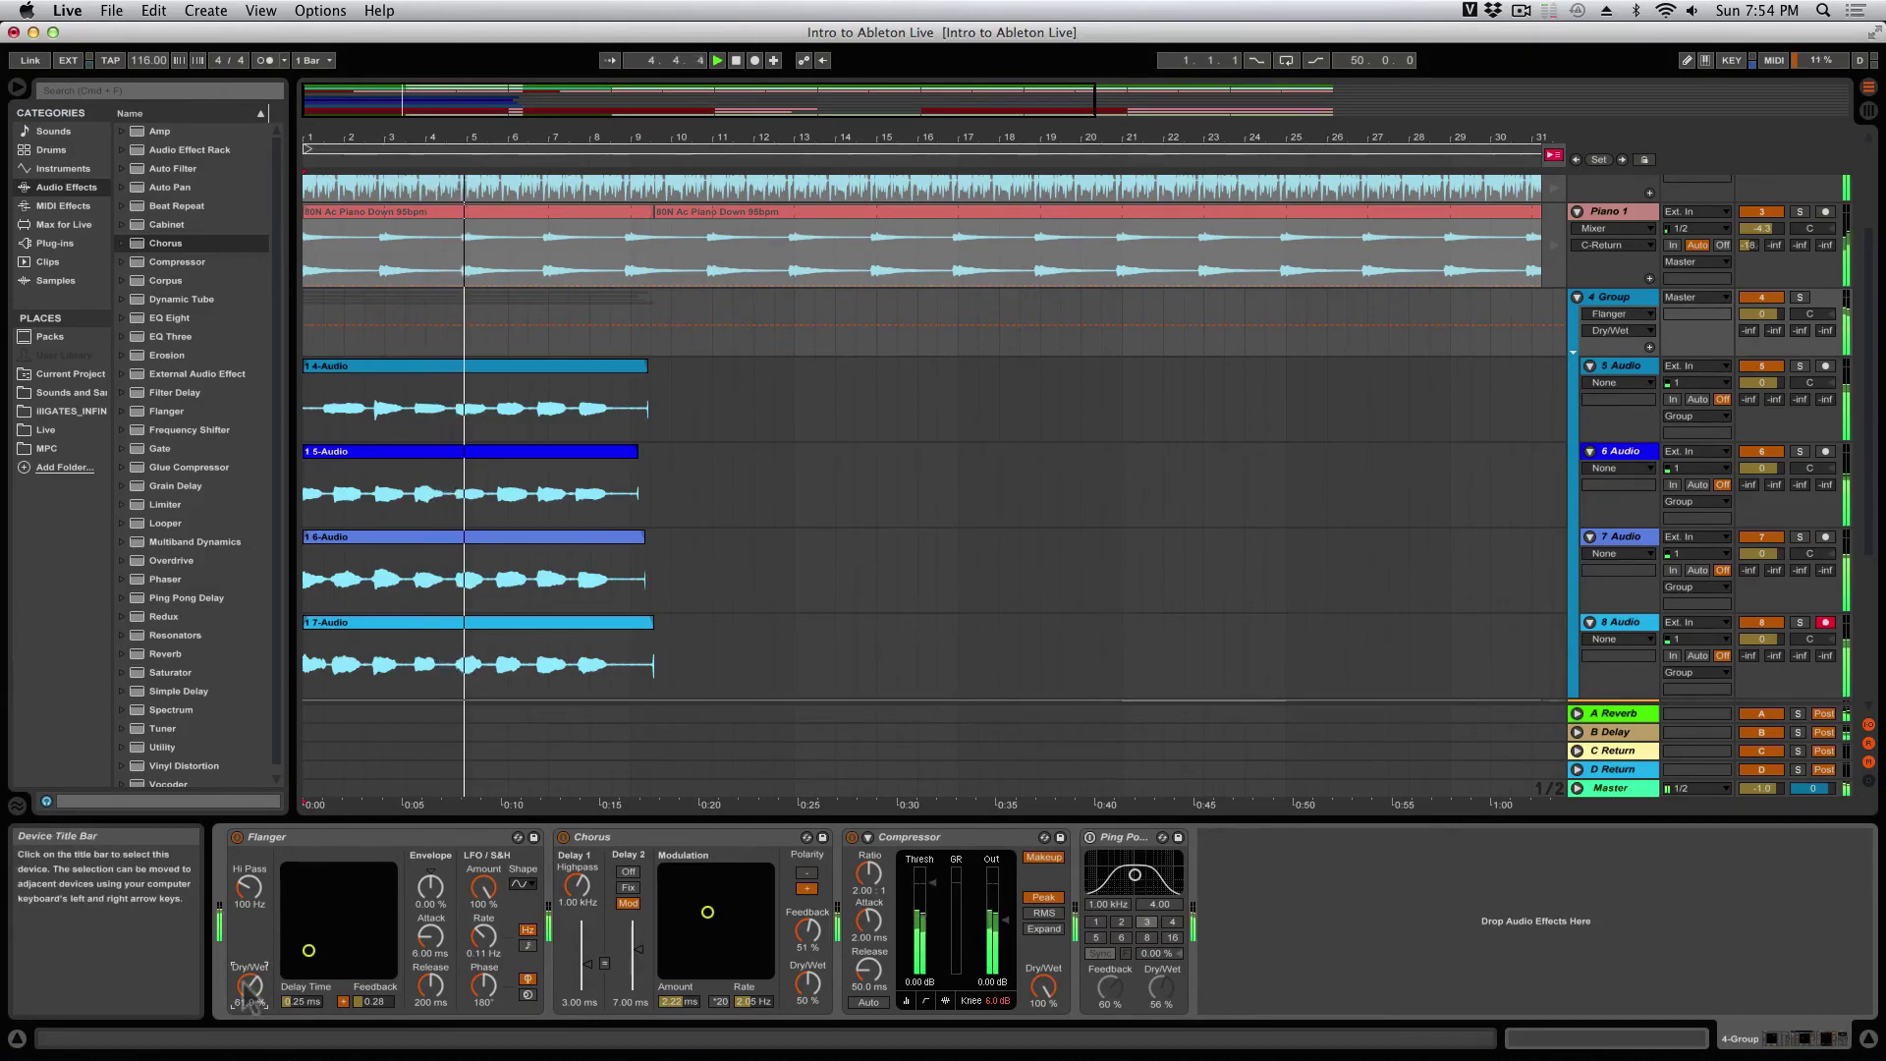
{"action": "left_click_drag", "start_coordinate": [245, 985], "coordinate": [247, 982]}
{"action": "left_click_drag", "start_coordinate": [430, 889], "coordinate": [437, 904]}
{"action": "left_click_drag", "start_coordinate": [309, 950], "coordinate": [343, 908]}
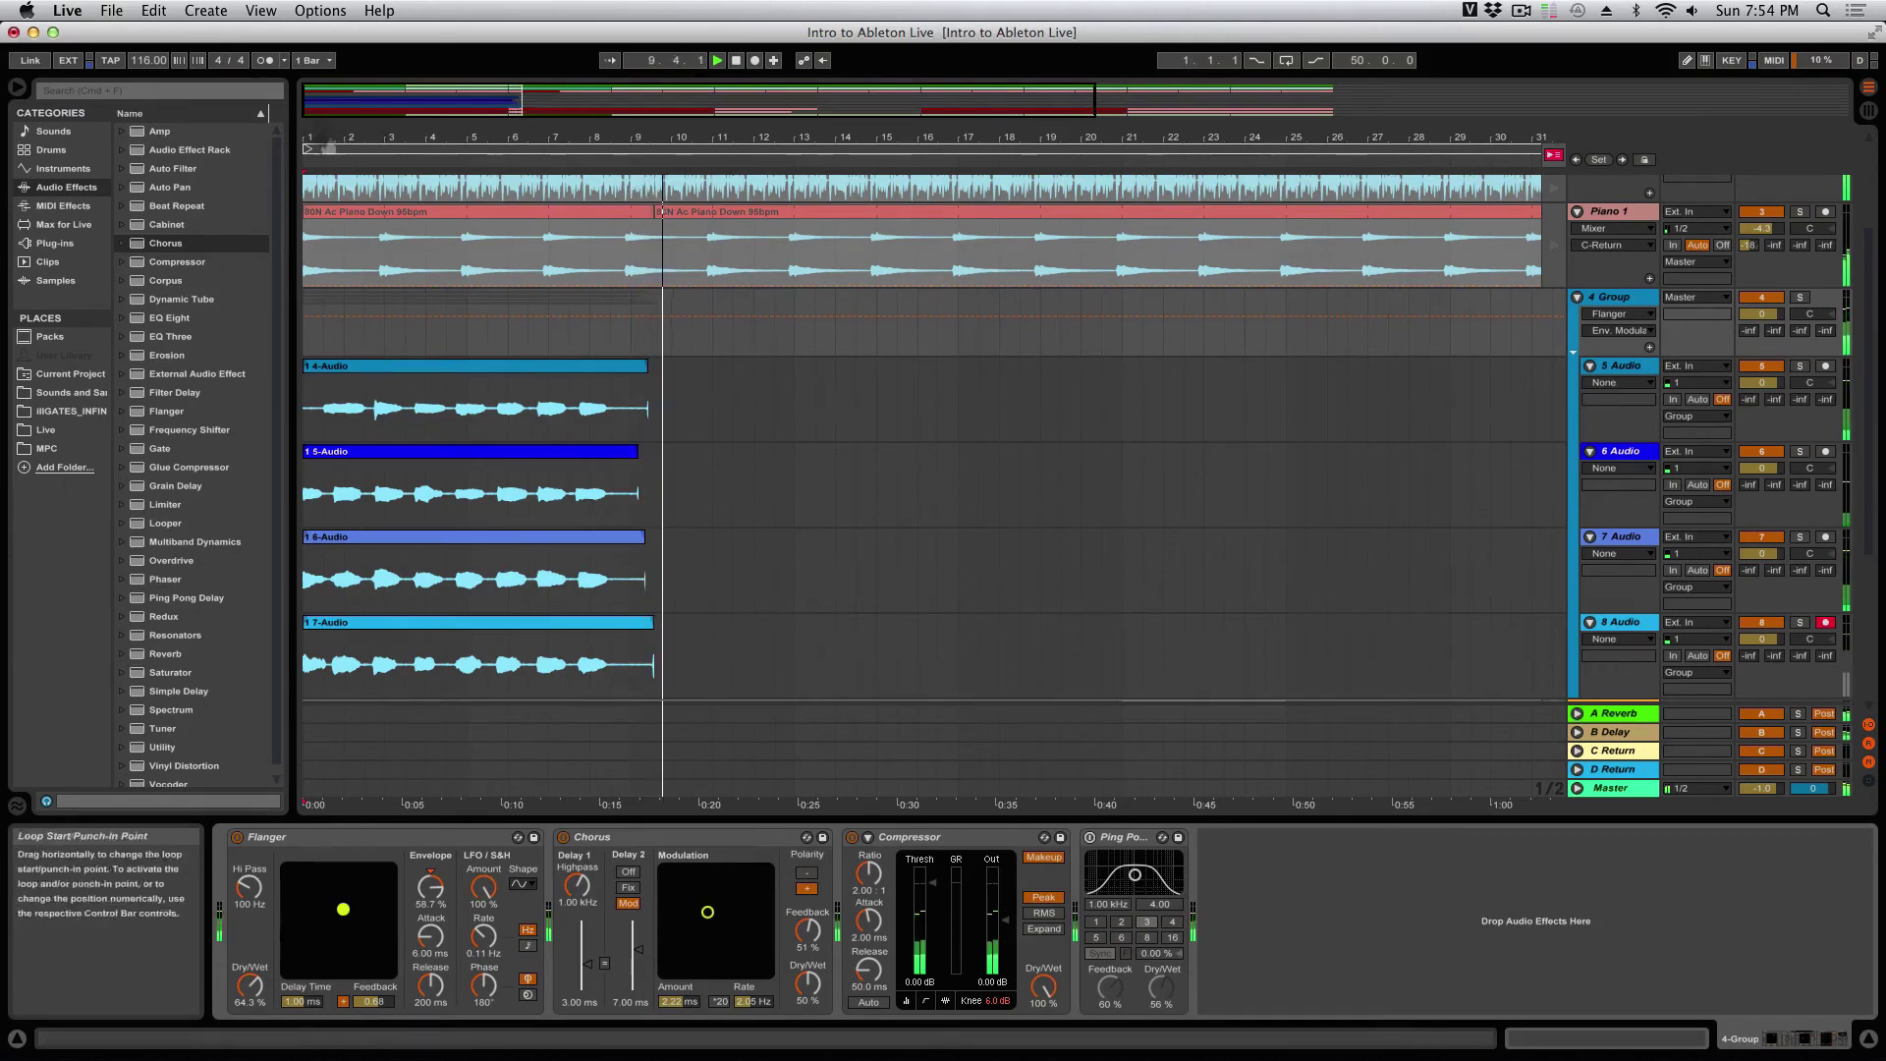
Step: Replay from the start, set the Chorus modulation rate to 0.03 Hz with a higher amount, and enable the Ping Pong Delay
{"action": "left_click", "coordinate": [720, 60]}
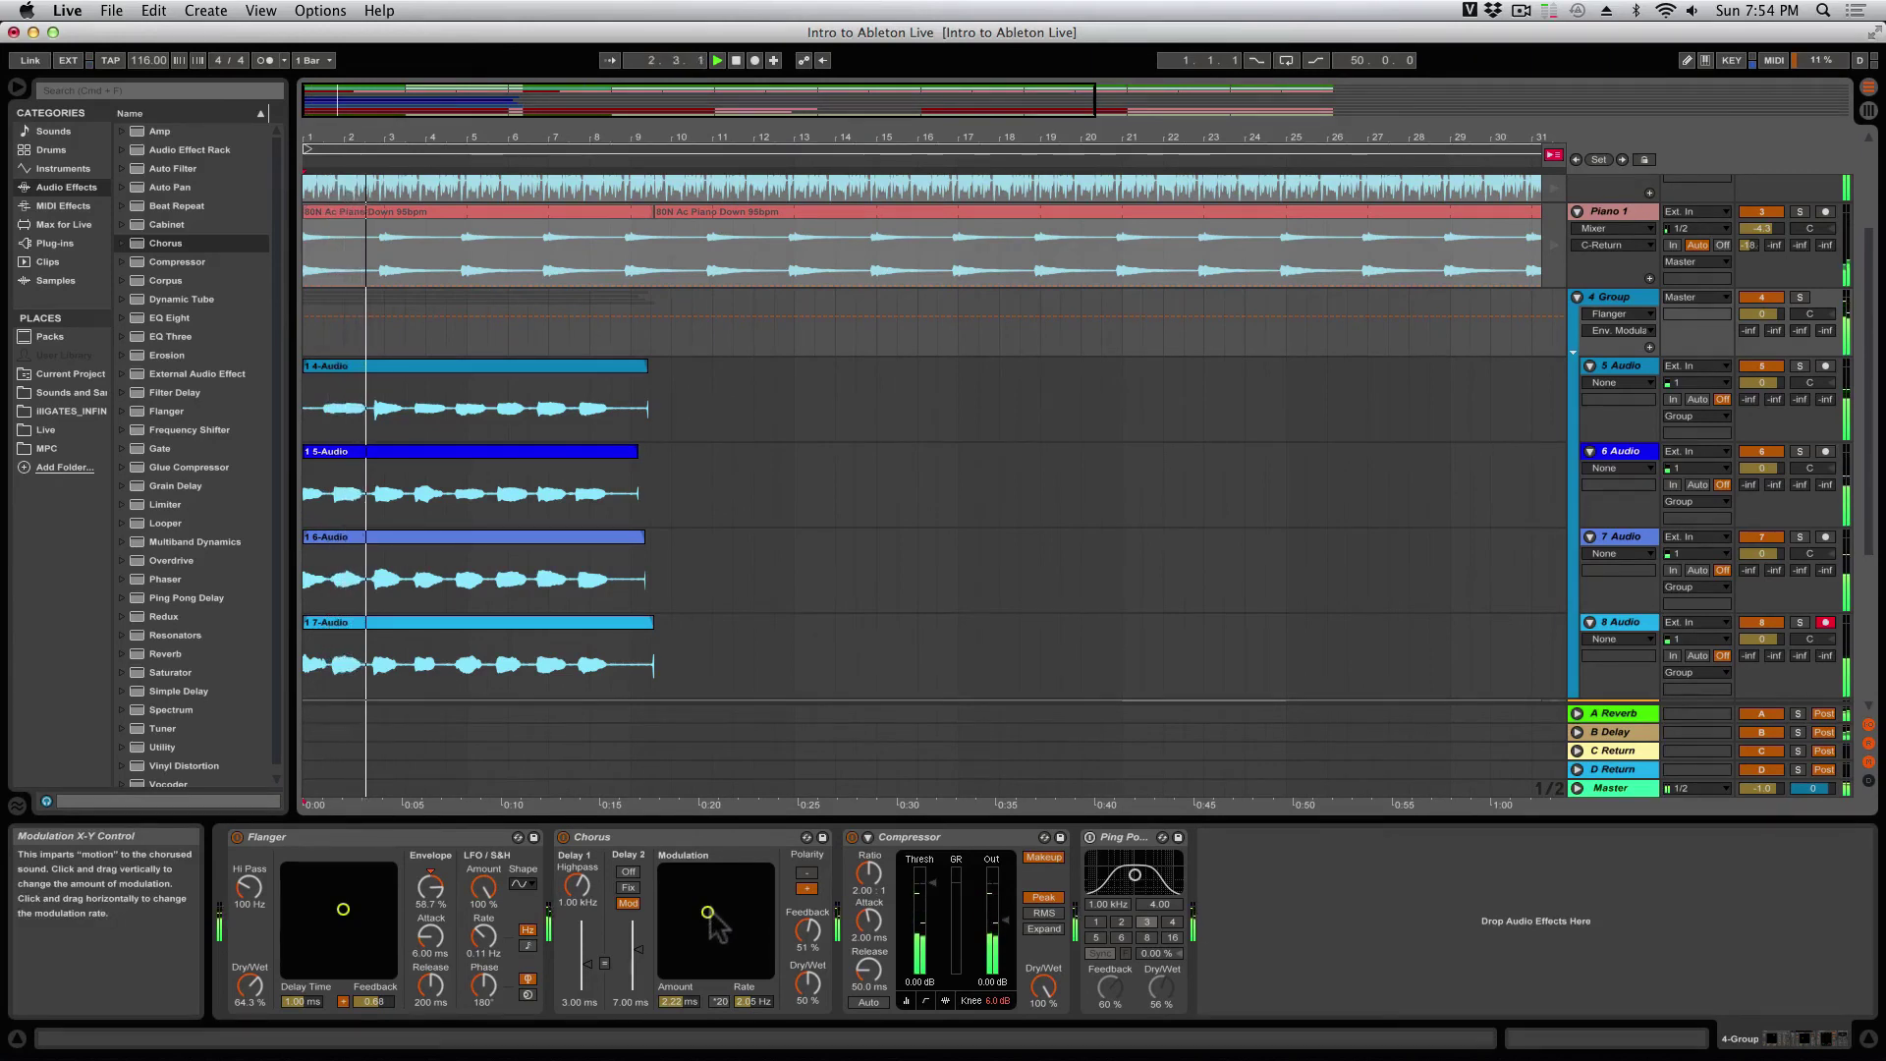
{"action": "left_click_drag", "start_coordinate": [710, 913], "coordinate": [665, 871]}
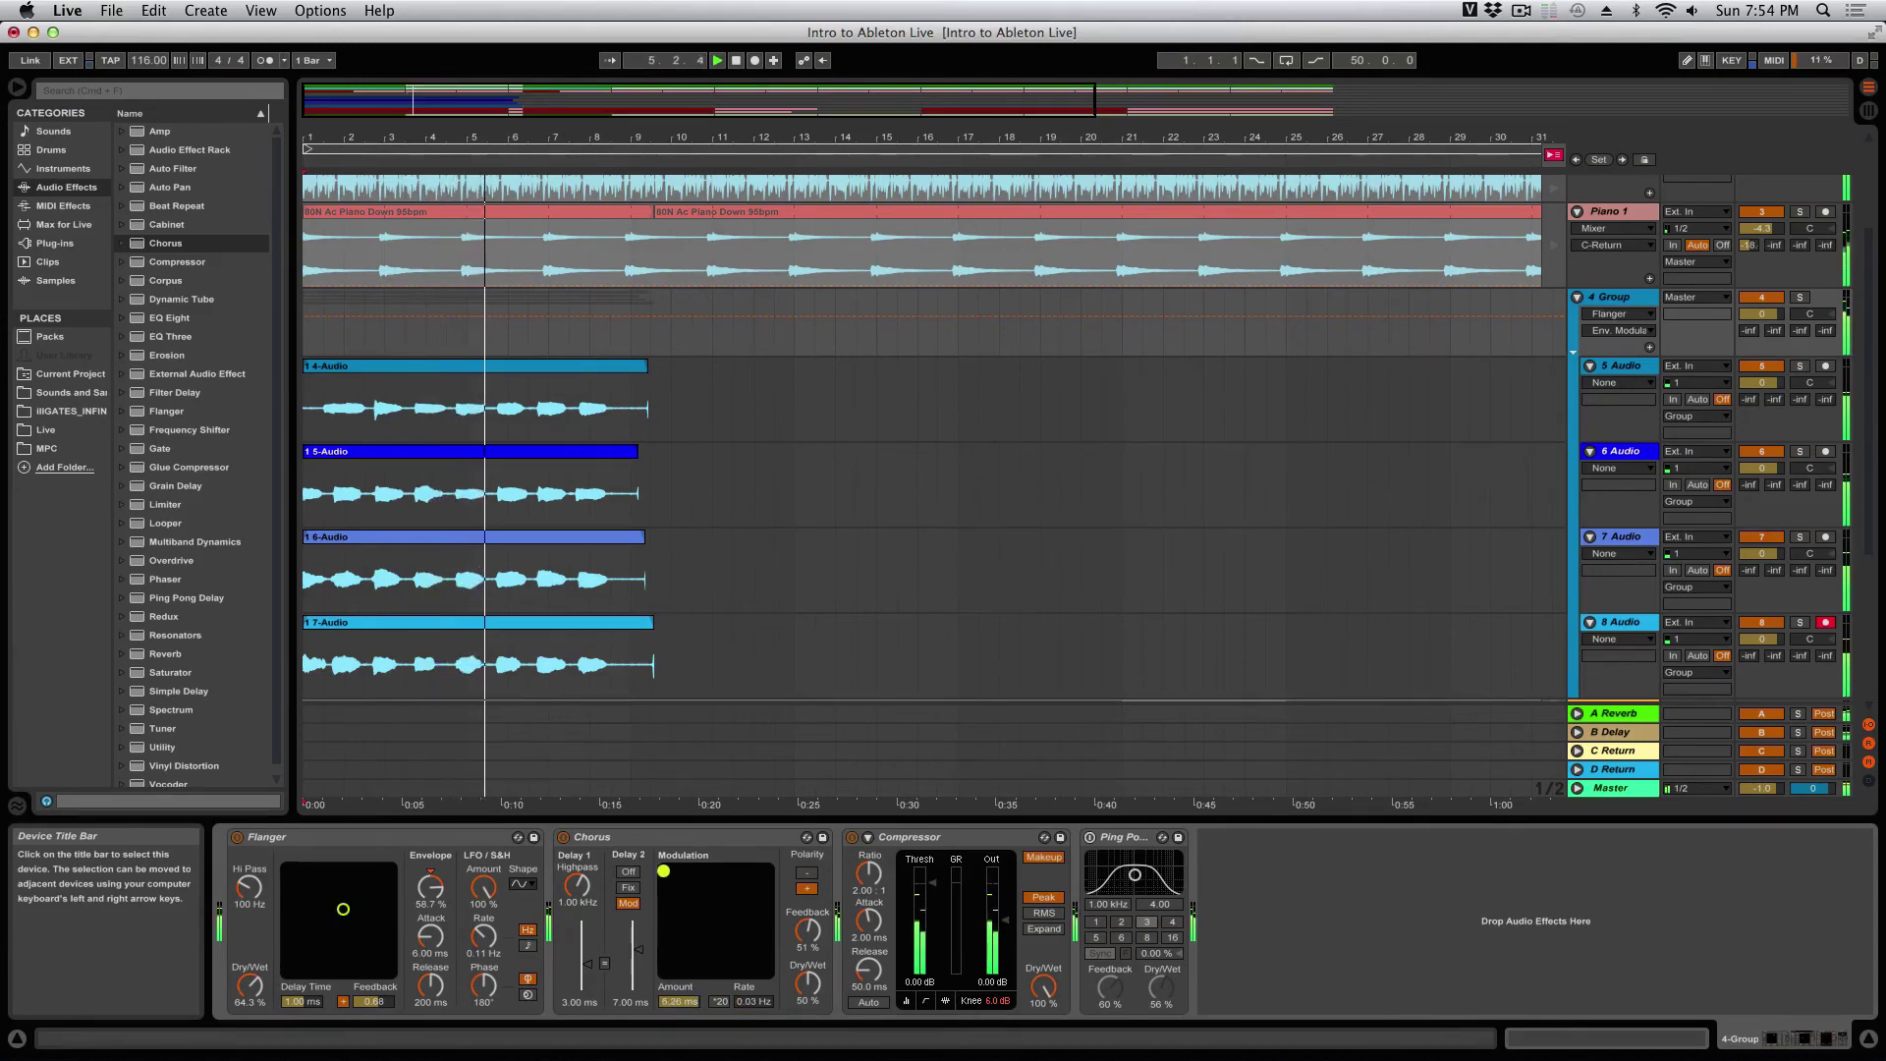
{"action": "left_click", "coordinate": [1101, 839]}
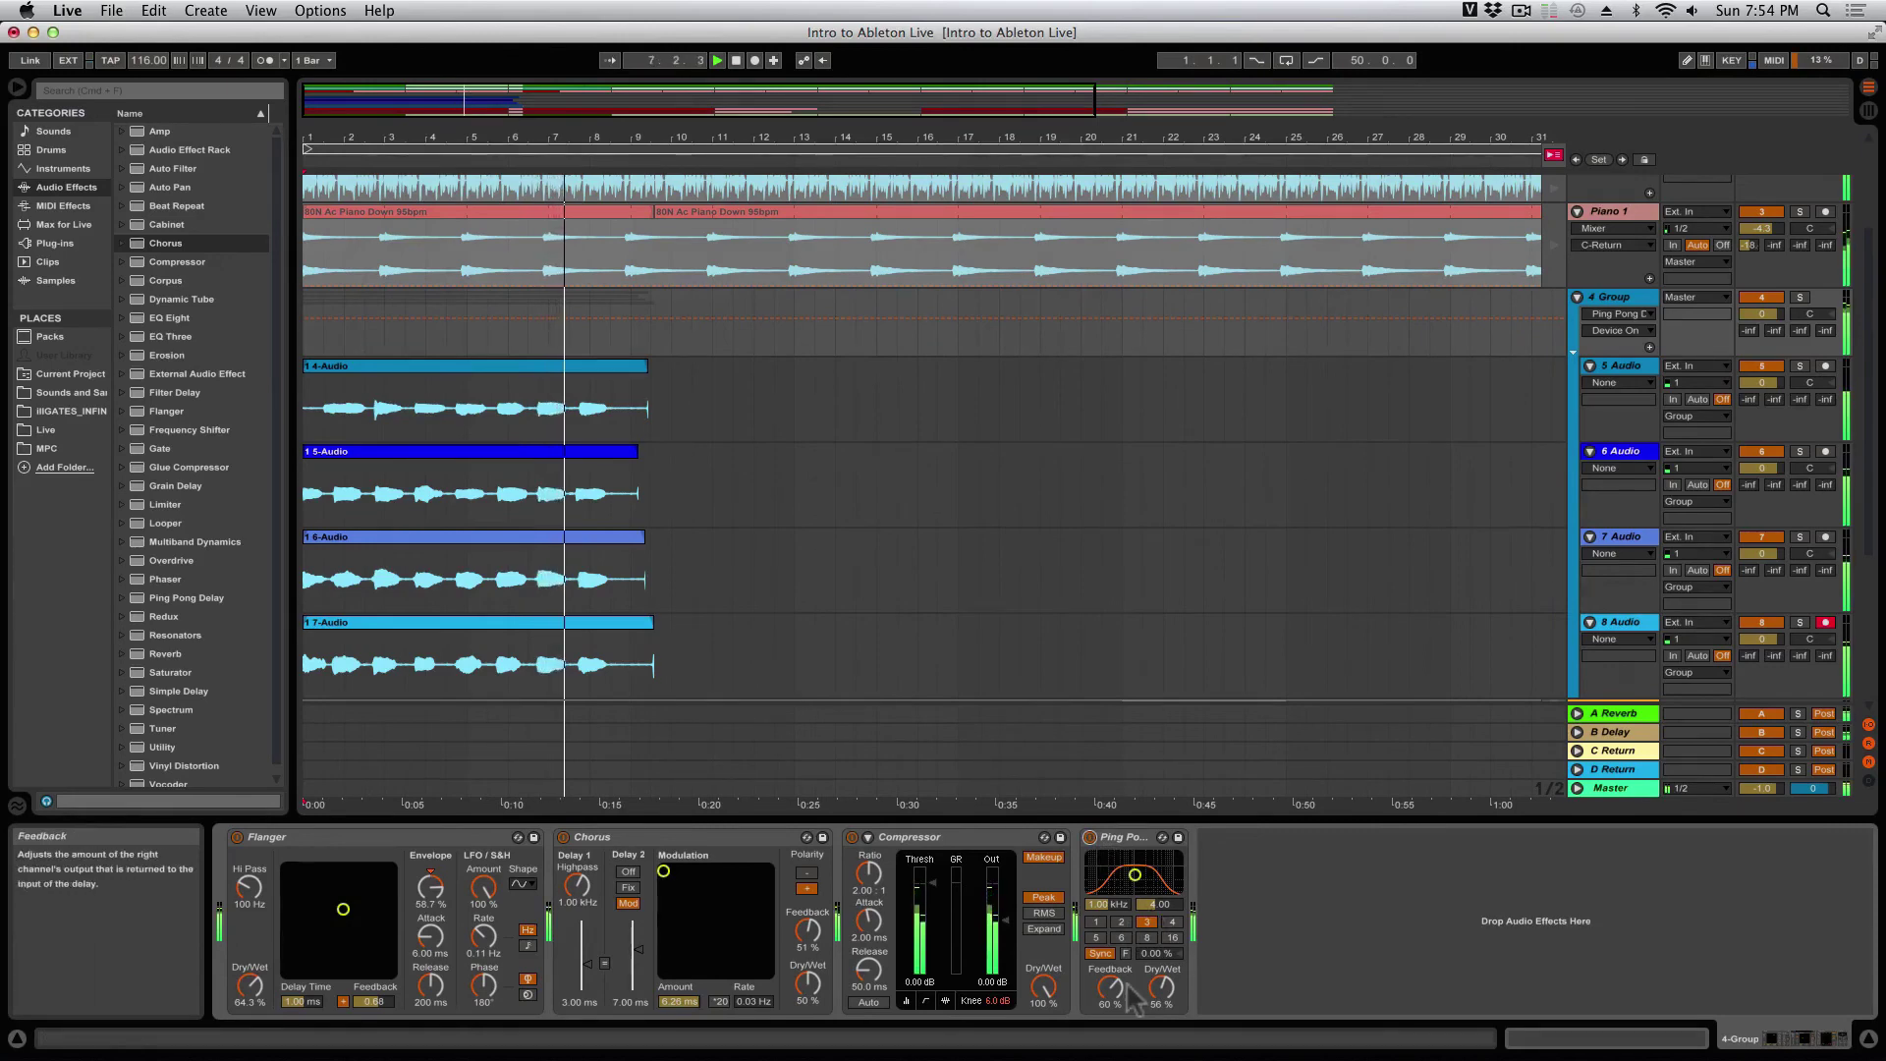
Step: Set the Ping Pong Delay beat division to 2 and dry/wet to 33 %, and raise the Compressor ratio
{"action": "left_click", "coordinate": [1121, 923]}
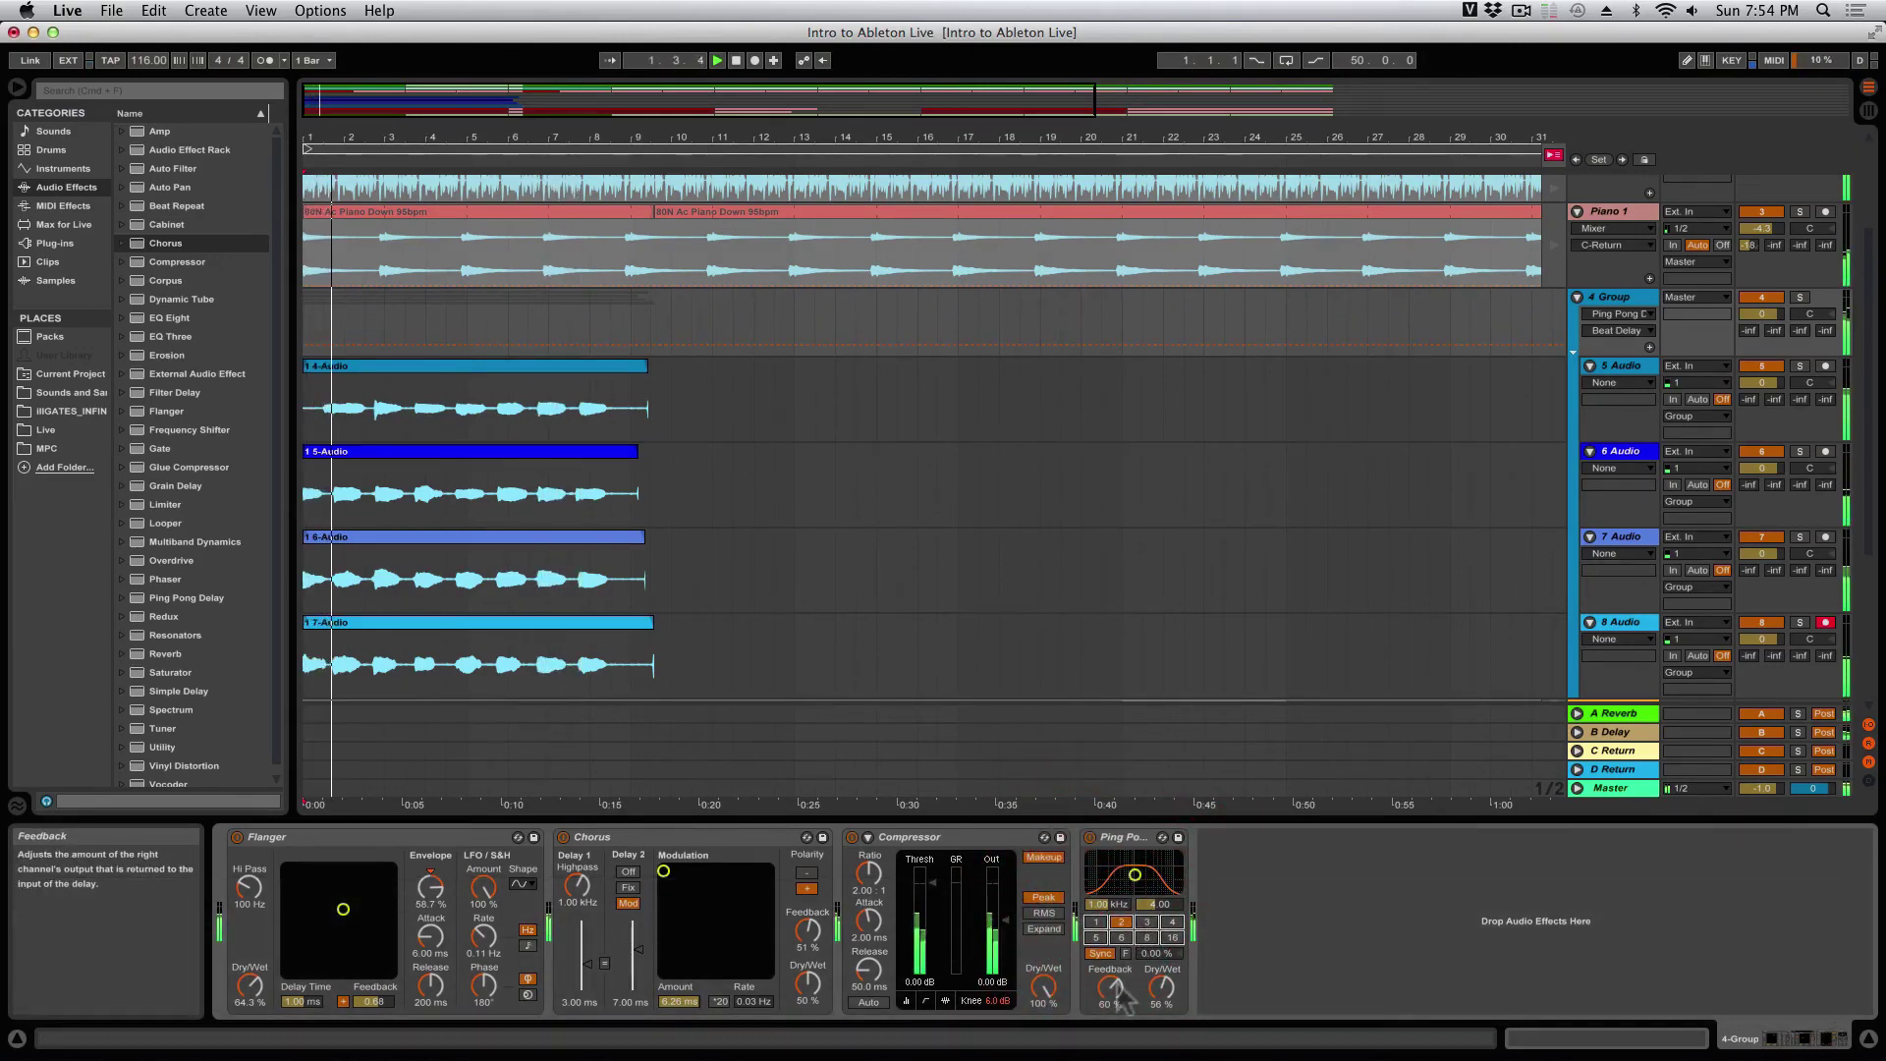
{"action": "left_click_drag", "start_coordinate": [1161, 987], "coordinate": [1161, 1006]}
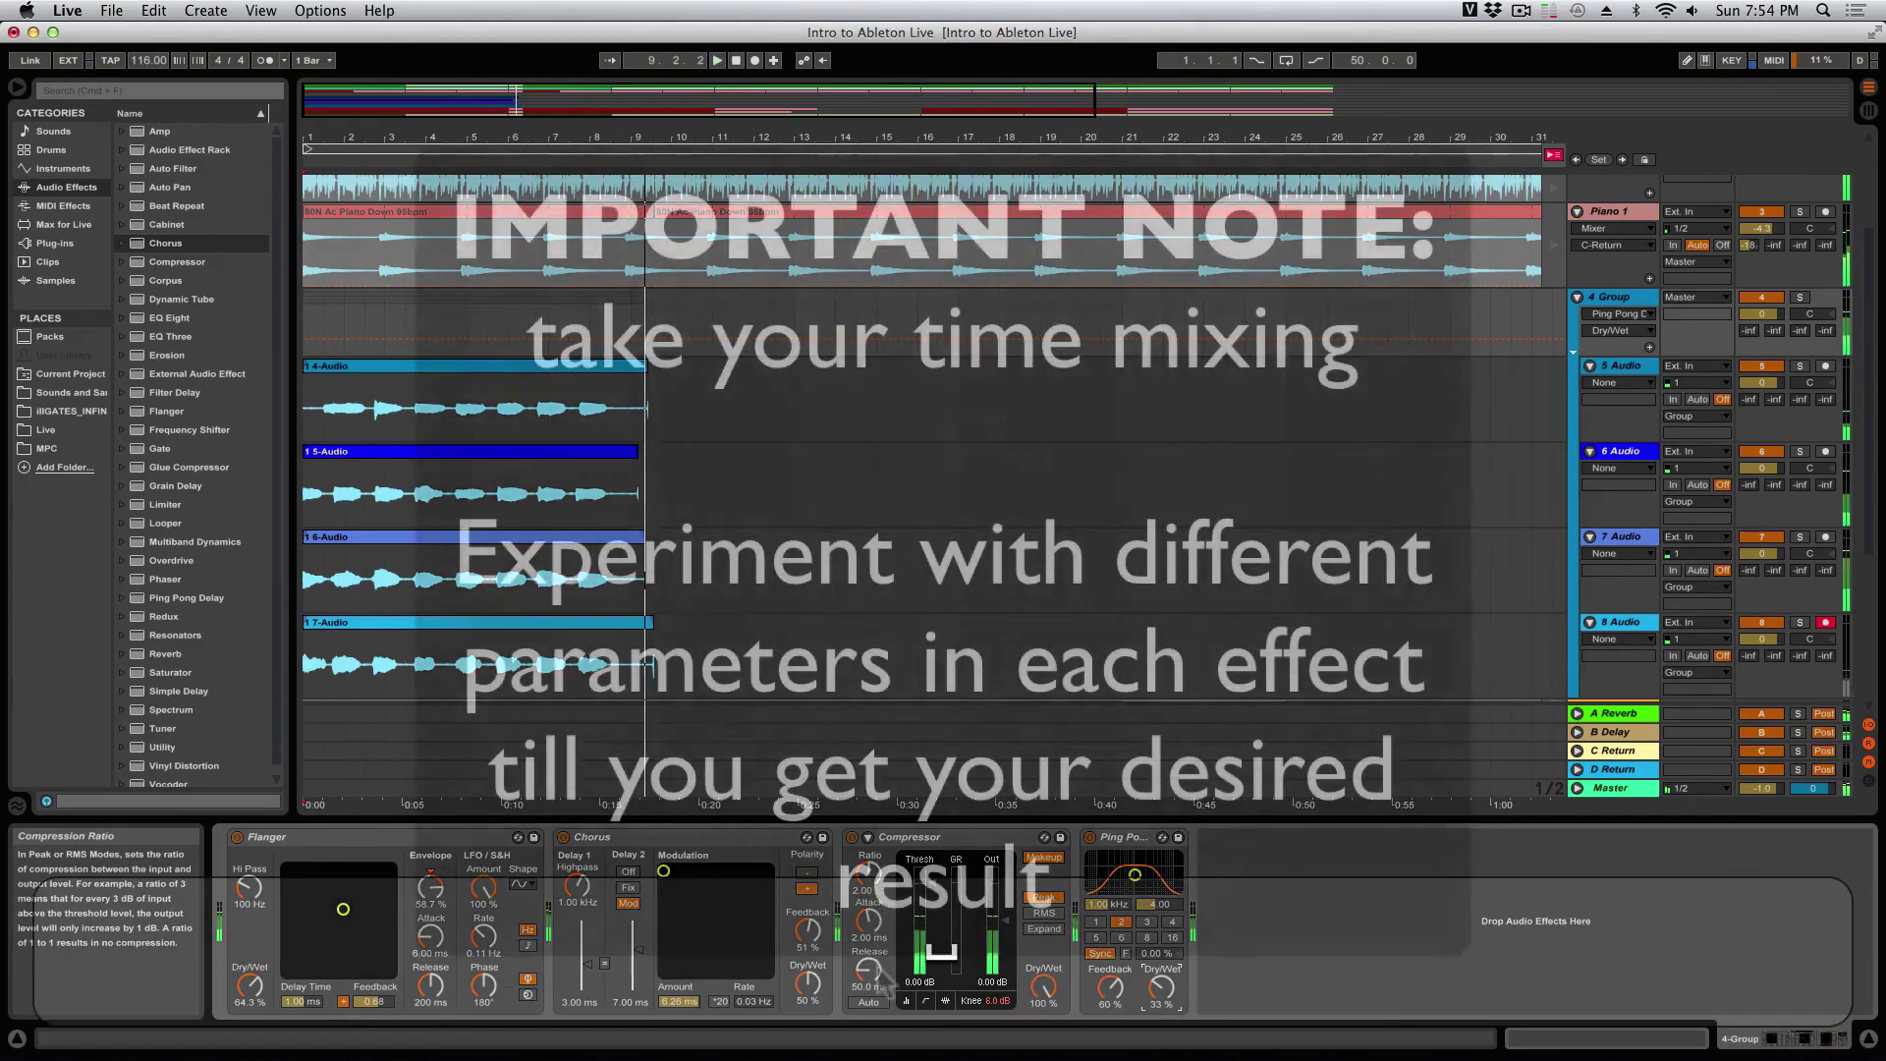
{"action": "left_click_drag", "start_coordinate": [868, 874], "coordinate": [868, 835]}
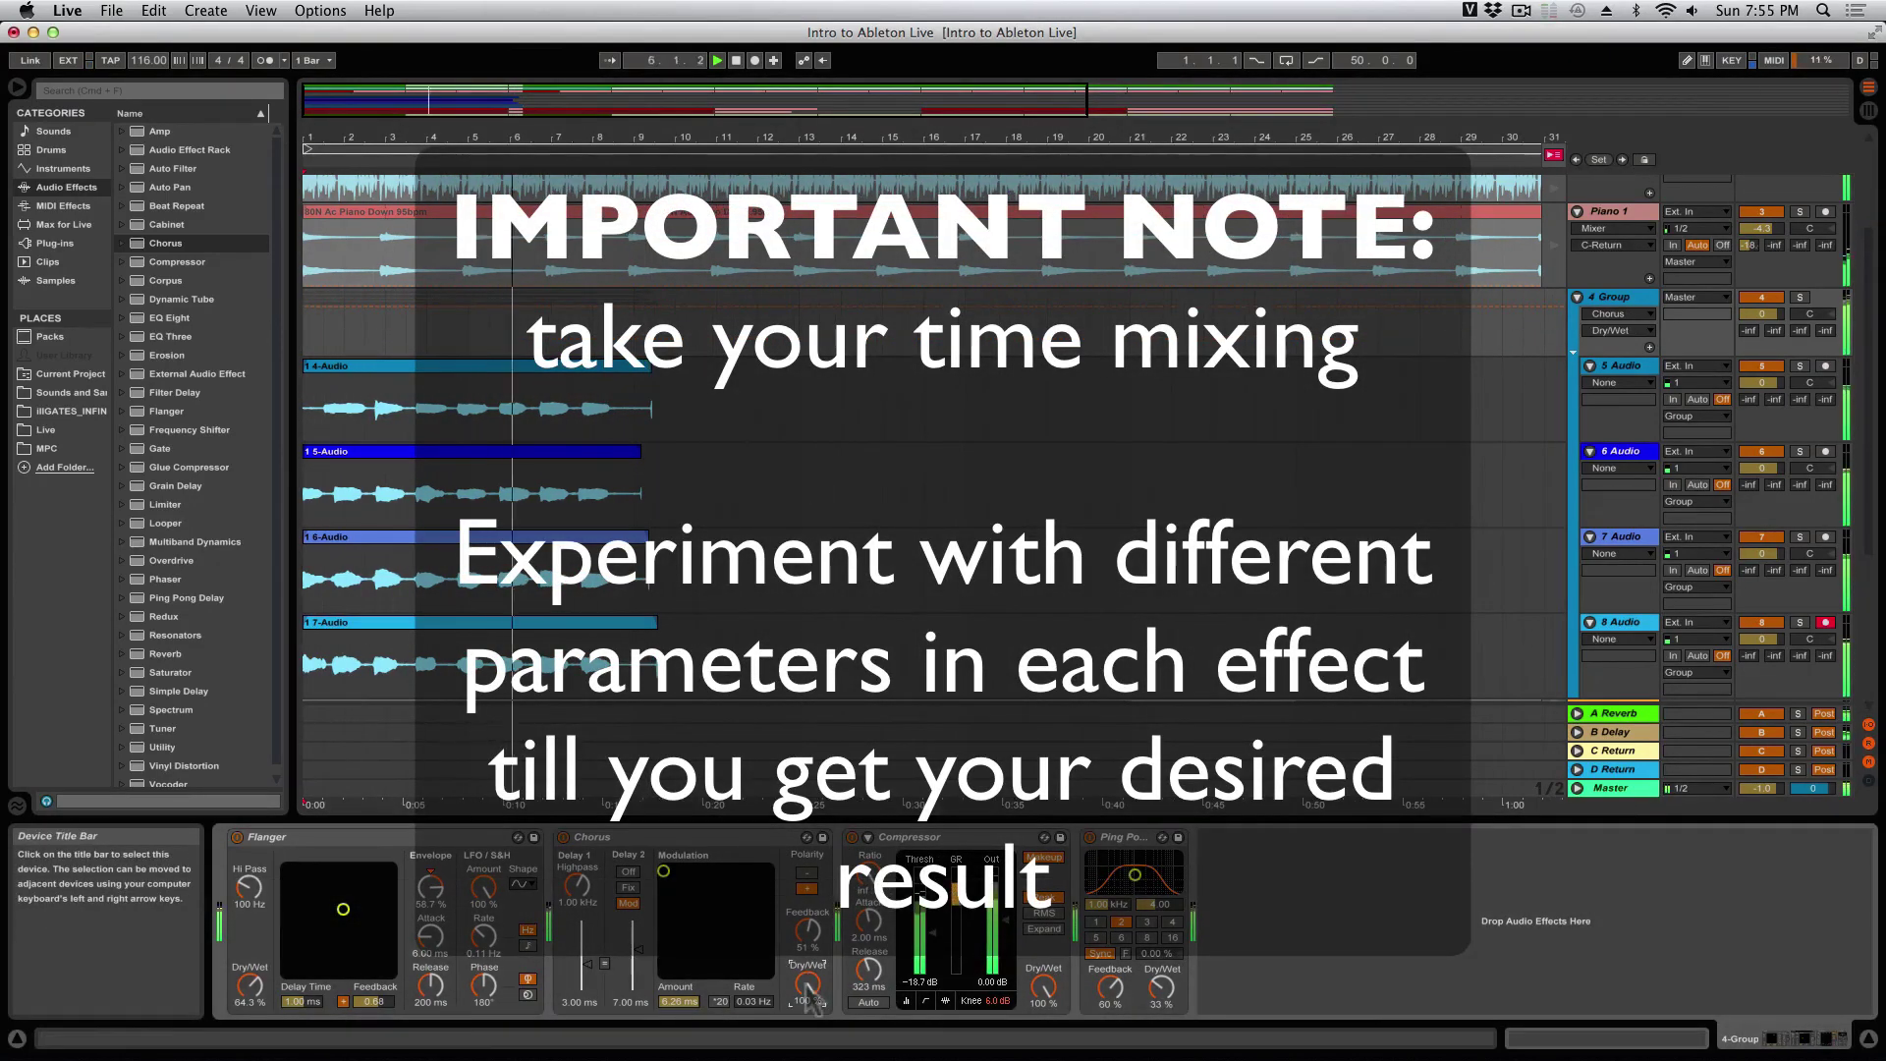
Step: In Session View, move the first EQ Eight band on the 8 Audio track to 100 Hz and raise that track's volume
{"action": "left_click", "coordinate": [1869, 87]}
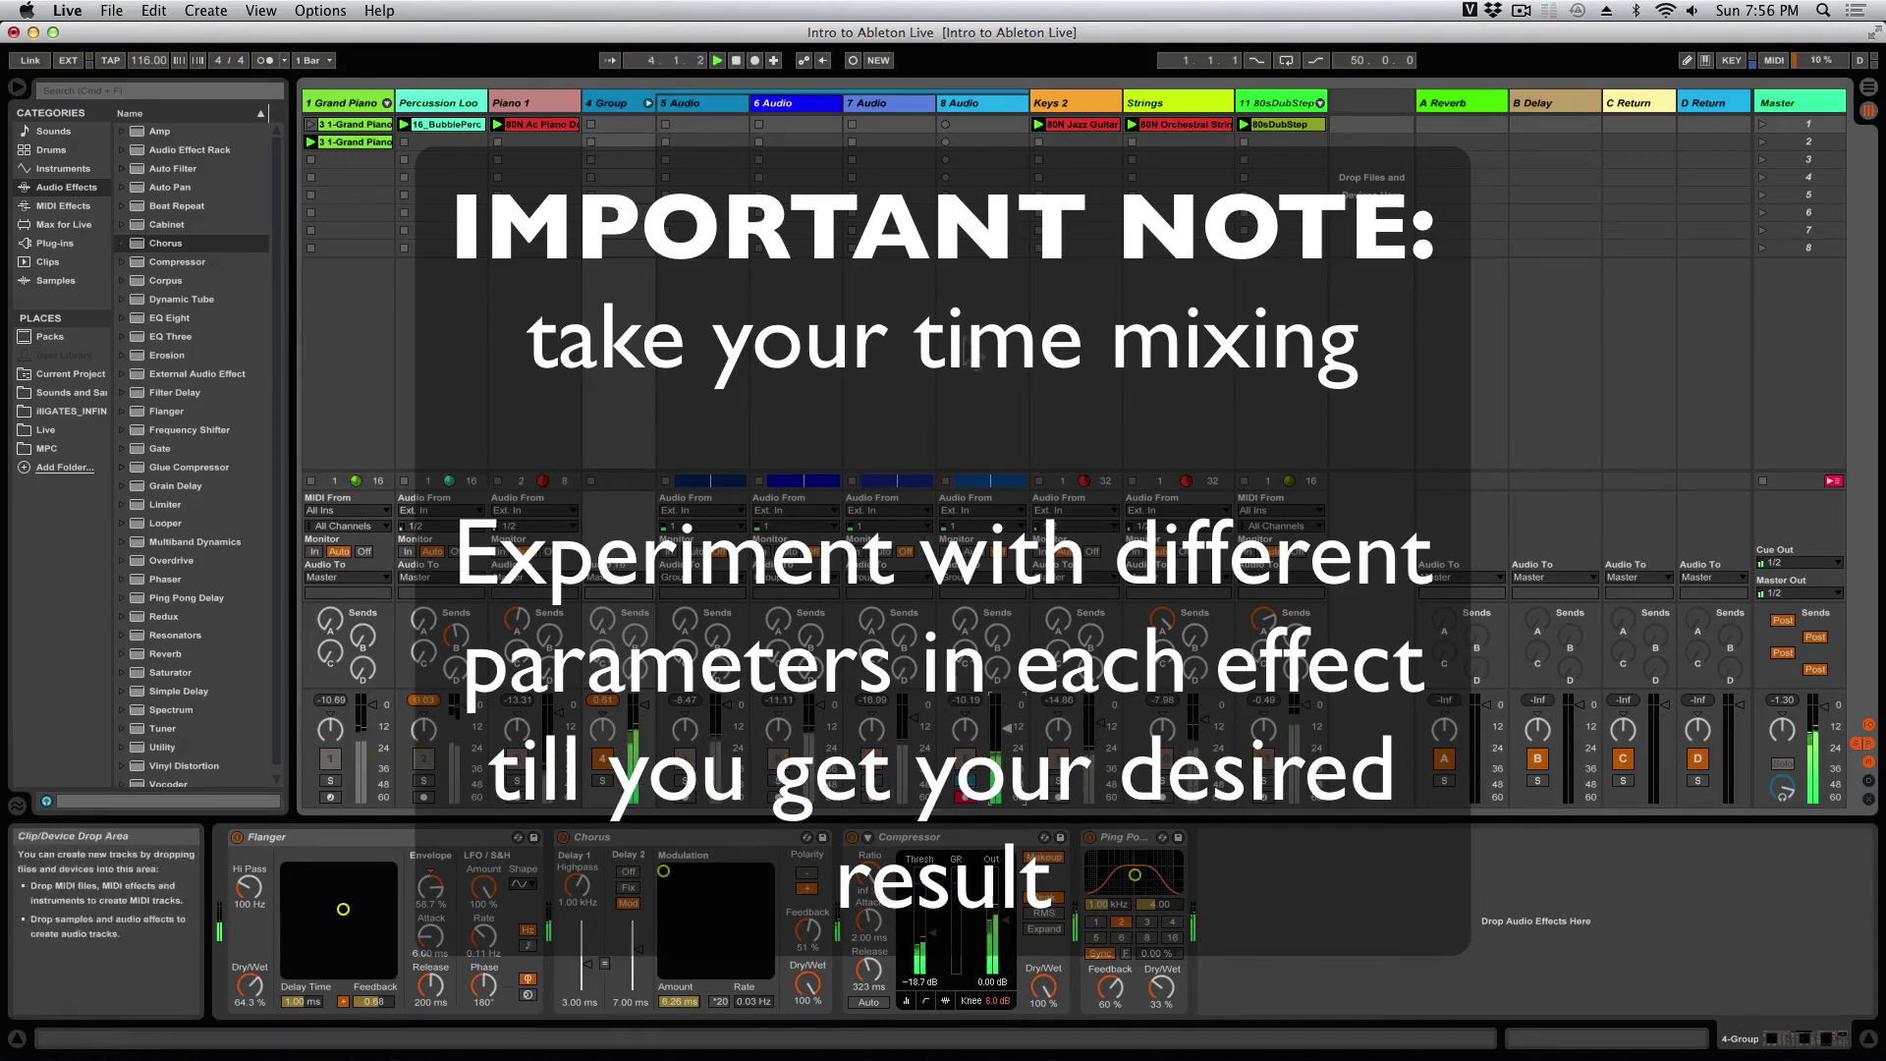
{"action": "left_click", "coordinate": [996, 398]}
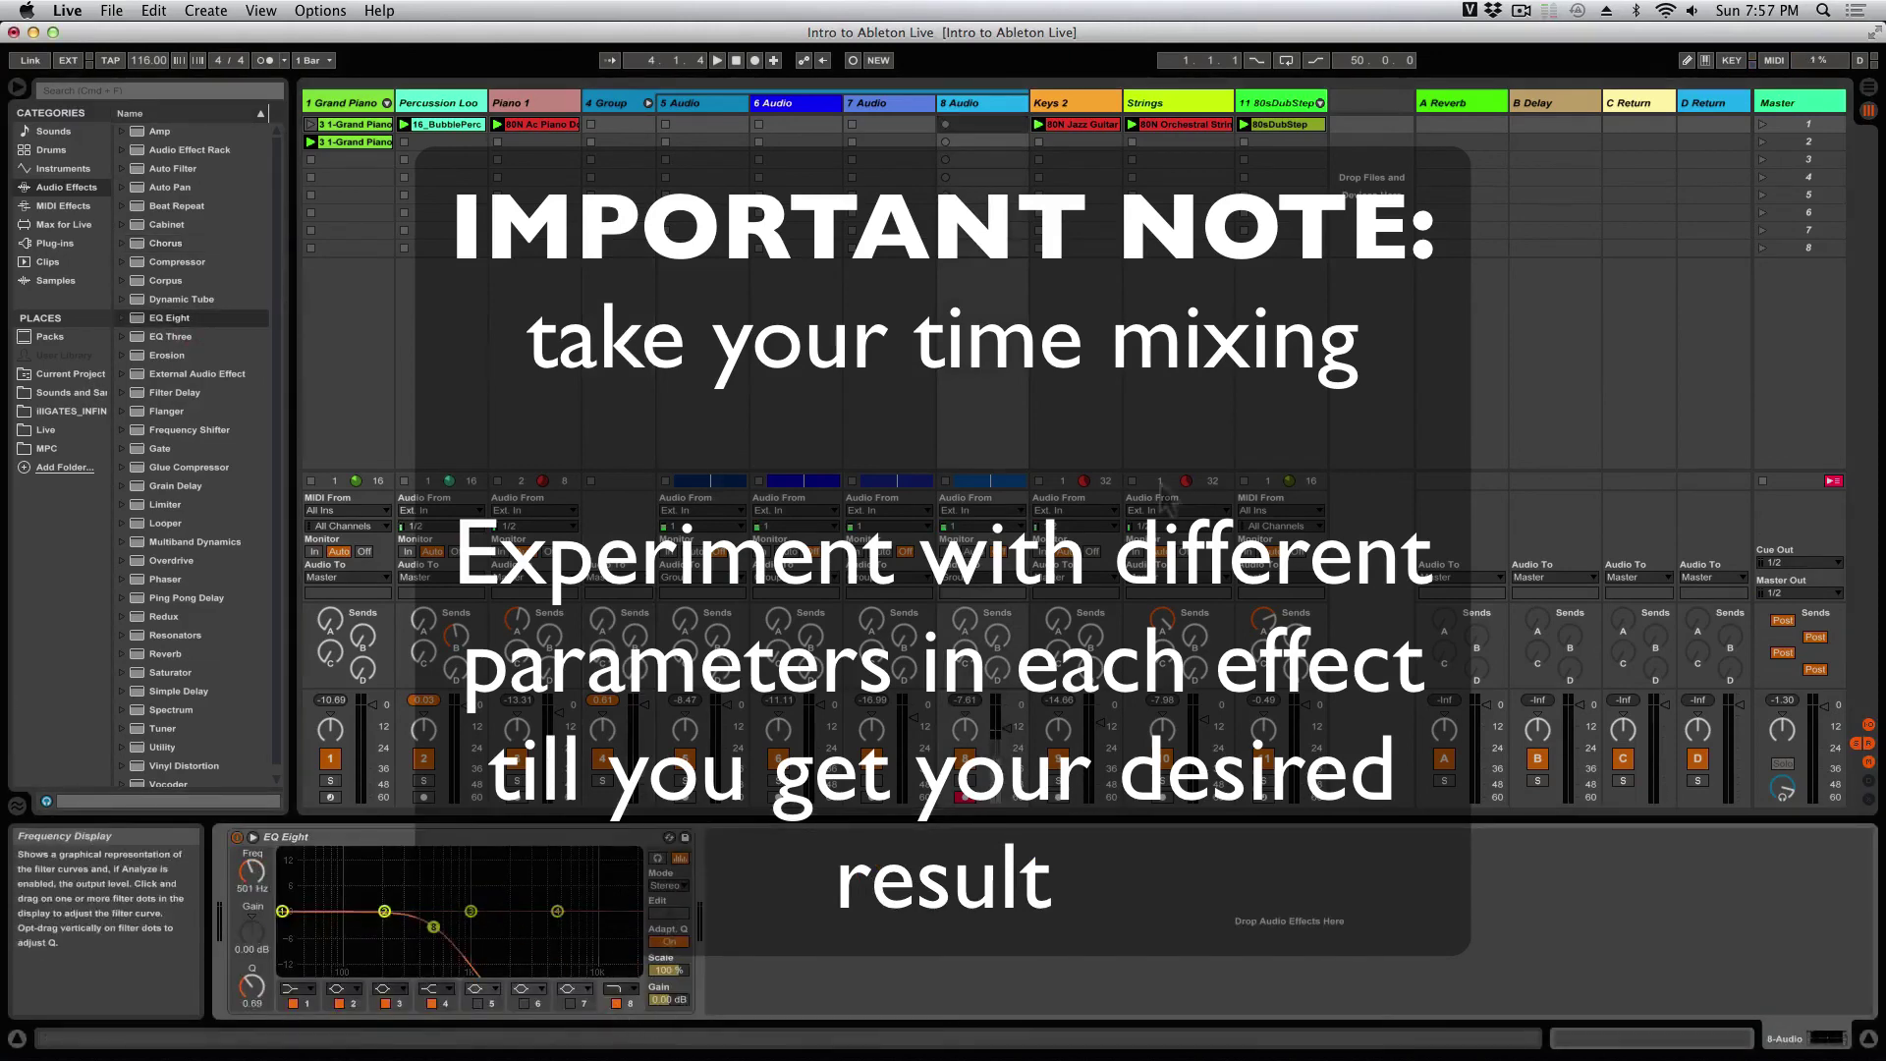
{"action": "left_click_drag", "start_coordinate": [285, 914], "coordinate": [389, 862]}
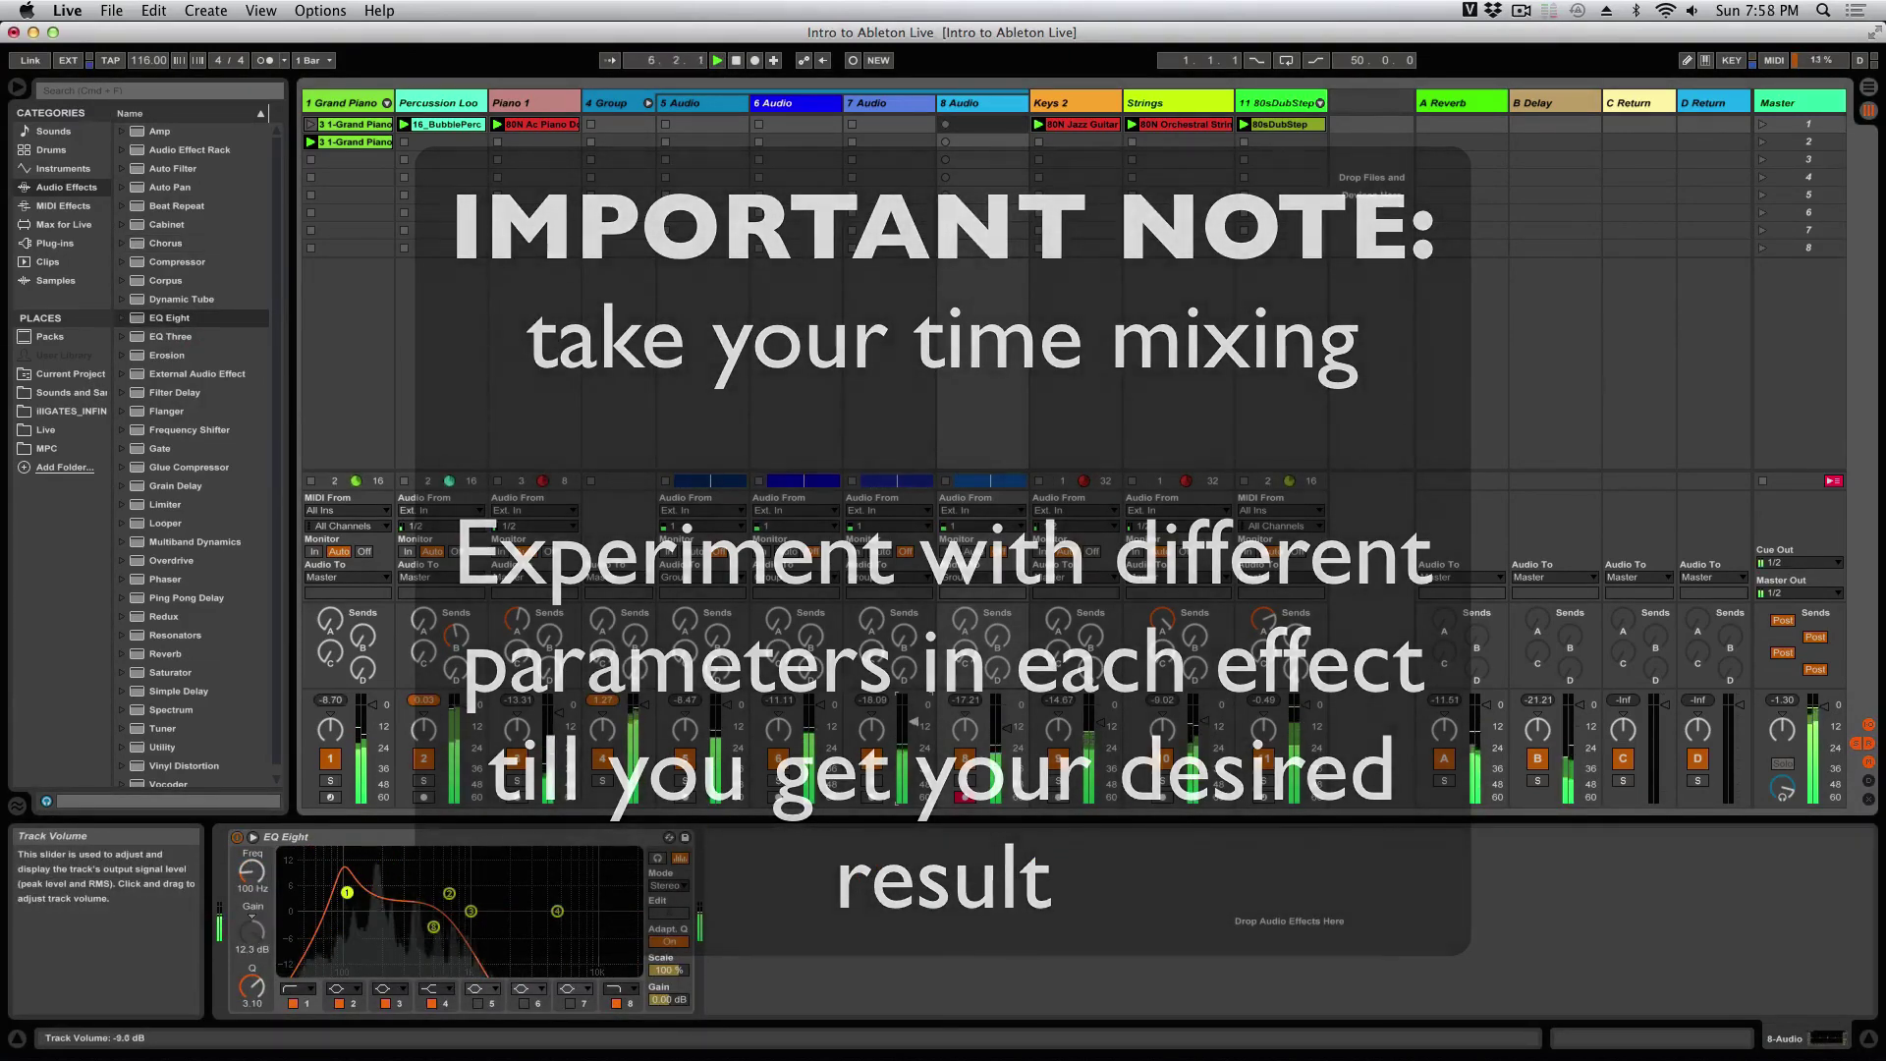
{"action": "left_click_drag", "start_coordinate": [1008, 729], "coordinate": [1011, 708]}
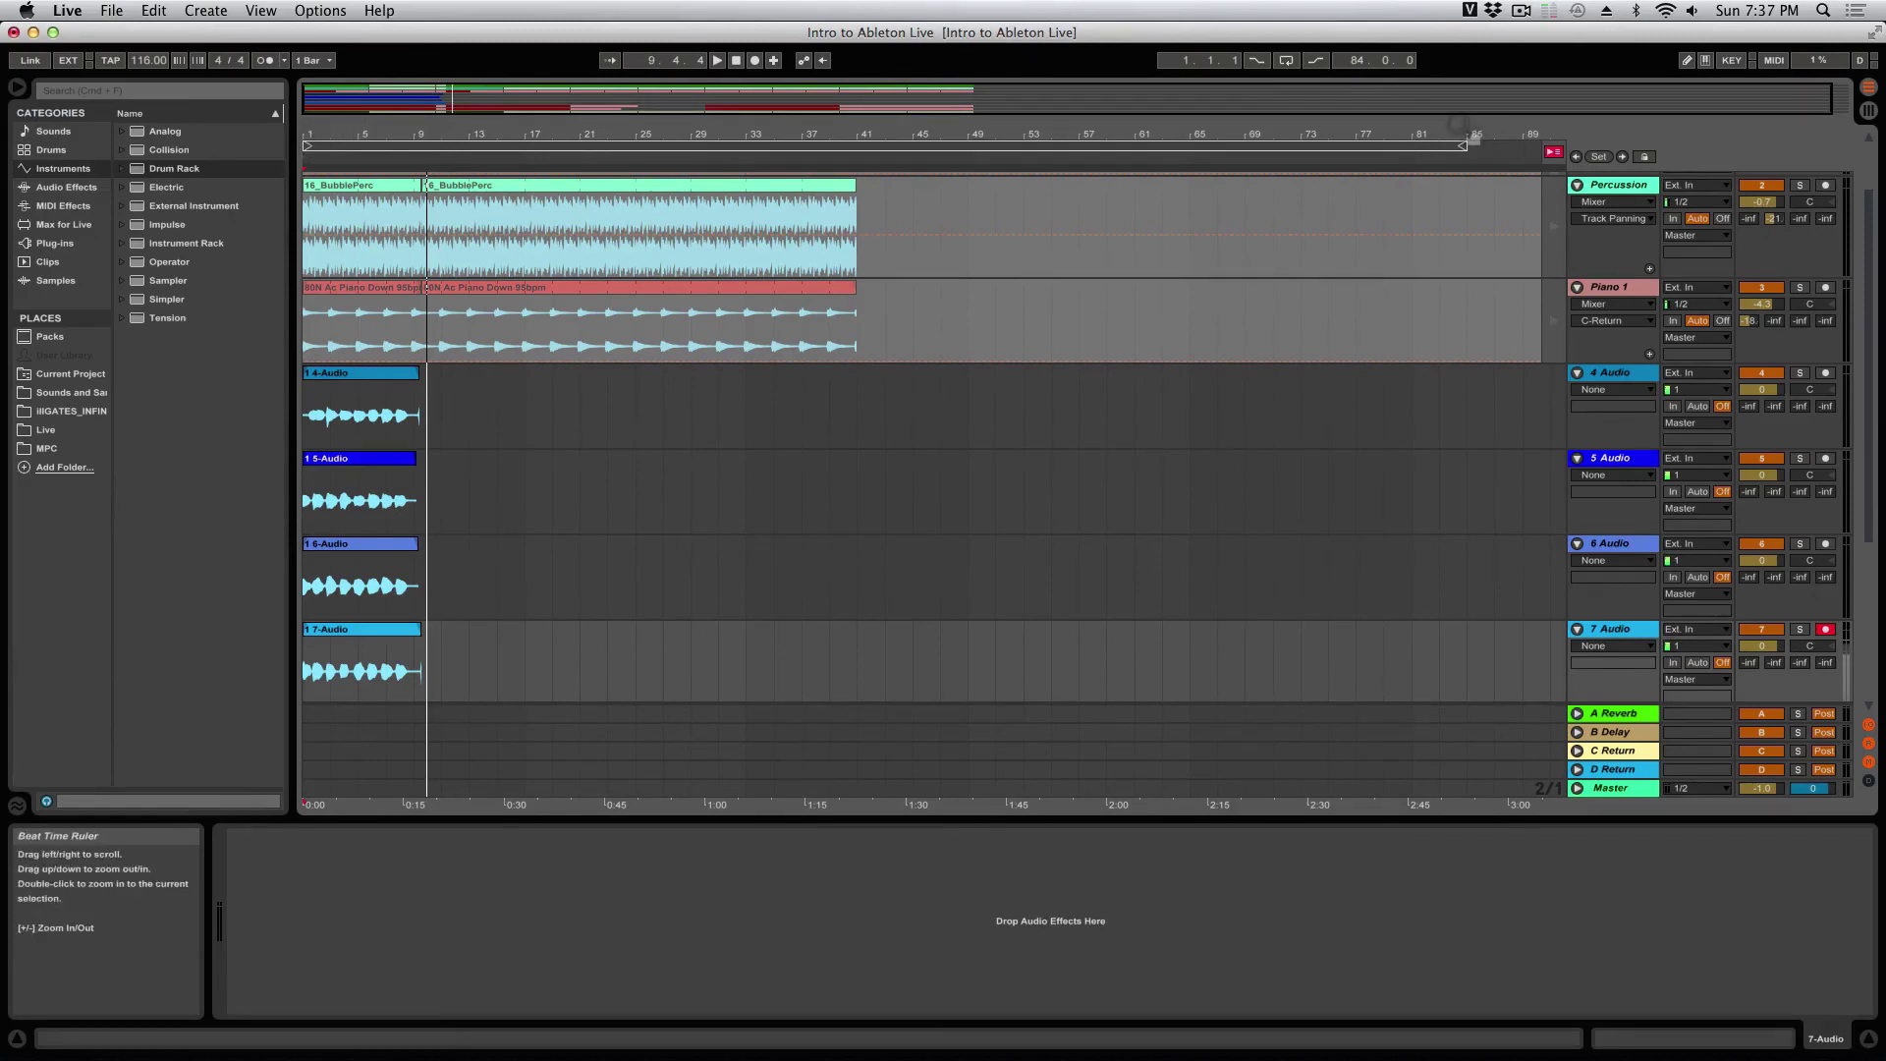
Step: Shorten the arrangement loop to 50 bars and open the Export Audio/Video settings
{"action": "left_click_drag", "start_coordinate": [1462, 145], "coordinate": [986, 154]}
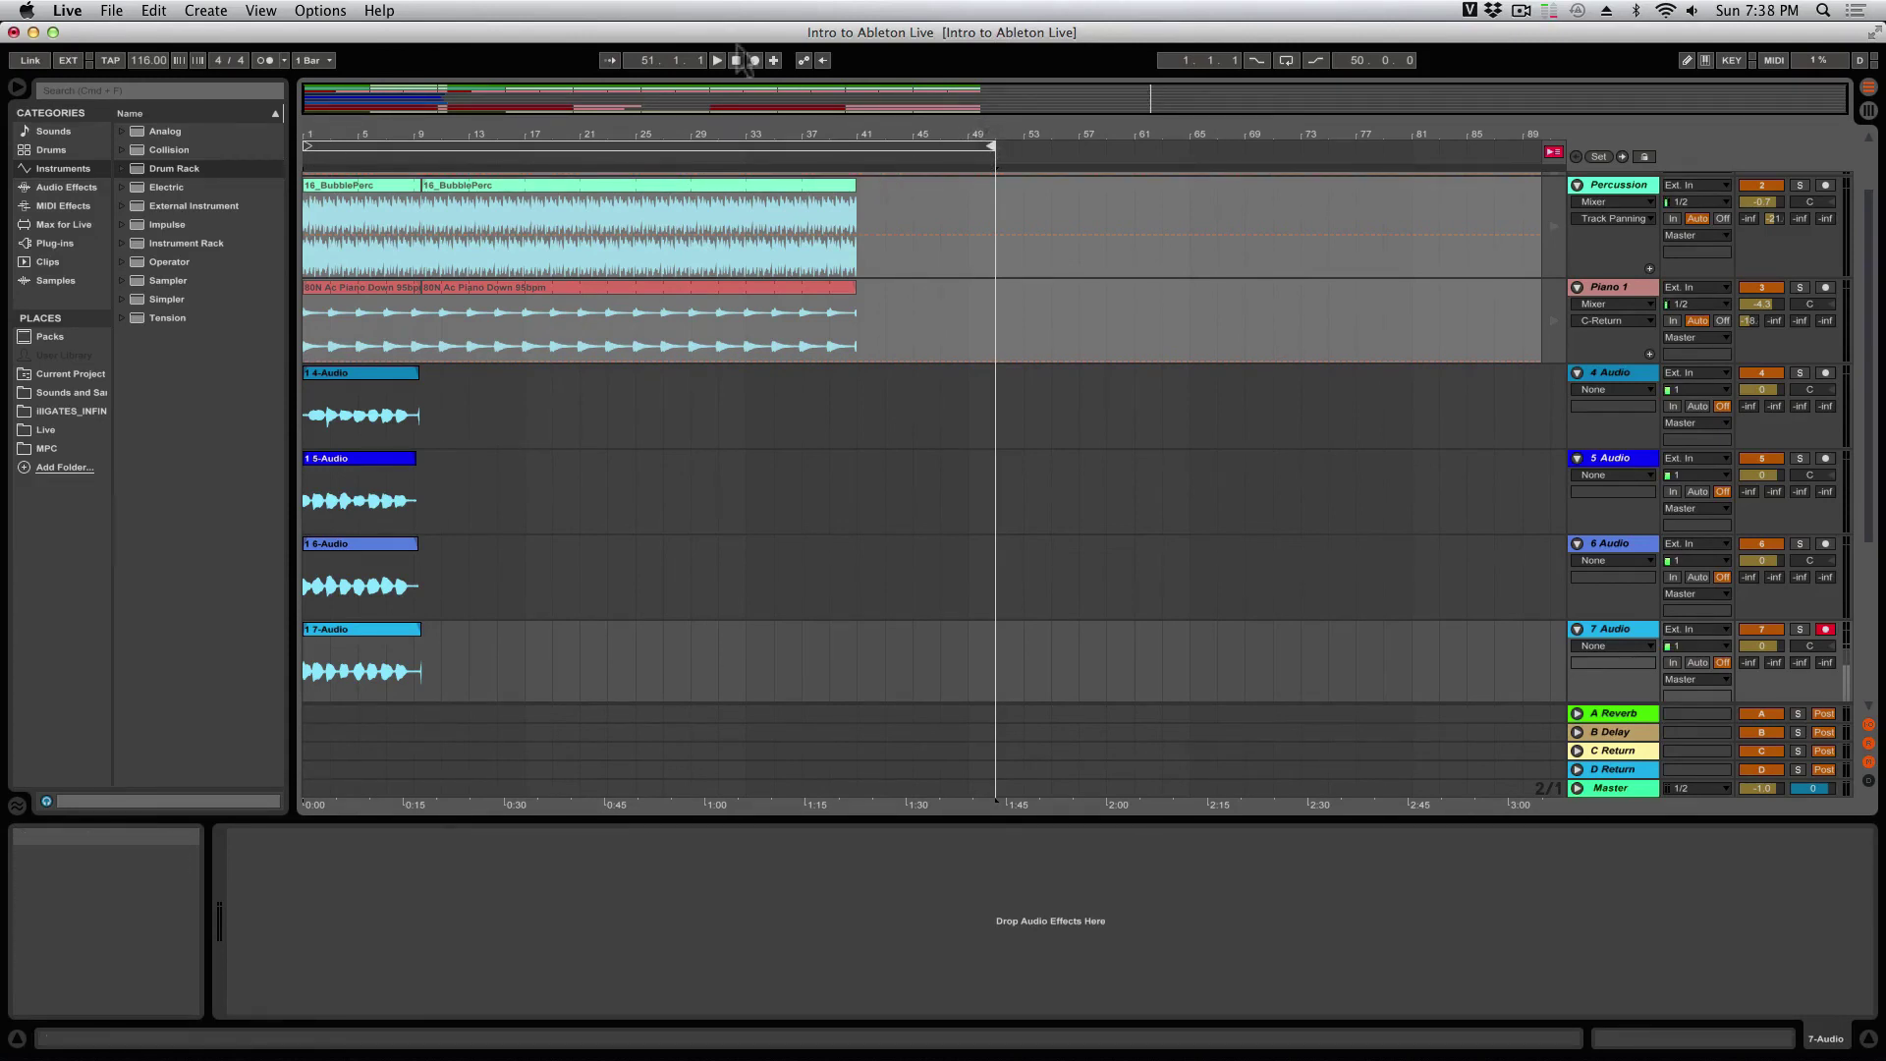
{"action": "left_click", "coordinate": [111, 11]}
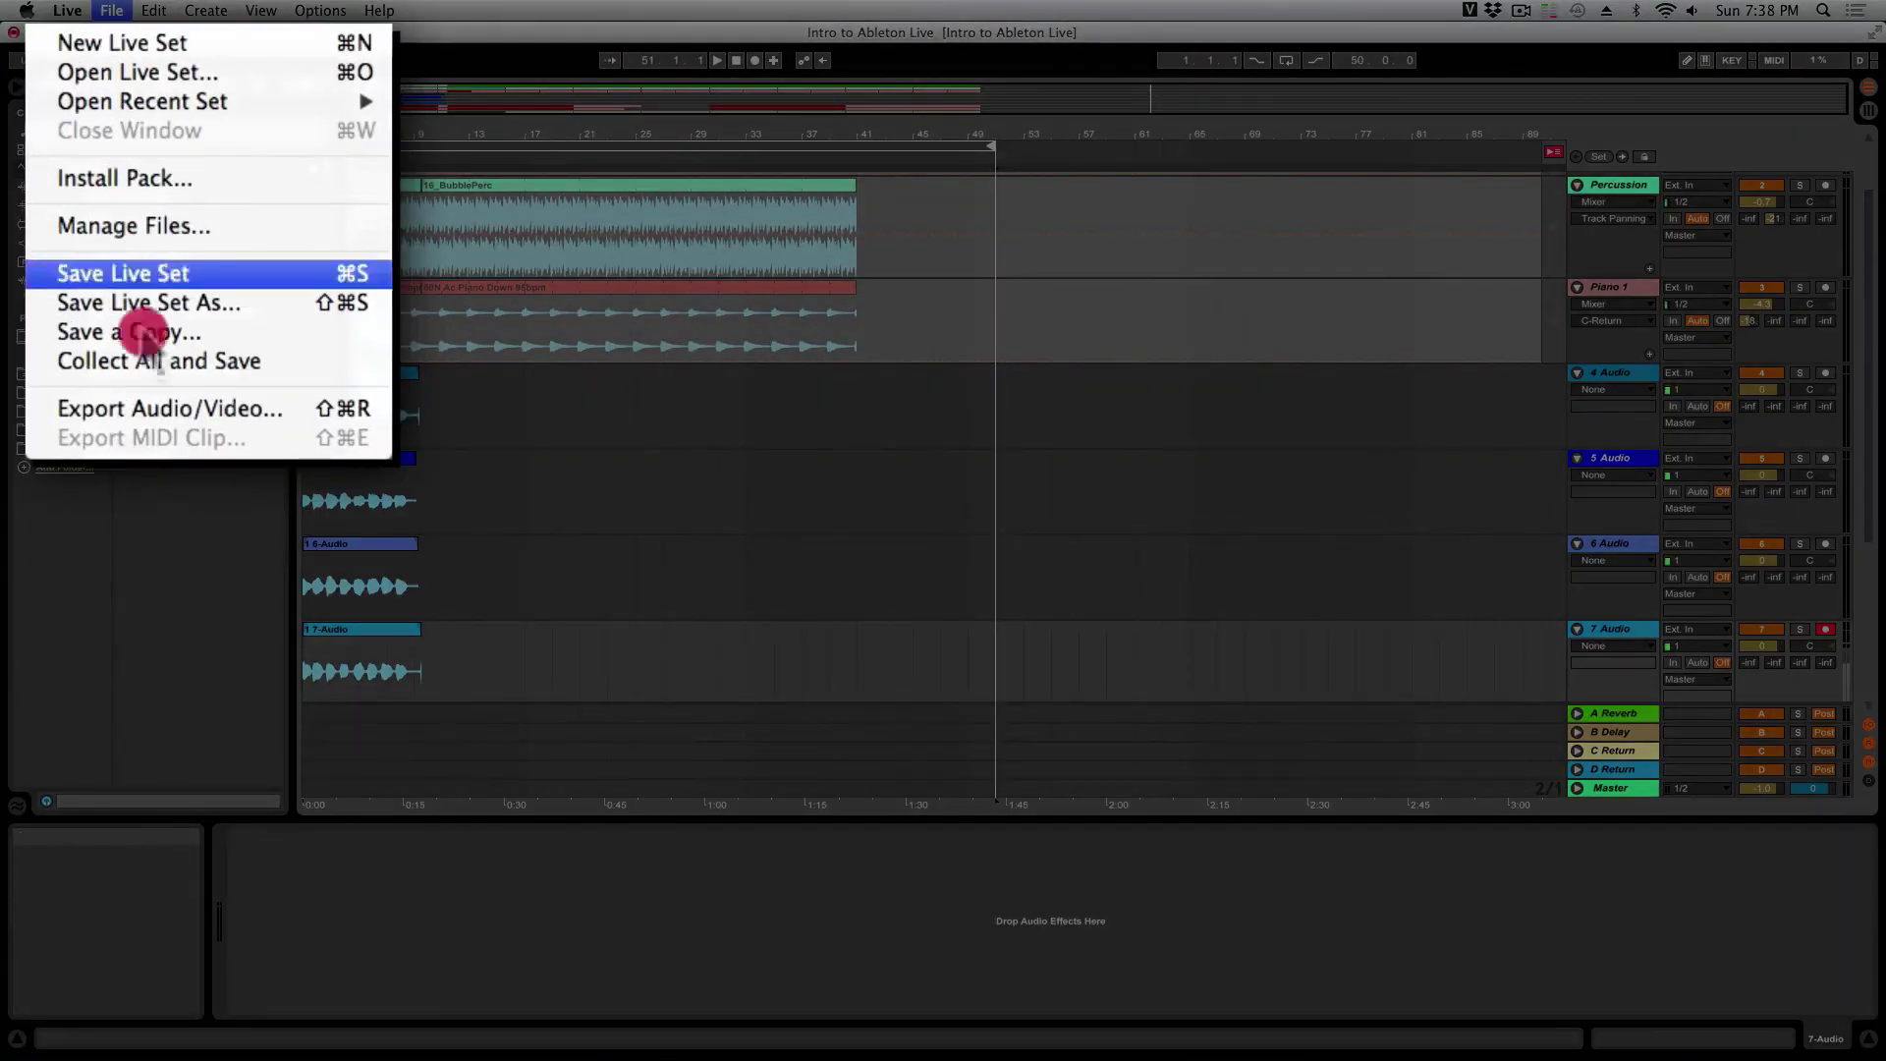
{"action": "left_click", "coordinate": [150, 409]}
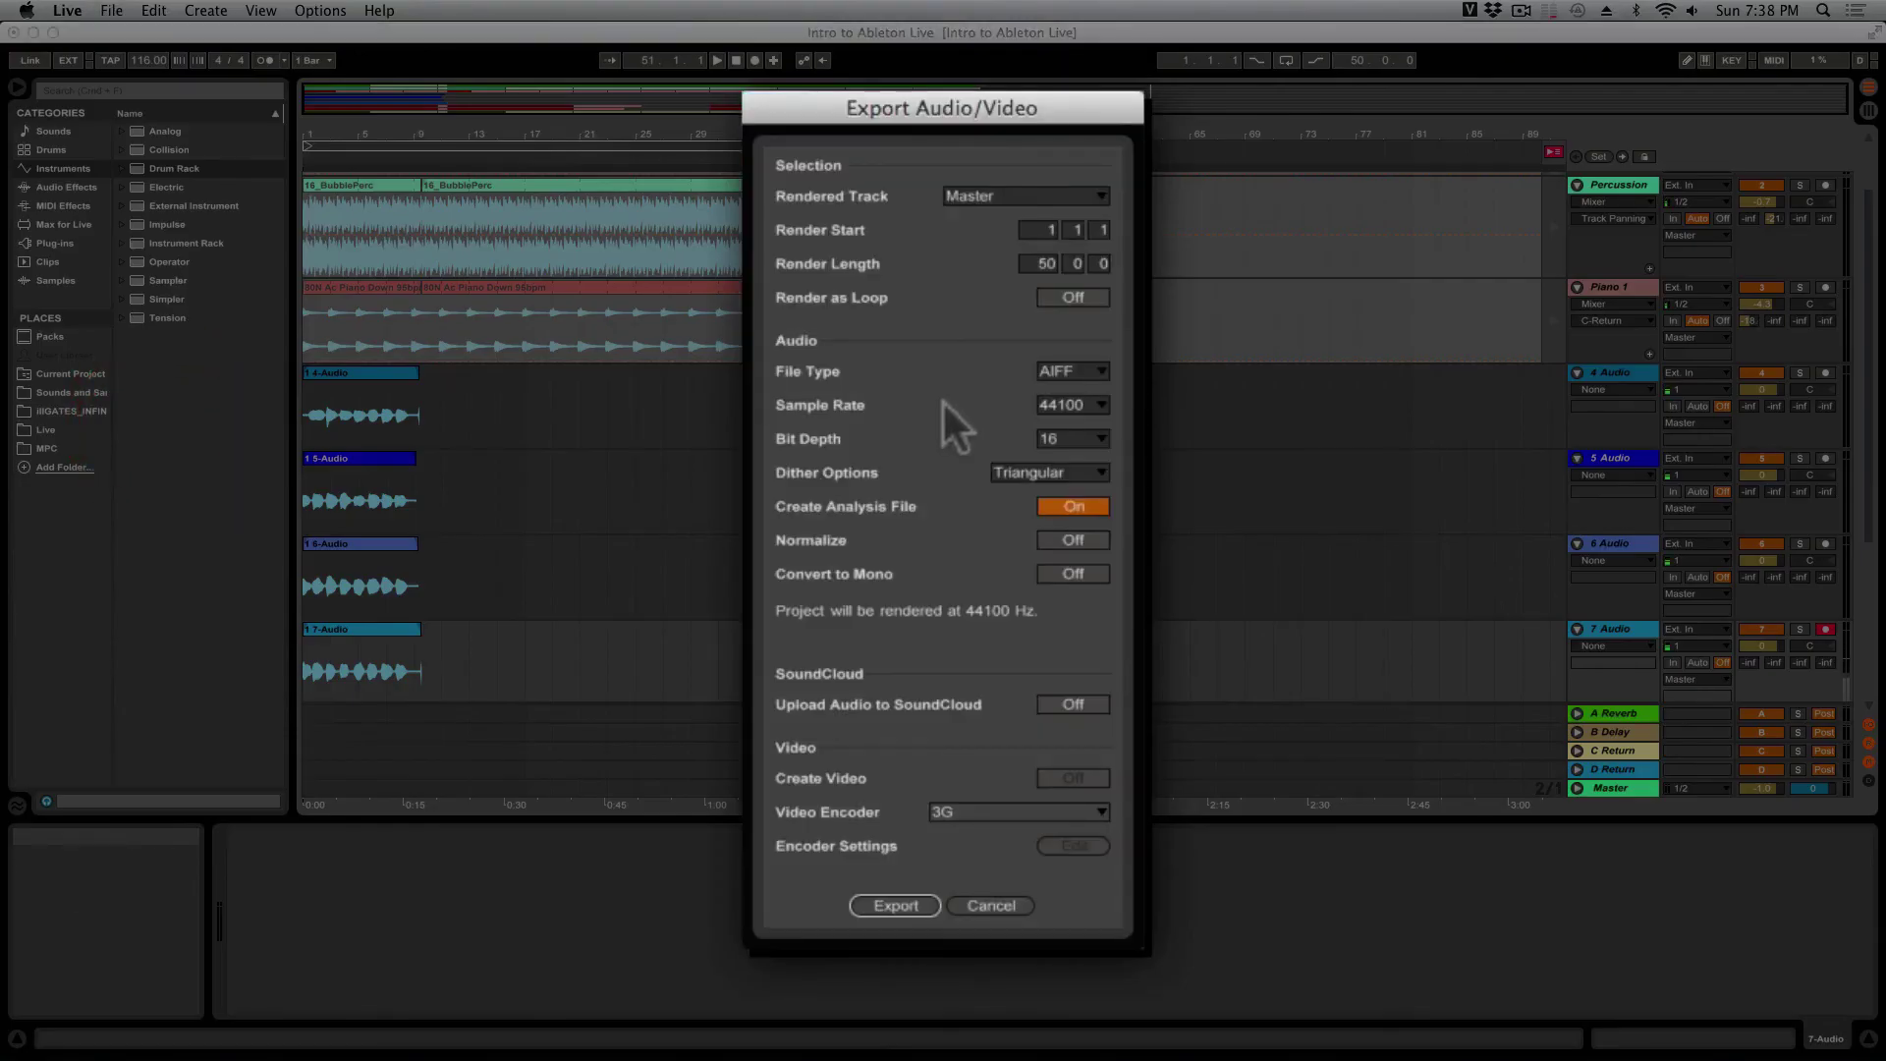
Step: Review the rendered track choices, render start, render length and loop option in the export settings, keeping Master as the source
{"action": "left_click", "coordinate": [1005, 197]}
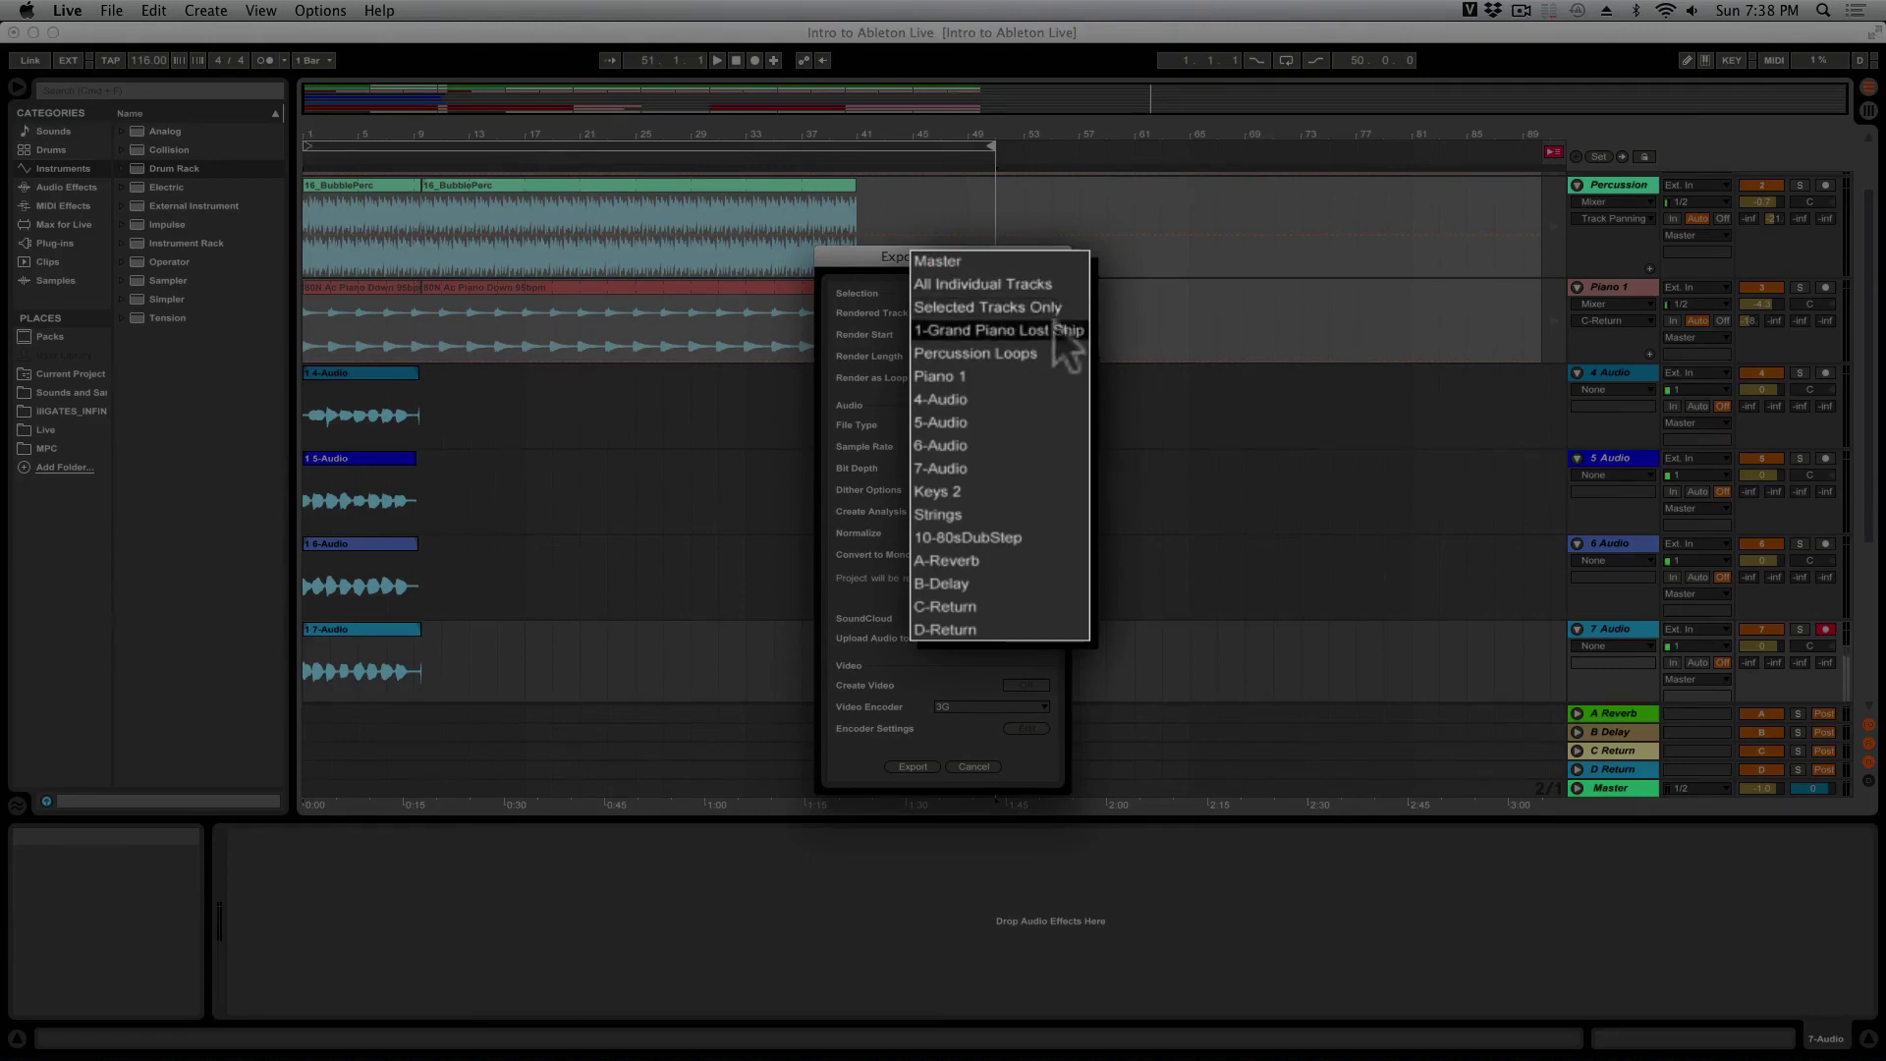
{"action": "left_click", "coordinate": [882, 357]}
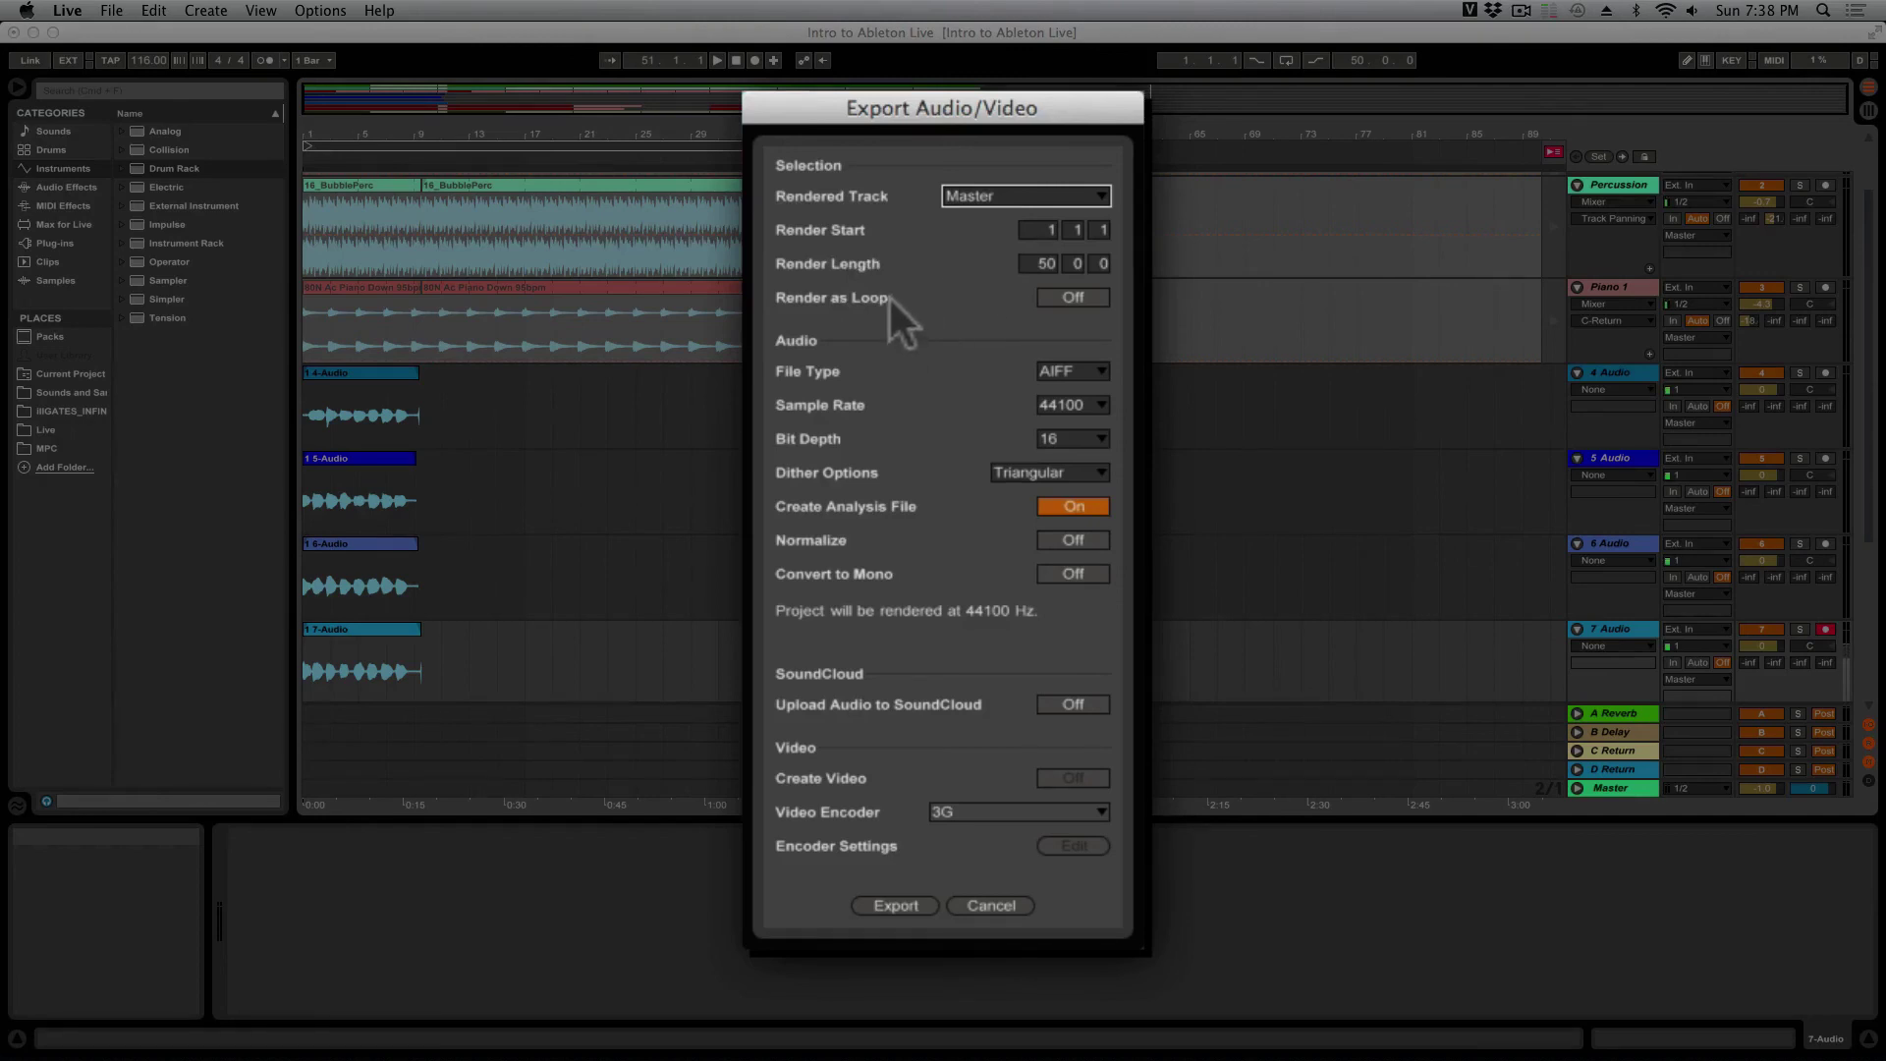
{"action": "mouse_move", "coordinate": [1081, 298]}
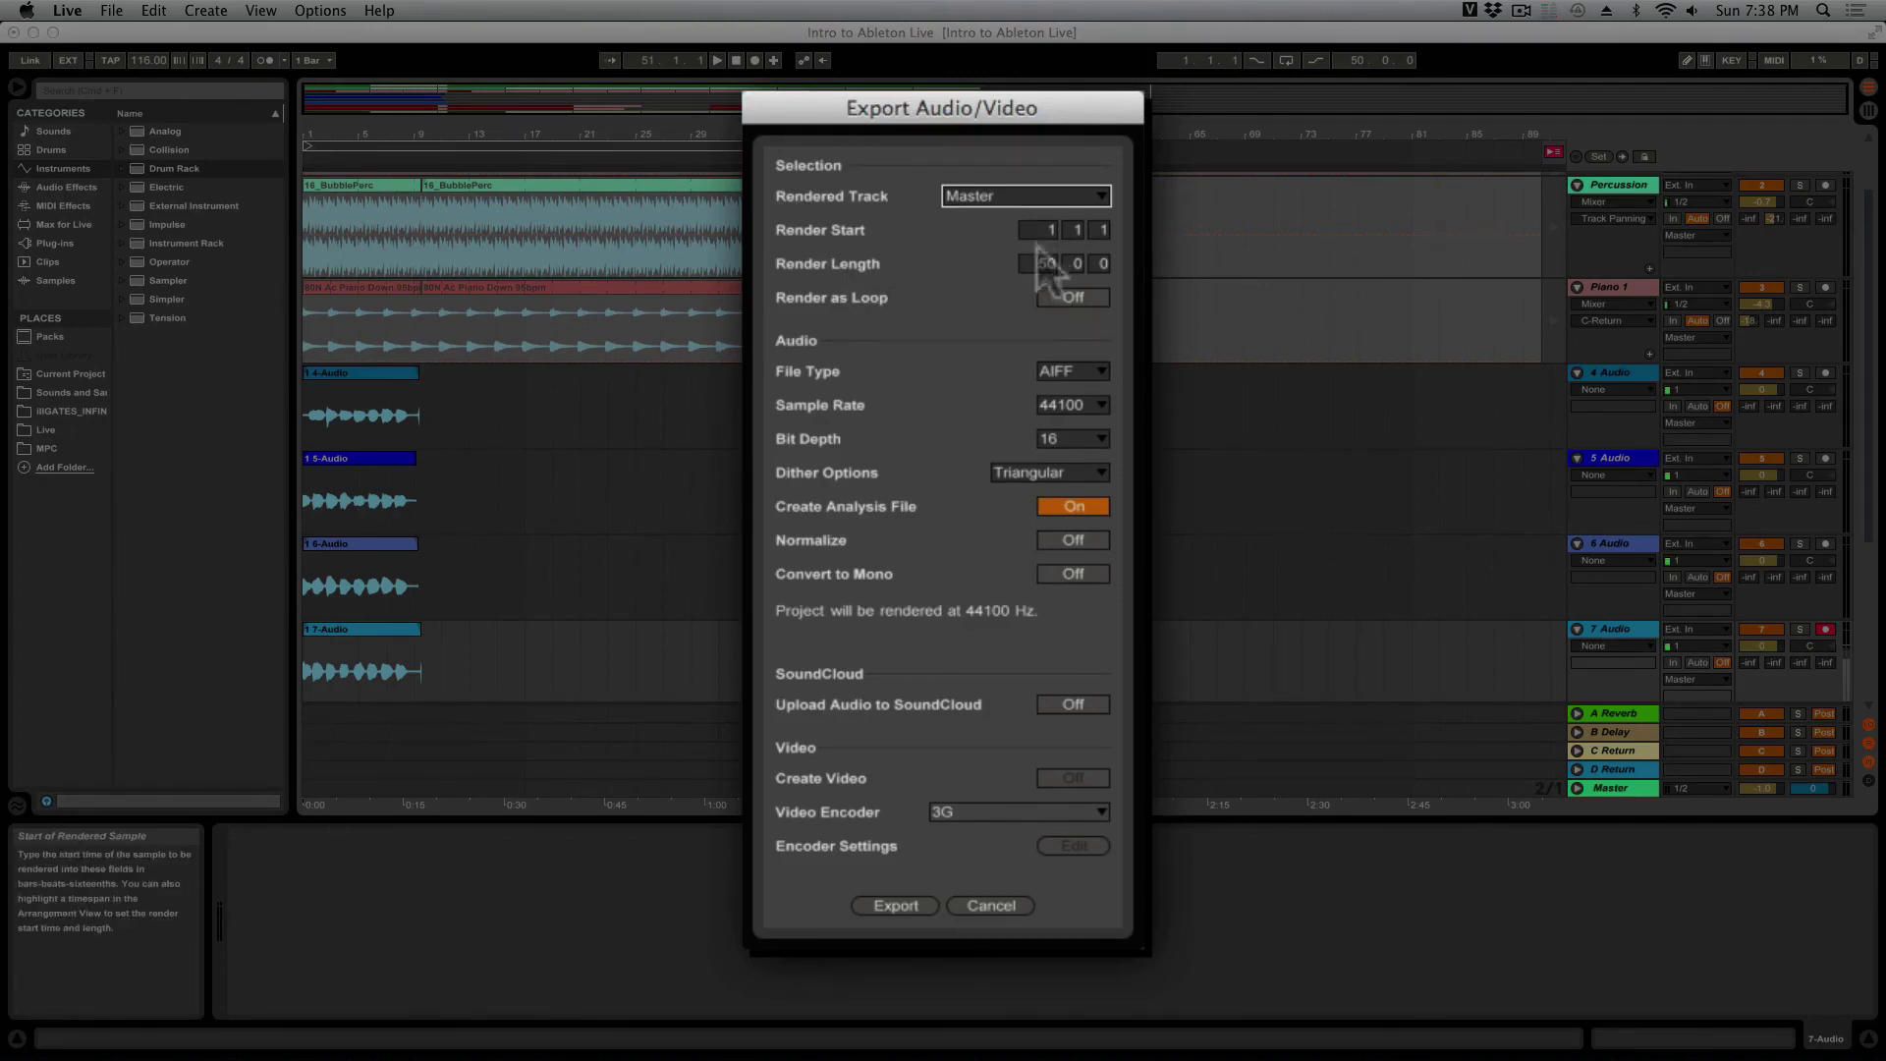
{"action": "mouse_move", "coordinate": [1051, 232]}
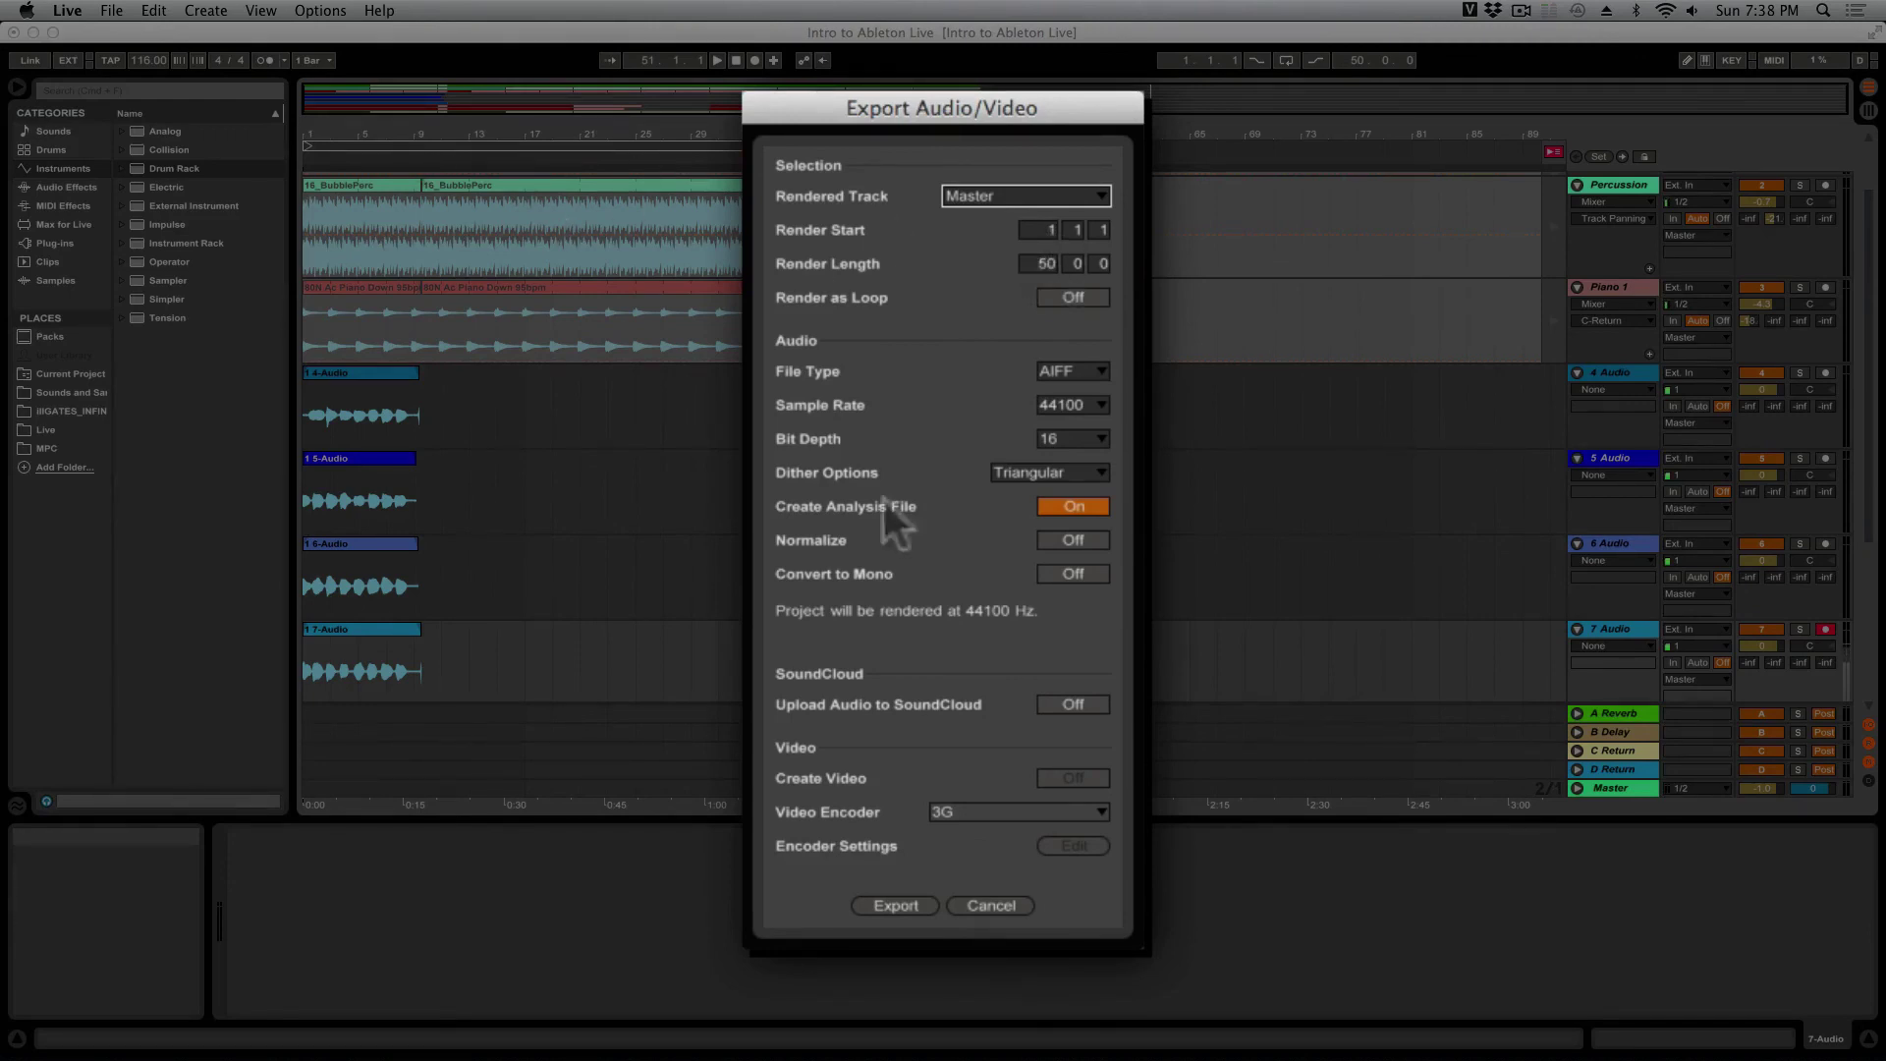
Step: Configure the audio export as WAV with a 96000 Hz sample rate and a bit depth of 32
{"action": "left_click", "coordinate": [1073, 371]}
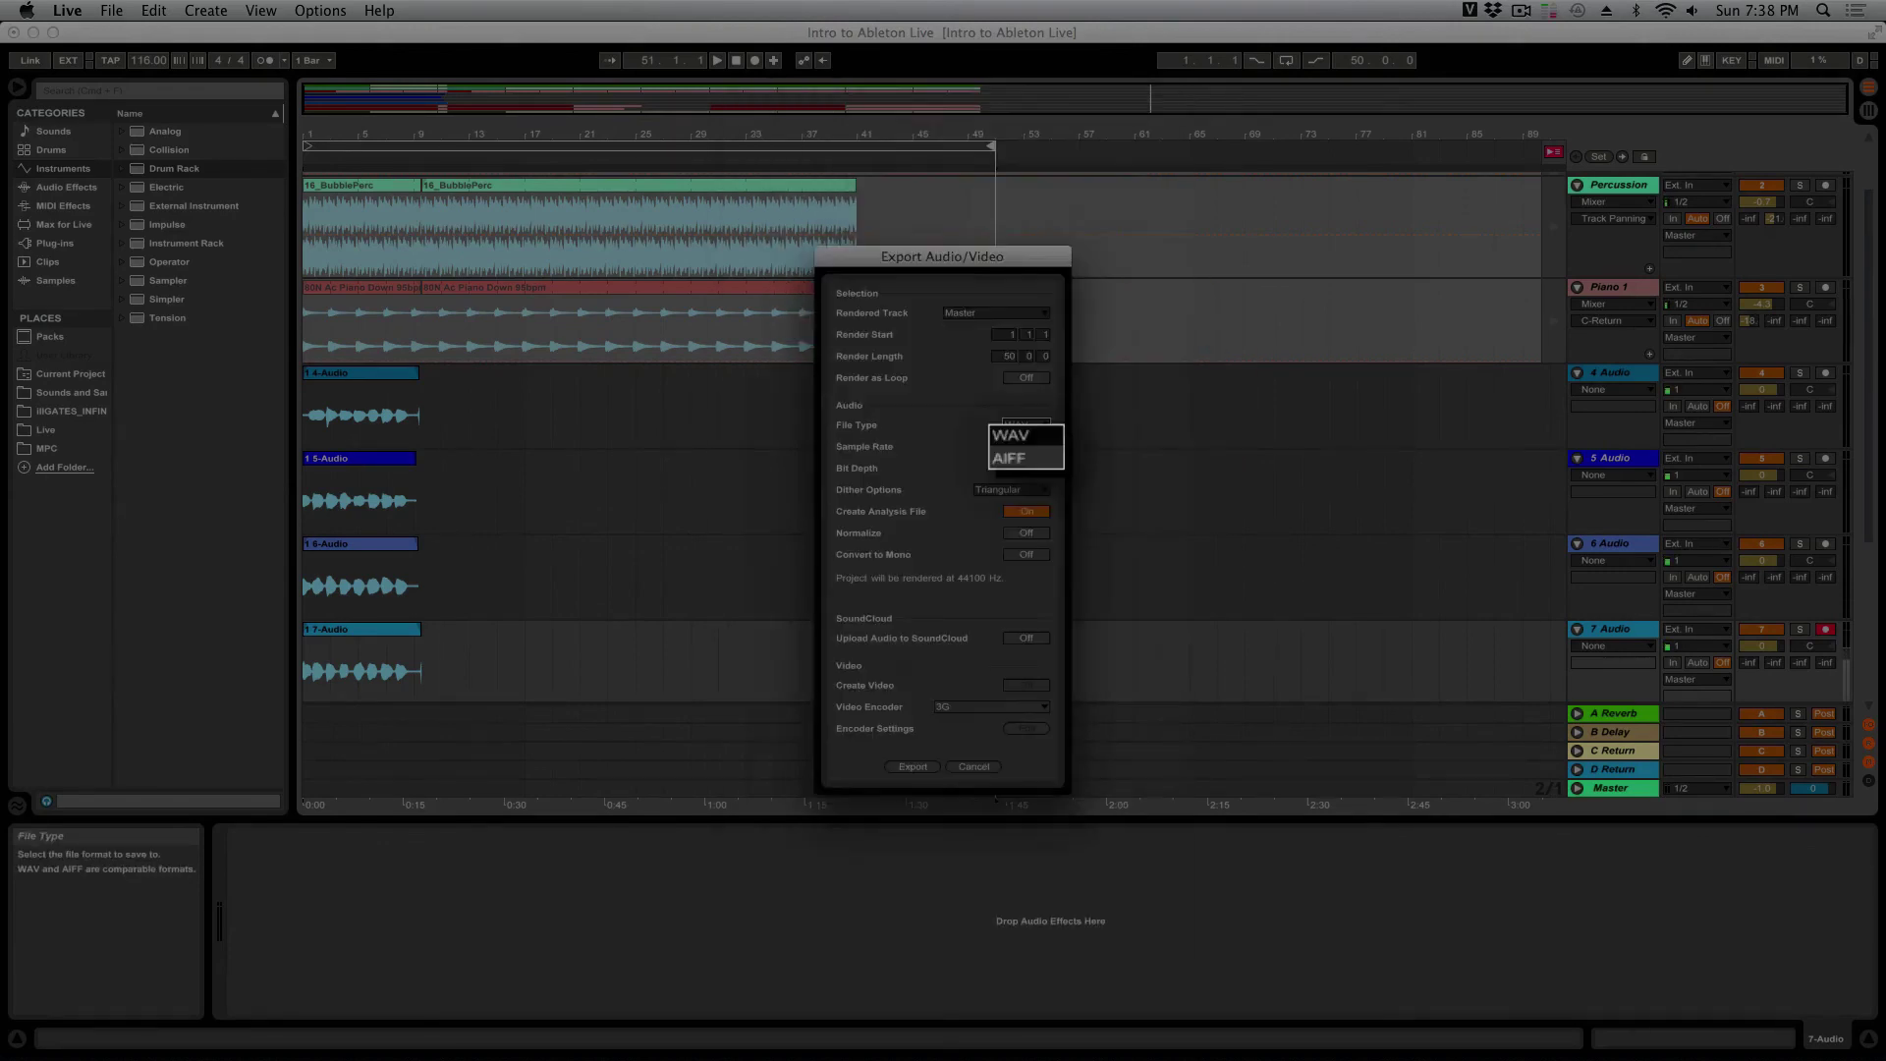
{"action": "left_click", "coordinate": [1038, 458]}
{"action": "left_click", "coordinate": [1026, 447]}
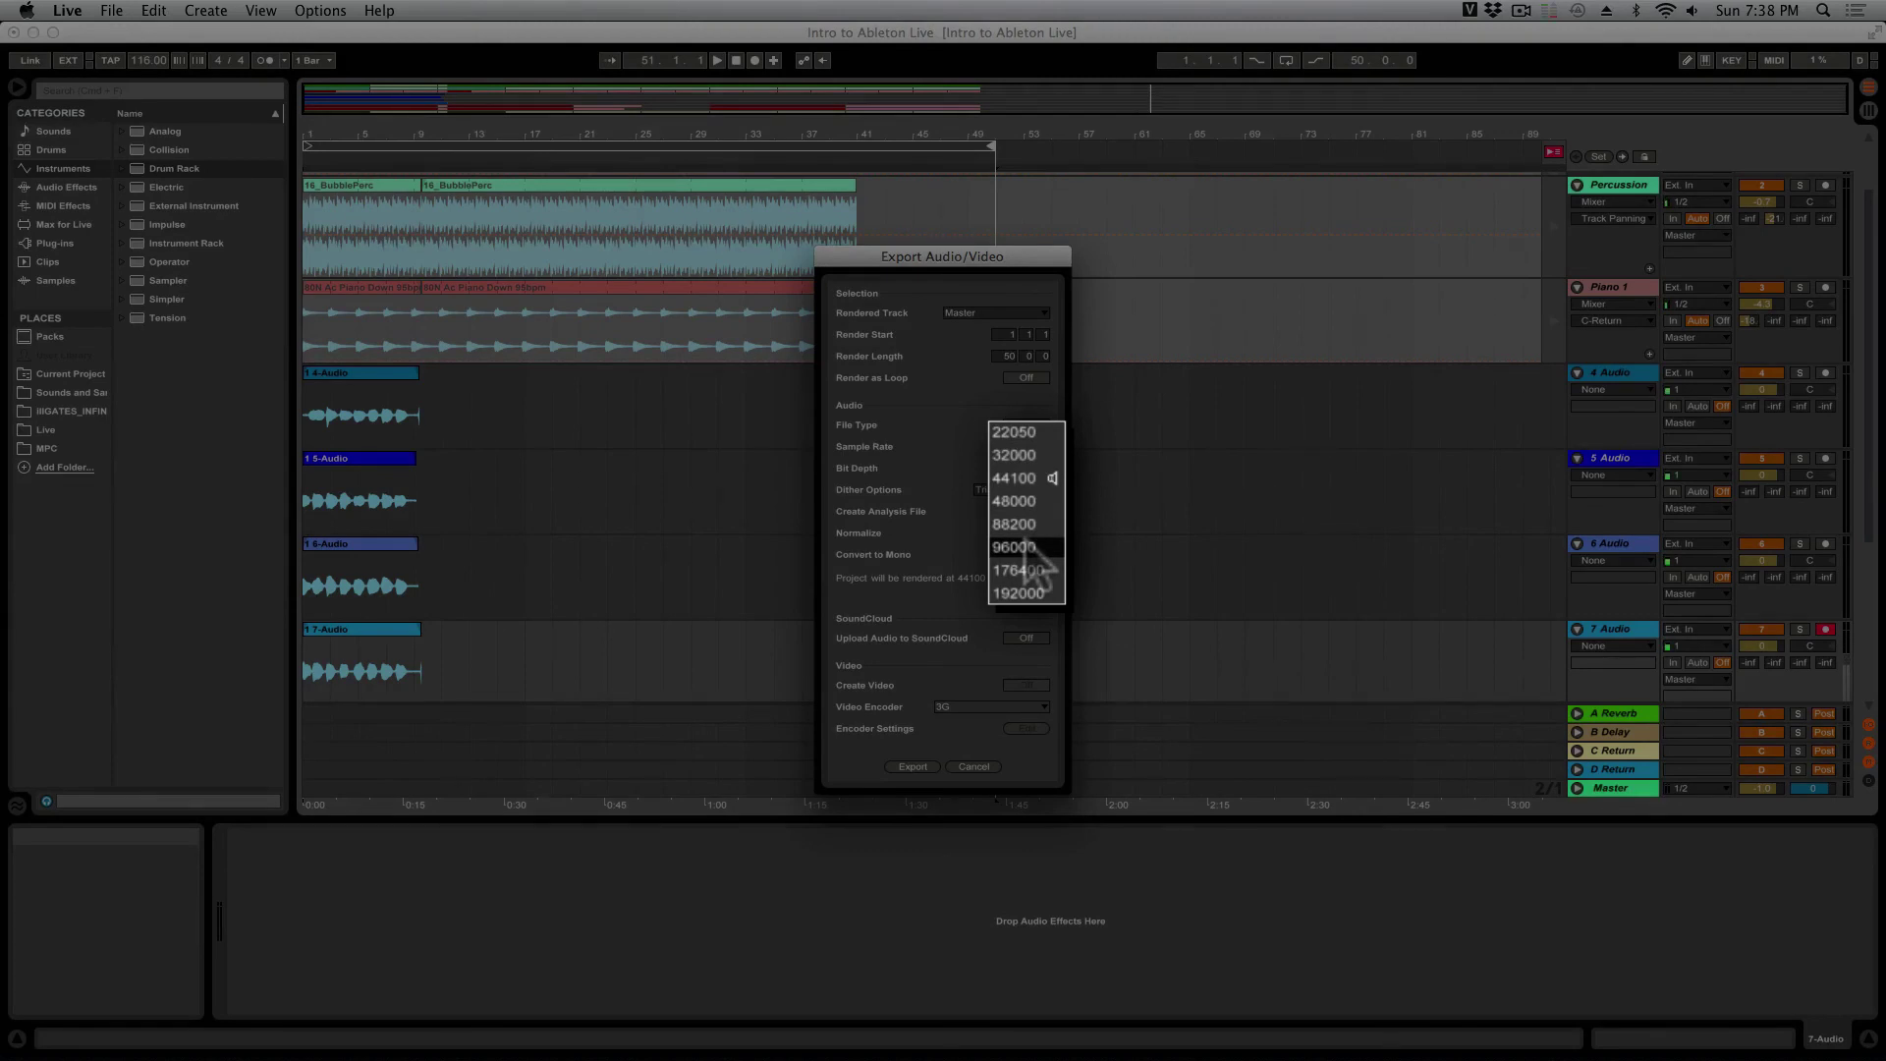
{"action": "left_click", "coordinate": [930, 446]}
{"action": "left_click", "coordinate": [1084, 447]}
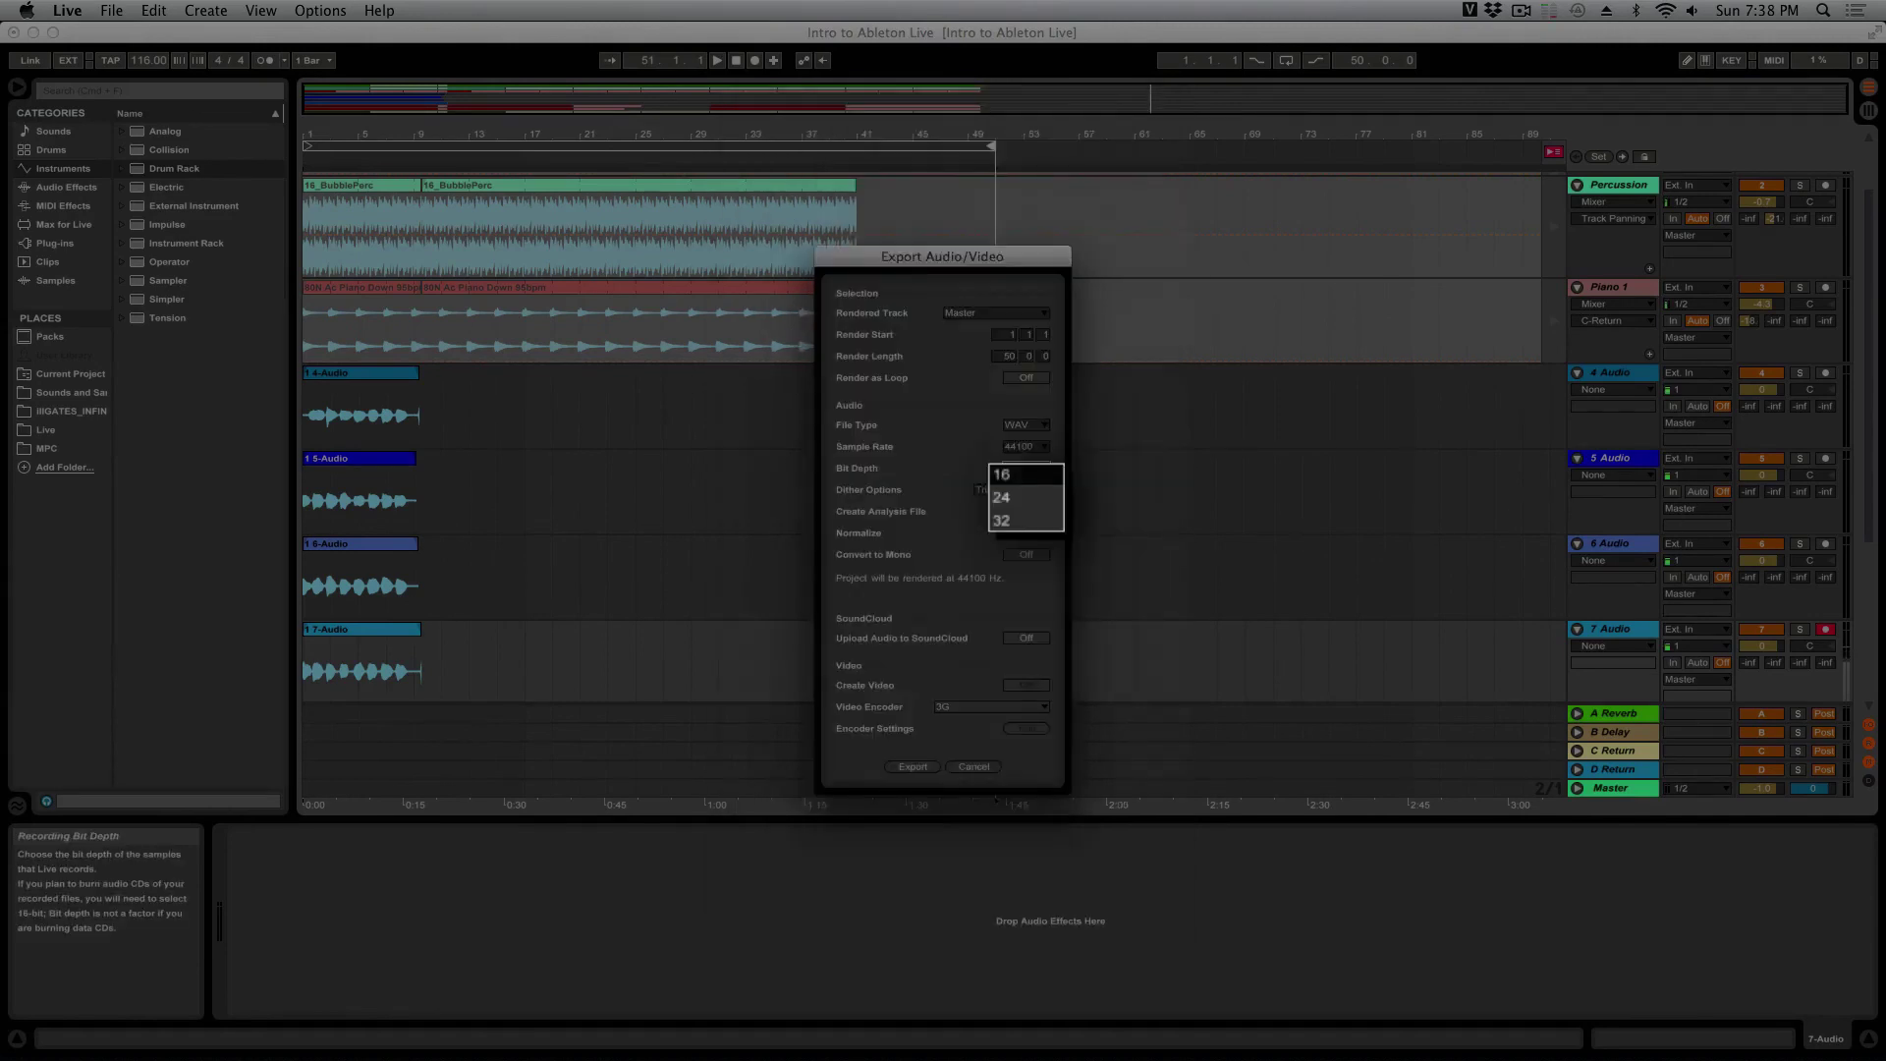
{"action": "left_click", "coordinate": [1026, 511]}
{"action": "left_click_drag", "start_coordinate": [1027, 450], "coordinate": [1019, 546]}
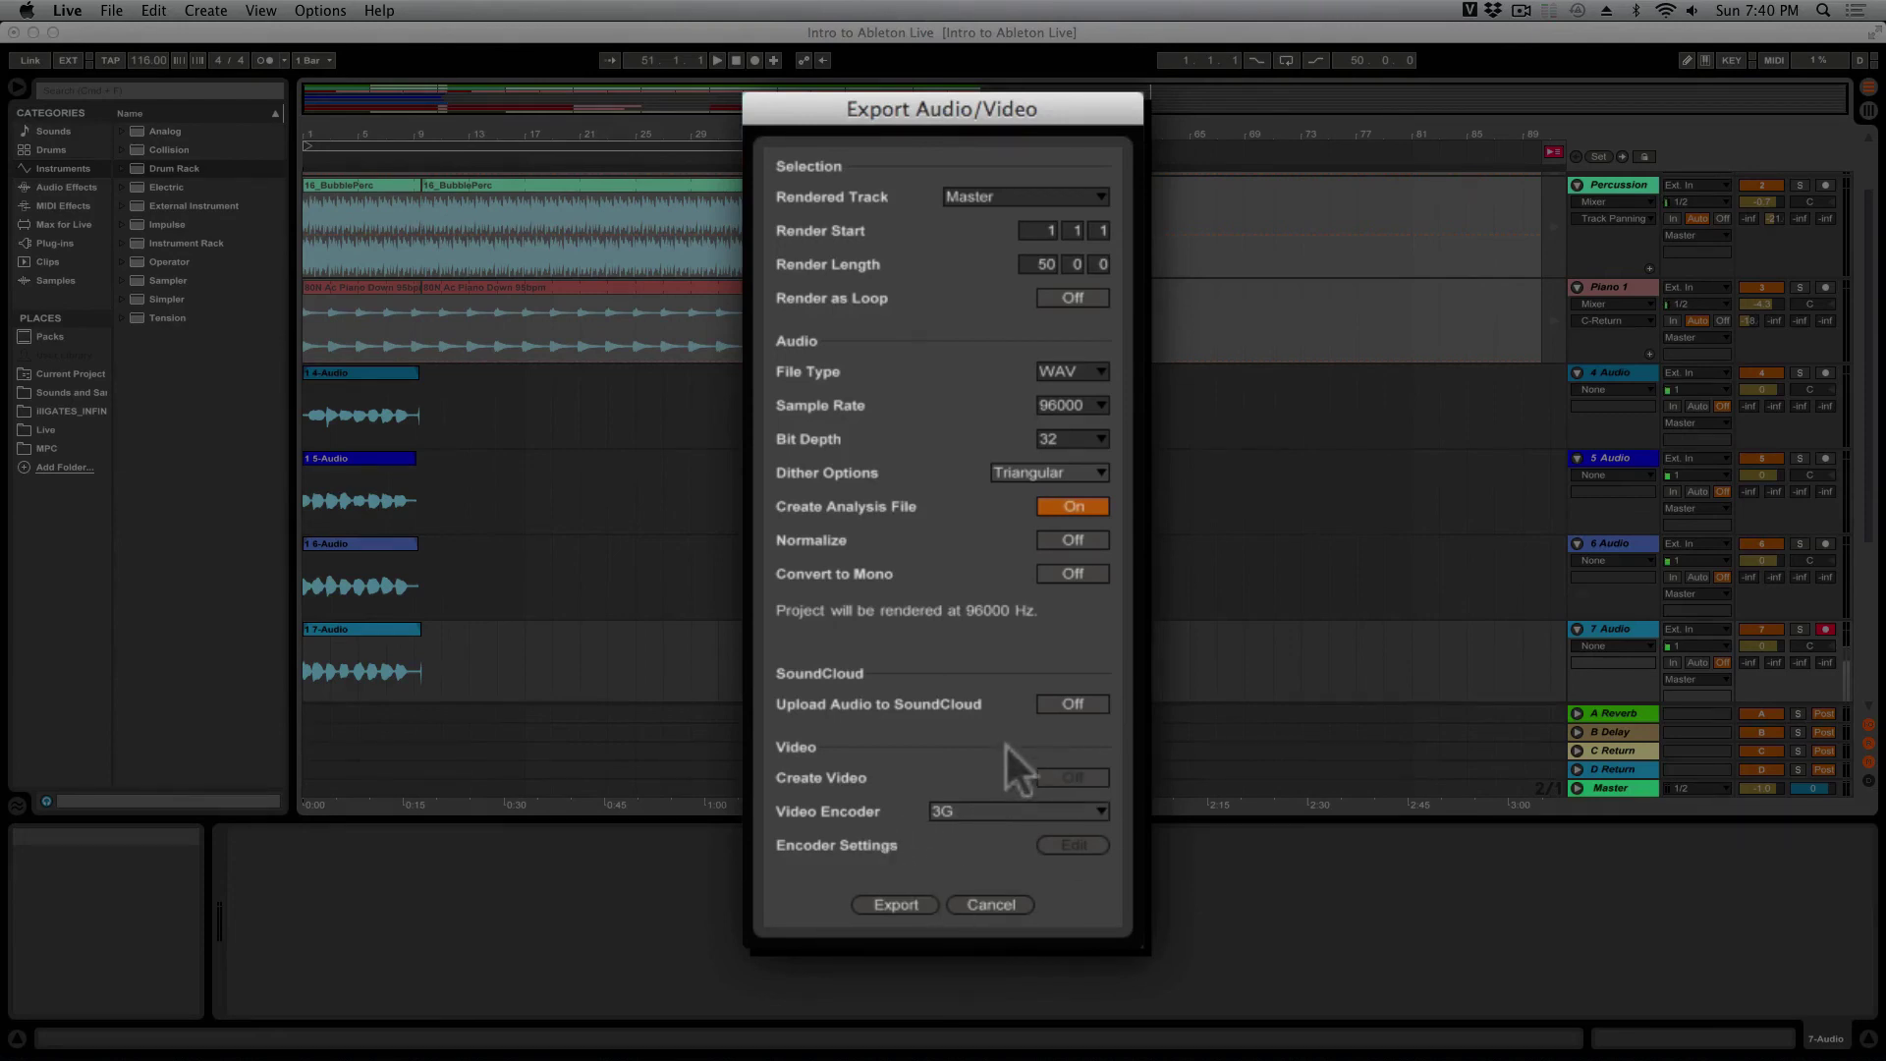
Step: Export the master mix as "Intro to Ableton Live" into the project folder and minimize the Live window
{"action": "left_click", "coordinate": [920, 904]}
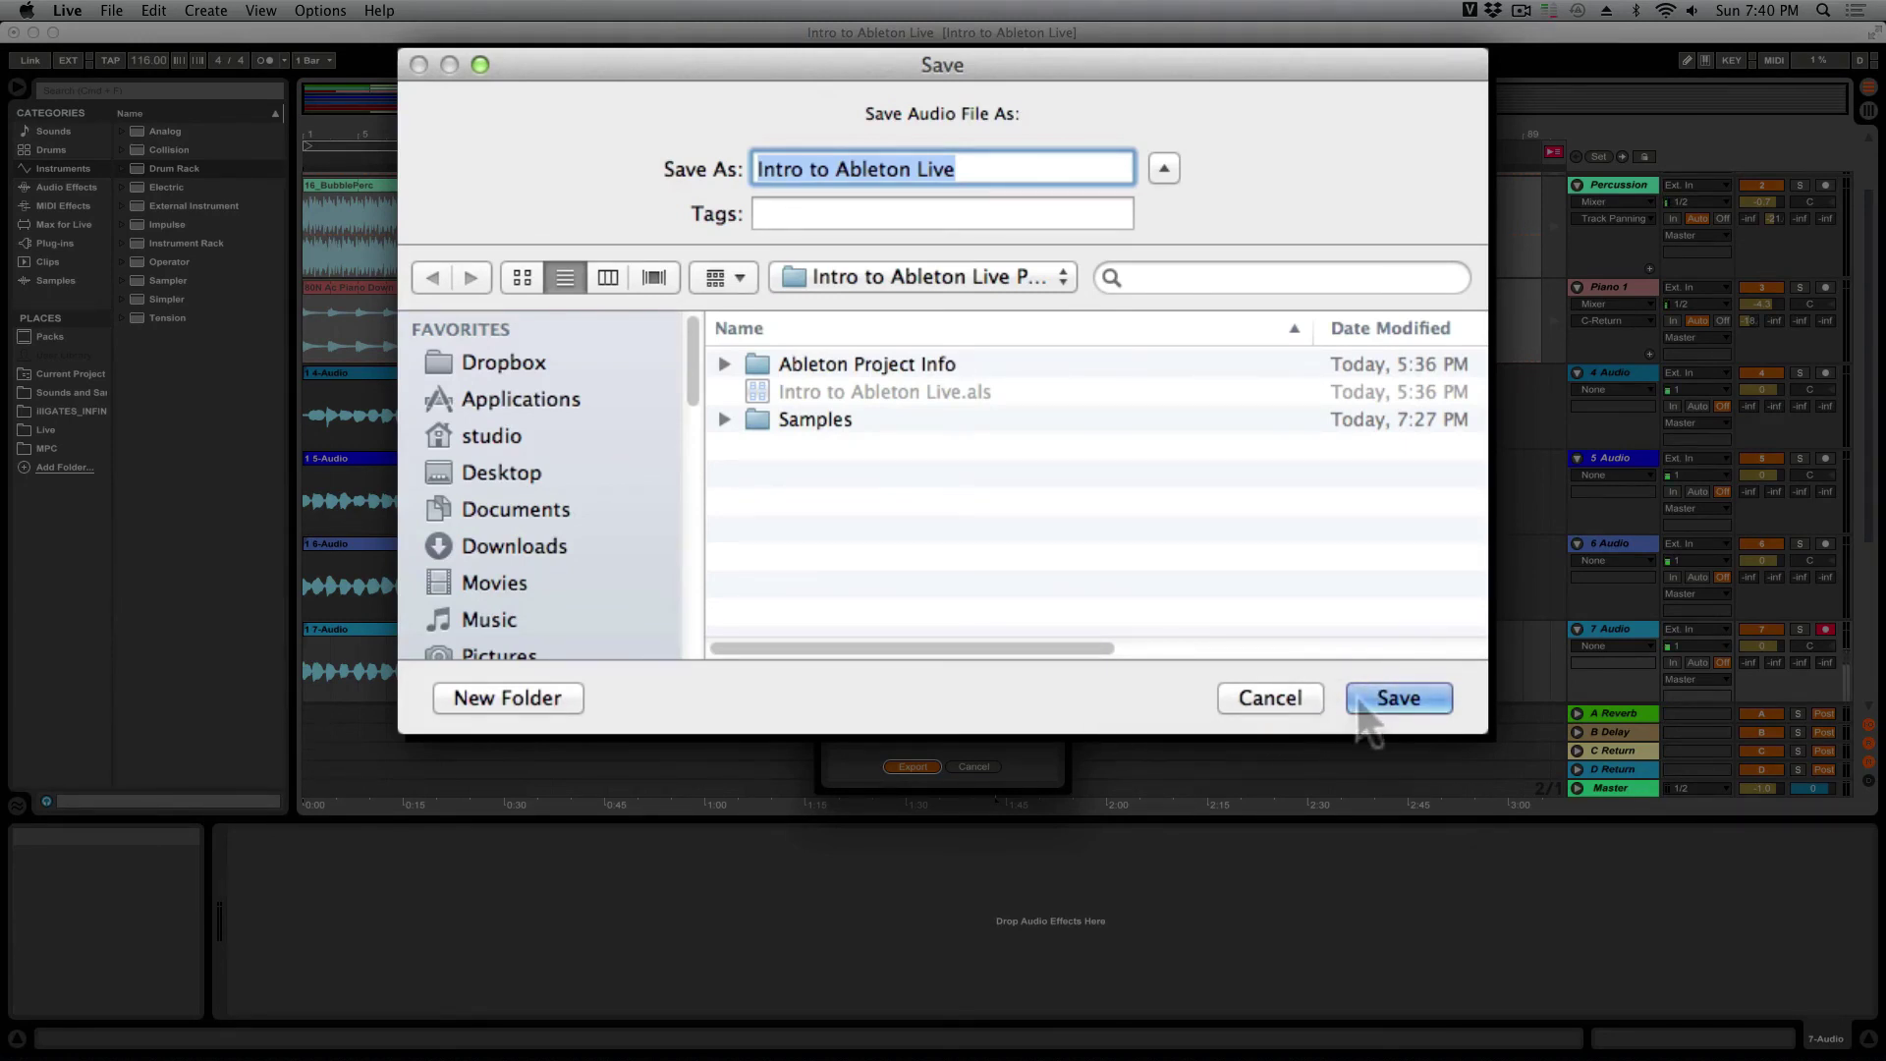
{"action": "left_click", "coordinate": [1398, 699]}
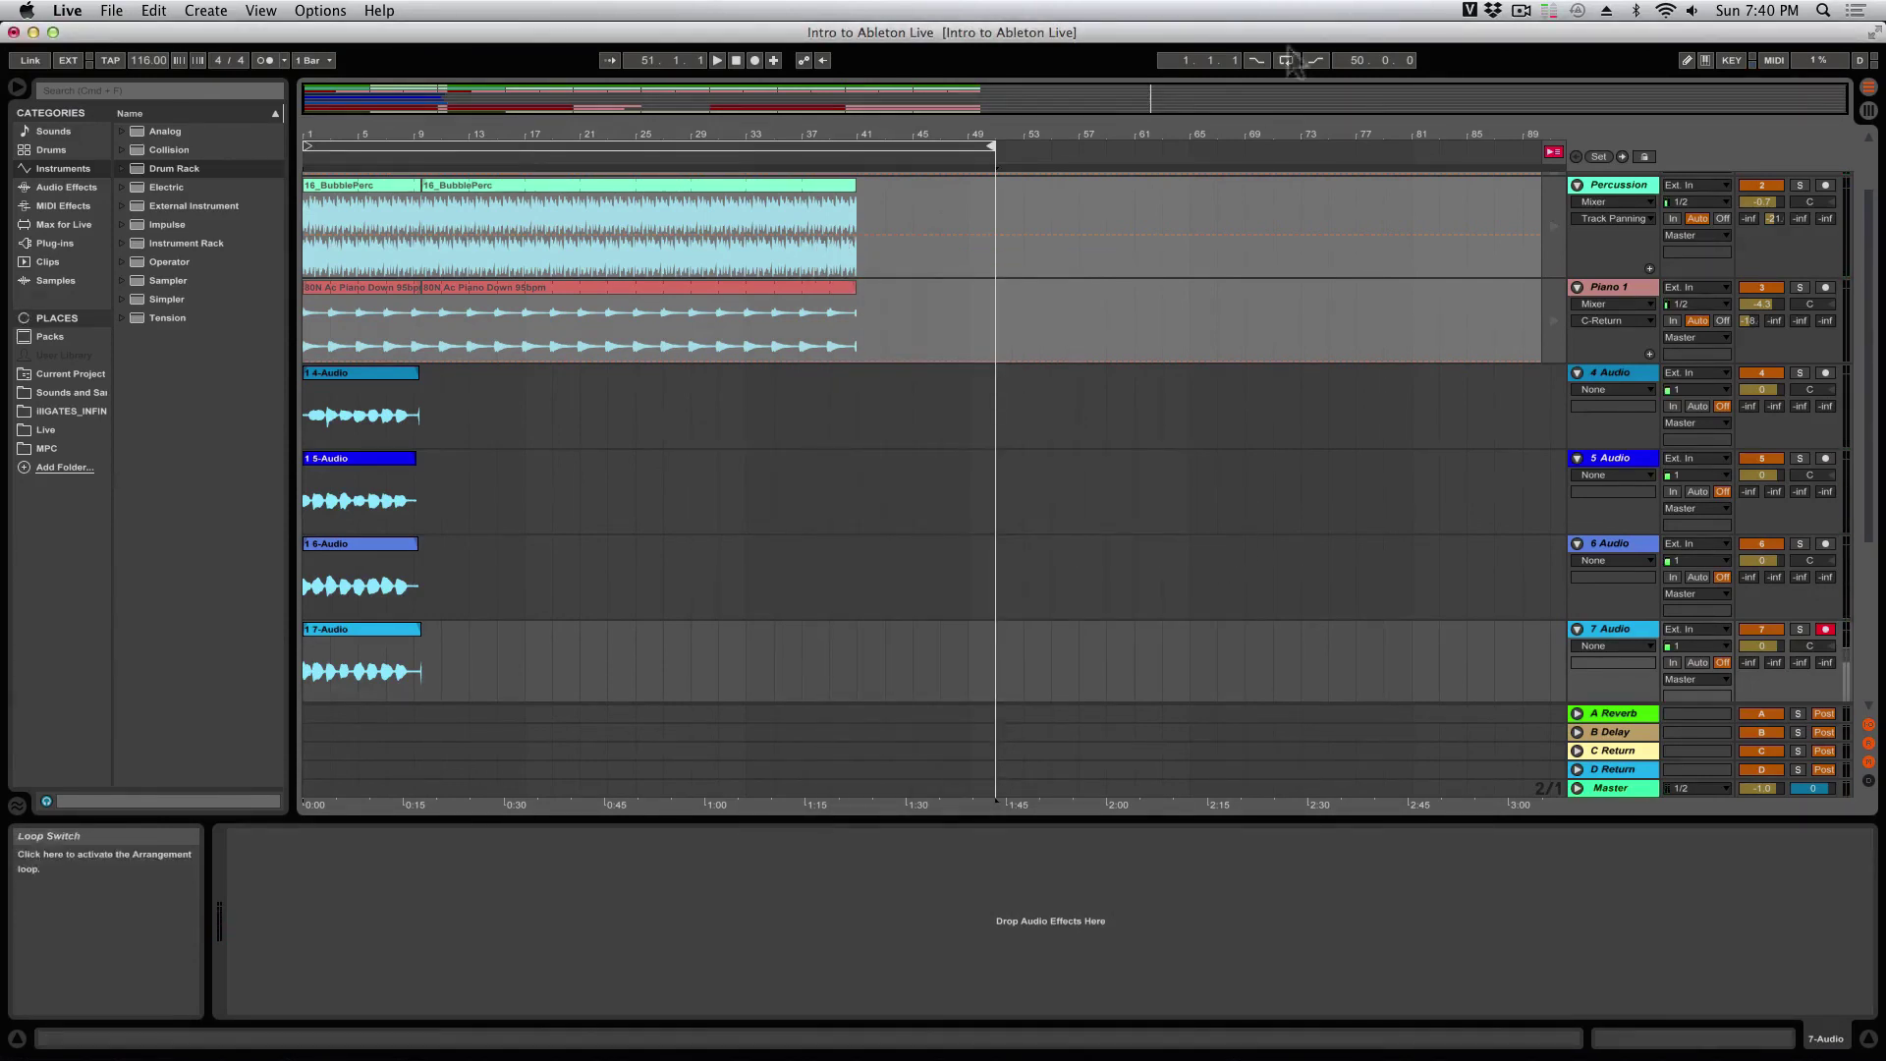
{"action": "left_click", "coordinate": [32, 32]}
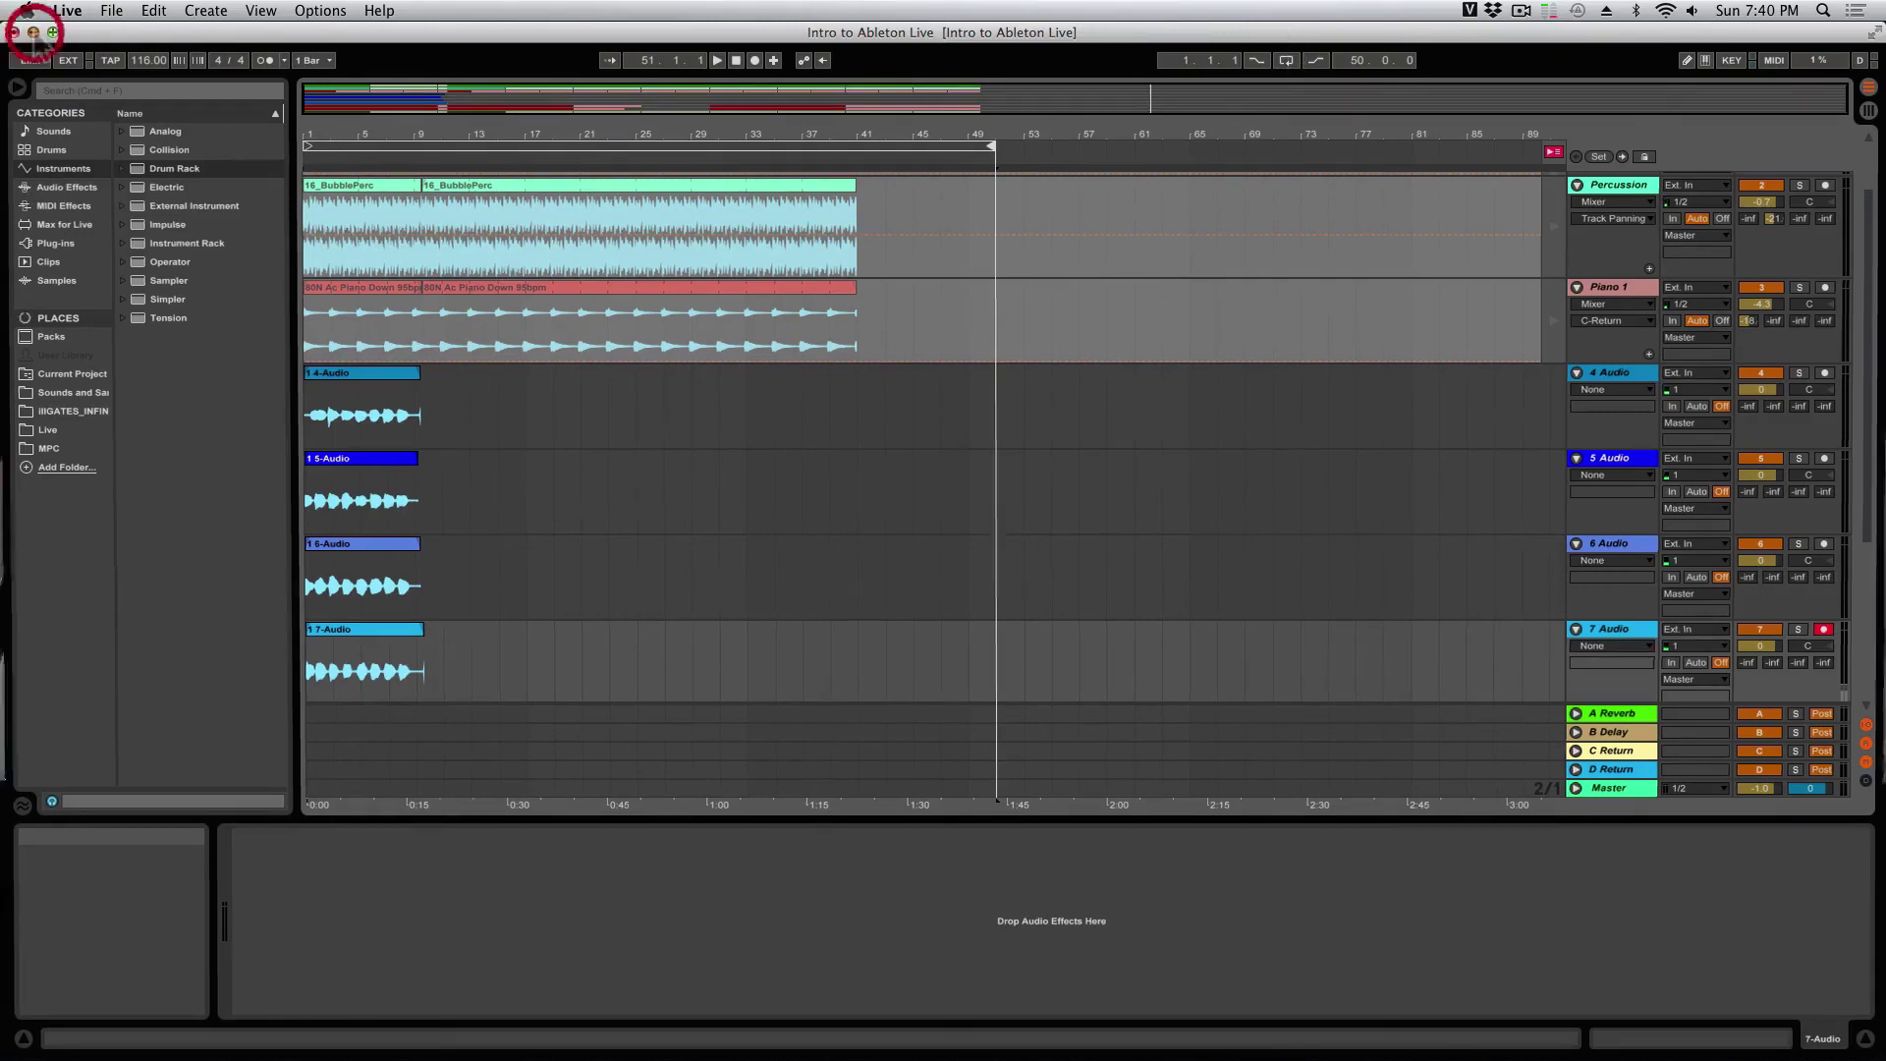
{"action": "left_click", "coordinate": [1829, 336]}
{"action": "double_click", "coordinate": [1829, 336]}
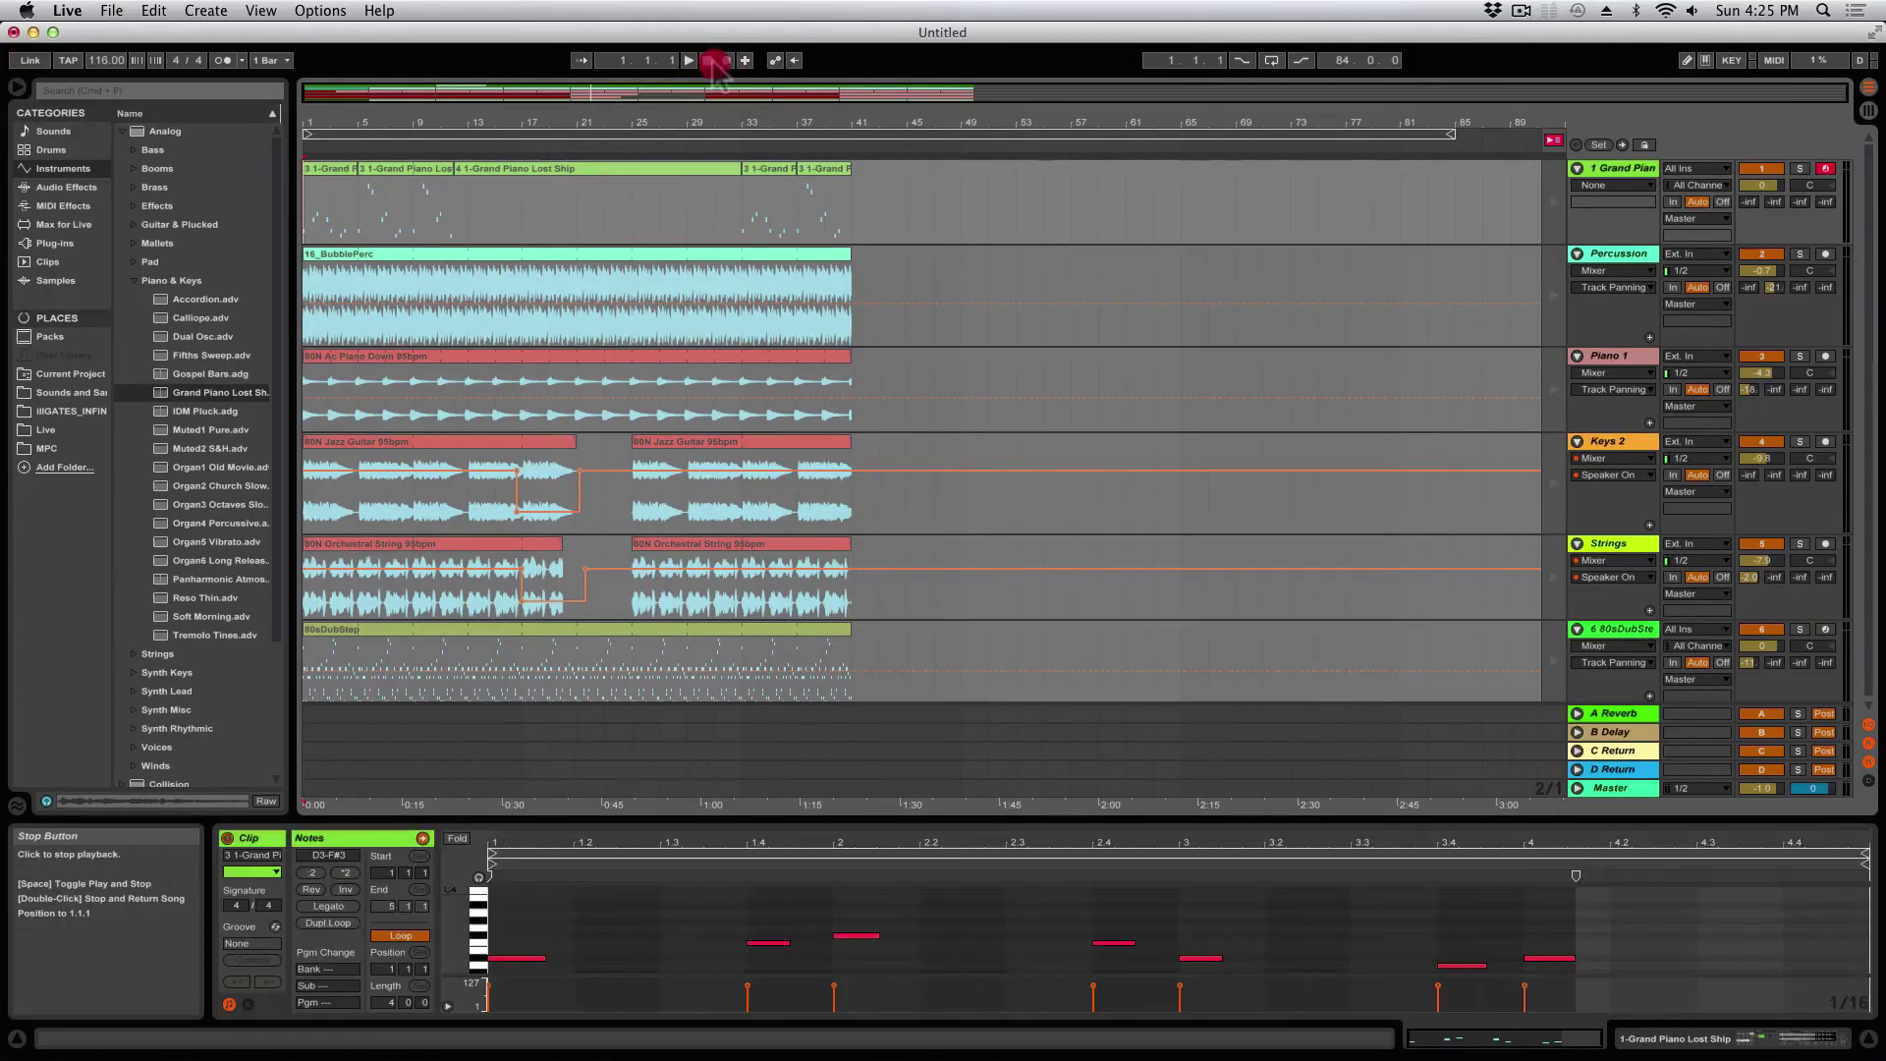
{"action": "left_click", "coordinate": [714, 62]}
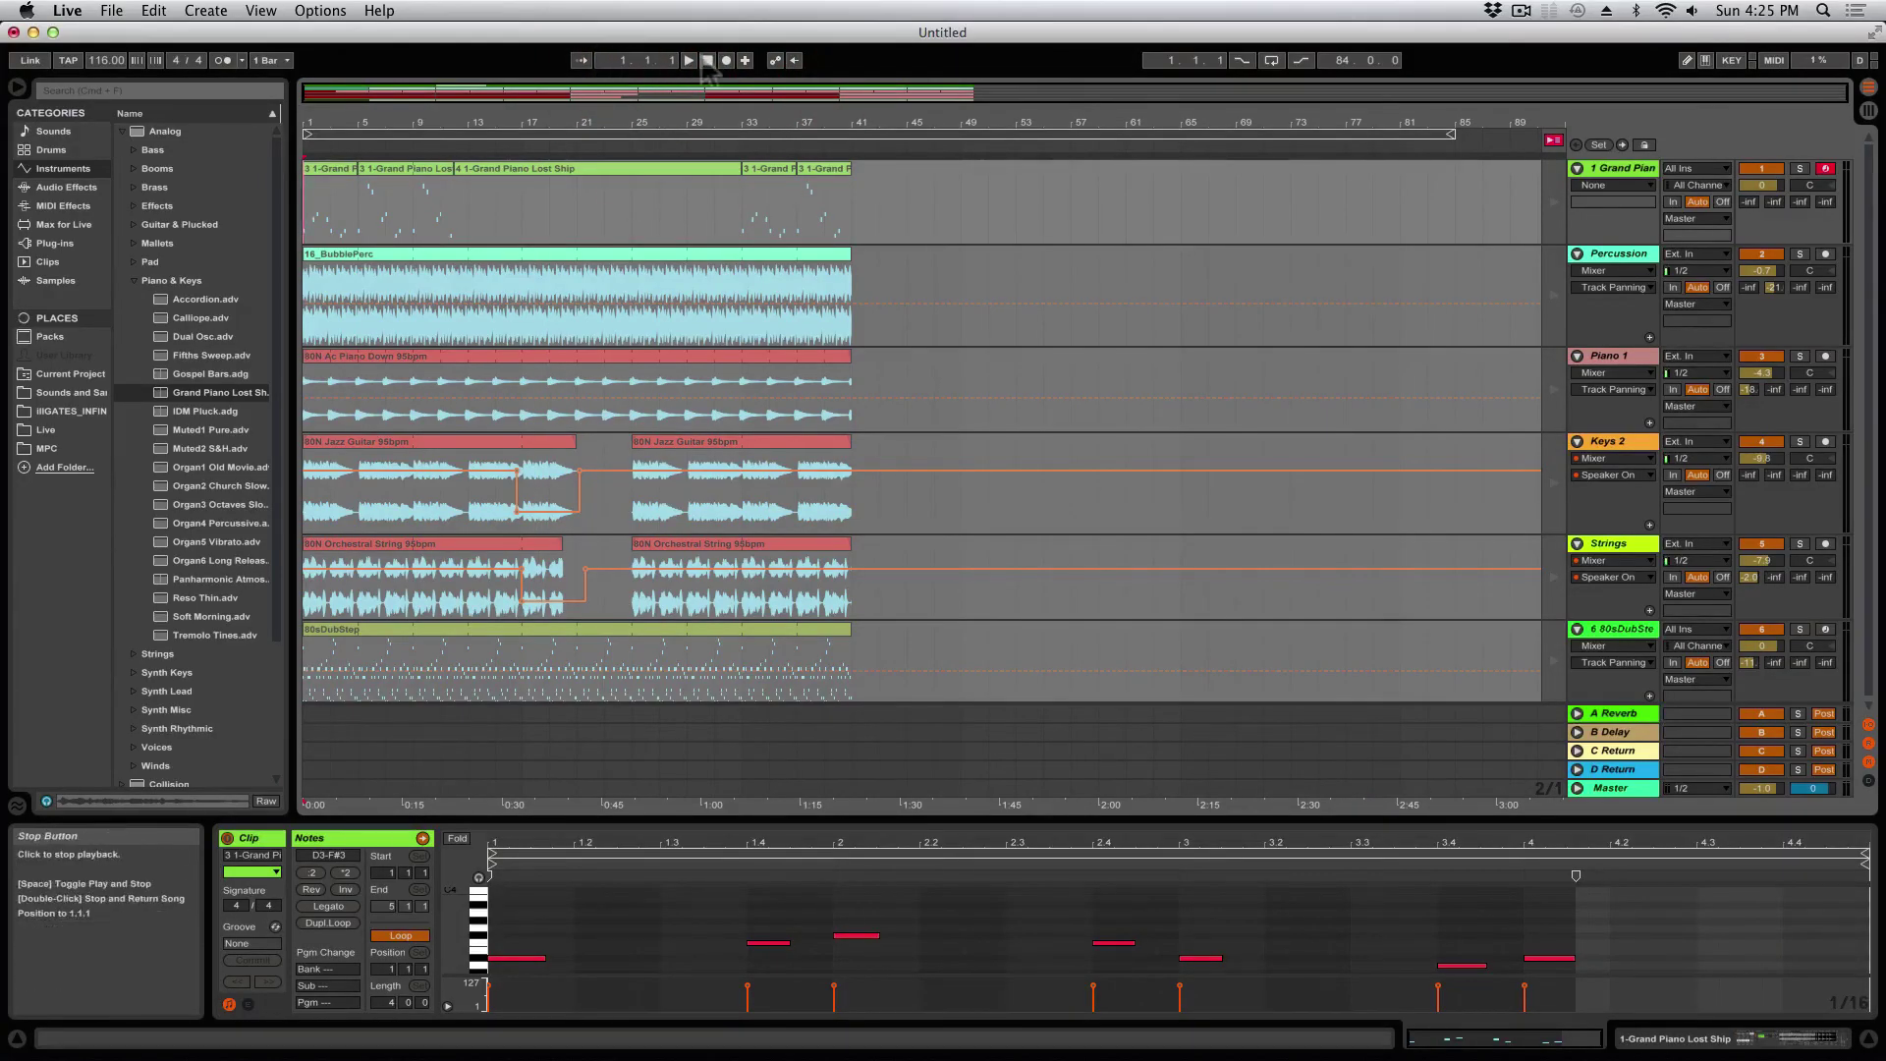